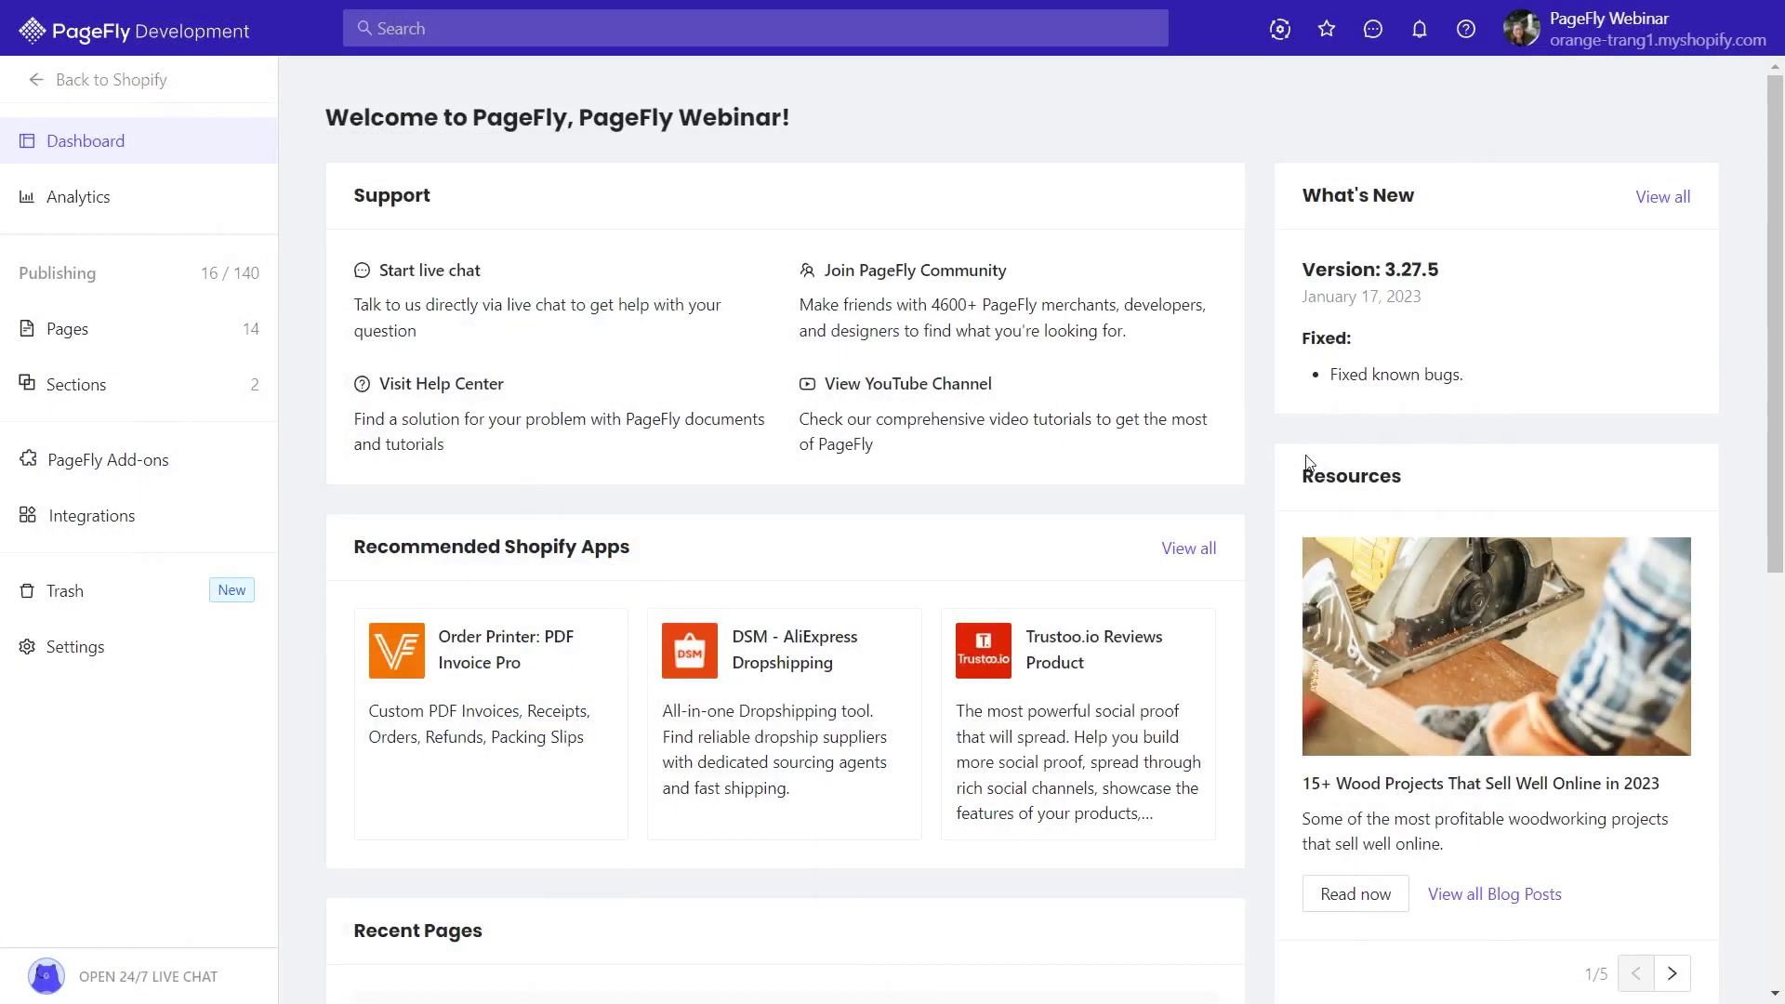
# Upload the Century Gothic and GOTHICB font files in the Uploaded Fonts Manager
pyautogui.click(63, 649)
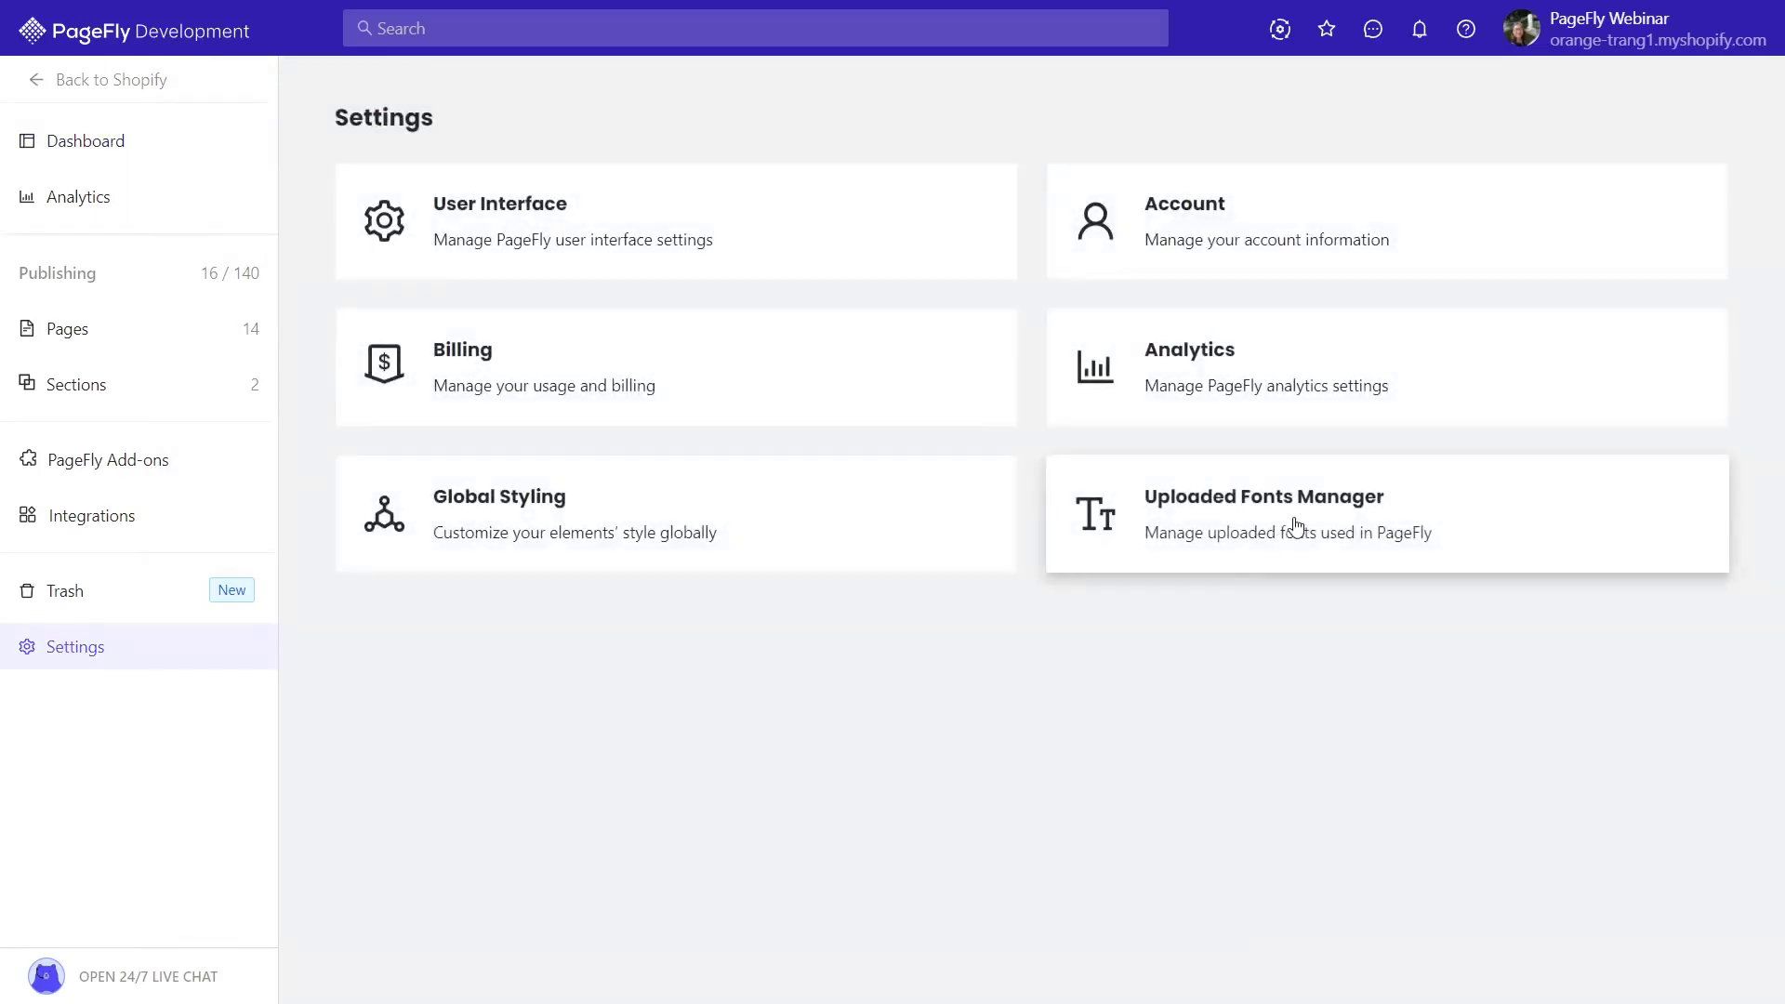
pyautogui.click(1297, 525)
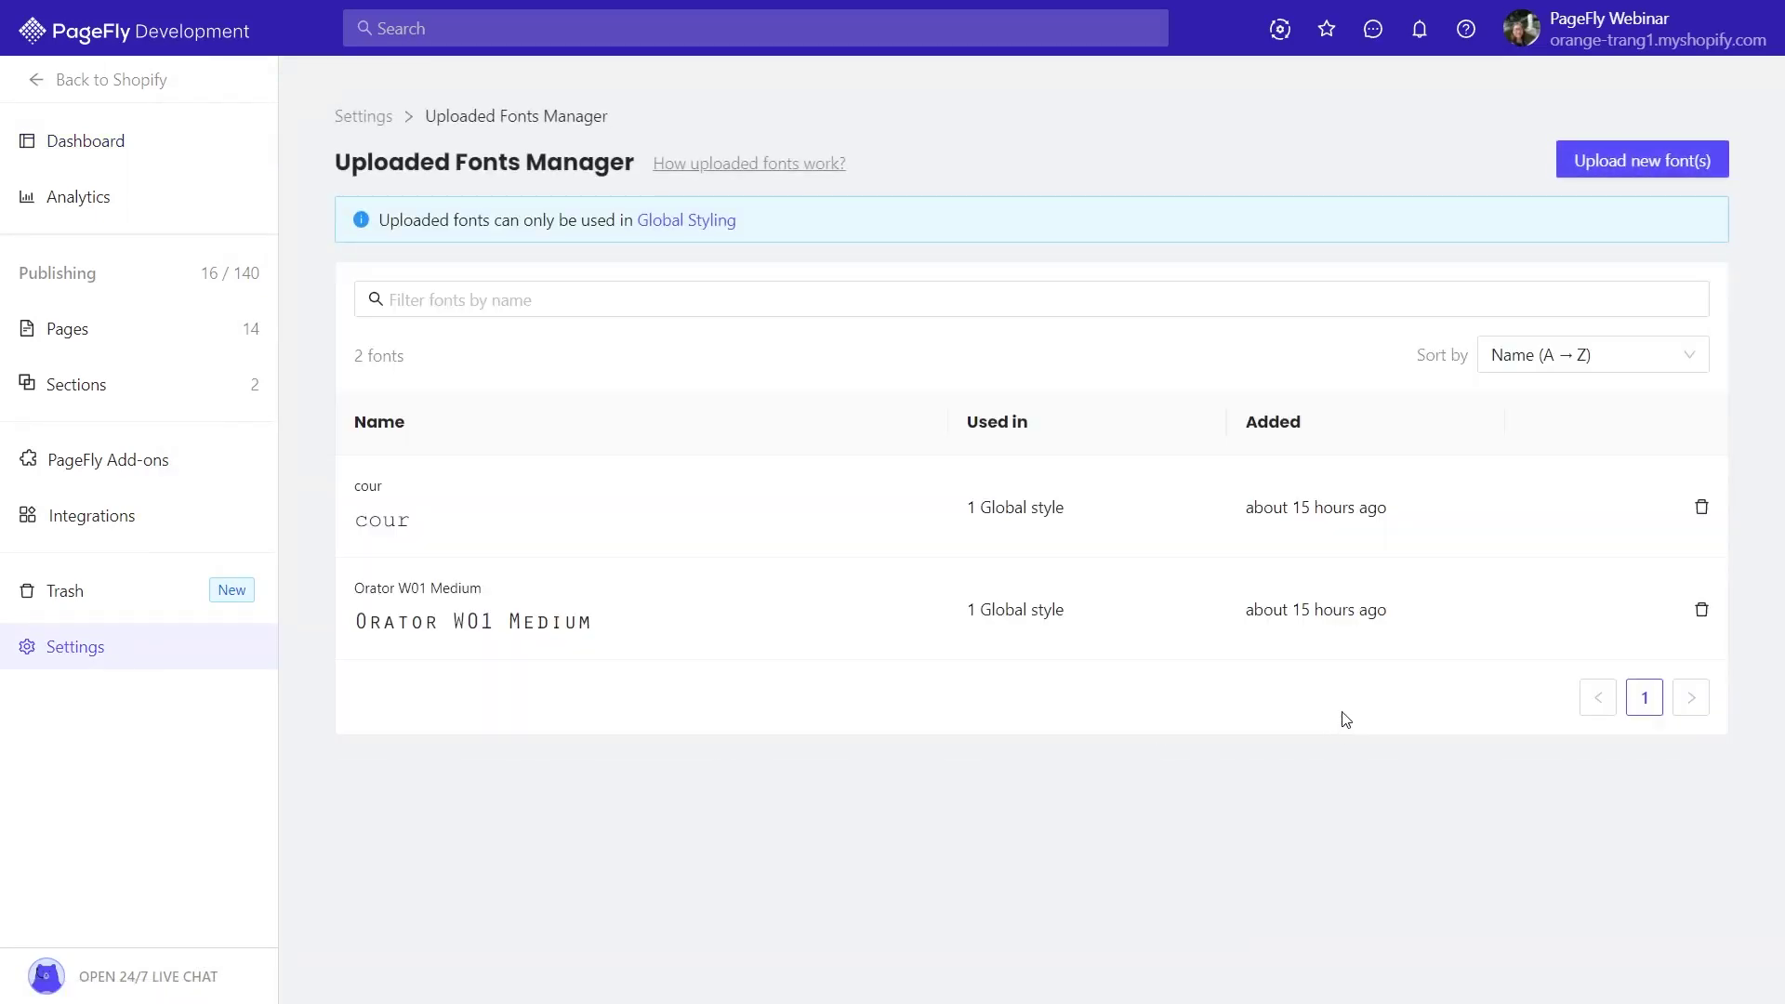
pyautogui.click(1591, 165)
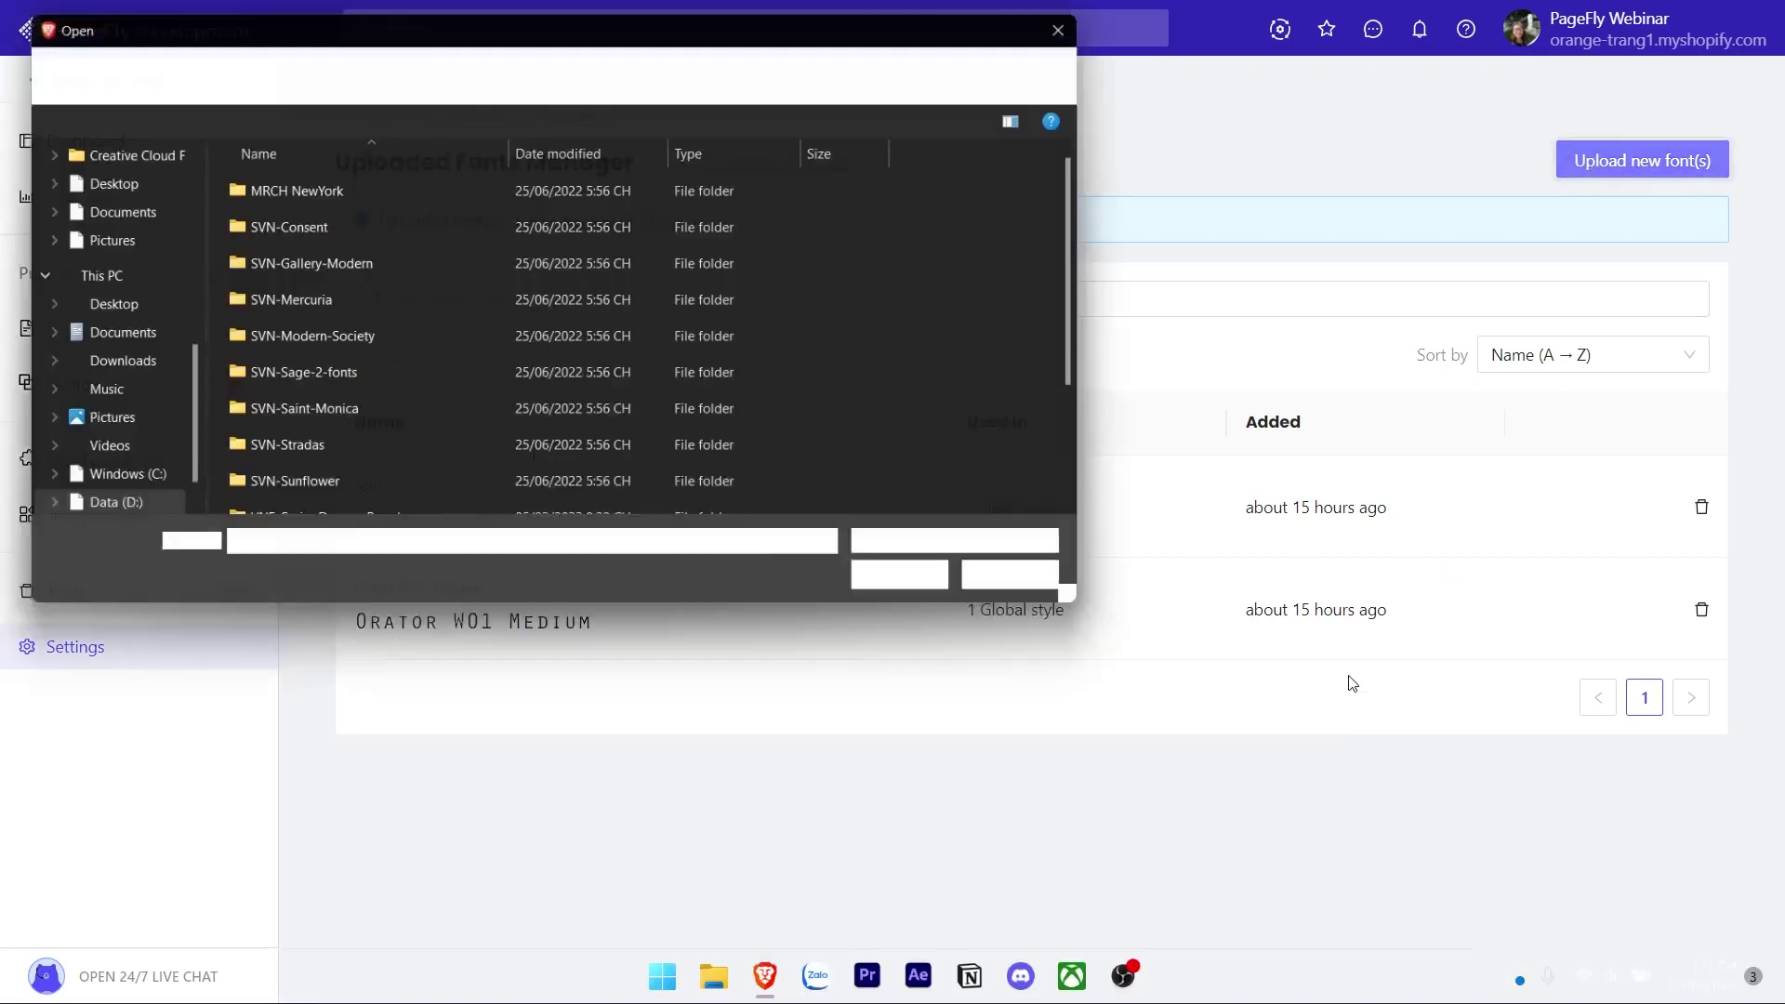
pyautogui.scroll(-2, 530, 477)
pyautogui.click(381, 474)
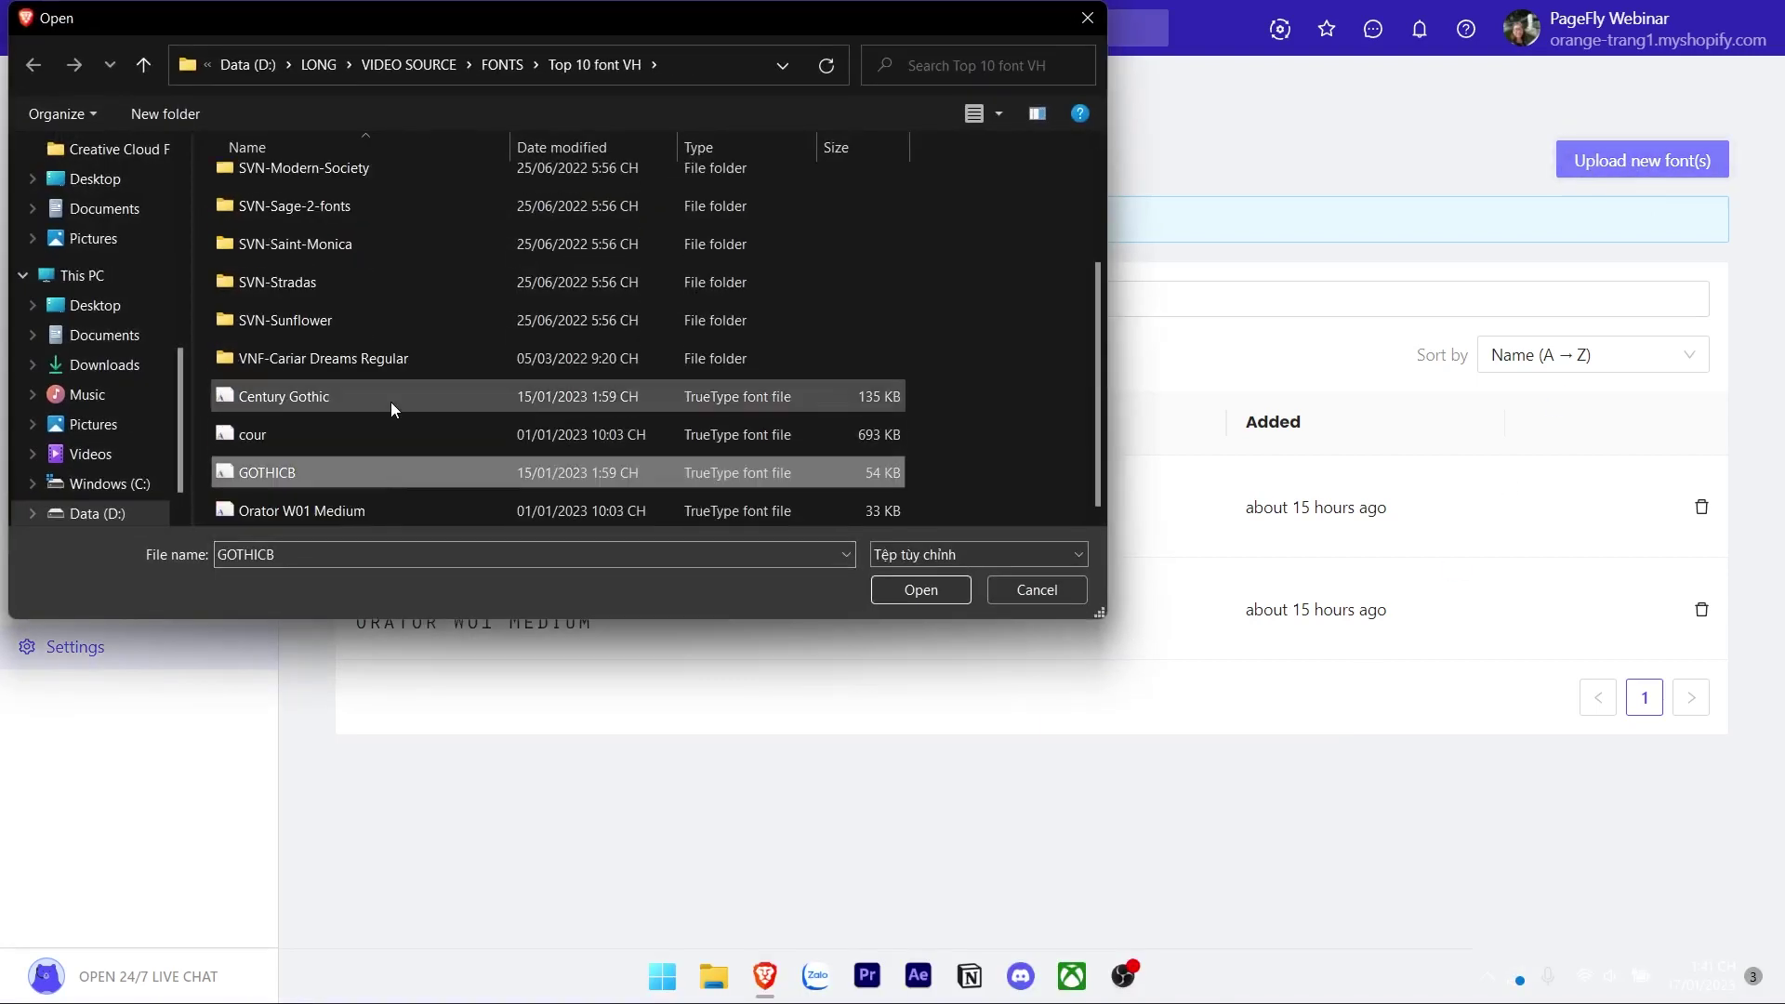
pyautogui.keyDown('ctrl'); pyautogui.click(390, 400); pyautogui.keyUp('ctrl')
pyautogui.click(890, 589)
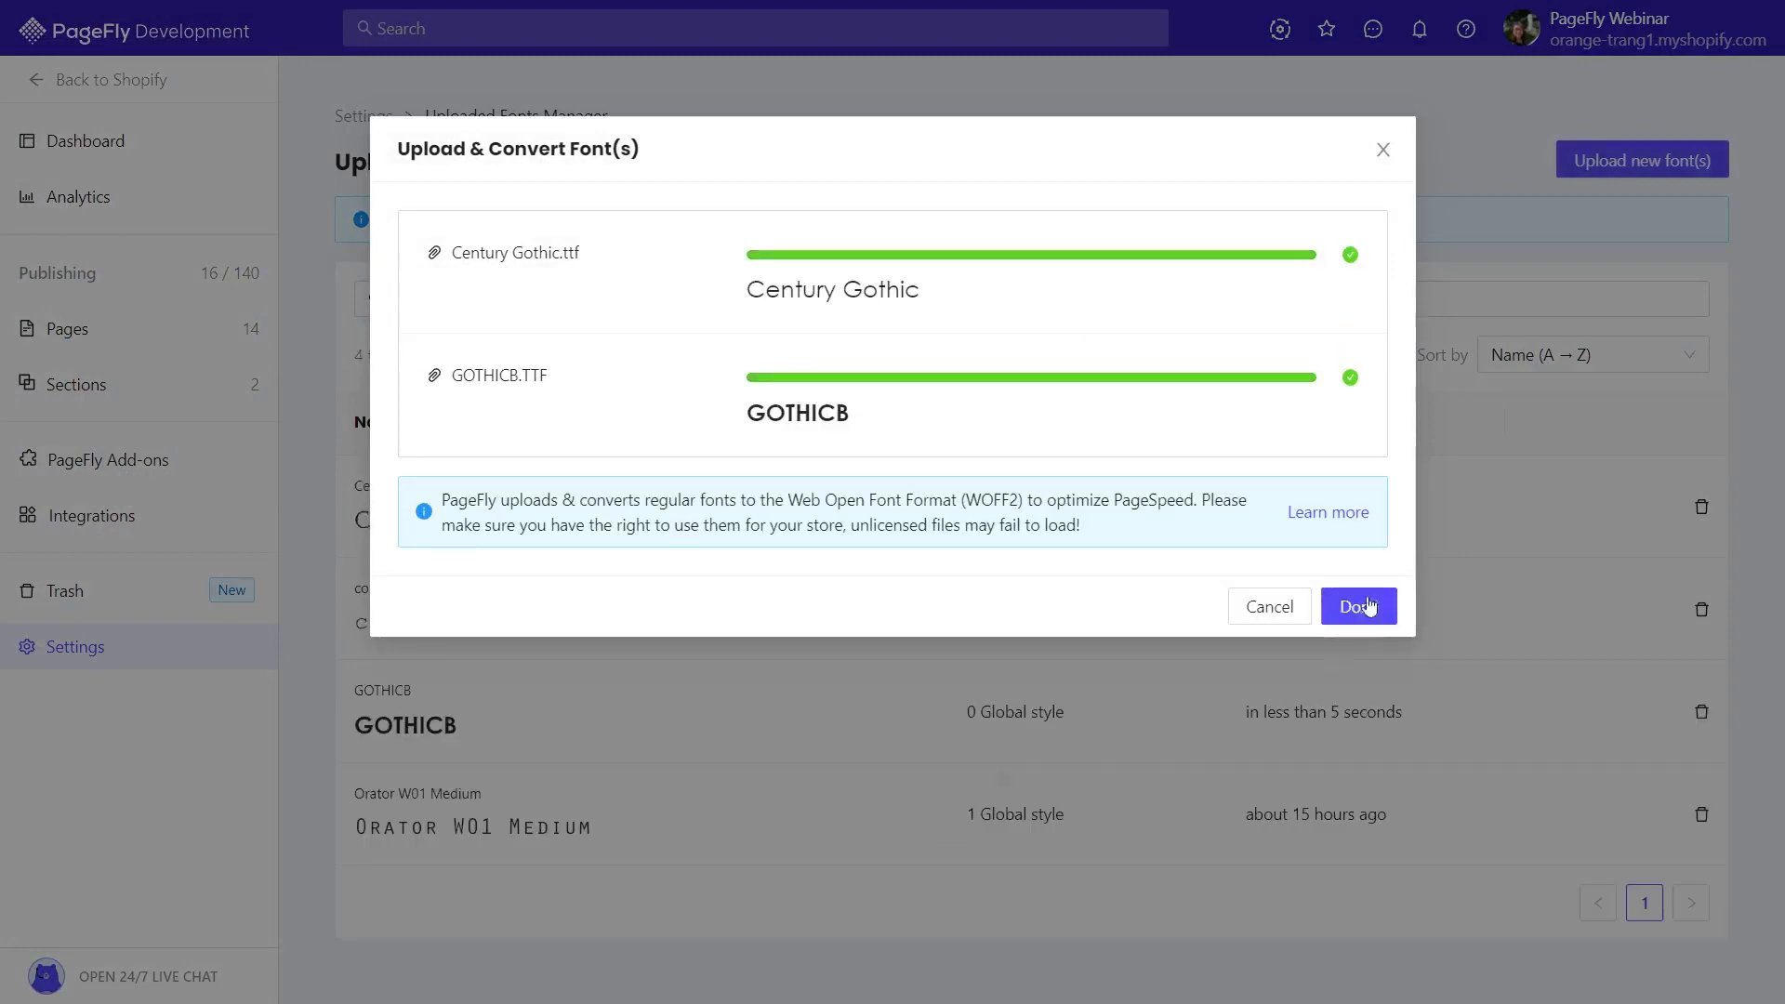
pyautogui.click(1358, 606)
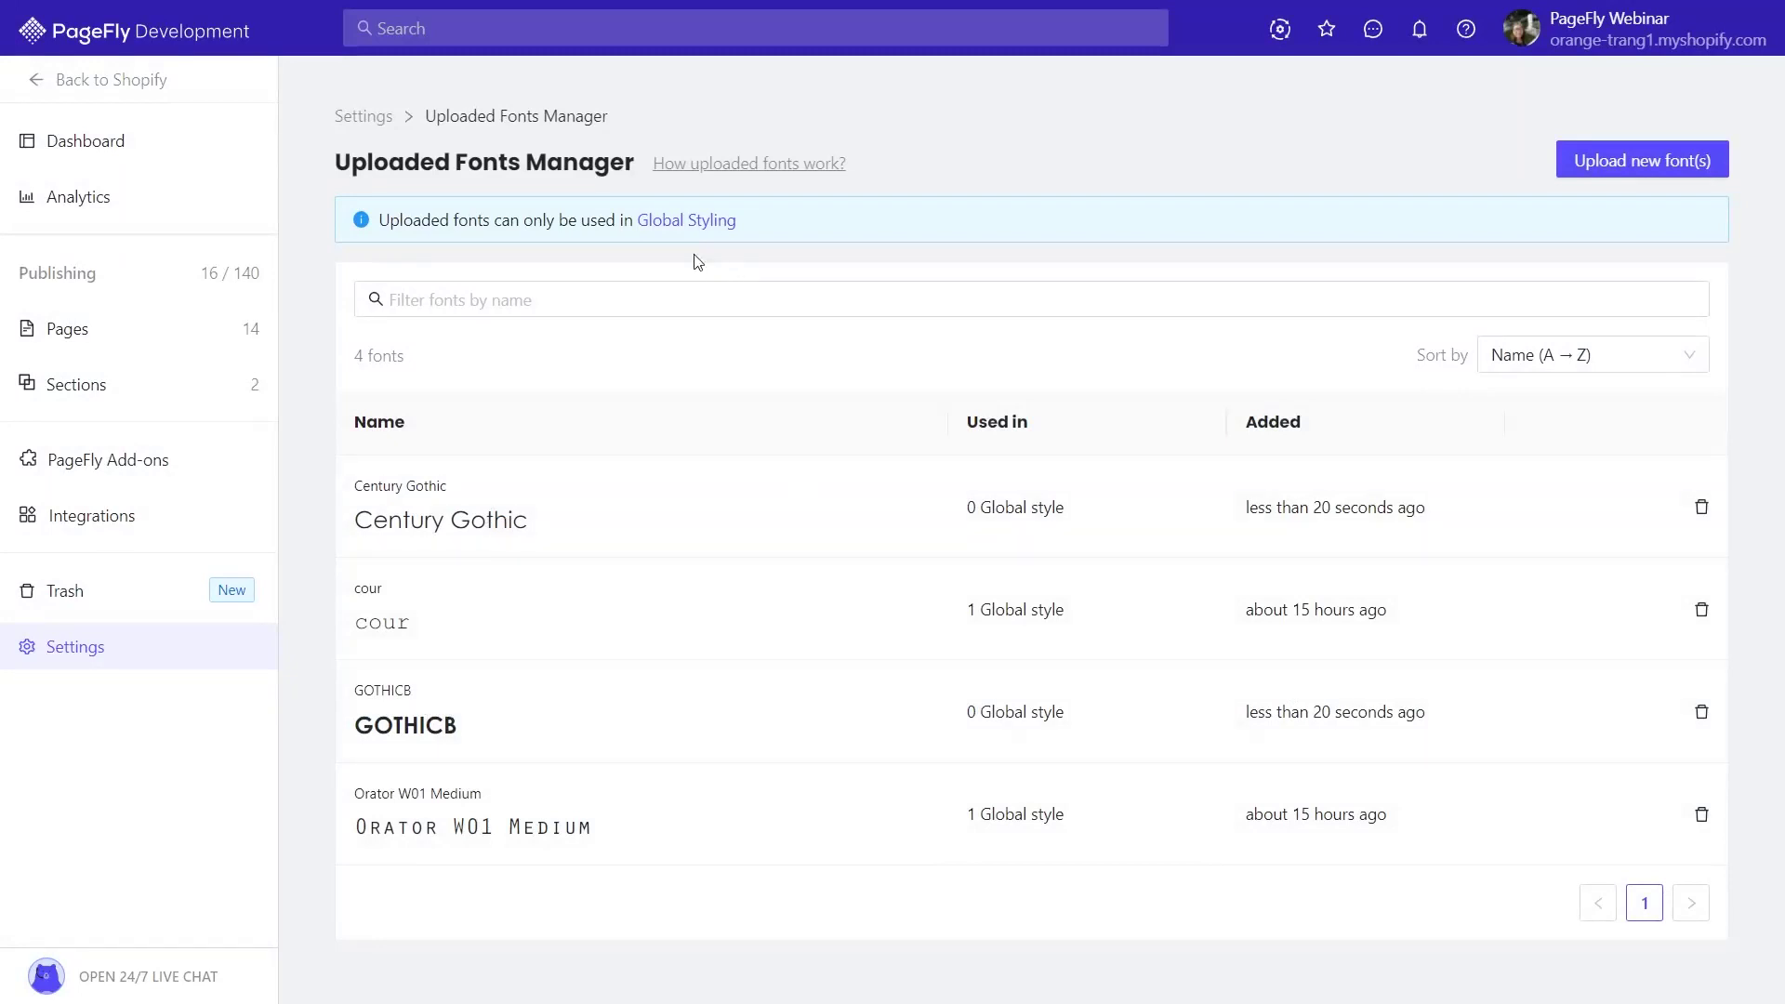
# Add the uploaded Century Gothic and GOTHICB fonts to the selected fonts for Global Styling's font families
pyautogui.click(692, 224)
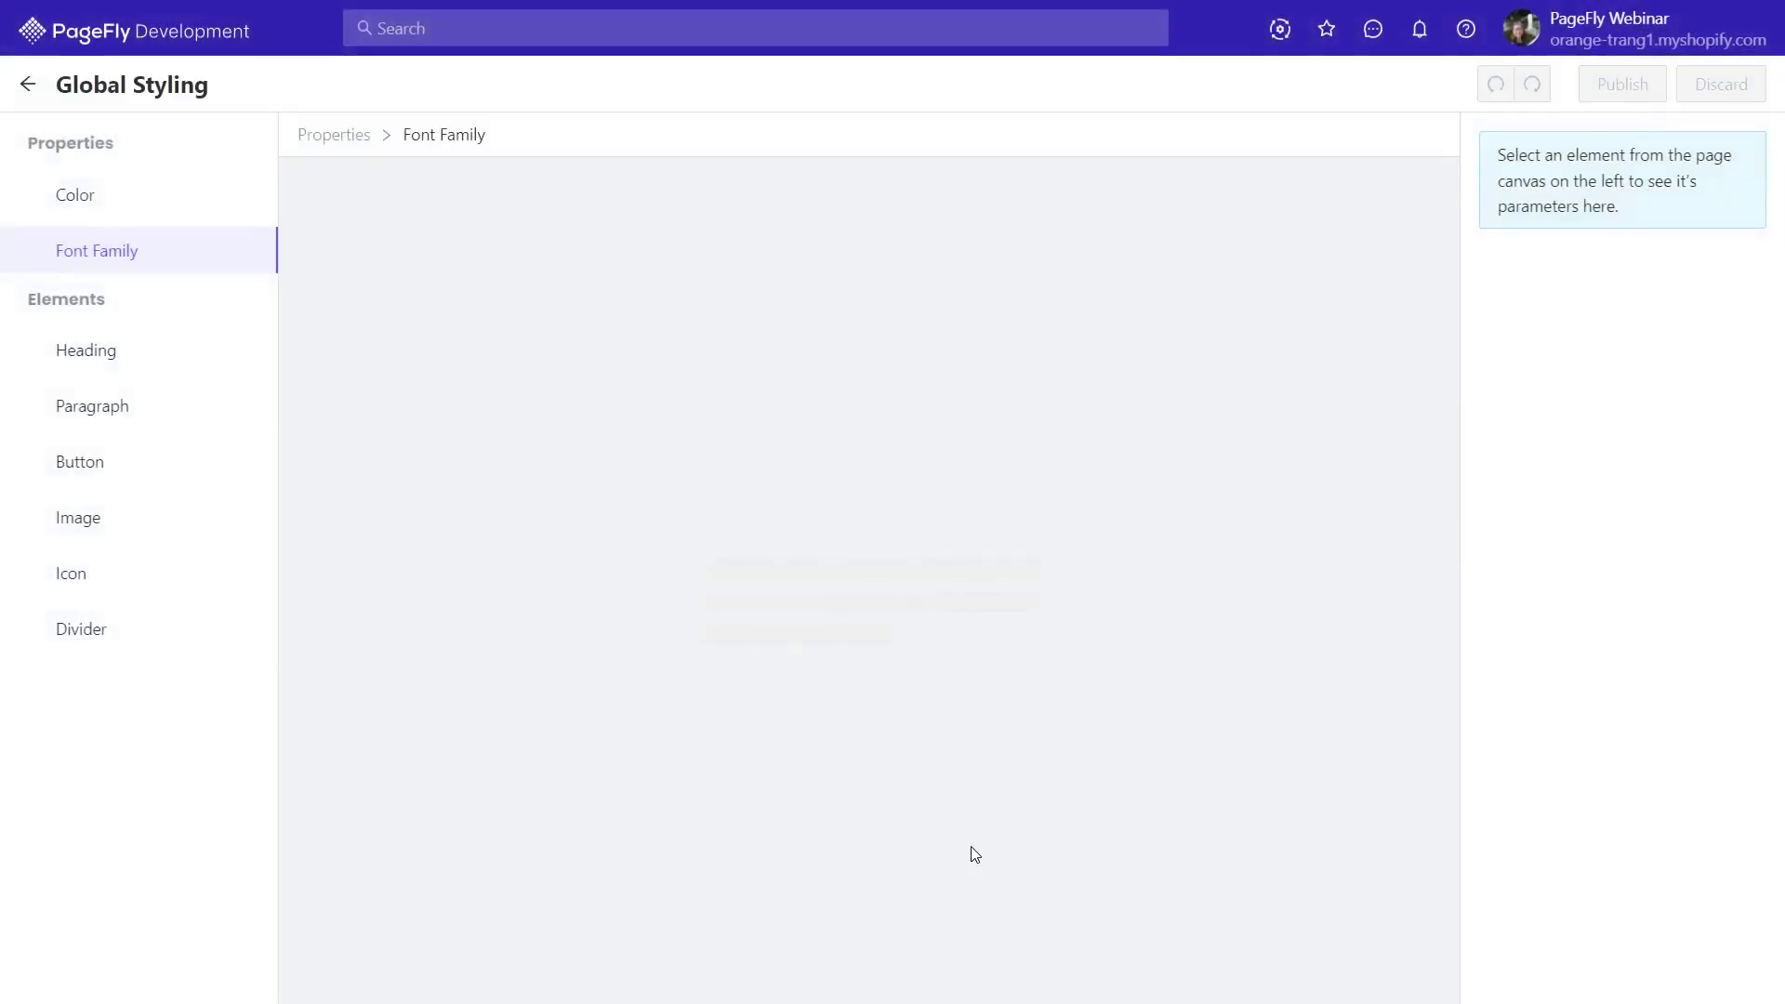
pyautogui.click(492, 578)
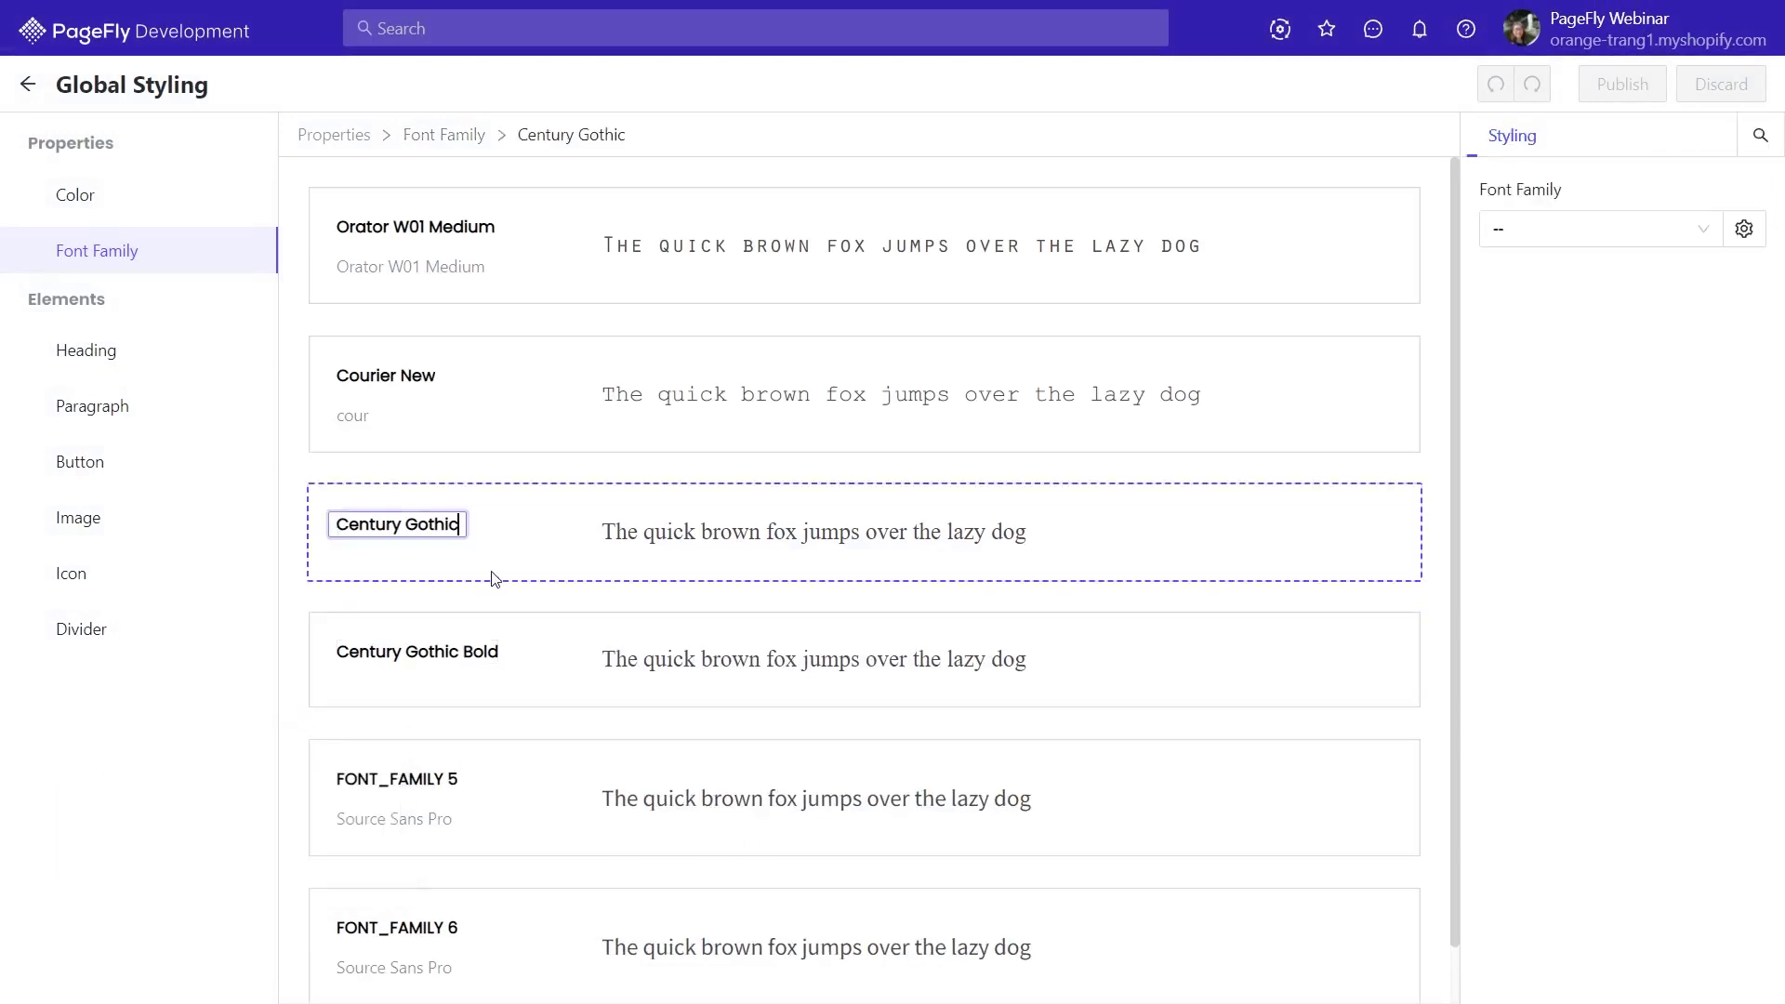
pyautogui.click(1742, 232)
pyautogui.click(400, 294)
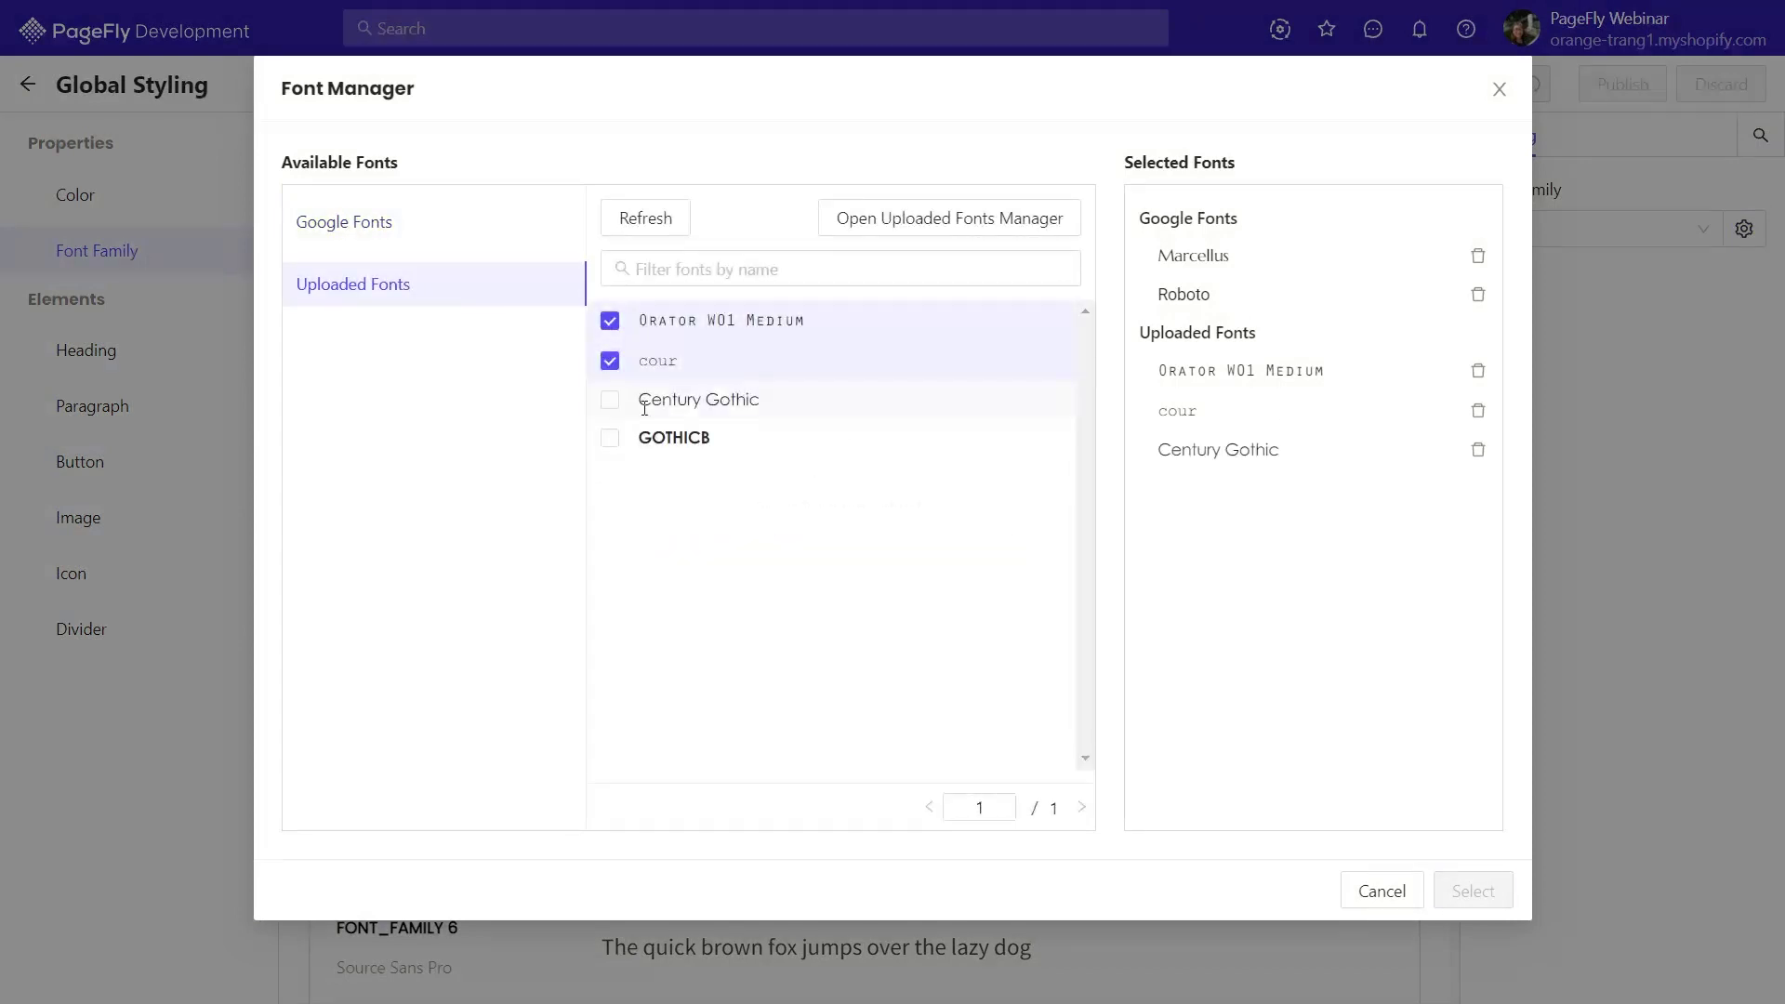
pyautogui.click(610, 440)
pyautogui.click(1452, 889)
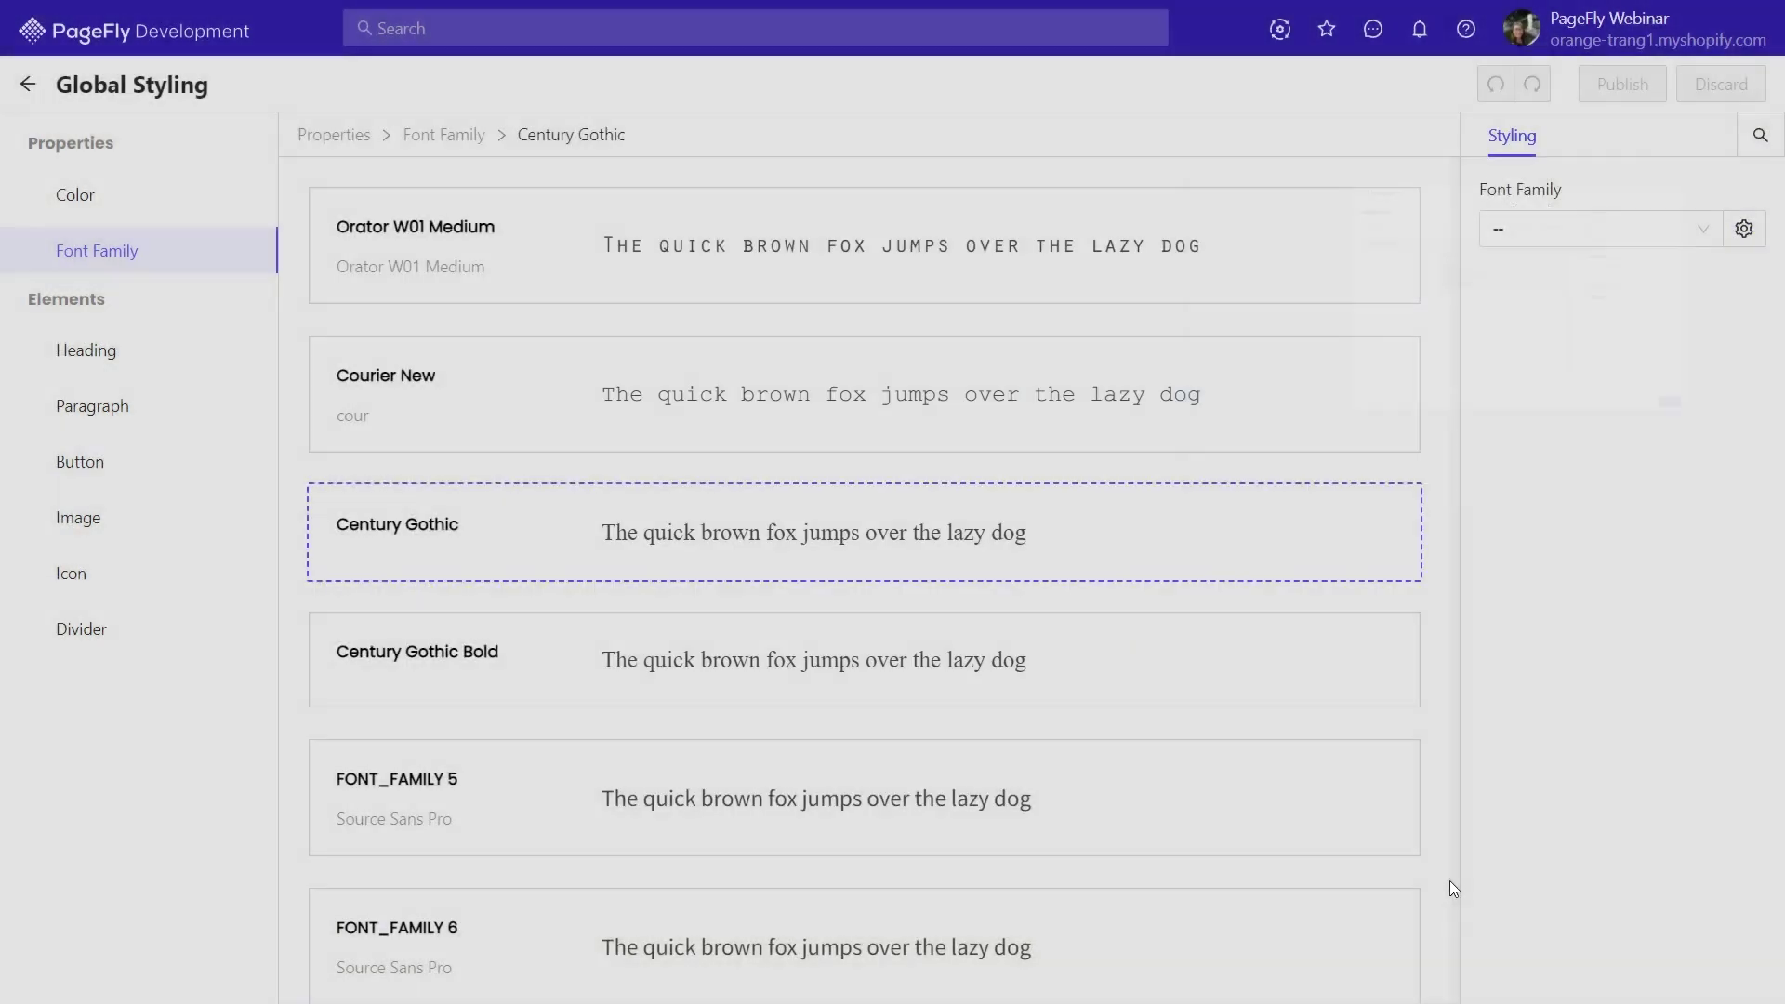
# Assign the uploaded Century Gothic font to the Century Gothic font family style
pyautogui.click(1649, 231)
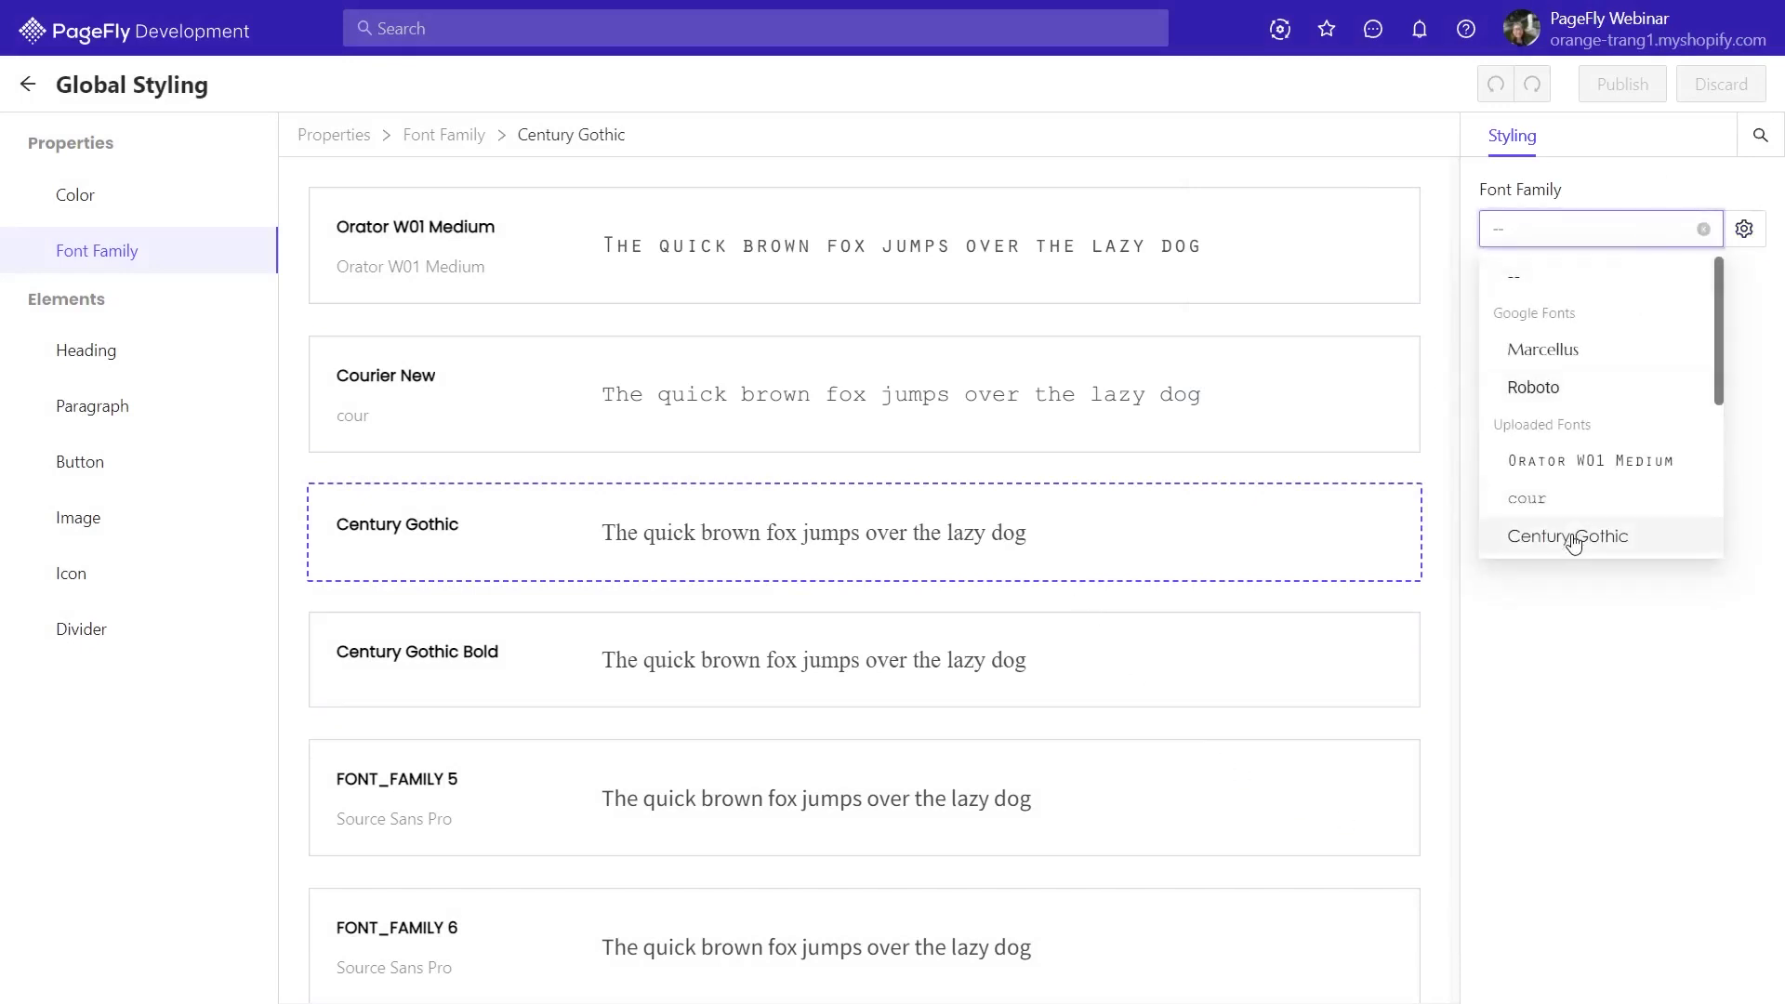
pyautogui.scroll(-1, 1574, 534)
pyautogui.click(1590, 507)
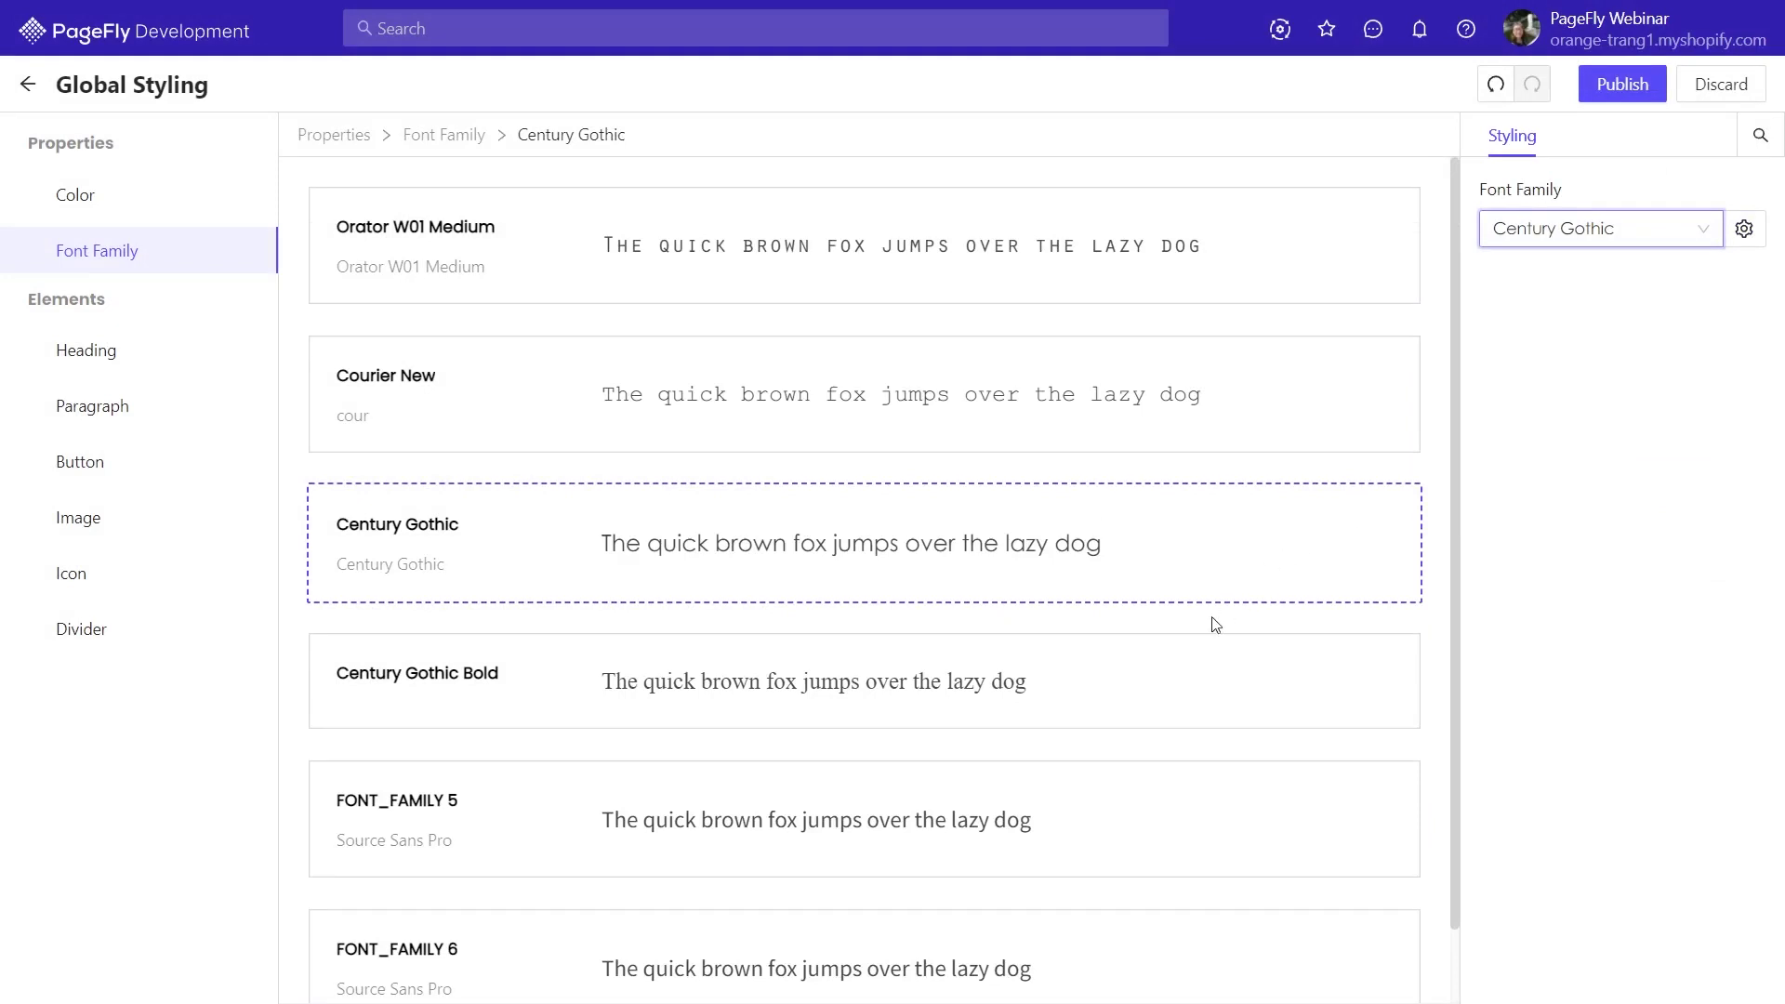
# Assign the GOTHICB font to the Century Gothic Bold style and publish the global style changes
pyautogui.click(1167, 676)
pyautogui.click(1590, 232)
pyautogui.scroll(-2, 1613, 427)
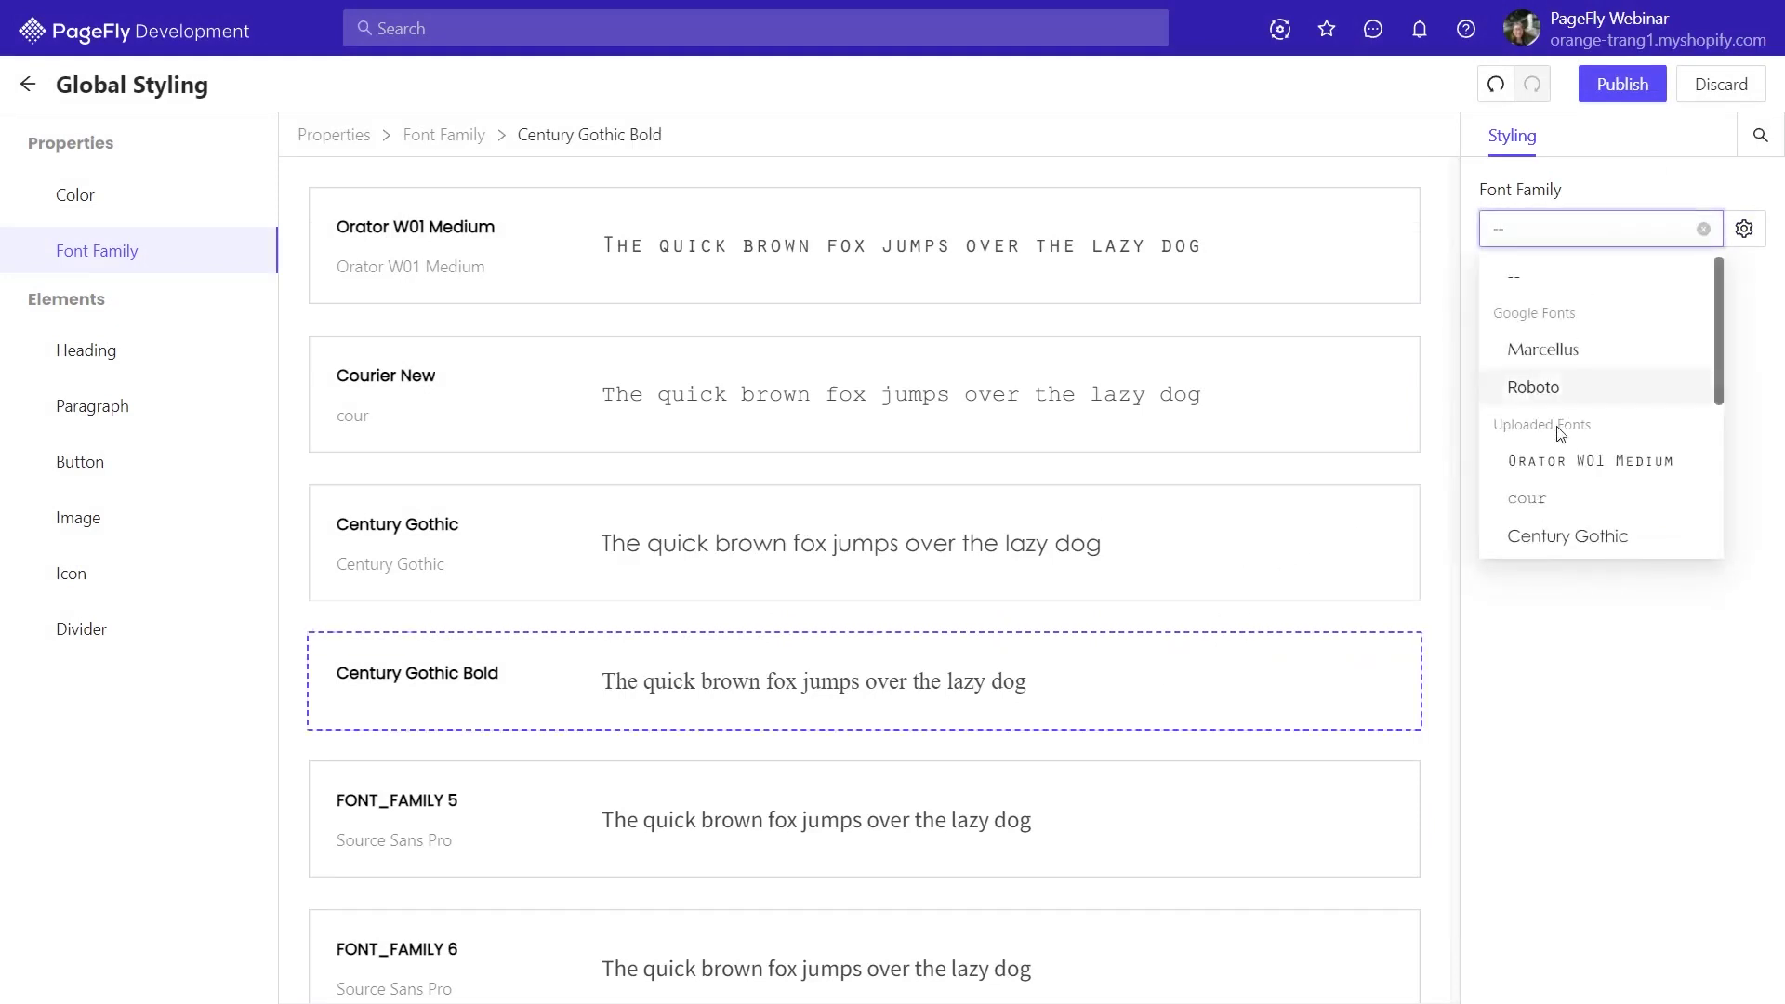
pyautogui.click(1570, 539)
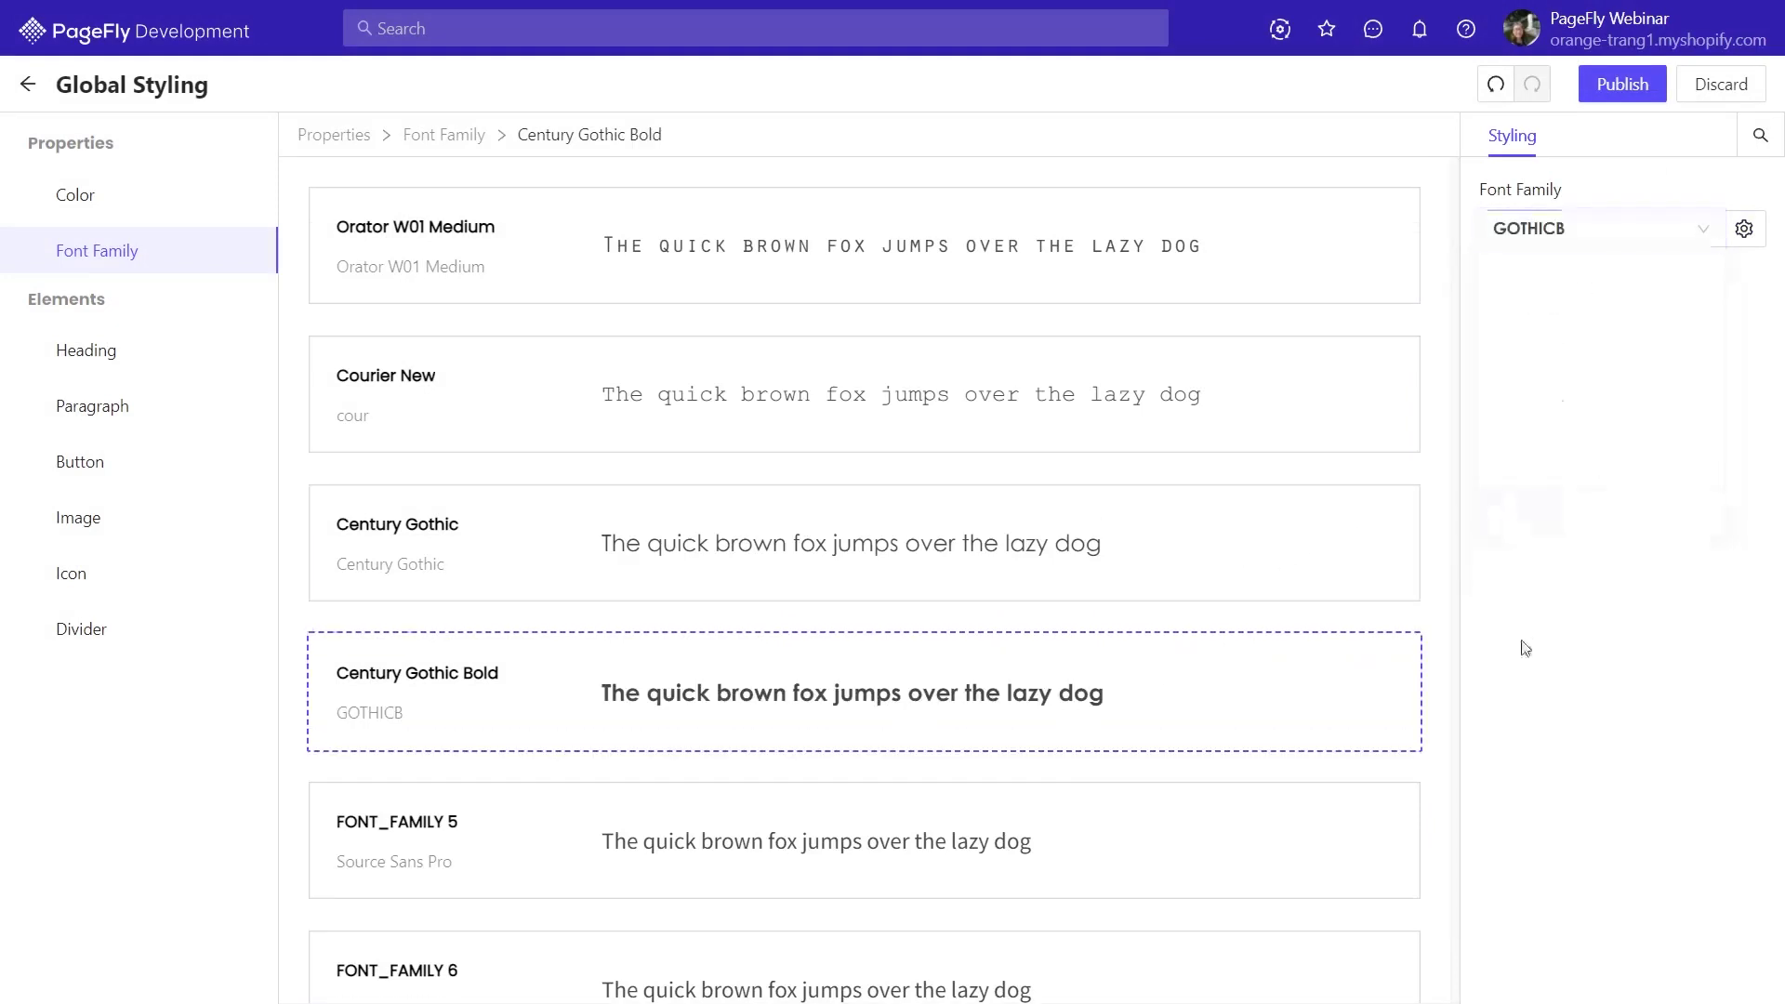
pyautogui.click(1619, 93)
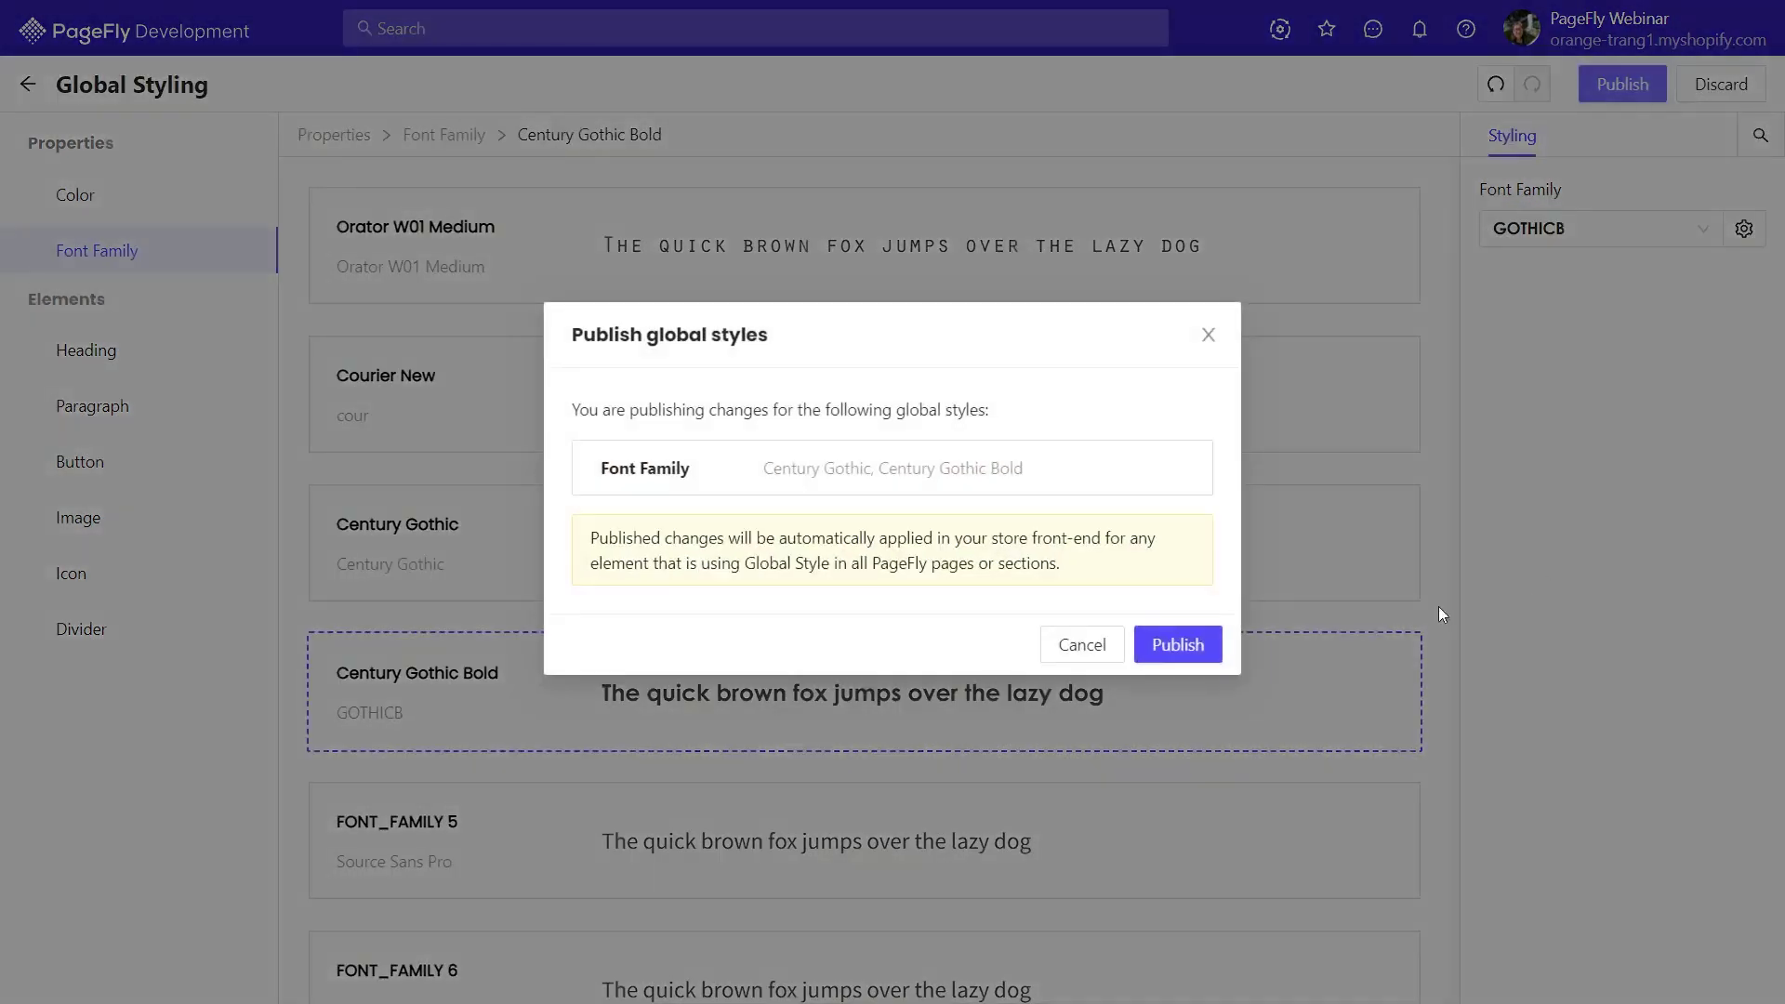
pyautogui.click(1176, 645)
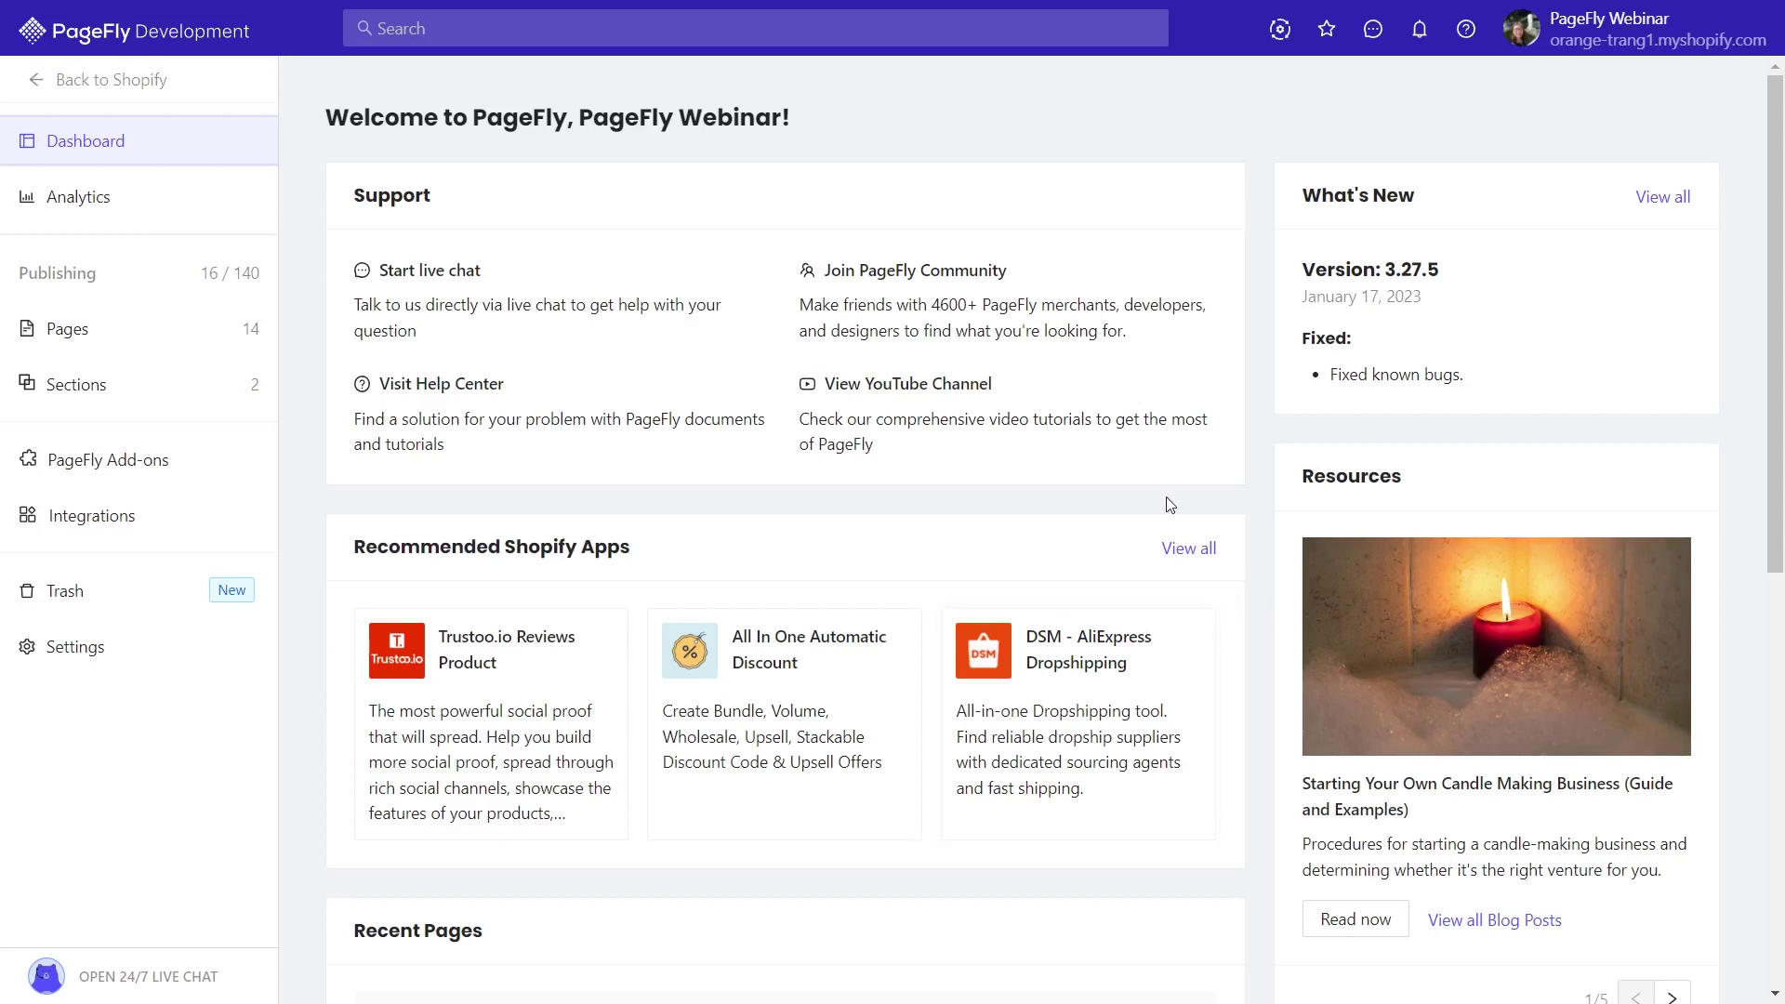
# Create a blank product page and close its page outline
pyautogui.moveTo(189, 332)
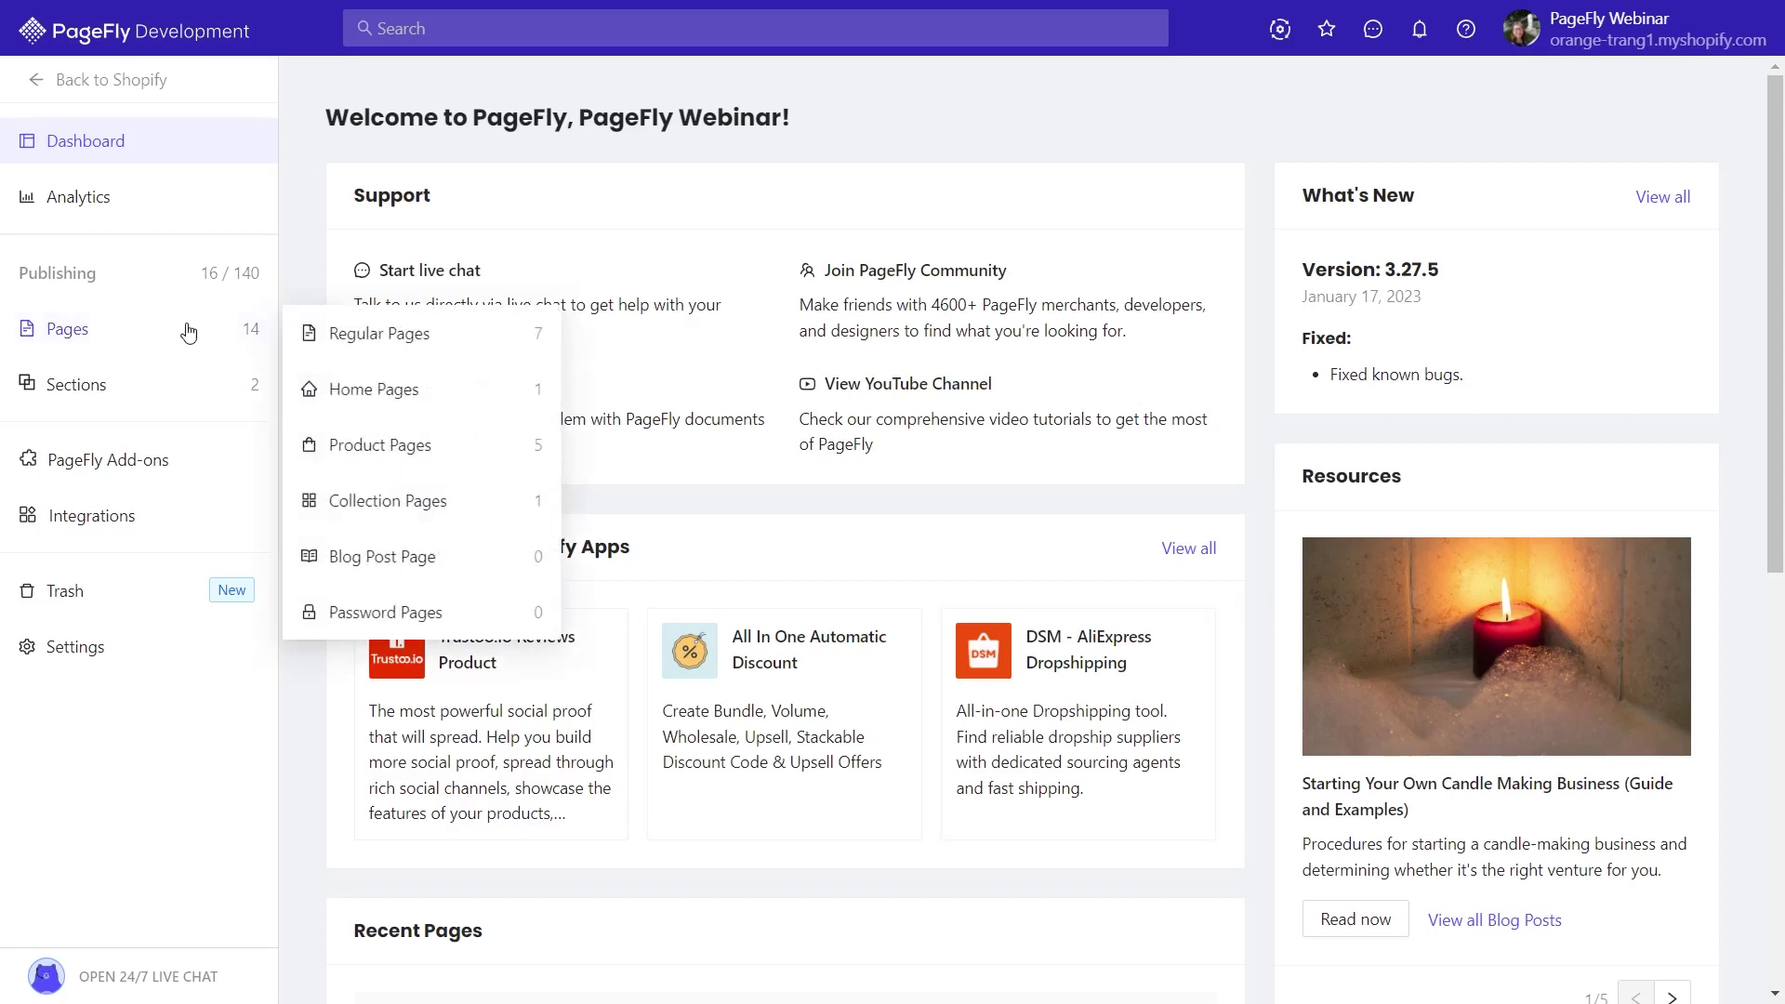
pyautogui.click(375, 448)
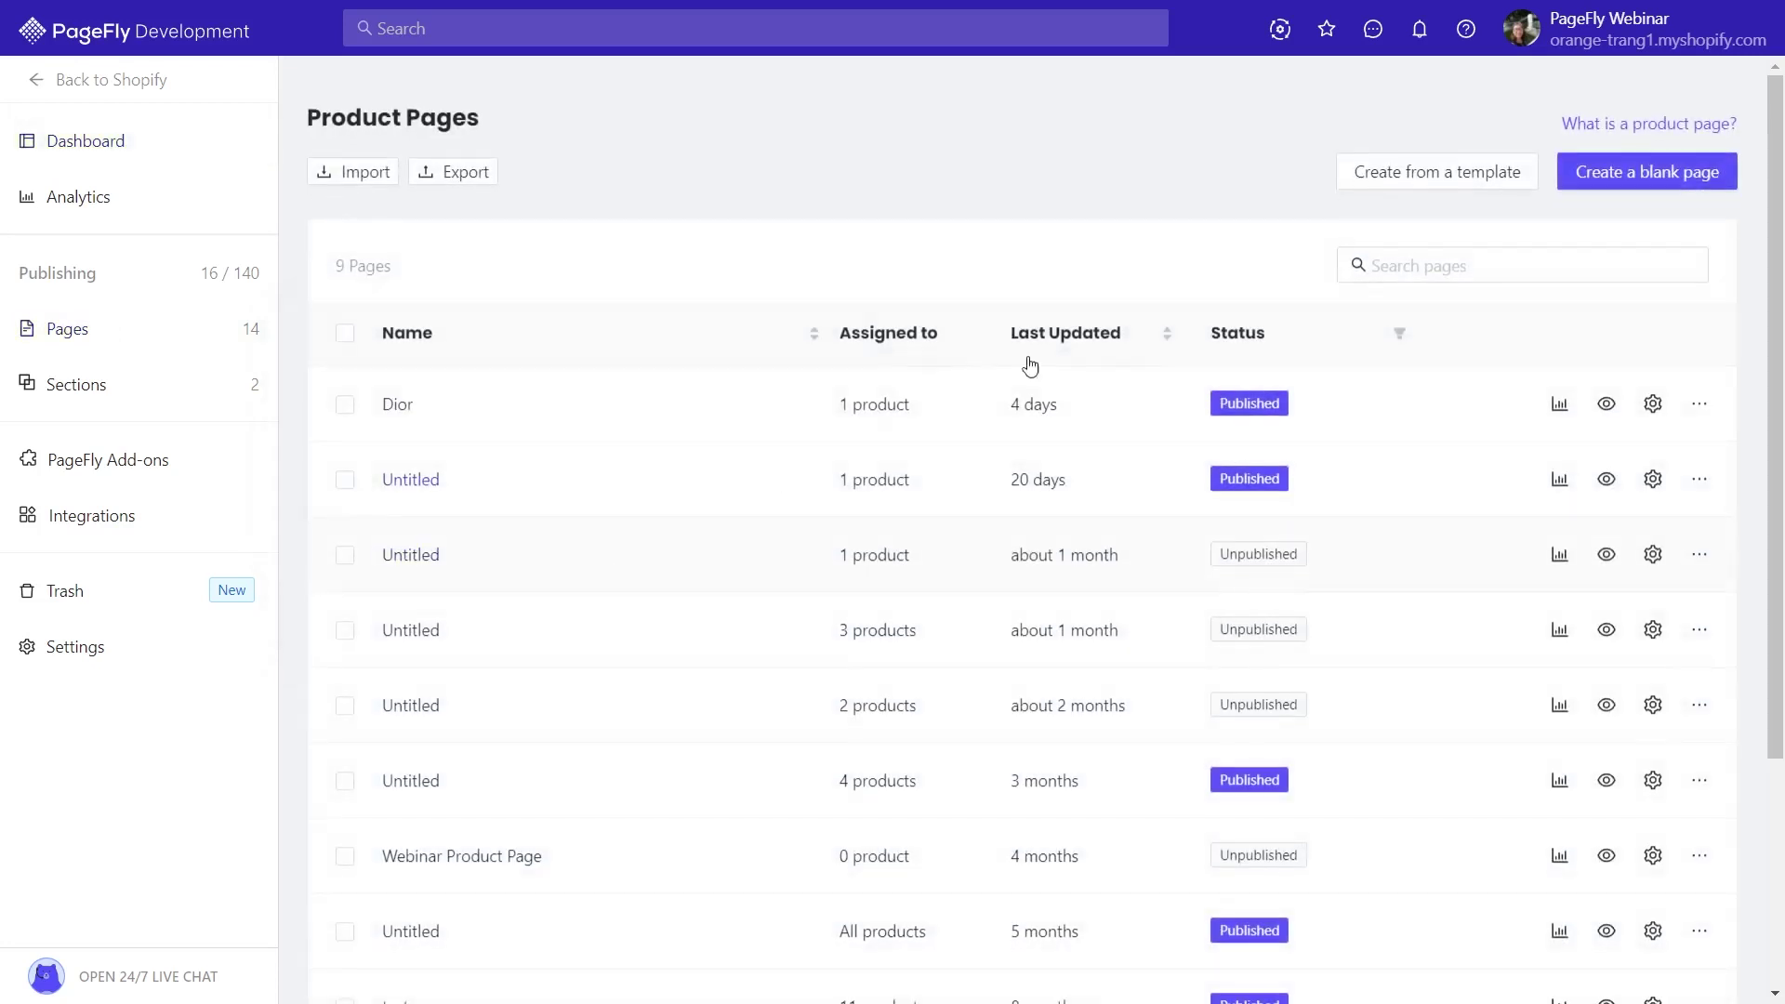
pyautogui.click(1623, 167)
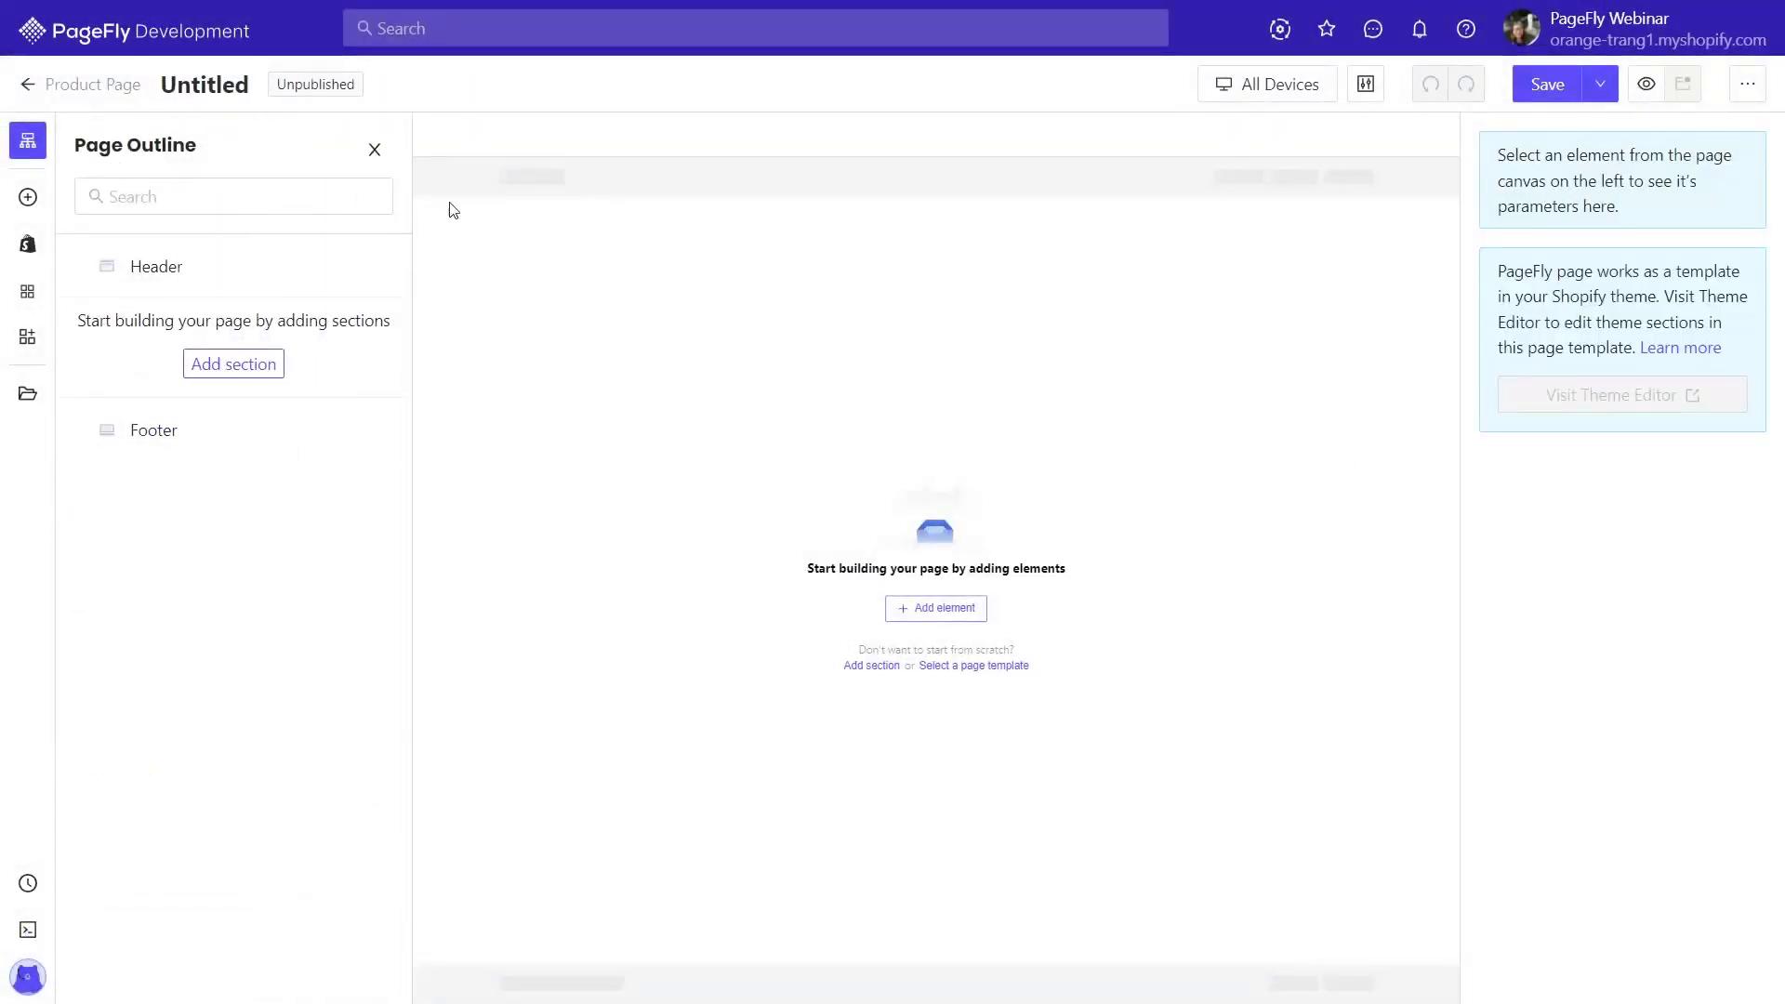
pyautogui.click(374, 152)
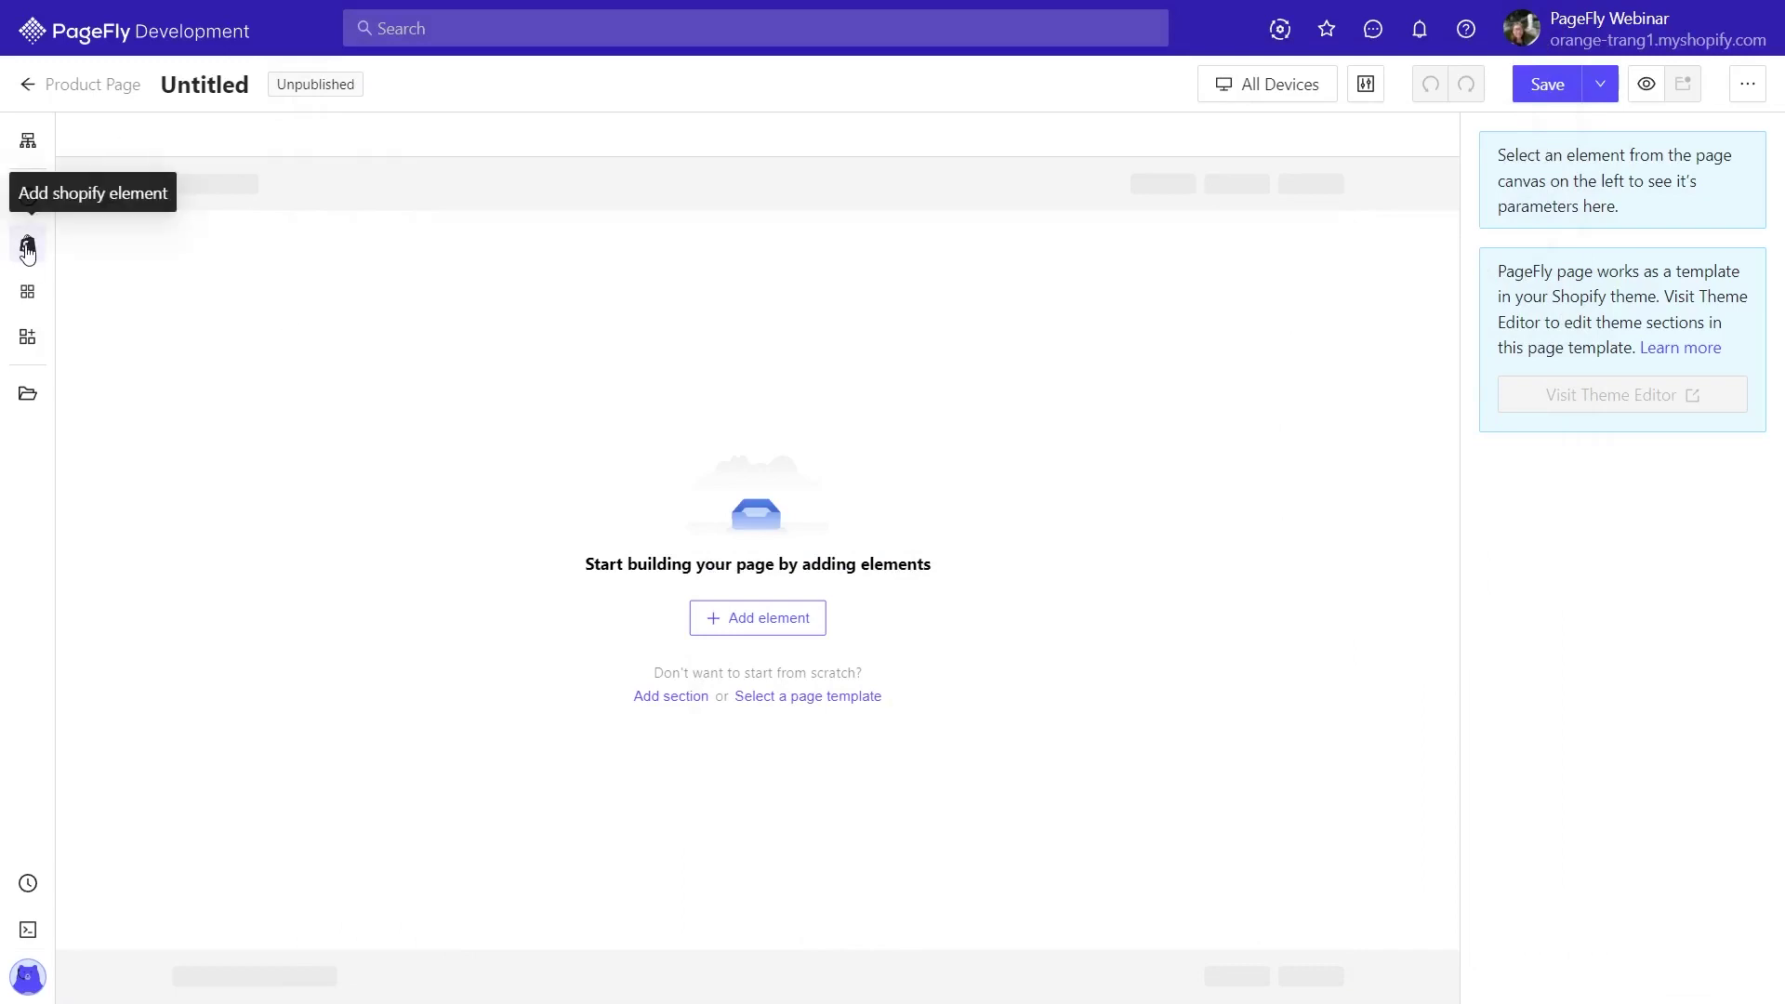
# Add a Product Details element with the image-beside-text layout to the empty page
pyautogui.click(27, 248)
pyautogui.moveTo(147, 295)
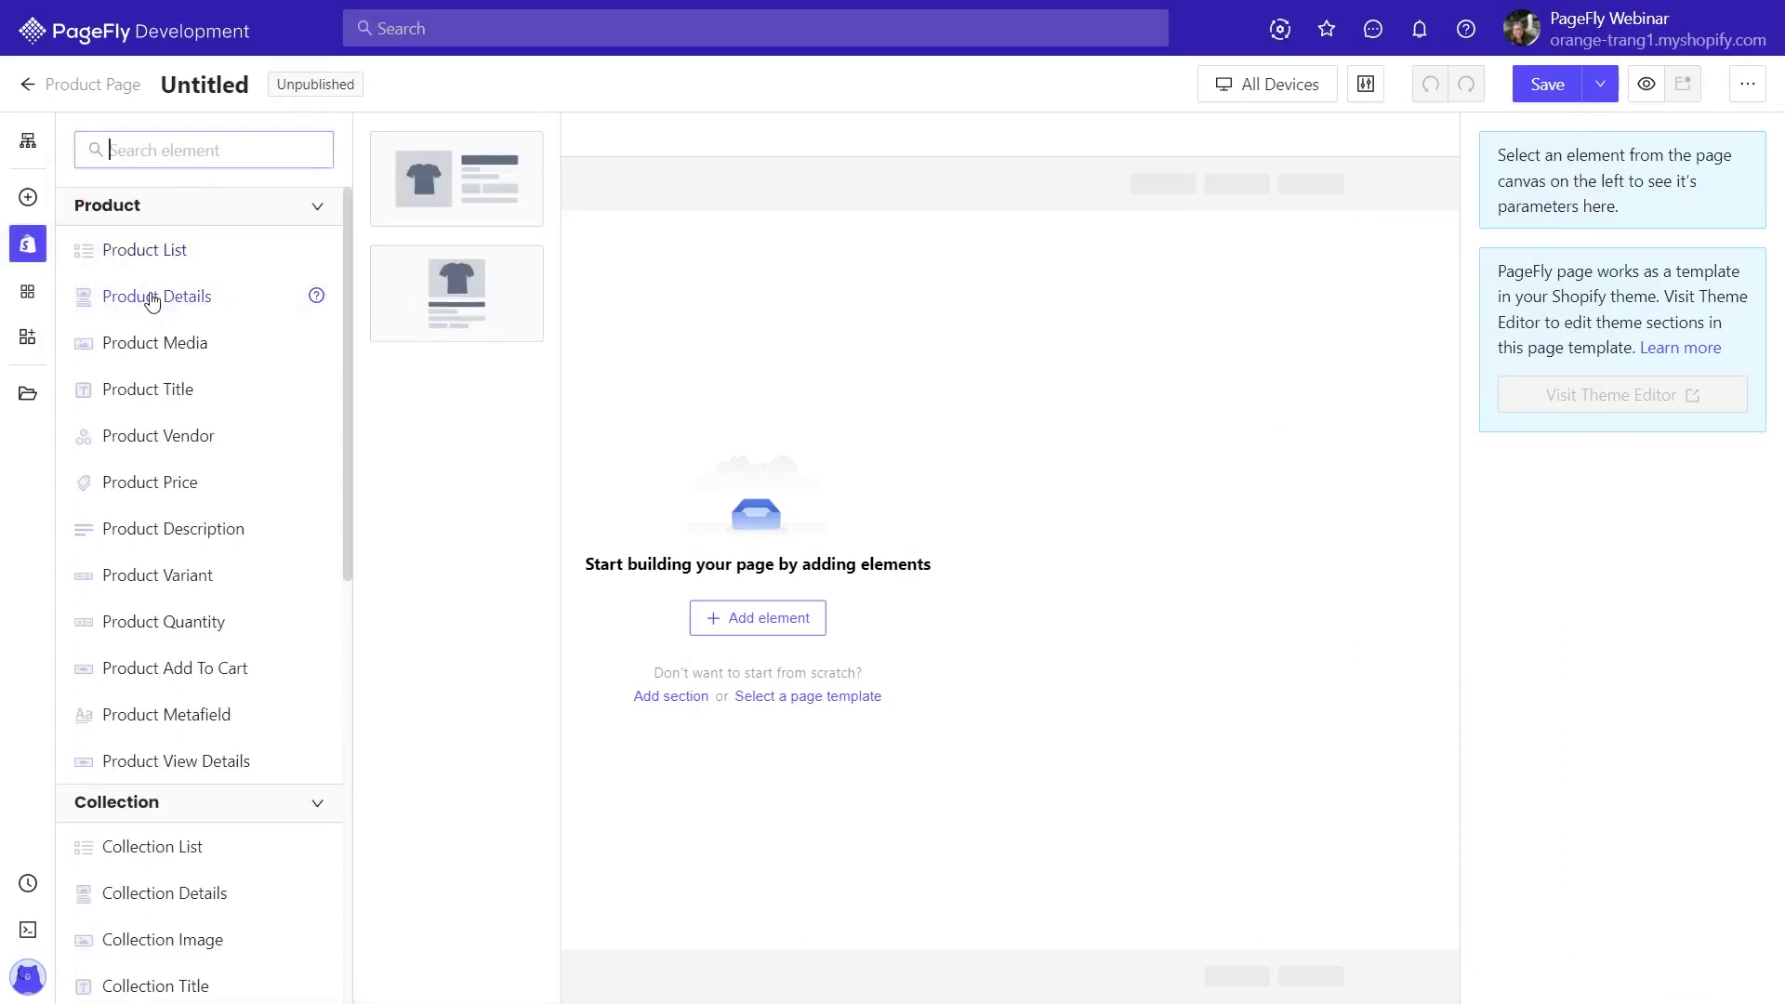
pyautogui.moveTo(447, 201); pyautogui.dragTo(599, 332)
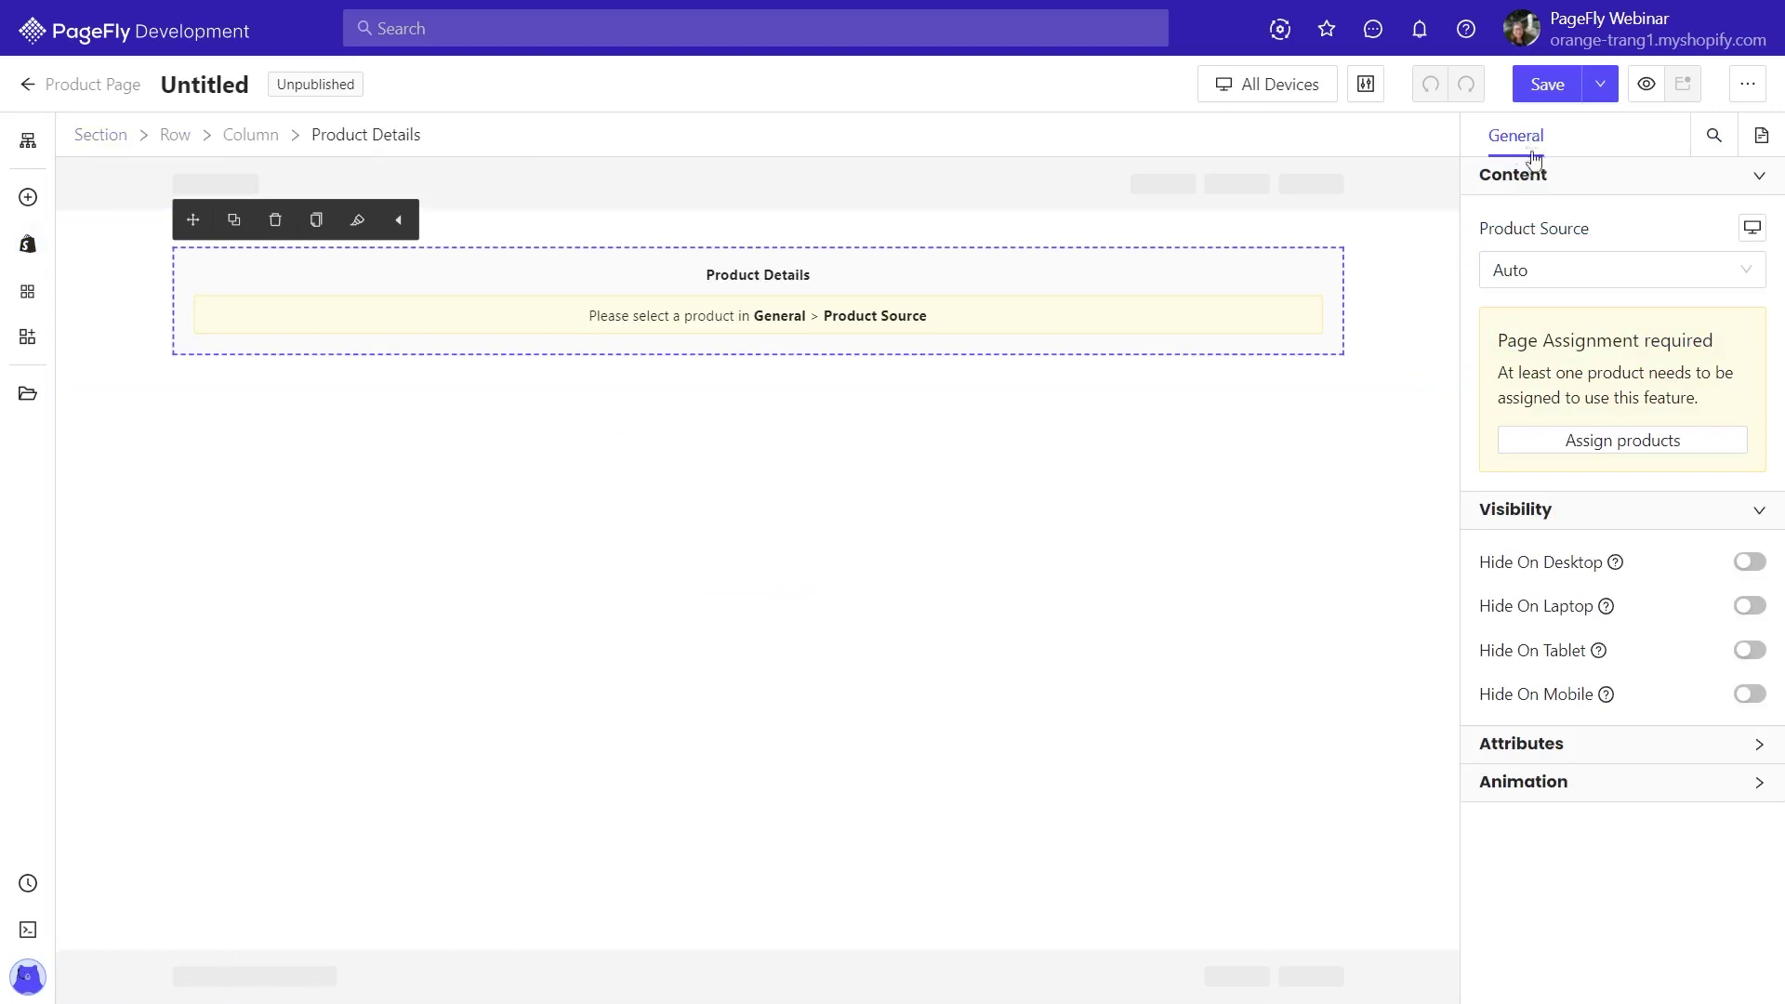
# Set the Product Details source to Custom Product and choose SAUVAGE EAU DE TOILETTE - LIMITED EDITION
pyautogui.click(1607, 271)
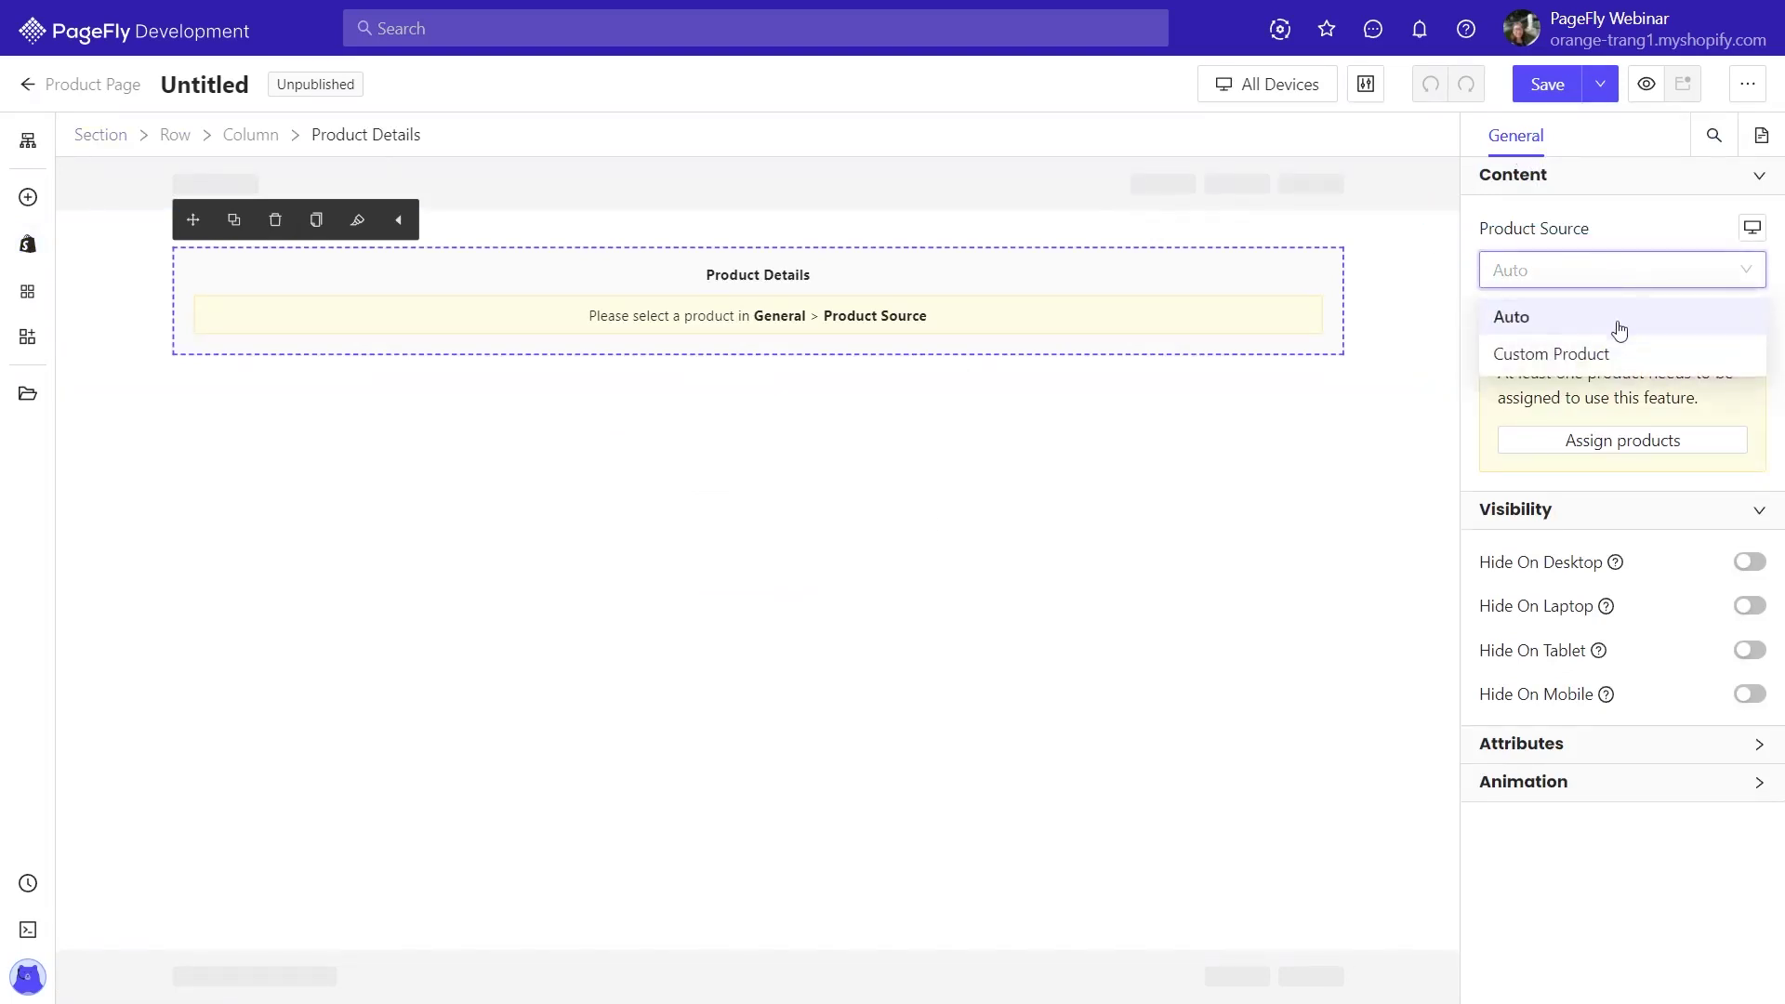
pyautogui.click(1599, 350)
pyautogui.click(1717, 362)
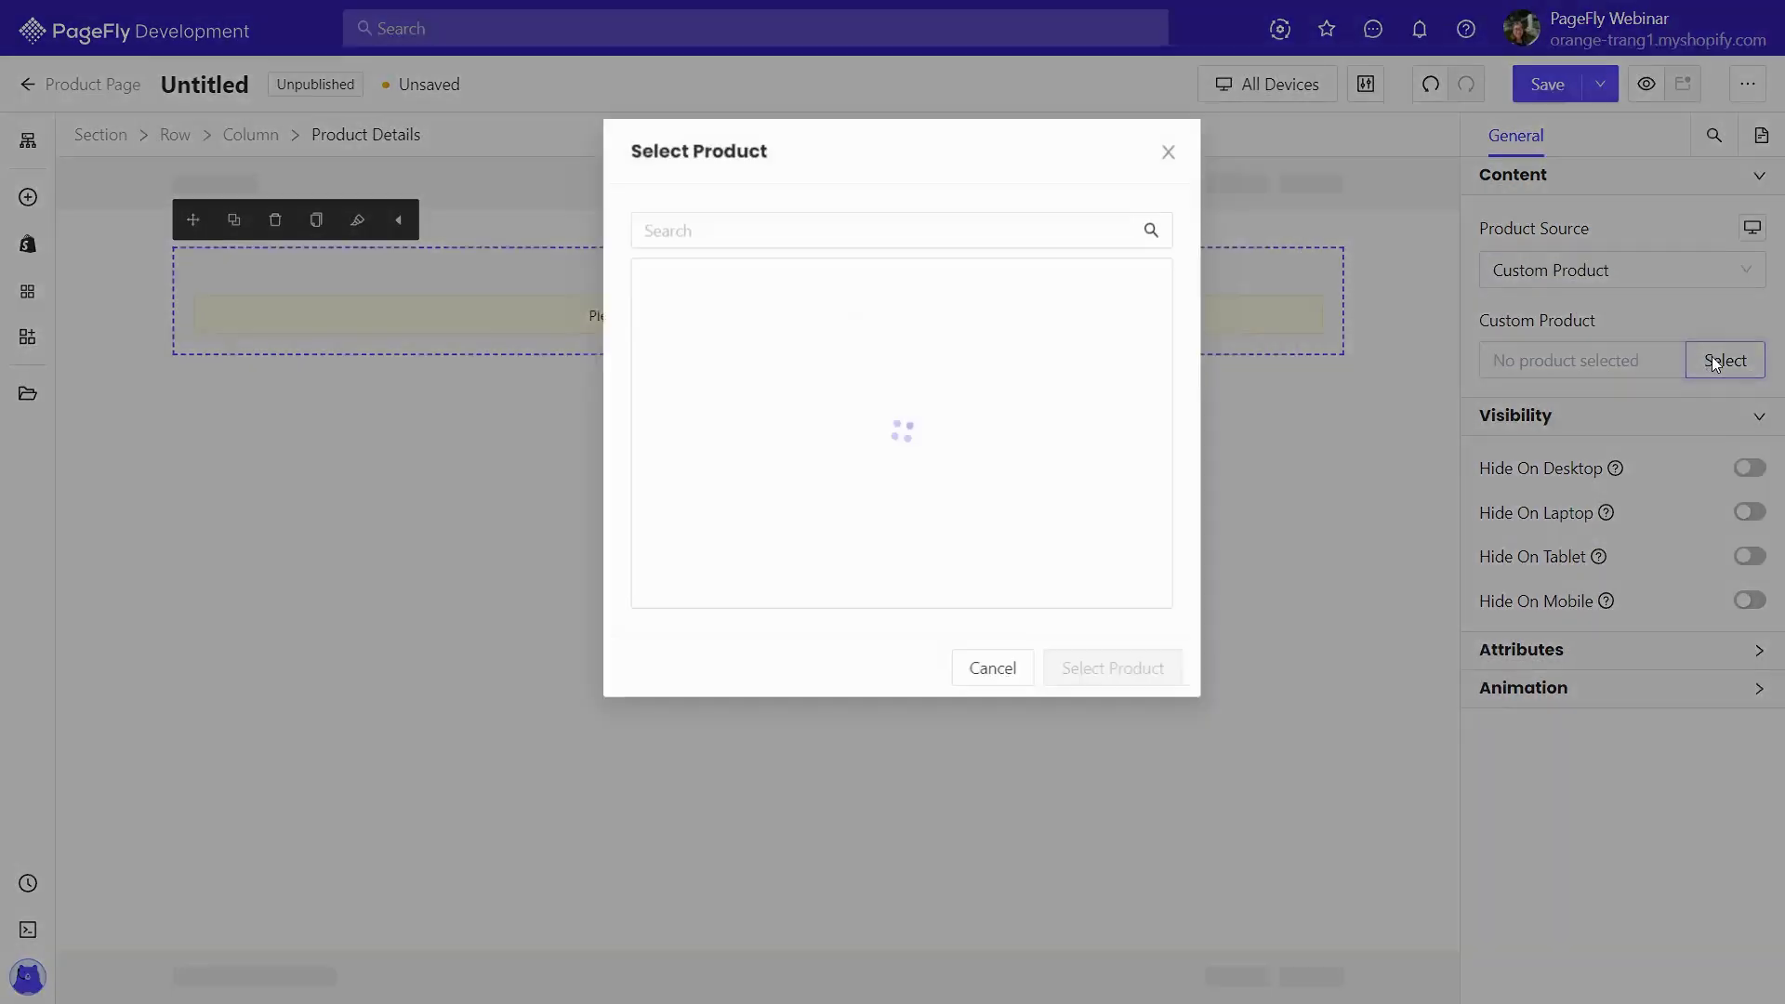
pyautogui.scroll(-5, 1074, 360)
pyautogui.scroll(-10, 1074, 360)
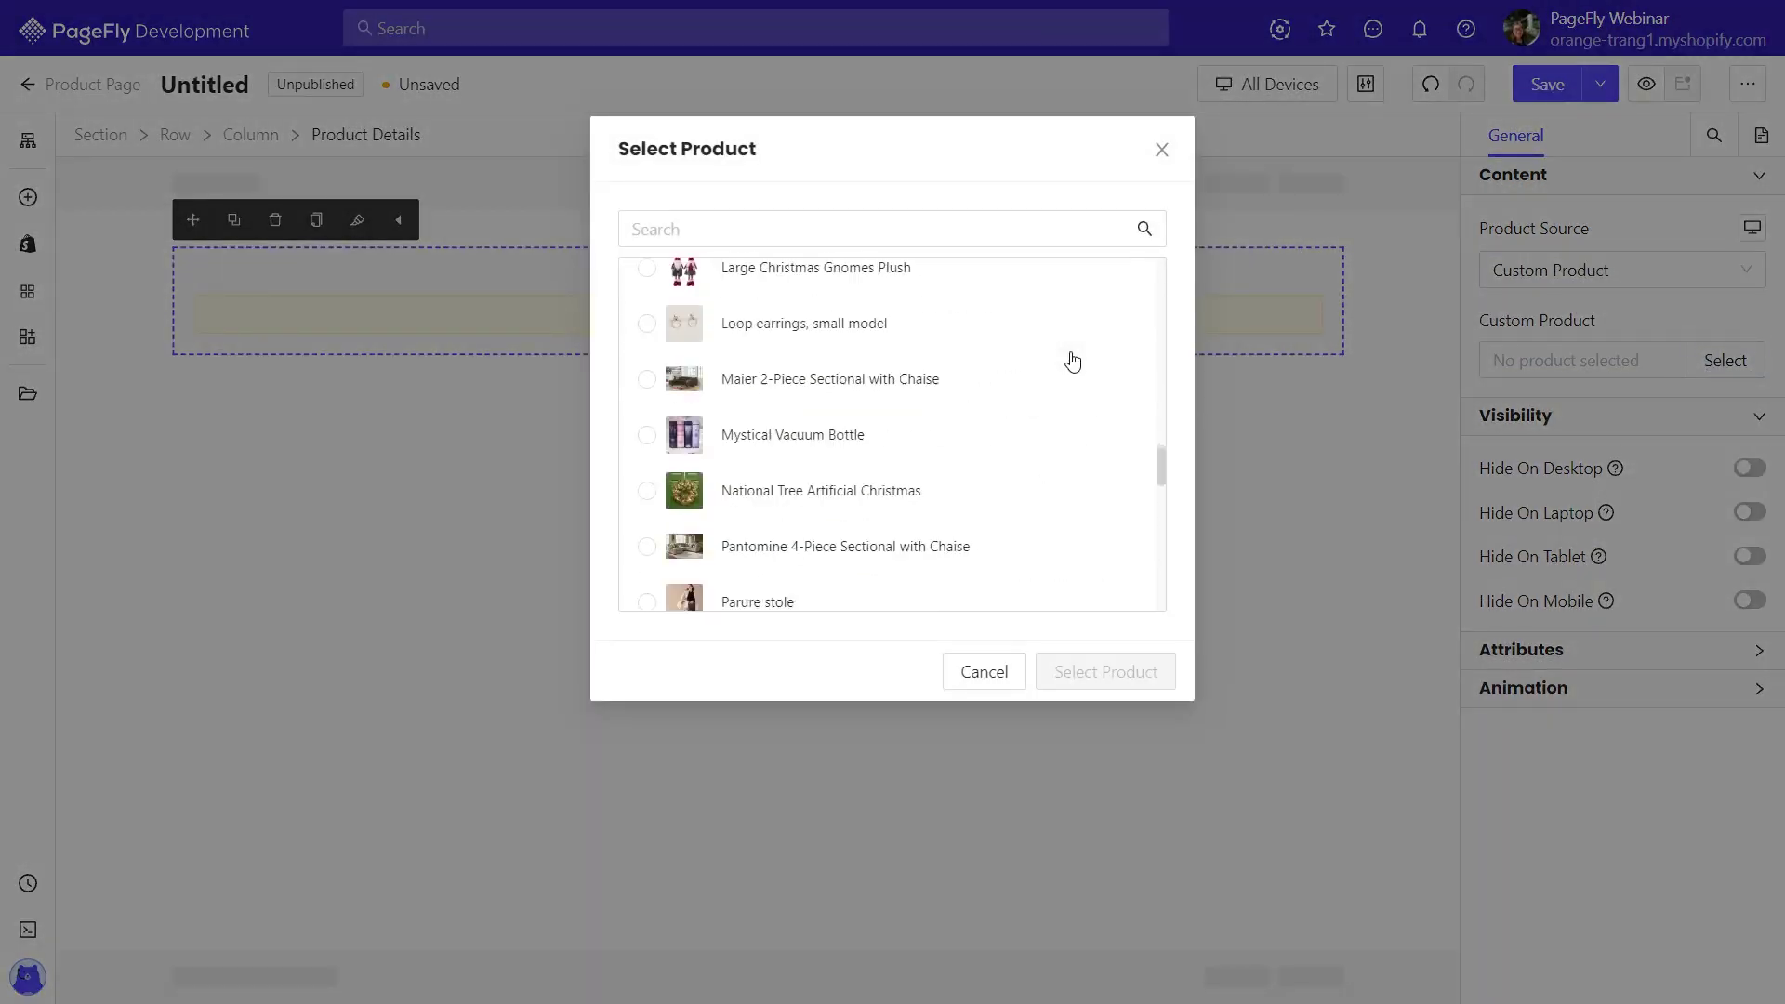
pyautogui.click(999, 349)
pyautogui.click(860, 544)
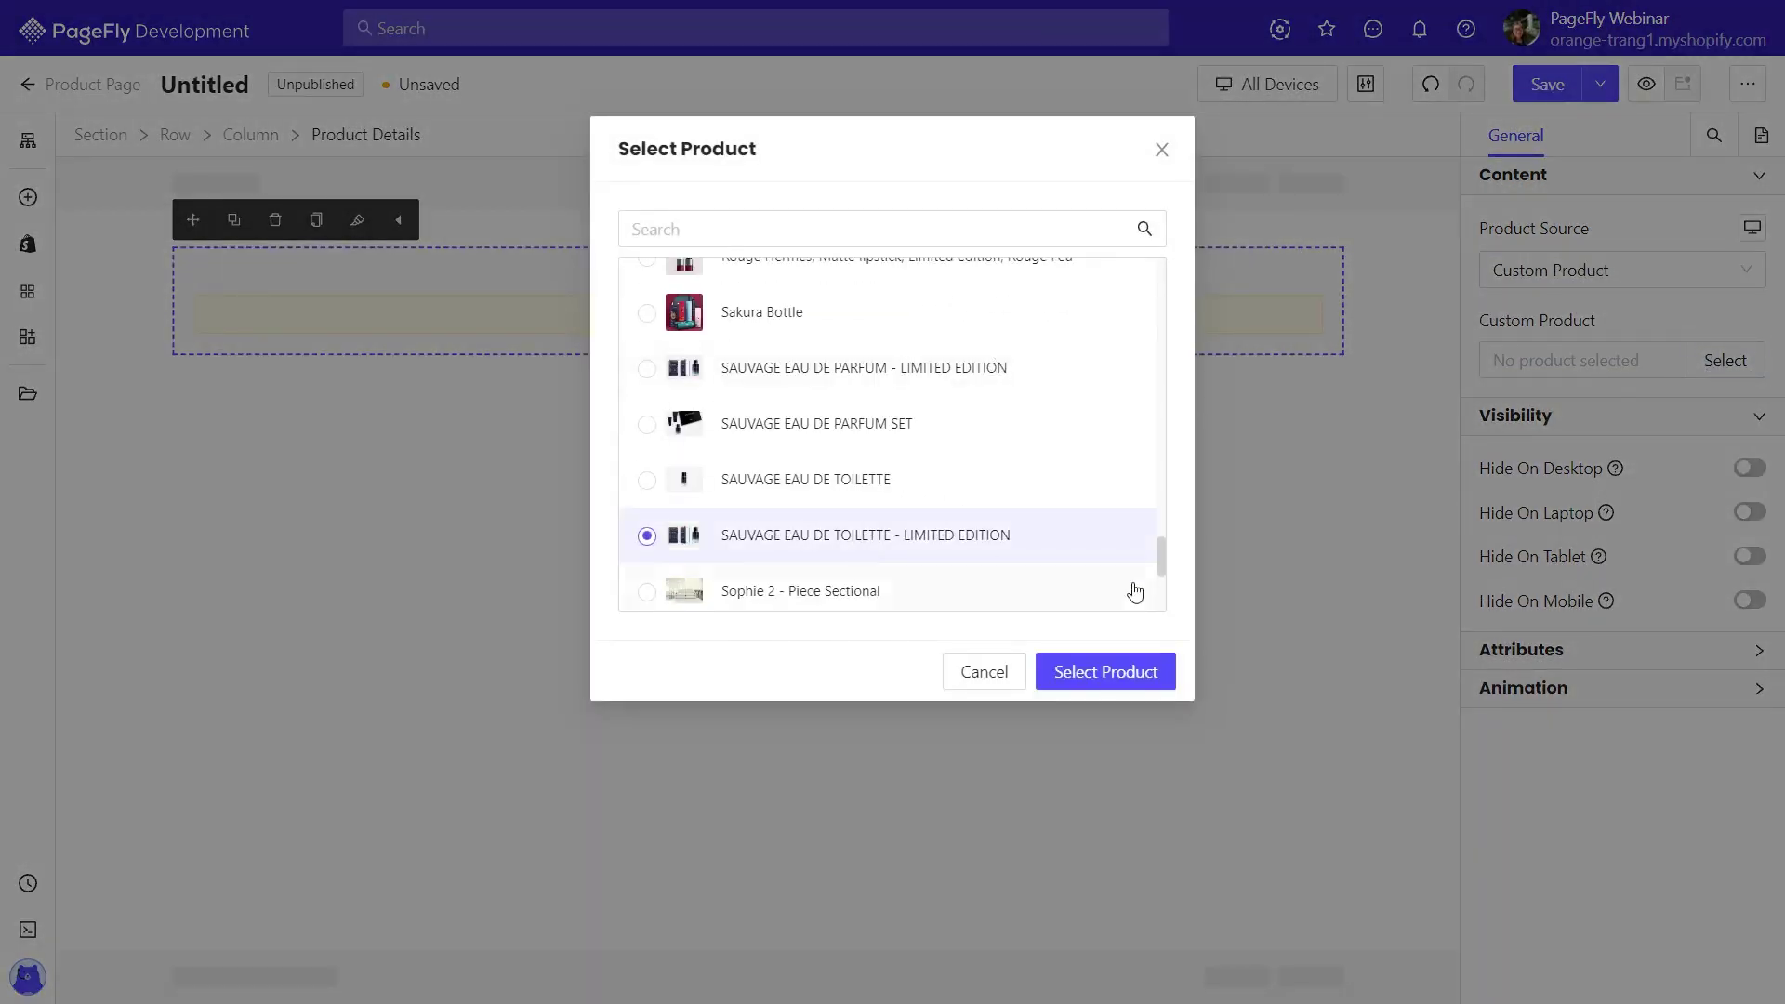
pyautogui.click(1119, 671)
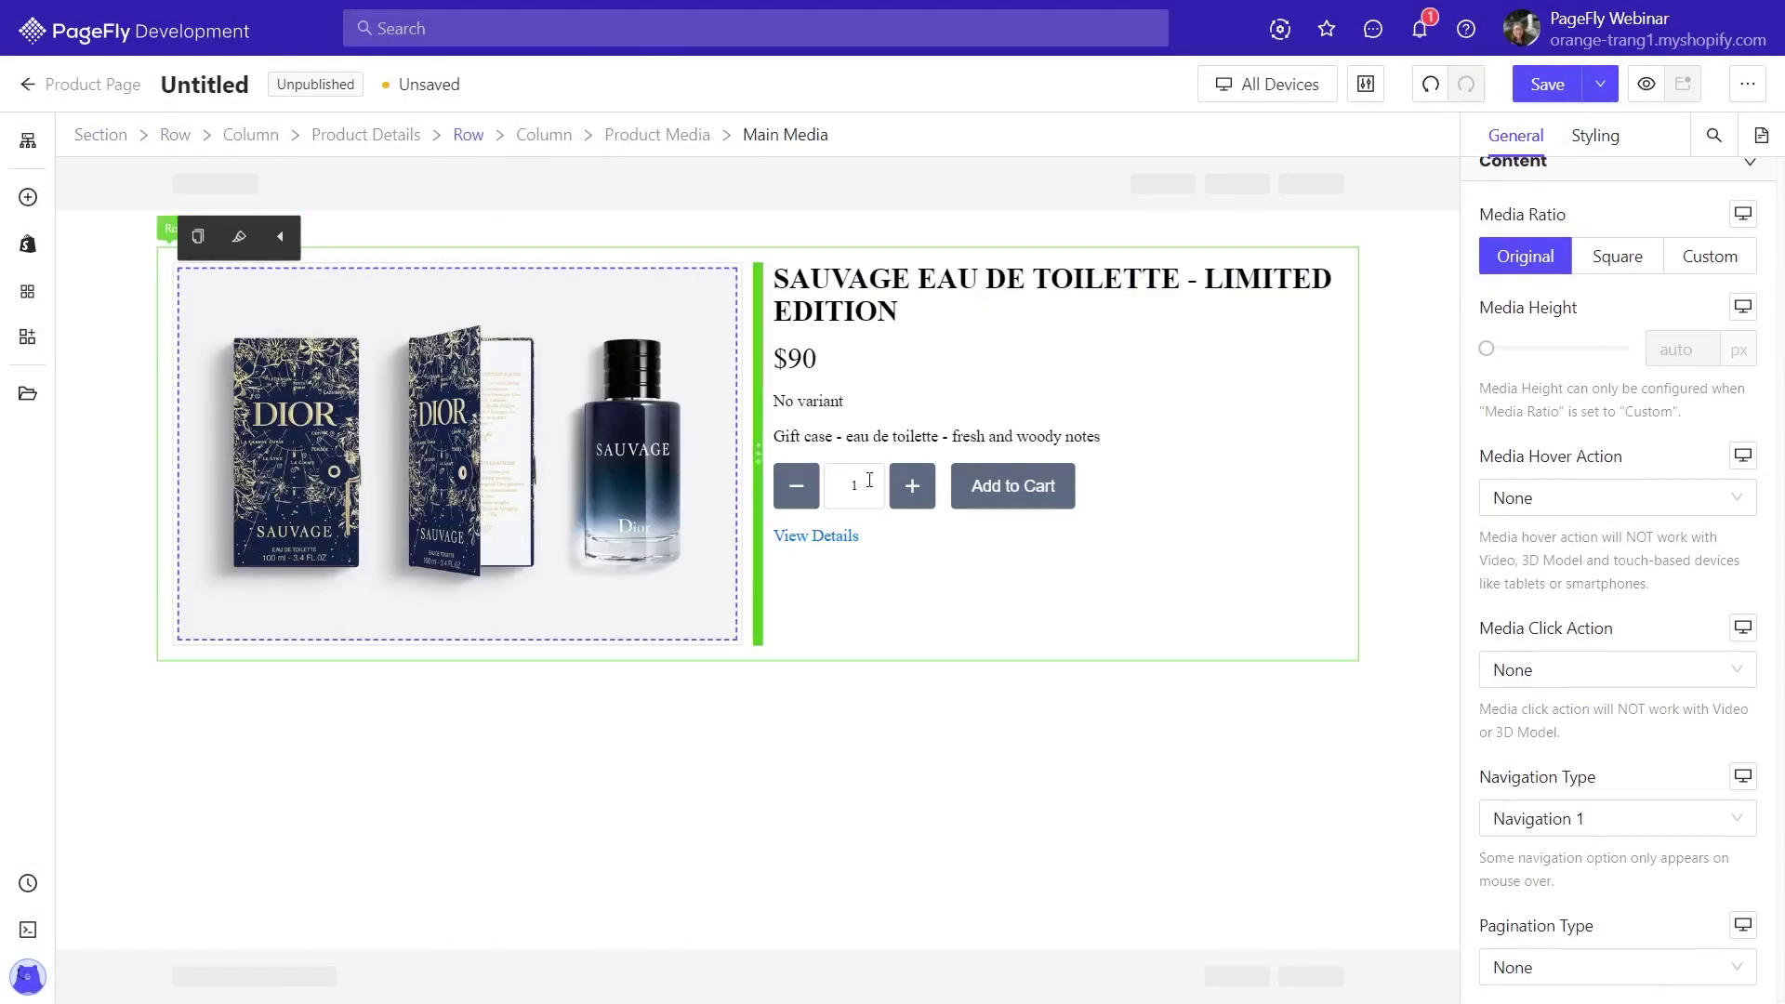
# Widen the product media column to about two thirds of the row and turn off the section's fixed width
pyautogui.moveTo(835, 472); pyautogui.dragTo(971, 497)
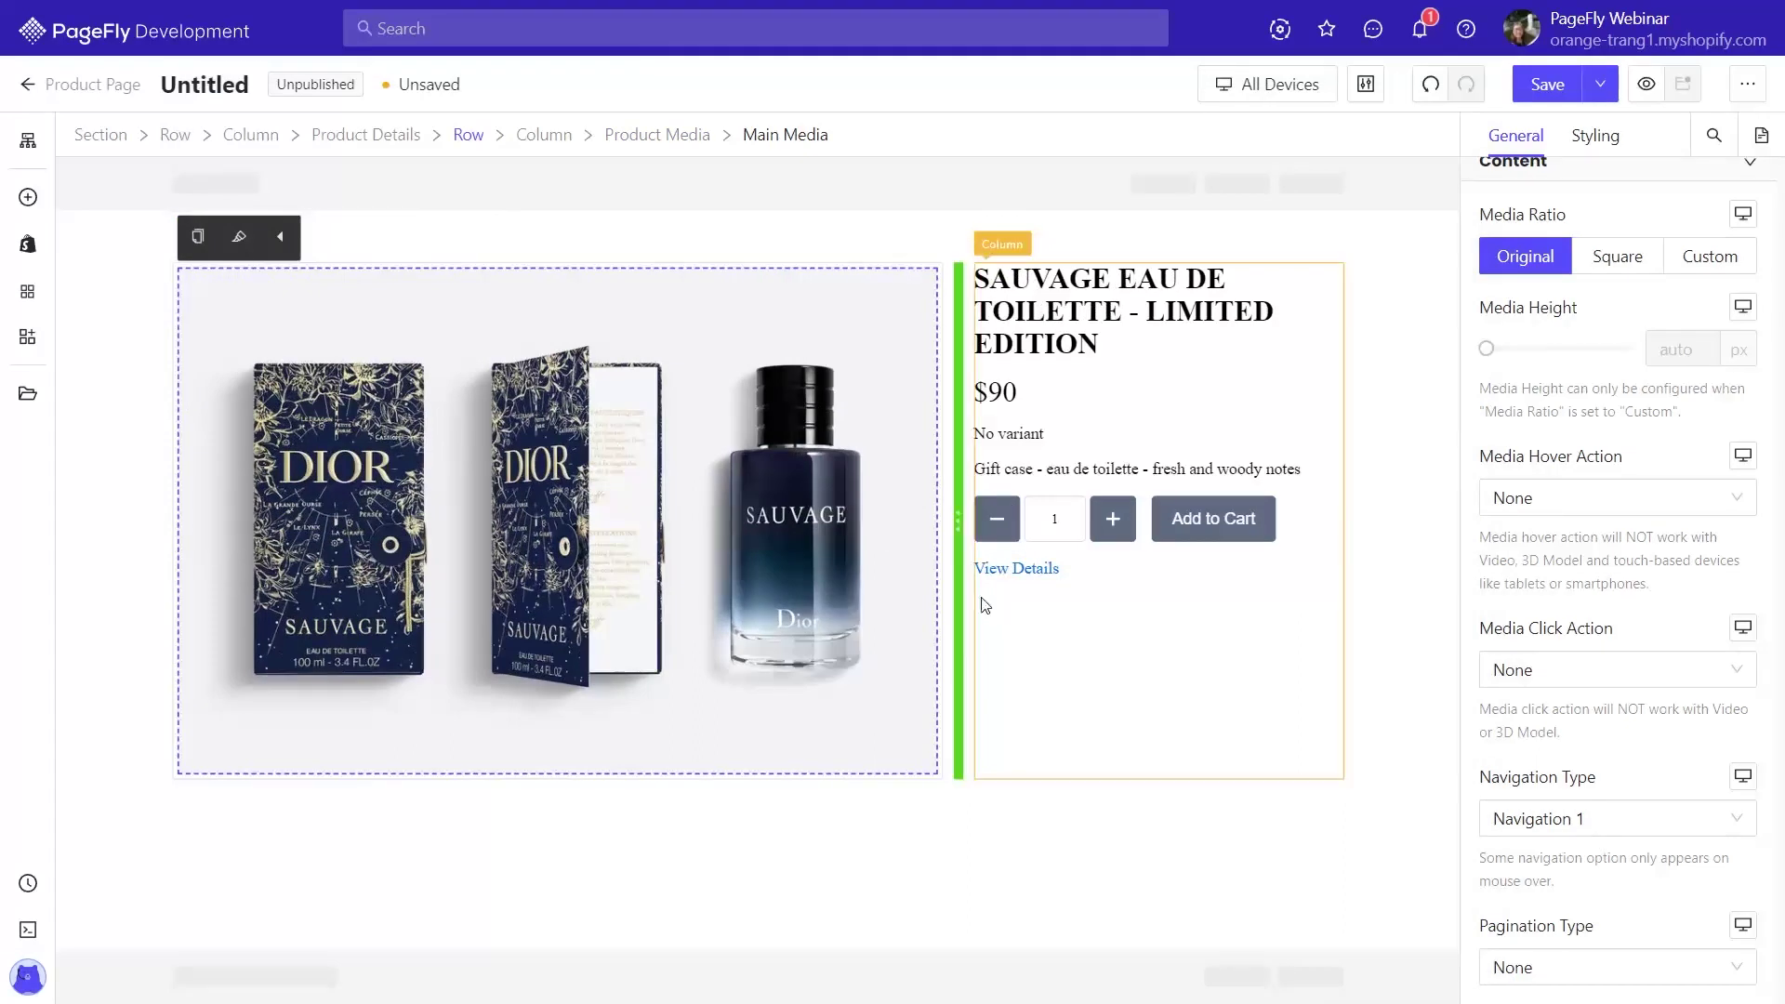
pyautogui.click(123, 149)
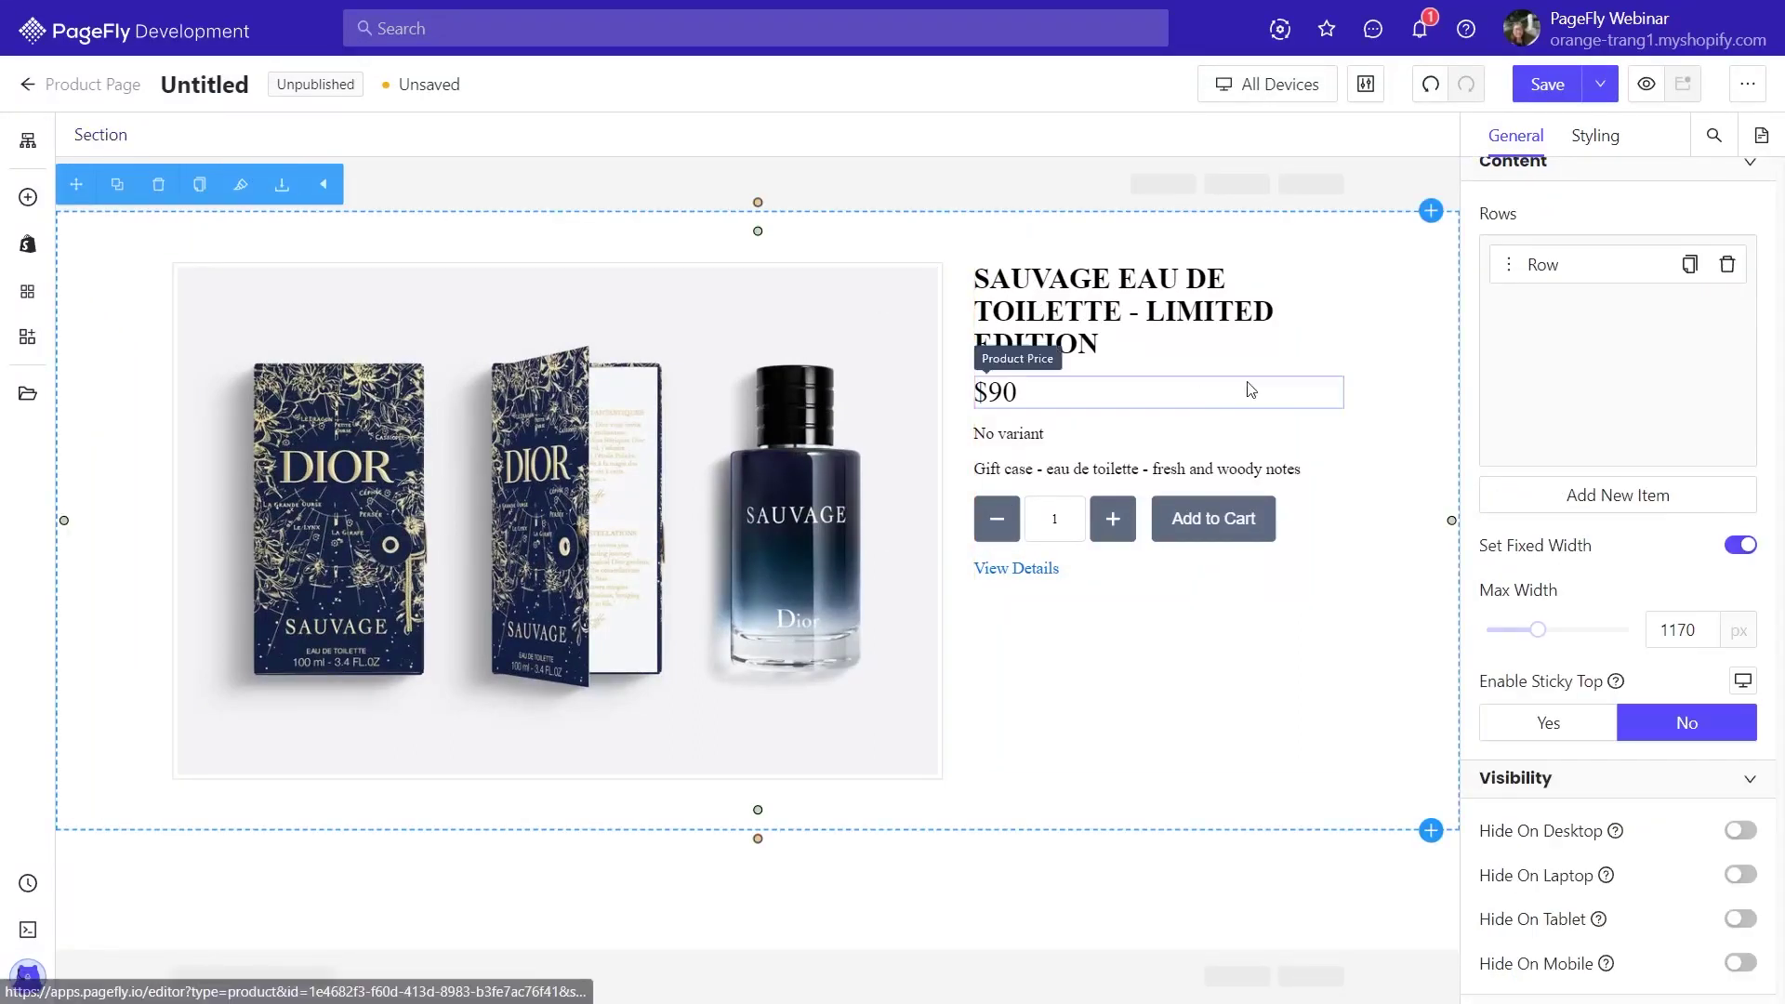
pyautogui.click(1740, 548)
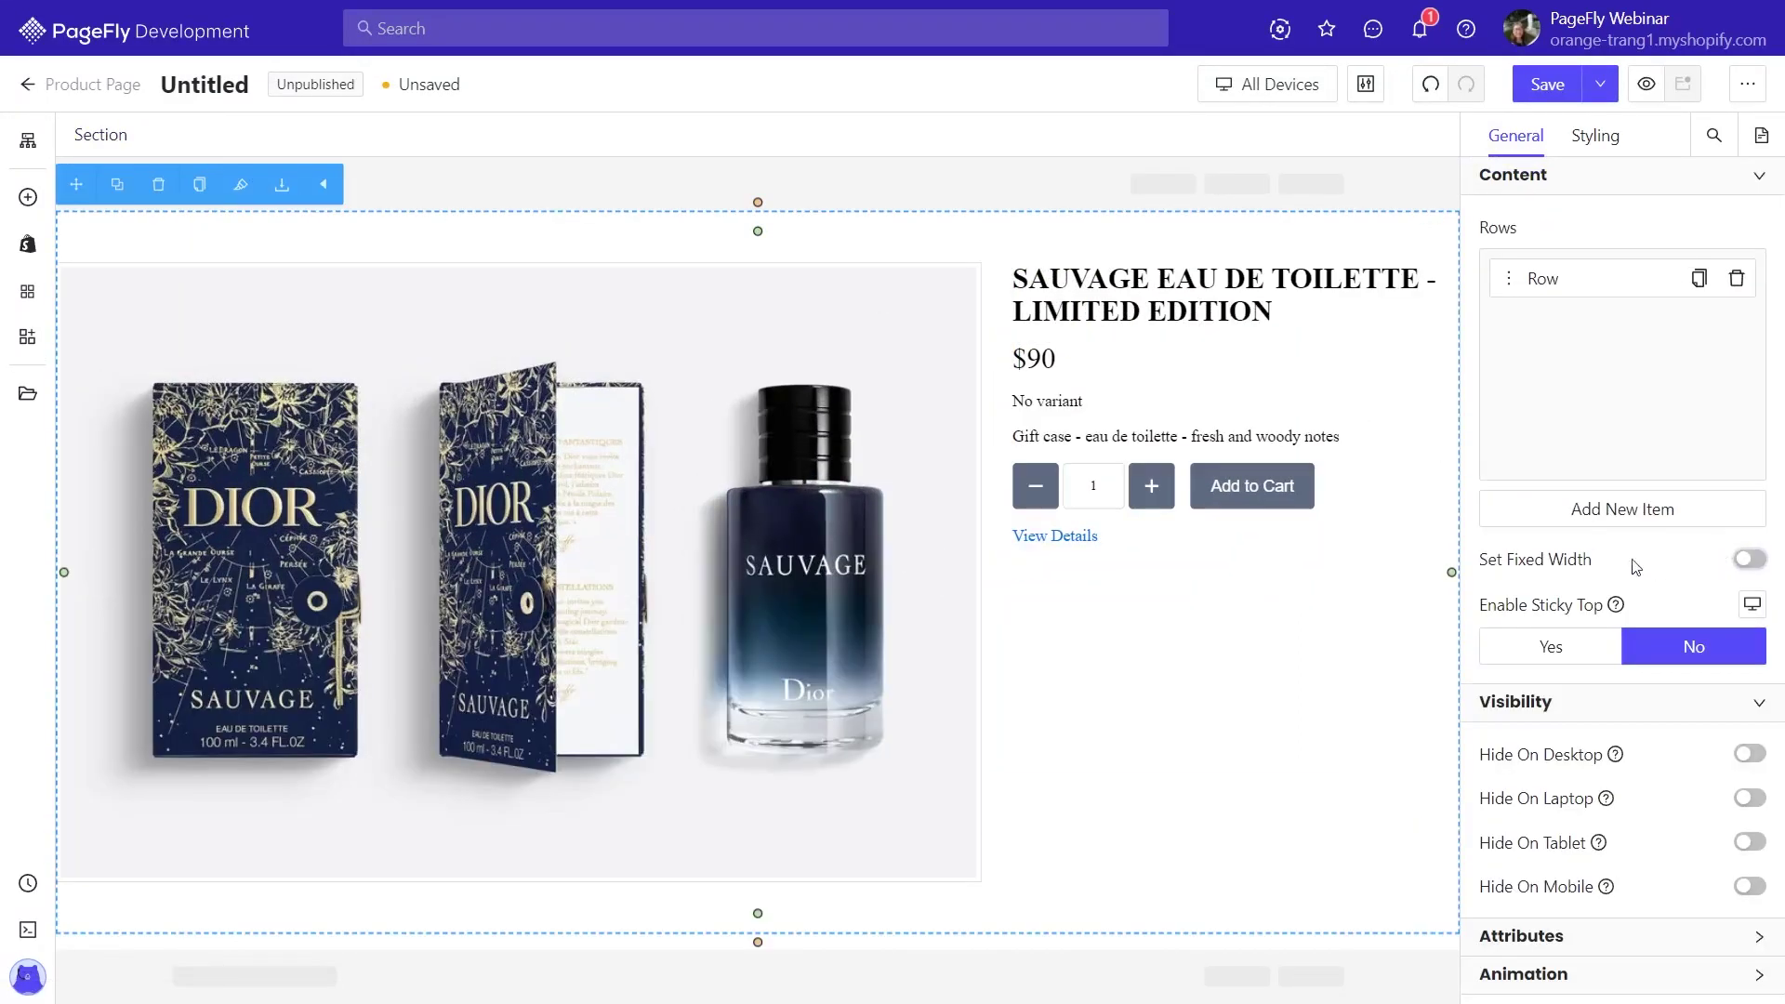
# Set the column spacing of the row inside Product Details to 60 px
pyautogui.click(1151, 659)
pyautogui.click(471, 137)
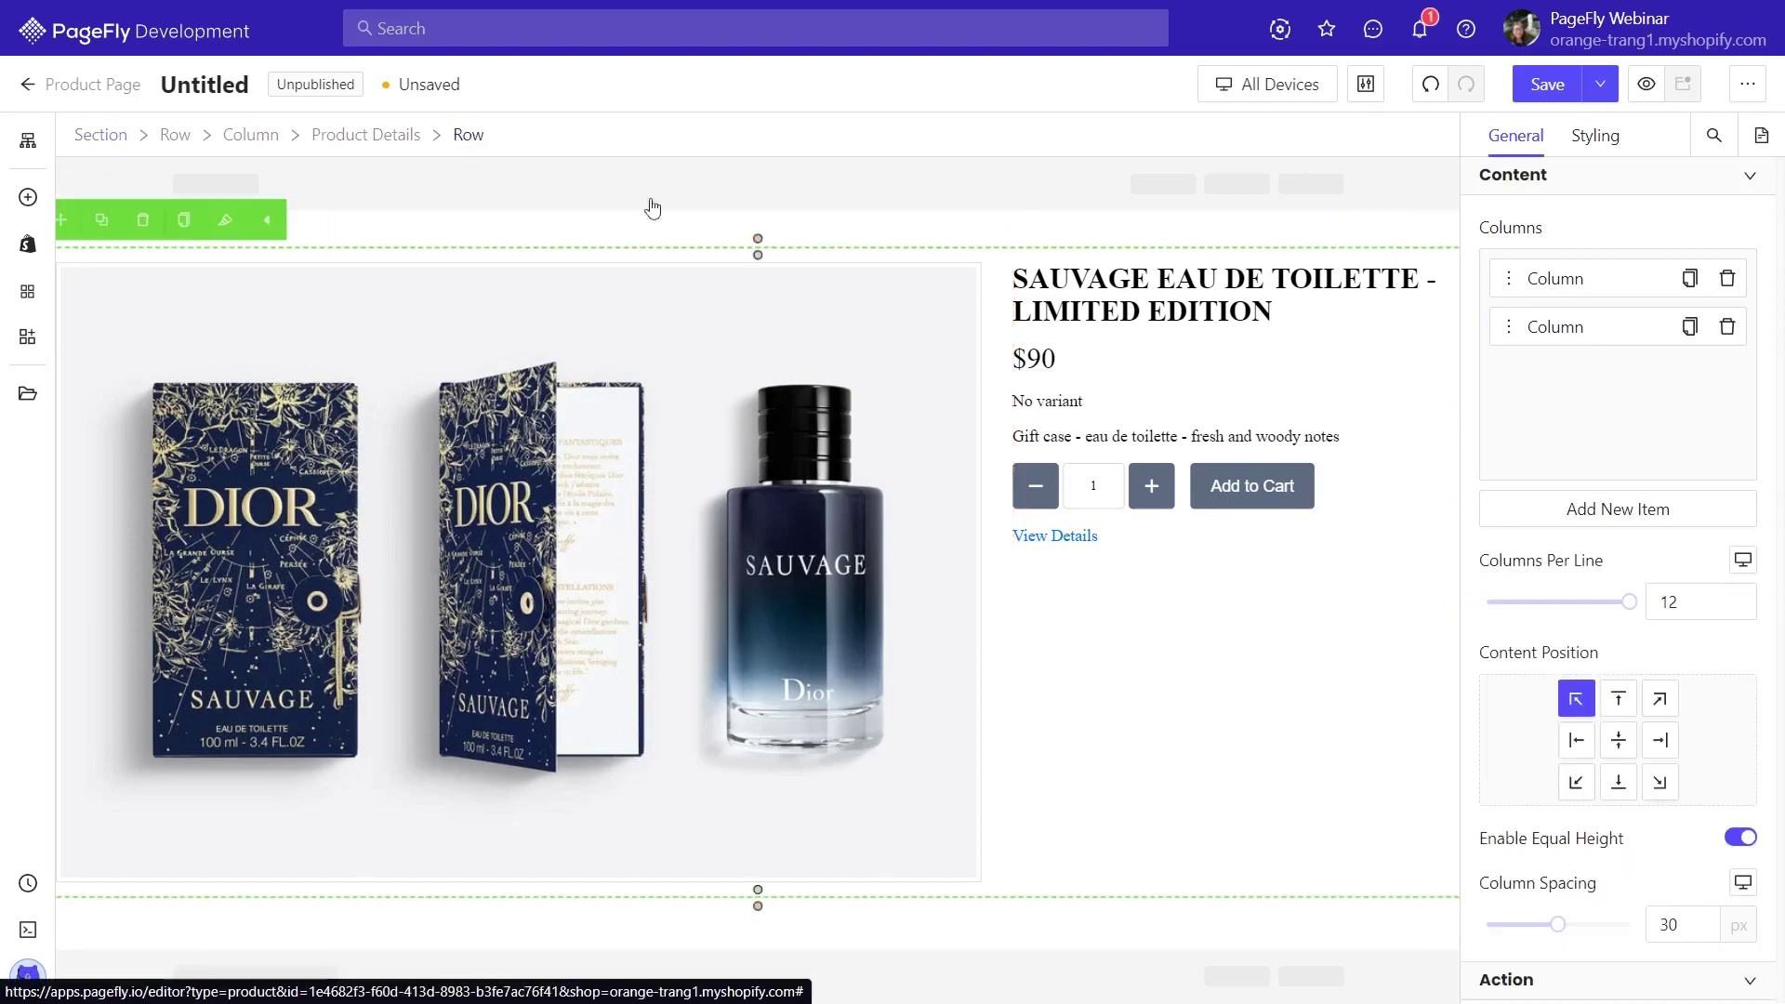
pyautogui.scroll(-2, 1715, 821)
pyautogui.scroll(-2, 1715, 821)
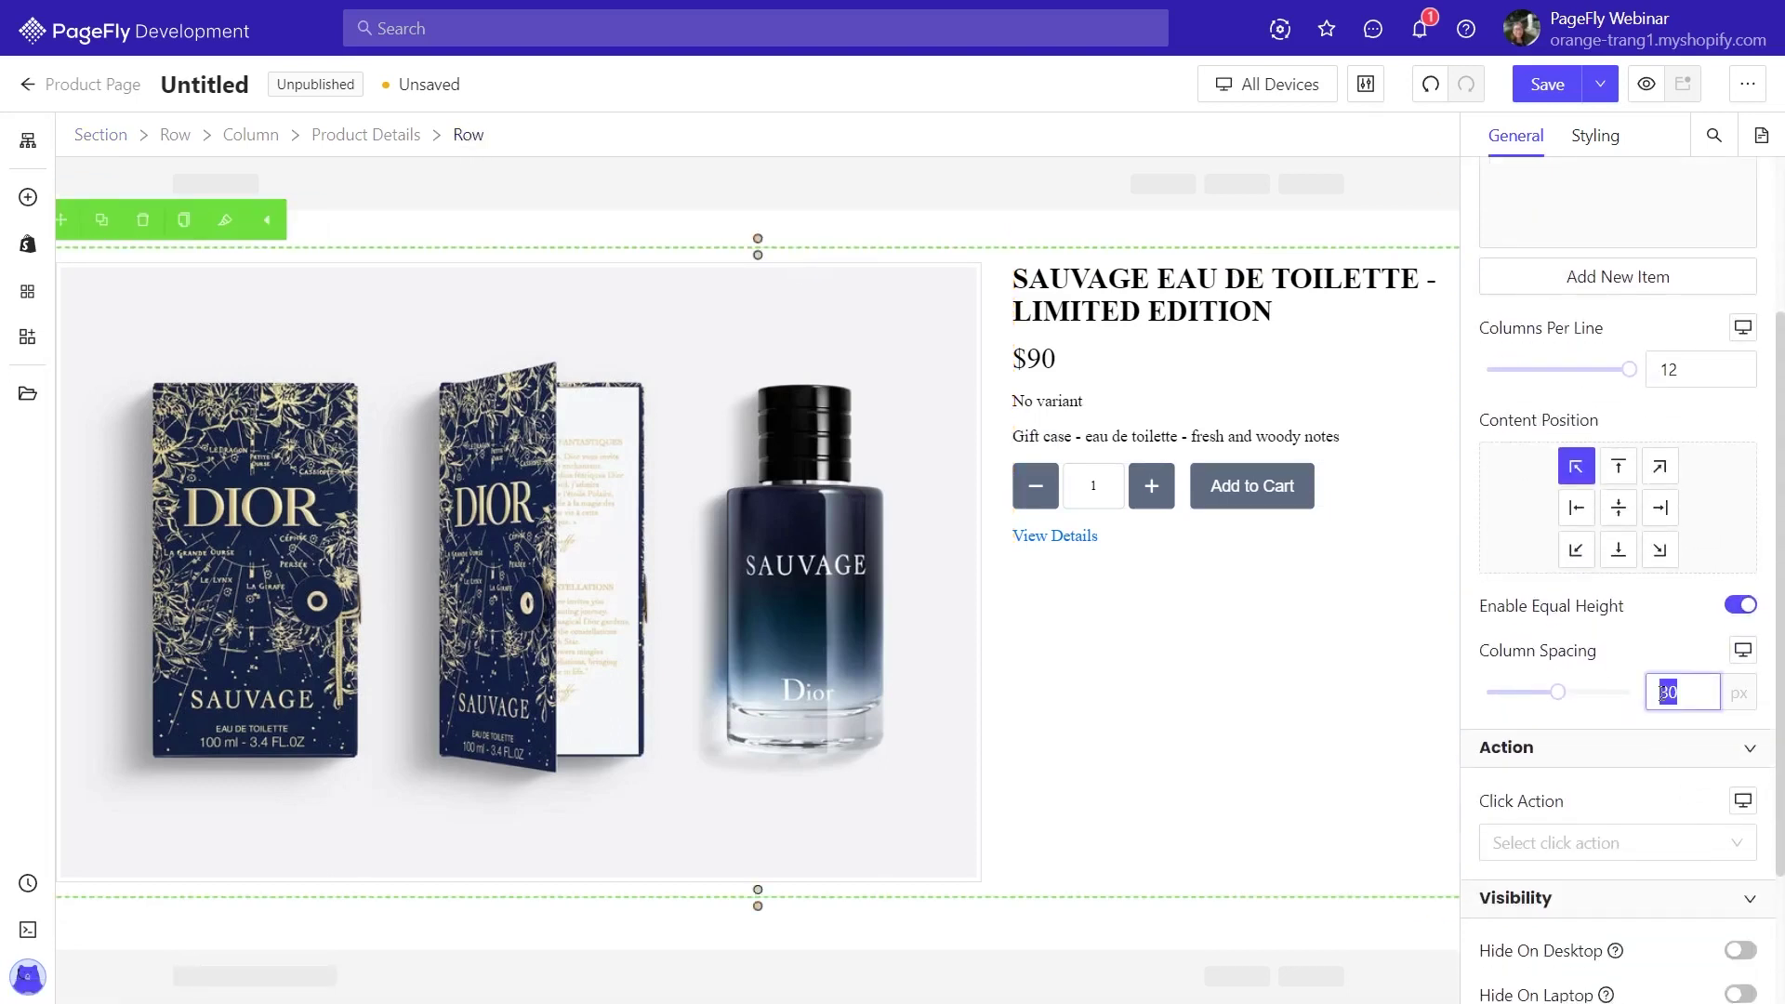
pyautogui.write('60')
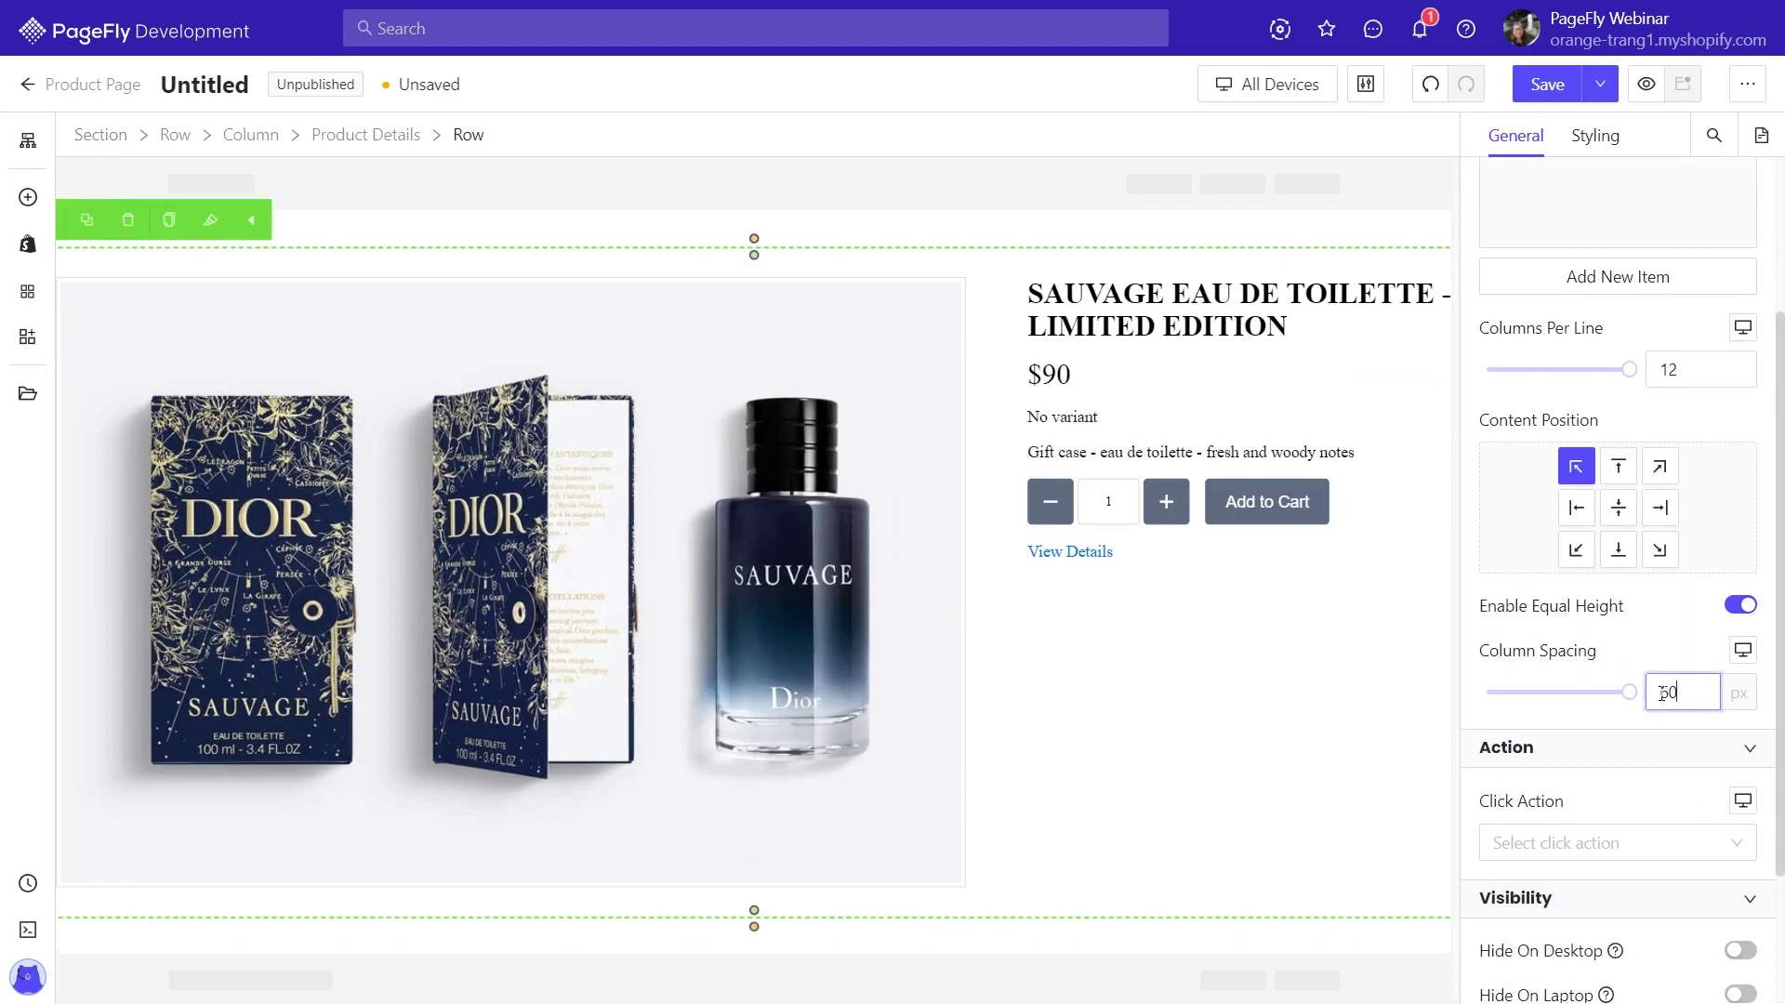
# Move the product description directly below the product title, above the price
pyautogui.click(1116, 452)
pyautogui.moveTo(1048, 416); pyautogui.dragTo(1051, 372)
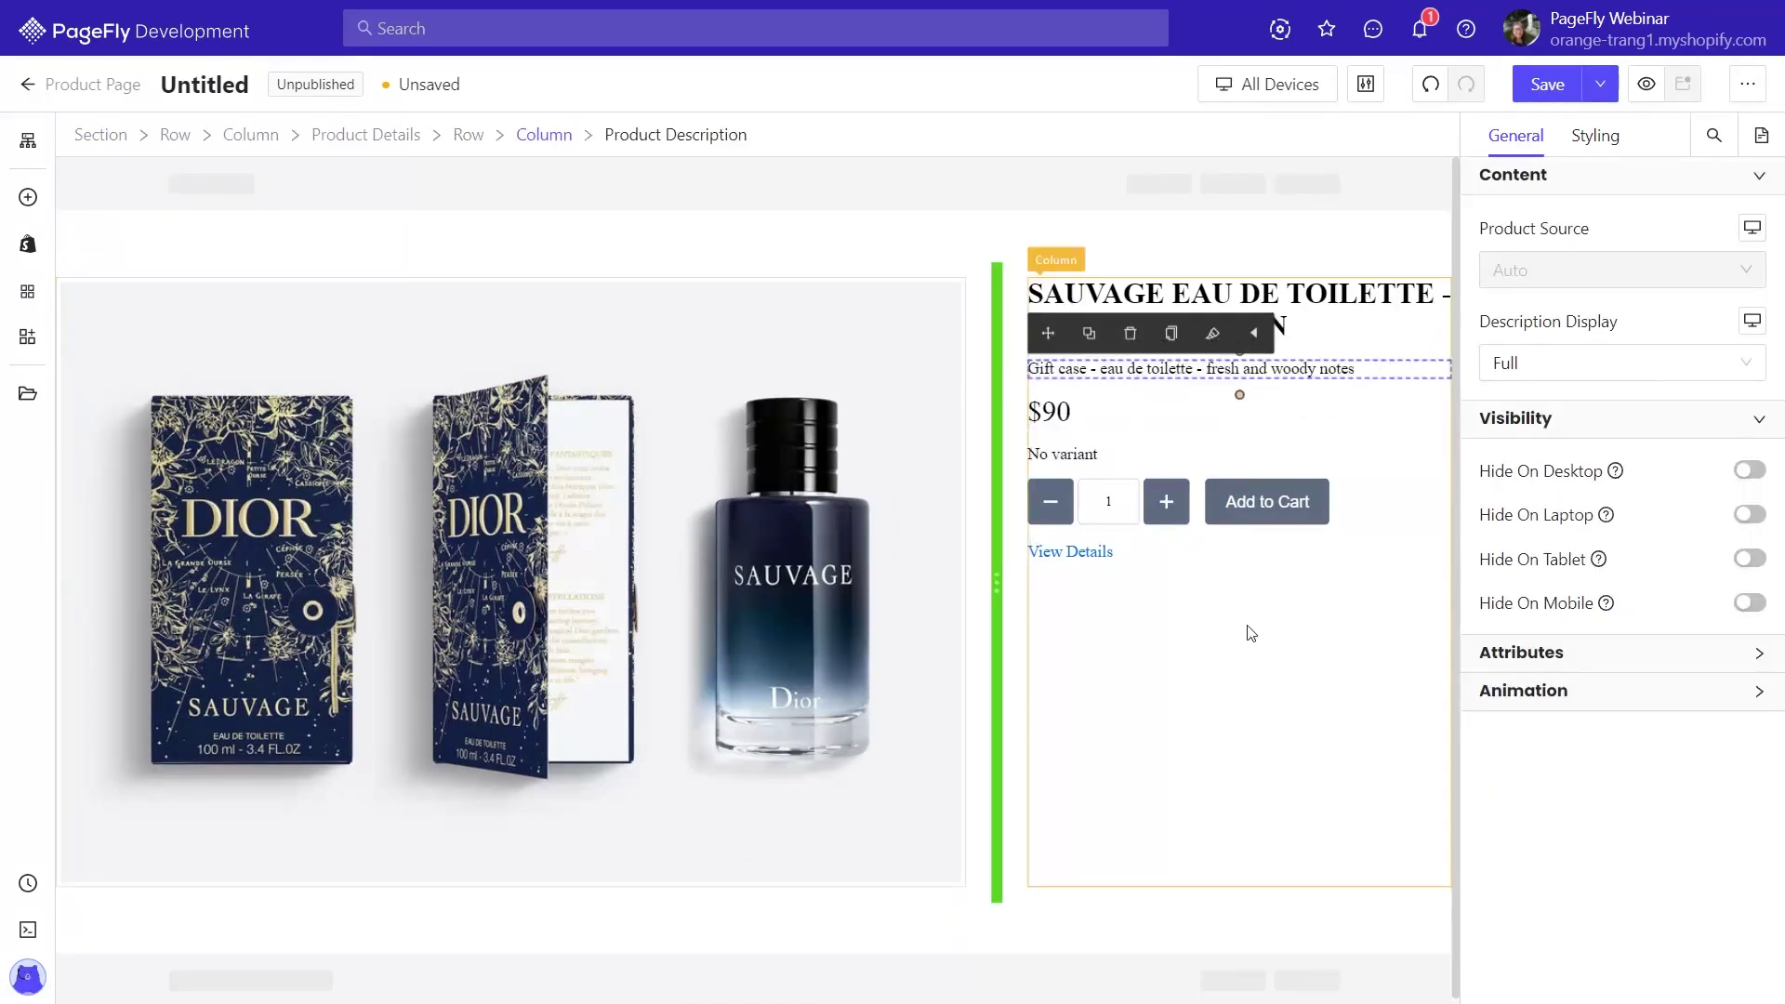
# Delete the product variant, product quantity and View Details elements from the product details column
pyautogui.click(1064, 455)
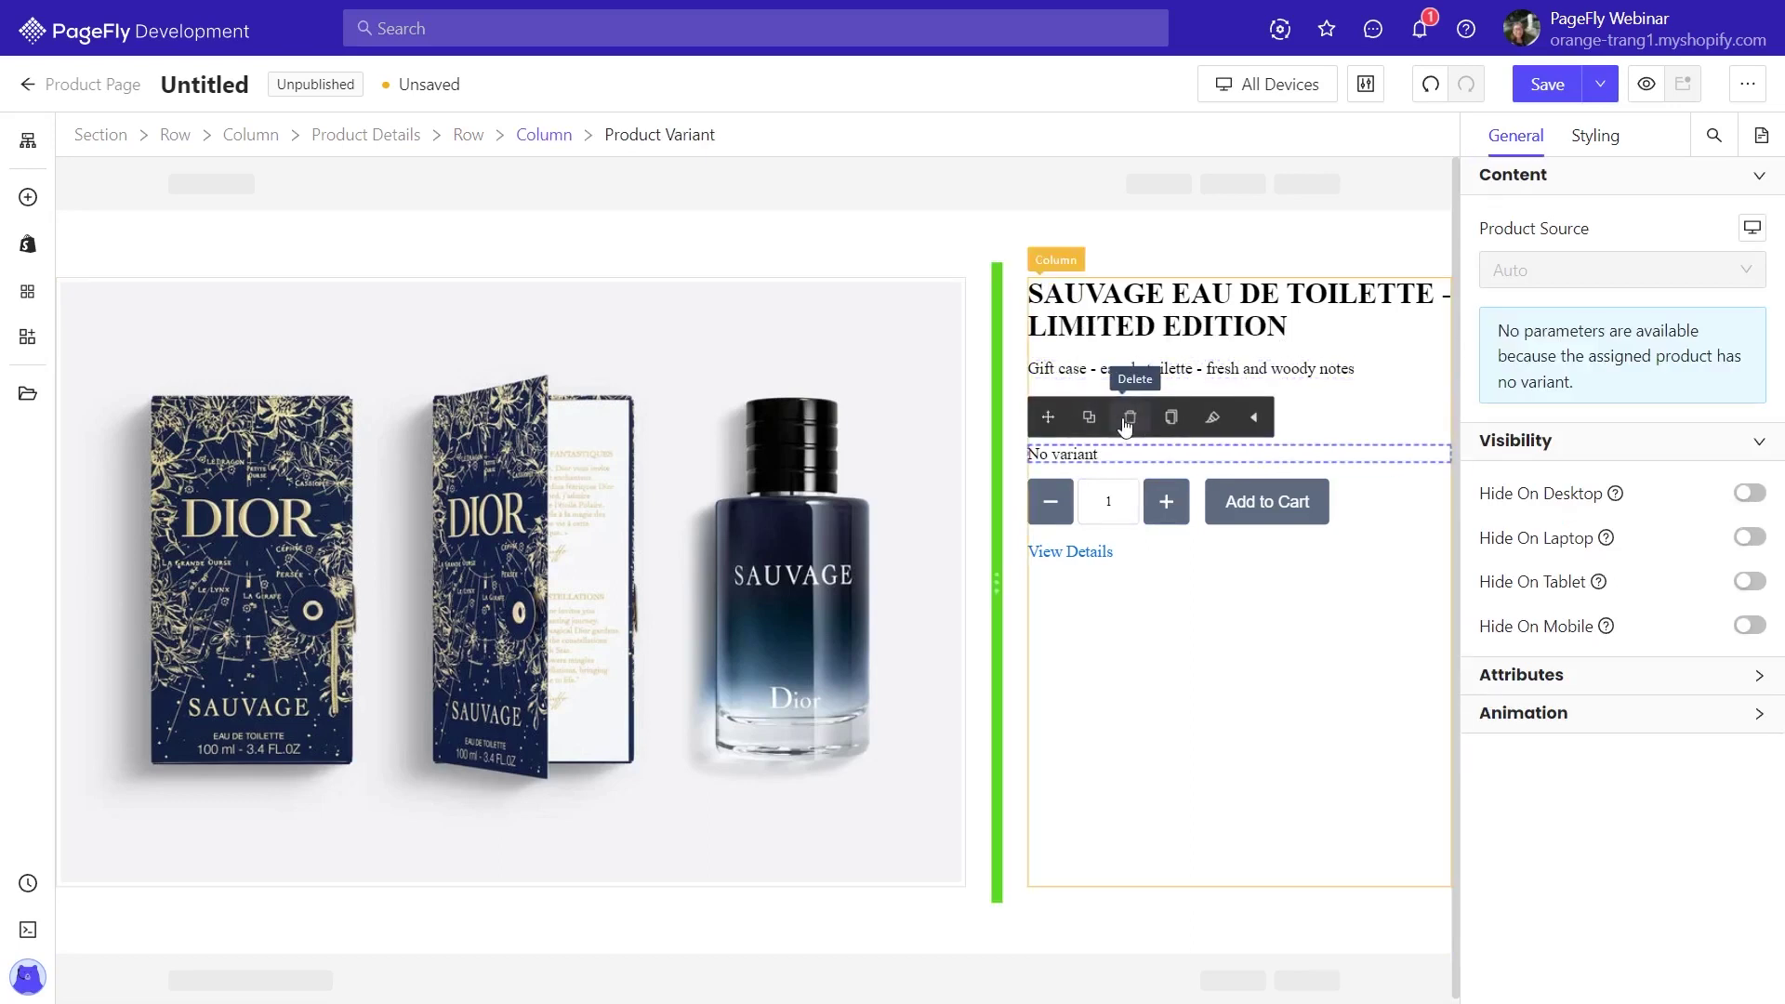
pyautogui.click(1130, 414)
pyautogui.click(1111, 455)
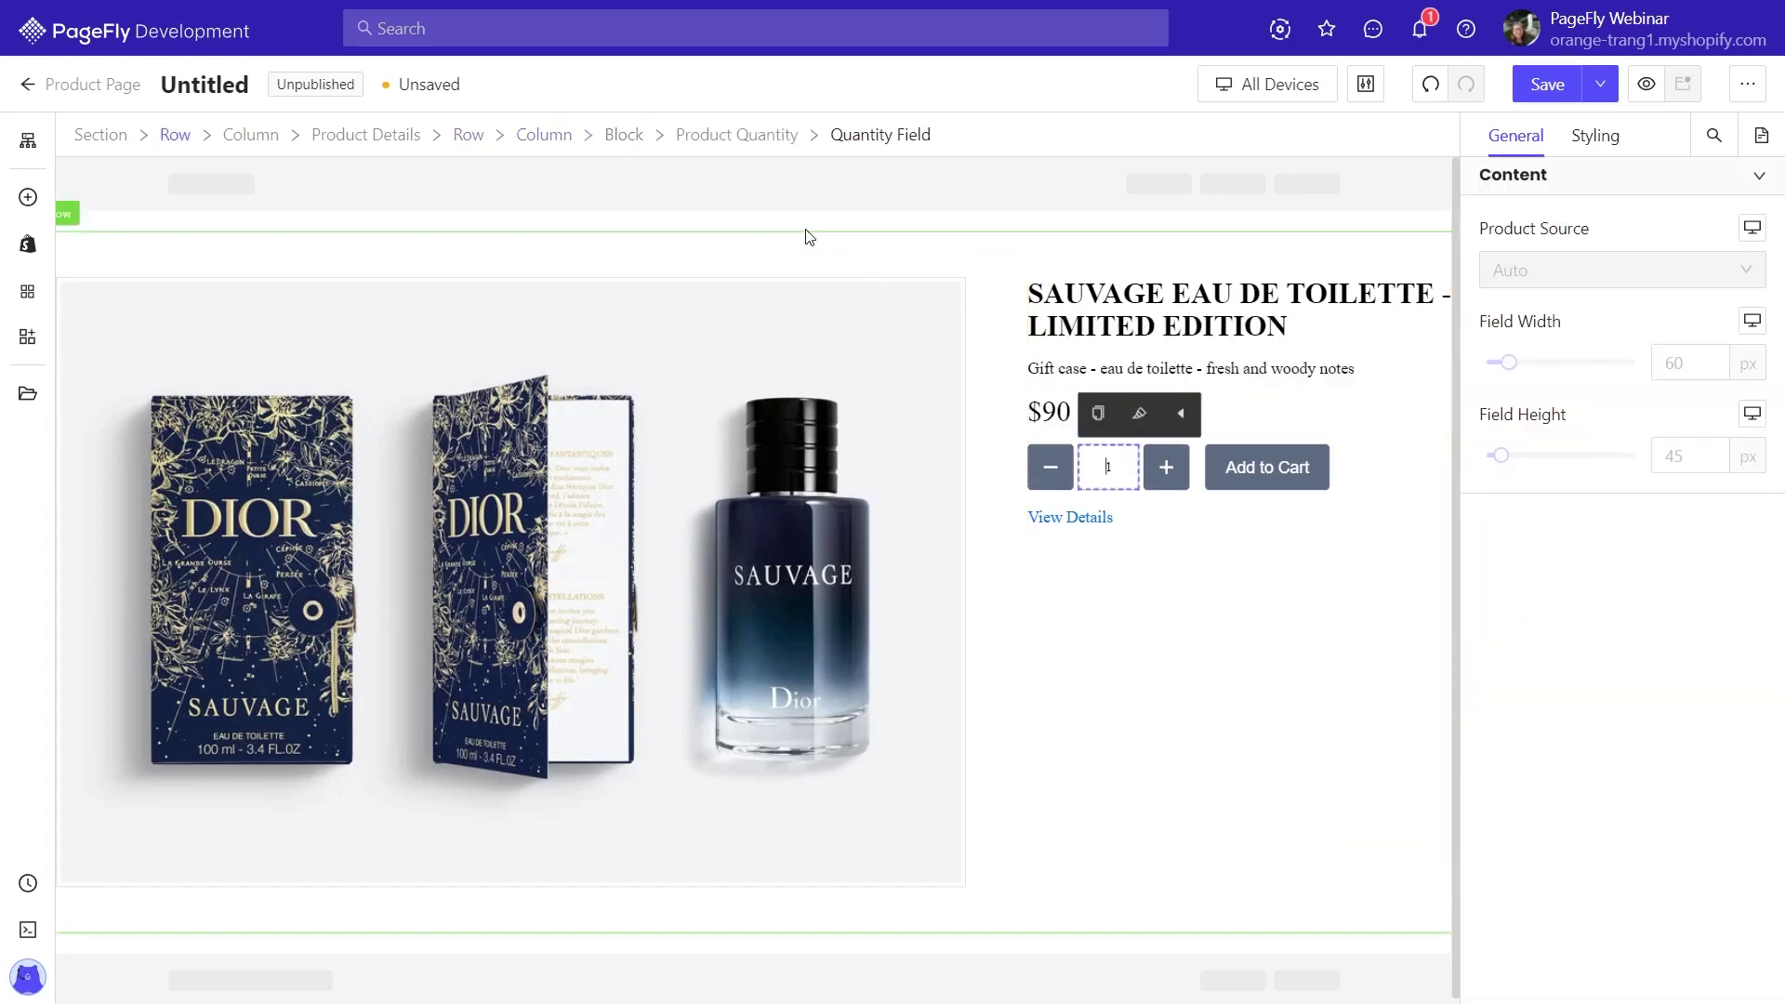
pyautogui.click(768, 146)
pyautogui.click(1131, 412)
pyautogui.click(1091, 519)
pyautogui.click(1130, 478)
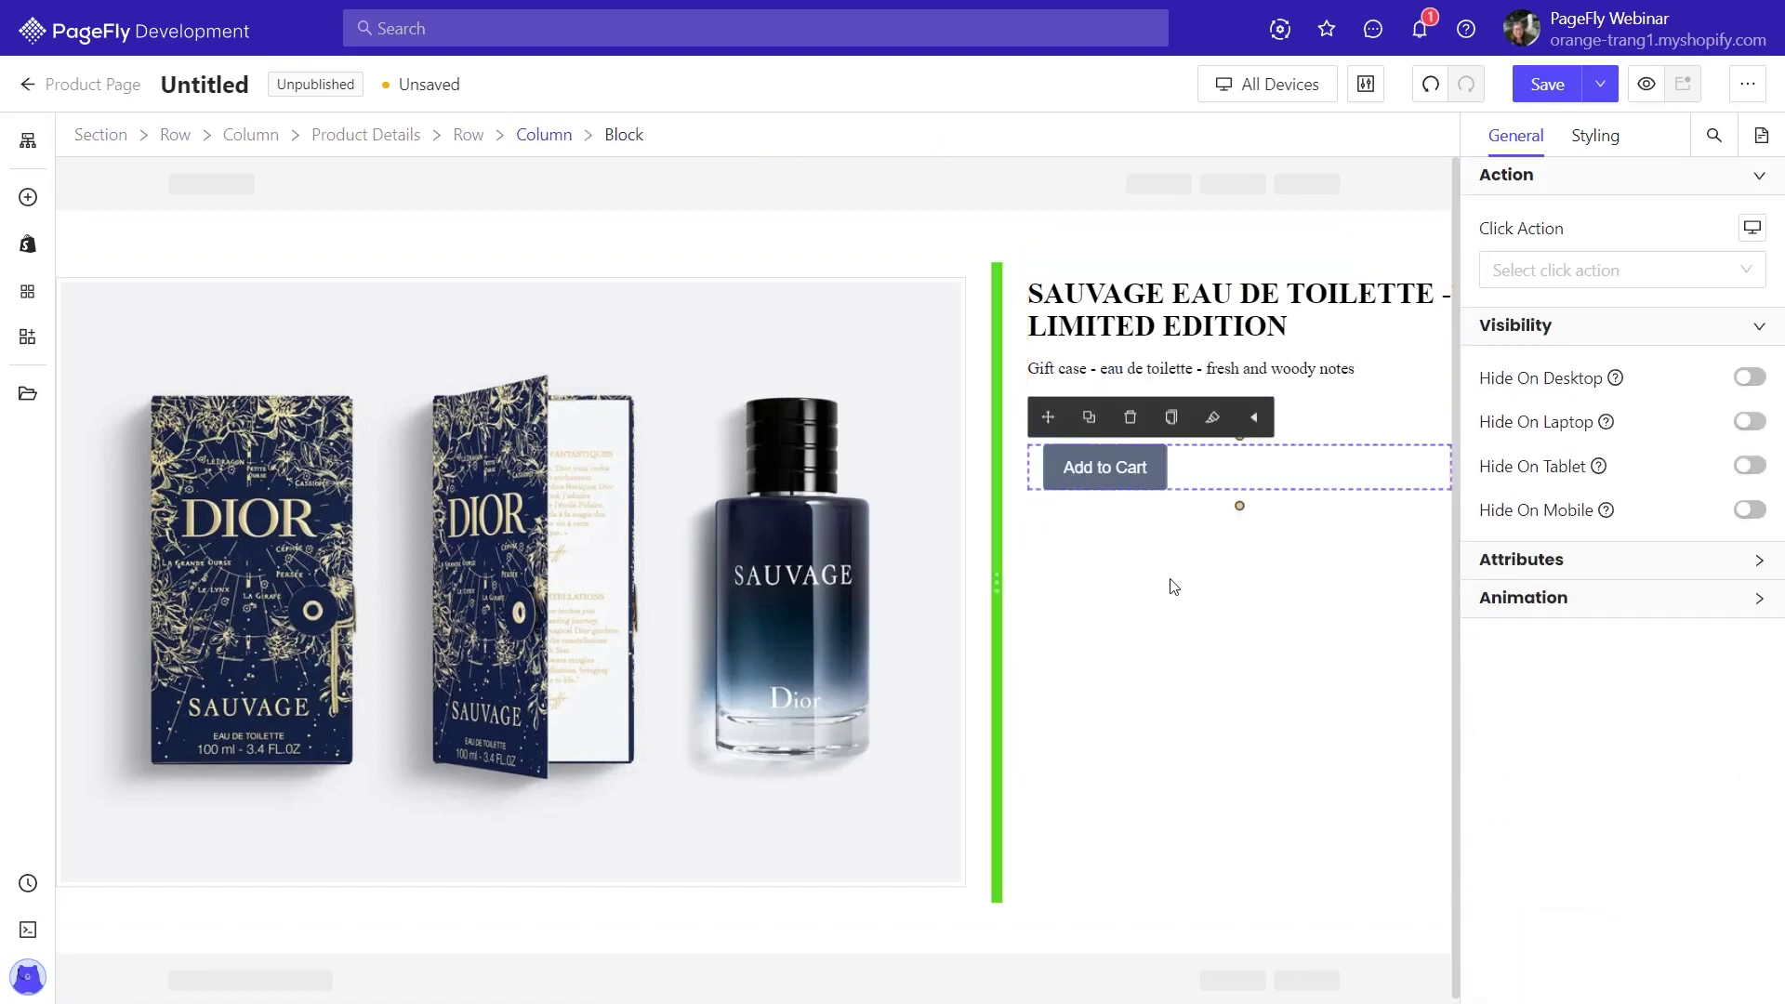
# Set the product title's font to Century Gothic at 22 px
pyautogui.click(1176, 309)
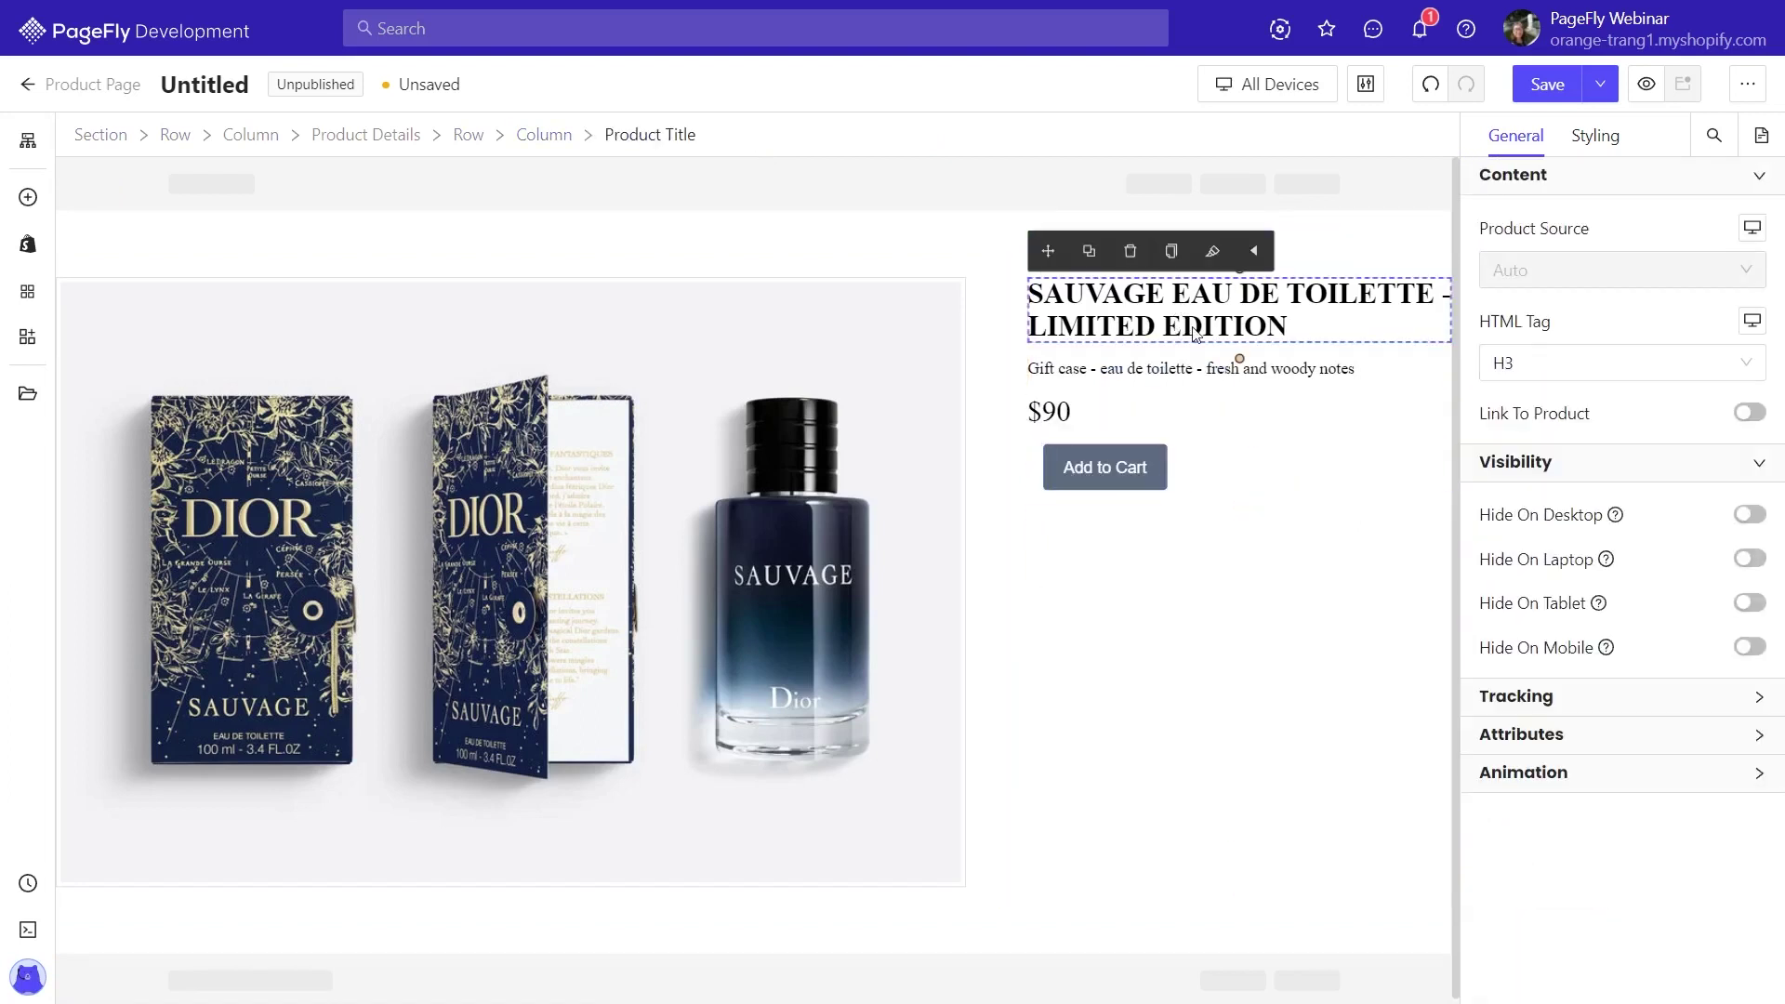
pyautogui.click(1592, 139)
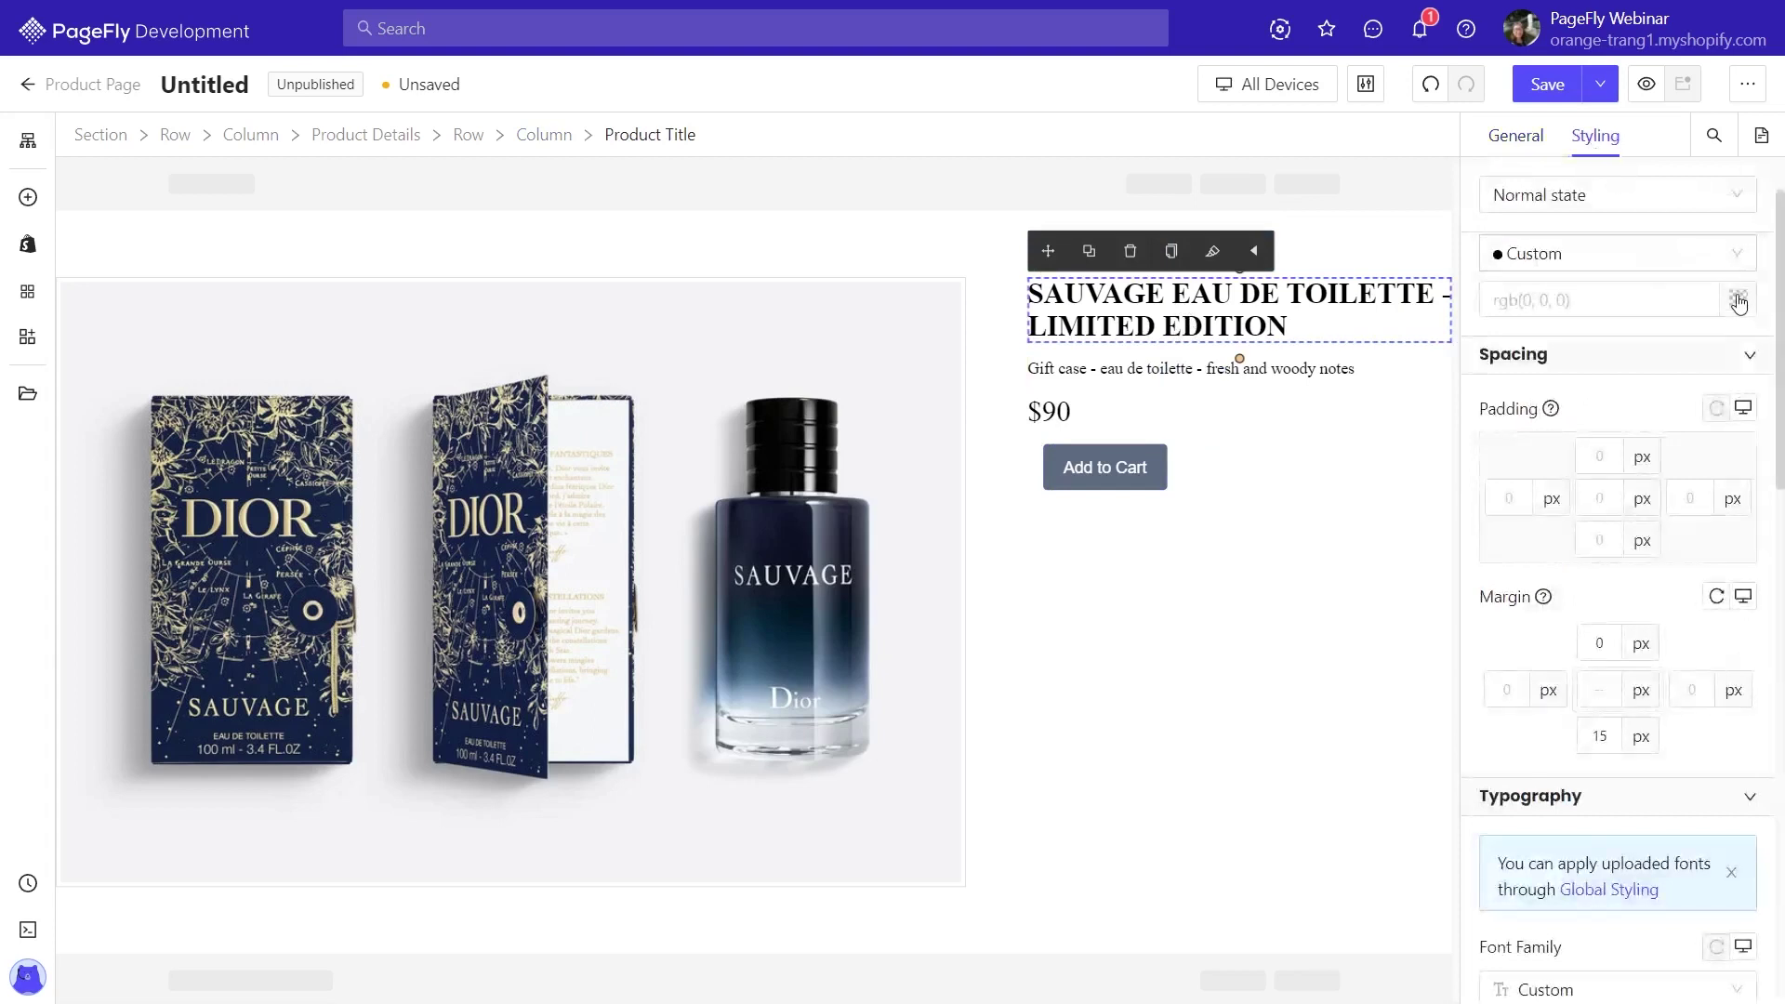
pyautogui.click(1734, 299)
pyautogui.scroll(-6, 1633, 400)
pyautogui.click(1597, 408)
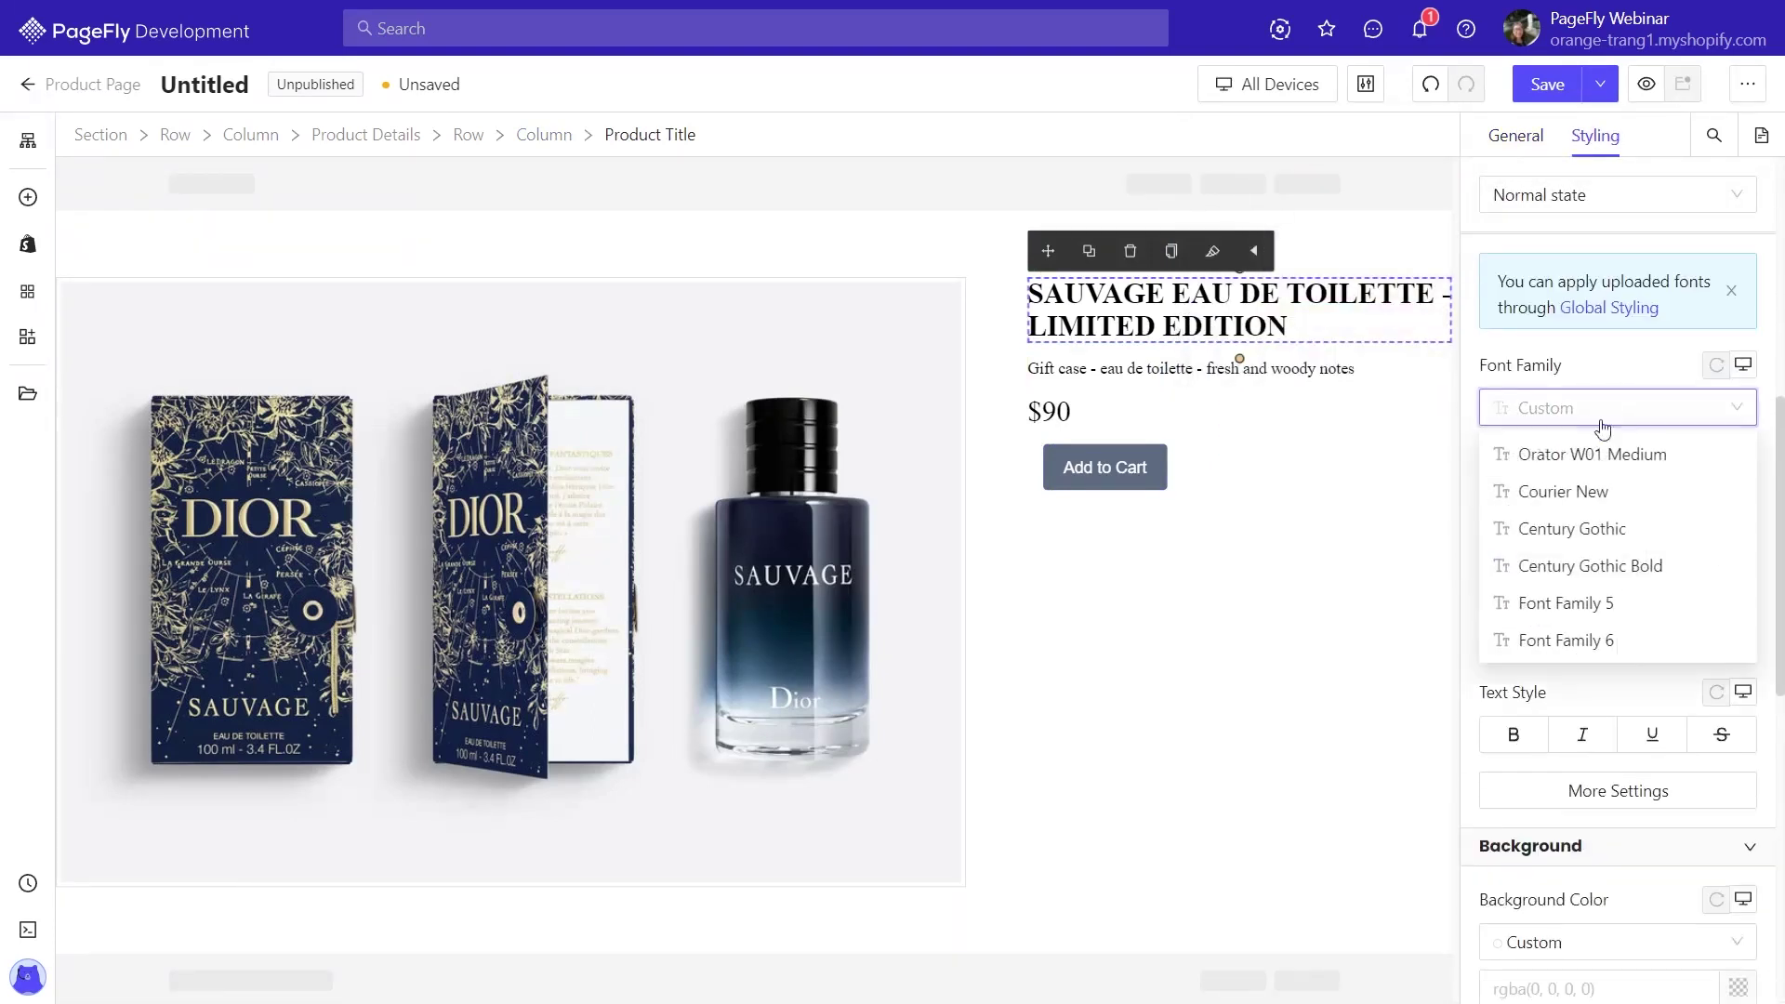
pyautogui.click(1573, 526)
pyautogui.doubleClick(1678, 579)
pyautogui.write('22')
# Set the product title's font weight to Regular and its line height to 1.2 em
pyautogui.click(1618, 822)
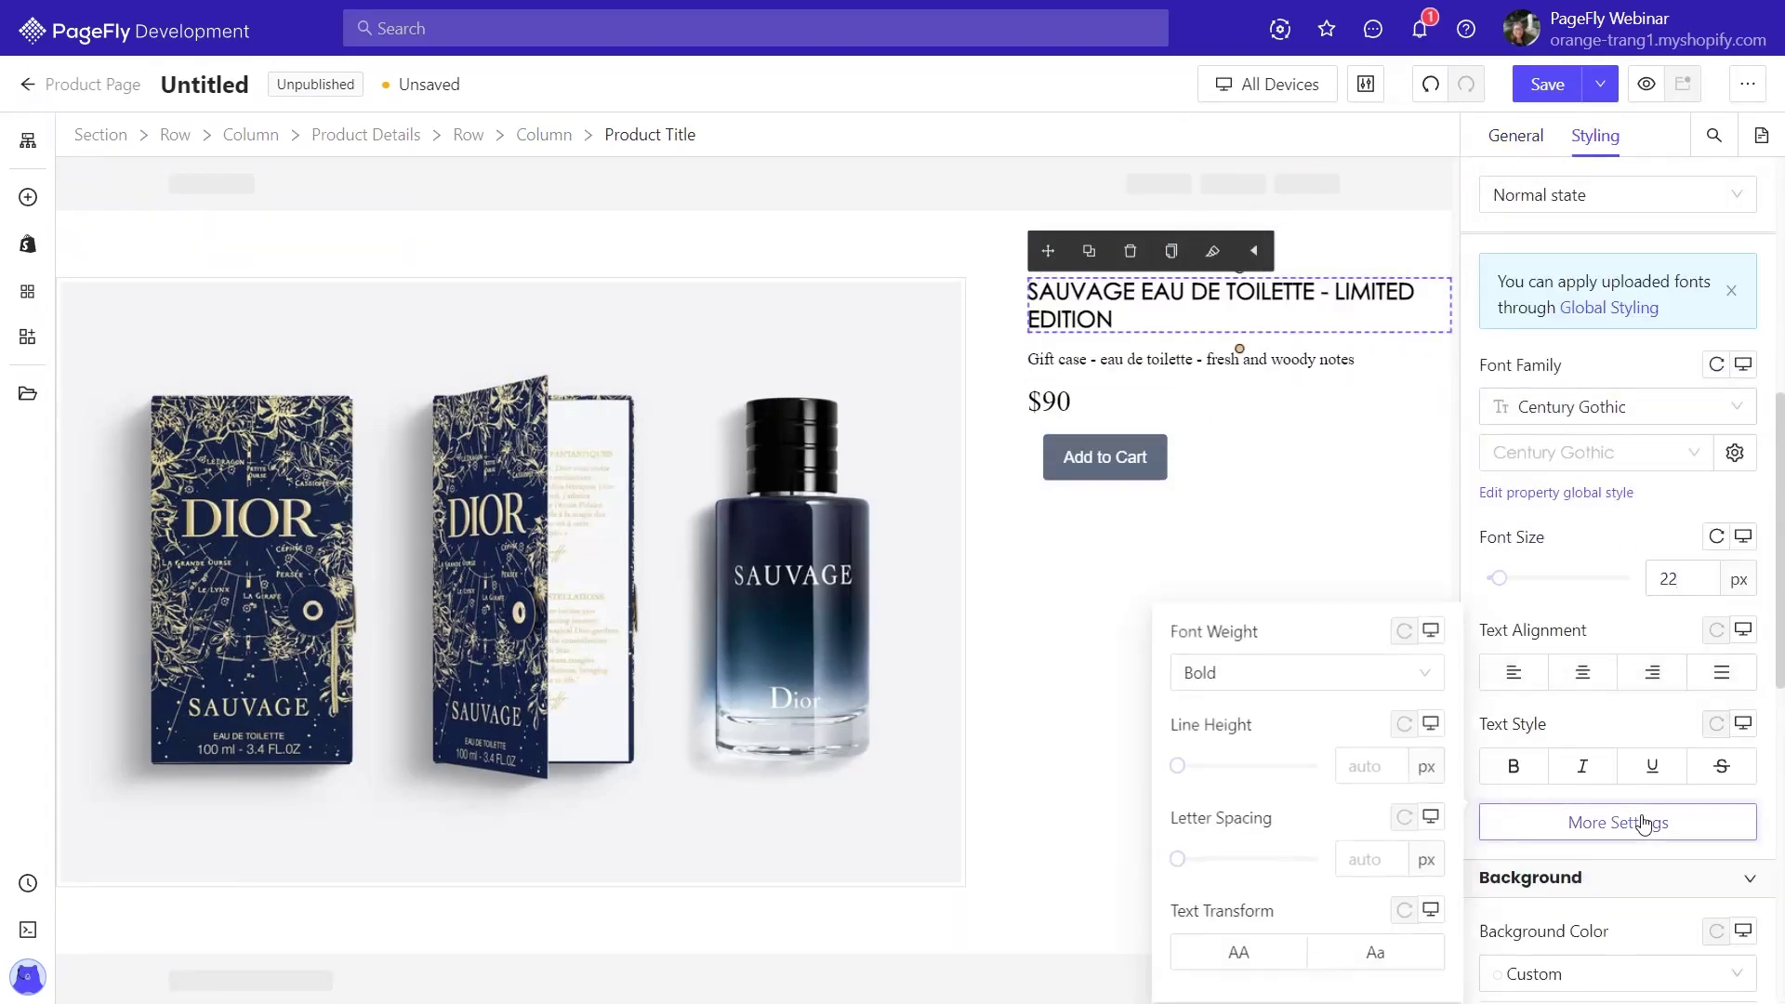
pyautogui.click(1301, 671)
pyautogui.click(1306, 830)
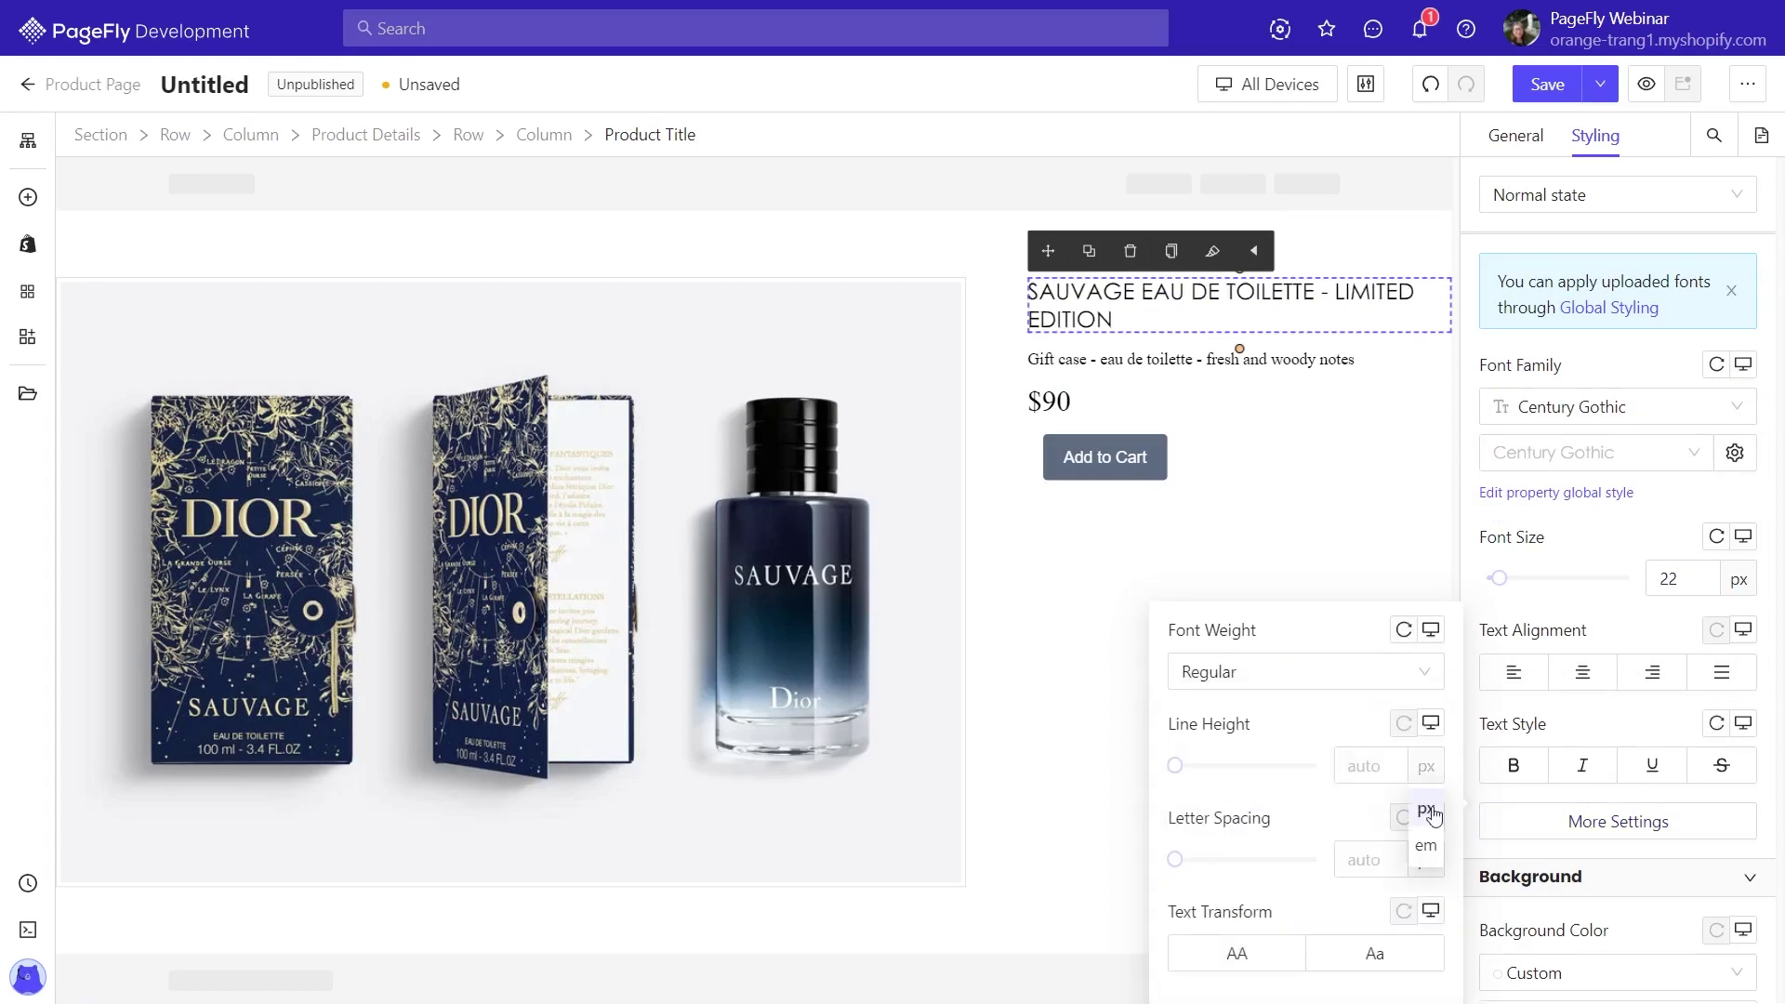
pyautogui.write('1.2')
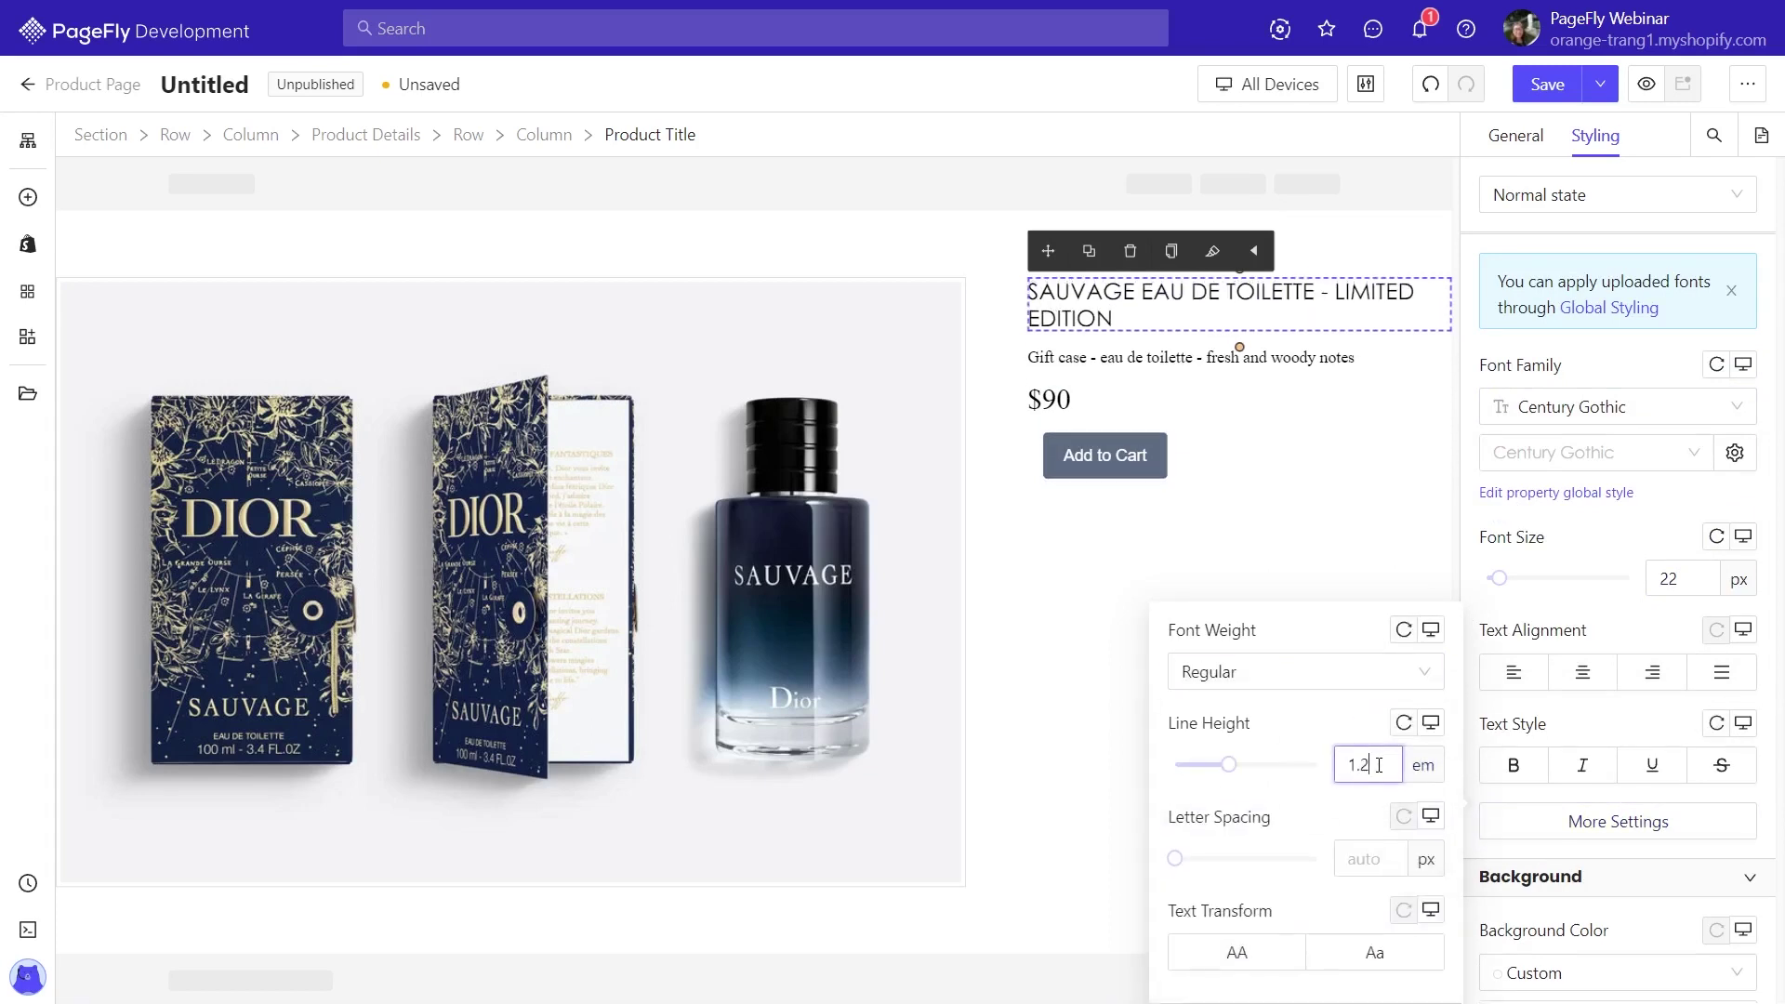
pyautogui.click(1526, 609)
# Style the product description with black text in Century Gothic at 13 px
pyautogui.click(1236, 363)
pyautogui.scroll(5, 1734, 364)
pyautogui.click(1738, 317)
pyautogui.click(1316, 481)
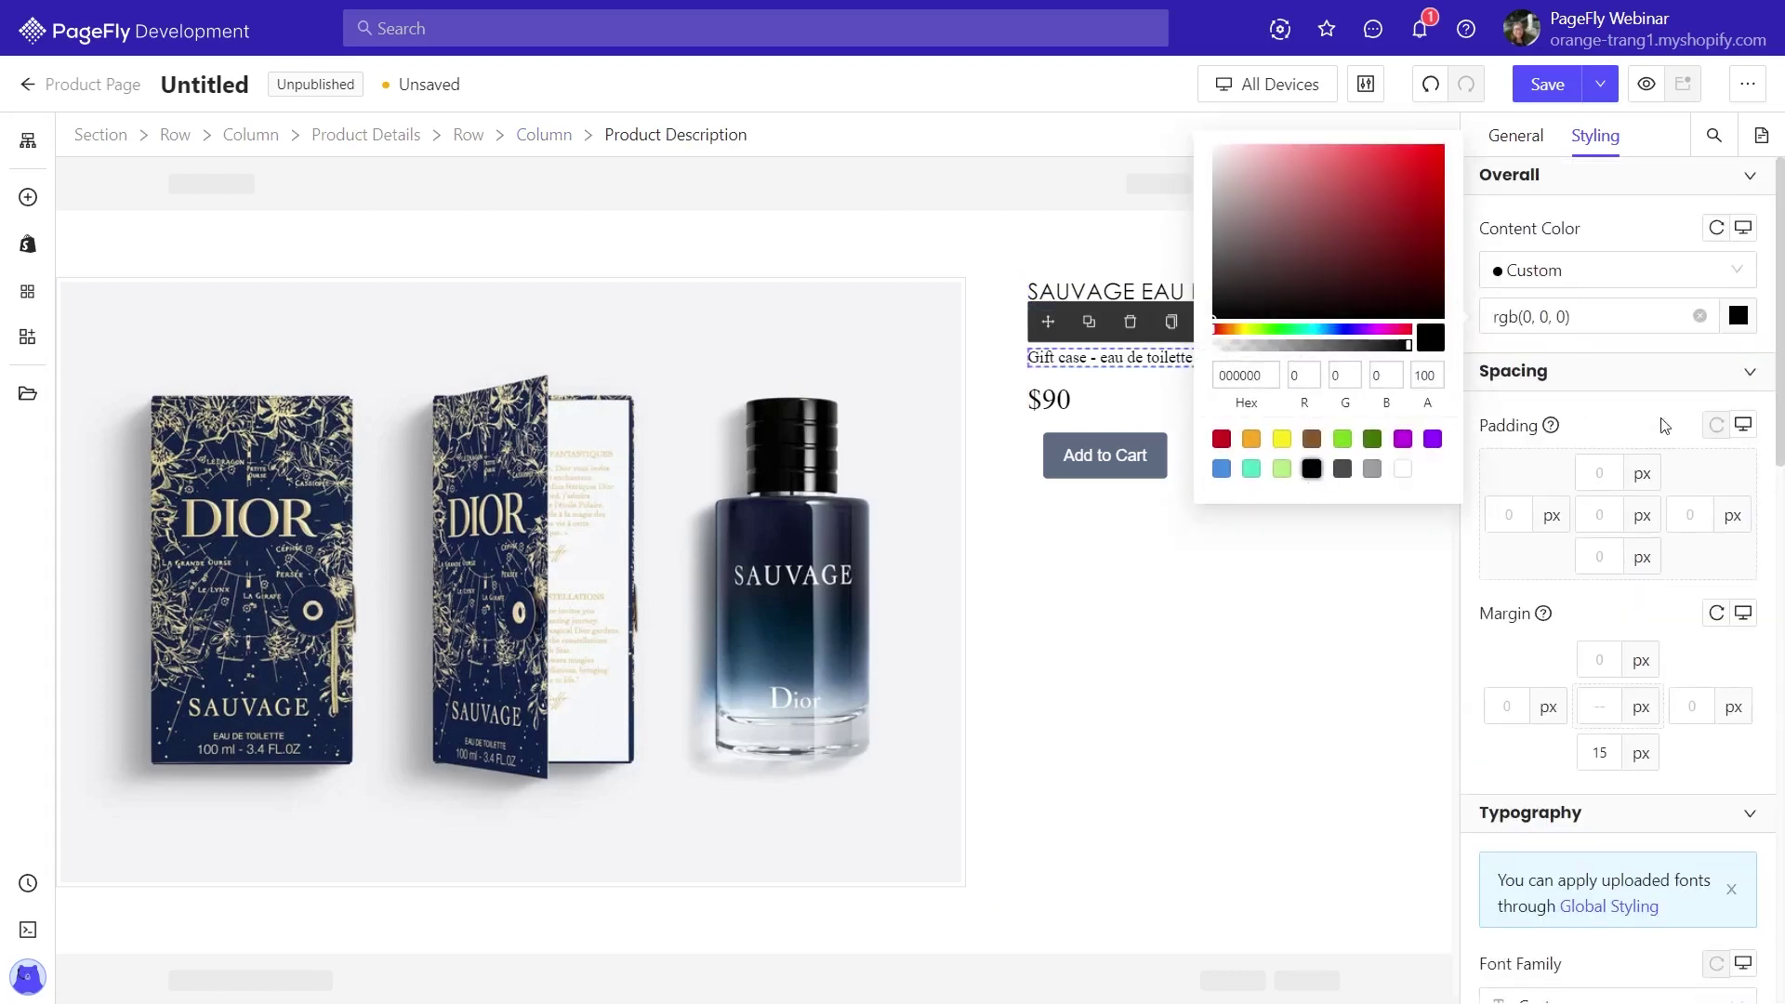
pyautogui.scroll(-6, 1645, 311)
pyautogui.click(1608, 424)
pyautogui.click(1613, 542)
pyautogui.doubleClick(1660, 595)
pyautogui.write('13')
# Set the product description's font weight to Regular and its line height to 1.1 em
pyautogui.scroll(-2, 1658, 592)
pyautogui.click(1638, 724)
pyautogui.click(1301, 592)
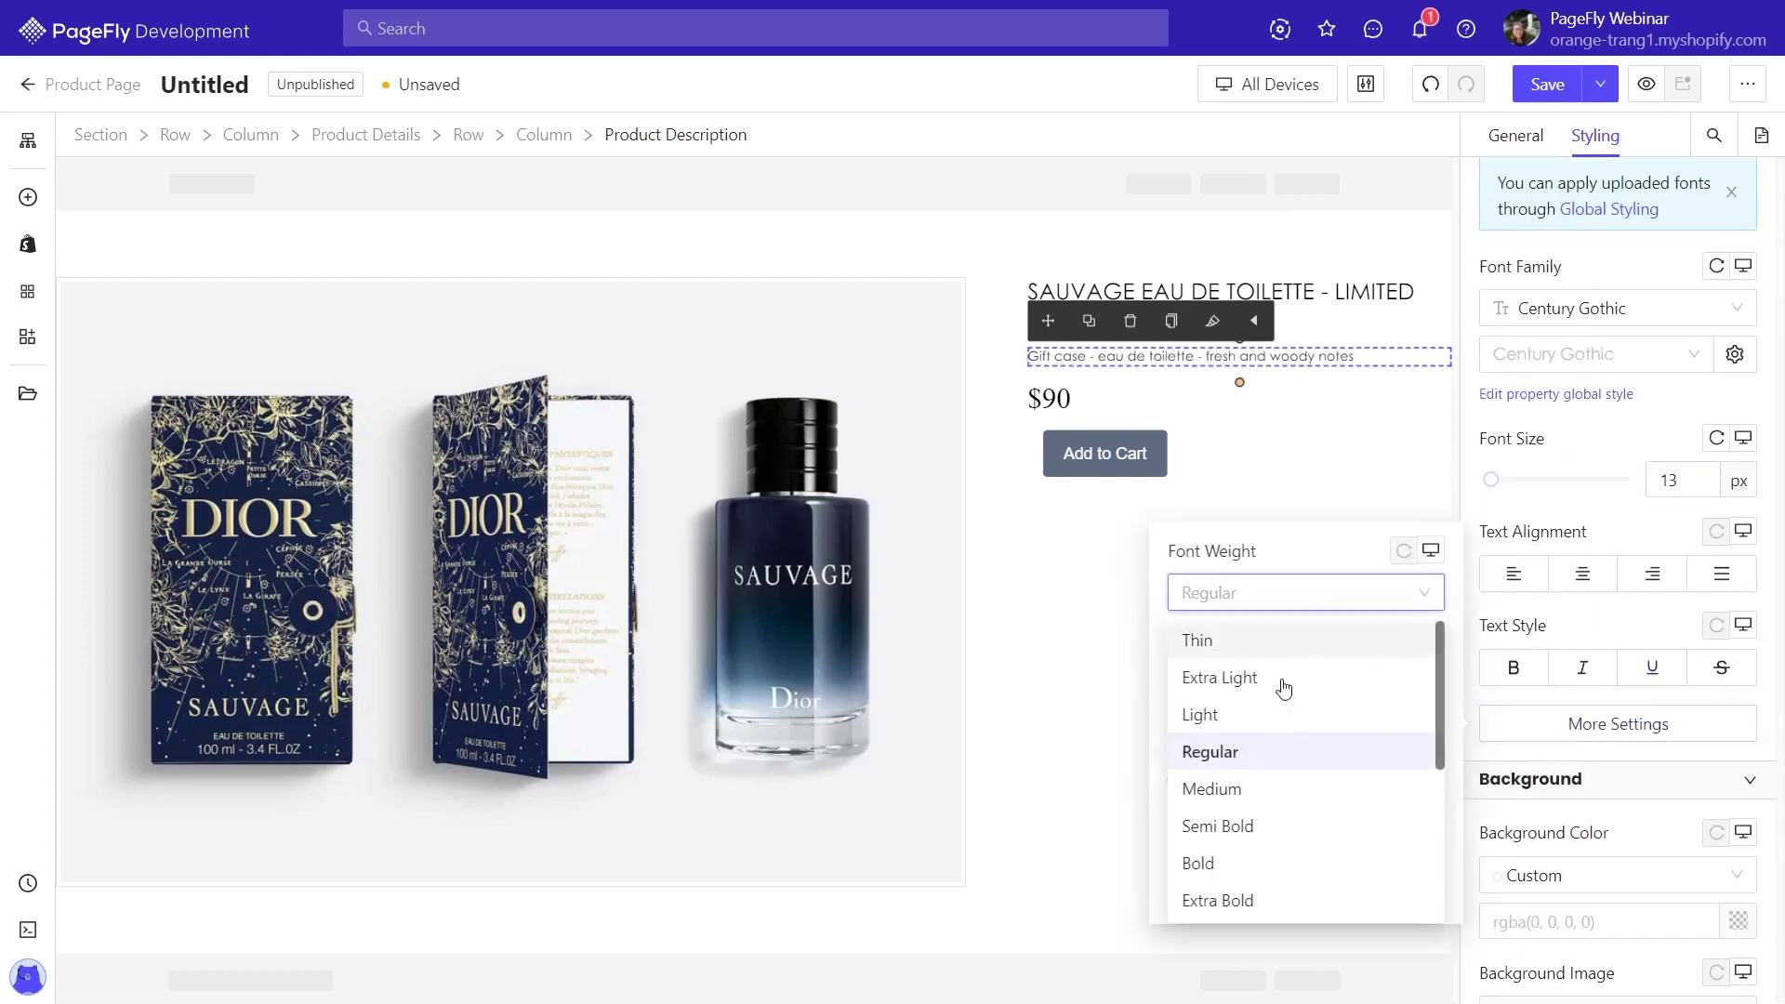
pyautogui.click(1236, 750)
pyautogui.moveTo(1435, 712)
pyautogui.click(1425, 766)
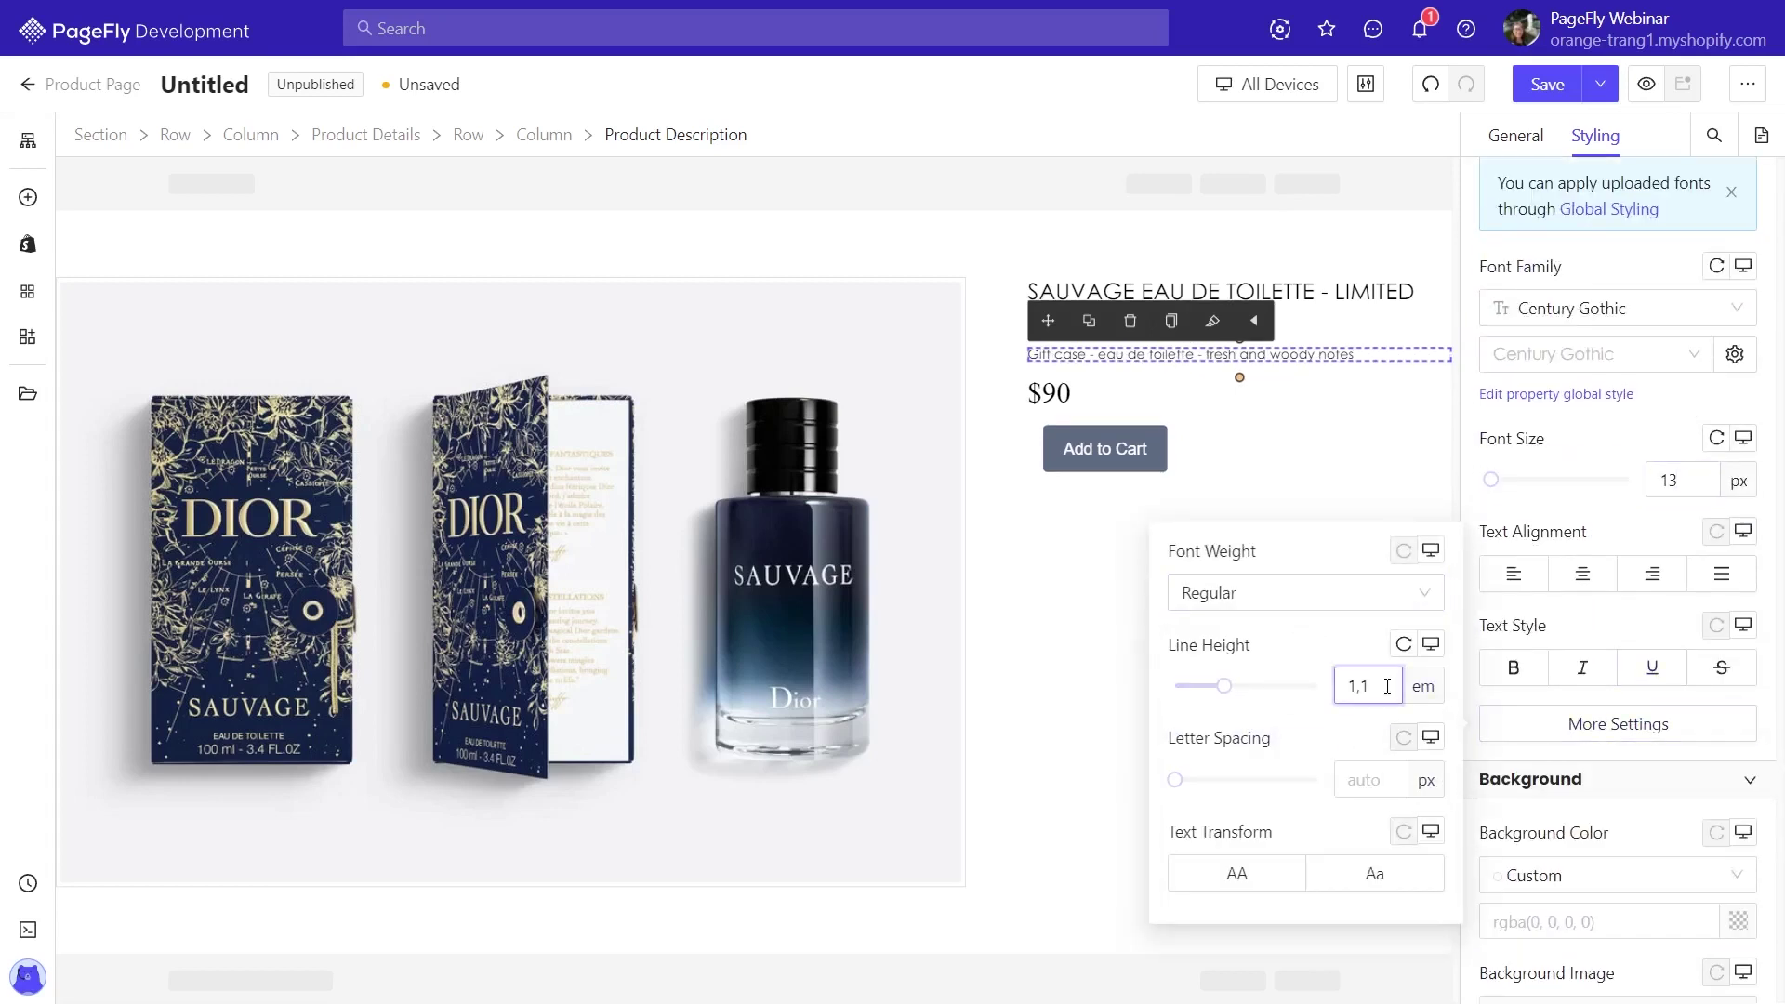
pyautogui.click(1288, 811)
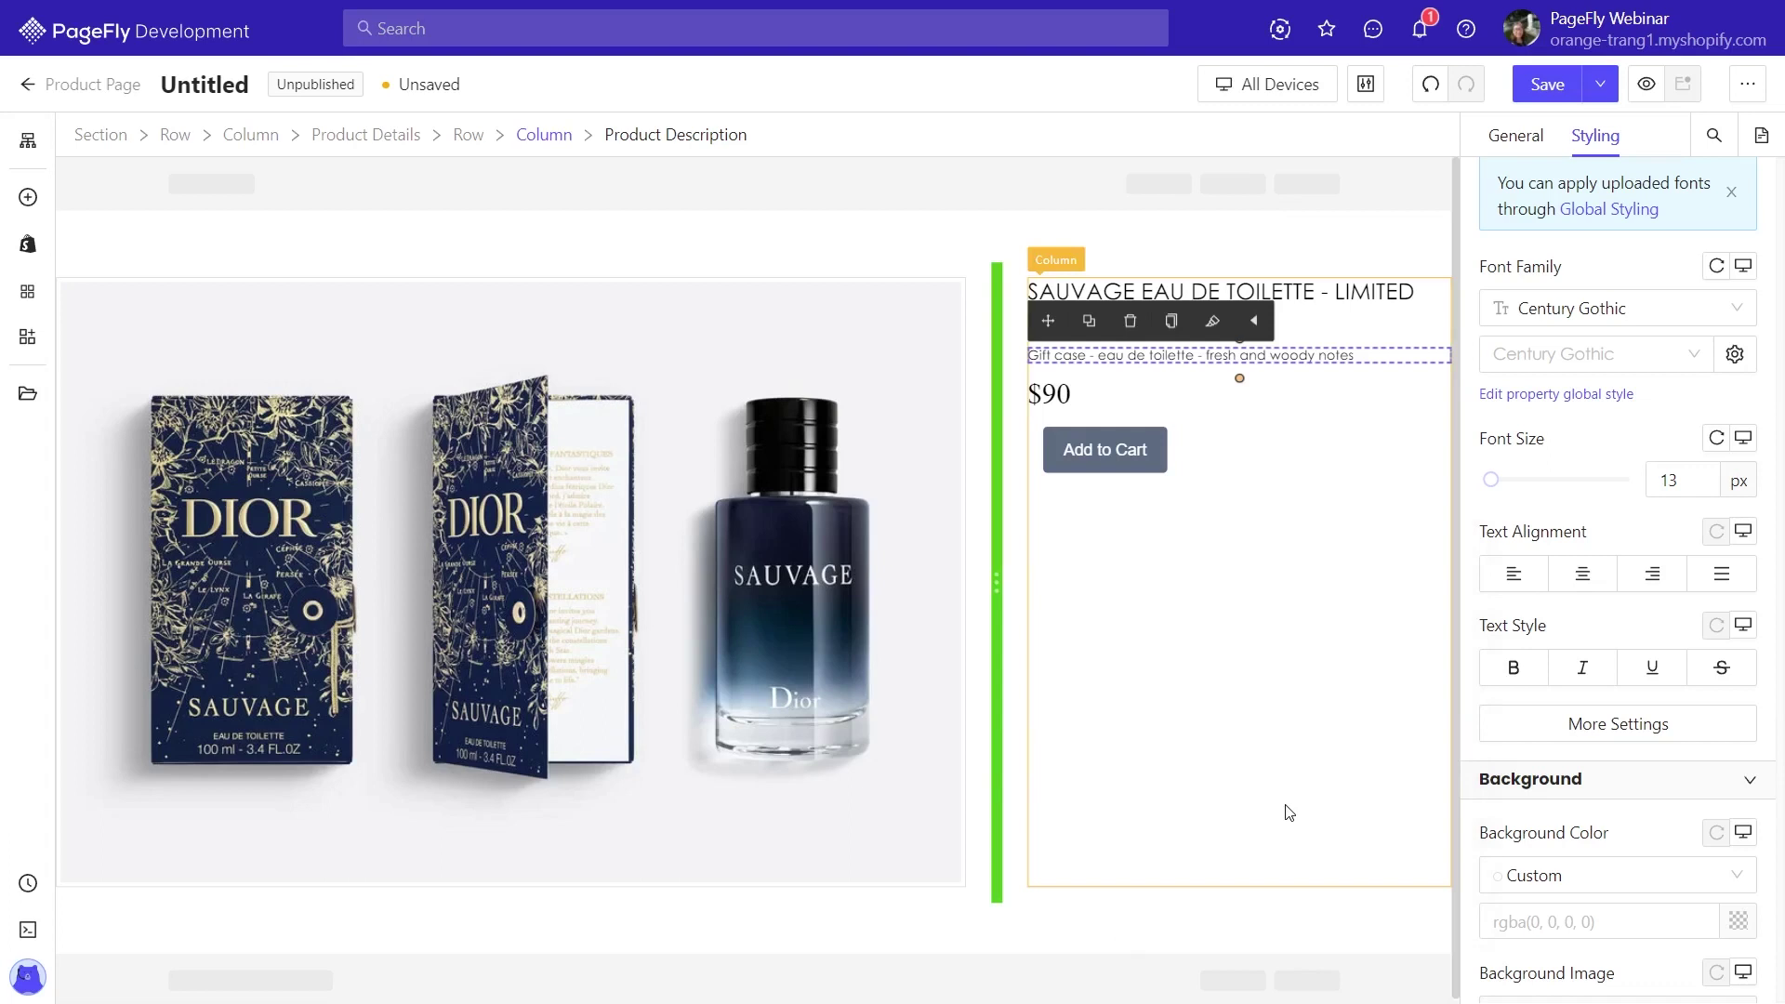
# Insert the Loox Star Rating element below the product description and an empty Block beneath it, above the price
pyautogui.click(27, 291)
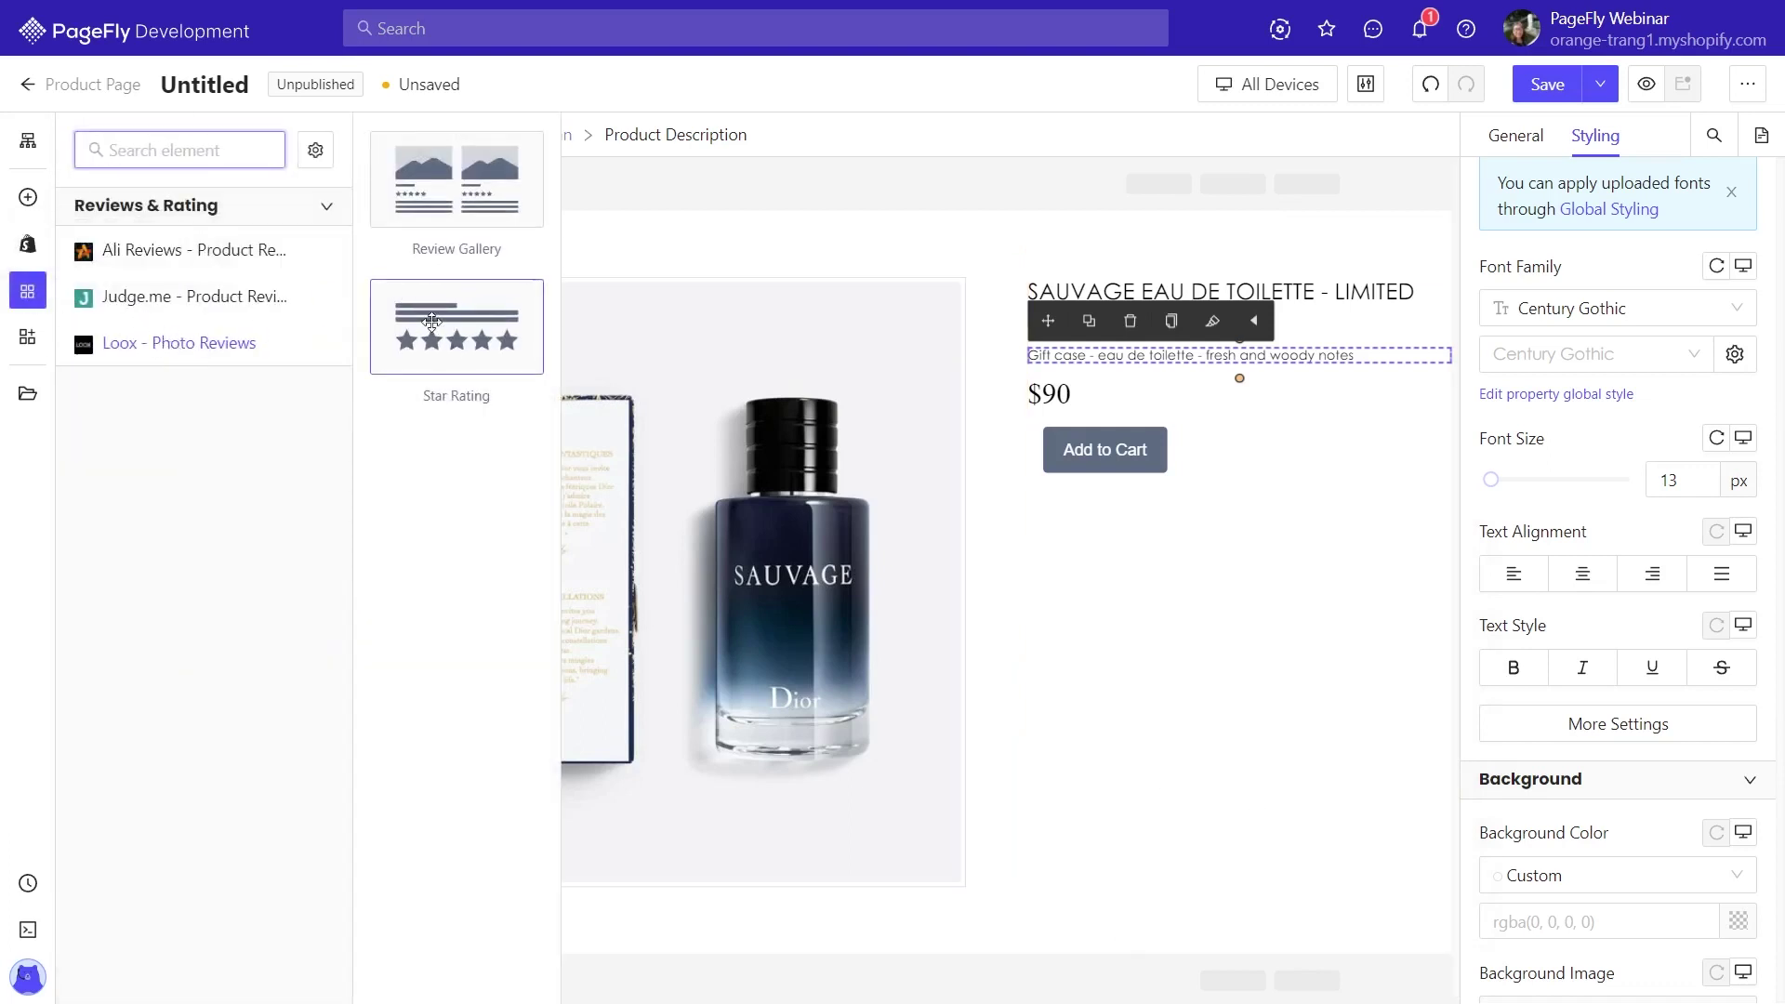
pyautogui.moveTo(454, 343); pyautogui.dragTo(1143, 413)
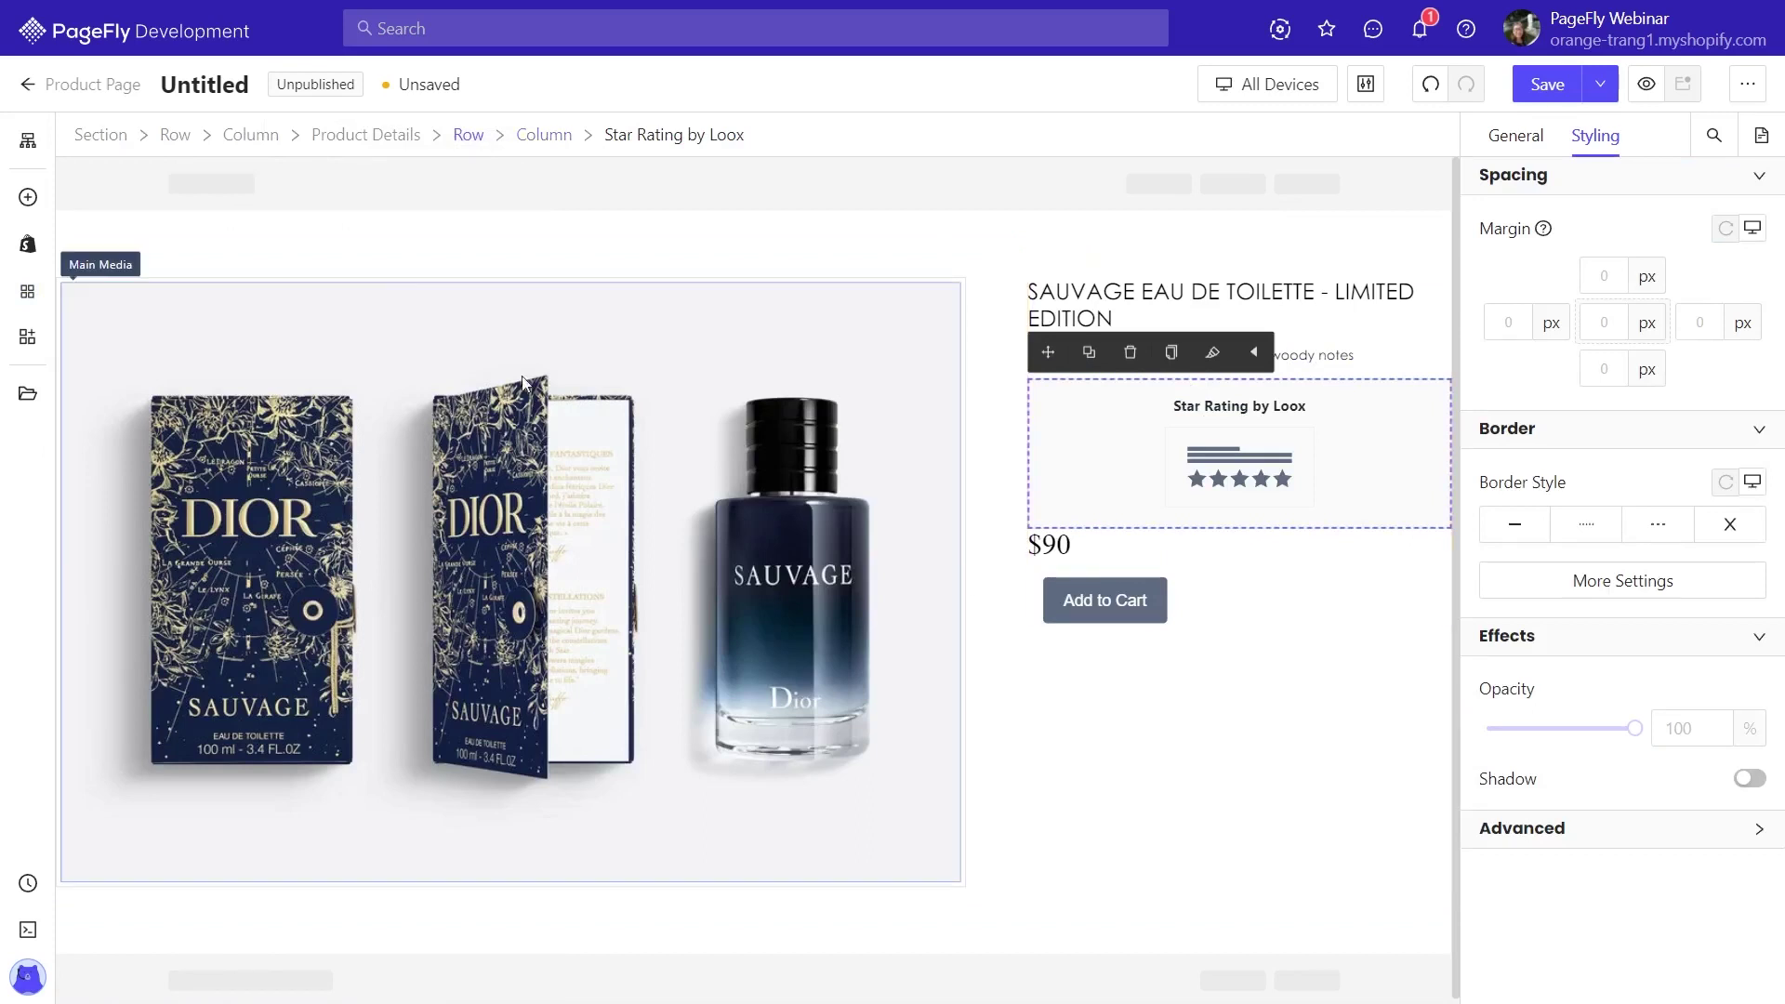
pyautogui.click(41, 209)
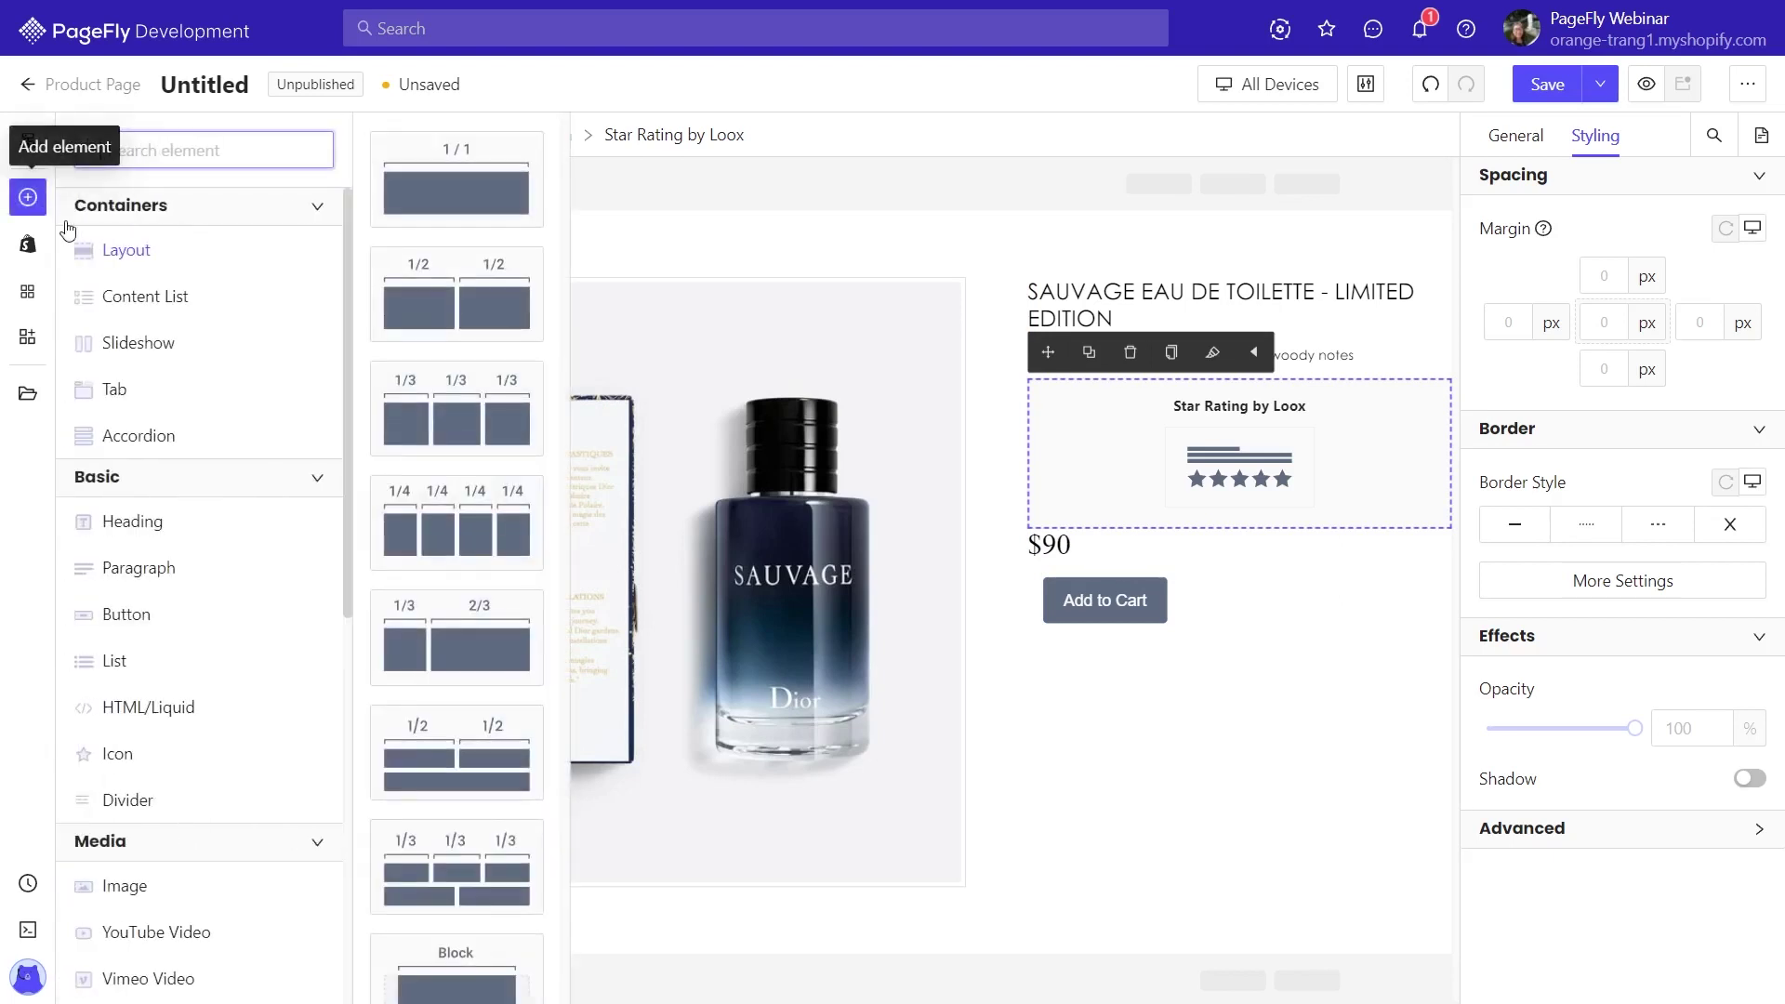
pyautogui.scroll(-1, 446, 502)
pyautogui.moveTo(451, 925); pyautogui.dragTo(1139, 539)
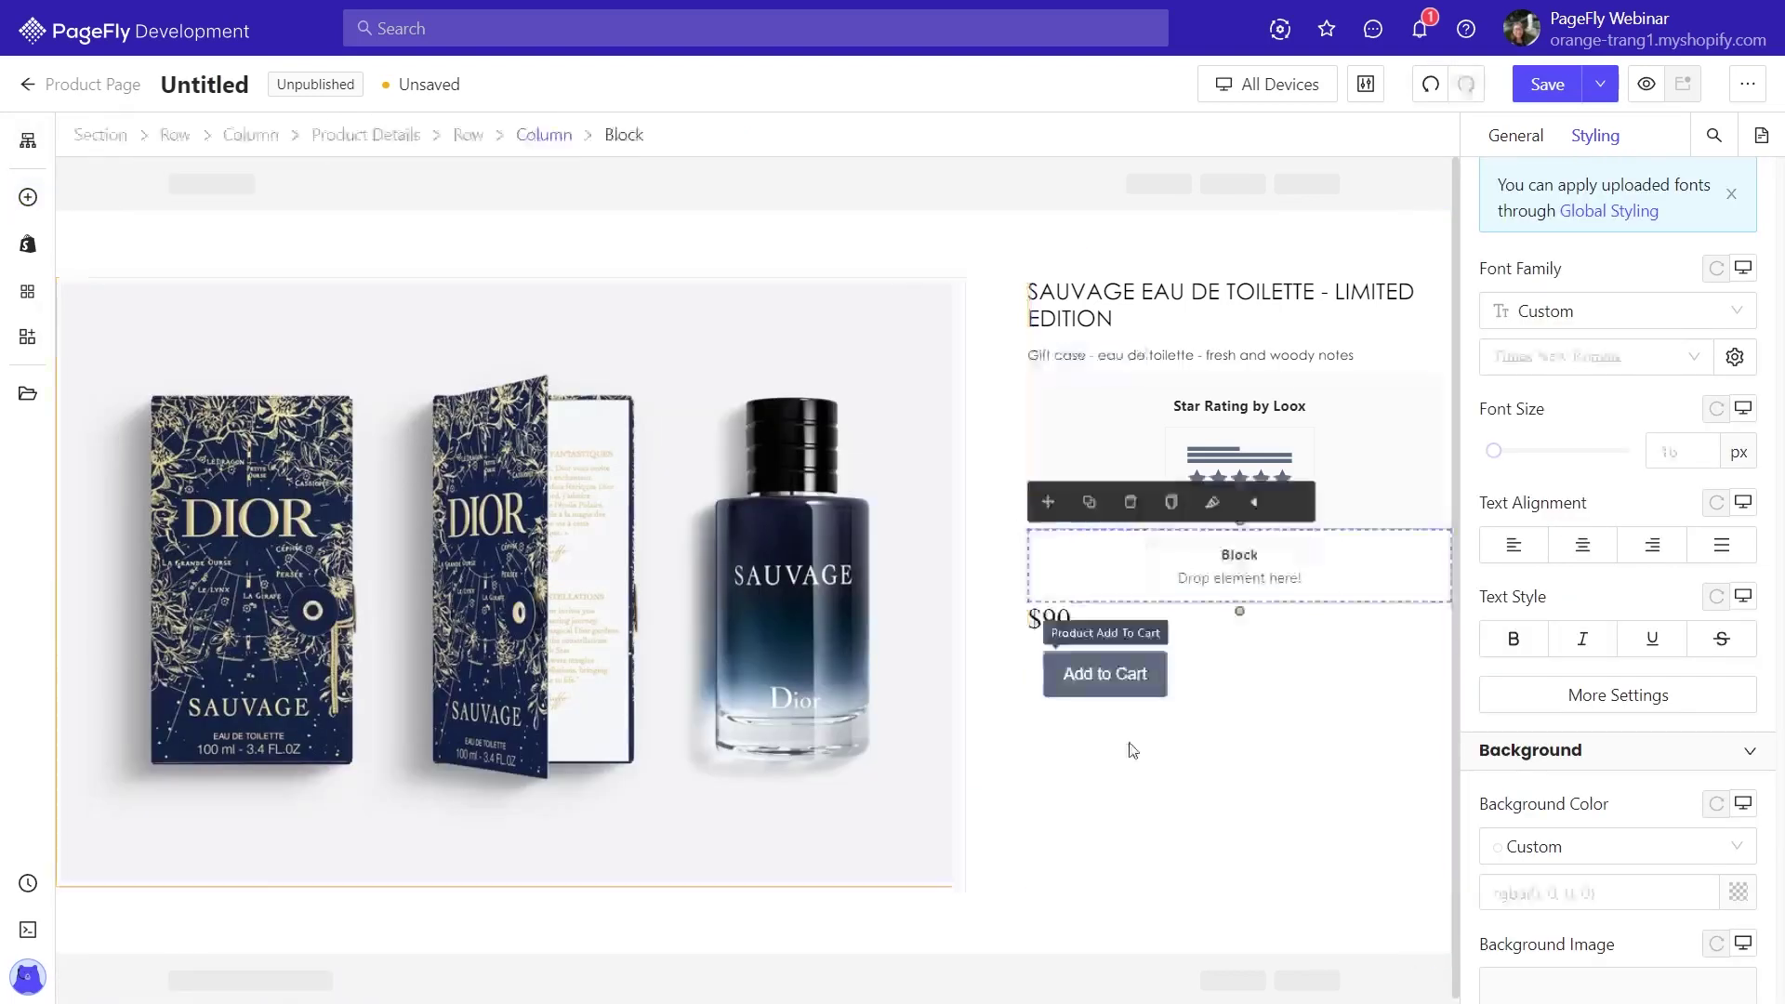
# Add a paragraph reading "Spray 100 mL" inside the empty block below the star rating
pyautogui.click(28, 197)
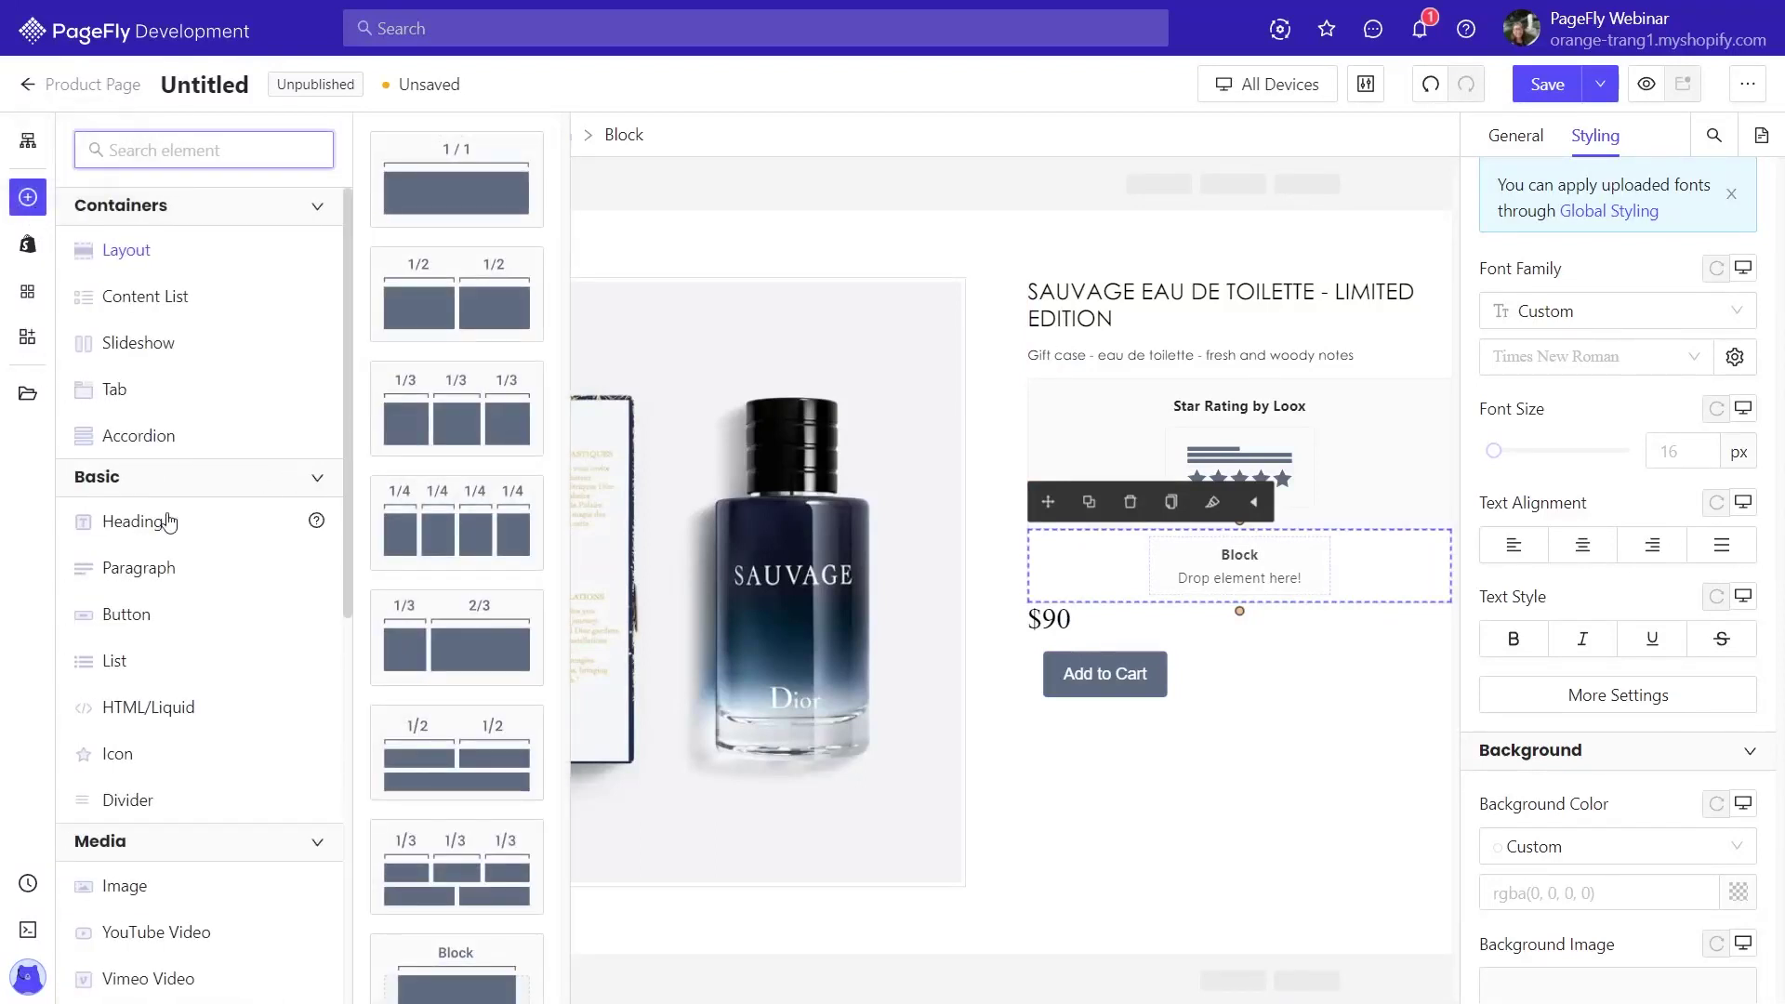
pyautogui.moveTo(187, 563)
pyautogui.moveTo(465, 209); pyautogui.dragTo(1240, 555)
pyautogui.hotkey('ctrl', 'a')
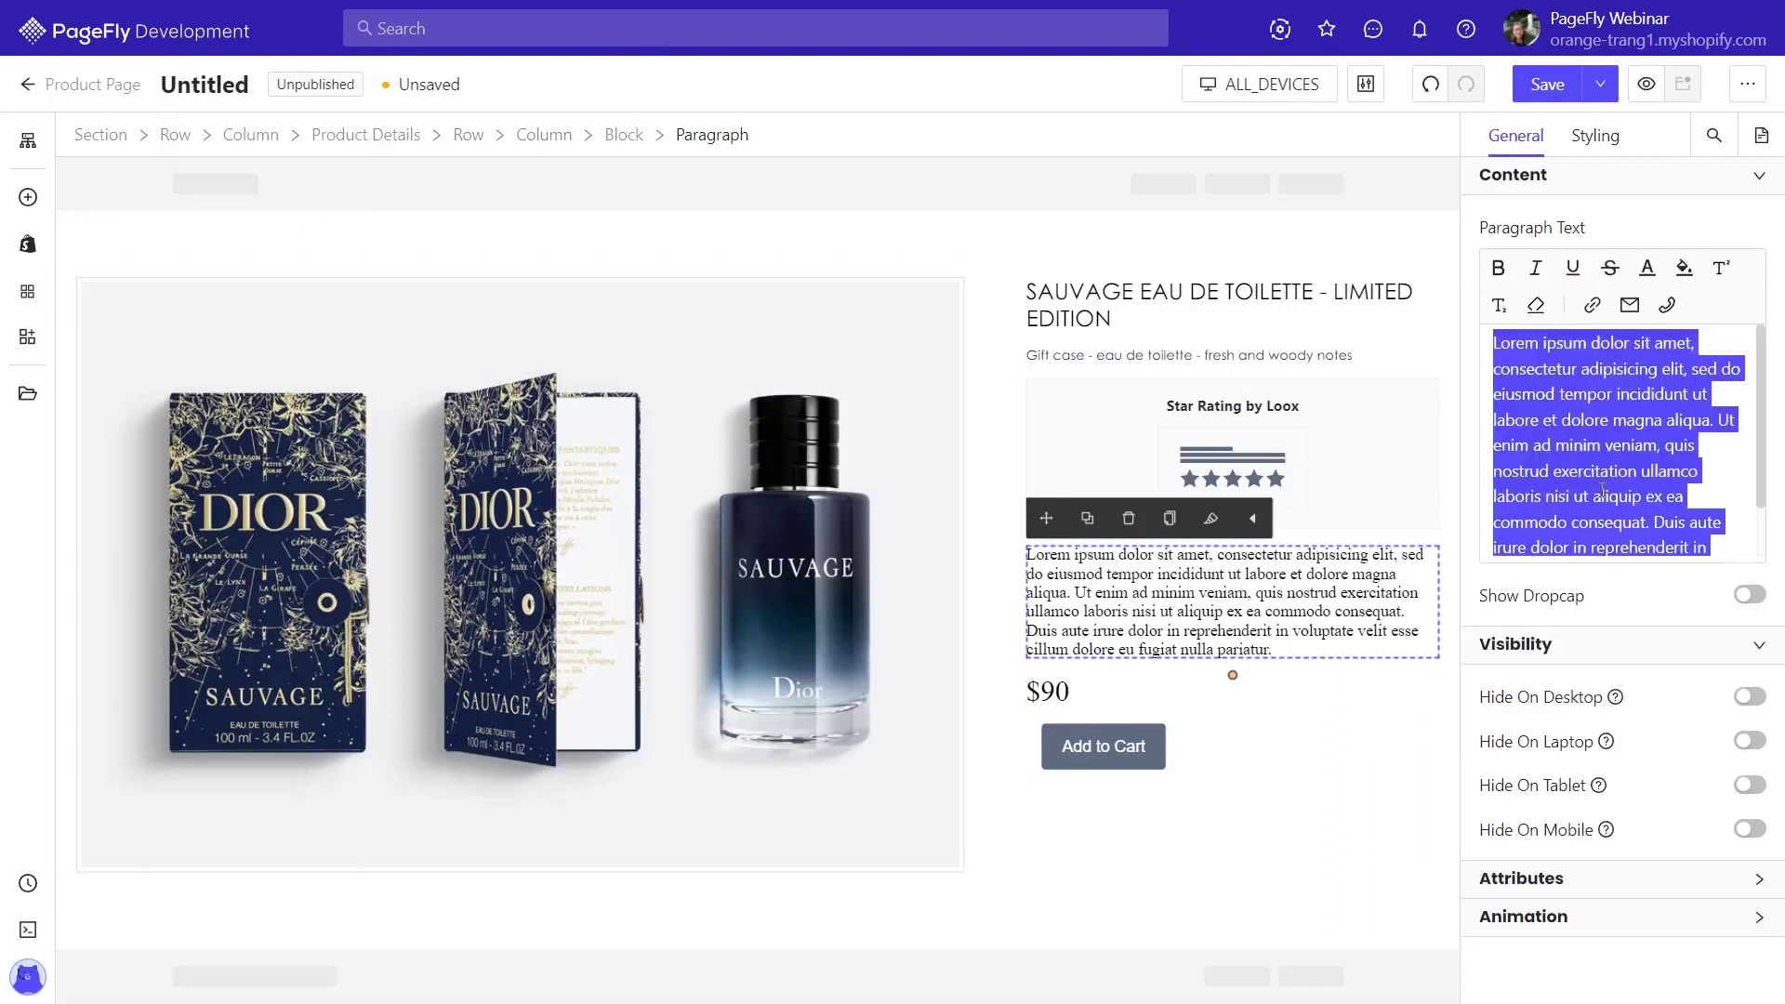
pyautogui.write('Spray 100 mL')
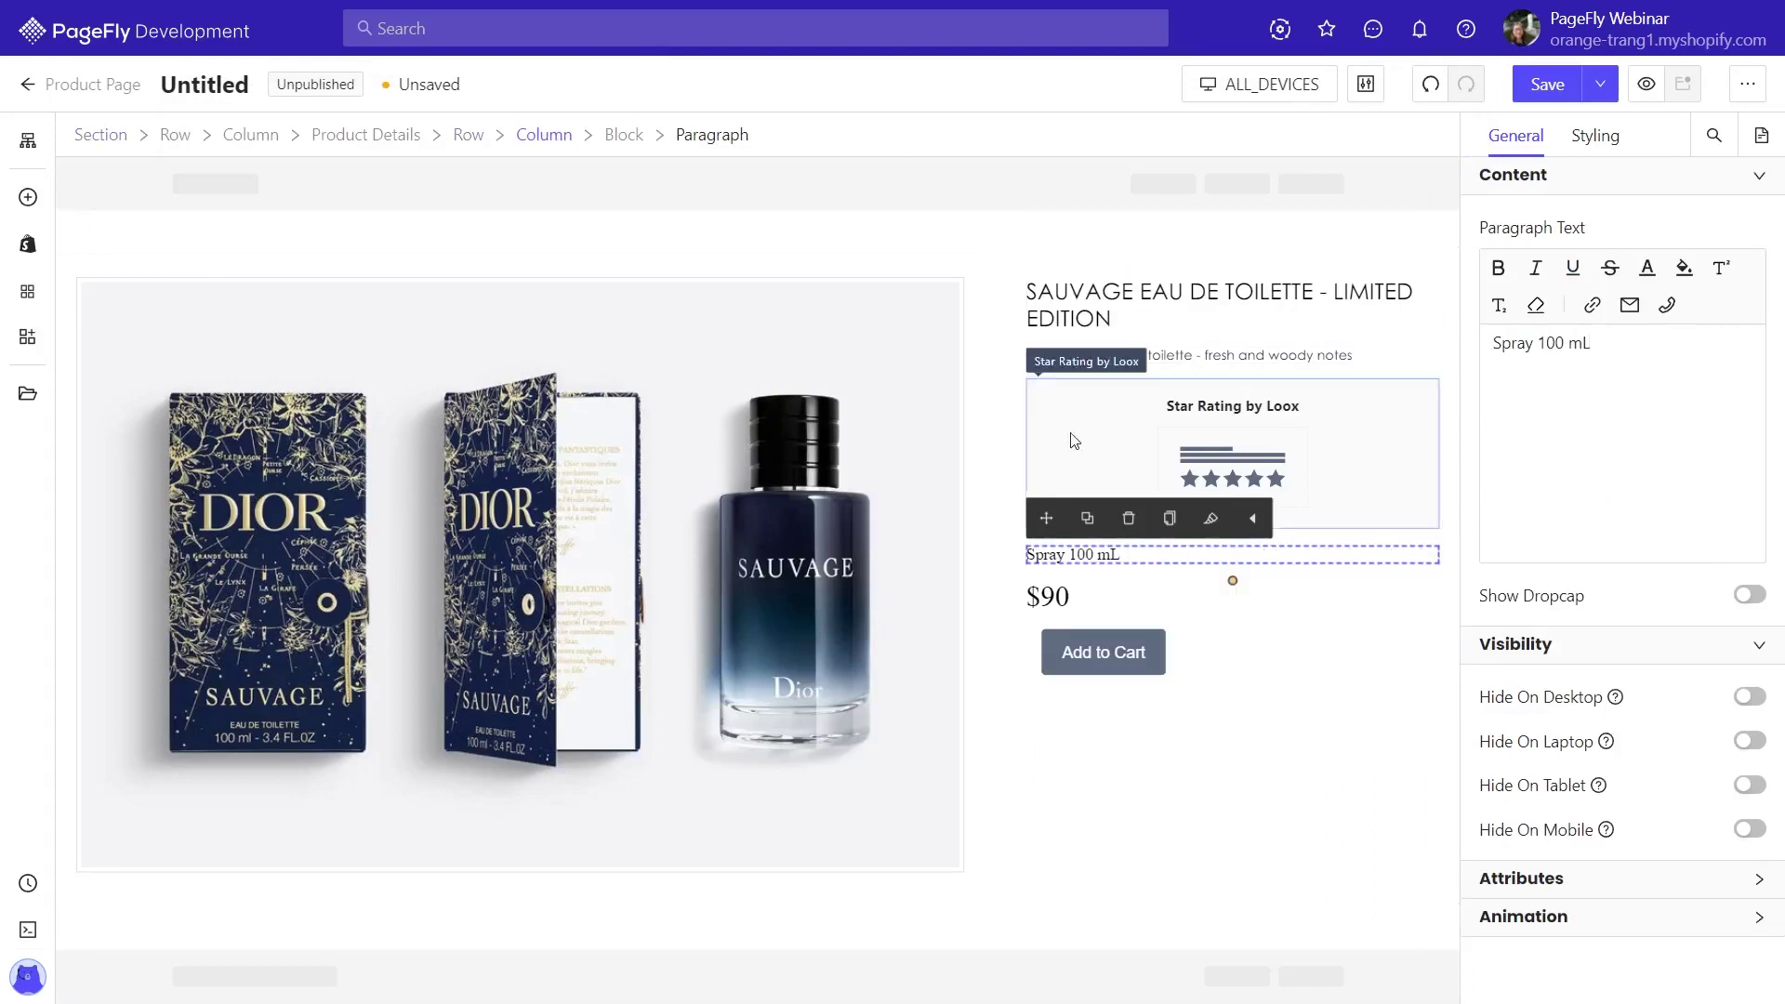
# Move the product price into the block below the Spray 100 mL paragraph and set the block's display style to Flex
pyautogui.click(1046, 593)
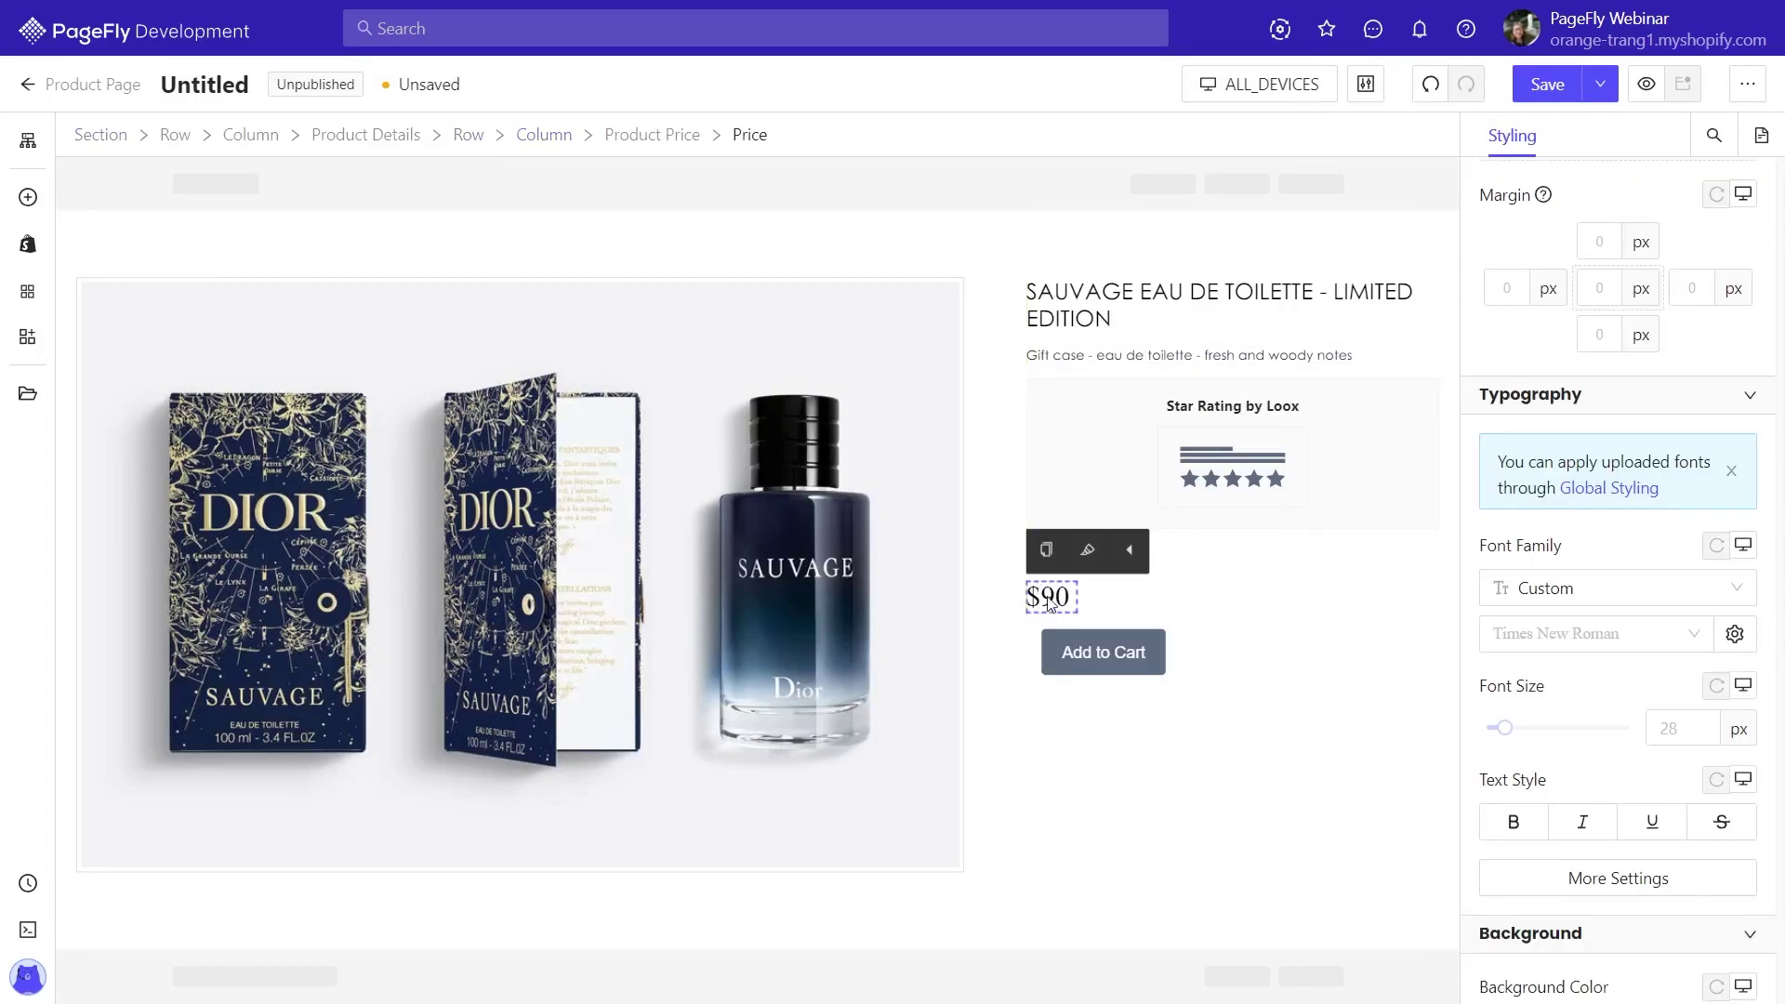
pyautogui.click(1211, 560)
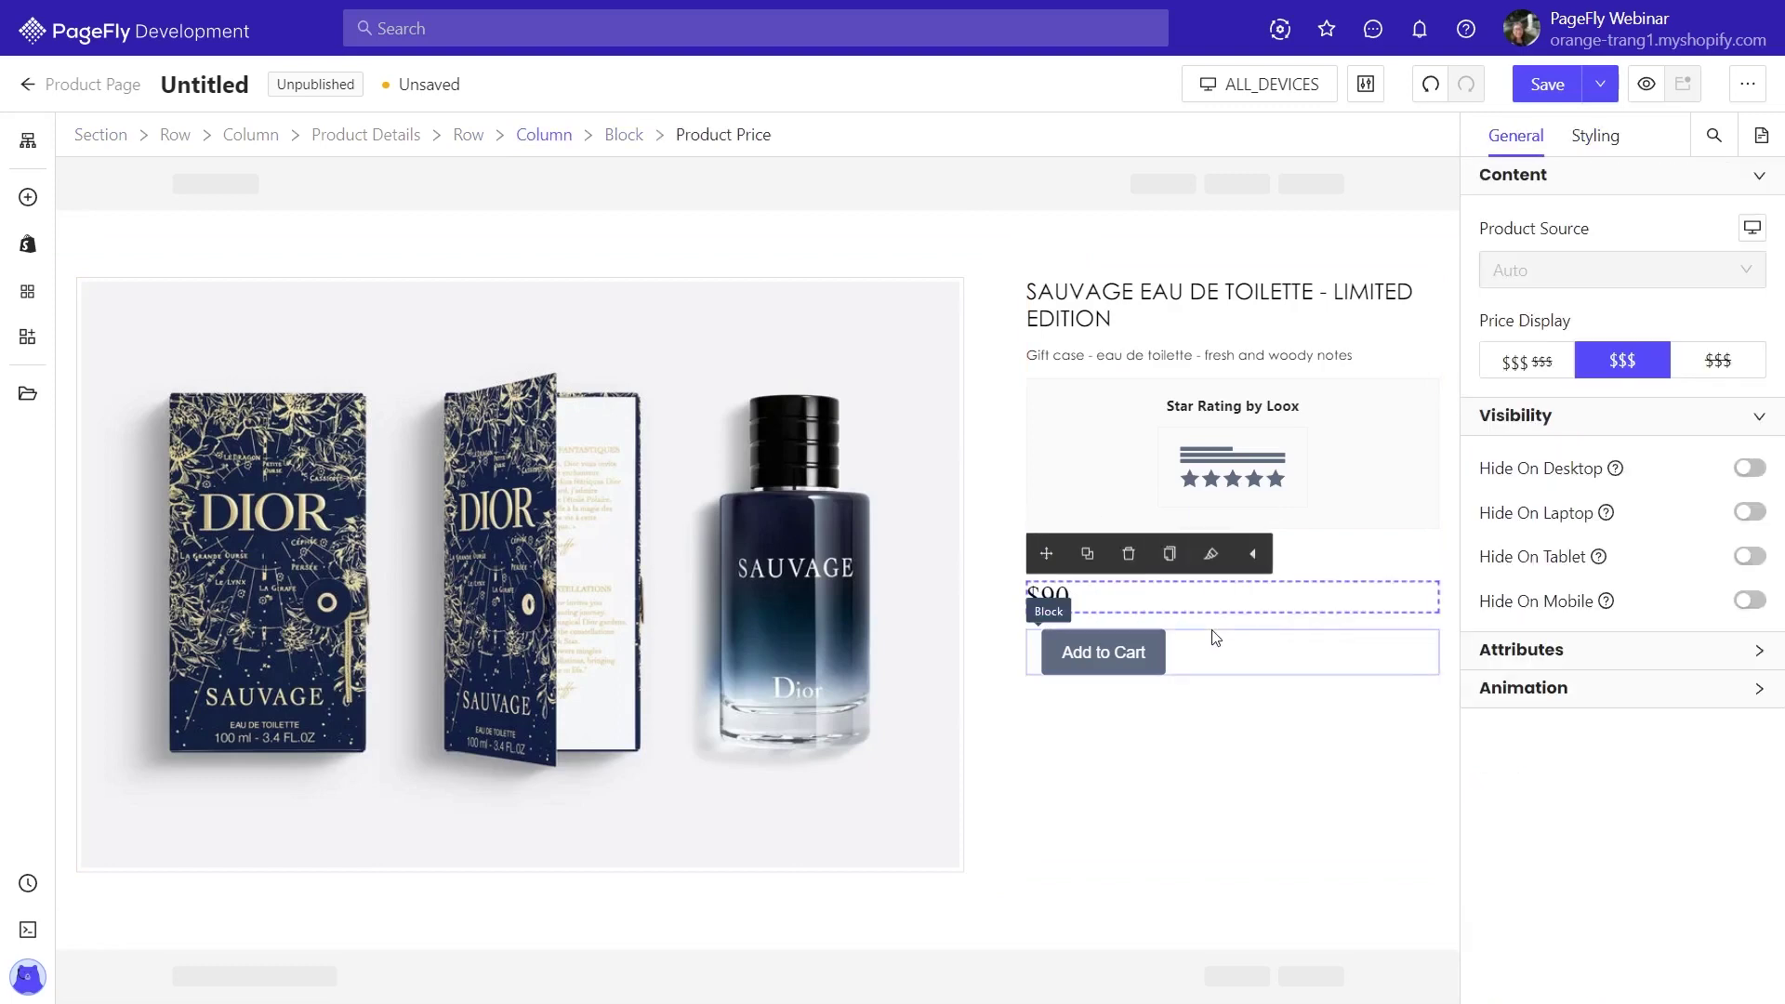
pyautogui.click(623, 134)
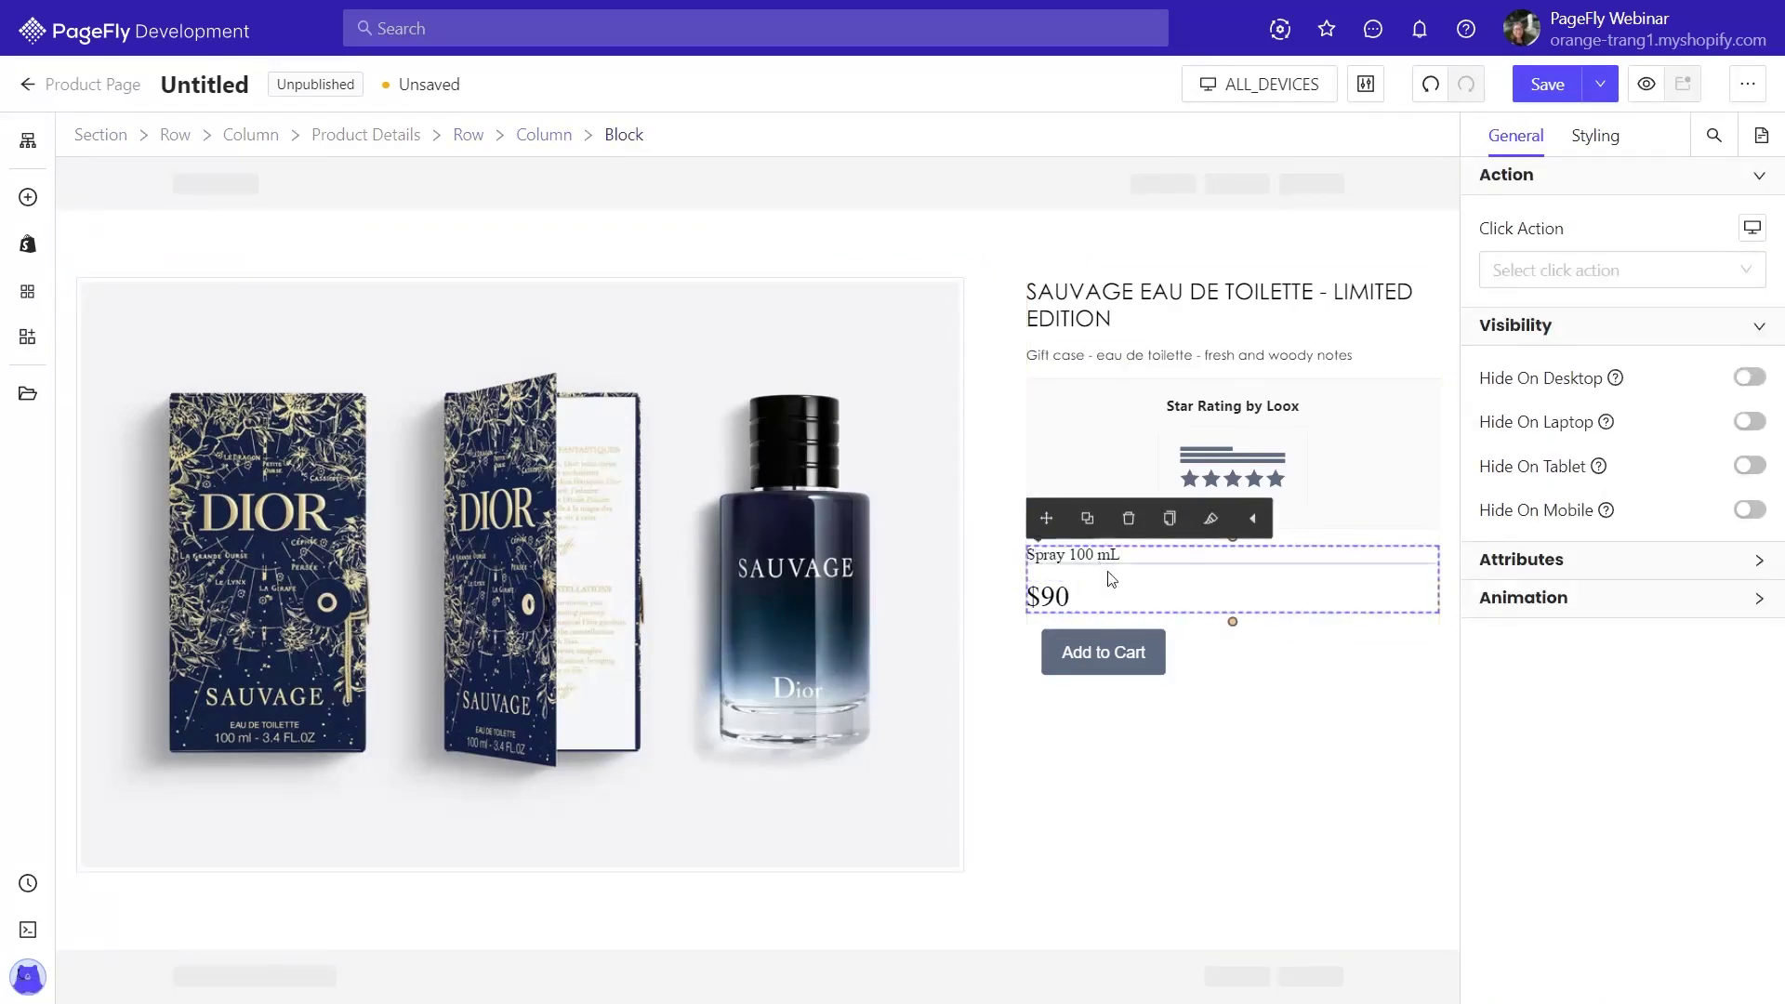
pyautogui.click(1580, 147)
pyautogui.scroll(-8, 1664, 558)
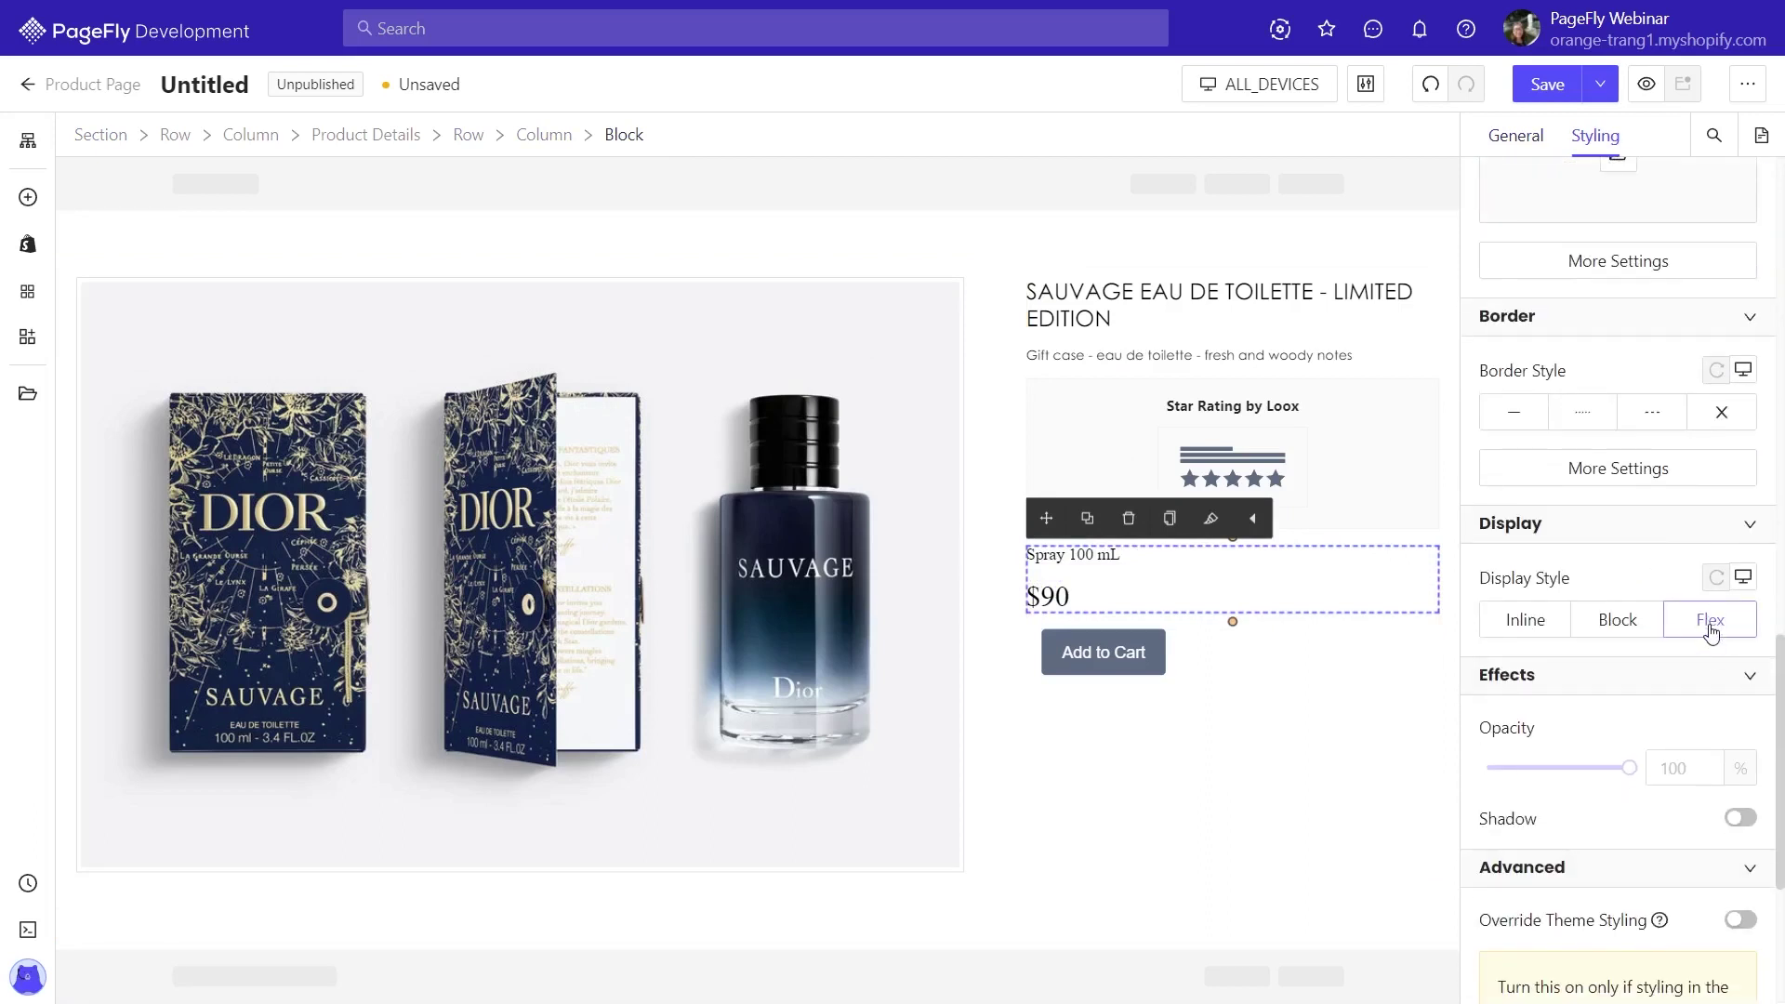
pyautogui.click(1710, 621)
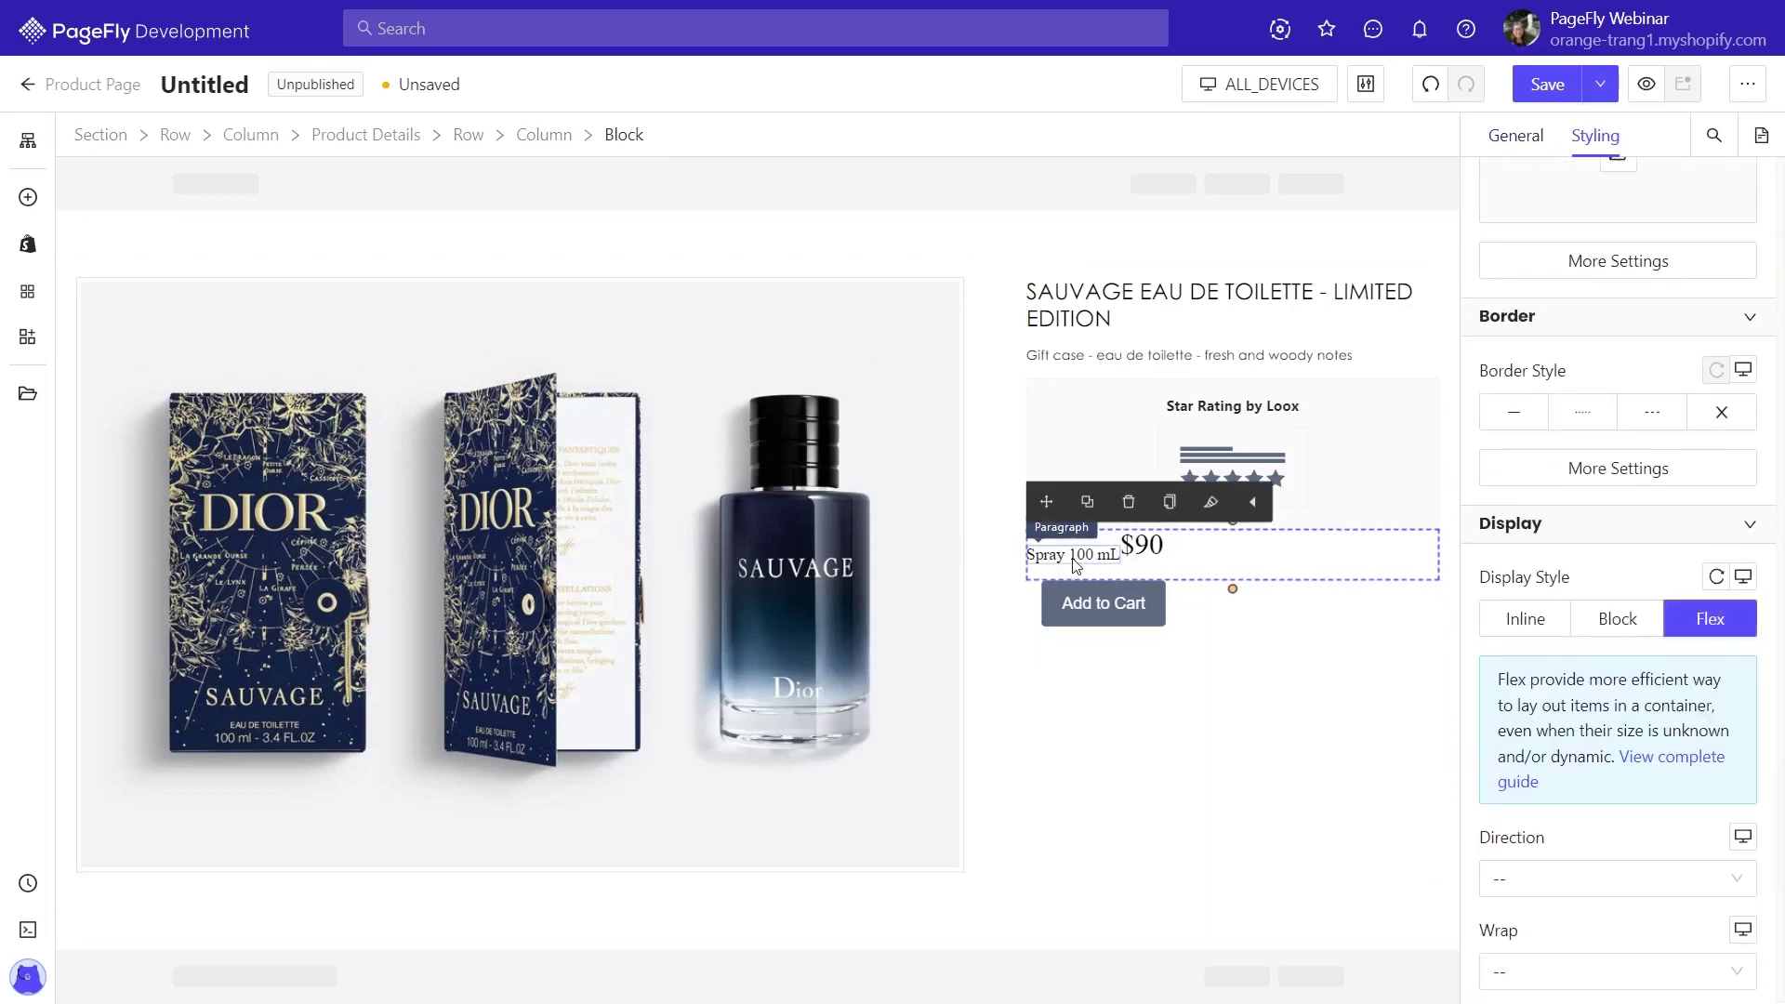
# Set the Spray 100 mL paragraph's top margin to 0 px and its right margin to 274 px
pyautogui.click(1074, 563)
pyautogui.scroll(8, 1633, 360)
pyautogui.scroll(6, 1636, 390)
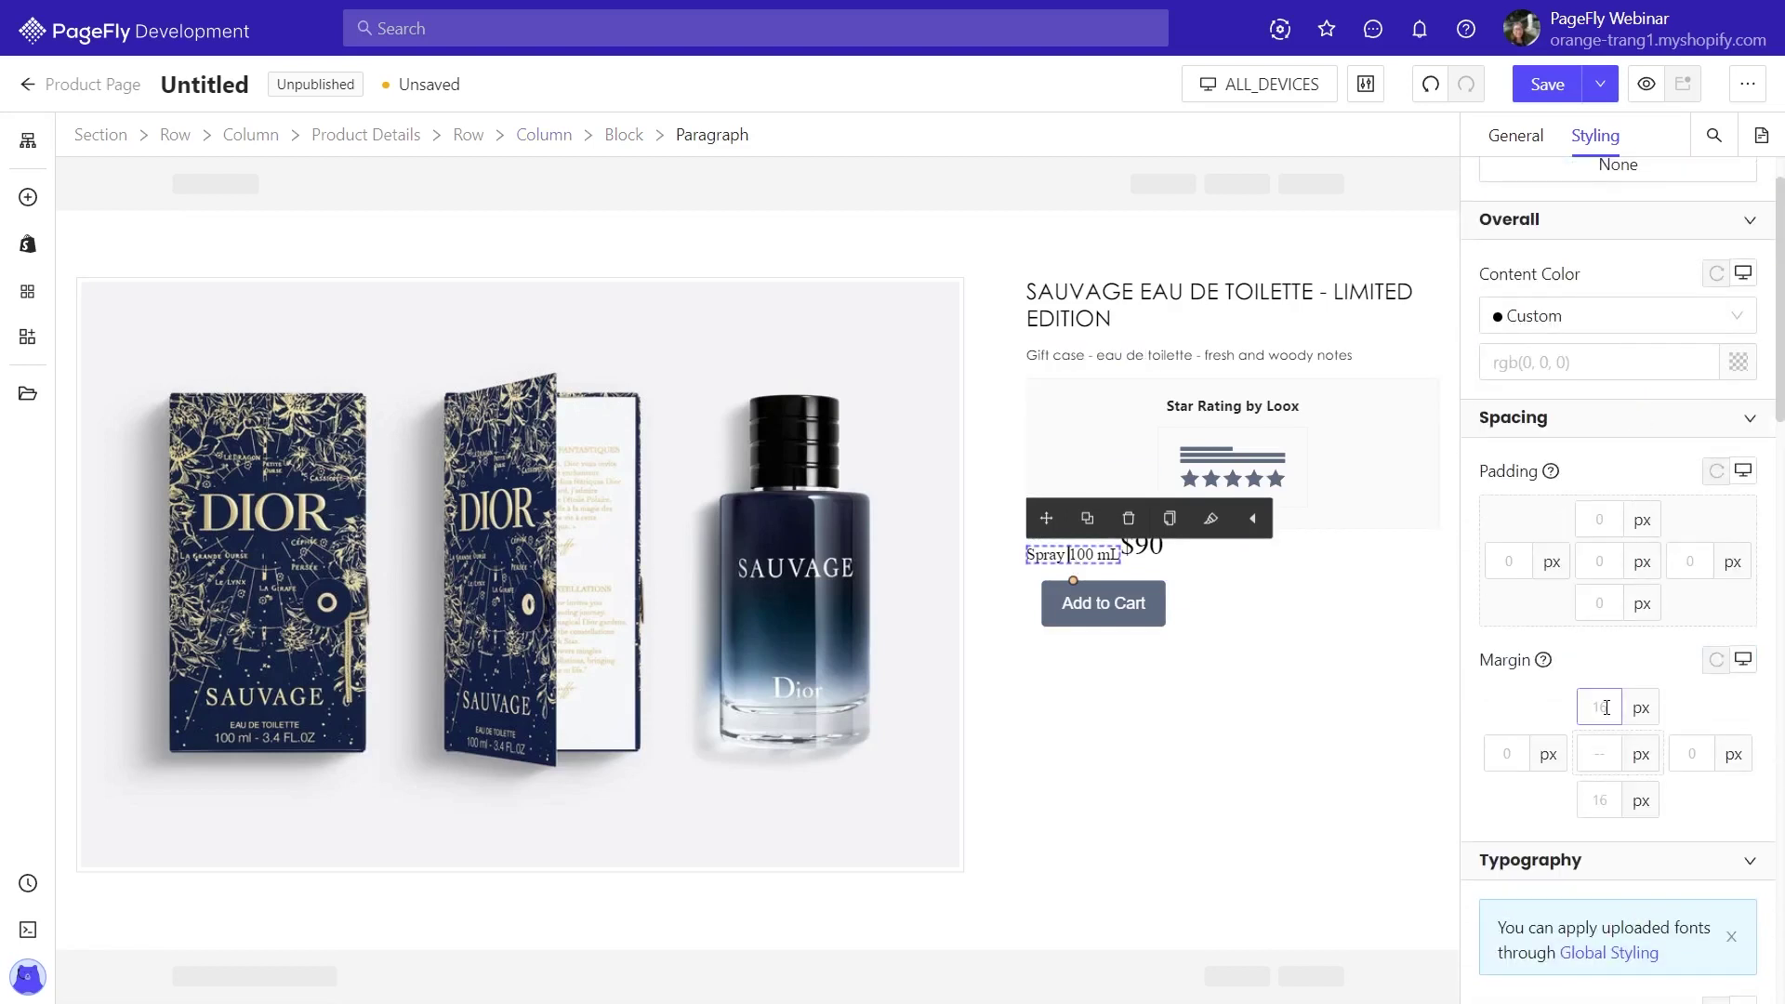
pyautogui.write('0')
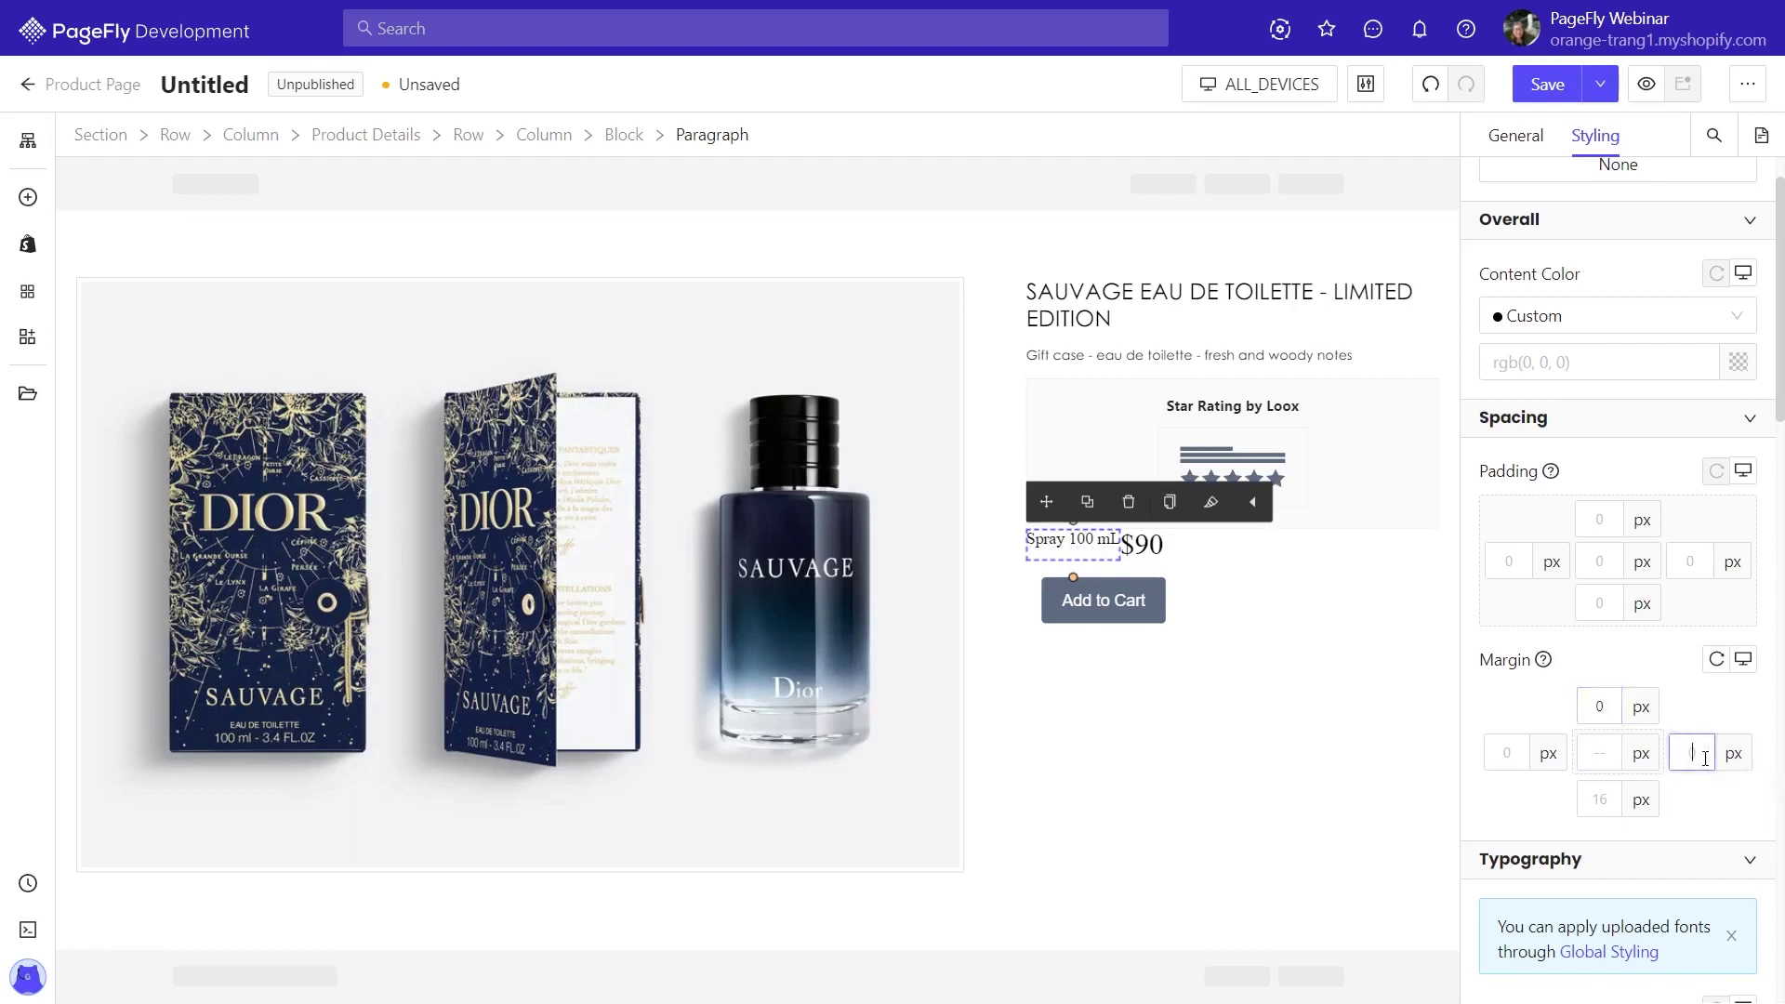
pyautogui.click(1705, 758)
pyautogui.write('274')
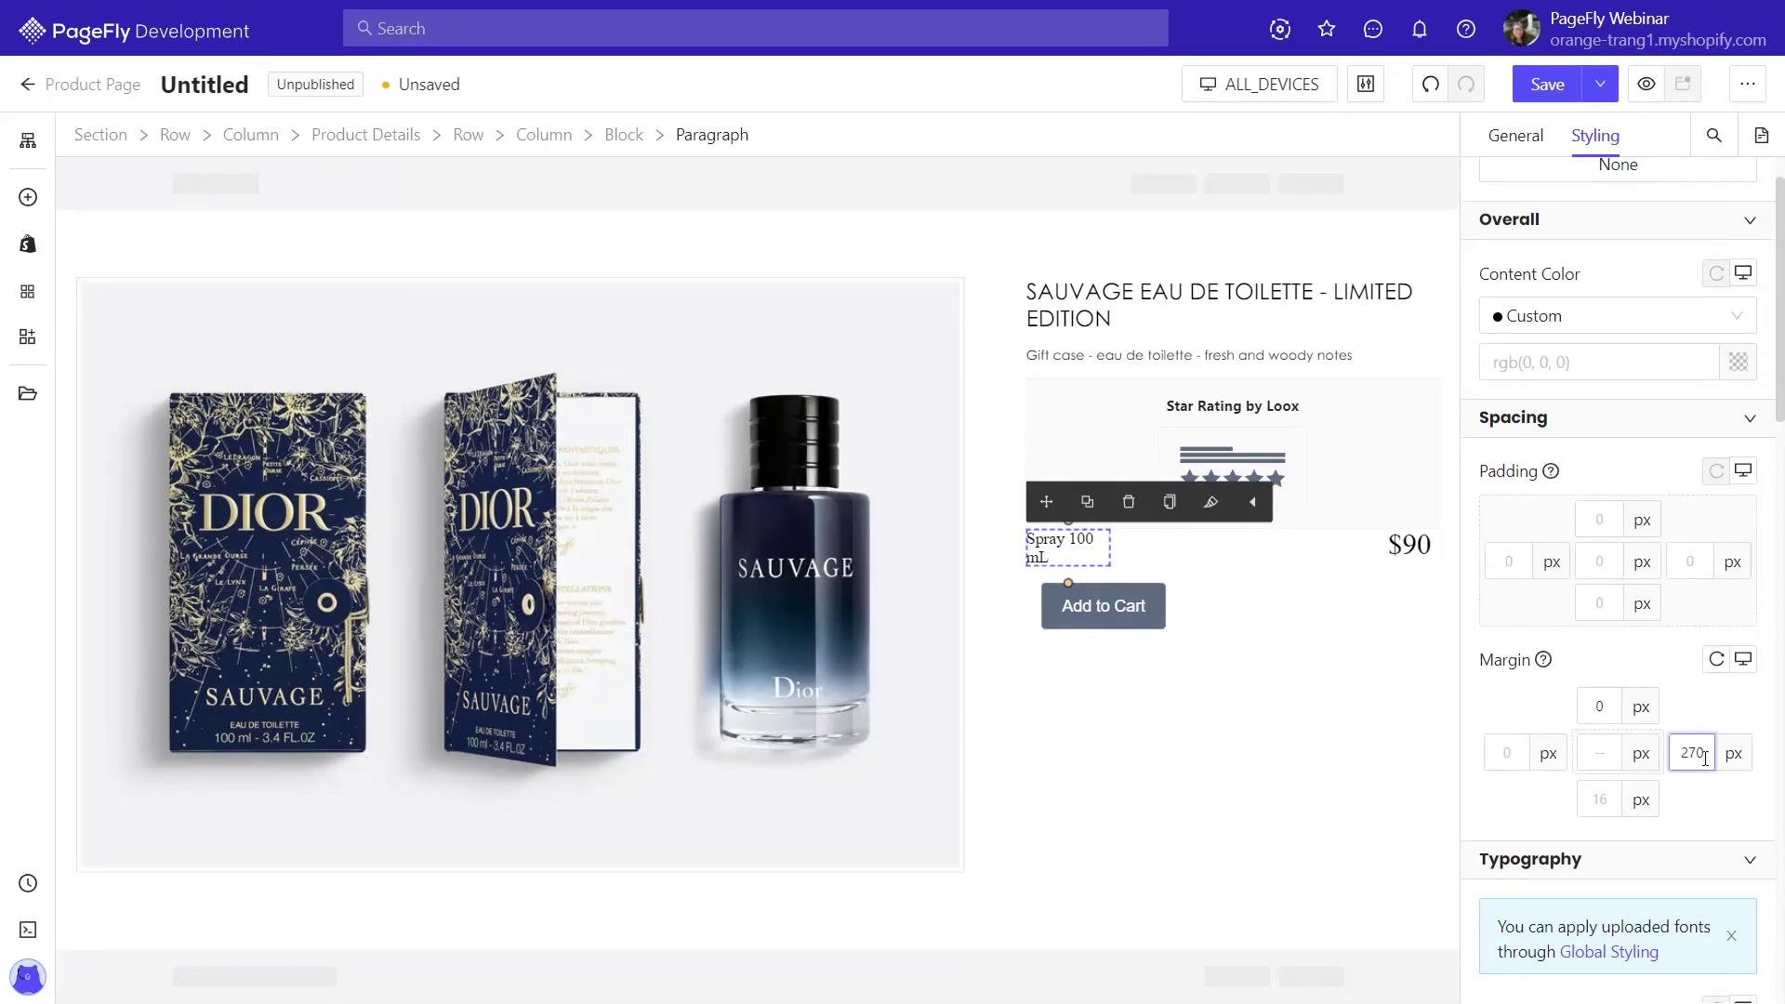
# Style the Spray 100 mL paragraph with black text in Century Gothic at 13 px
pyautogui.scroll(1, 1703, 518)
pyautogui.click(1738, 433)
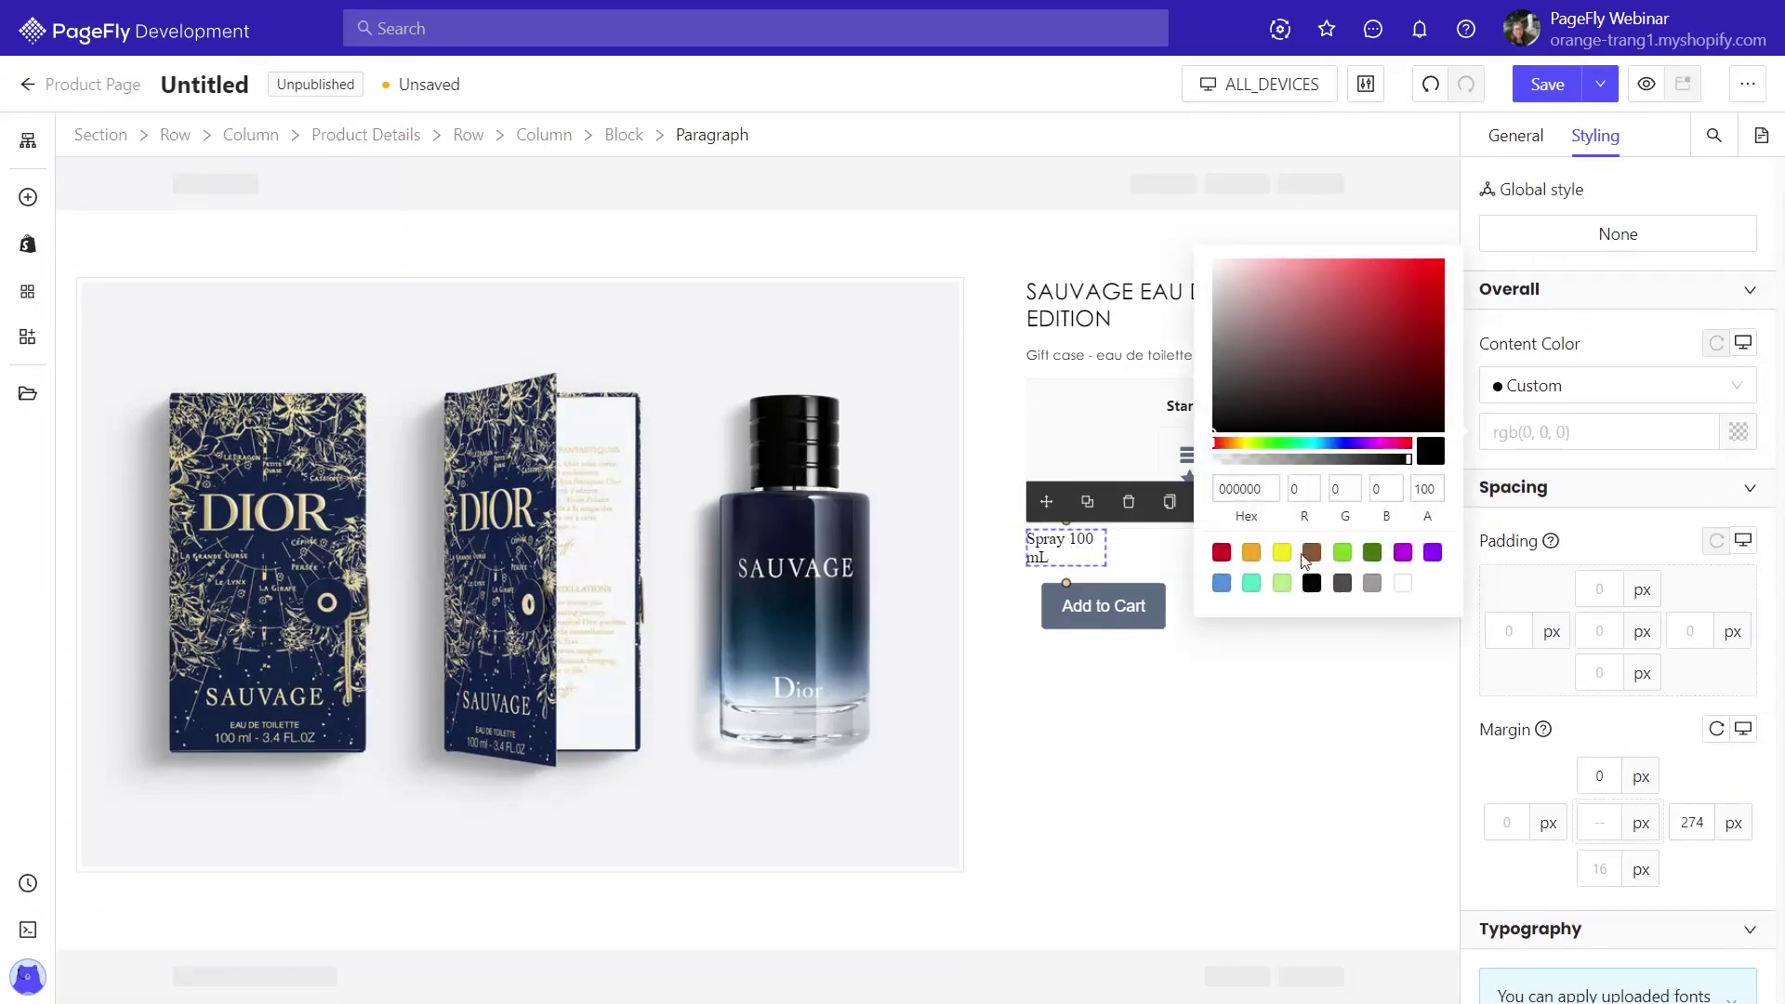
pyautogui.scroll(-6, 1599, 725)
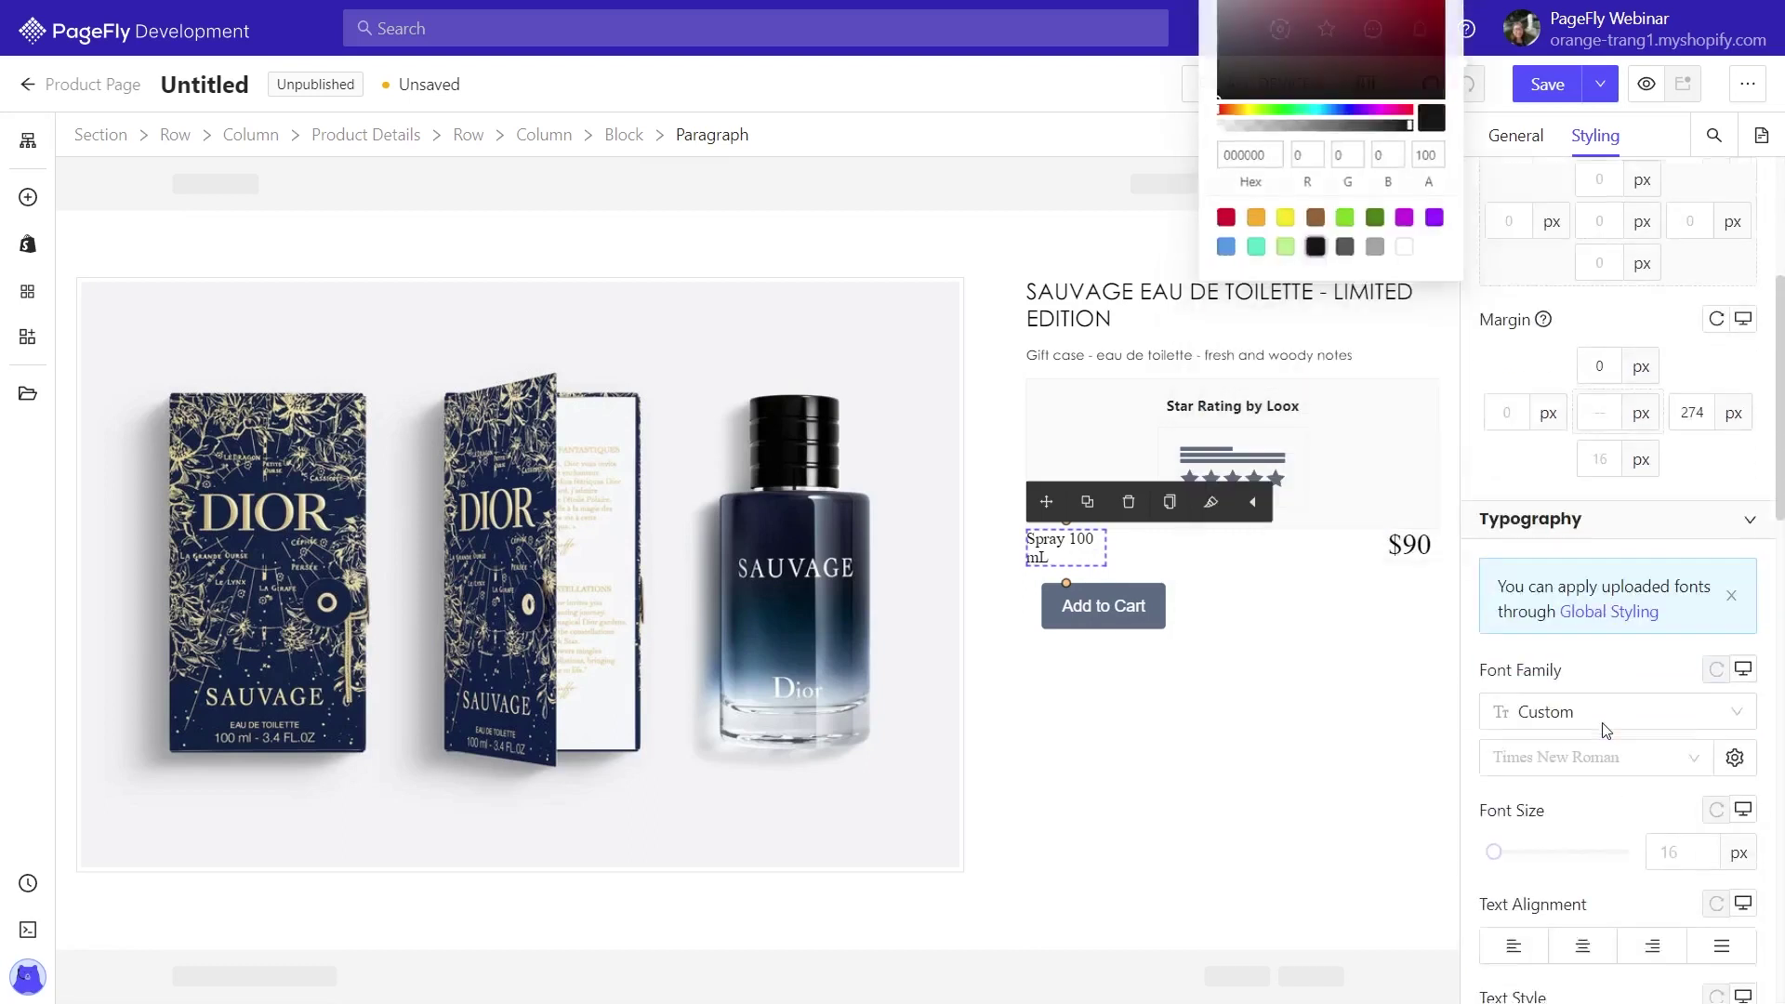
pyautogui.click(1566, 542)
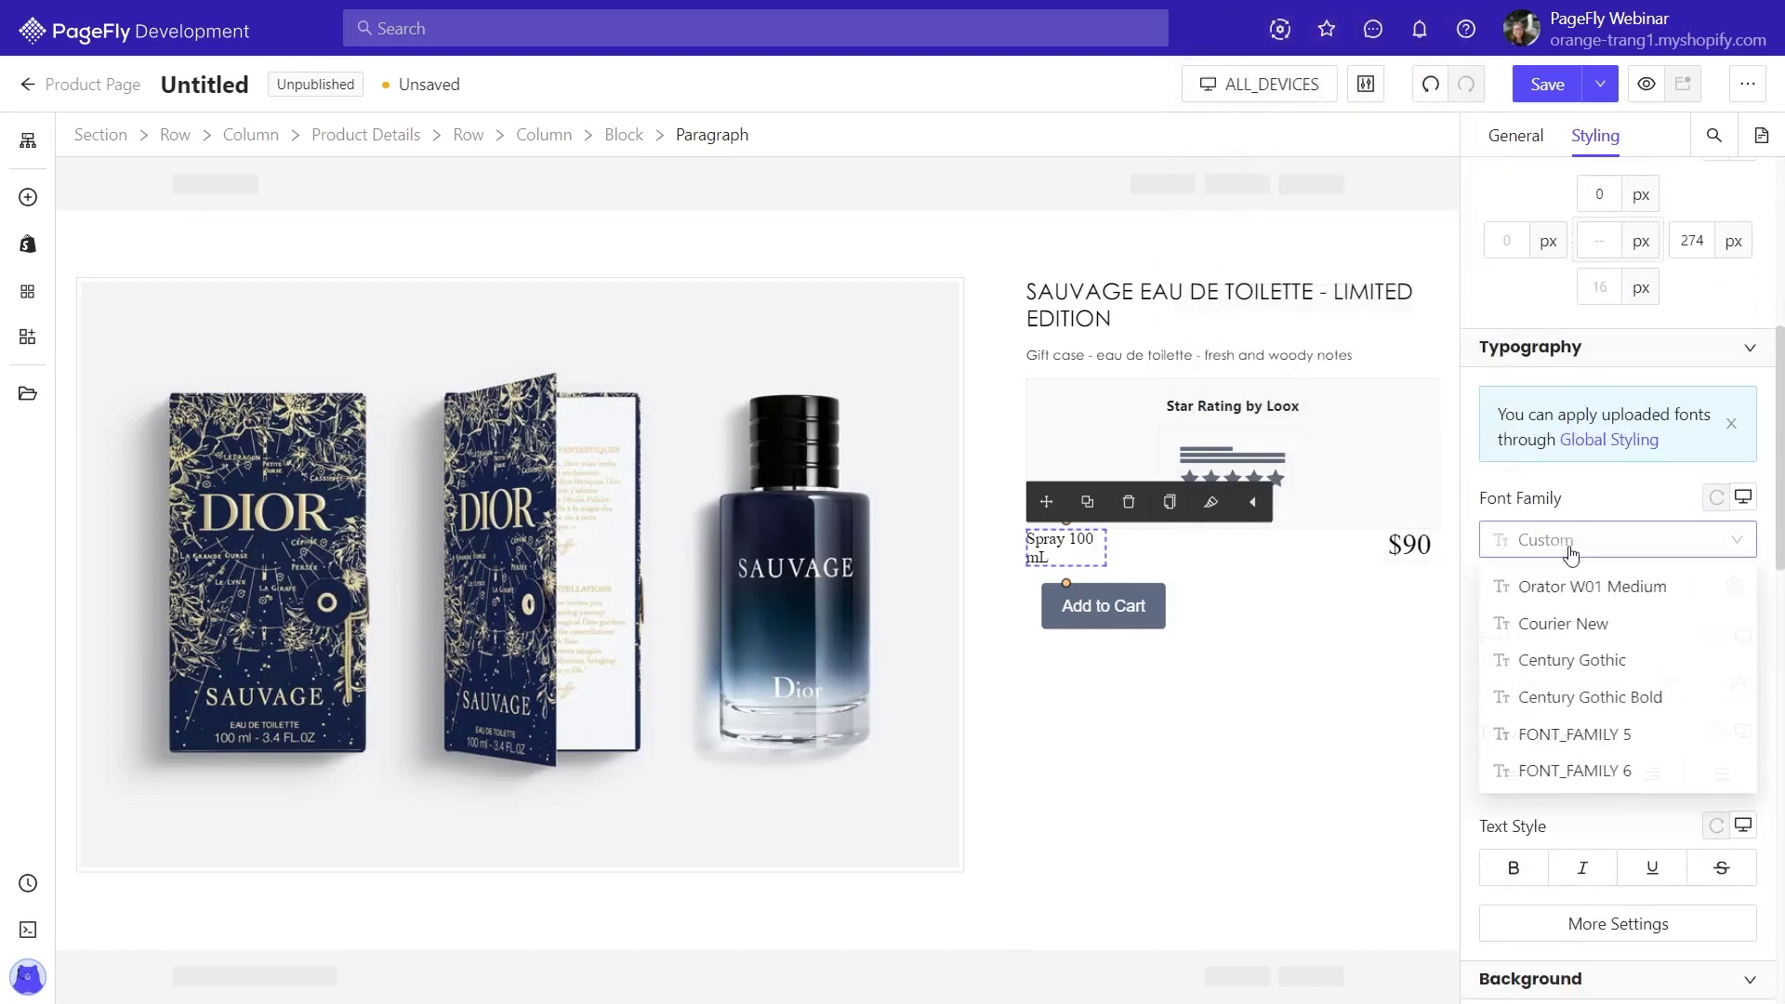
pyautogui.click(1582, 661)
pyautogui.click(1679, 711)
pyautogui.write('13')
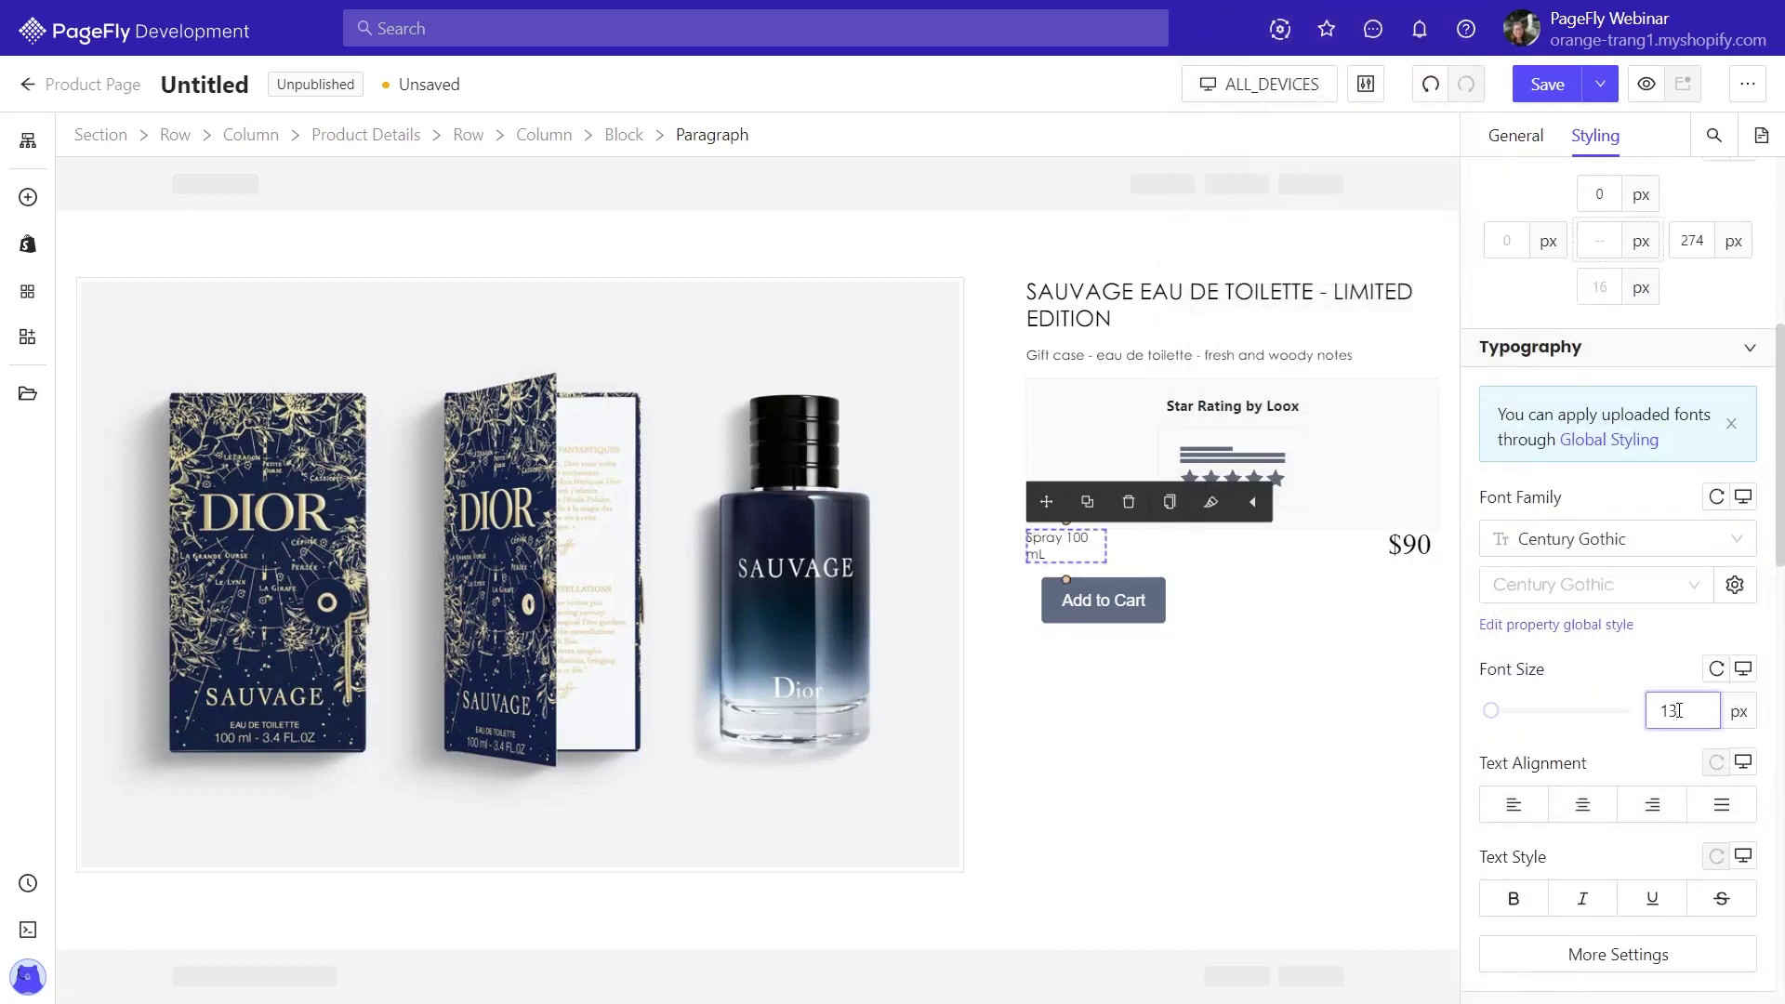
# Set the price's font to Century Gothic Bold at 16 px
pyautogui.click(1409, 544)
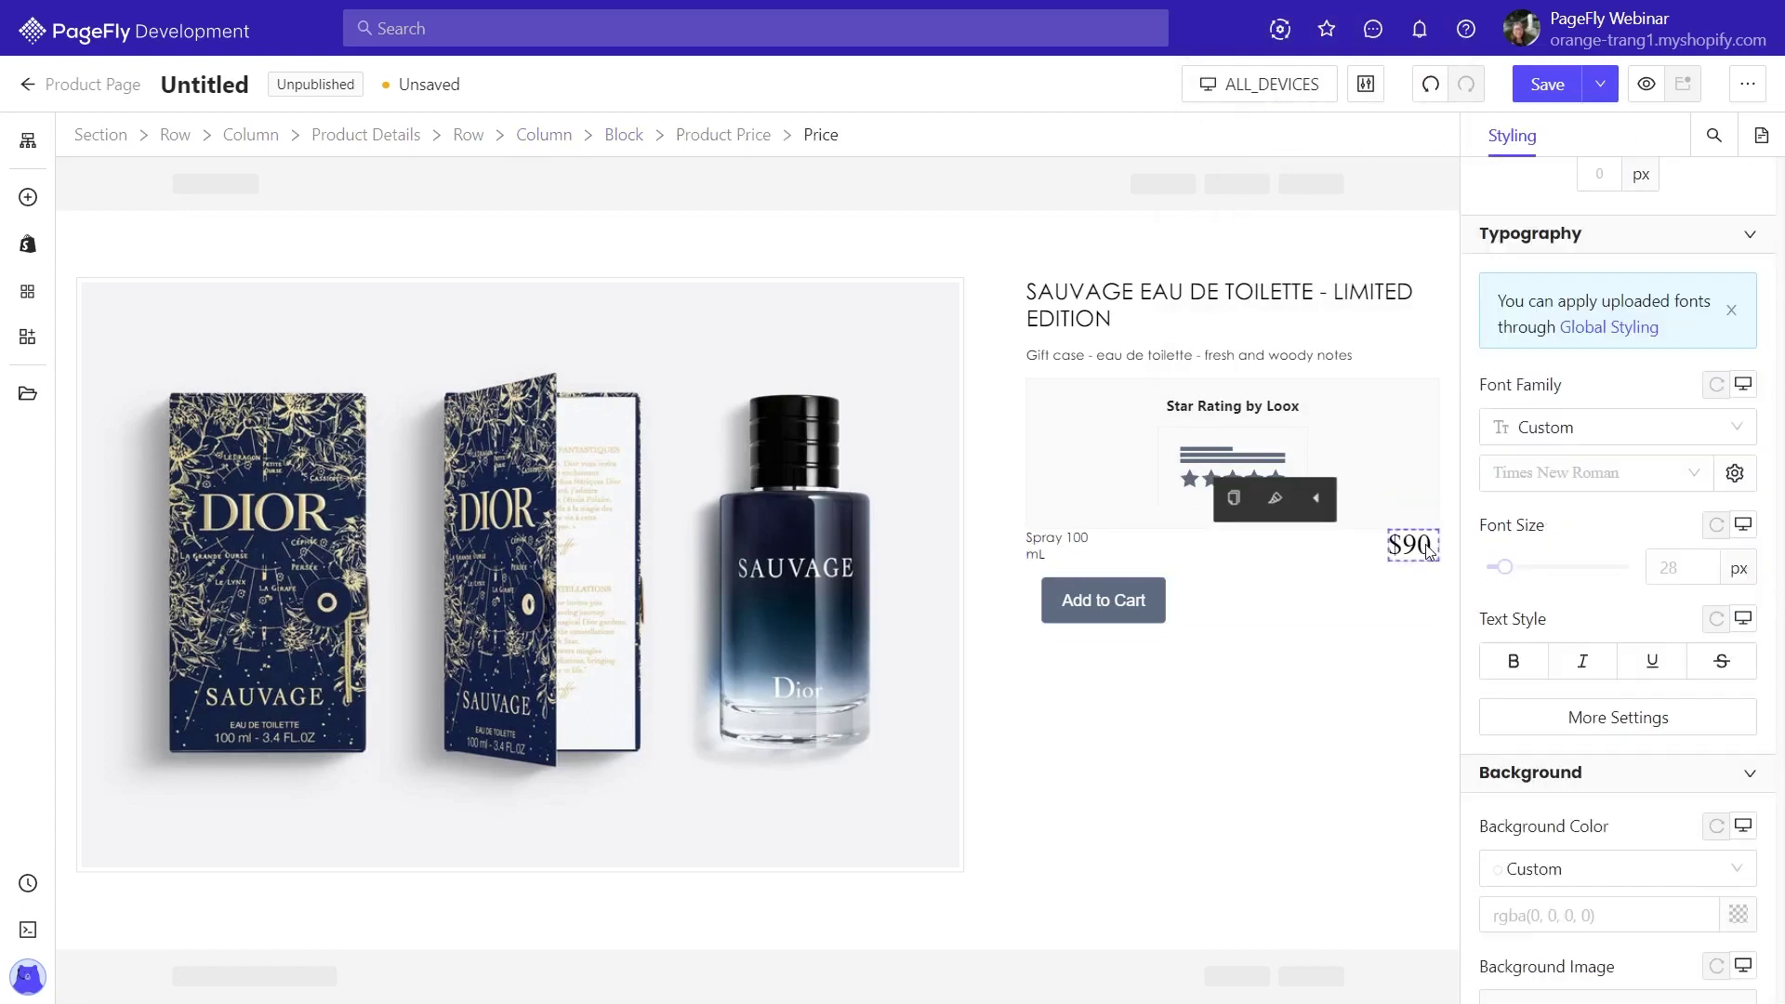
pyautogui.click(1582, 431)
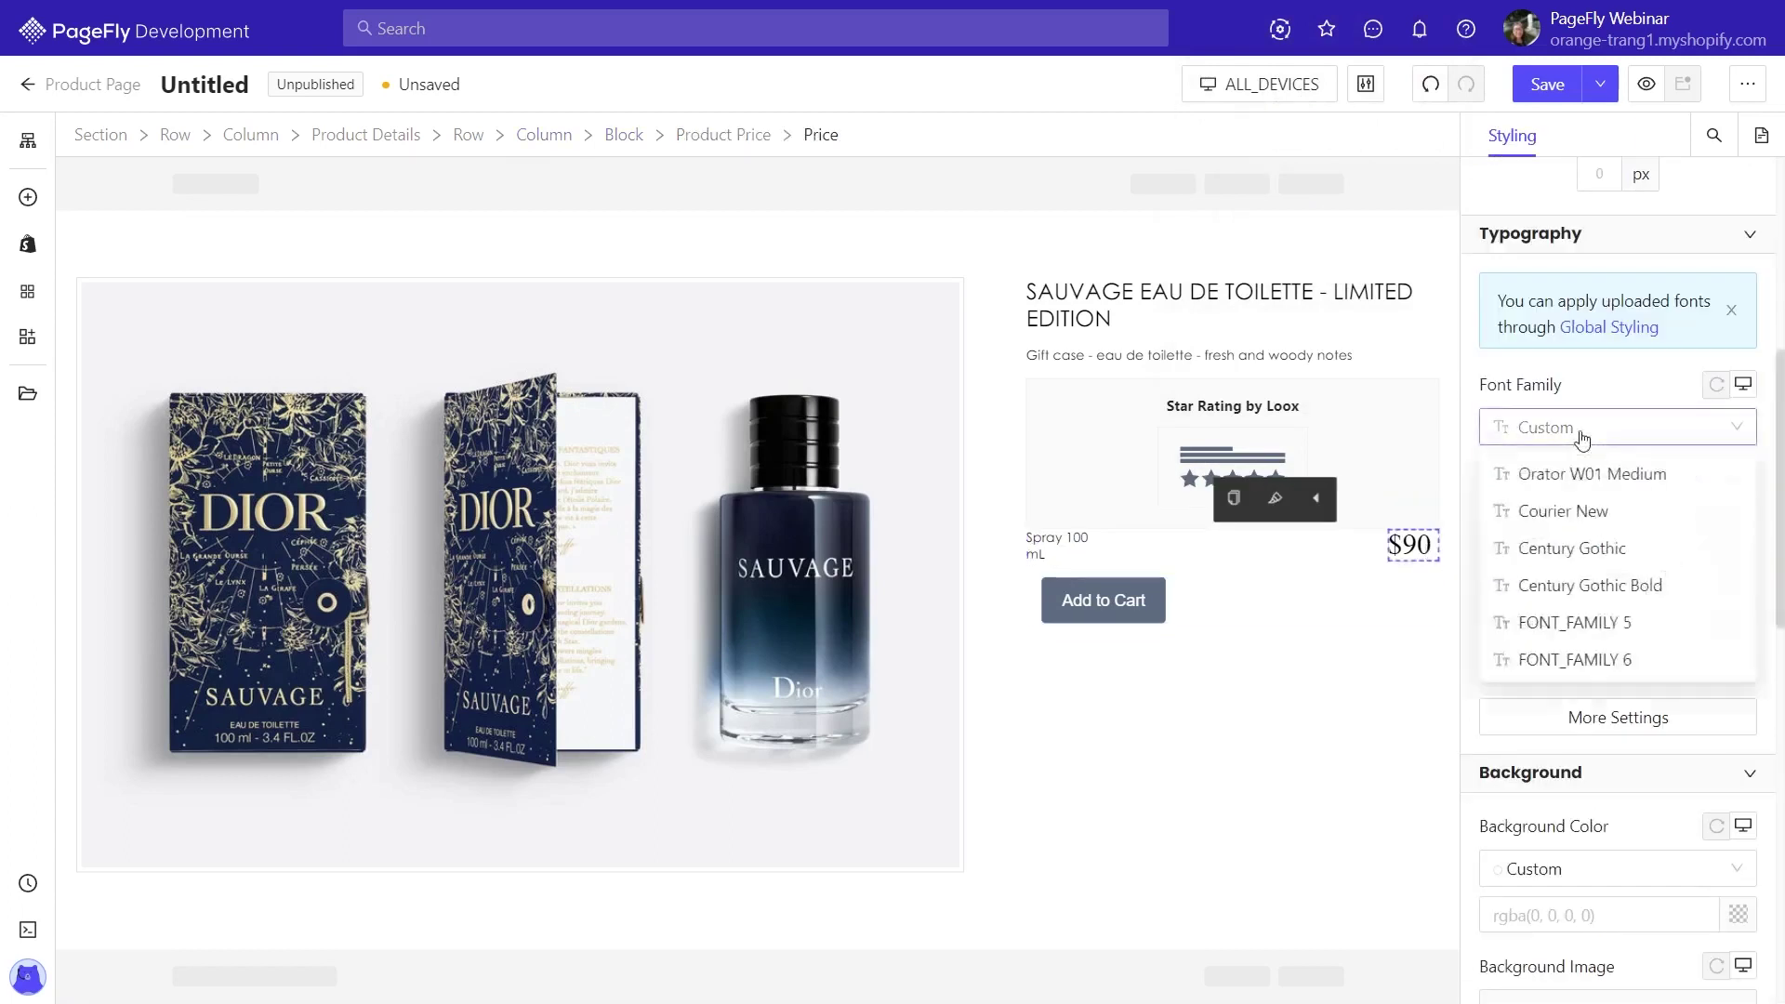
pyautogui.click(1586, 586)
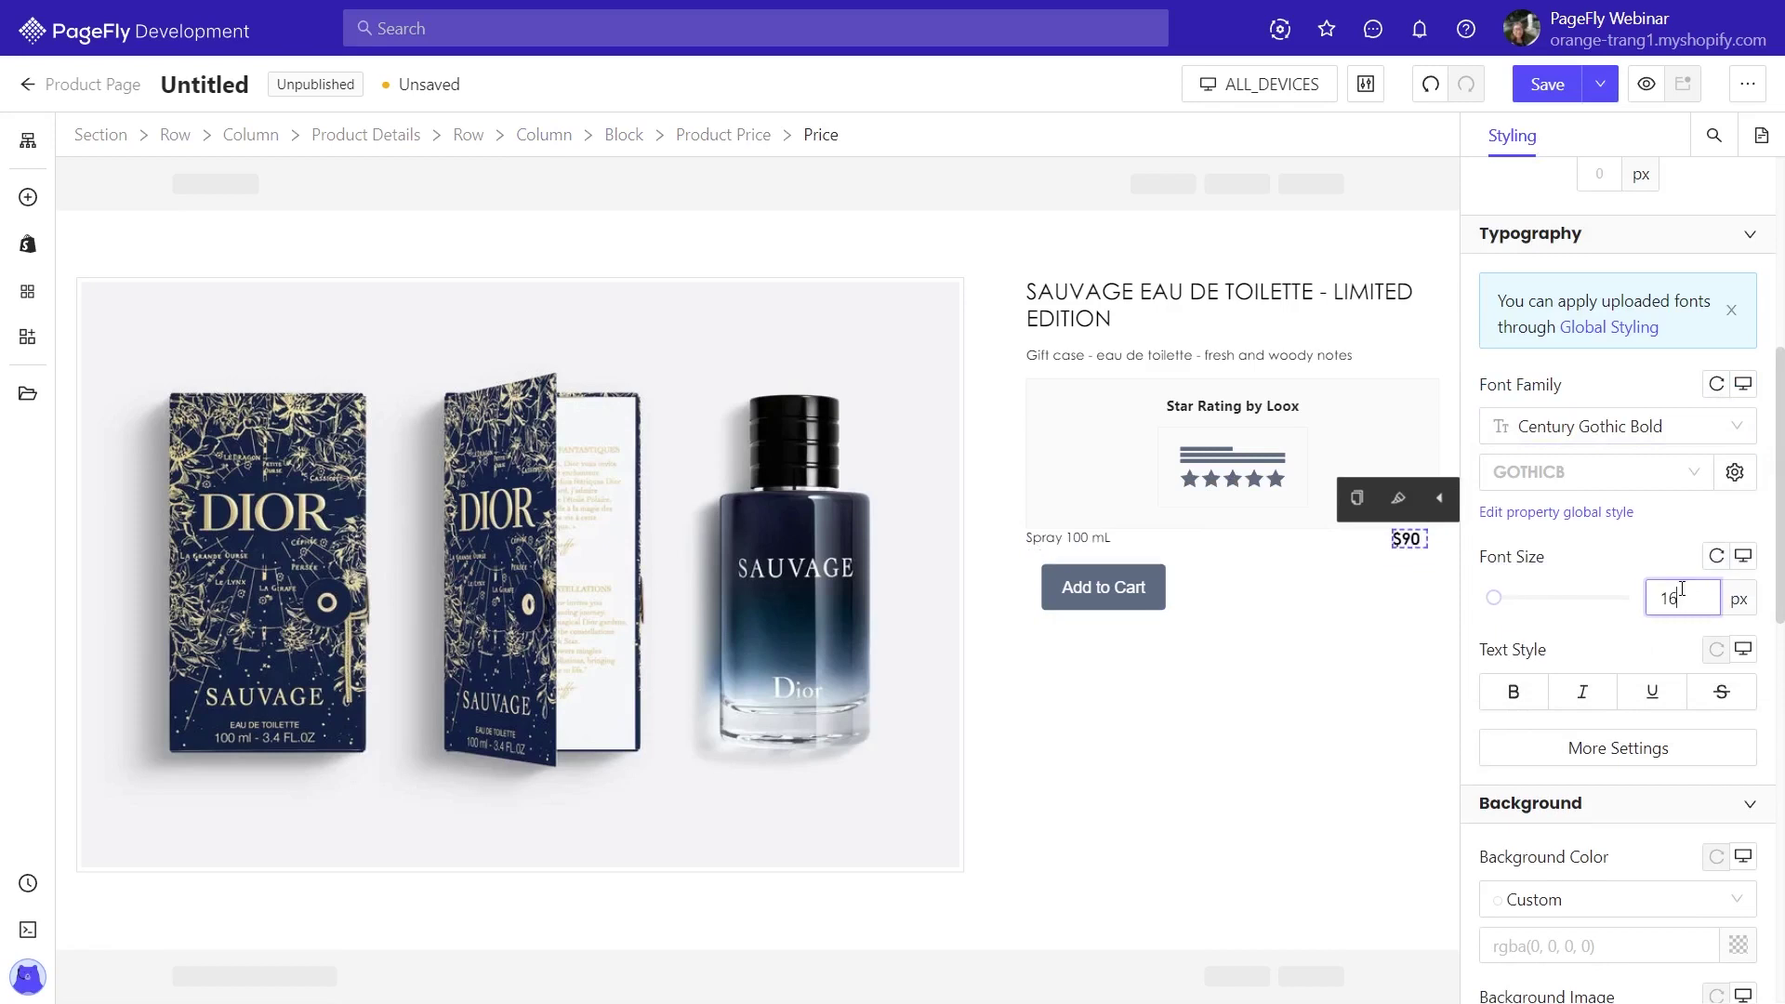
# Set the Star Rating by Loox element's bottom margin to 20 px
pyautogui.click(1254, 423)
pyautogui.scroll(3, 1581, 419)
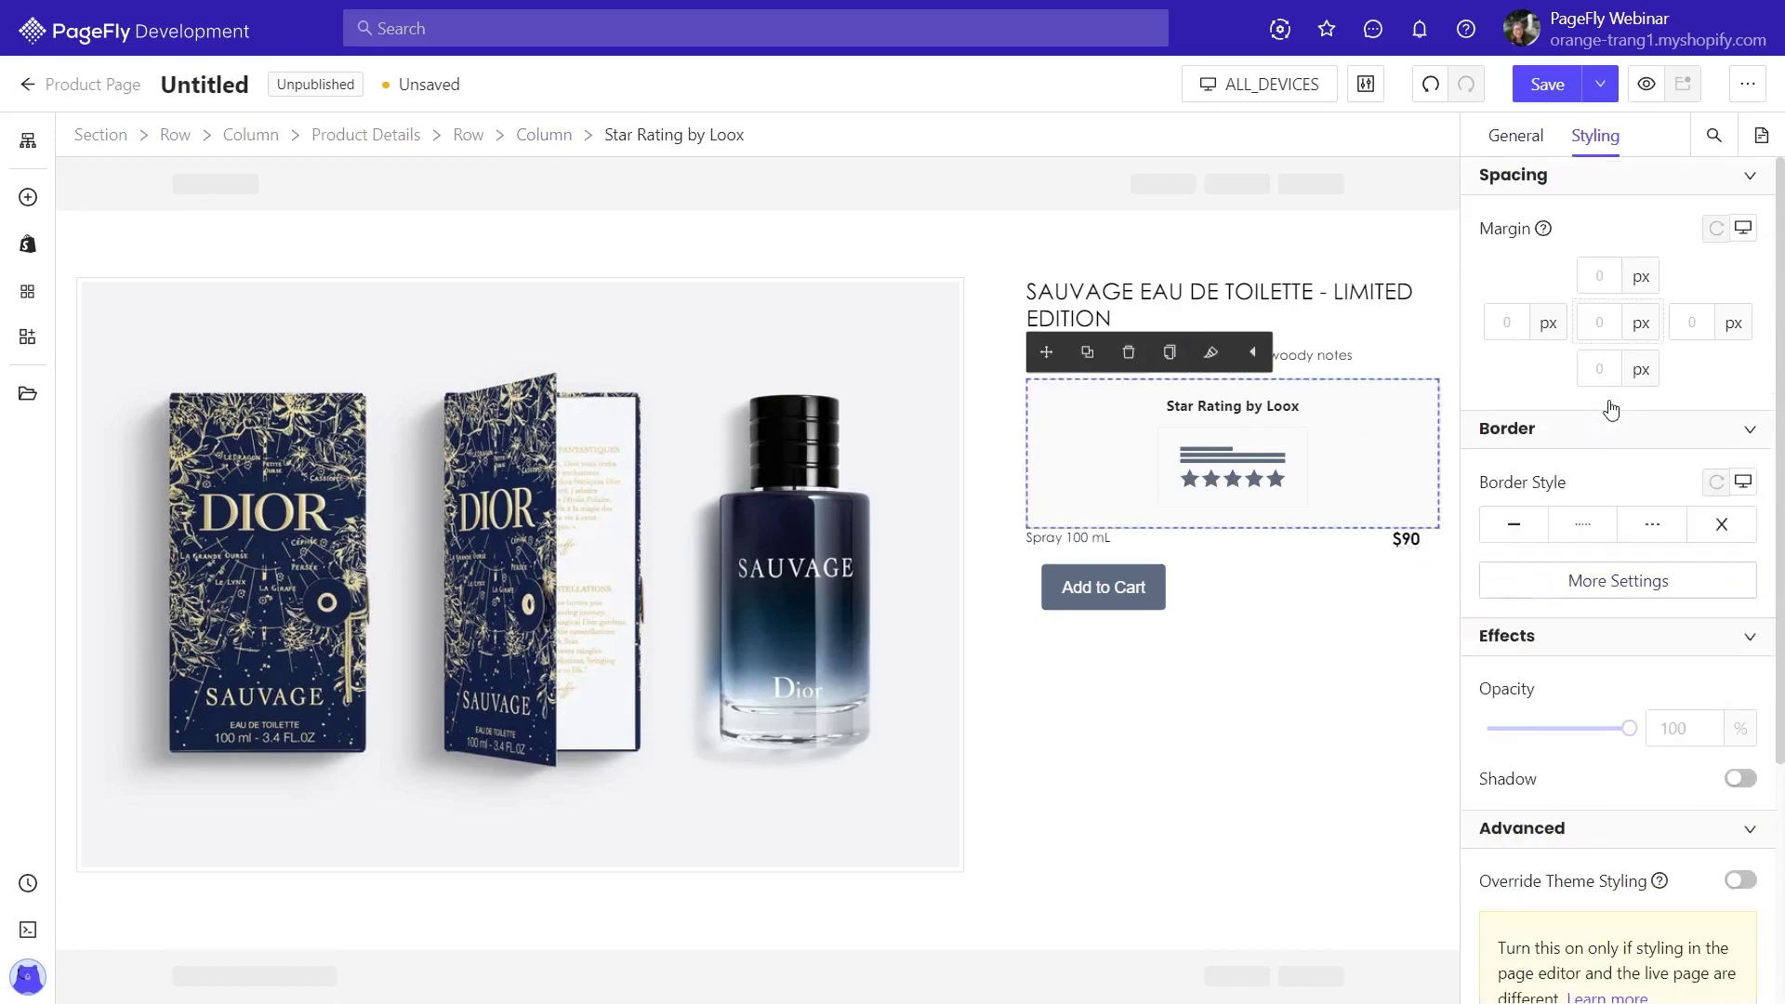
pyautogui.write('20')
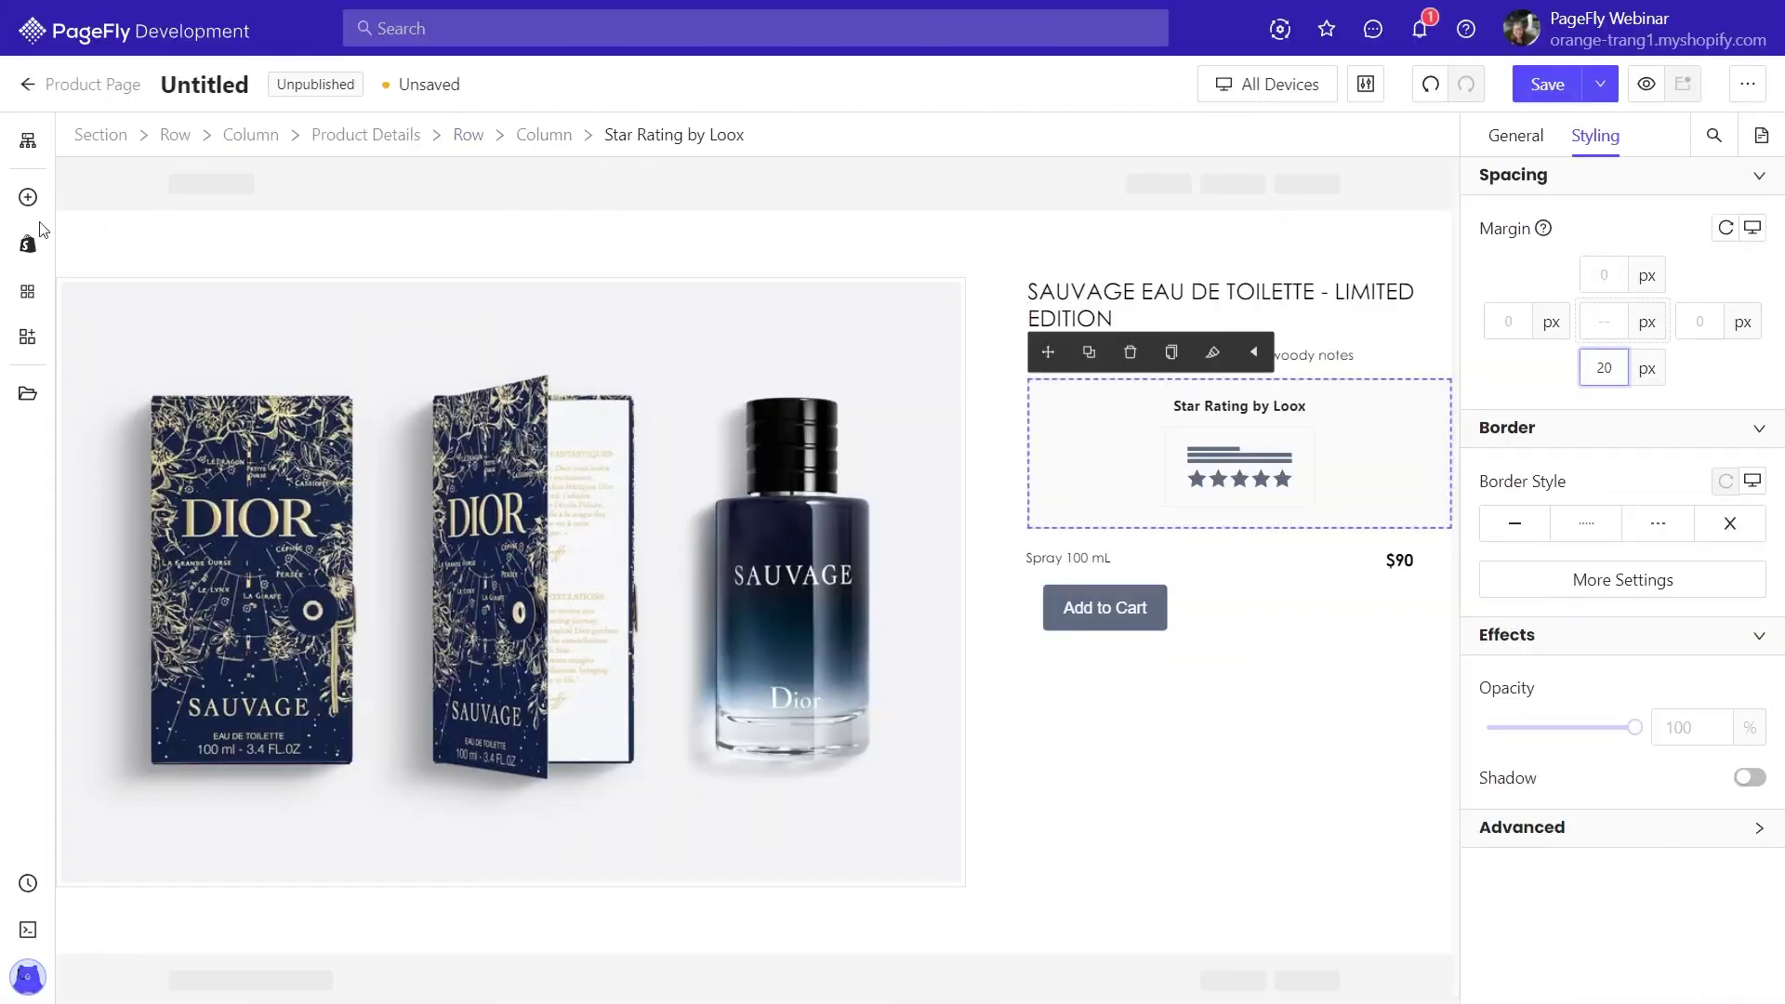
# Add a paragraph below the Add to Cart button reading "Complimentary ground shipping on all orders."
pyautogui.click(29, 198)
pyautogui.moveTo(449, 186); pyautogui.dragTo(1095, 660)
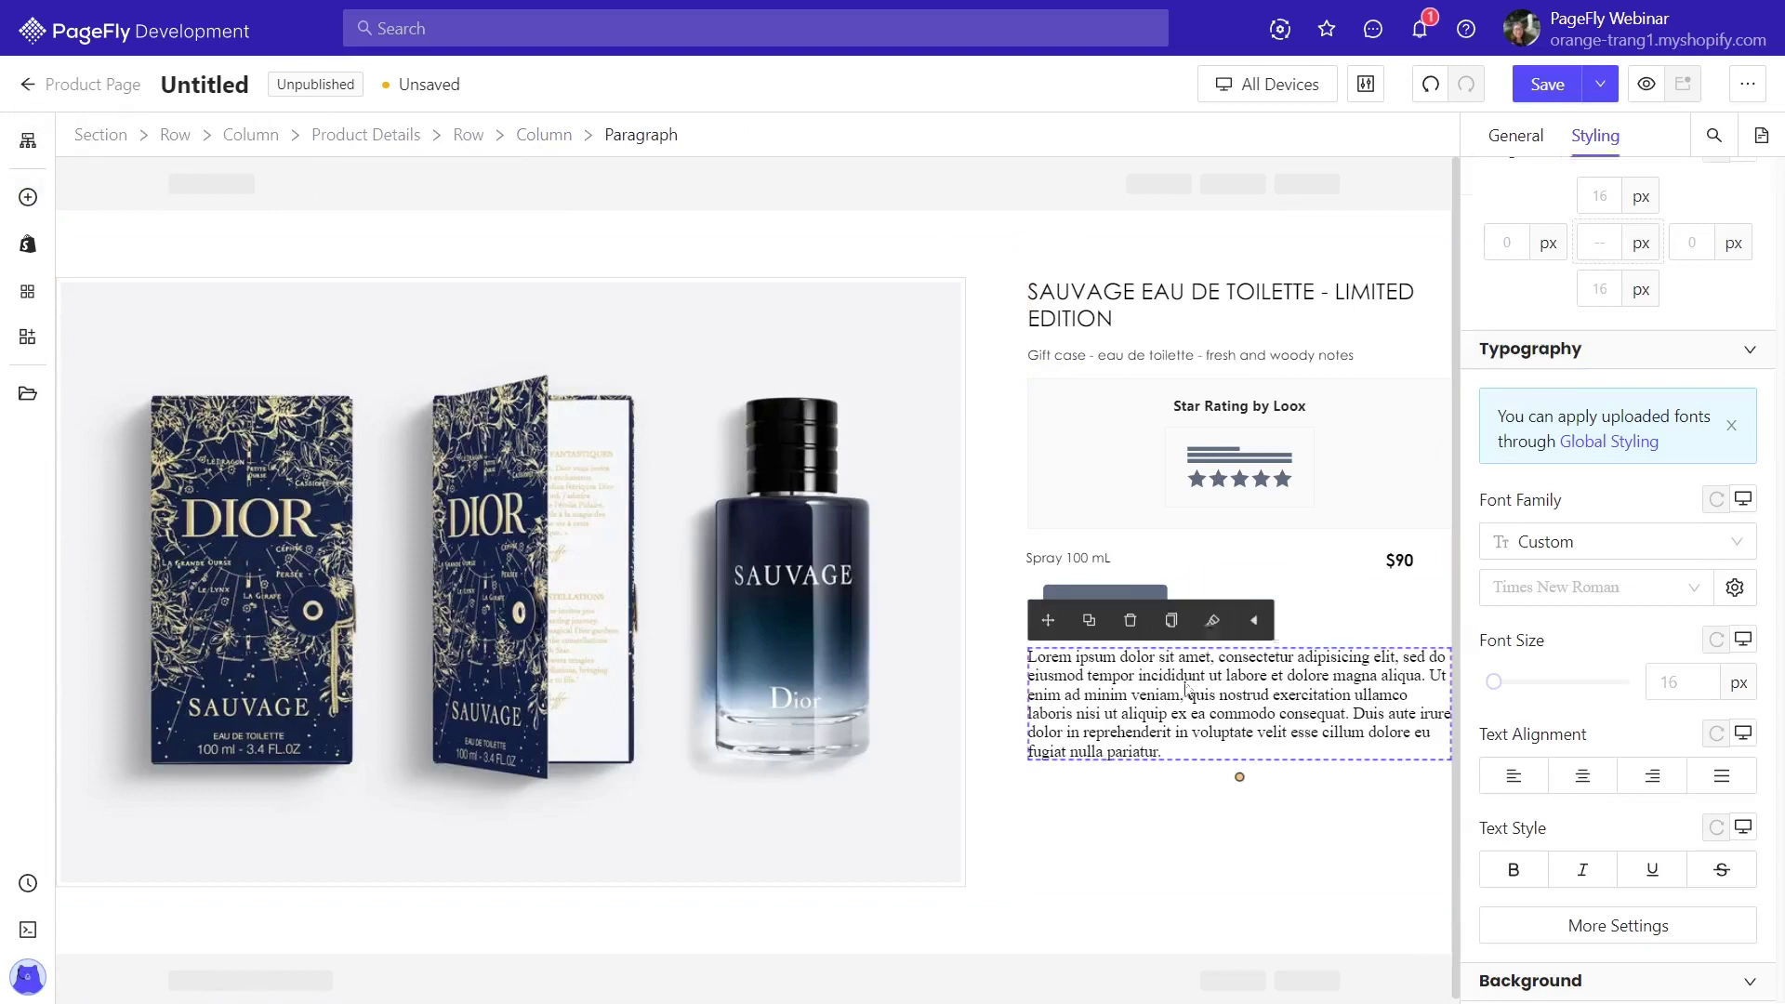
pyautogui.click(1515, 136)
pyautogui.hotkey('ctrl', 'a')
pyautogui.write('Complimentary ground shipping on all orders.')
# Style the shipping paragraph with rgb(117, 117, 117) text in Century Gothic at 13 px, center-aligned
pyautogui.click(1595, 136)
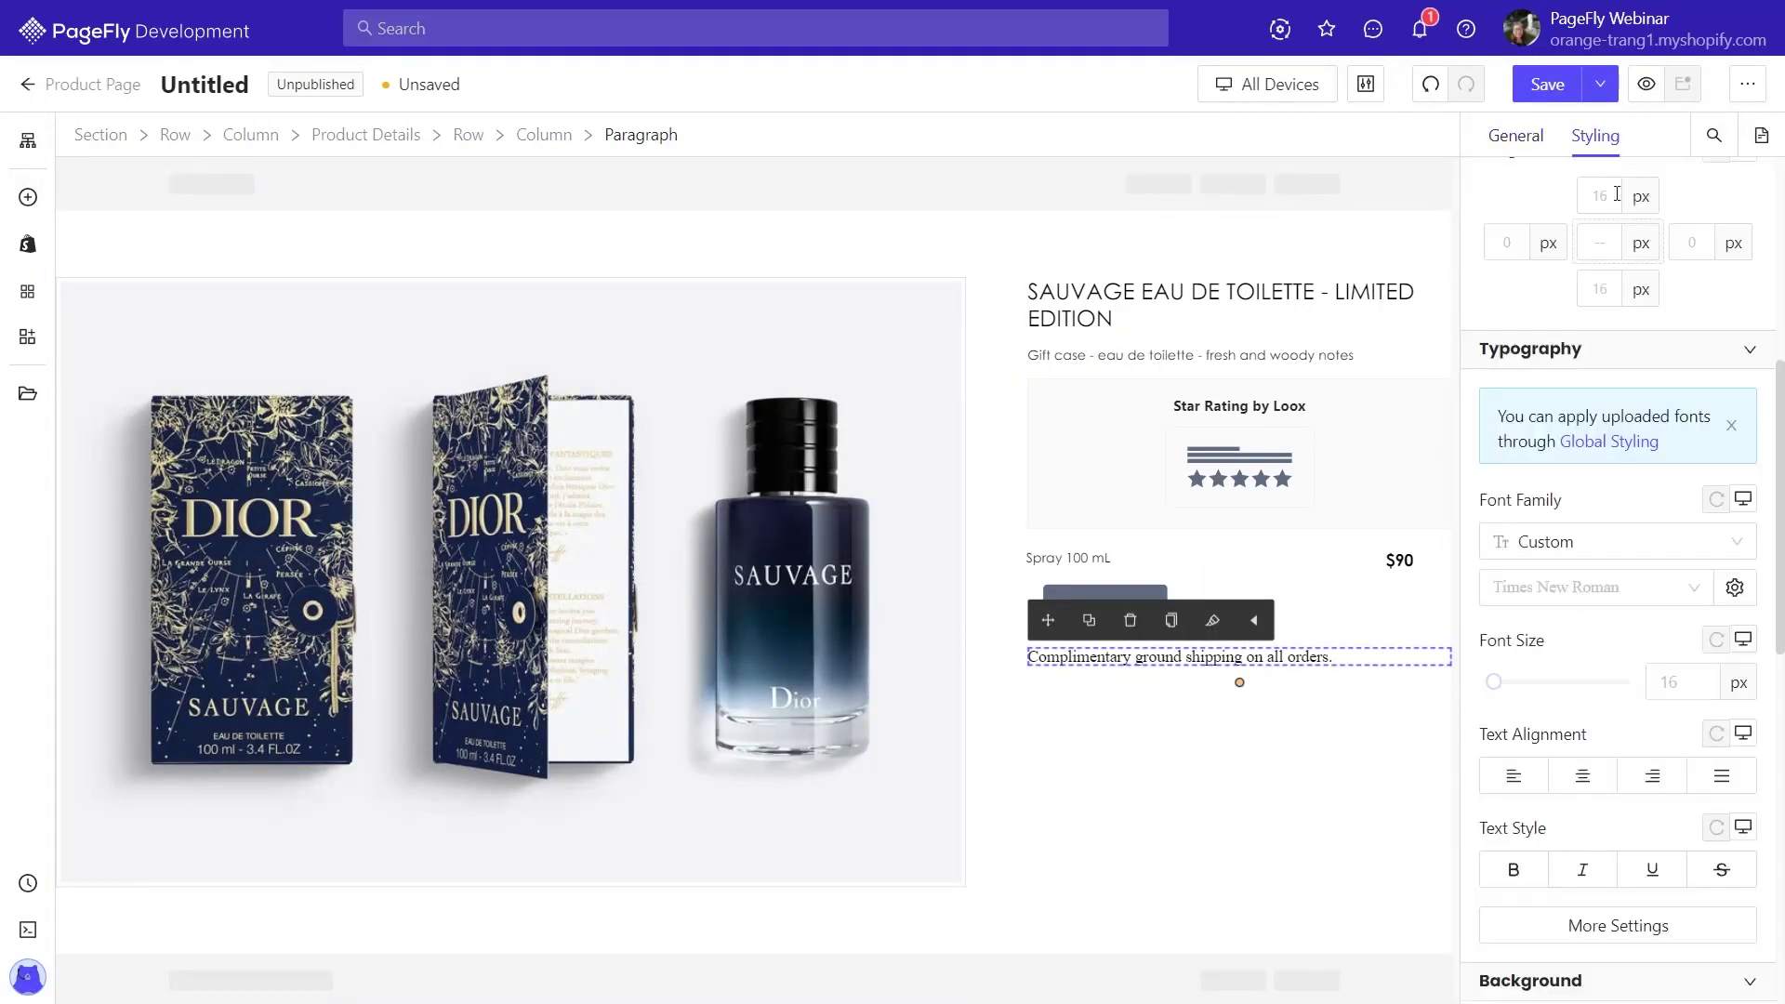
pyautogui.click(1737, 432)
pyautogui.click(1217, 391)
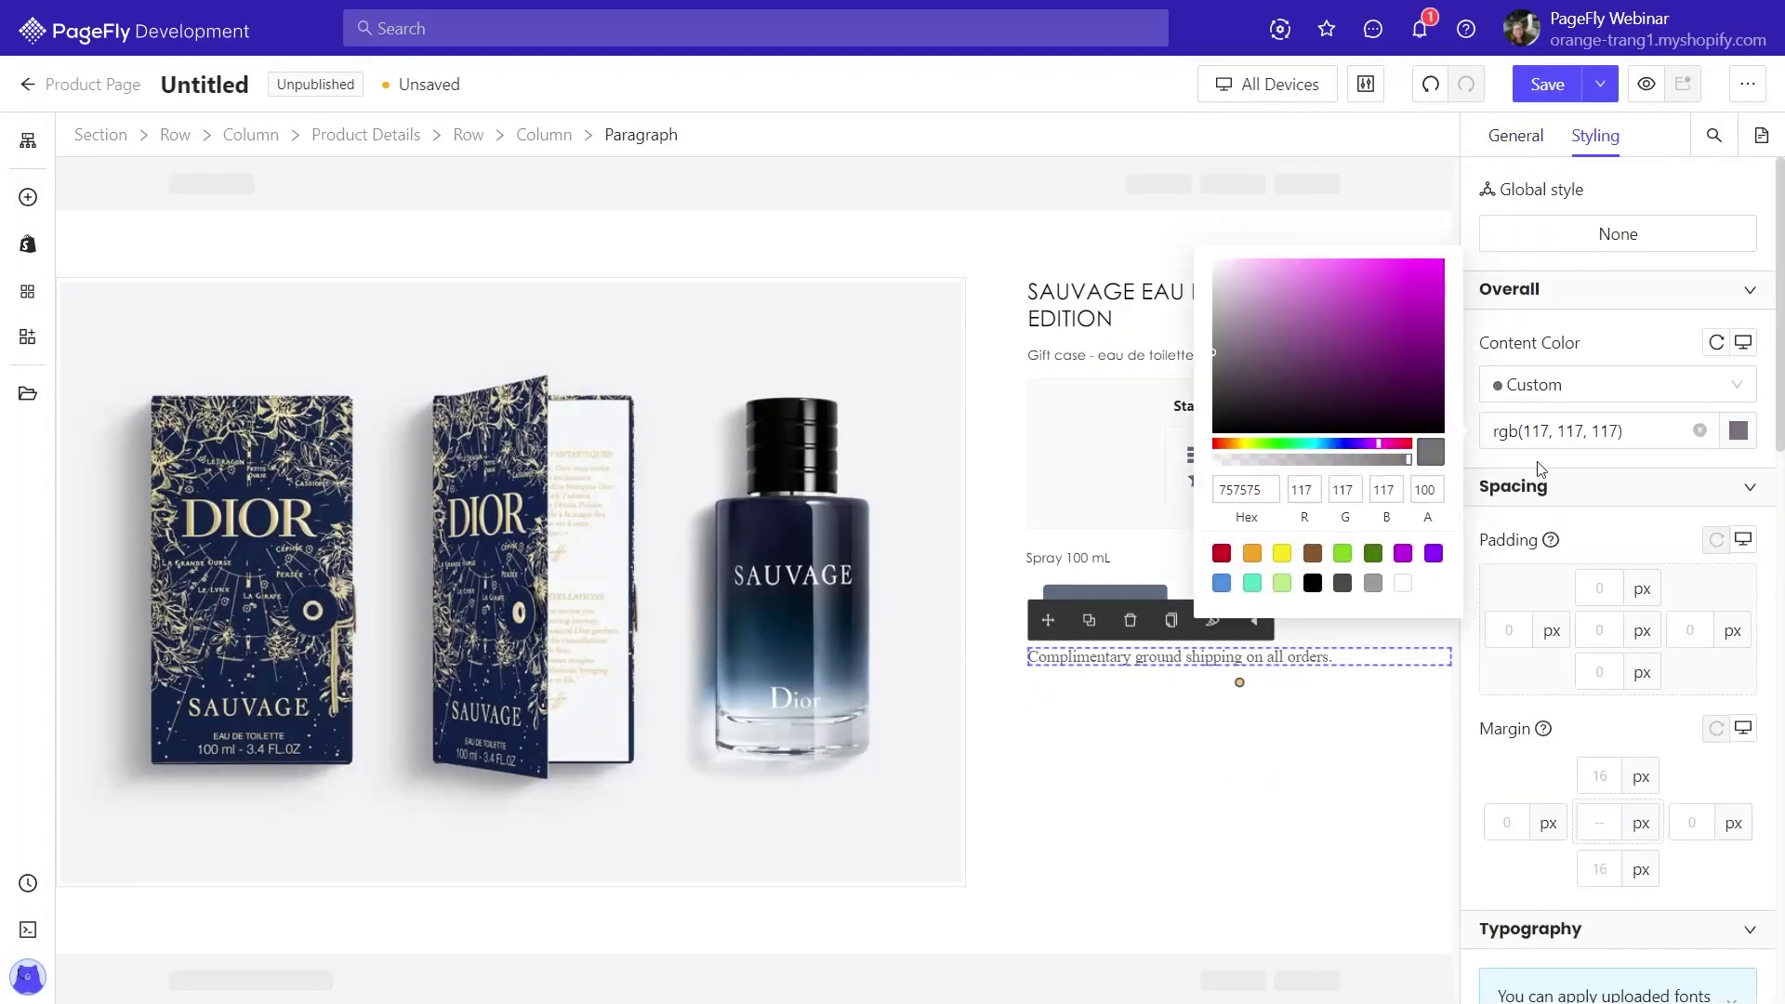
pyautogui.scroll(-4, 1573, 505)
pyautogui.click(1594, 773)
pyautogui.click(1571, 615)
pyautogui.scroll(-3, 1580, 650)
pyautogui.click(1680, 712)
pyautogui.write('13')
pyautogui.click(1582, 805)
pyautogui.click(1619, 956)
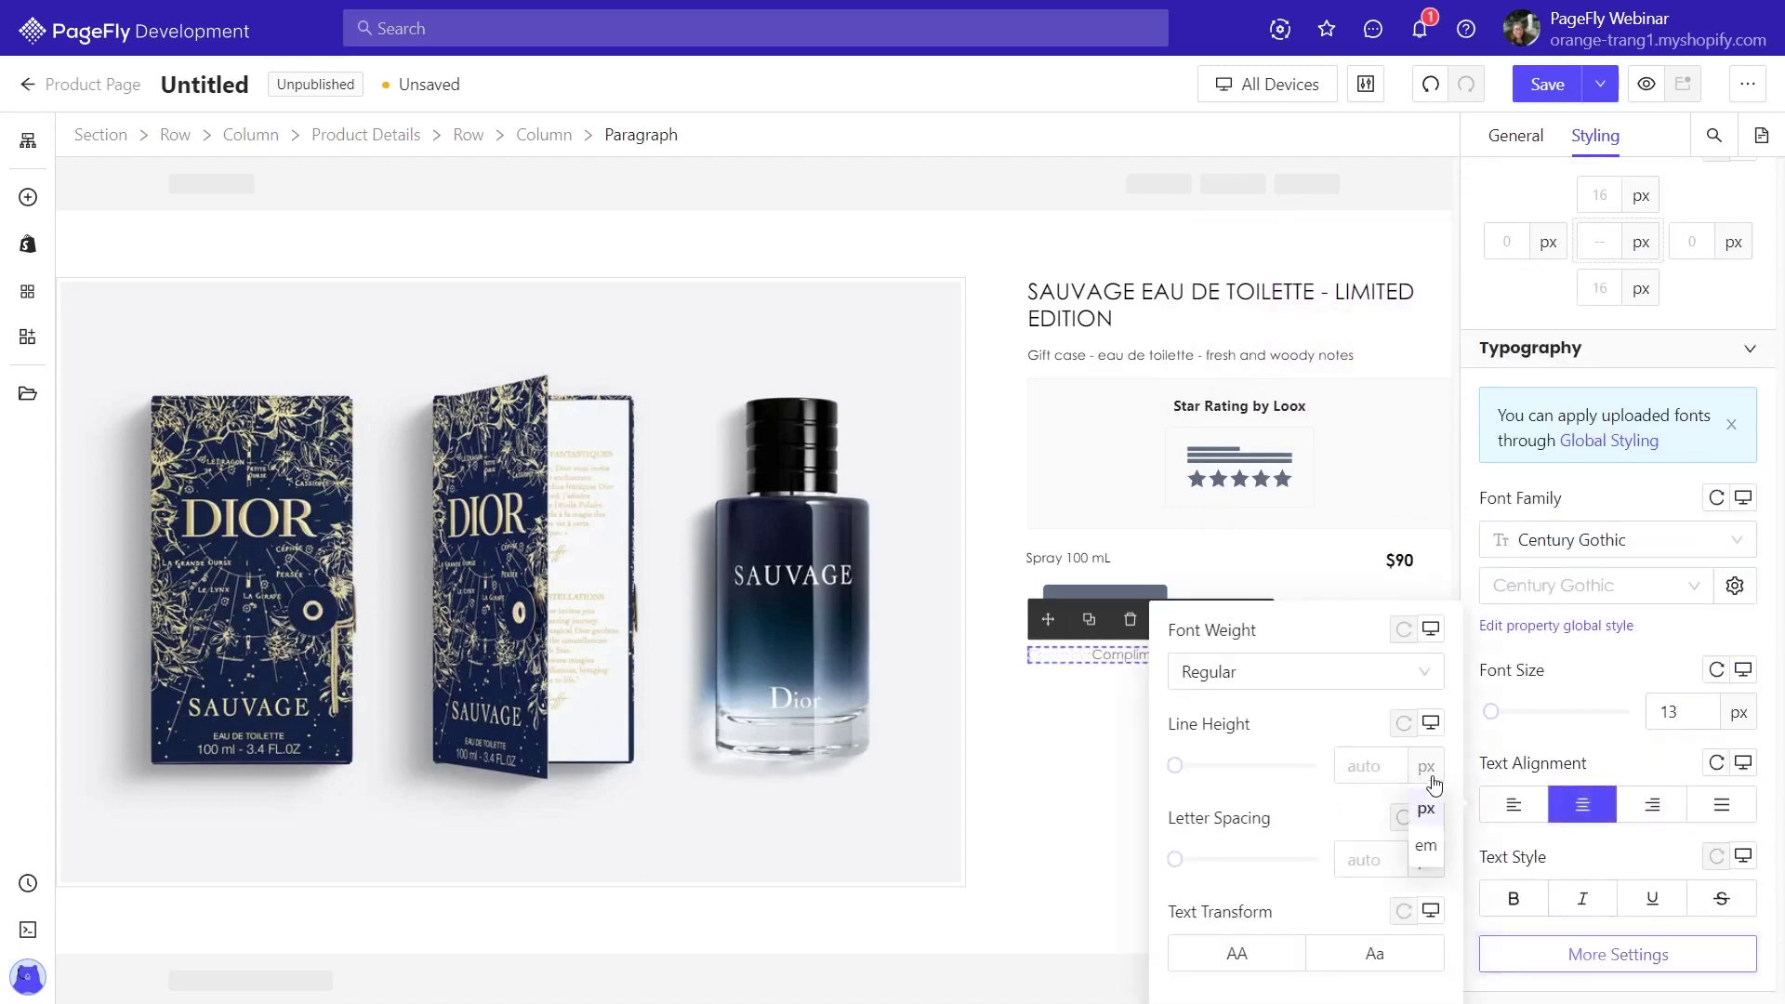
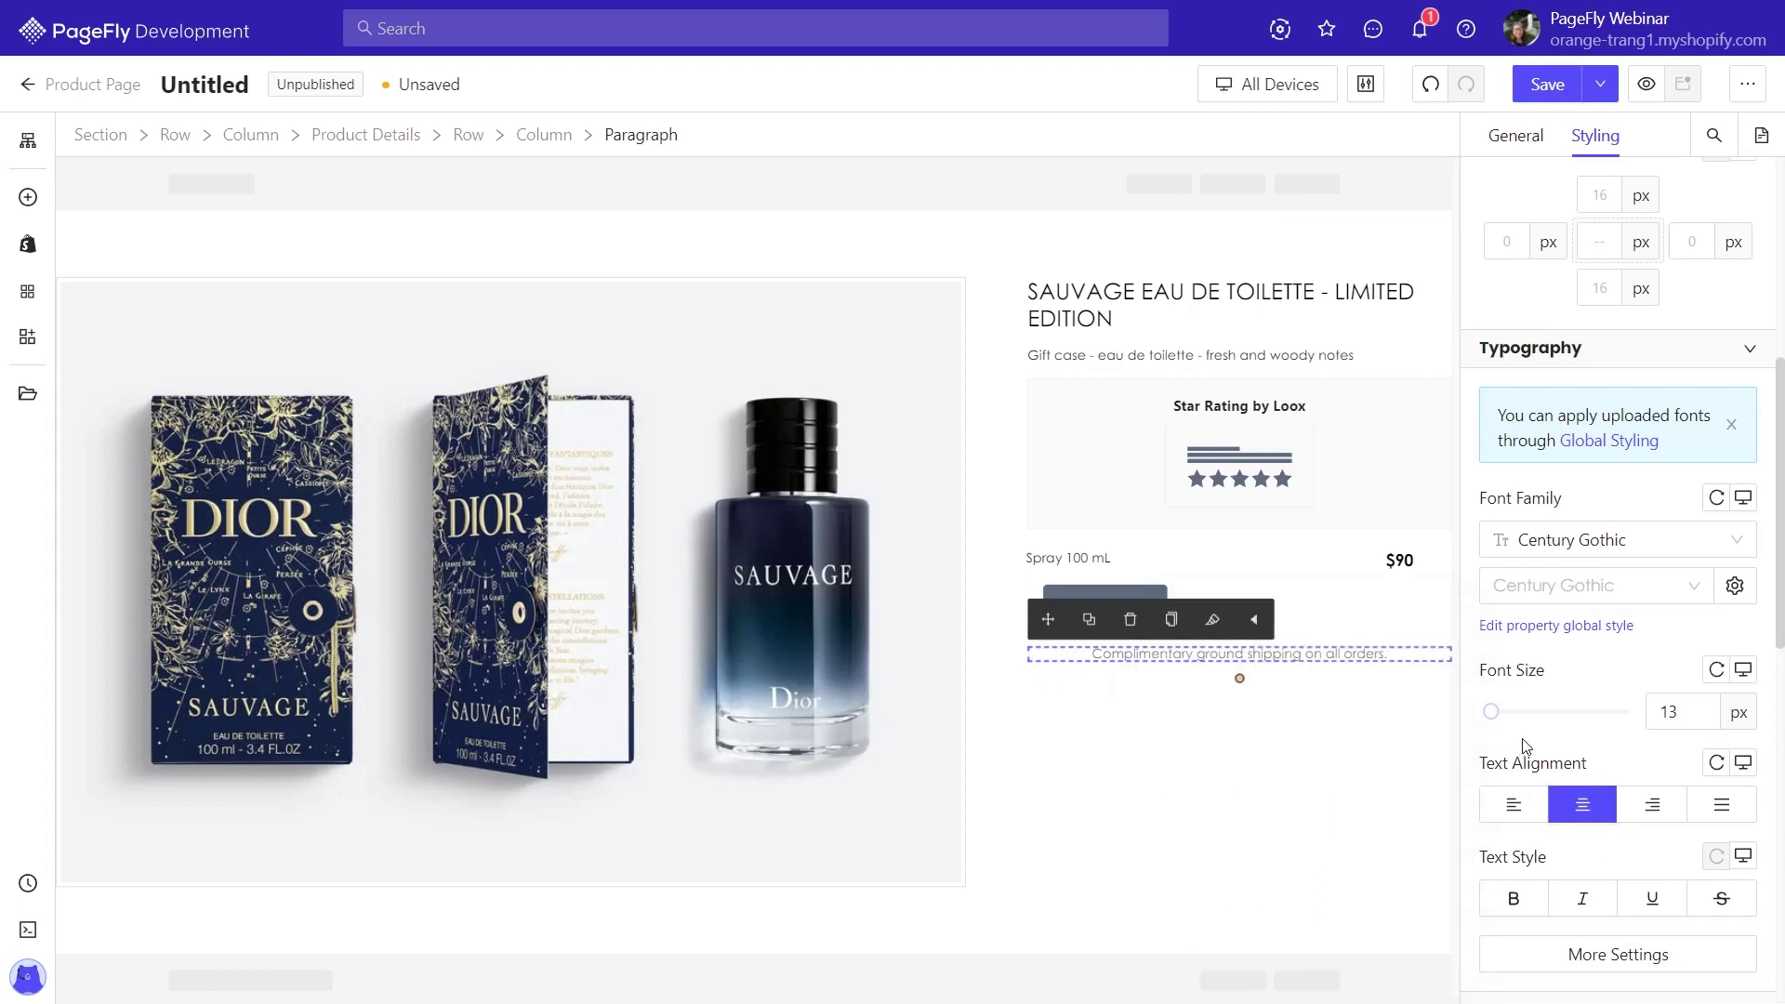
# Move the Add to Cart button out of its block to below the shipping paragraph and delete the leftover block
pyautogui.click(1126, 586)
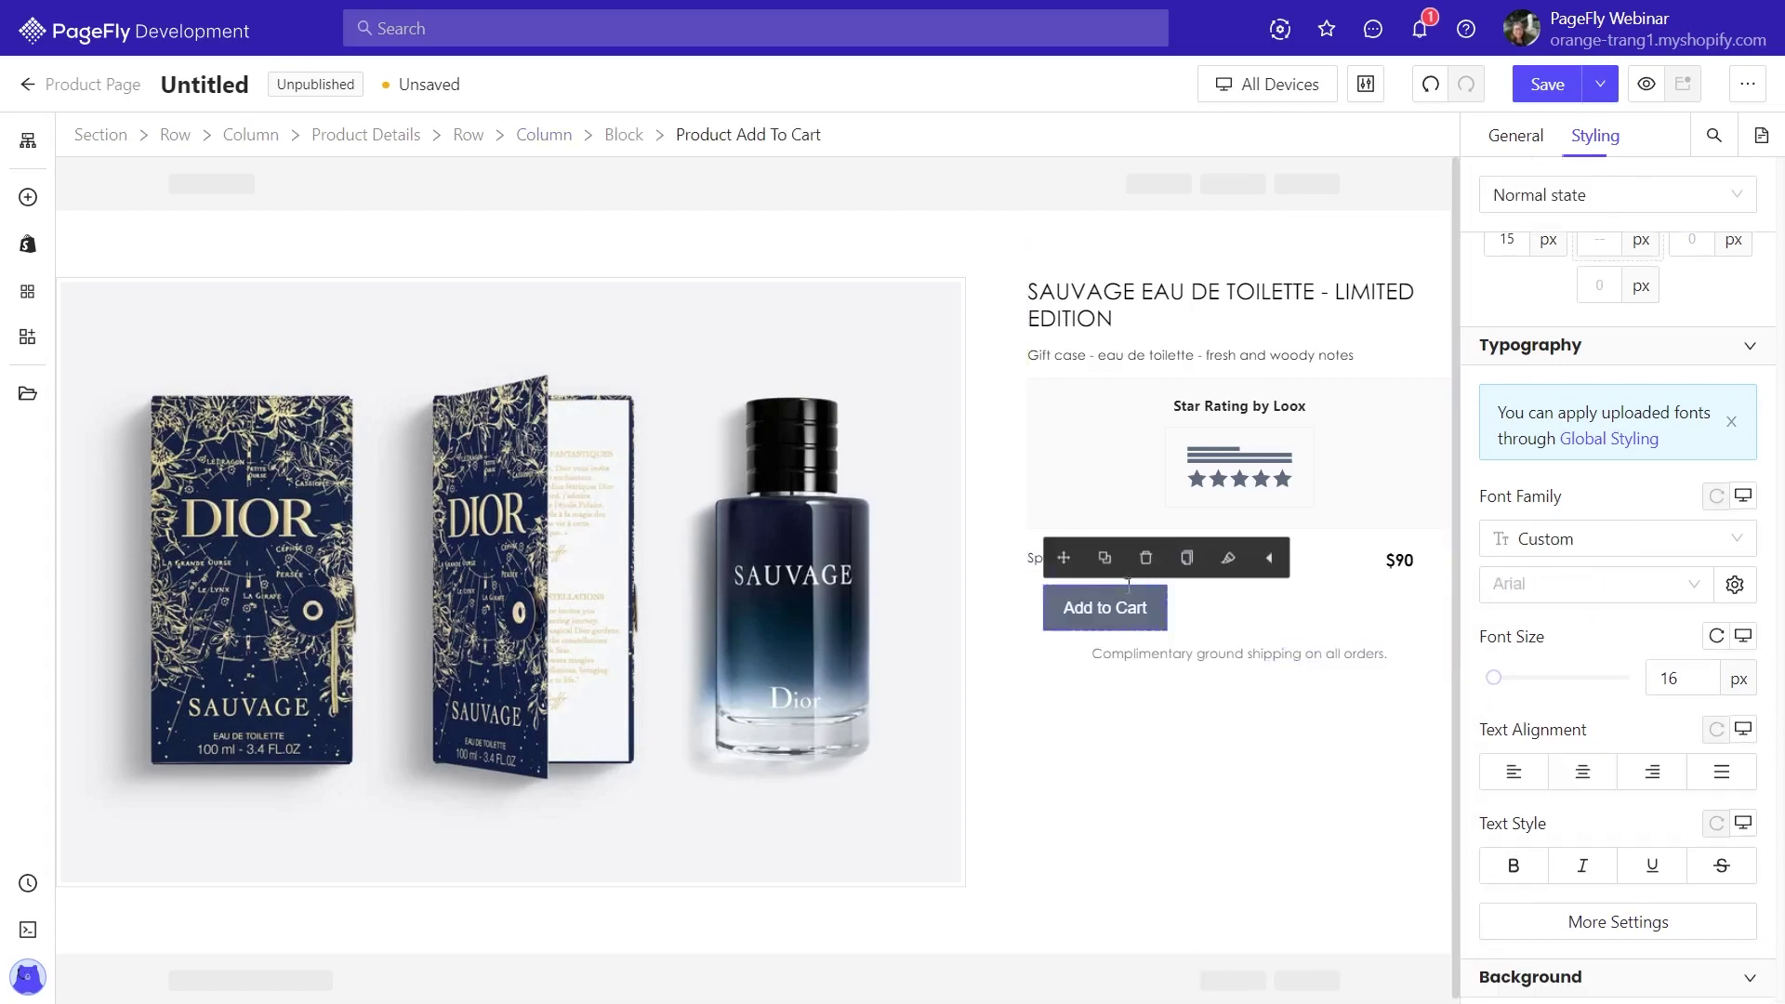
pyautogui.moveTo(1070, 557); pyautogui.dragTo(1121, 666)
pyautogui.click(1239, 629)
pyautogui.press('Delete')
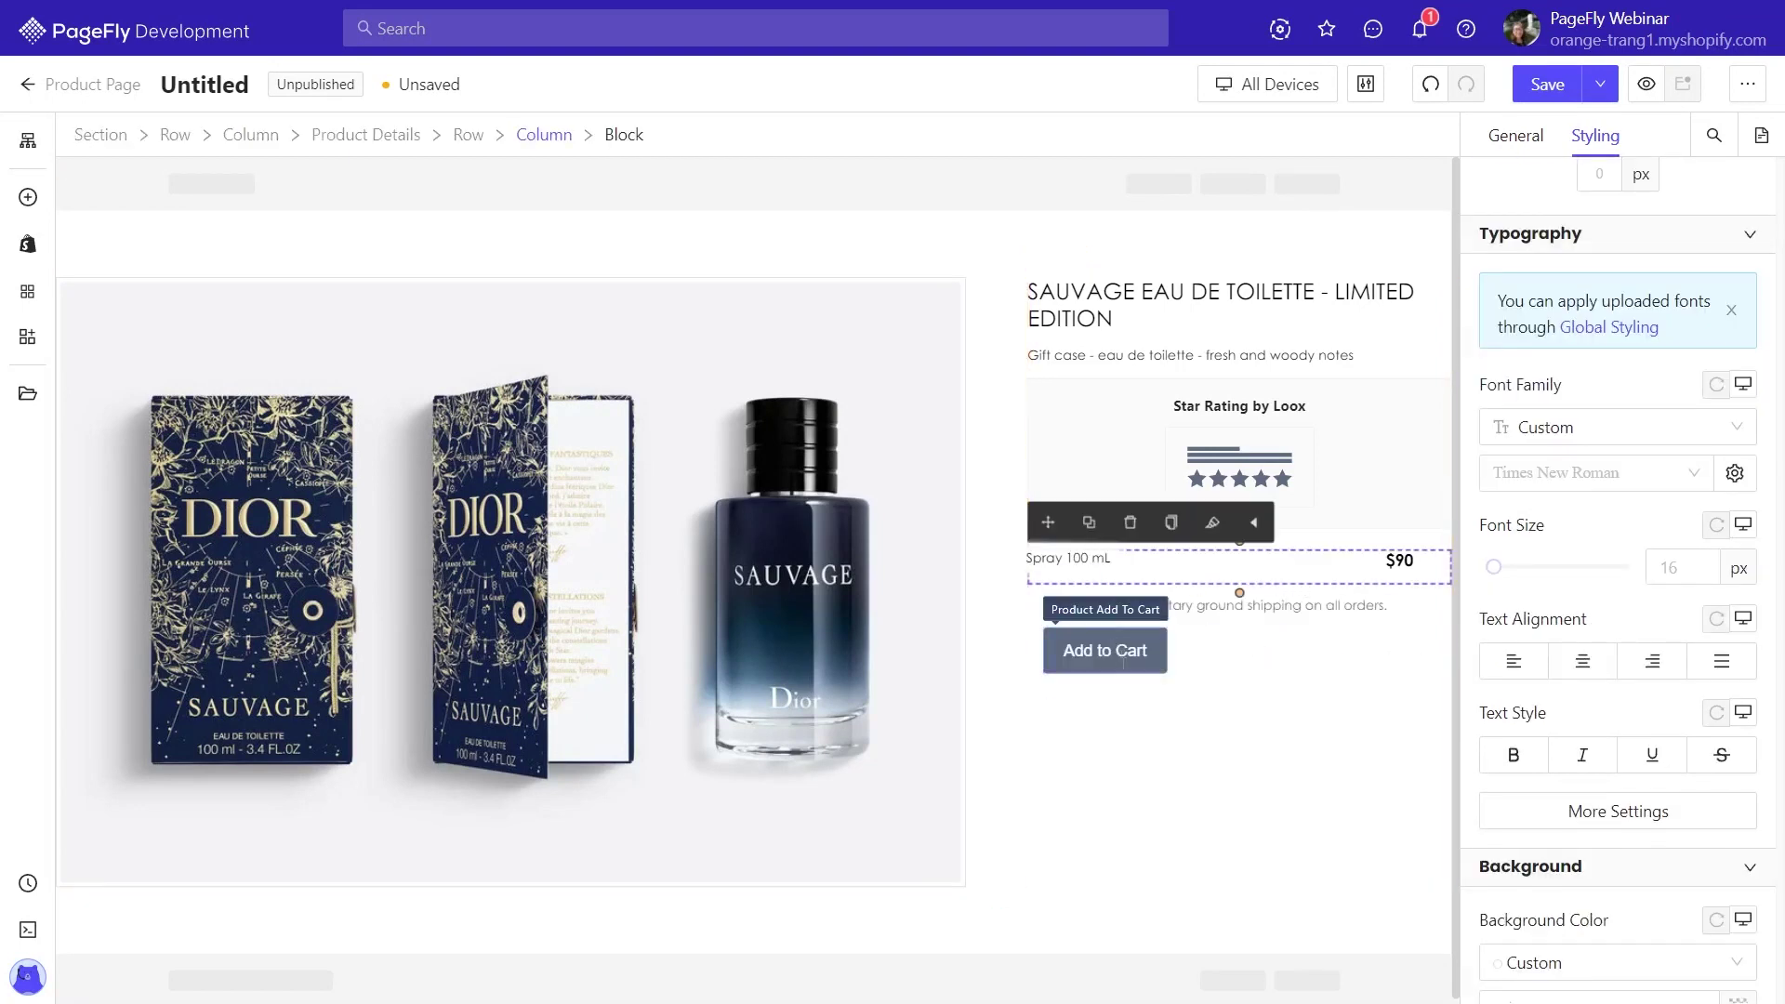
# Change the Add to Cart button's text to SHOP and enable full width for it
pyautogui.click(1123, 662)
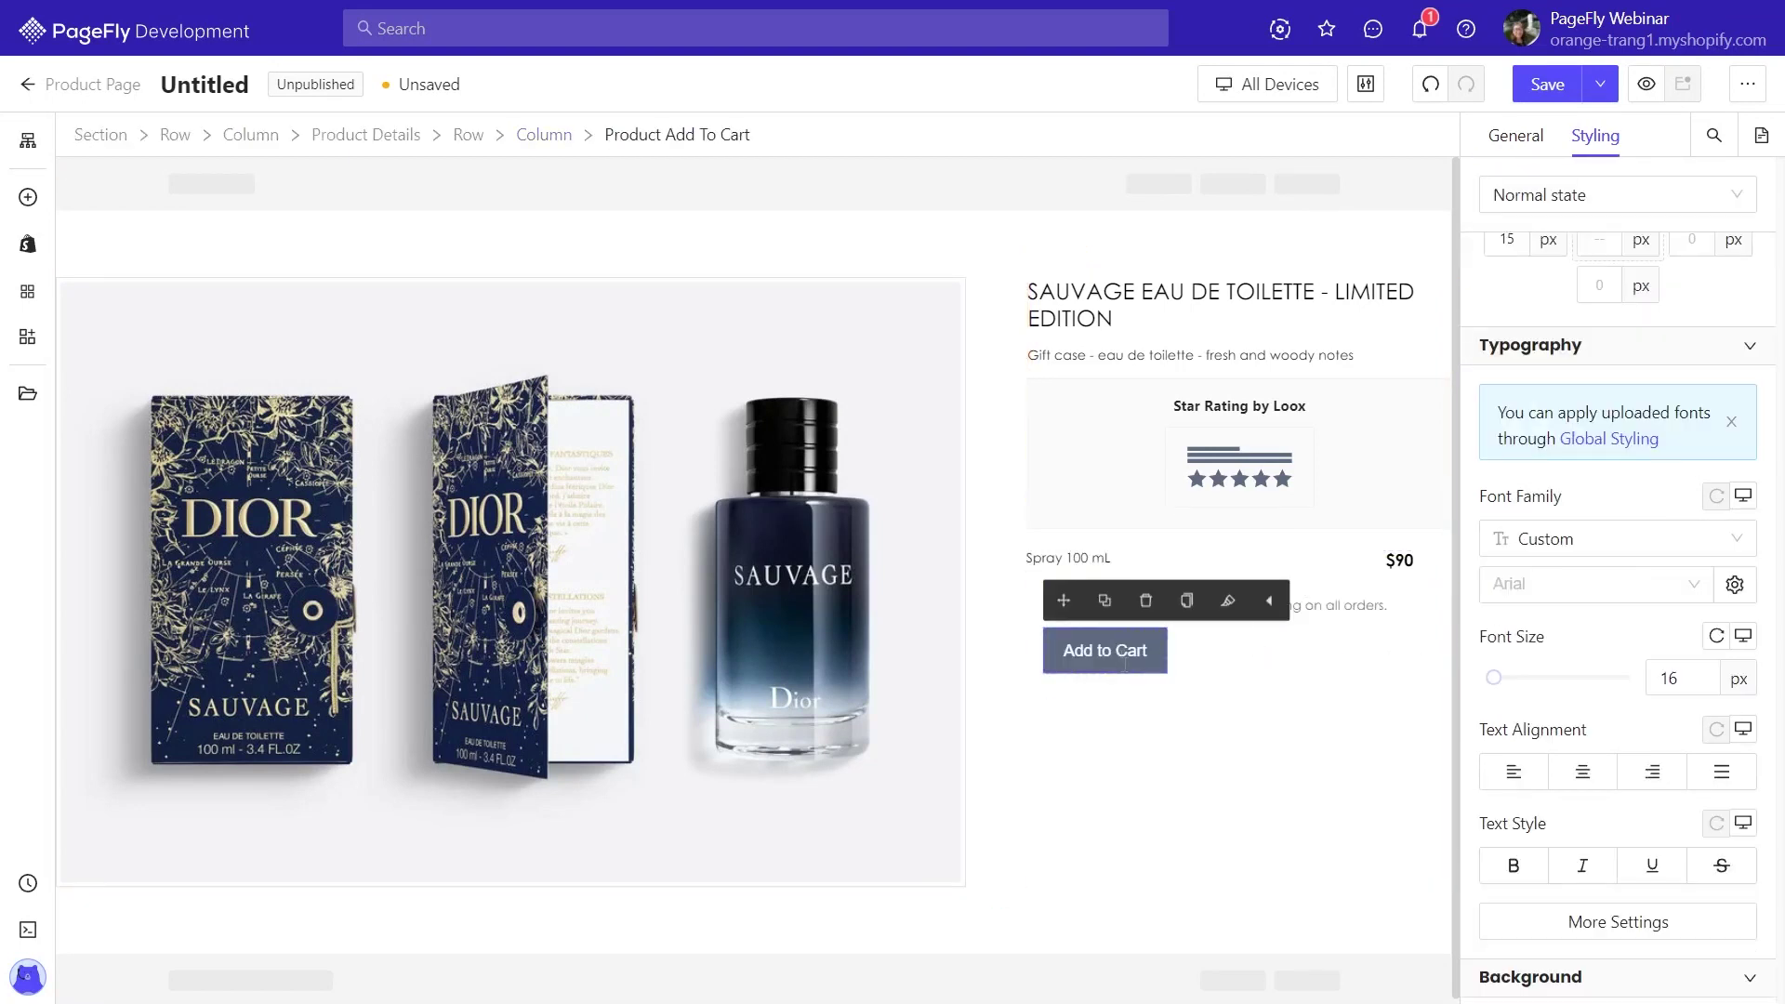
pyautogui.click(1515, 136)
pyautogui.scroll(2, 1586, 291)
pyautogui.tripleClick(1580, 483)
pyautogui.write('SHOP')
pyautogui.scroll(-1, 1650, 737)
pyautogui.click(1548, 734)
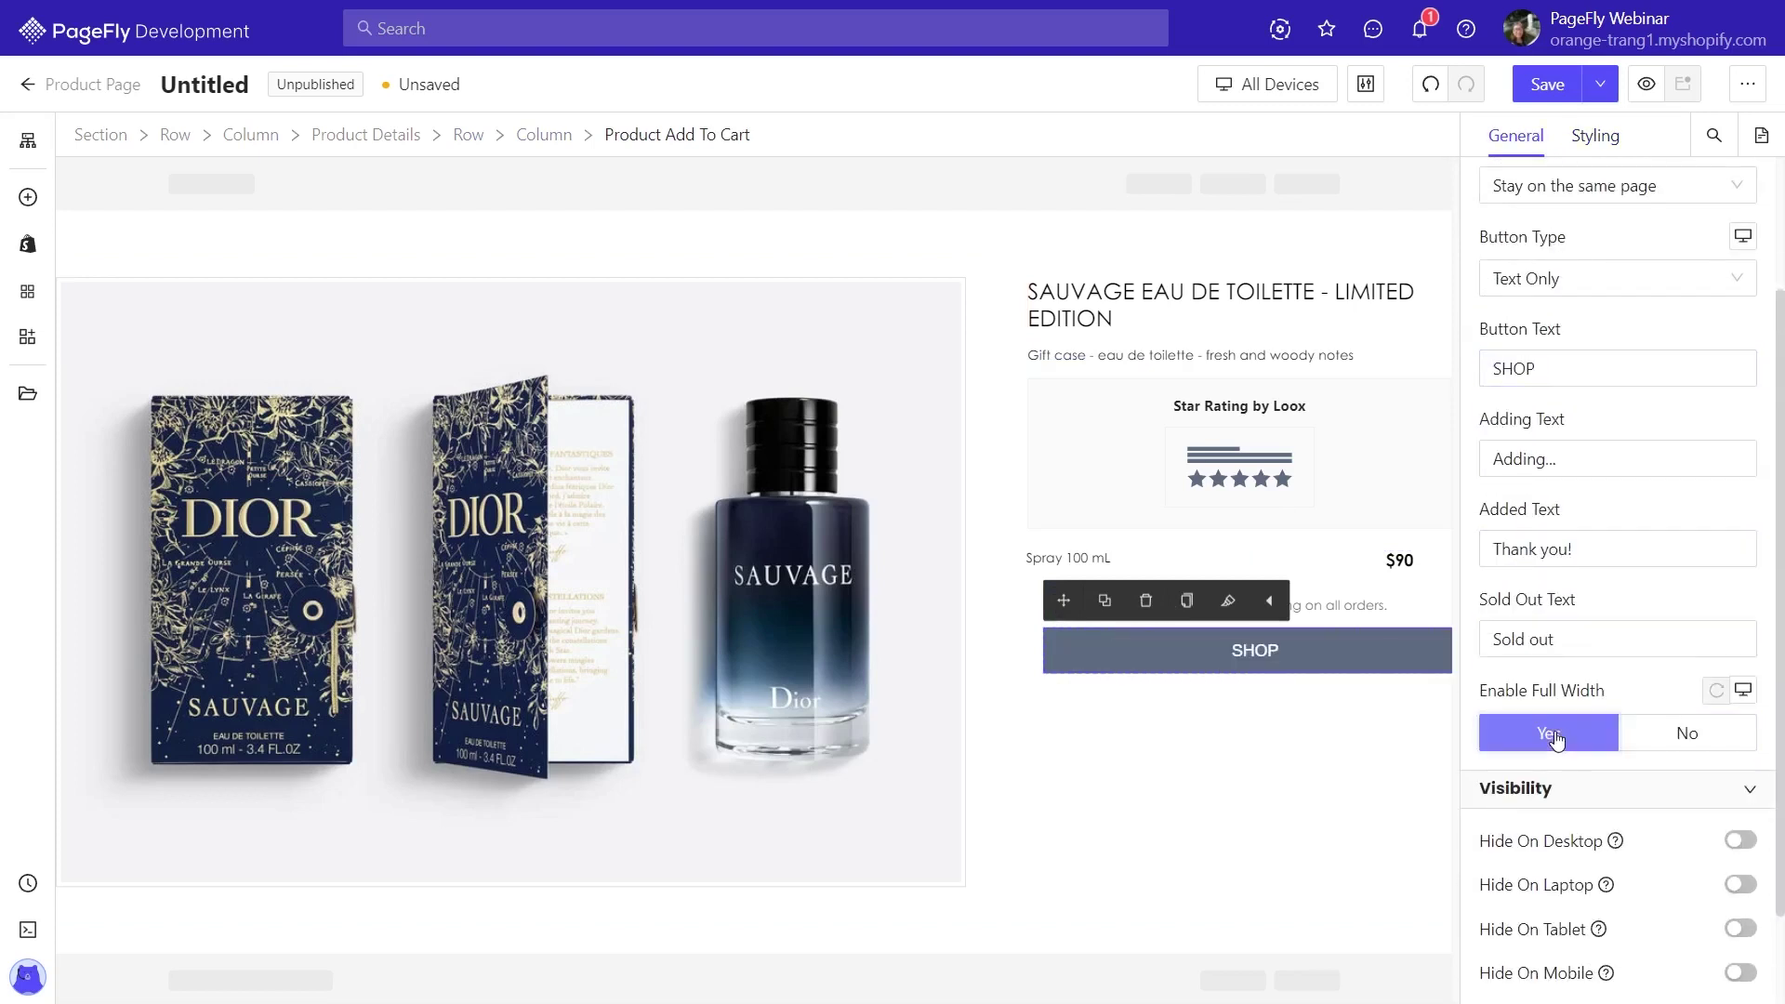
# Set the SHOP button's top and bottom padding to 20 px, its left margin to 0 px and bottom margin to 10 px
pyautogui.click(1596, 135)
pyautogui.click(1612, 482)
pyautogui.write('20')
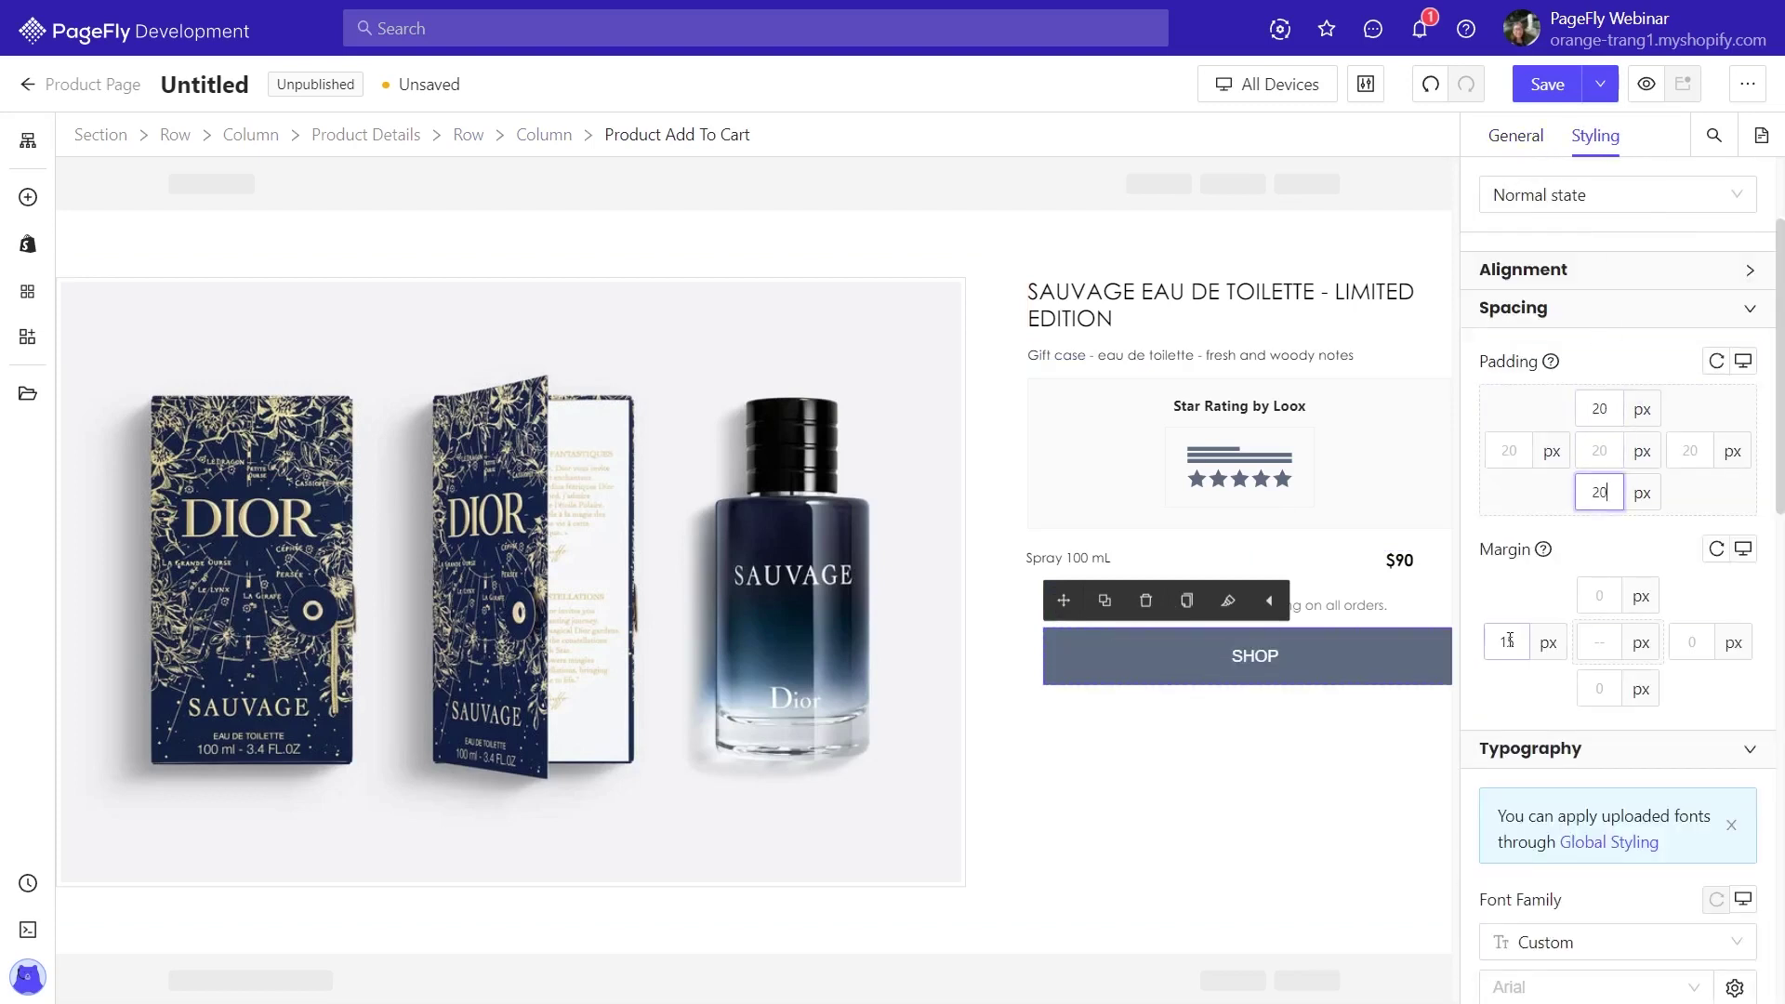
pyautogui.doubleClick(1506, 641)
pyautogui.write('0')
pyautogui.click(1611, 688)
pyautogui.write('10')
# Set the SHOP button's font to Century Gothic at 12 px
pyautogui.scroll(-2, 1673, 632)
pyautogui.click(1566, 824)
pyautogui.click(1580, 666)
pyautogui.scroll(-3, 1650, 837)
pyautogui.doubleClick(1649, 770)
pyautogui.write('12')
# Give the SHOP button a black background and fully rounded corners through its border radius
pyautogui.scroll(-4, 1649, 770)
pyautogui.click(1738, 741)
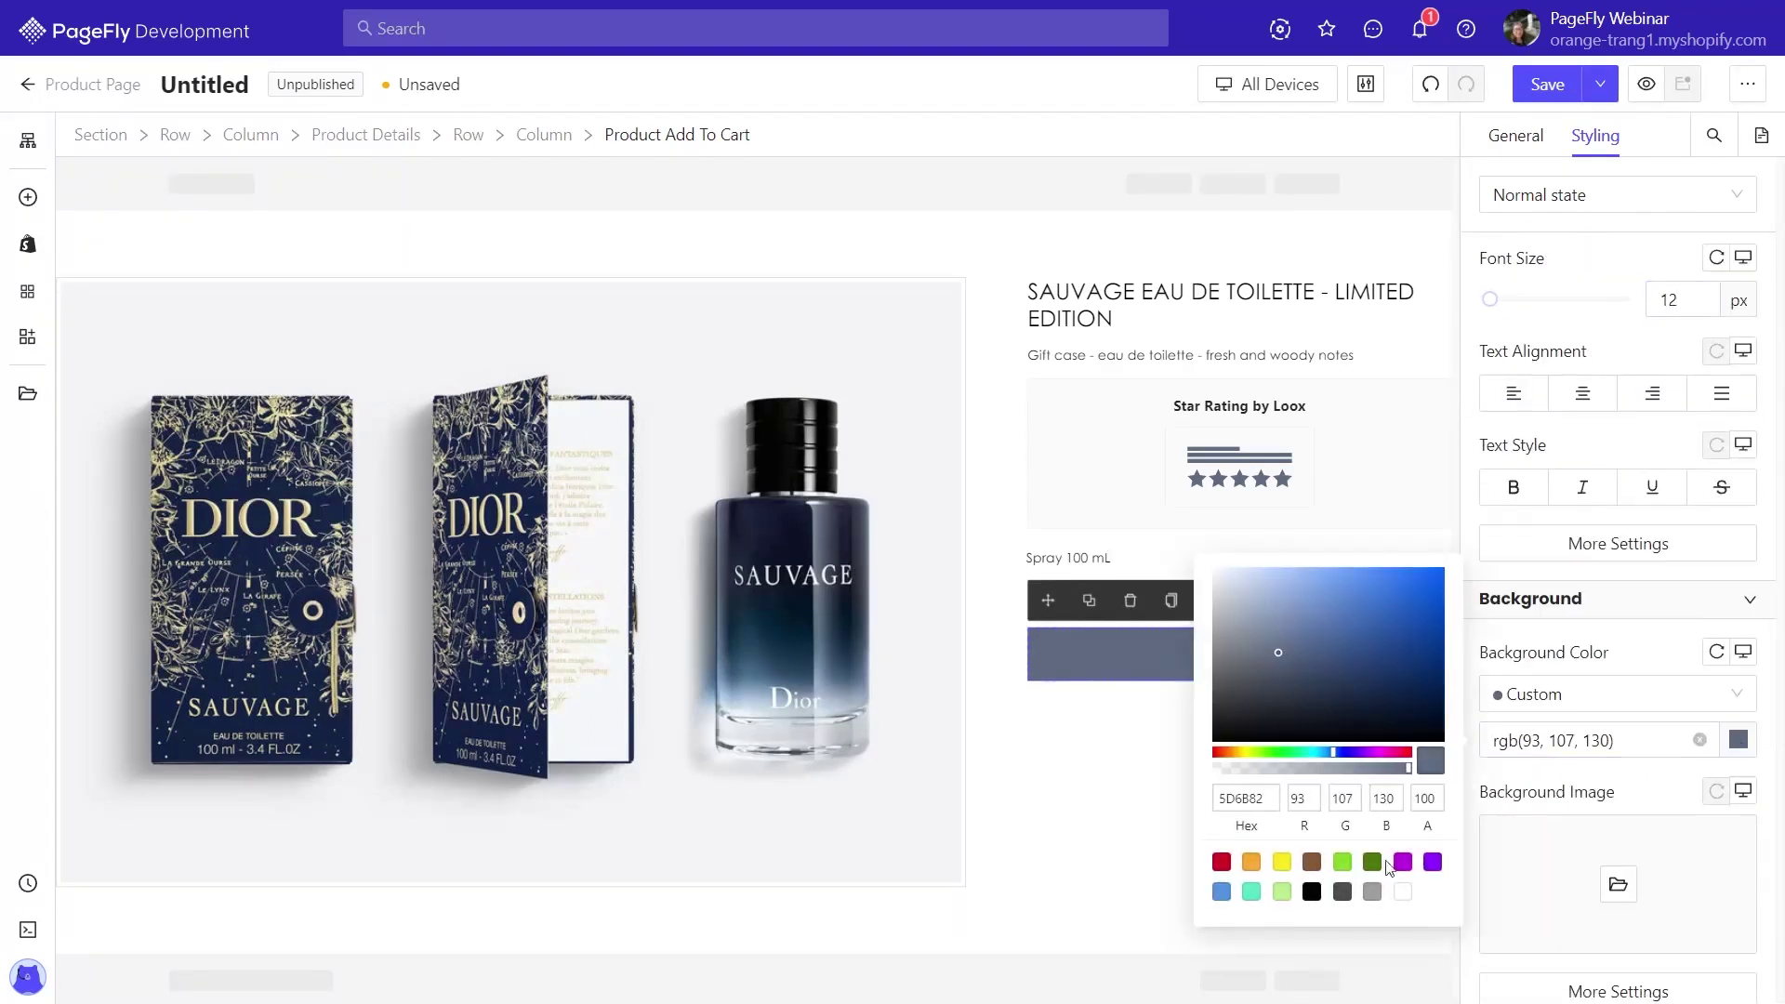
pyautogui.click(1321, 901)
pyautogui.scroll(-3, 1603, 793)
pyautogui.scroll(-3, 1602, 793)
pyautogui.click(1593, 734)
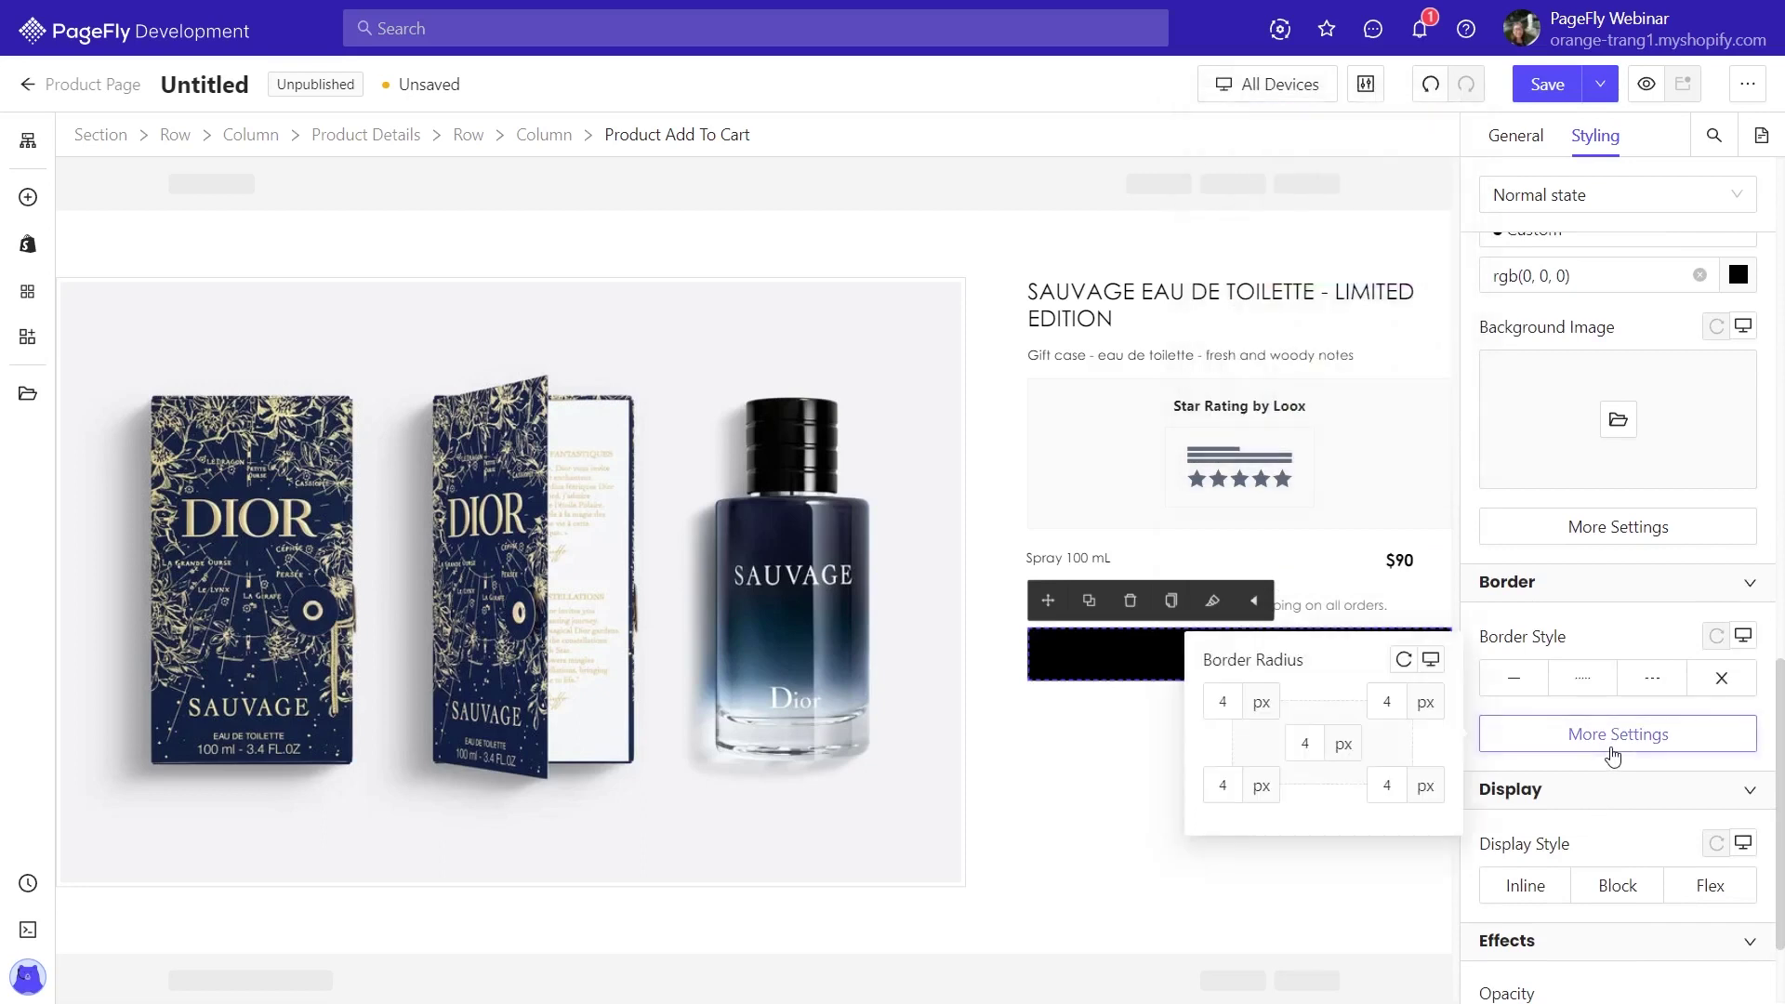
pyautogui.click(1299, 738)
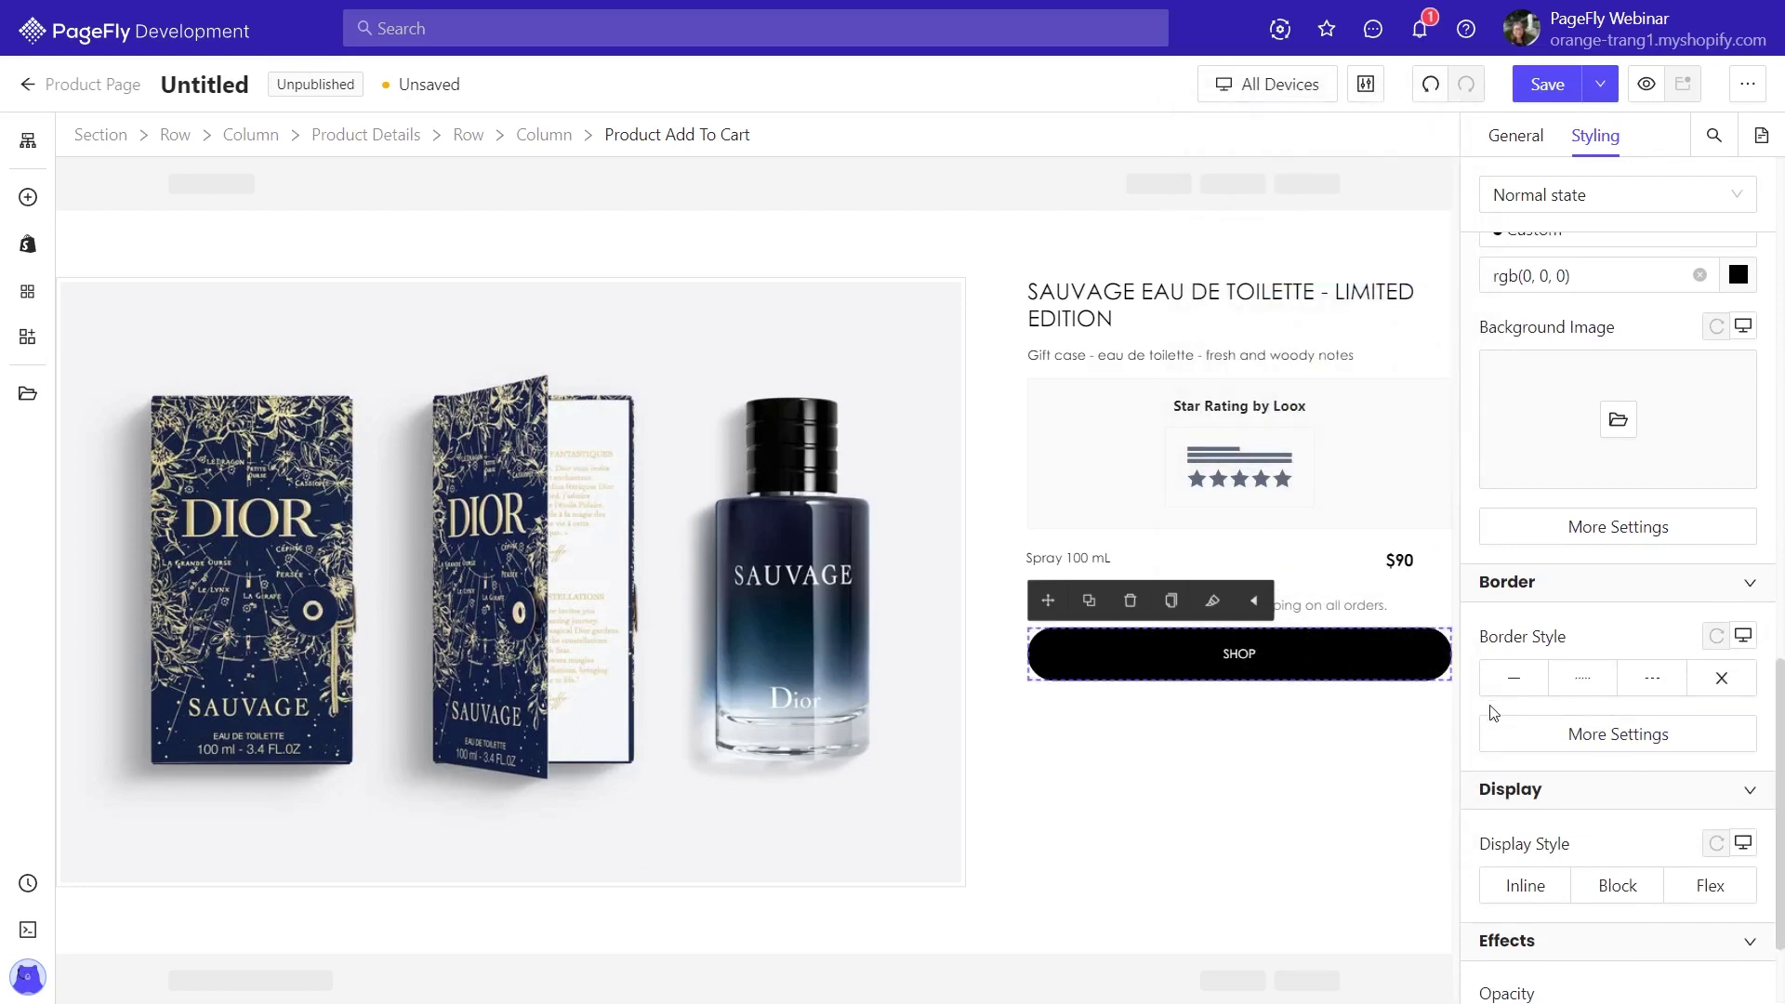
# Add a button element below the SHOP button with the text "Find a boutique"
pyautogui.click(37, 200)
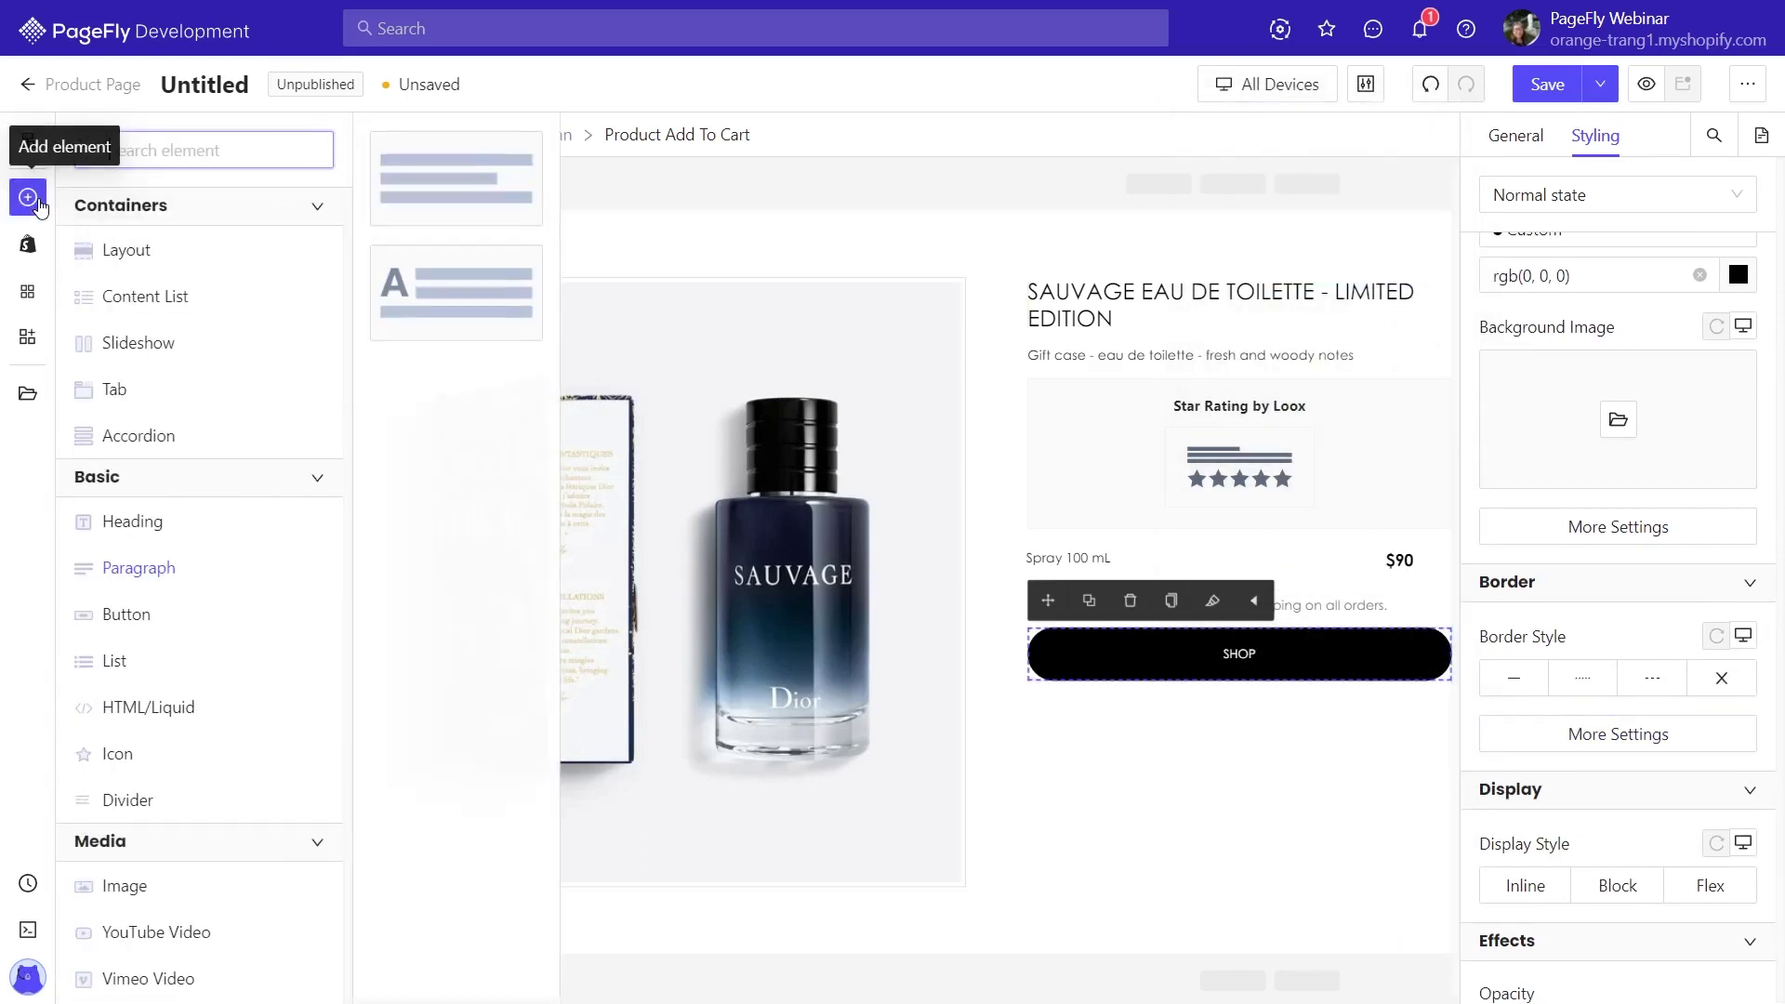
pyautogui.scroll(-3, 177, 595)
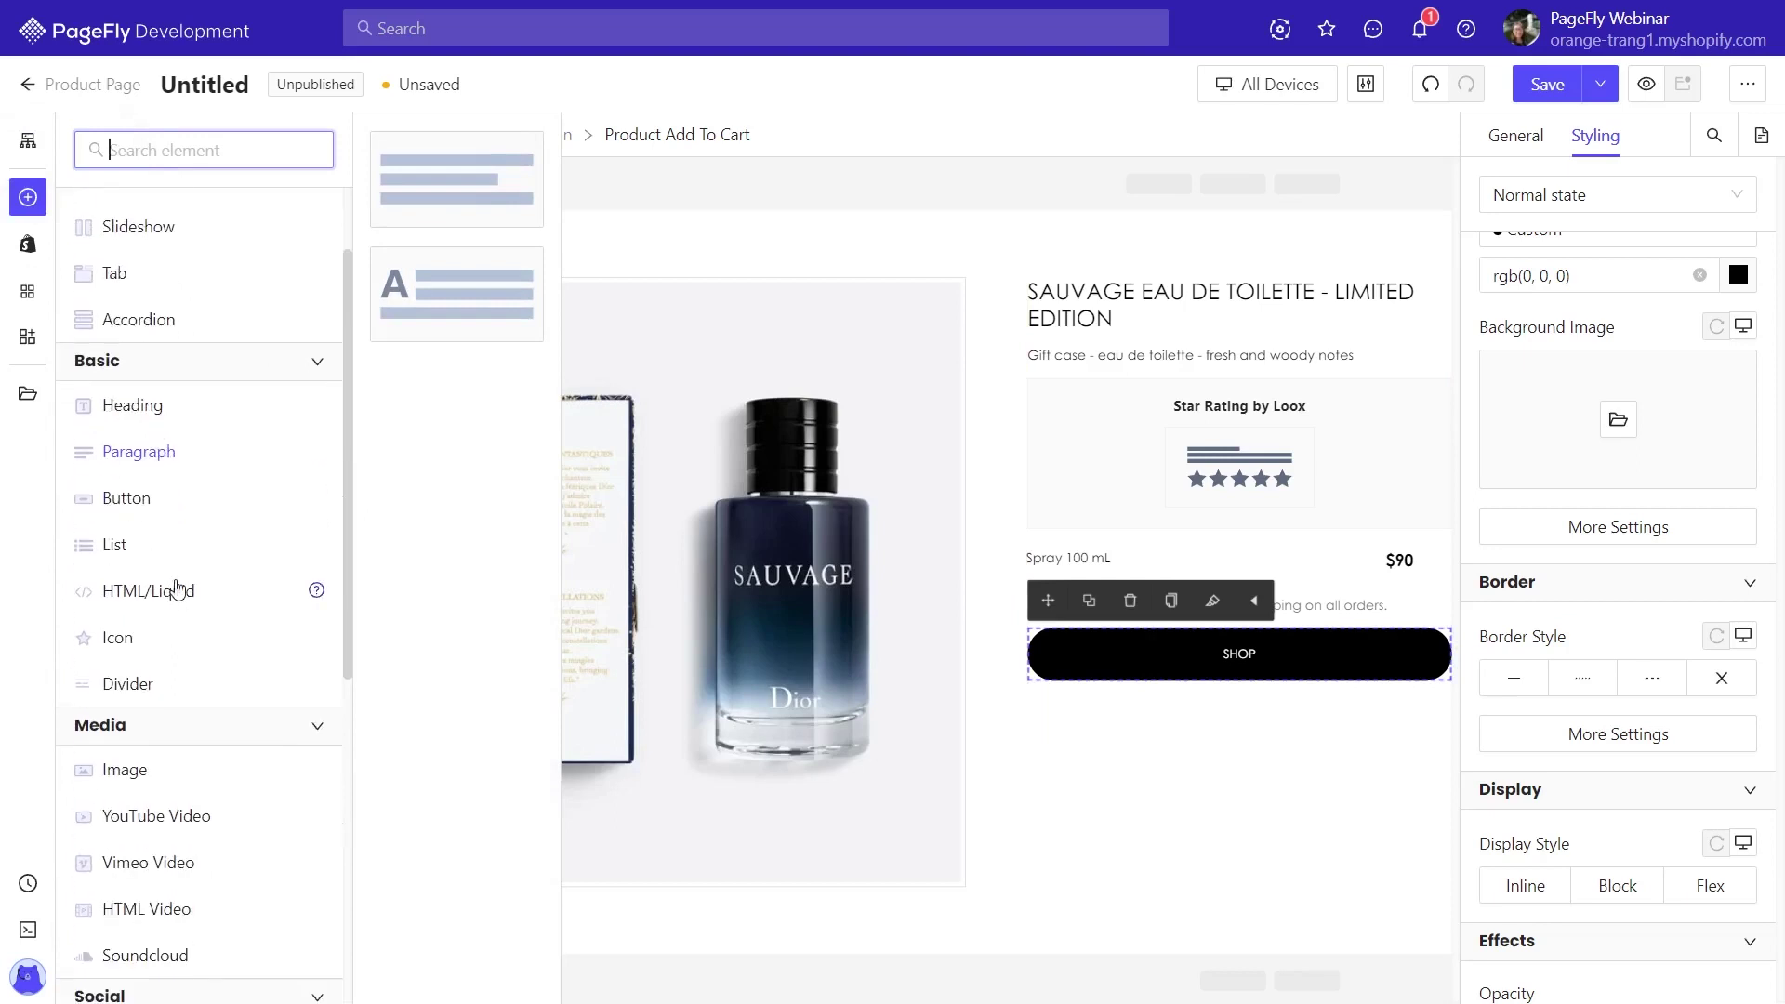
pyautogui.moveTo(154, 502)
pyautogui.moveTo(455, 290); pyautogui.dragTo(1282, 829)
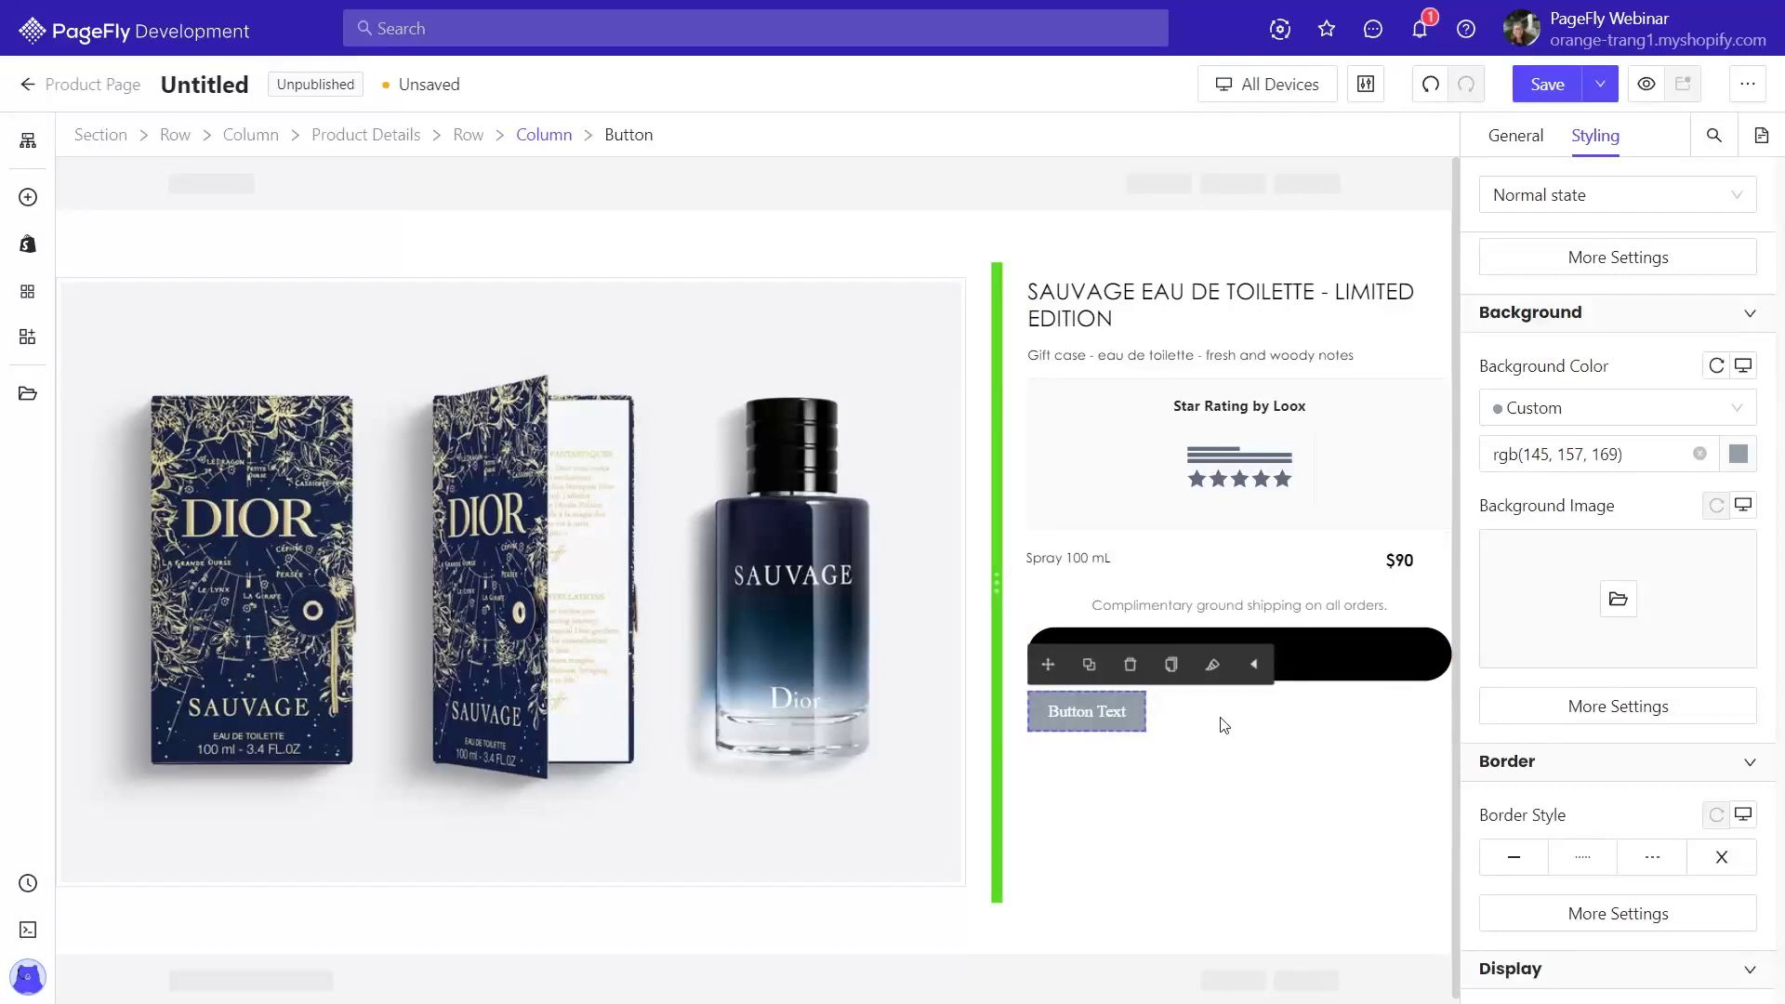
pyautogui.click(1091, 710)
pyautogui.click(1537, 139)
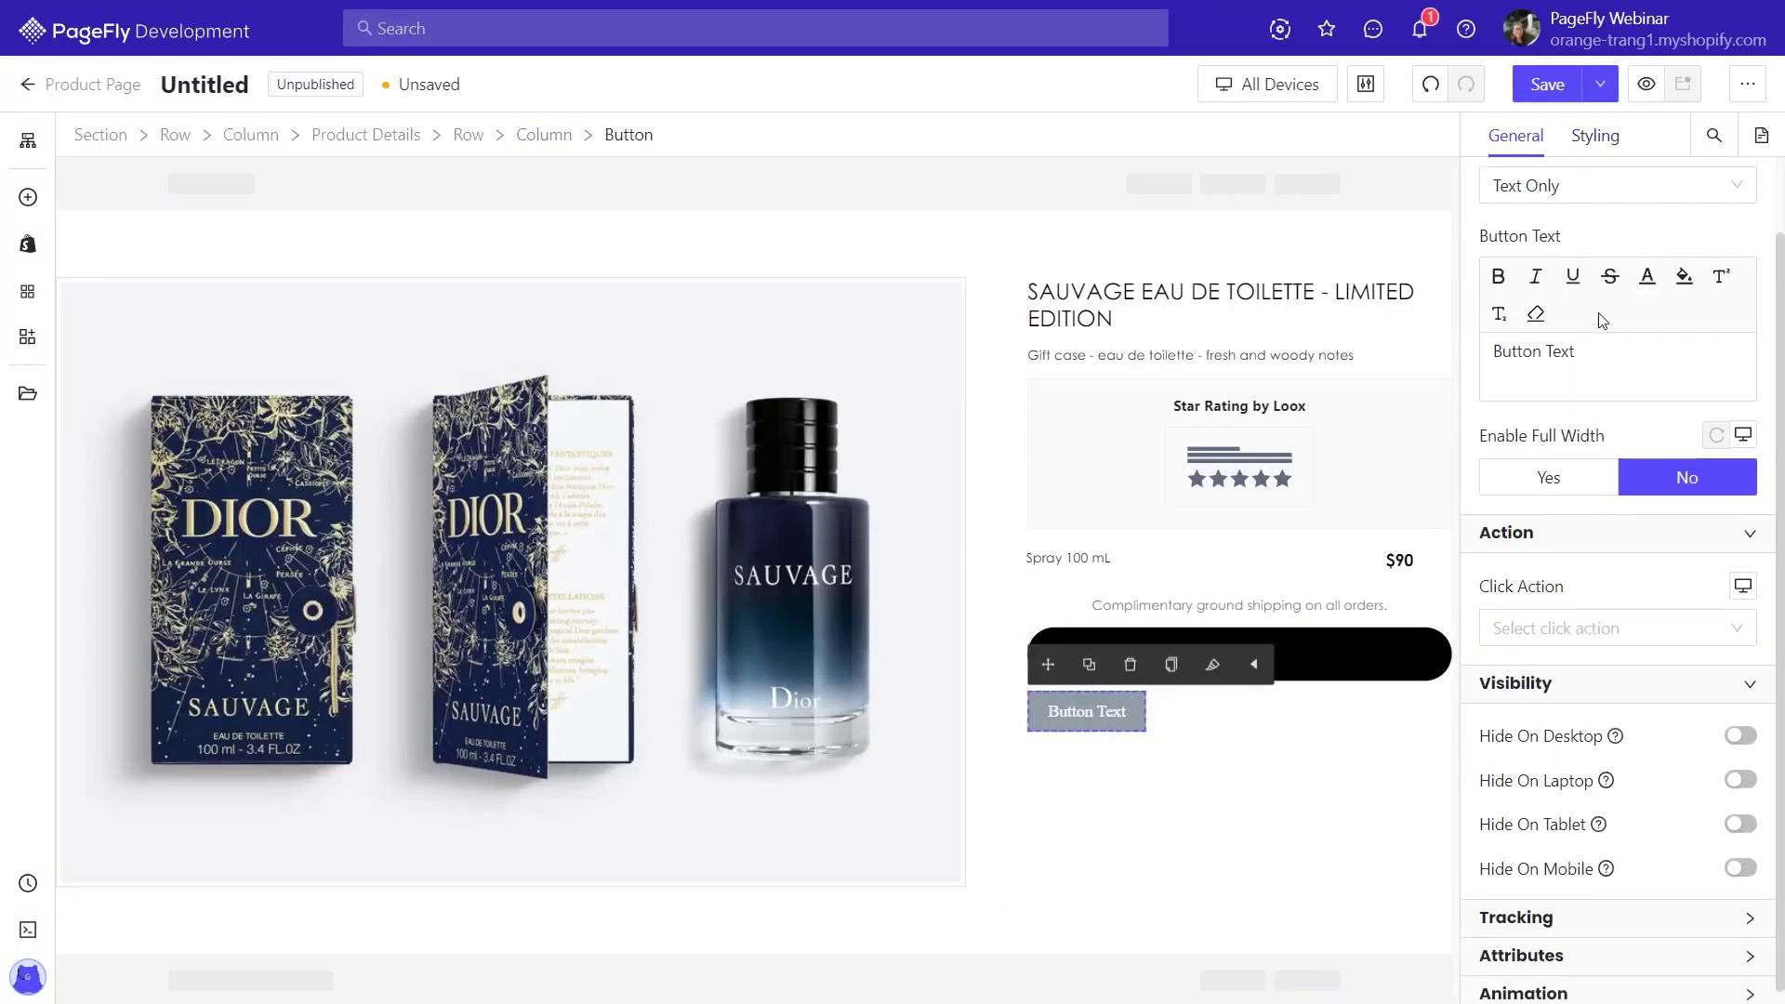
pyautogui.write('Find a boutique')
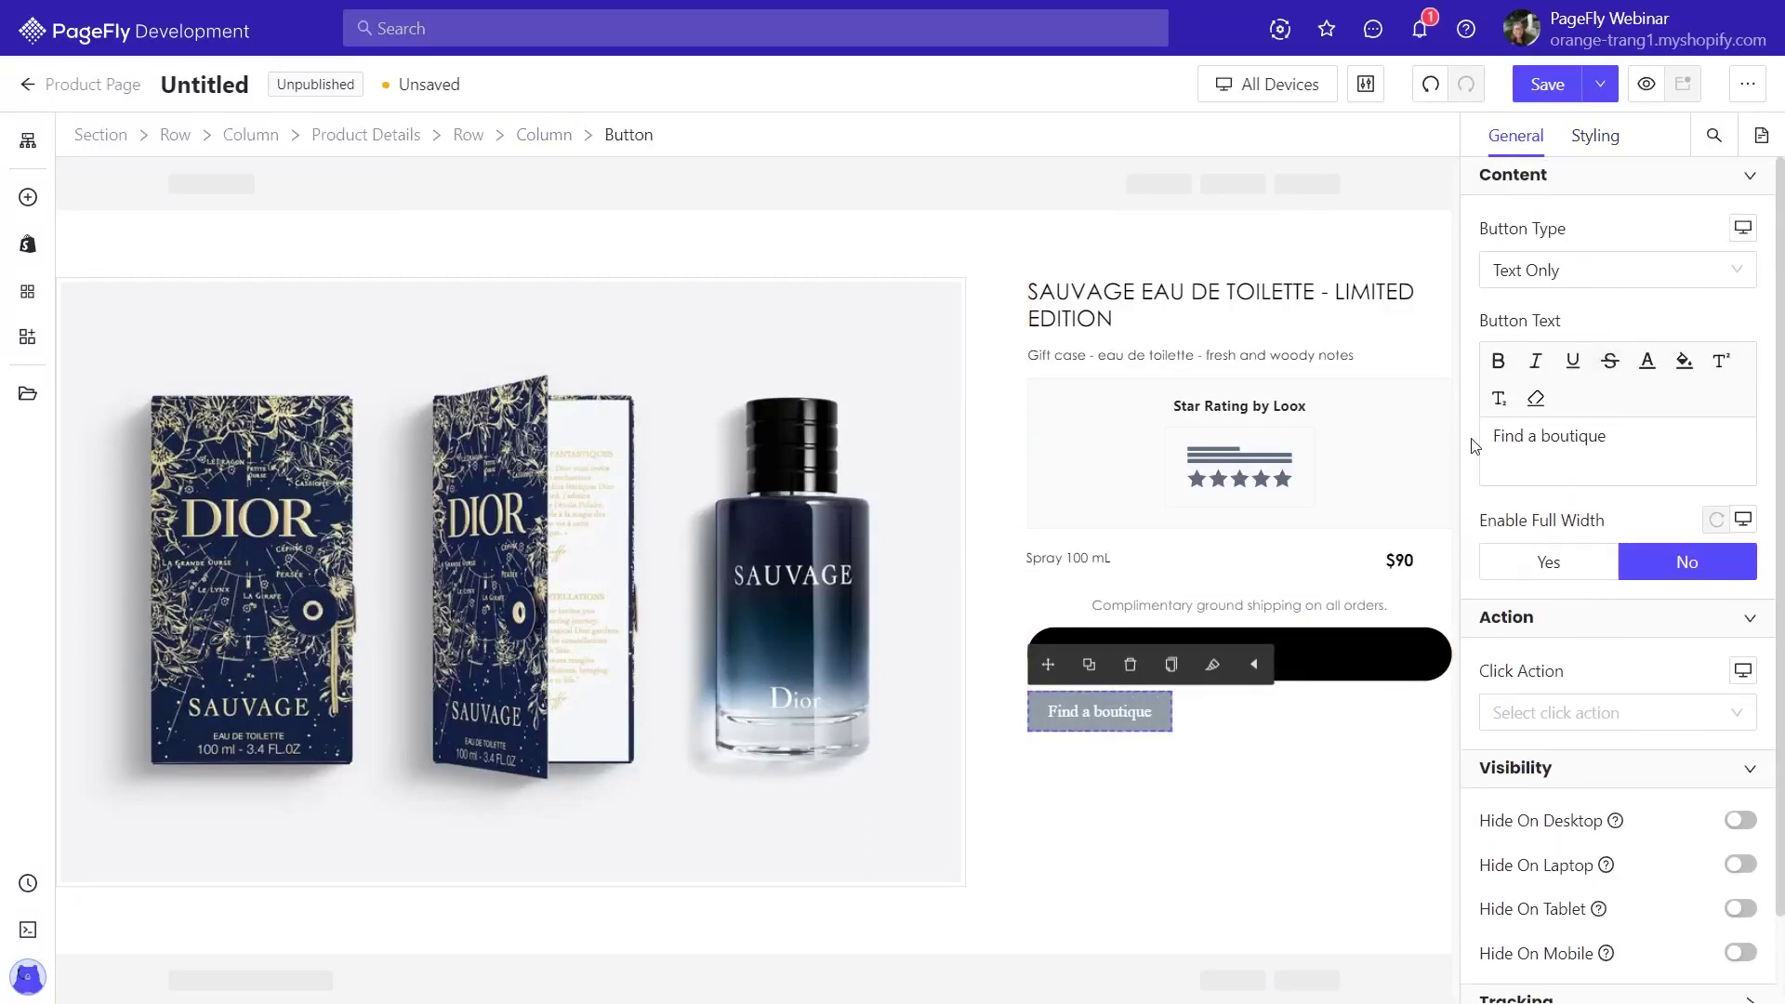
pyautogui.scroll(-1, 1675, 463)
pyautogui.click(1594, 617)
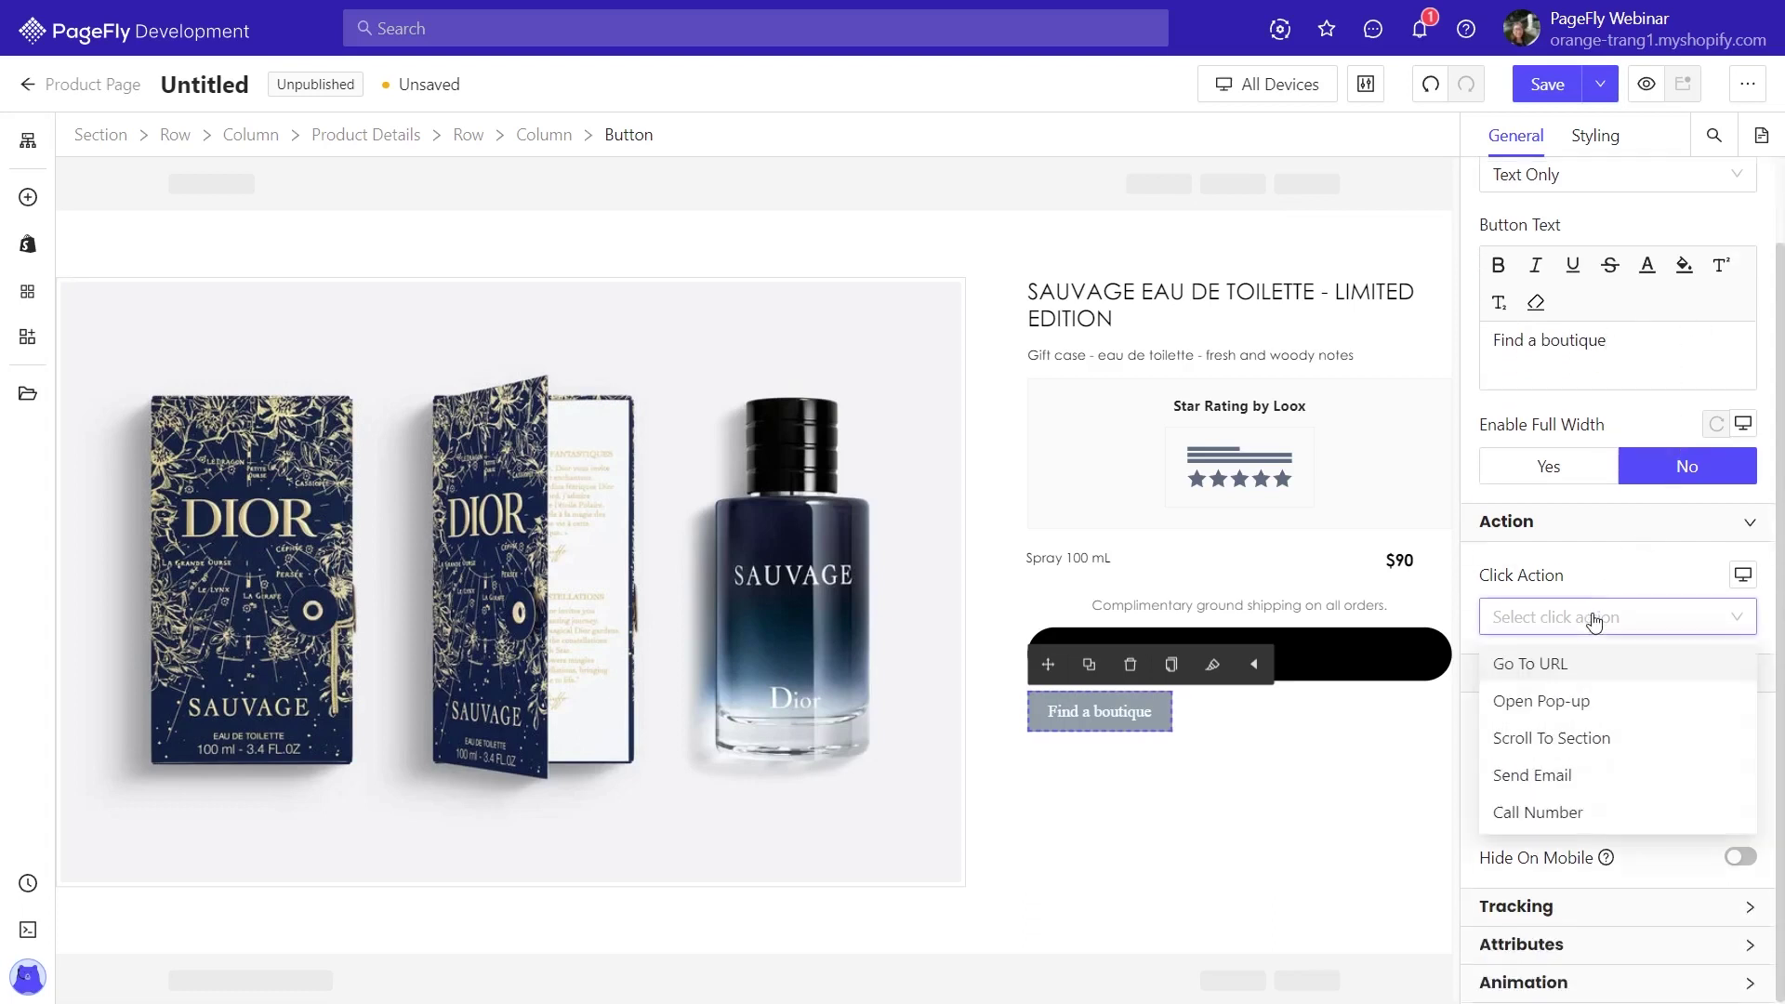
pyautogui.click(1577, 671)
pyautogui.click(1634, 714)
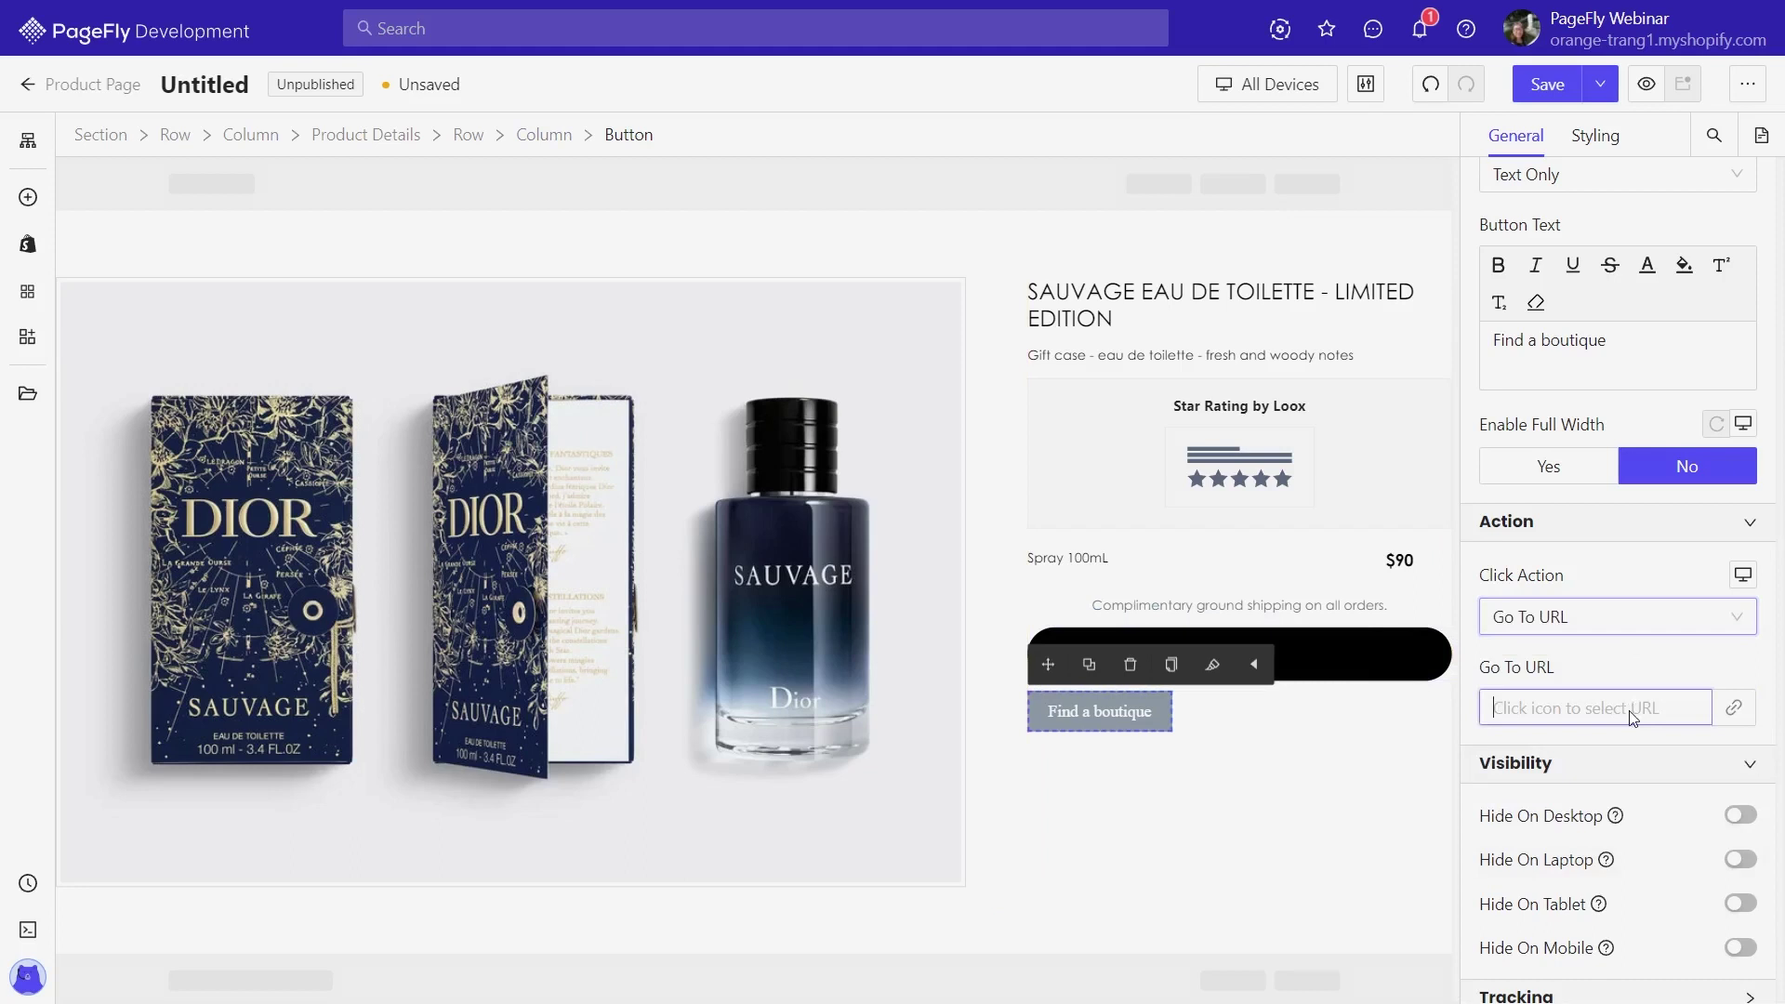
pyautogui.click(846, 246)
pyautogui.click(893, 327)
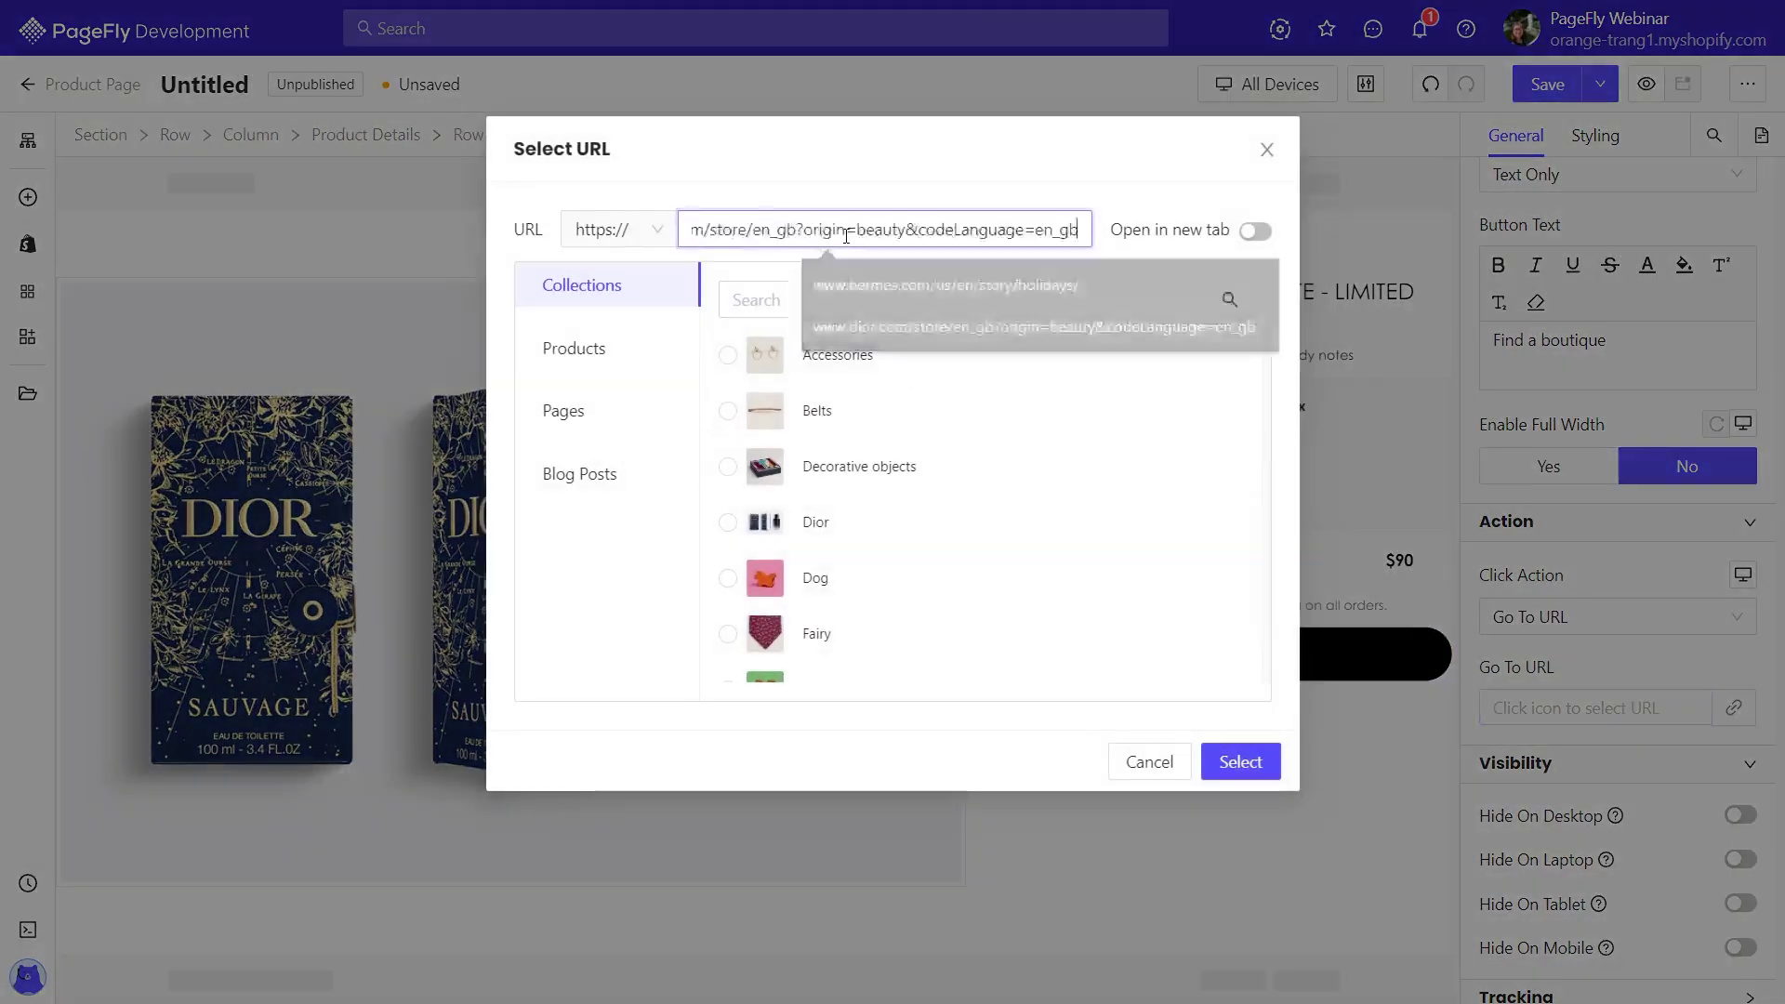
pyautogui.click(1240, 762)
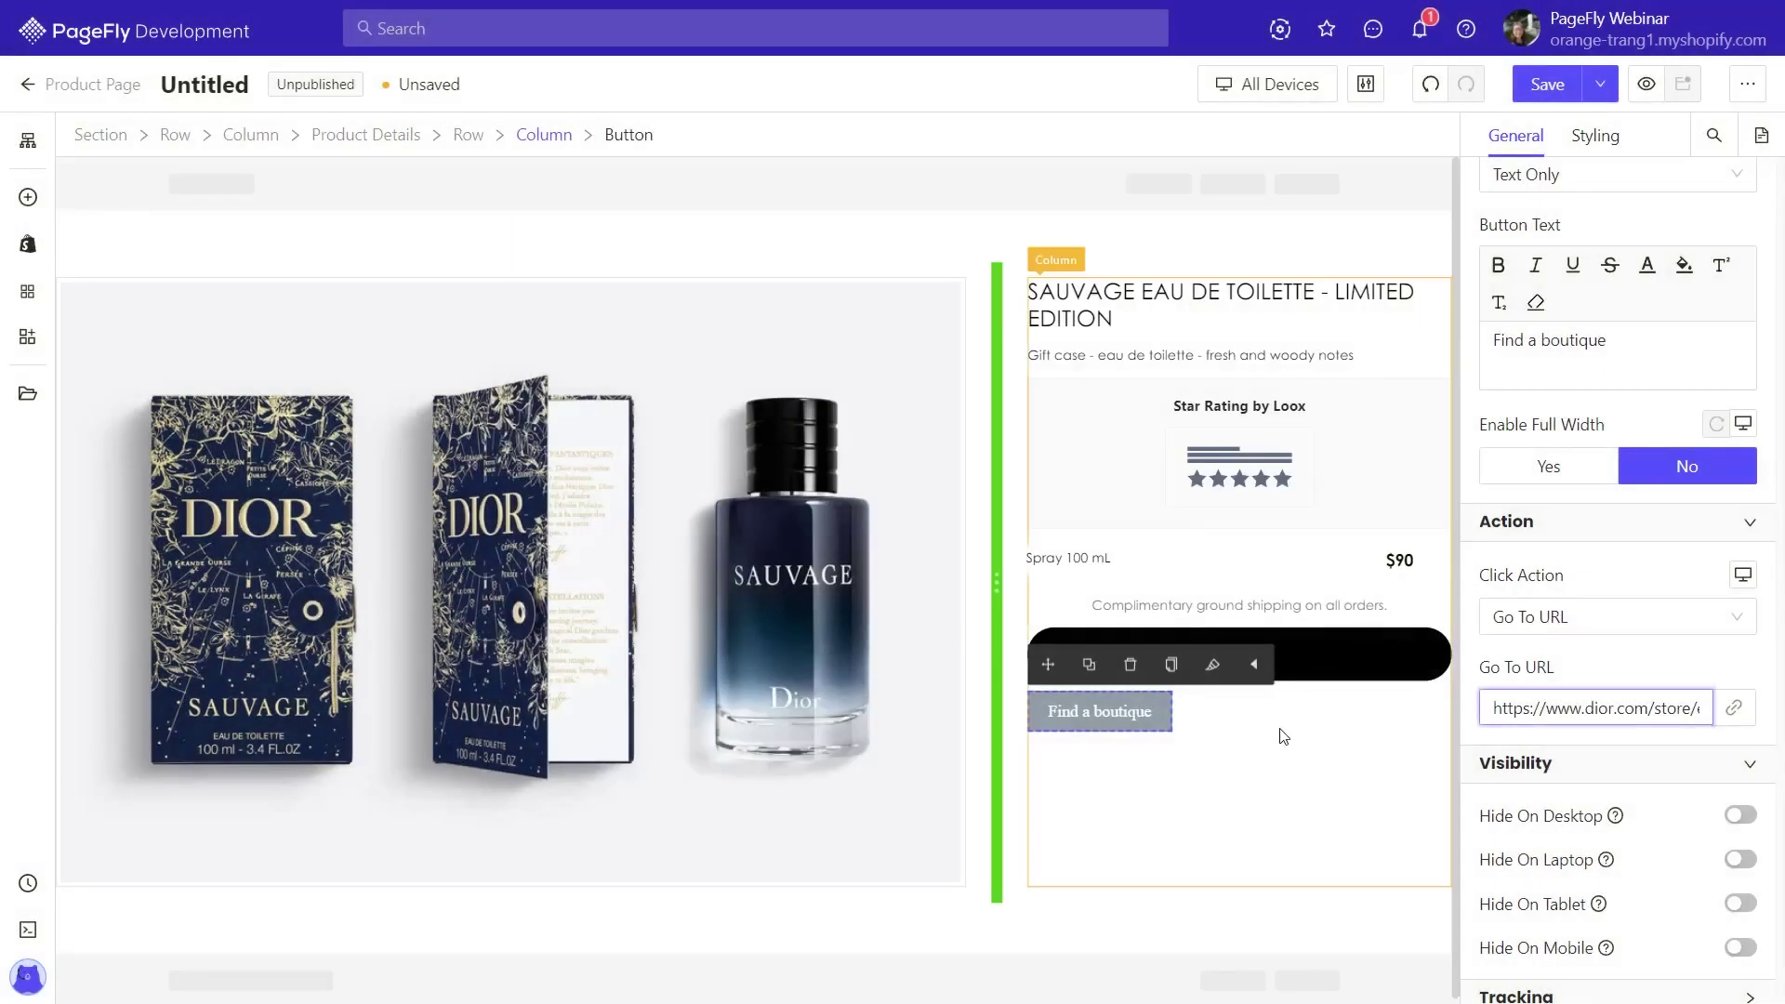
# Set the Find a boutique button's content color to black and align the button horizontally to the center
pyautogui.click(1595, 138)
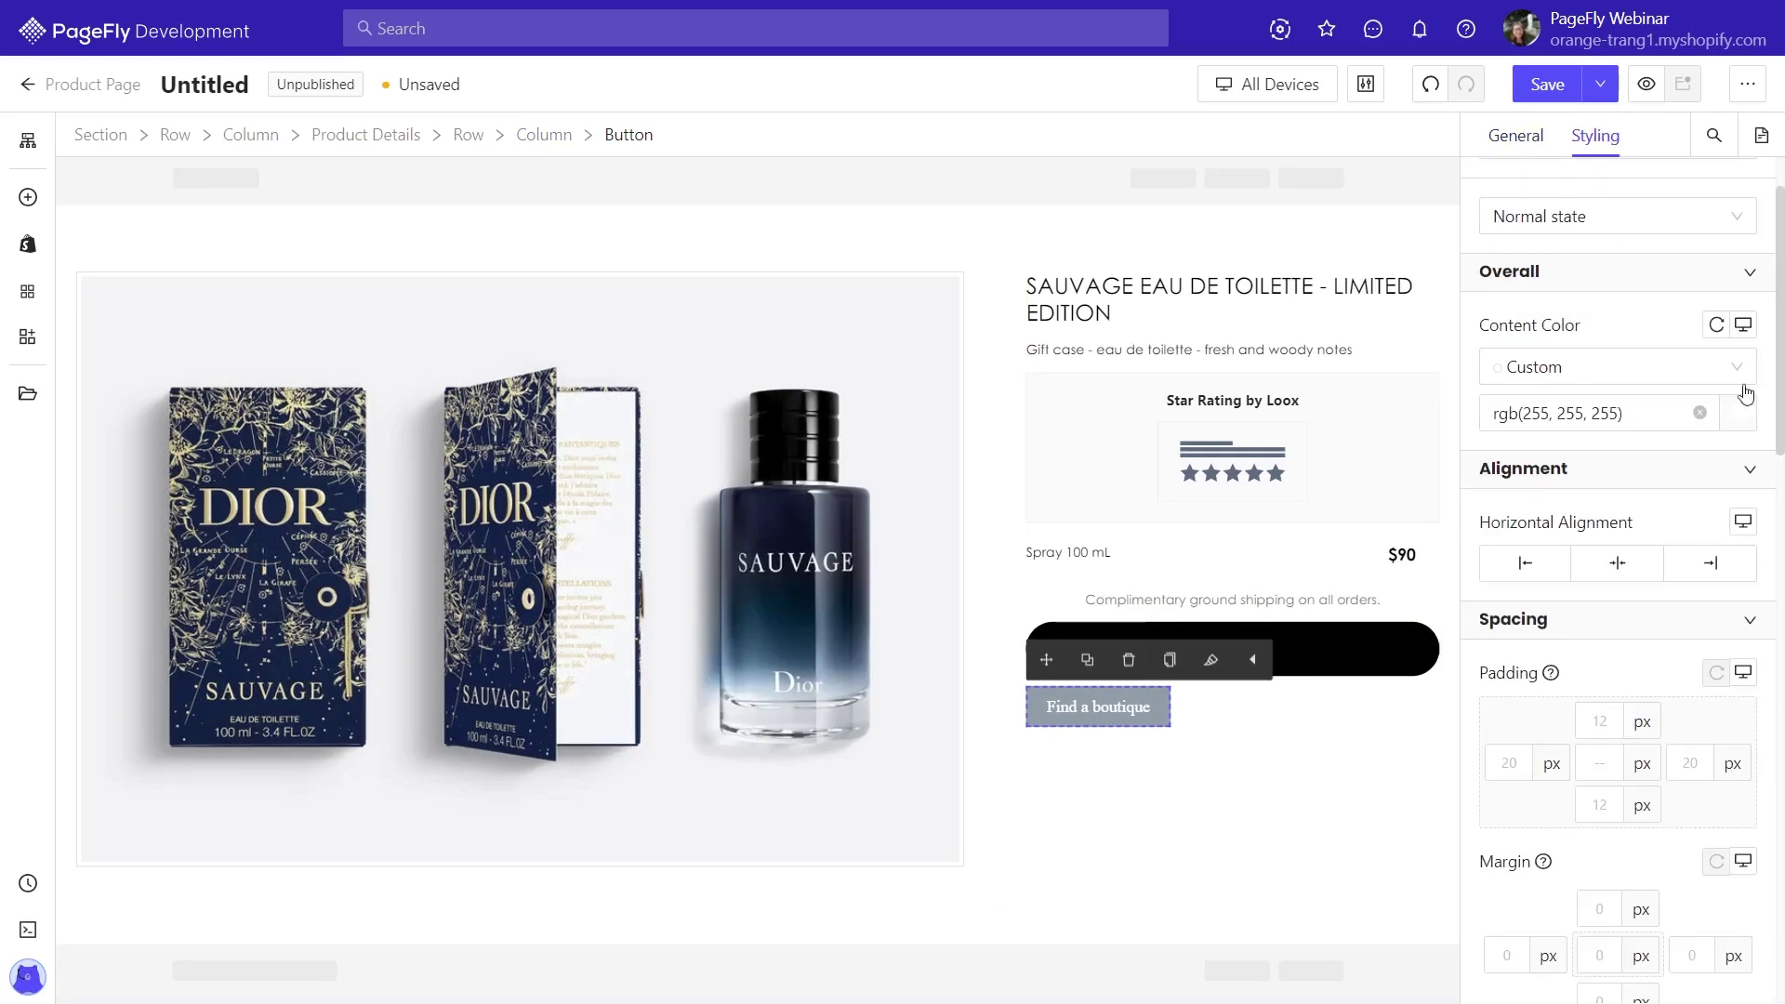
pyautogui.click(1739, 413)
pyautogui.click(1699, 413)
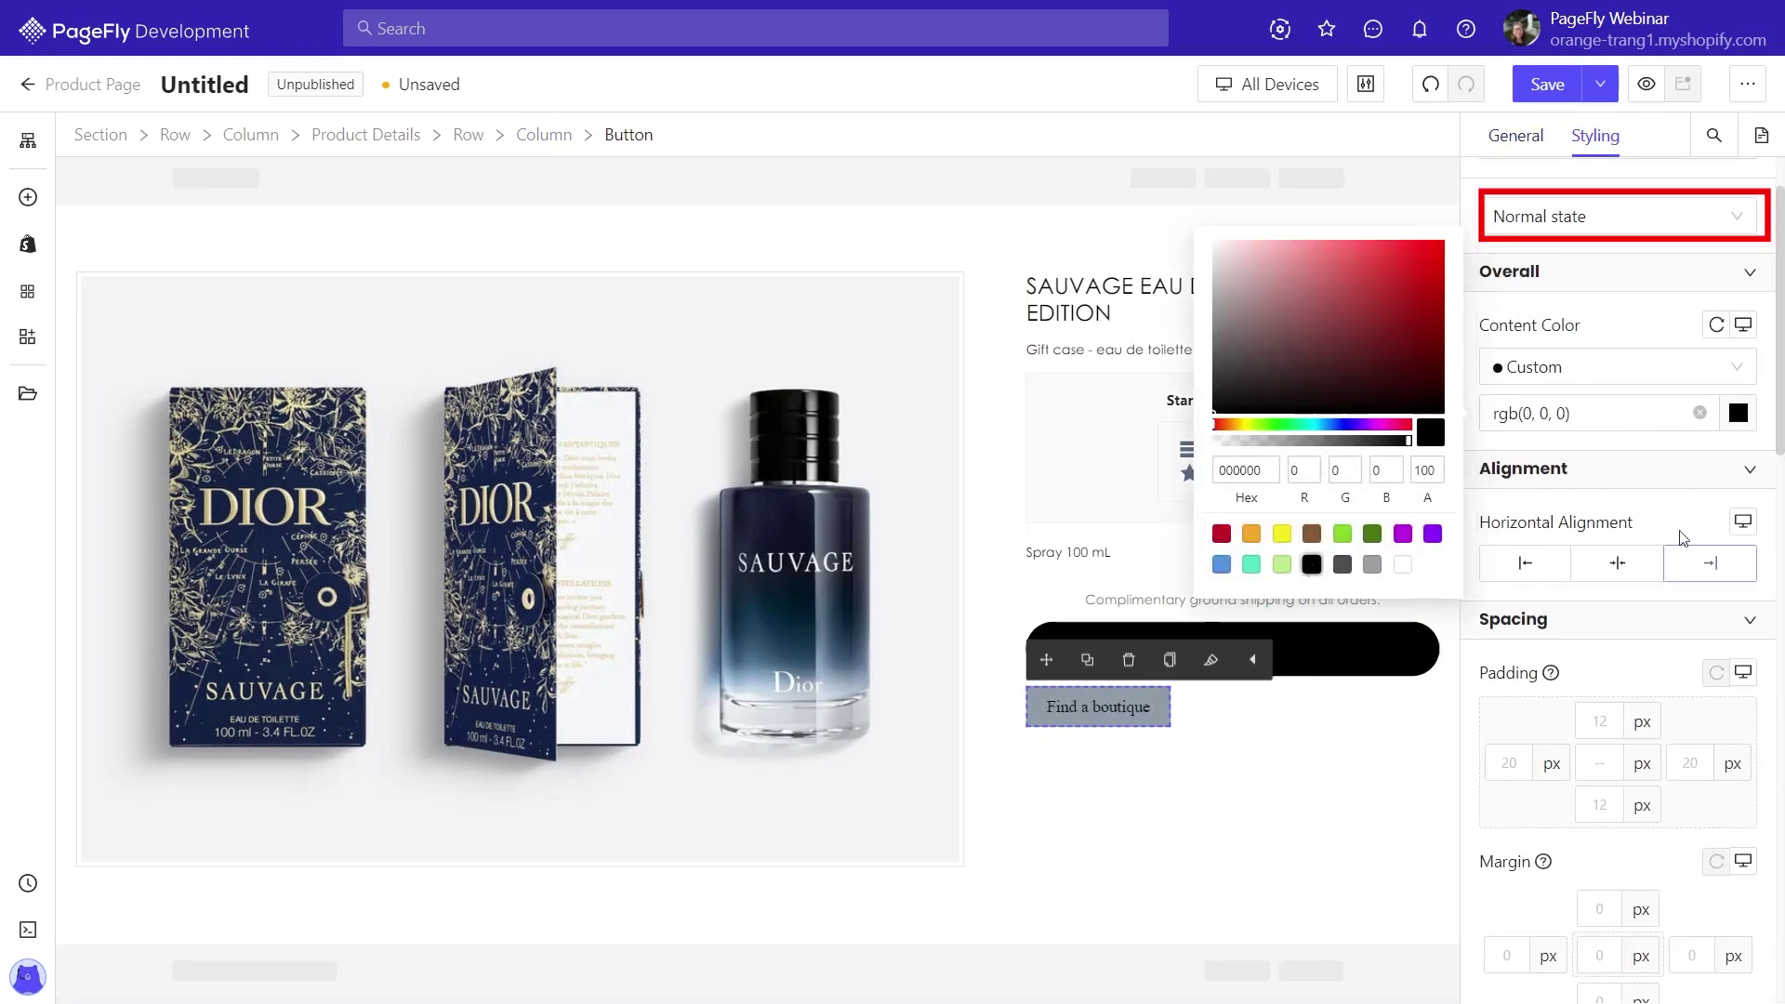
pyautogui.scroll(-1, 1701, 558)
pyautogui.click(1627, 451)
# Set the Find a boutique text to underlined Century Gothic at 13 px and clear the button's background color
pyautogui.scroll(-5, 1627, 557)
pyautogui.click(1618, 555)
pyautogui.click(1599, 785)
pyautogui.click(1683, 728)
pyautogui.write('13')
pyautogui.scroll(-3, 1683, 715)
pyautogui.click(1654, 683)
pyautogui.scroll(-4, 1673, 650)
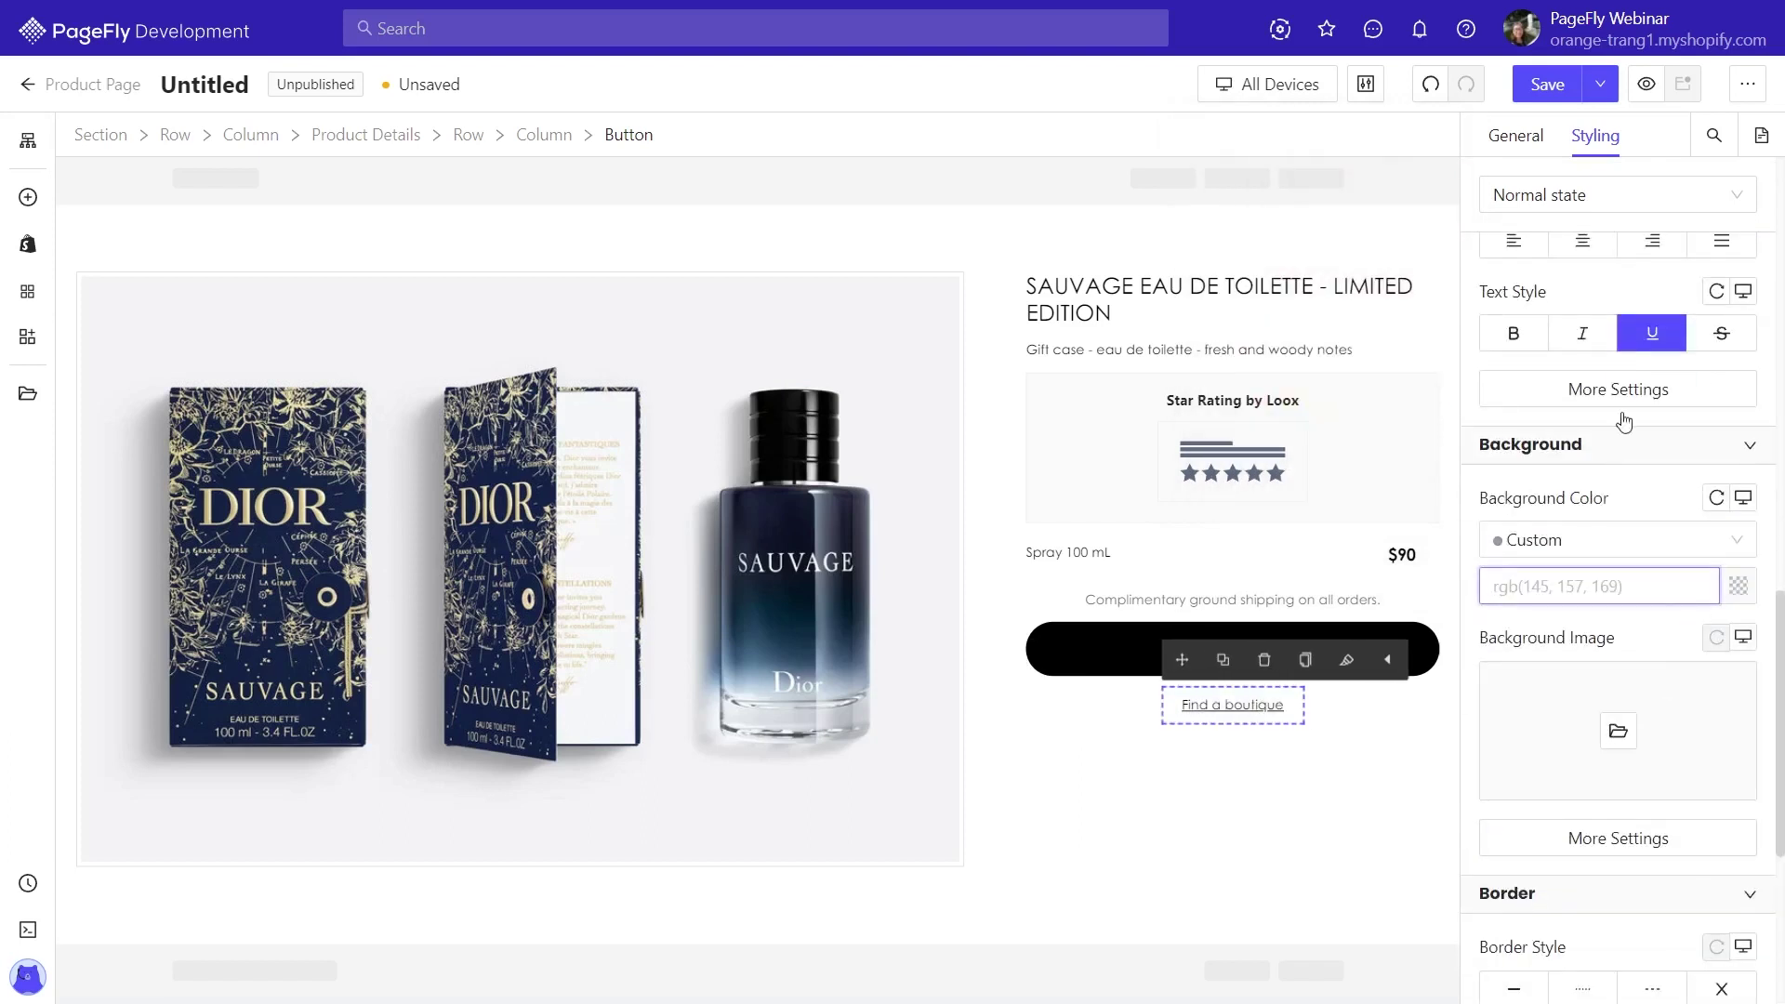
# Set the Find a boutique button's font to Century Gothic Bold for its mouse over state
pyautogui.click(1573, 199)
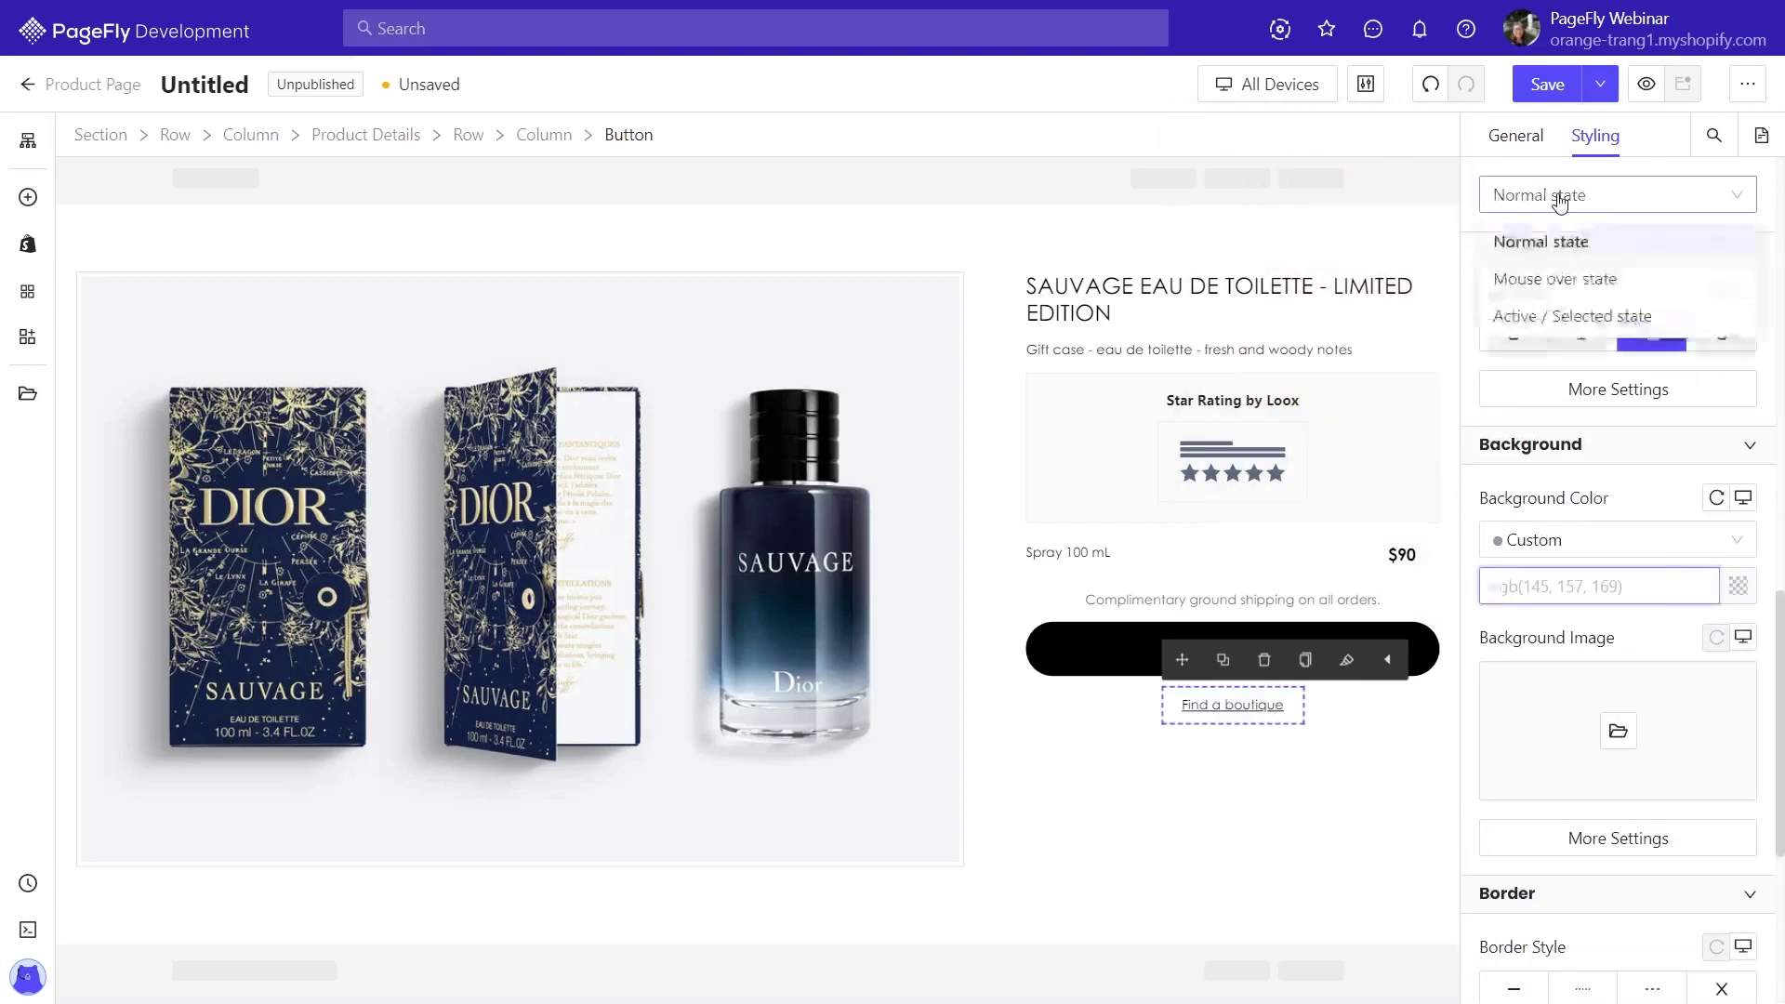
pyautogui.click(1559, 294)
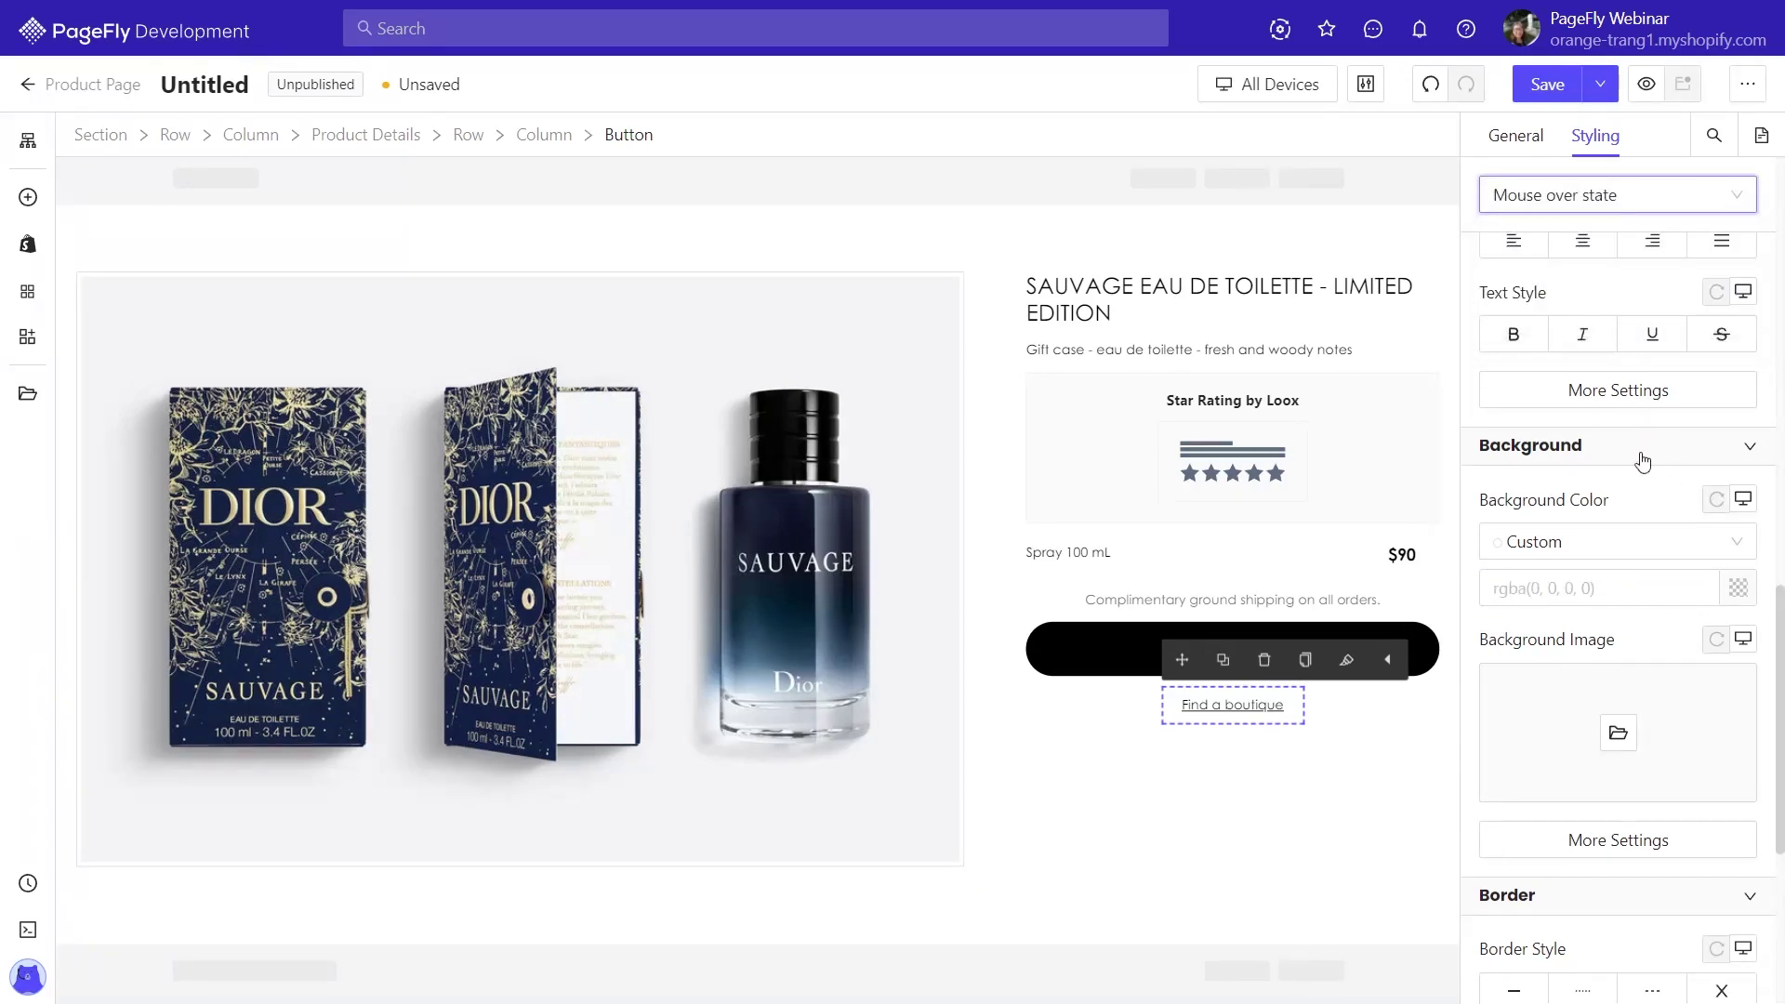
pyautogui.scroll(5, 1643, 462)
pyautogui.click(1636, 355)
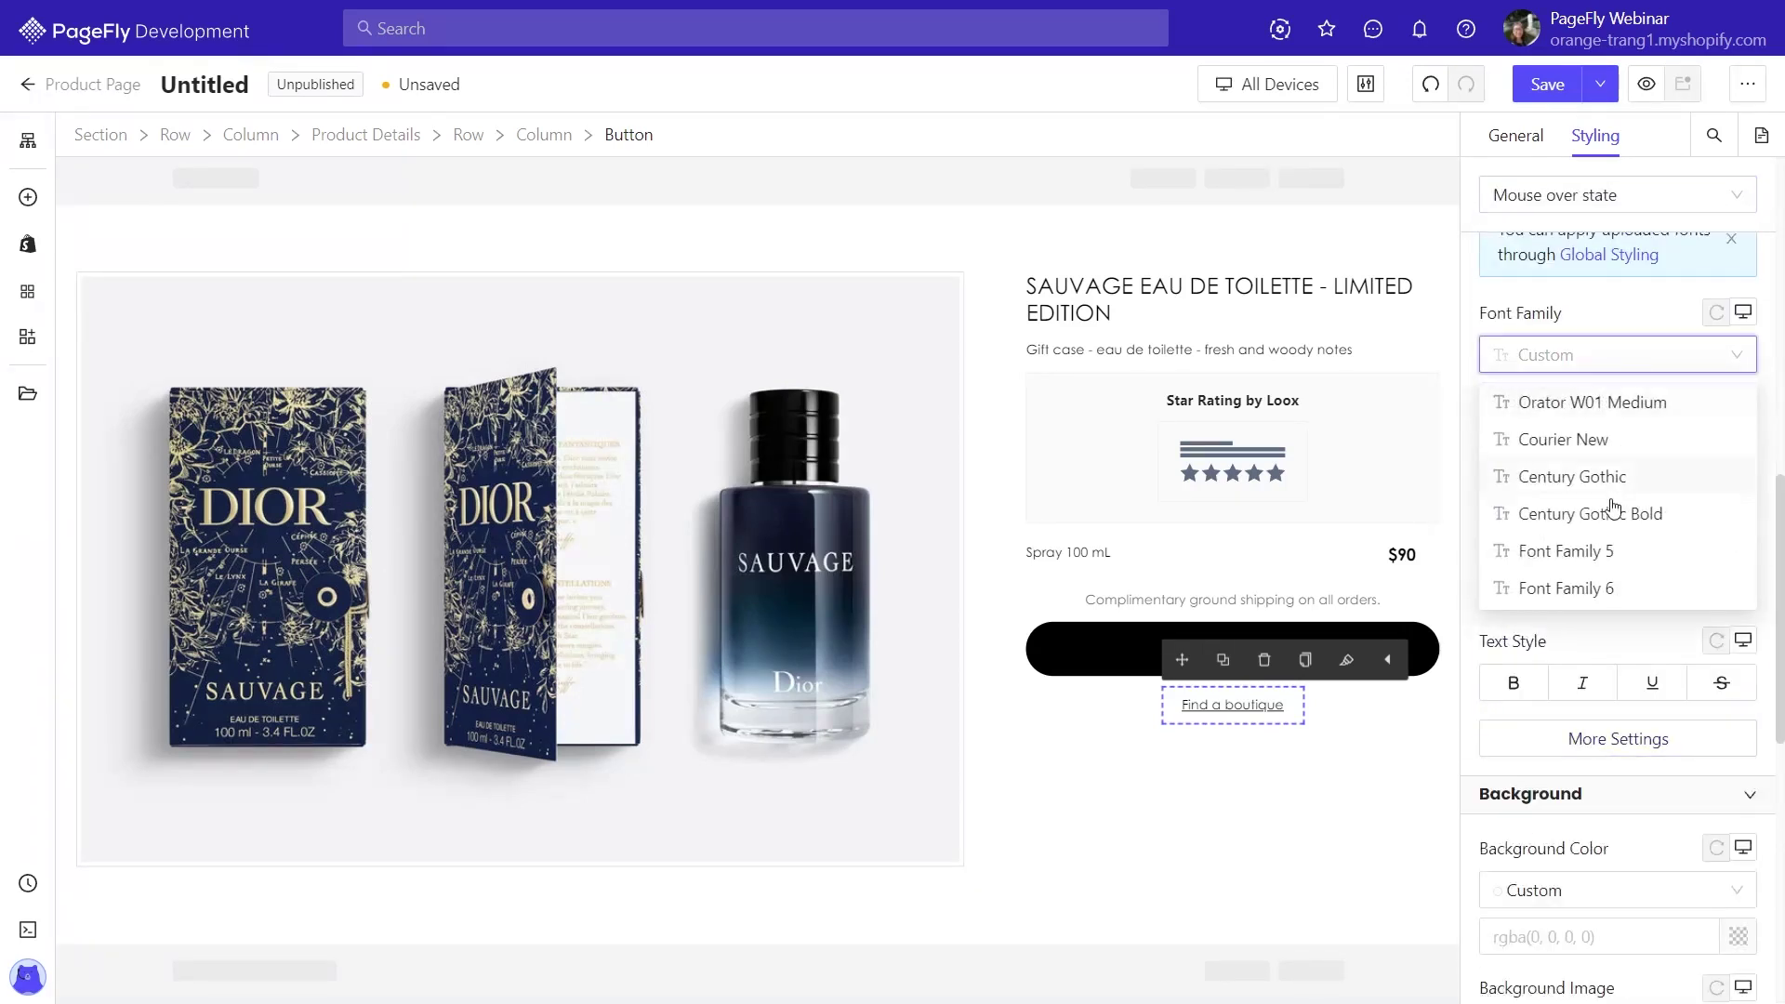
pyautogui.click(1597, 517)
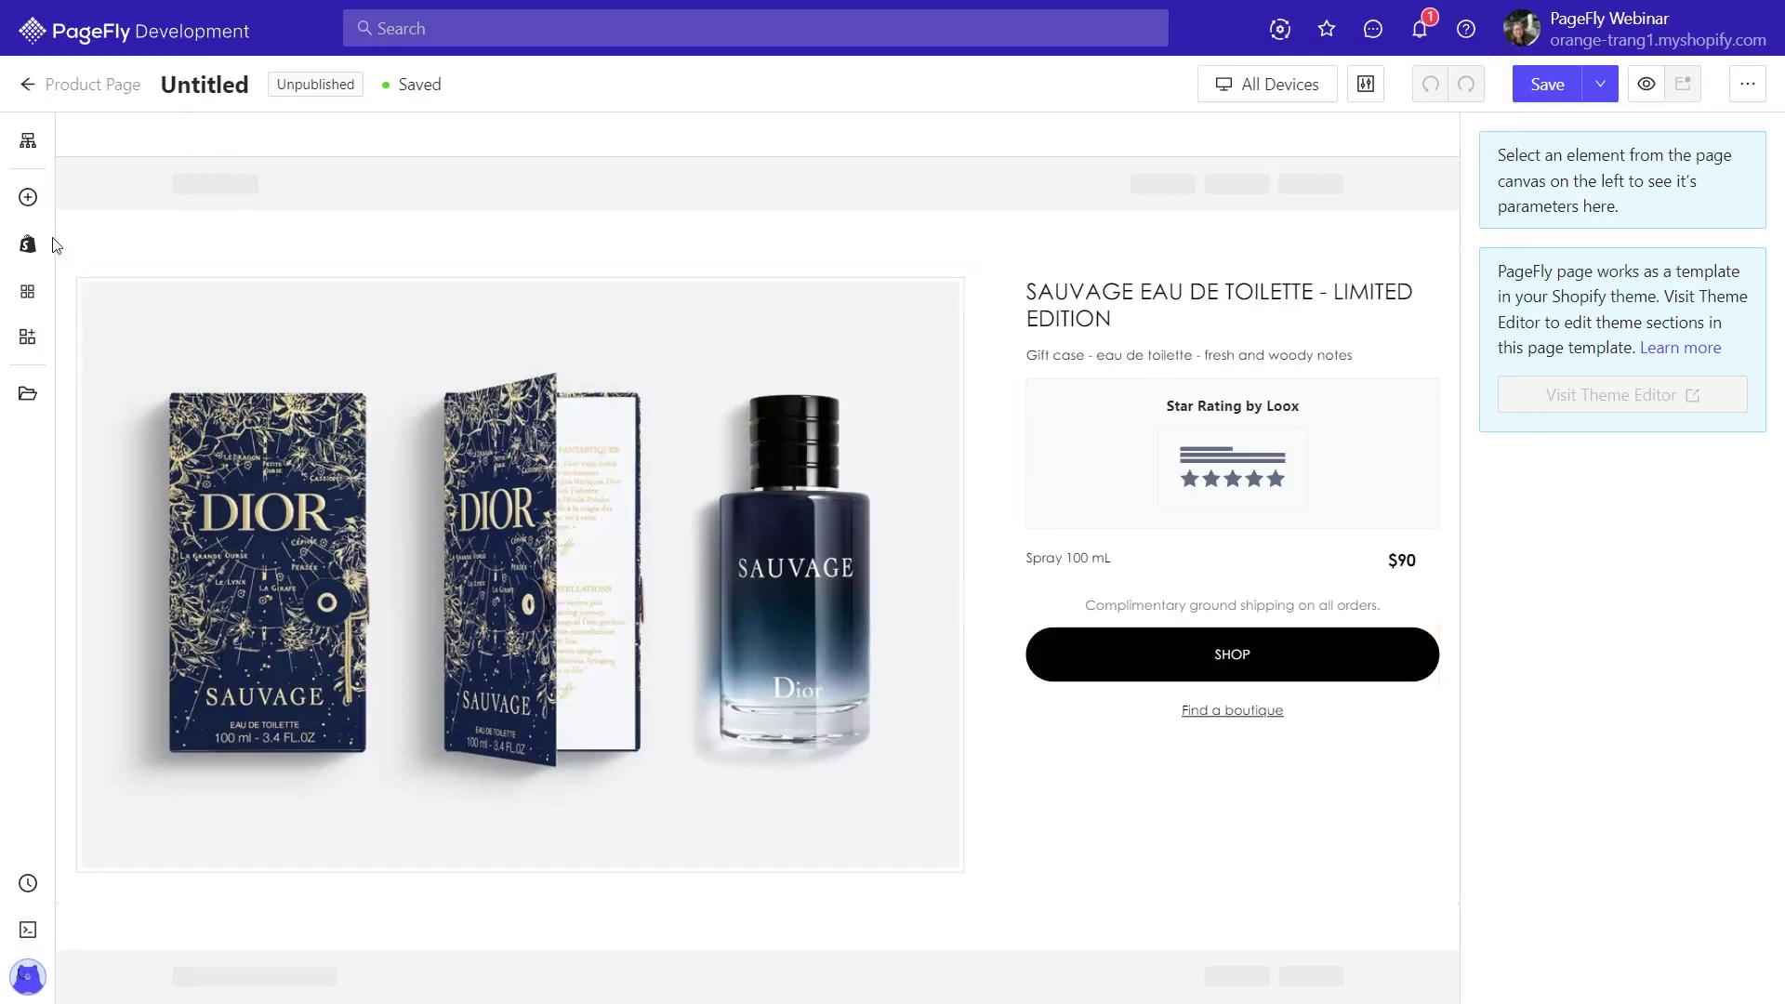
# Add a three-column content list with image, heading and sub-heading below the Find a boutique button
pyautogui.click(28, 199)
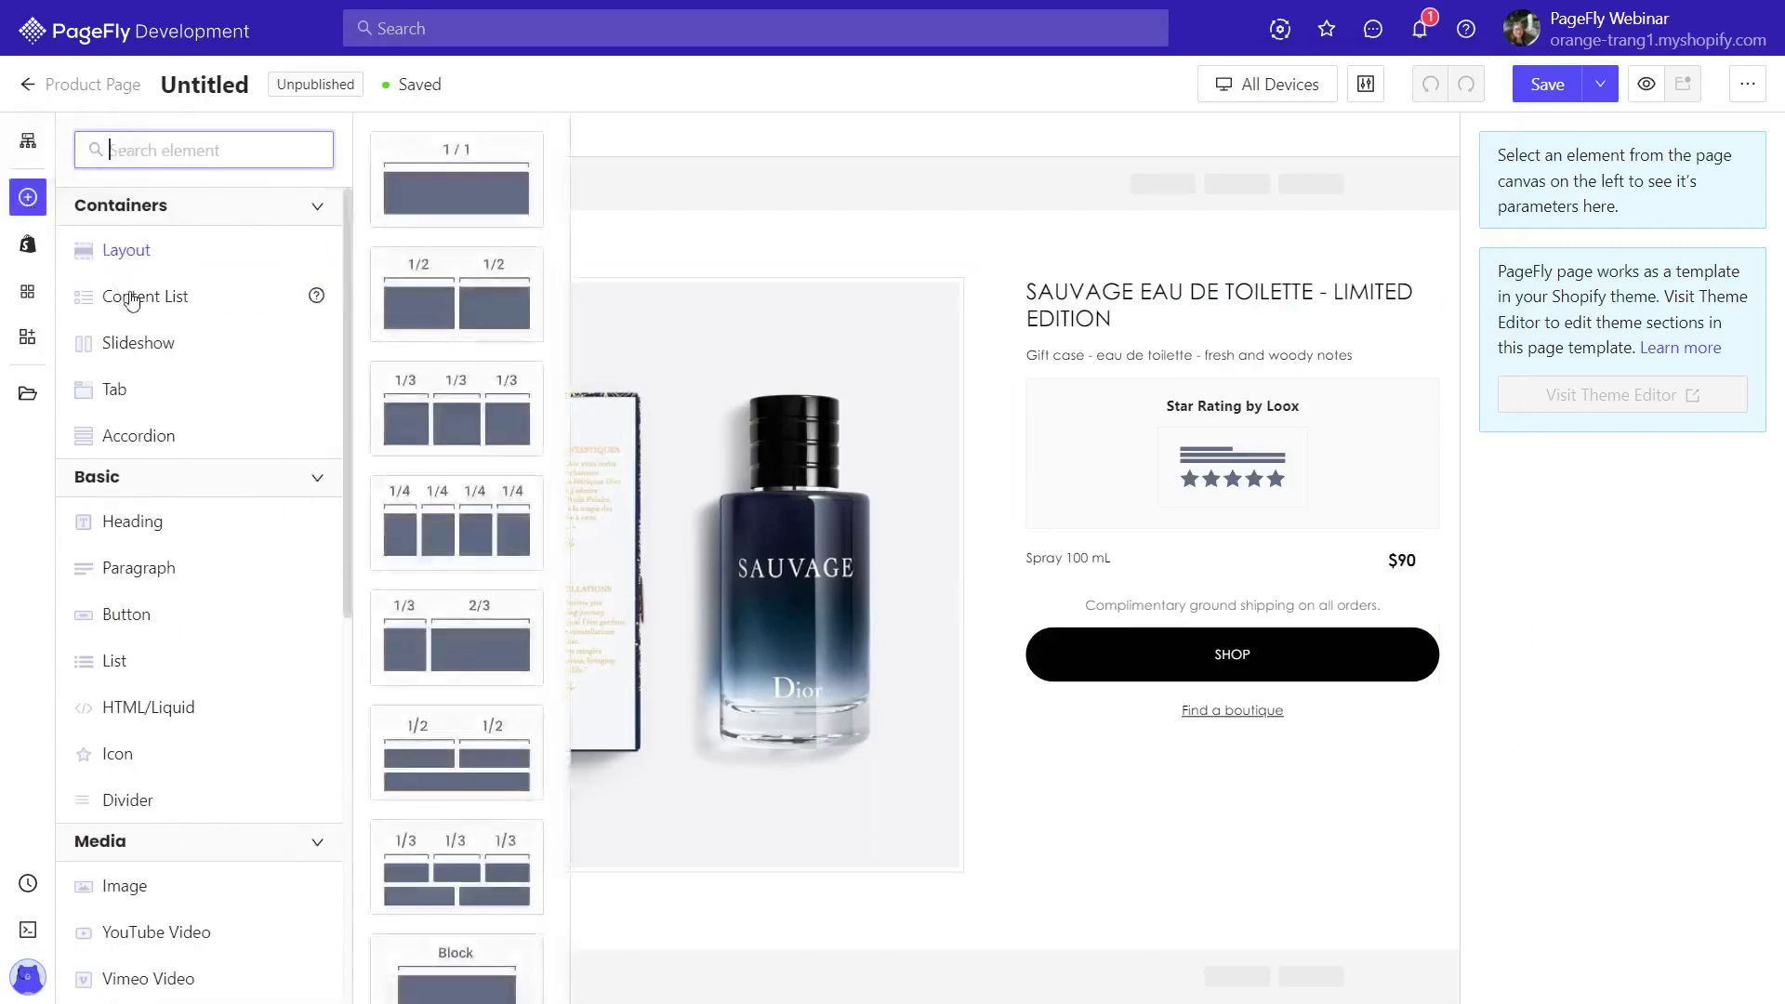
pyautogui.moveTo(132, 299)
pyautogui.moveTo(457, 409); pyautogui.dragTo(1056, 870)
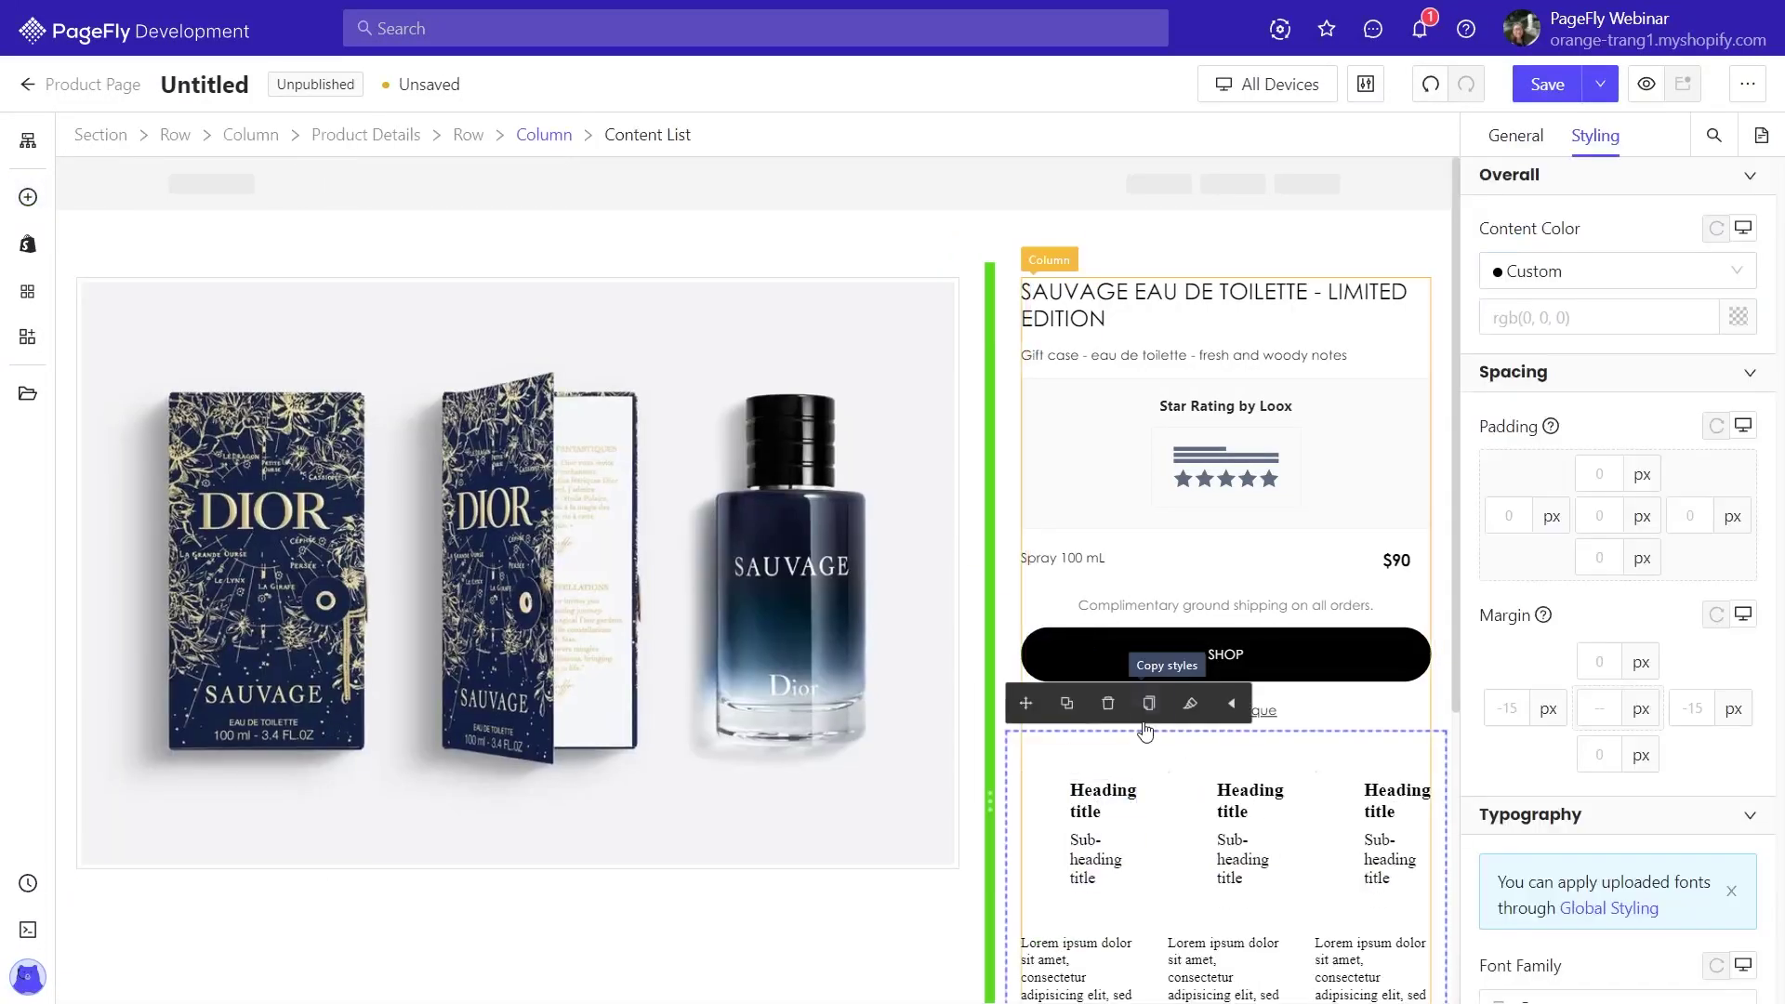
# Delete the Lorem ipsum paragraphs from the content list items
pyautogui.scroll(-3, 1214, 695)
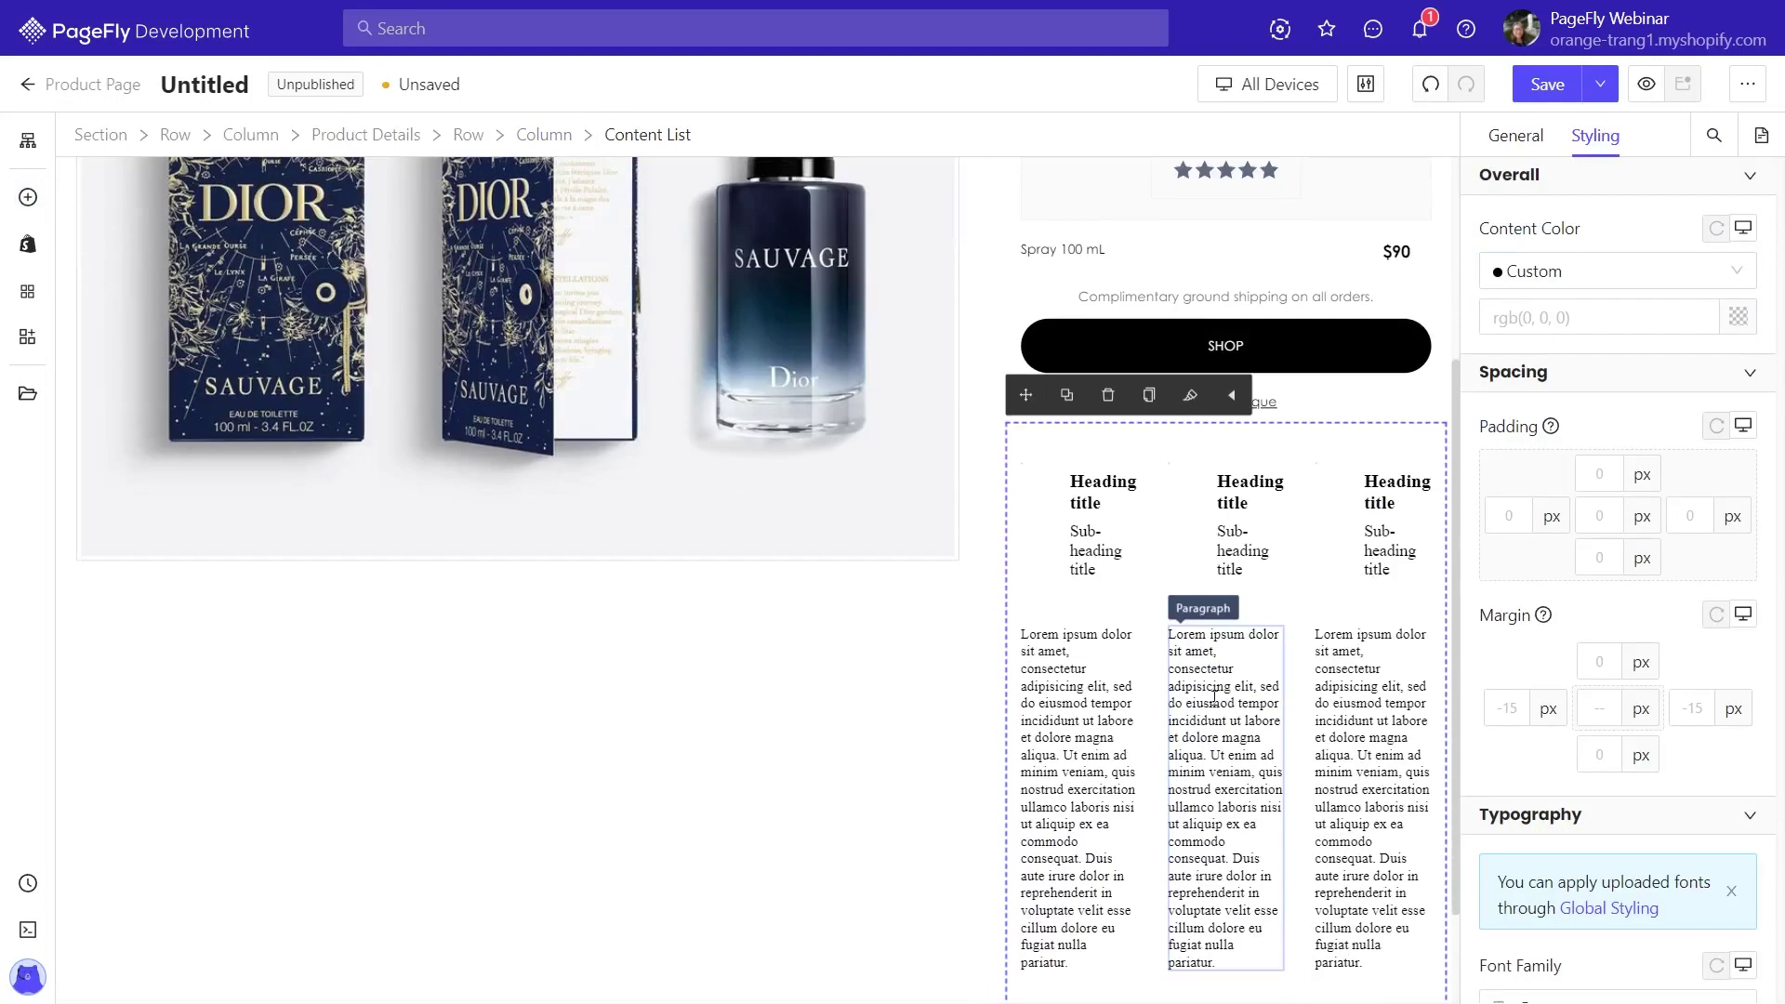
pyautogui.click(1091, 631)
pyautogui.click(1103, 582)
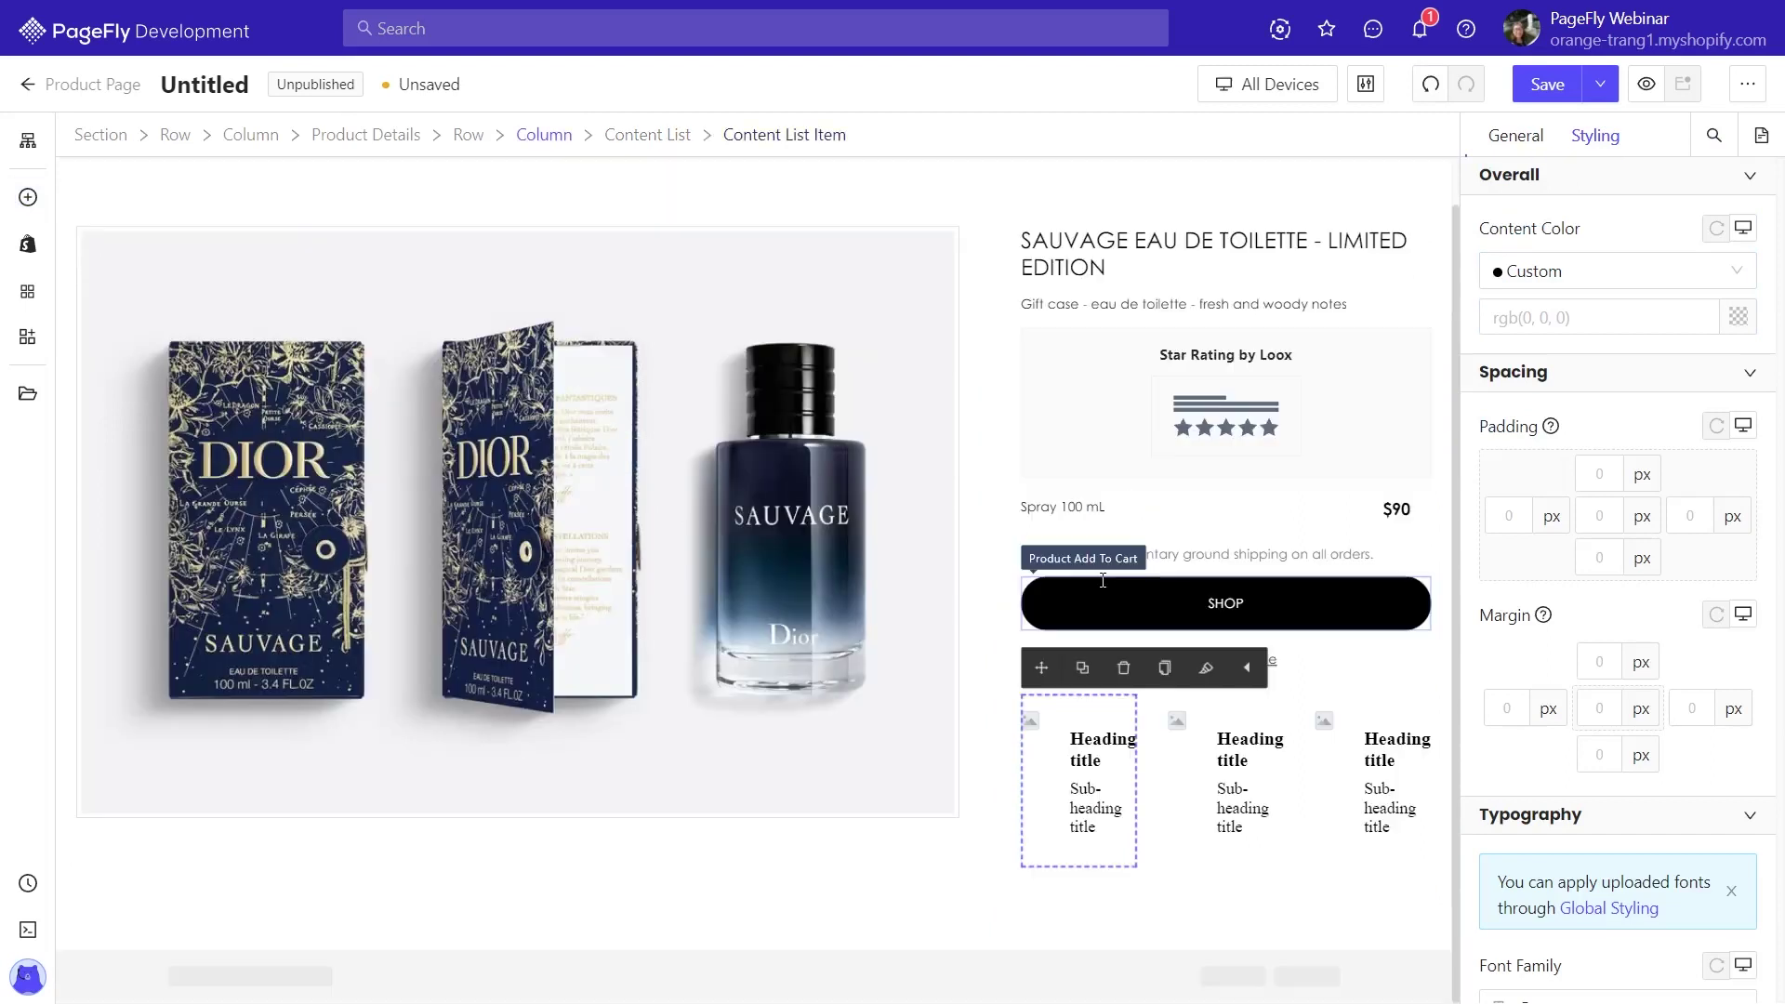
# Delete the sub-heading titles from the content list items
pyautogui.click(1102, 798)
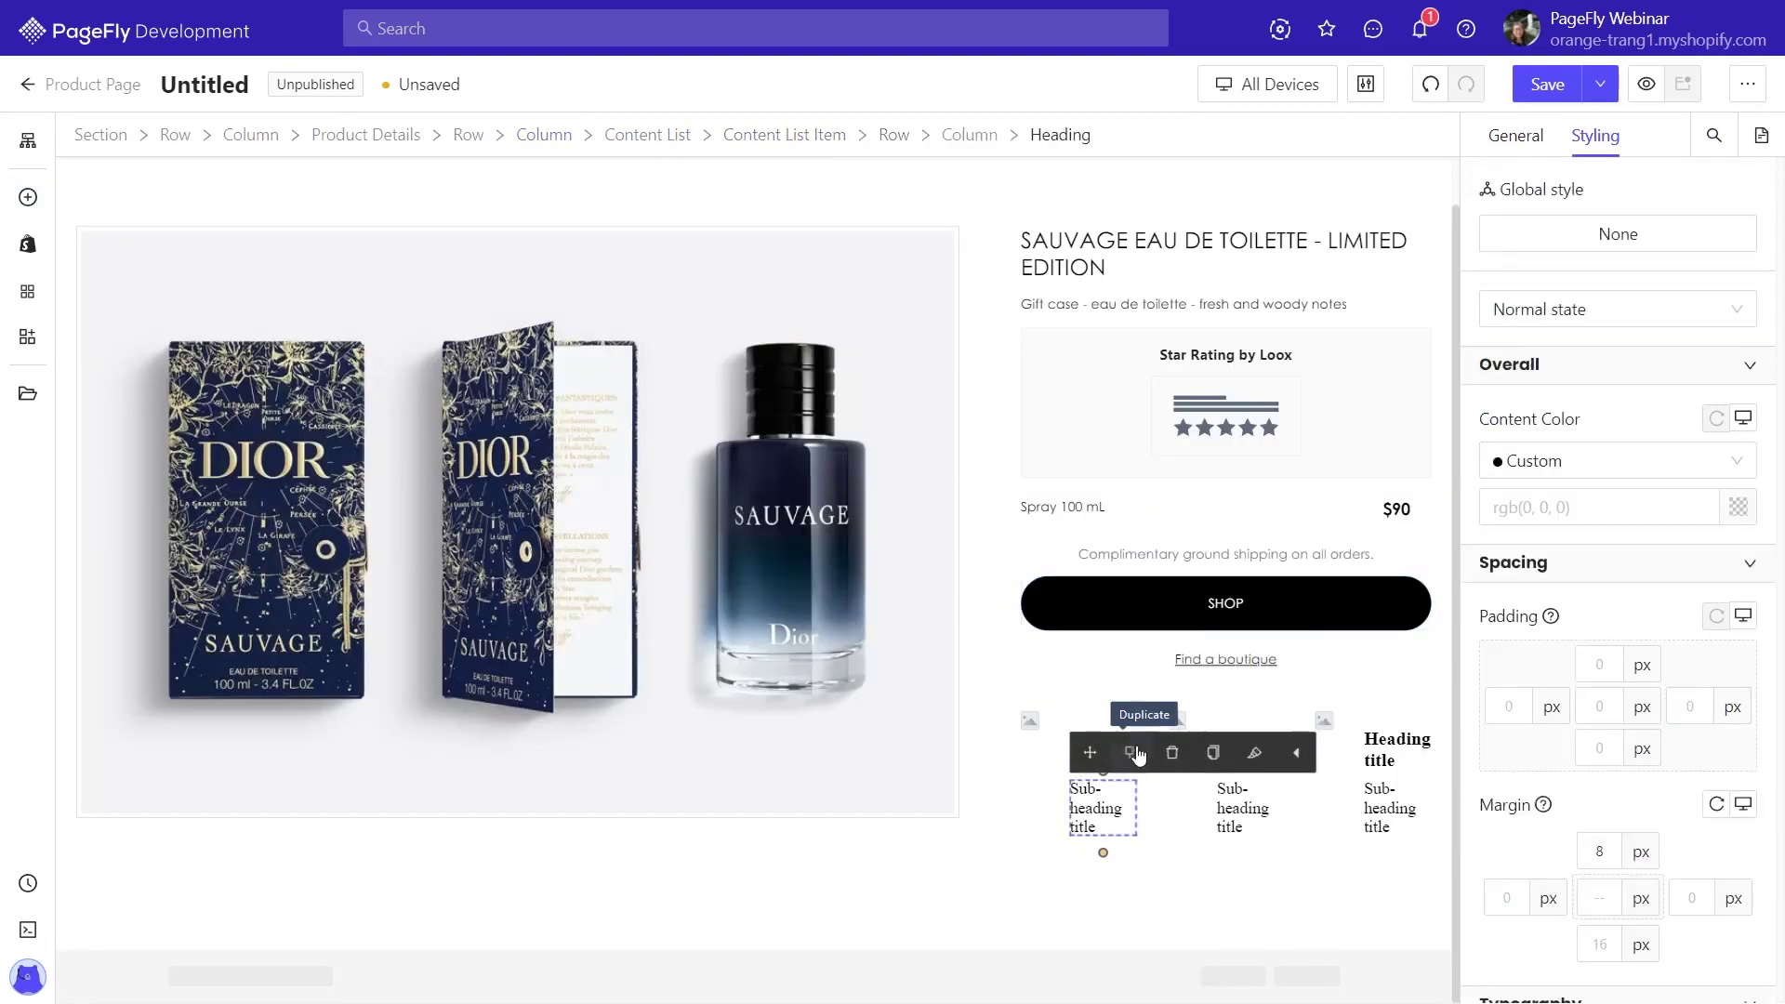
pyautogui.click(1173, 755)
pyautogui.click(1319, 876)
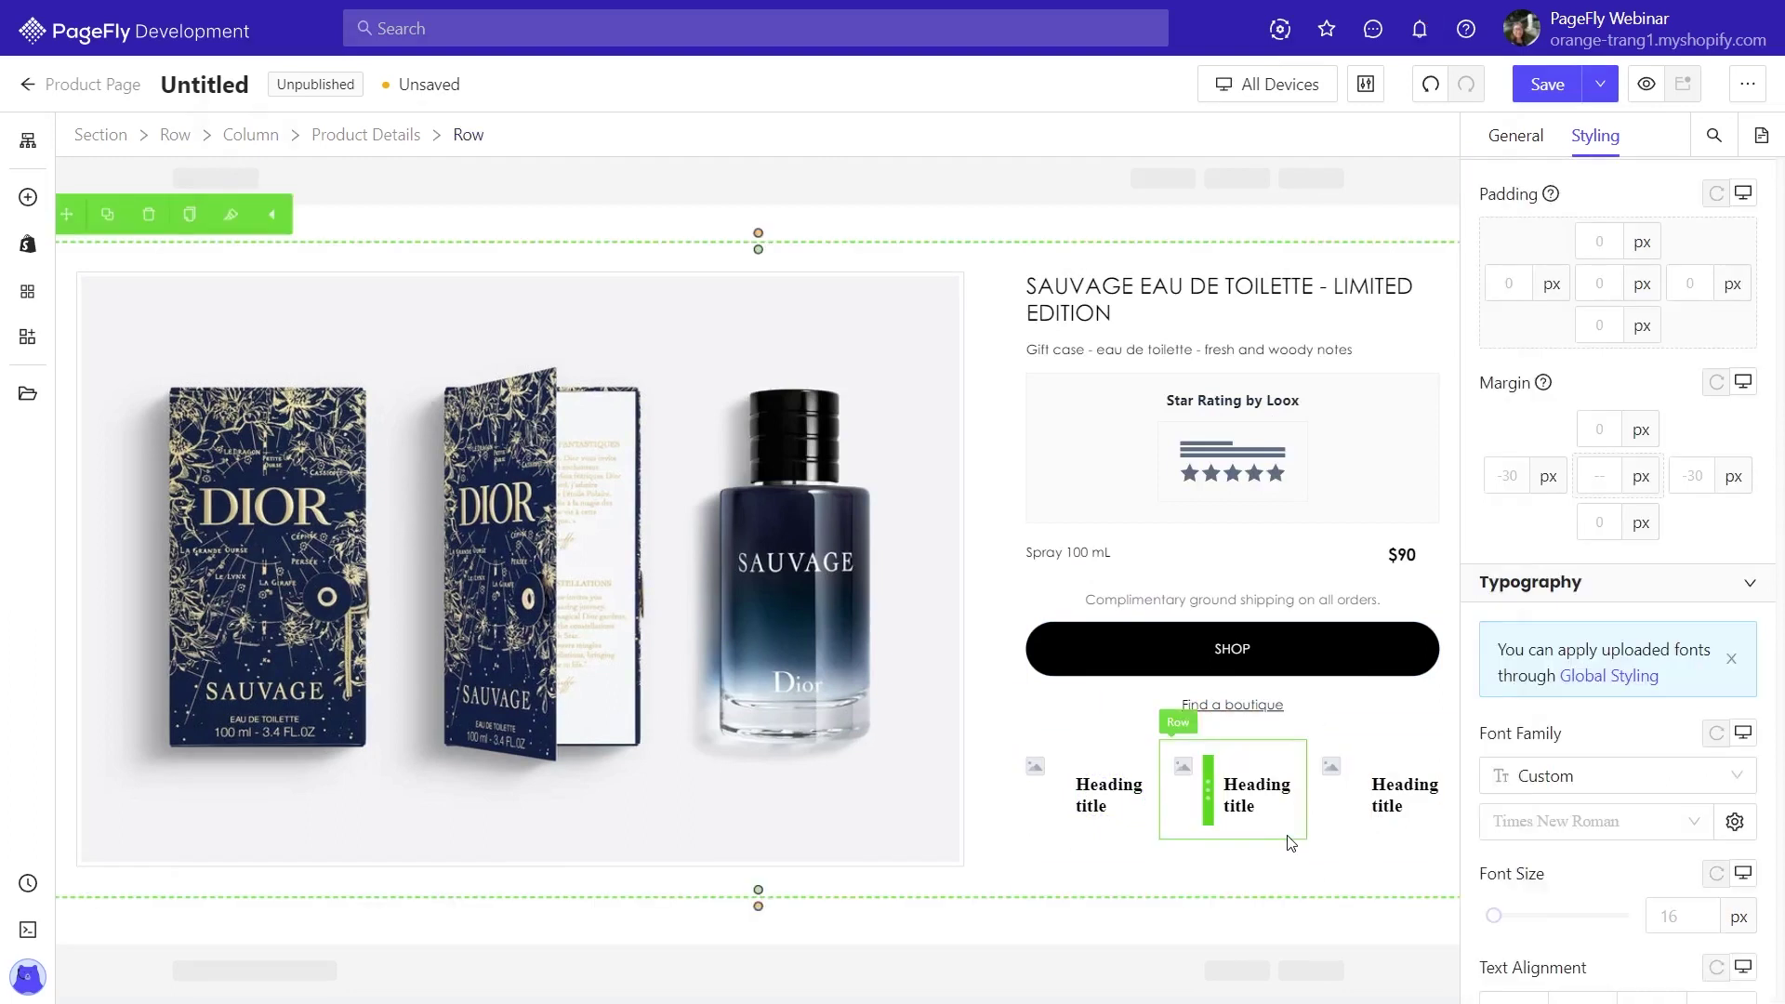
# Set the content list to 1 item per row with 0 px item spacing and centered content position
pyautogui.click(1202, 778)
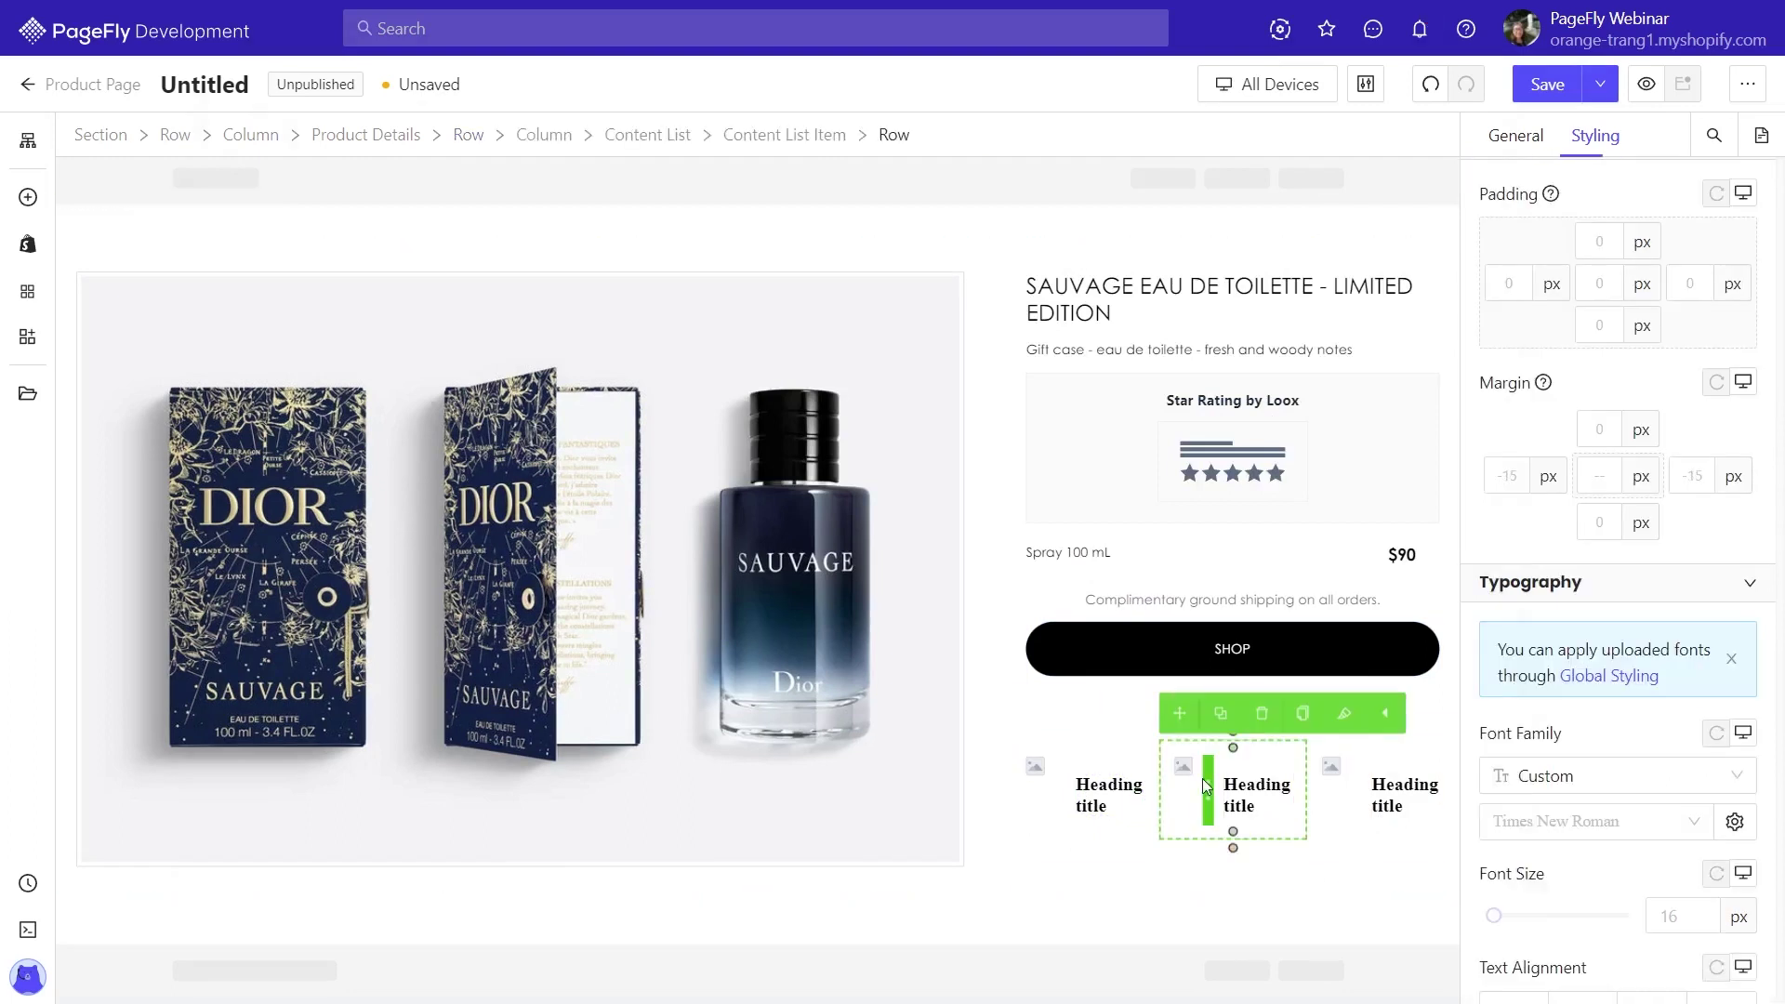
pyautogui.click(669, 137)
pyautogui.click(1515, 136)
pyautogui.doubleClick(1653, 597)
pyautogui.write('1')
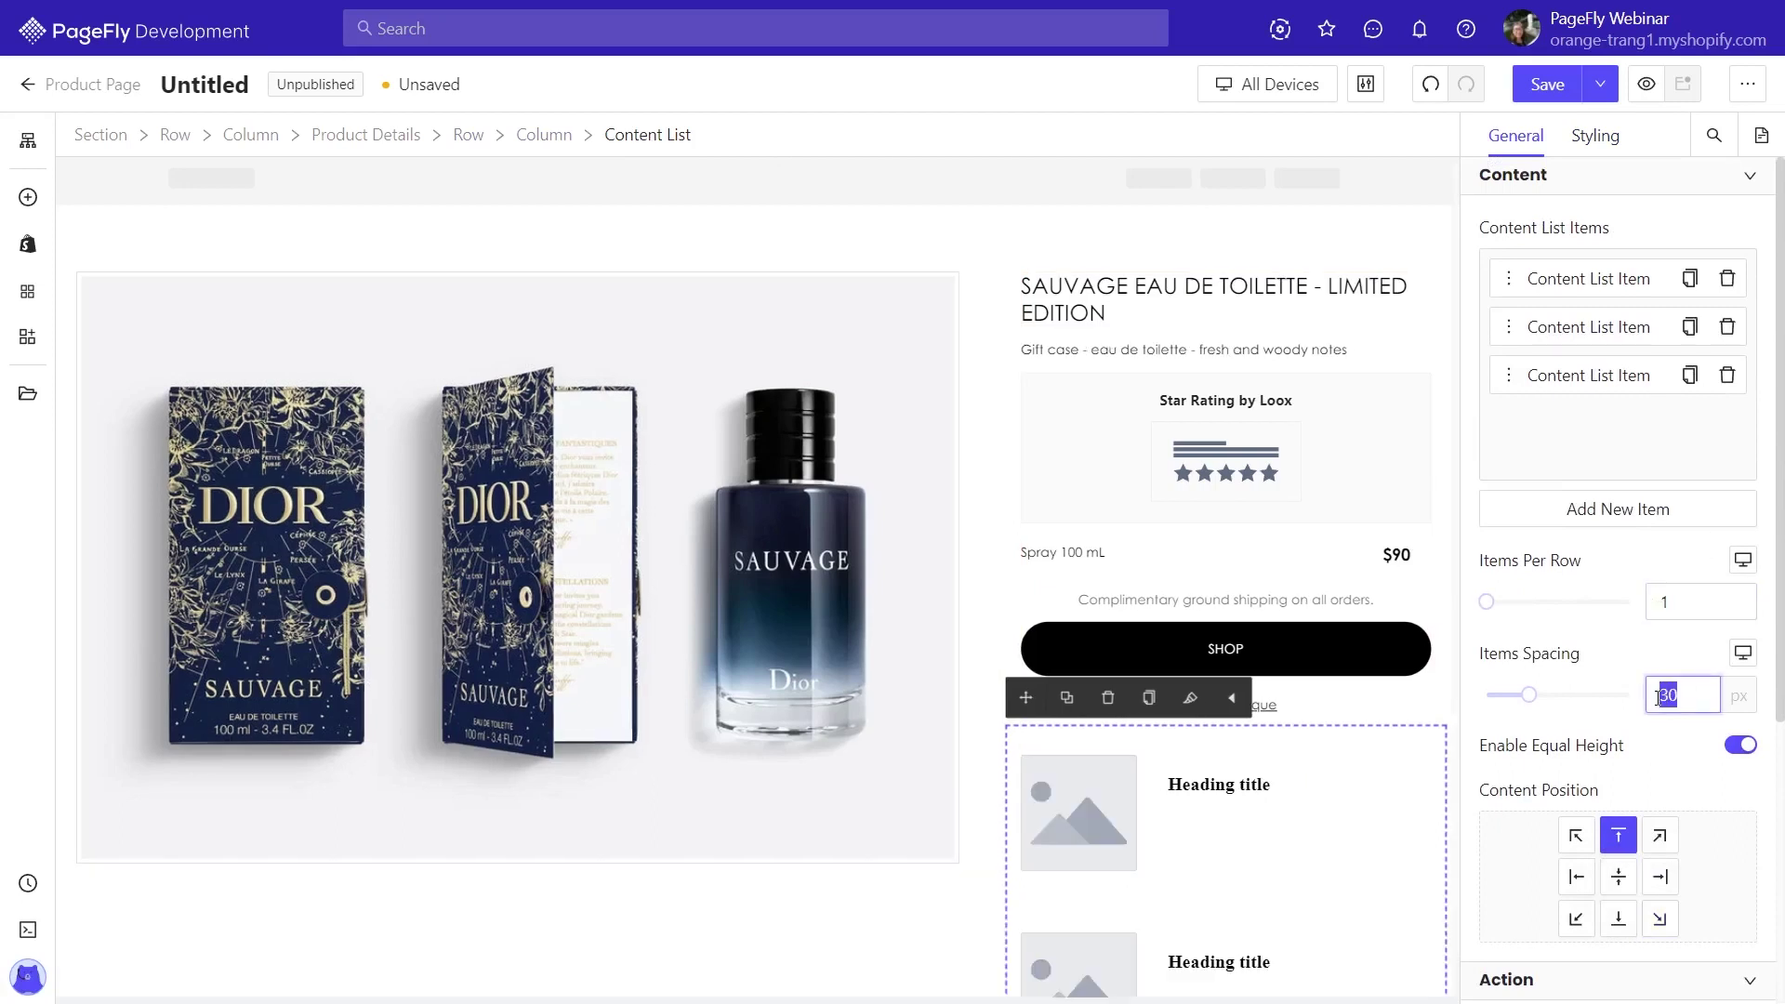
pyautogui.write('0')
pyautogui.click(1618, 877)
pyautogui.scroll(-1, 1581, 790)
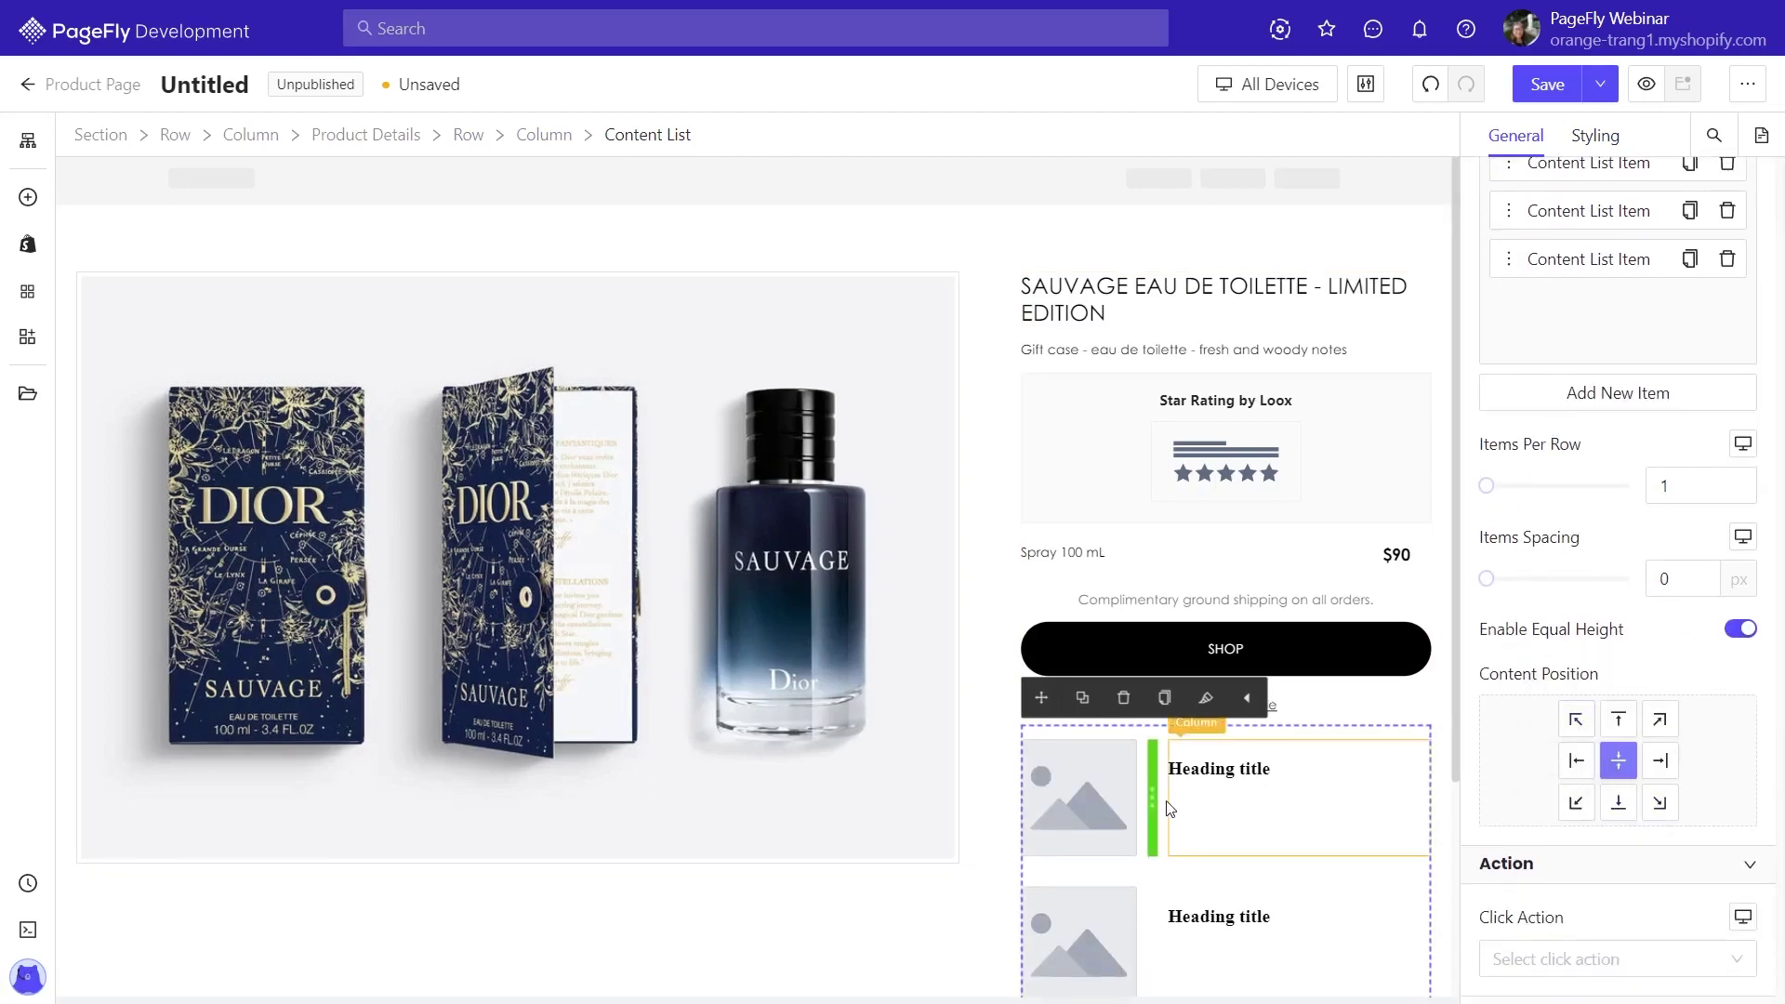
# Set the first content list item's image to "untitled", the brush and jar icon, from the Image Manager
pyautogui.click(1084, 783)
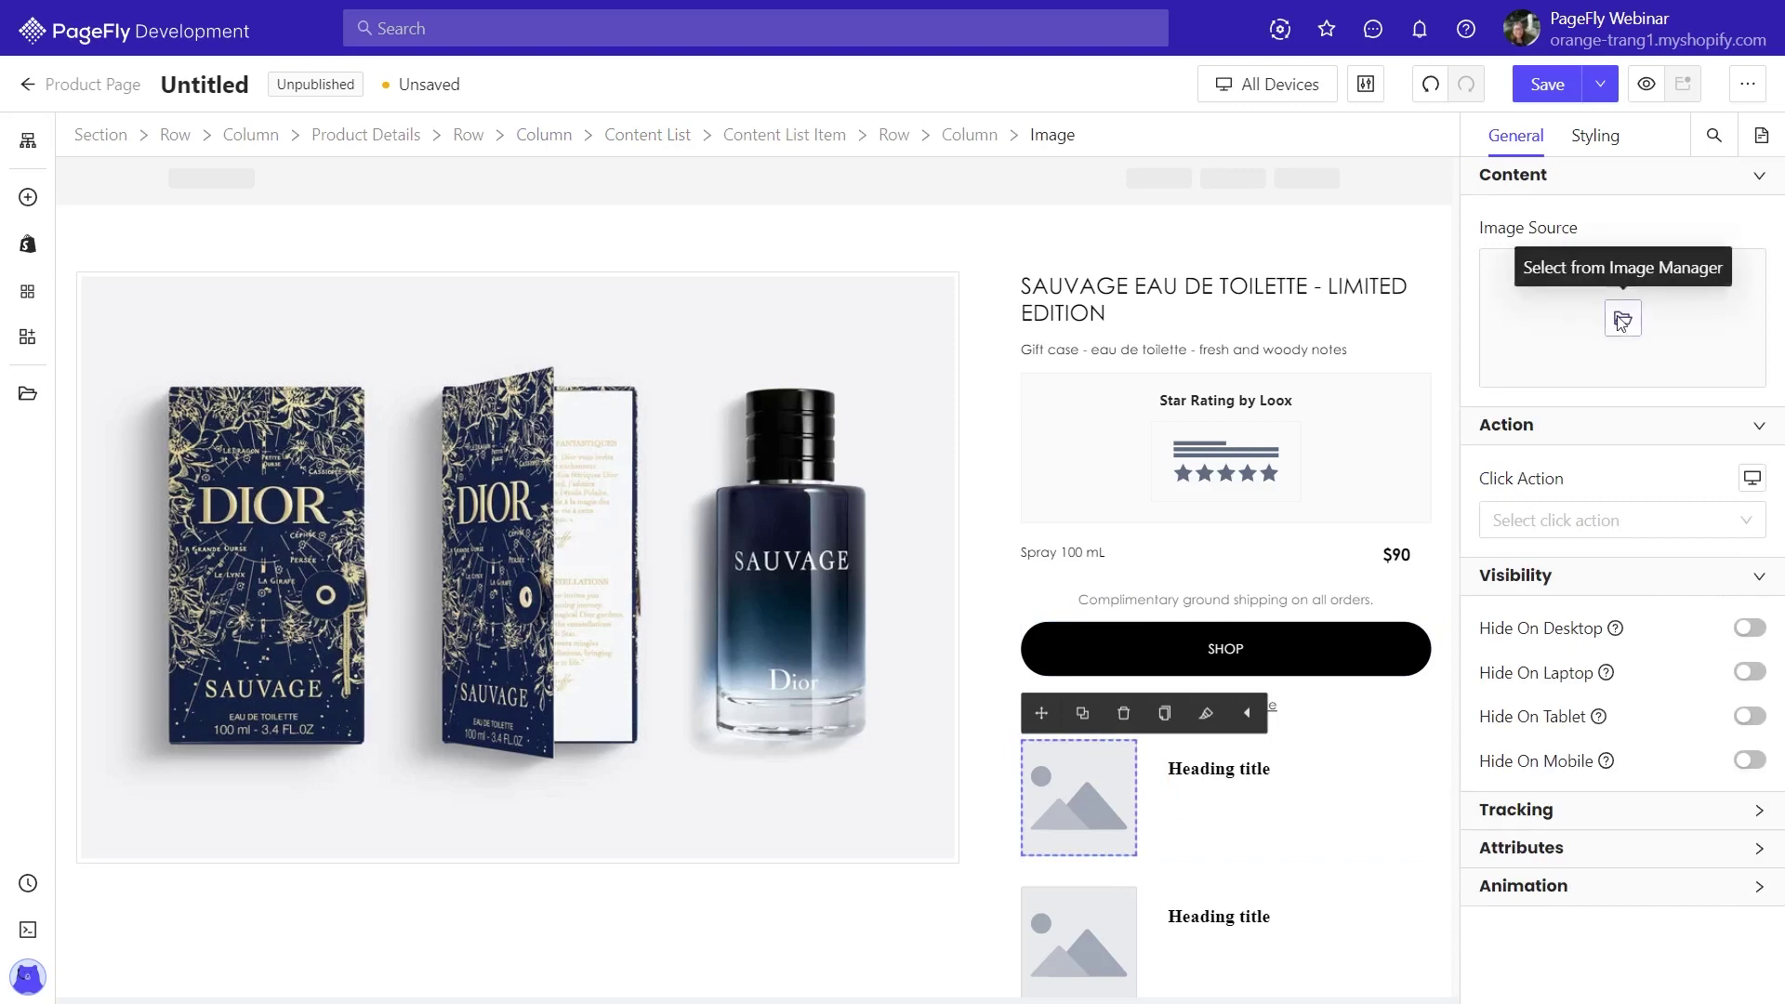
pyautogui.click(1622, 317)
pyautogui.click(1089, 455)
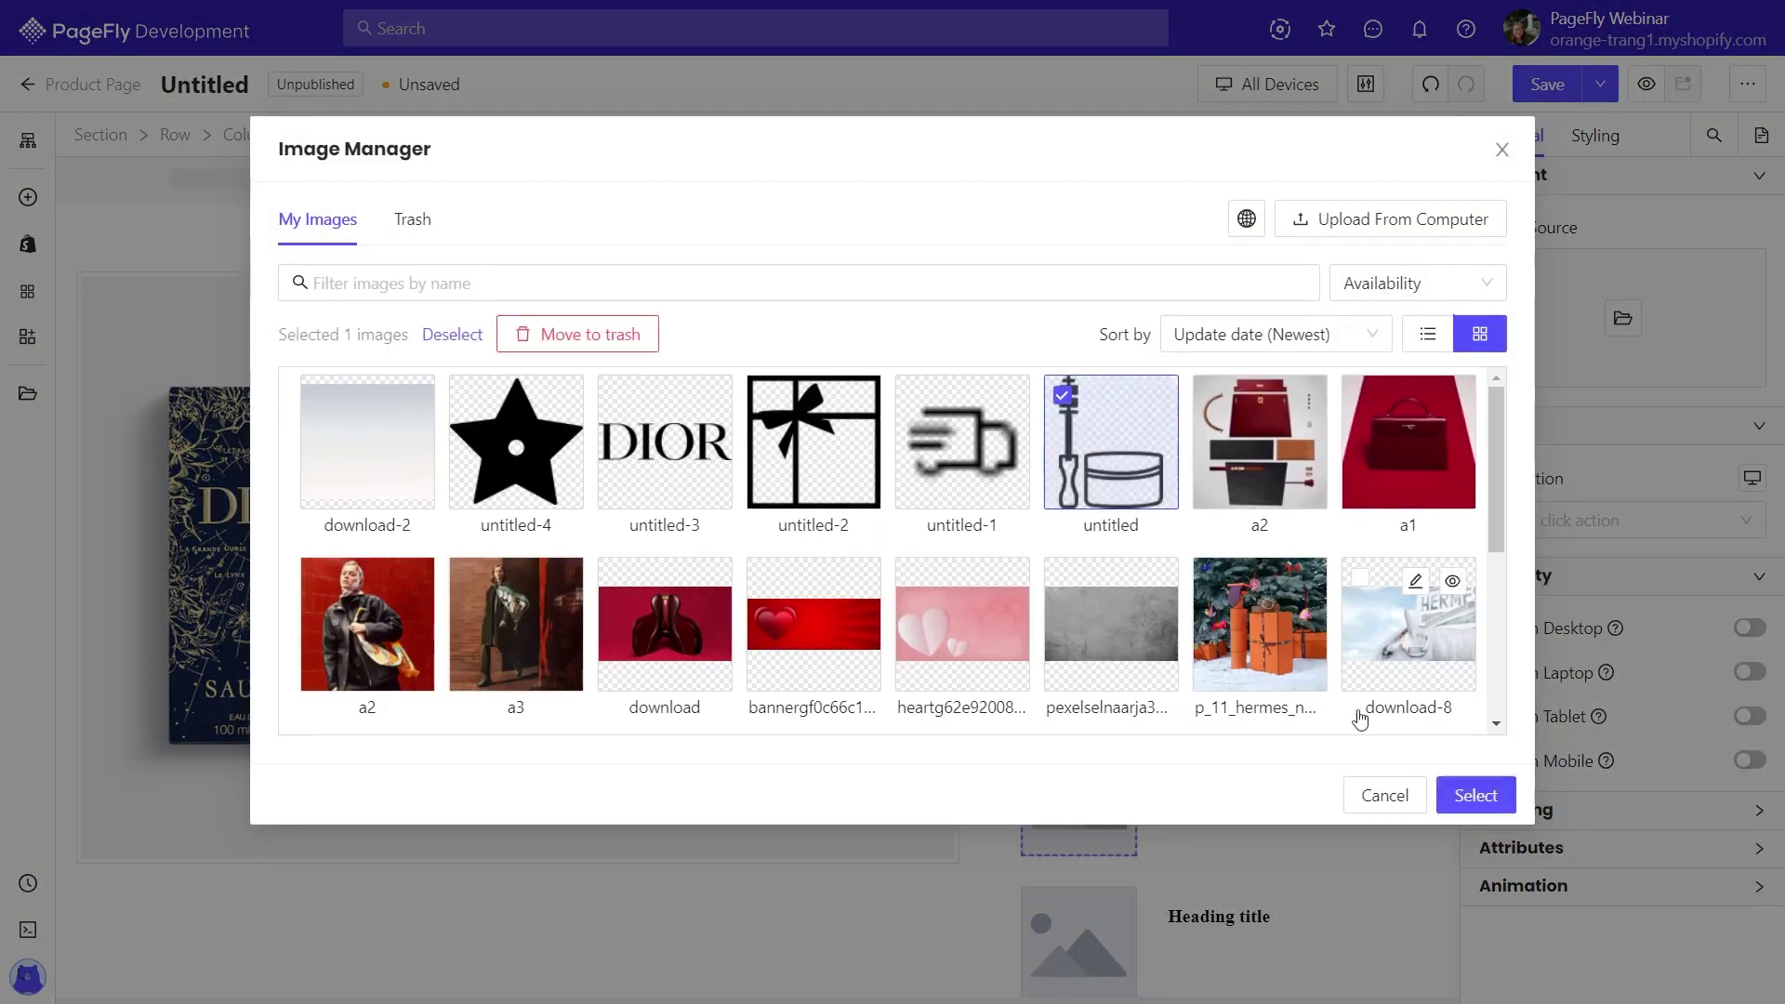
pyautogui.click(1475, 795)
# Turn off full width for the first item's image and size it 32 px wide by 30 px high with custom ratio and Contain fit
pyautogui.scroll(-3, 1479, 797)
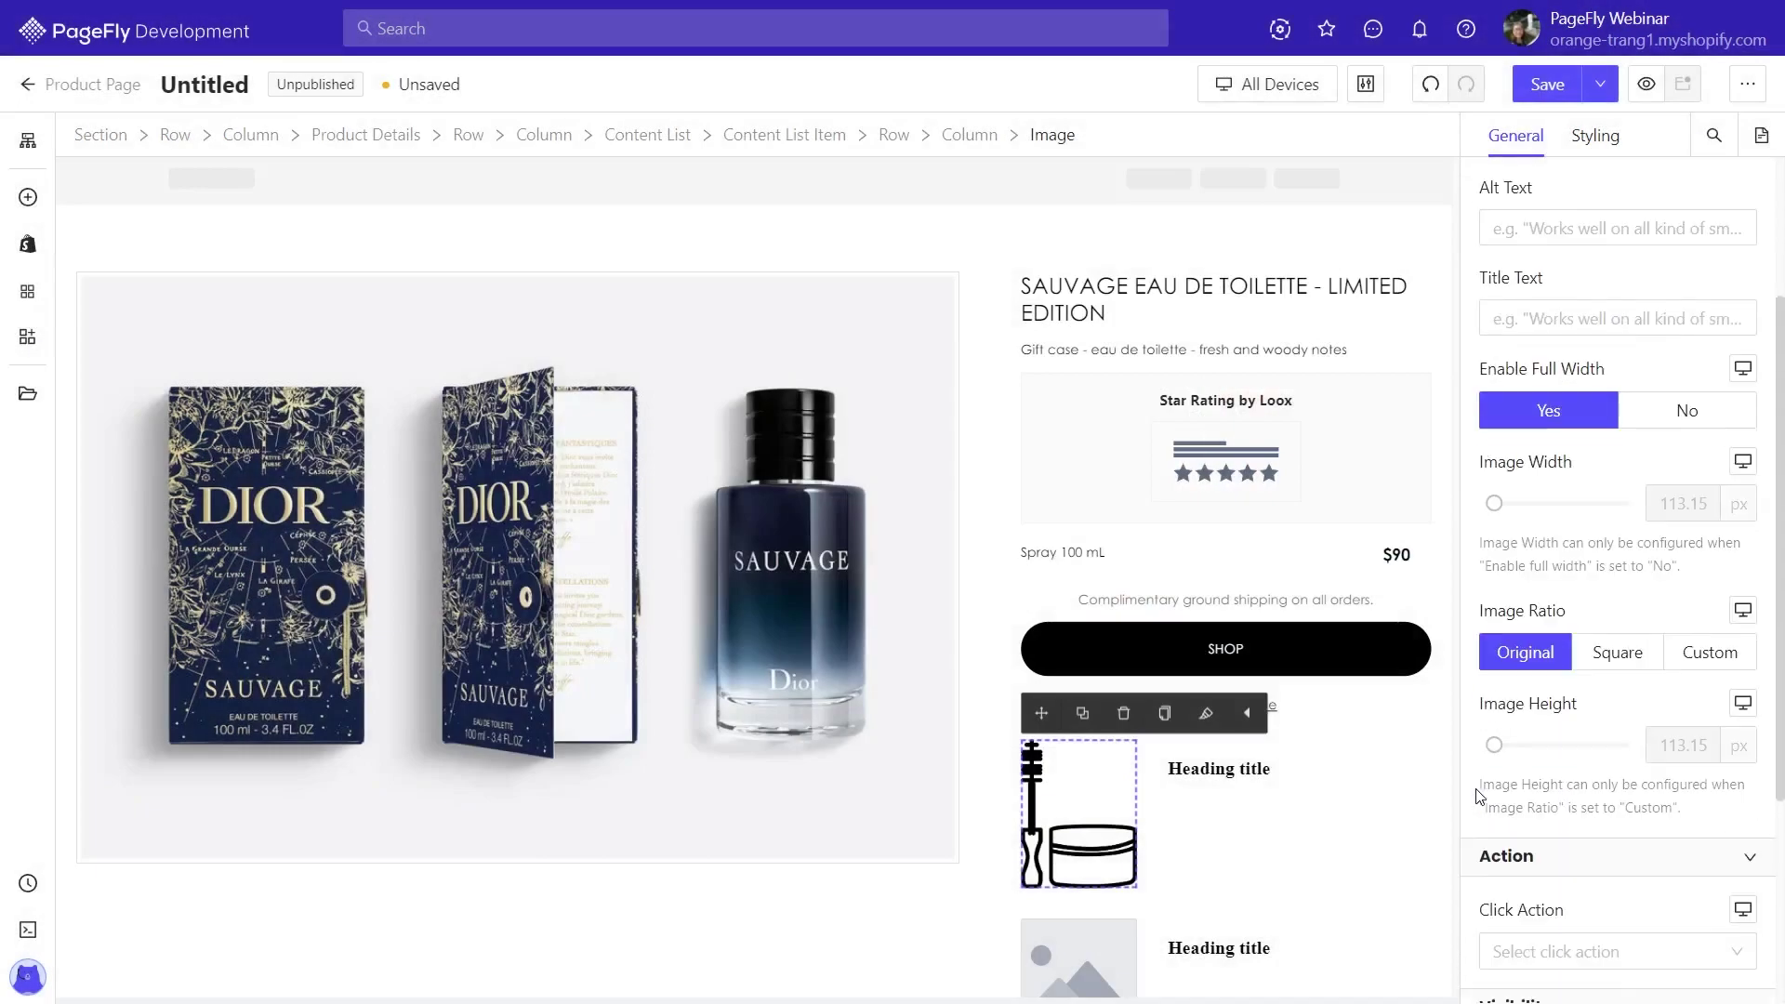
pyautogui.click(1678, 414)
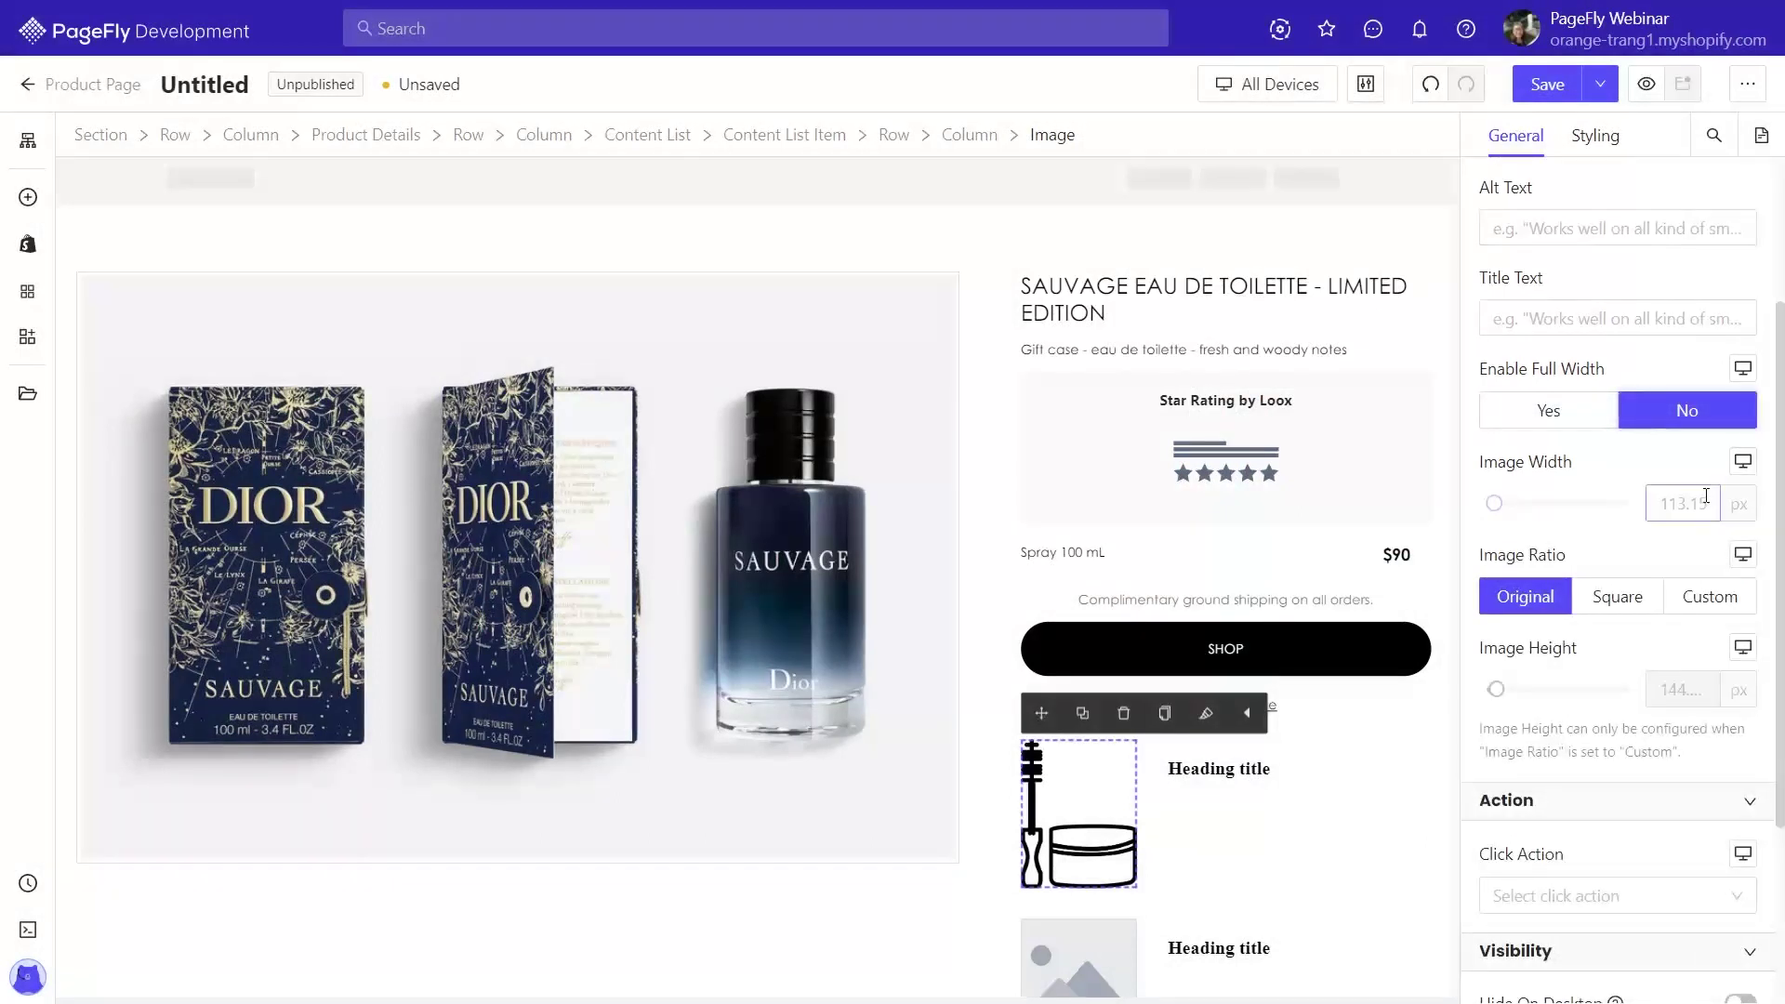
pyautogui.write('32')
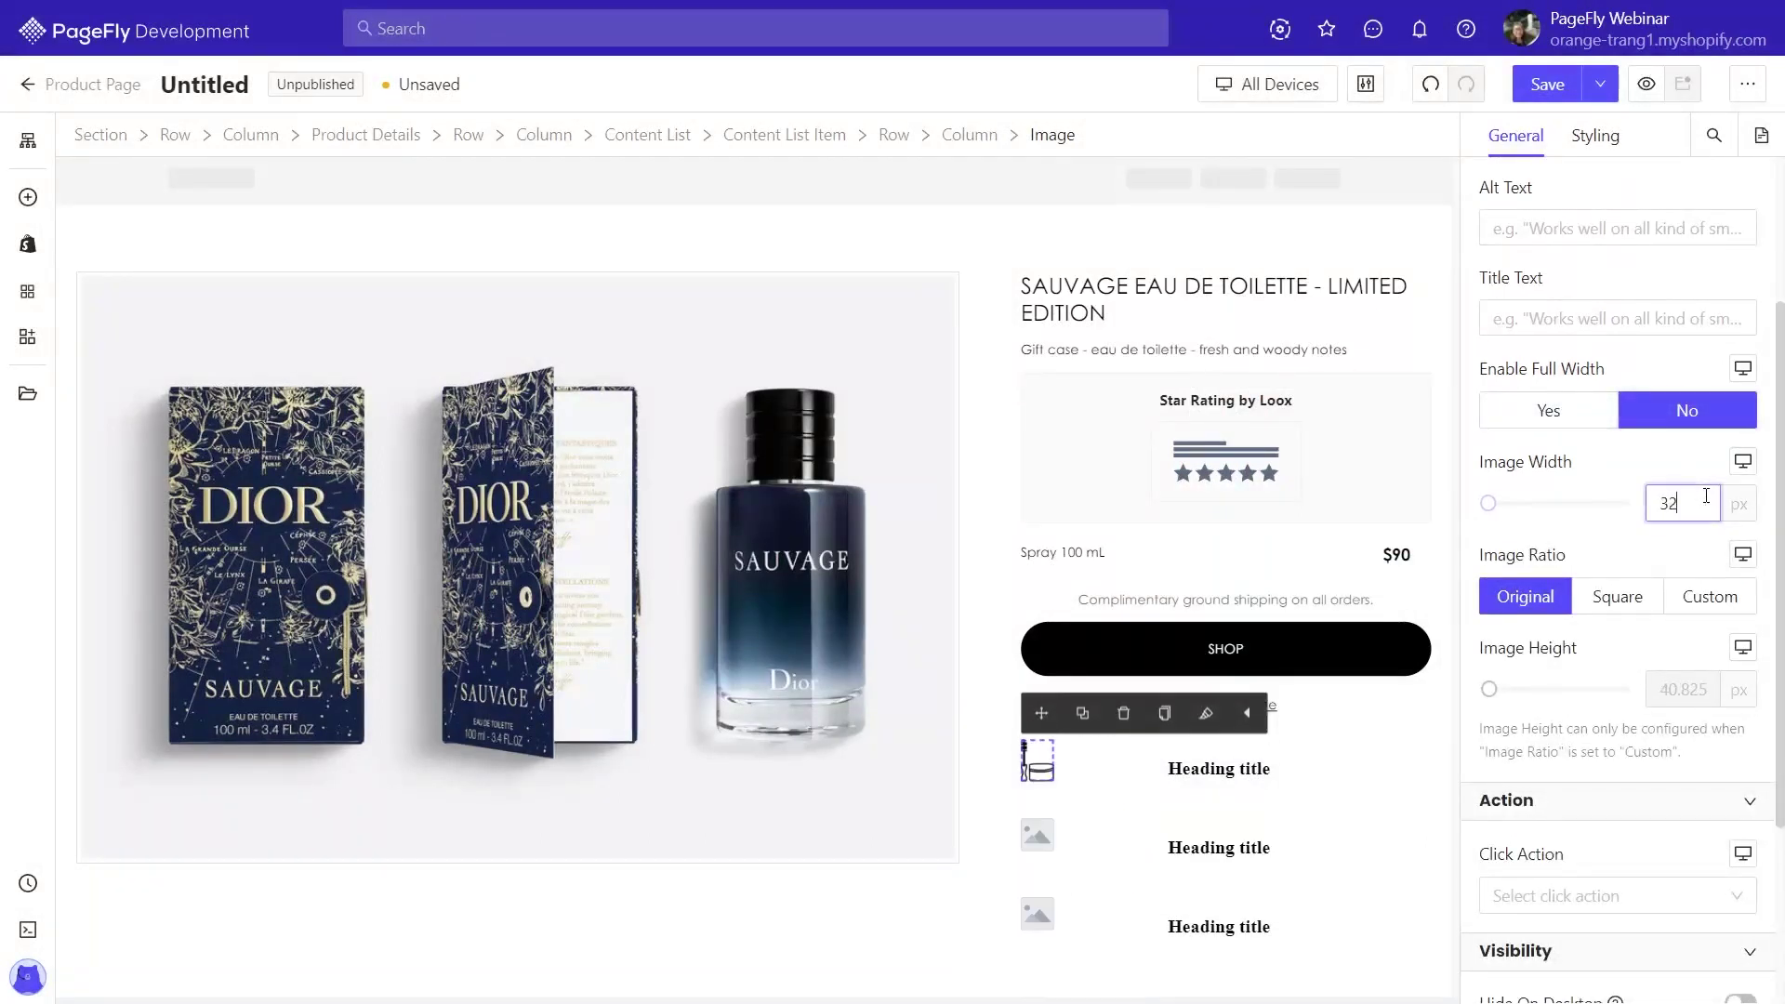
pyautogui.click(1708, 600)
pyautogui.doubleClick(1690, 702)
pyautogui.write('30')
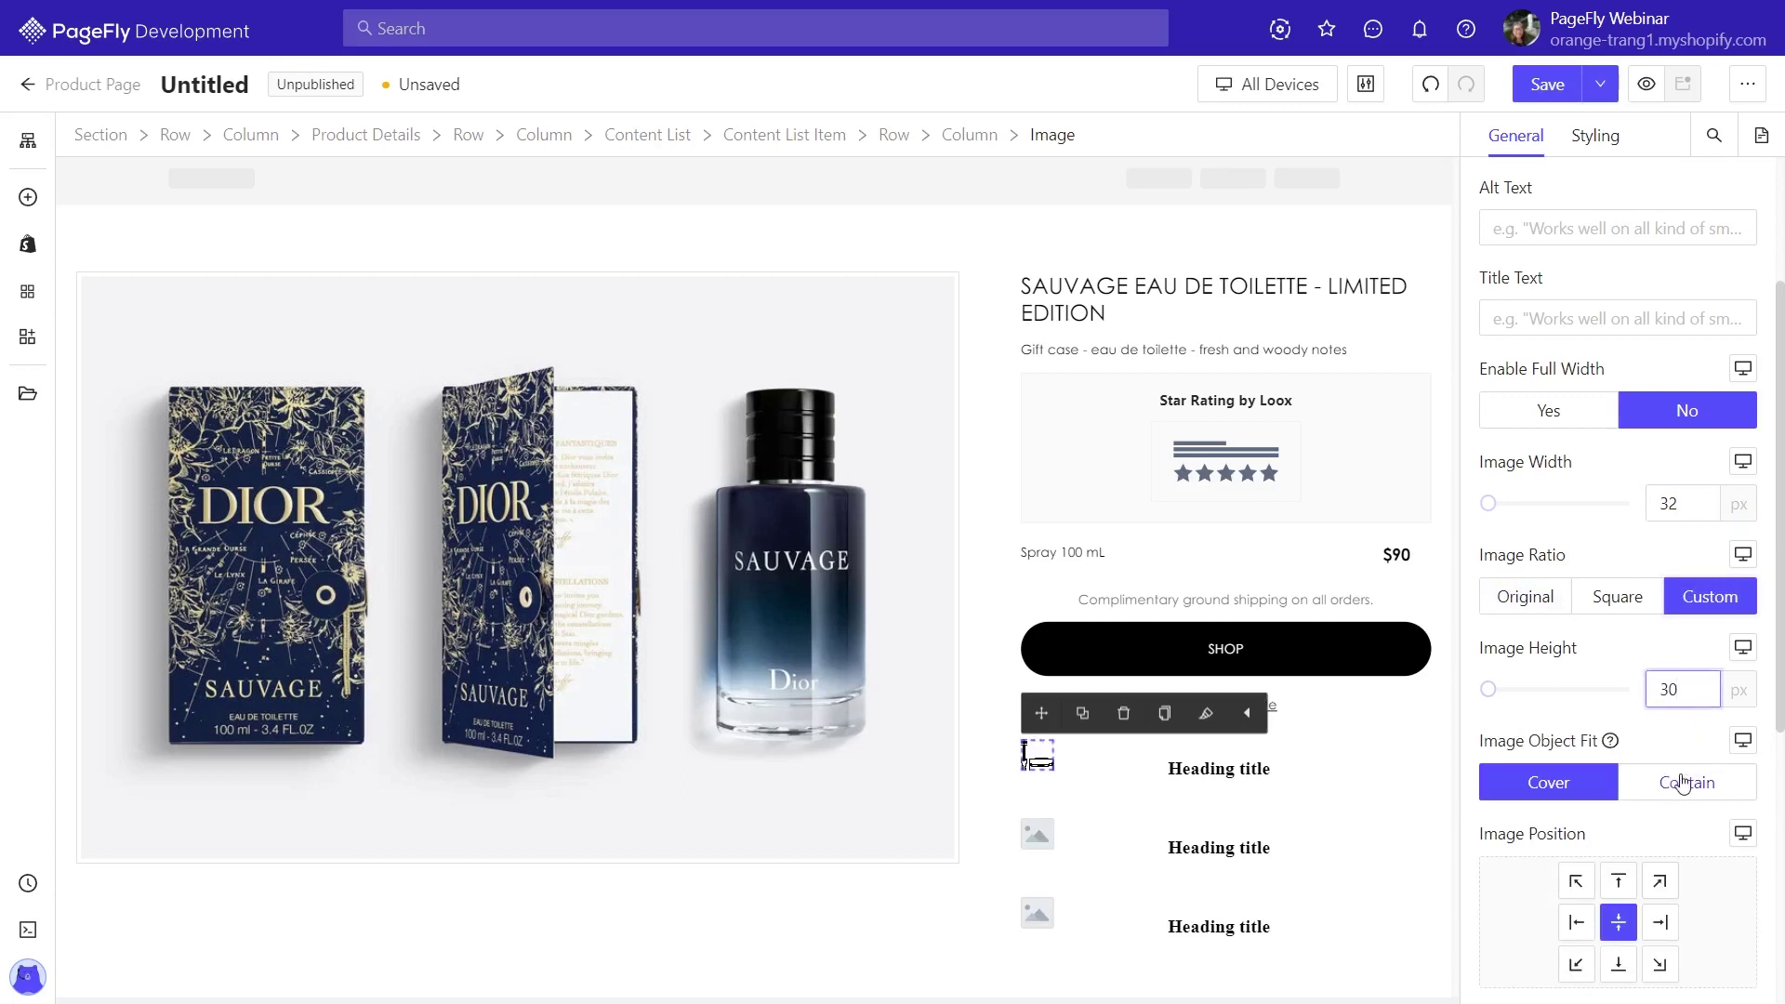
pyautogui.click(1676, 791)
pyautogui.scroll(-1, 1478, 697)
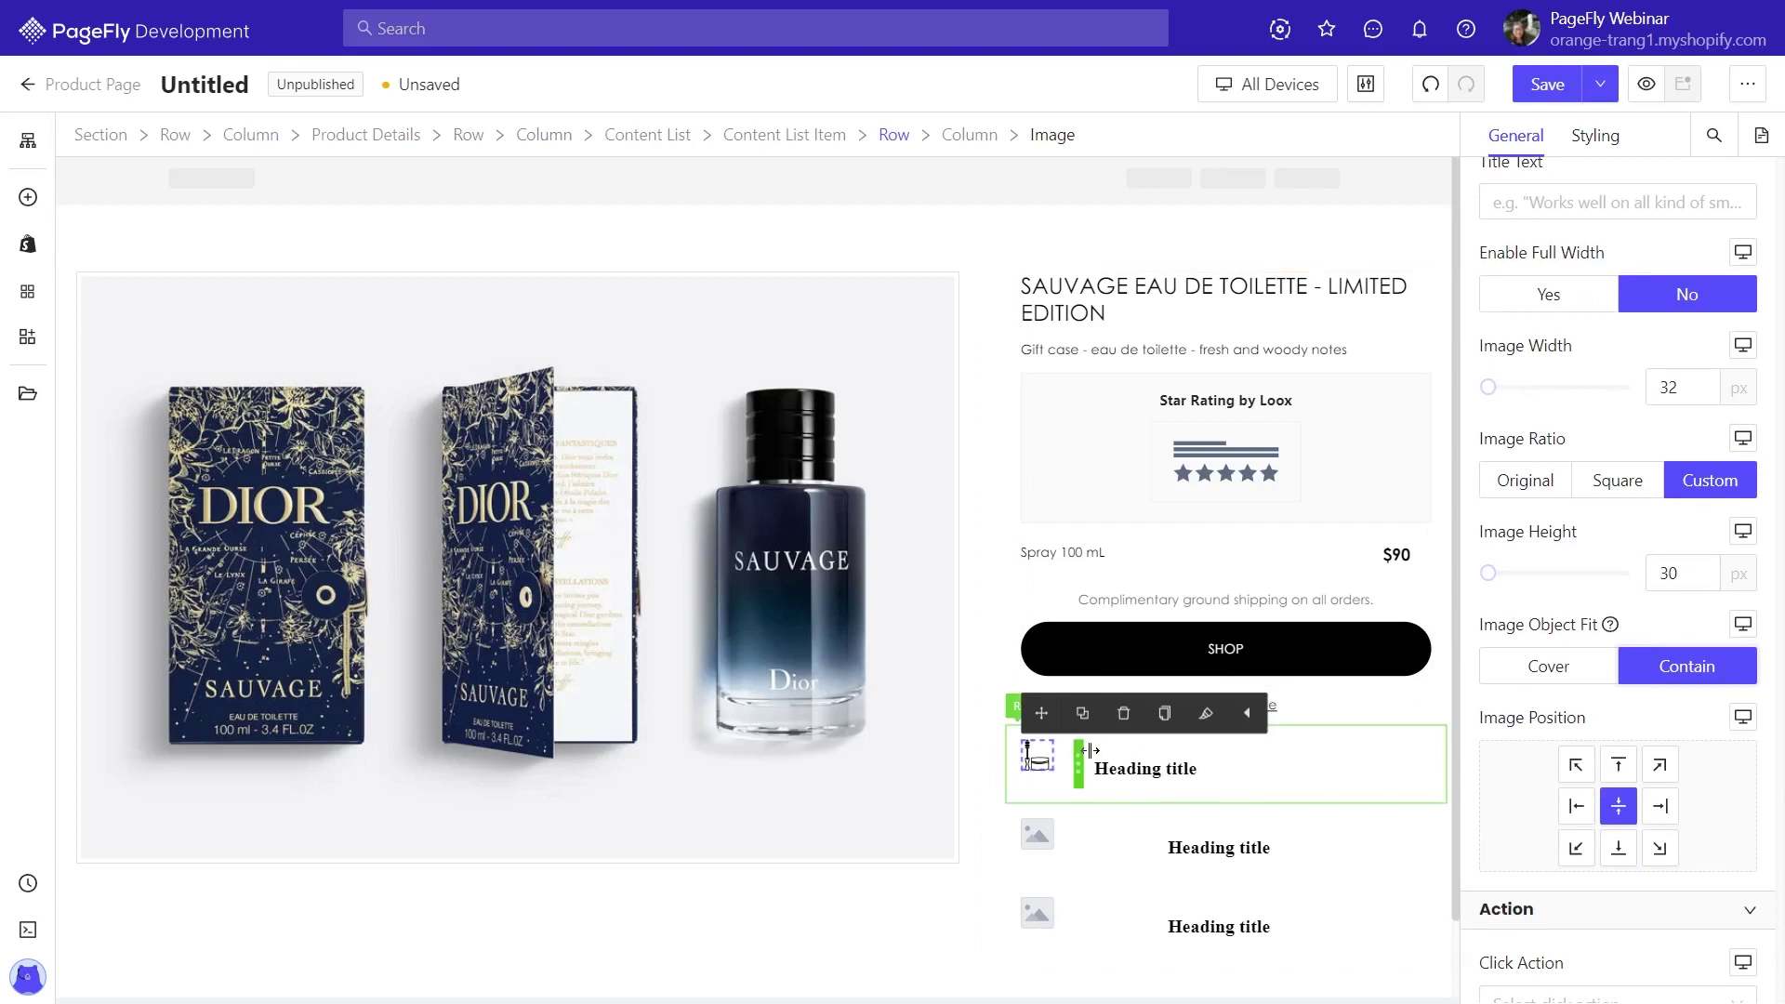
# Examine the e-boutique services pop-up behind the complimentary samples link on the Dior reference page
pyautogui.click(1155, 776)
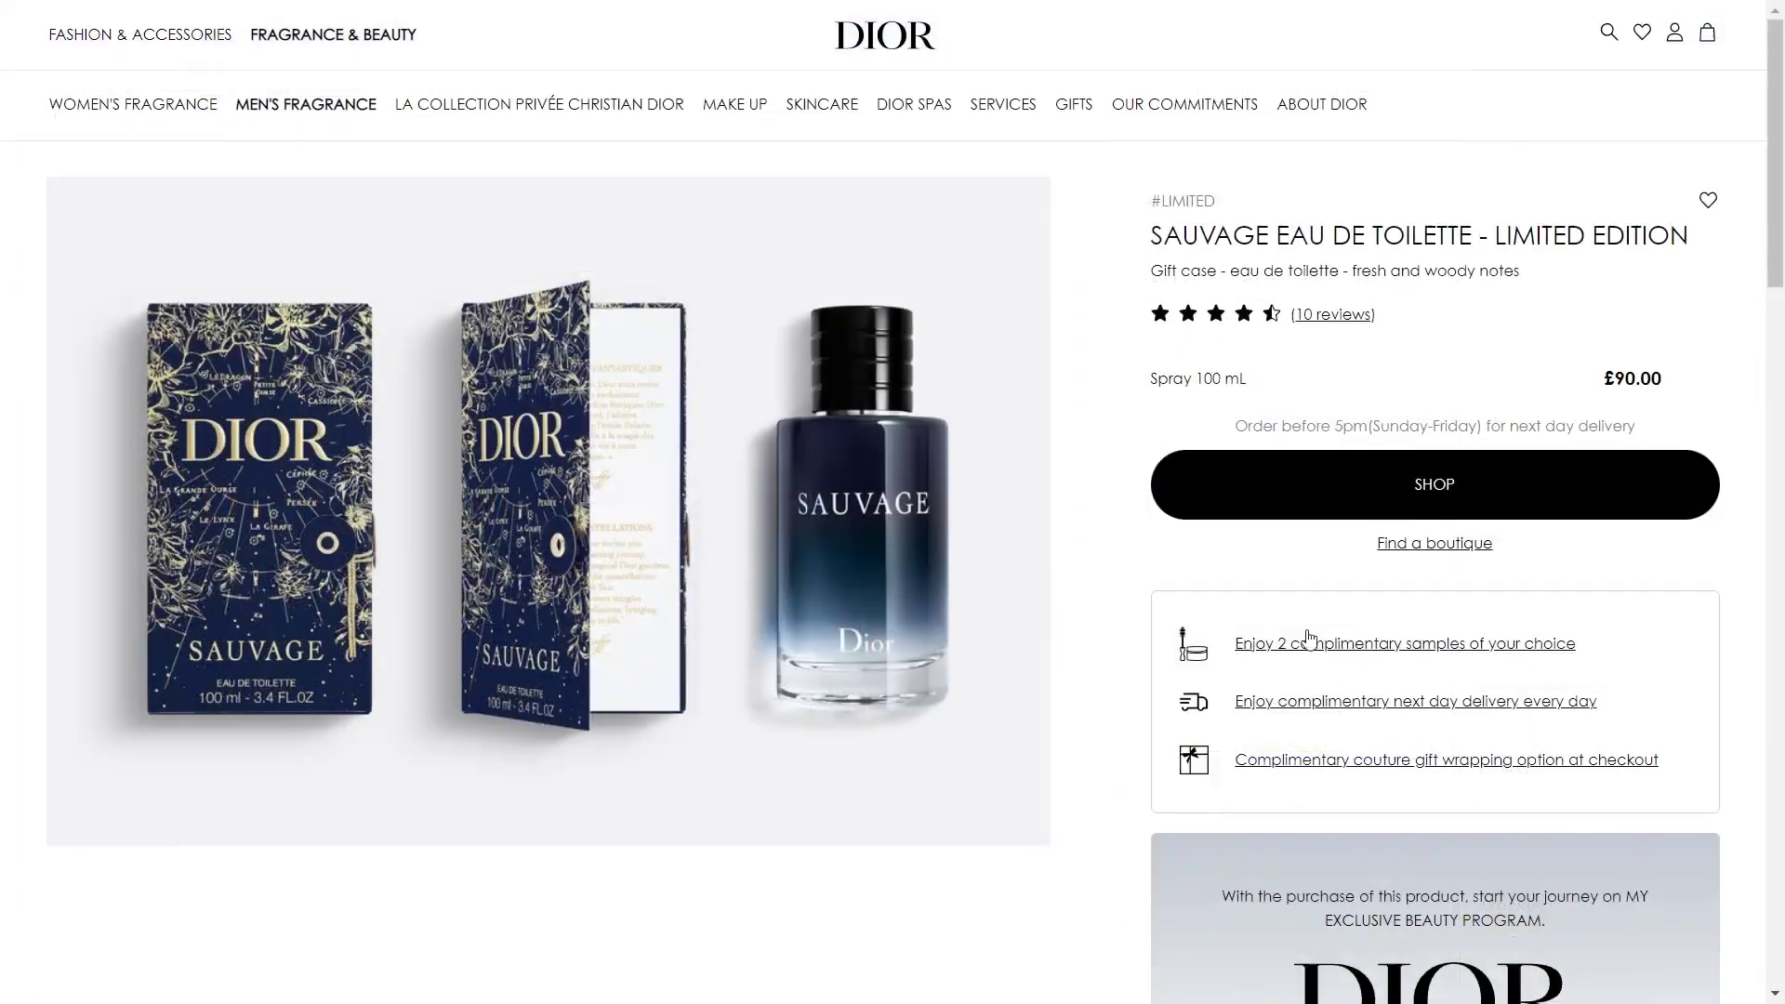
pyautogui.click(1299, 648)
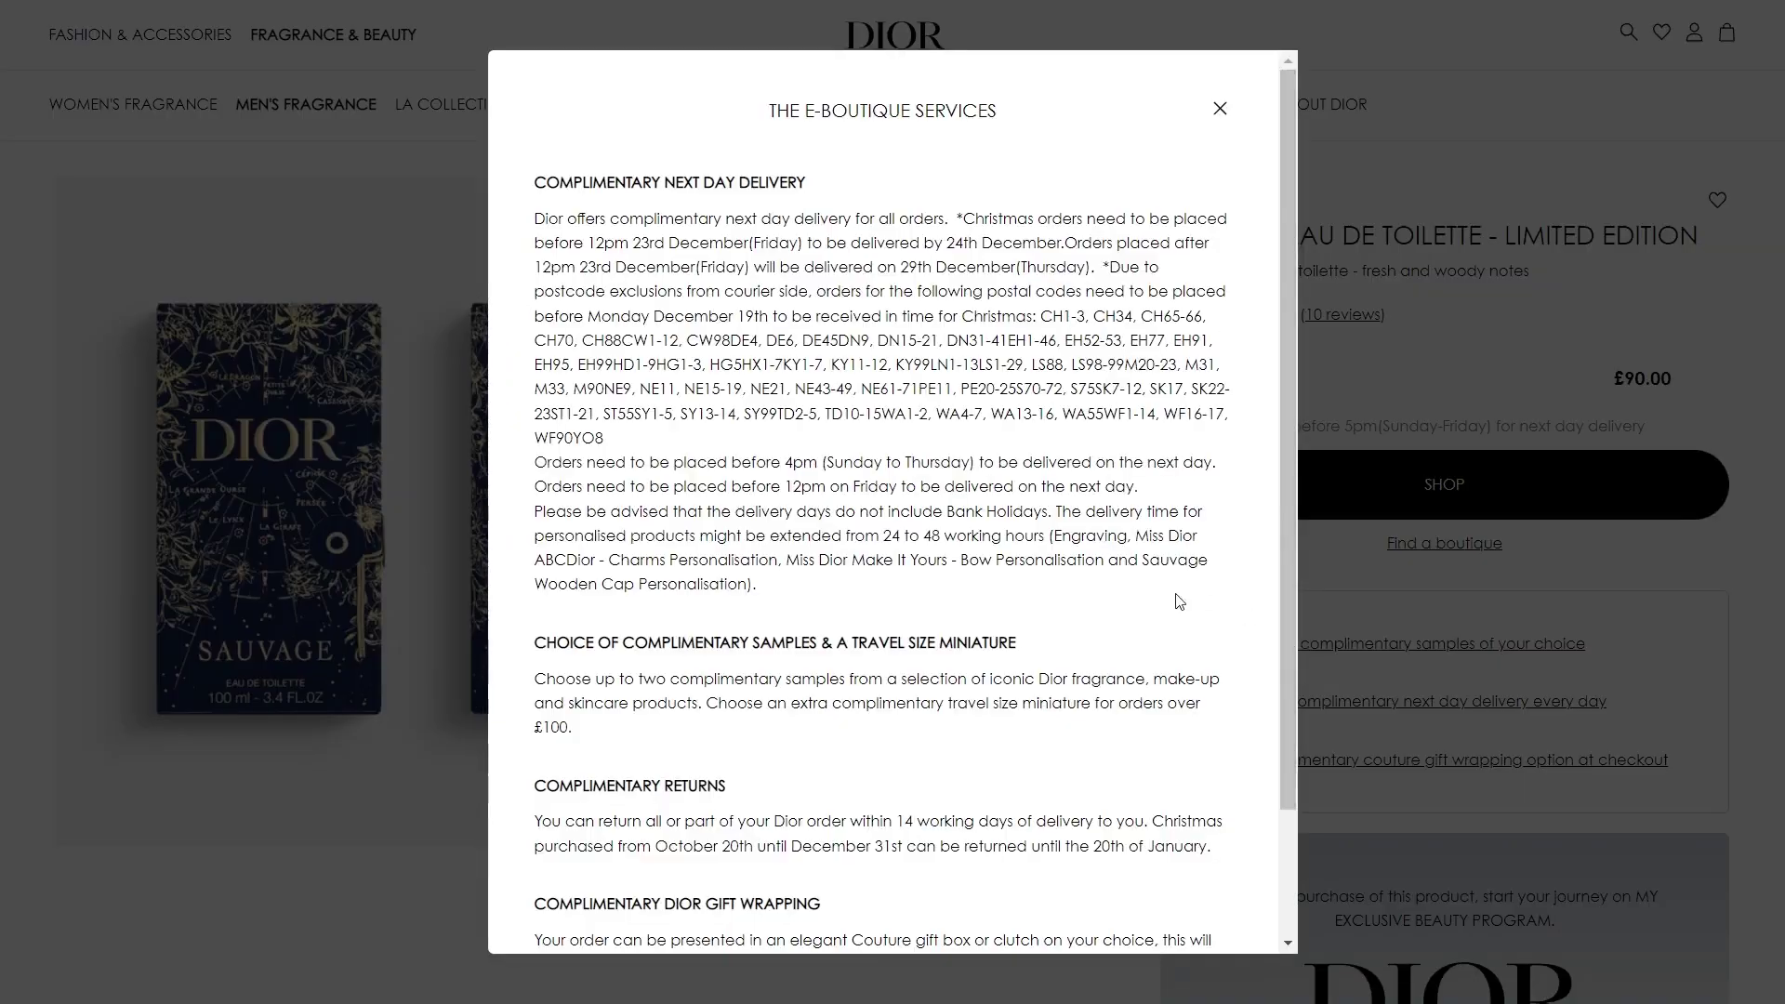
pyautogui.scroll(-3, 1178, 579)
pyautogui.scroll(3, 1256, 218)
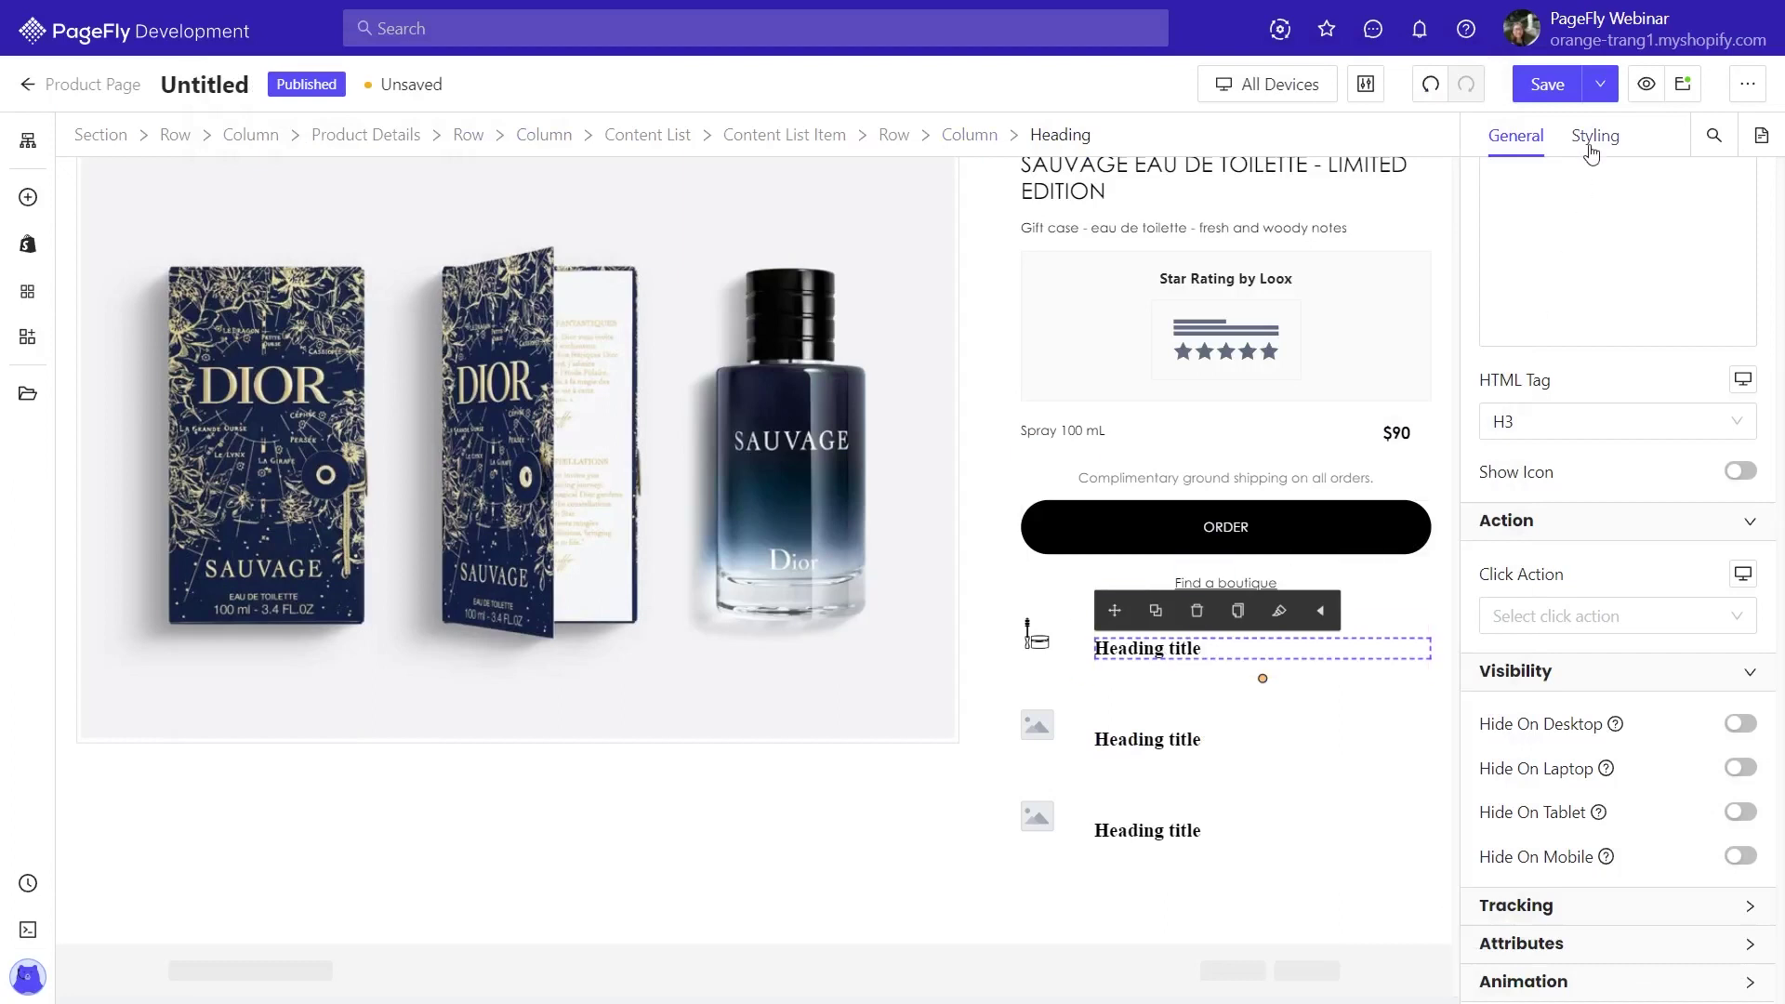
# Color the content list headings black and set their top margin to -1 px
pyautogui.click(1592, 154)
pyautogui.scroll(2, 1728, 462)
pyautogui.click(1738, 507)
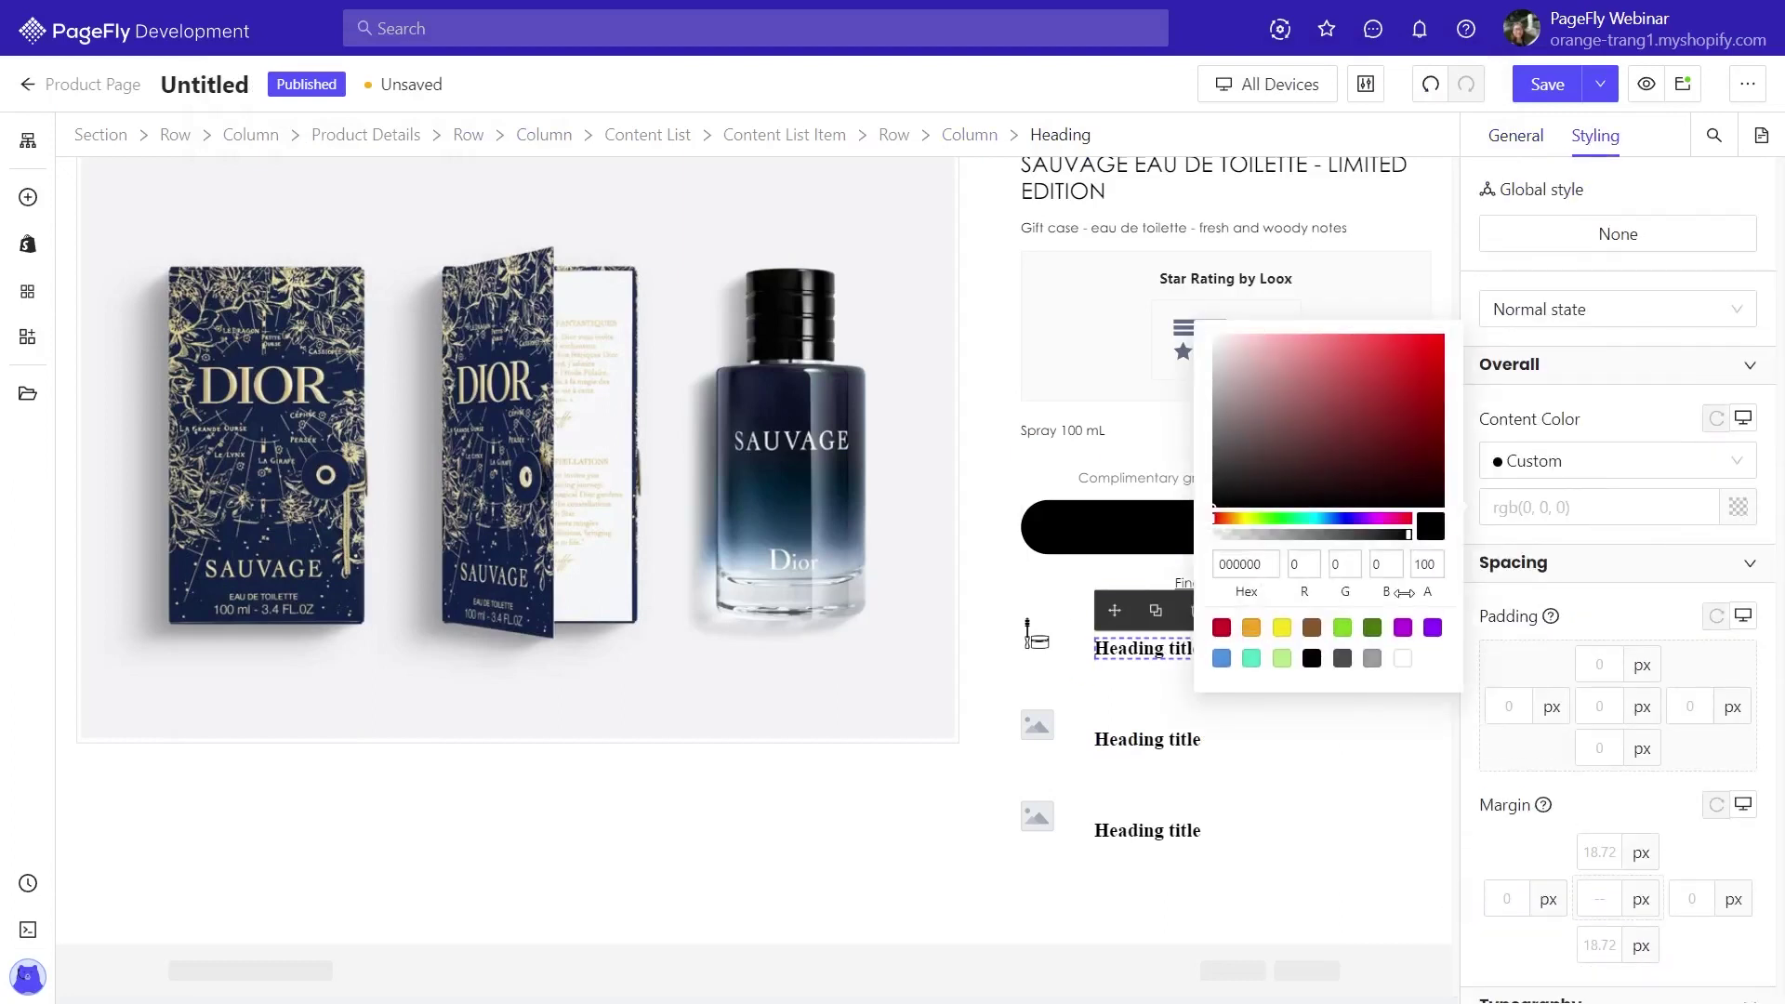
pyautogui.click(1311, 662)
pyautogui.scroll(-1, 1580, 558)
pyautogui.scroll(-4, 1605, 730)
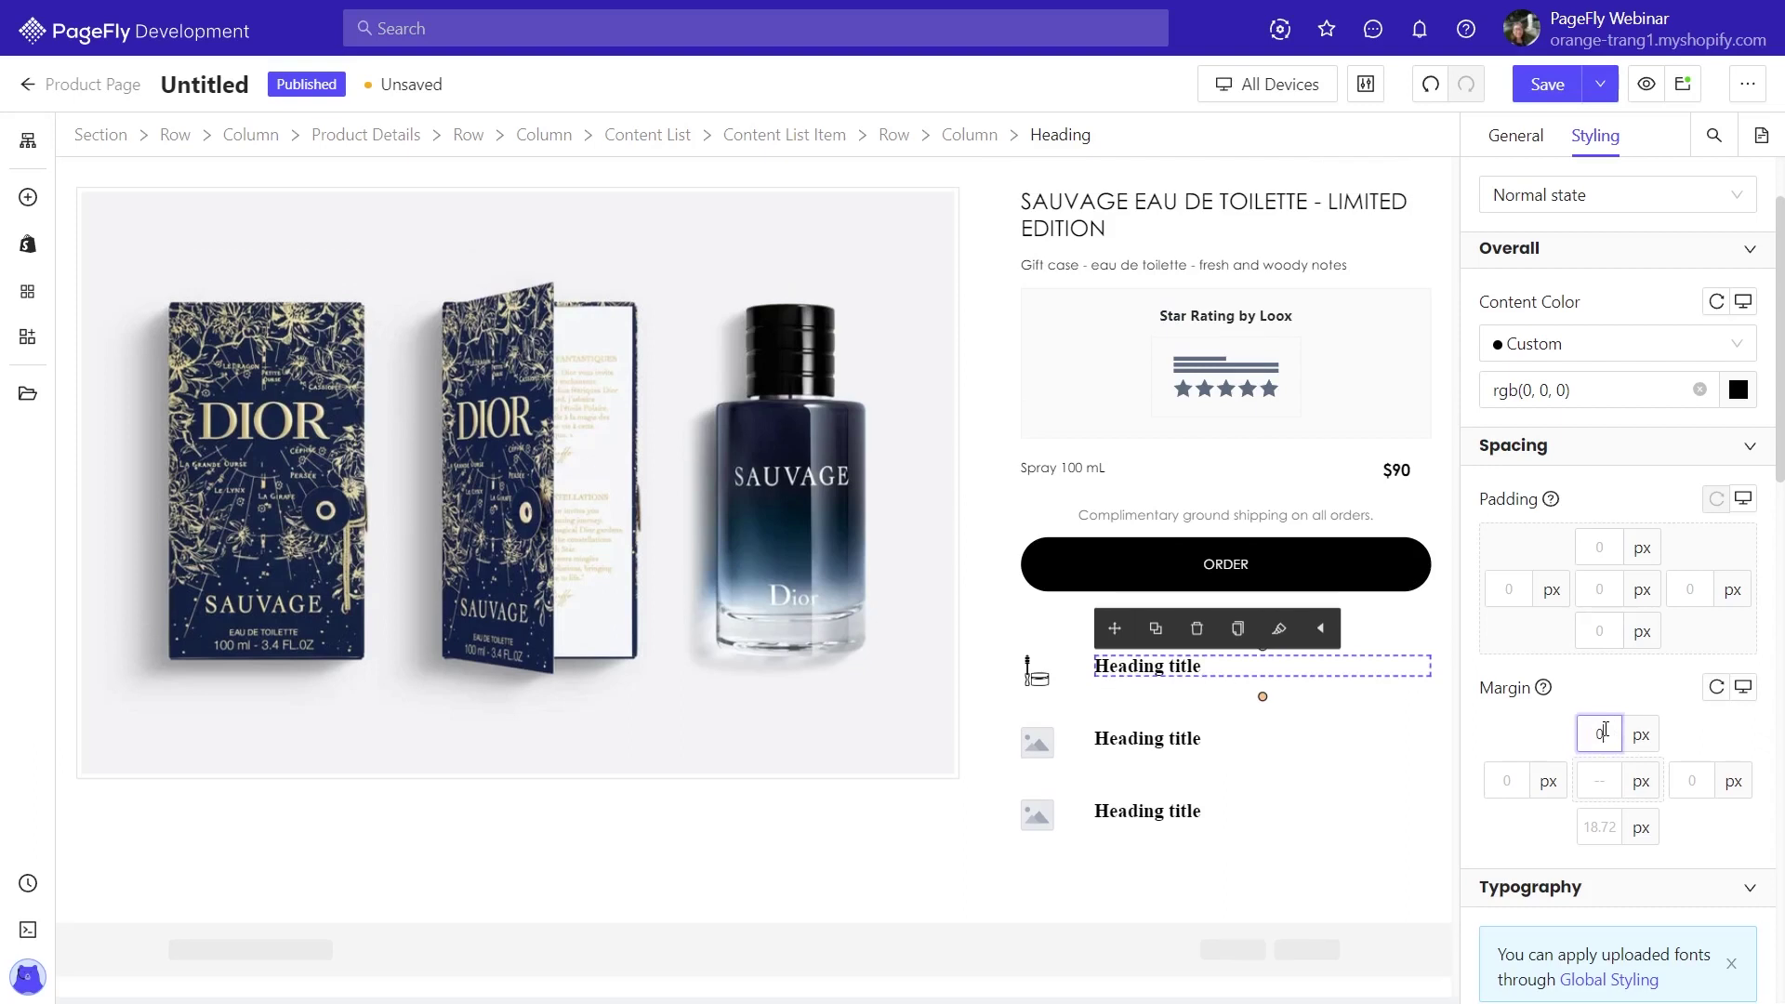
pyautogui.click(1609, 701)
pyautogui.click(1609, 741)
# Set the content list headings to underlined Century Gothic at 14 px with Regular font weight
pyautogui.scroll(-2, 1609, 741)
pyautogui.click(1682, 554)
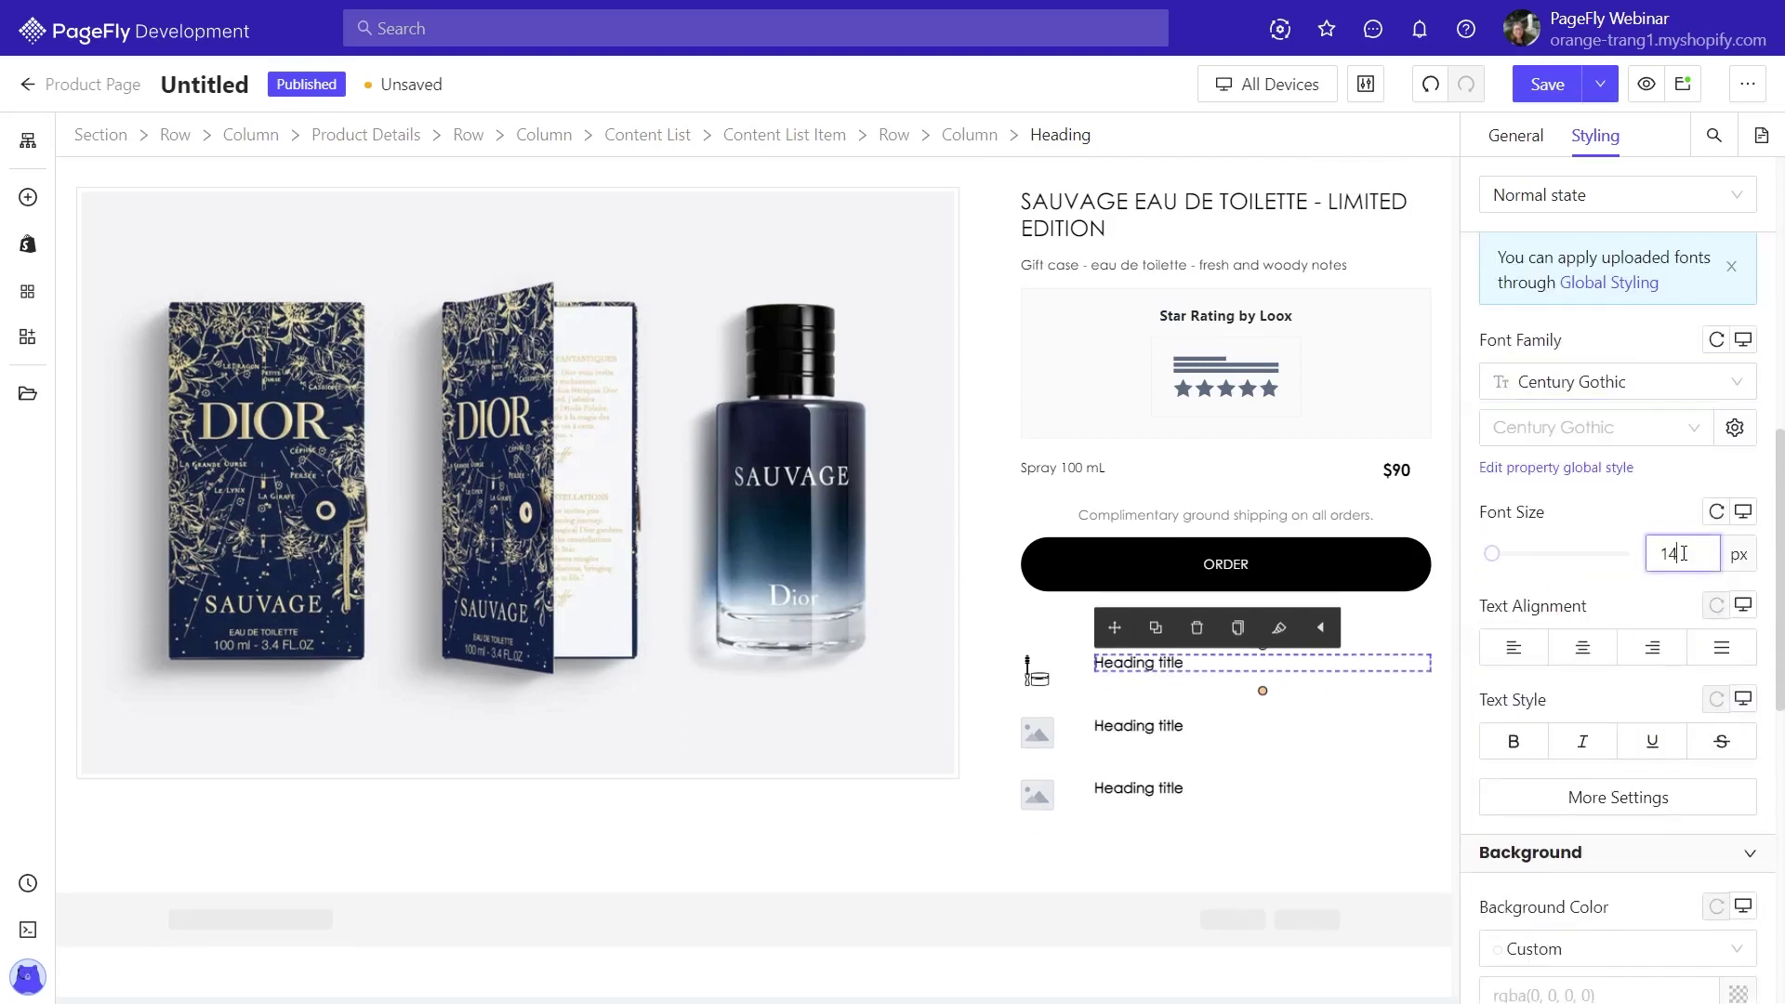
pyautogui.click(1652, 741)
pyautogui.click(1618, 797)
pyautogui.click(1305, 665)
pyautogui.click(1539, 688)
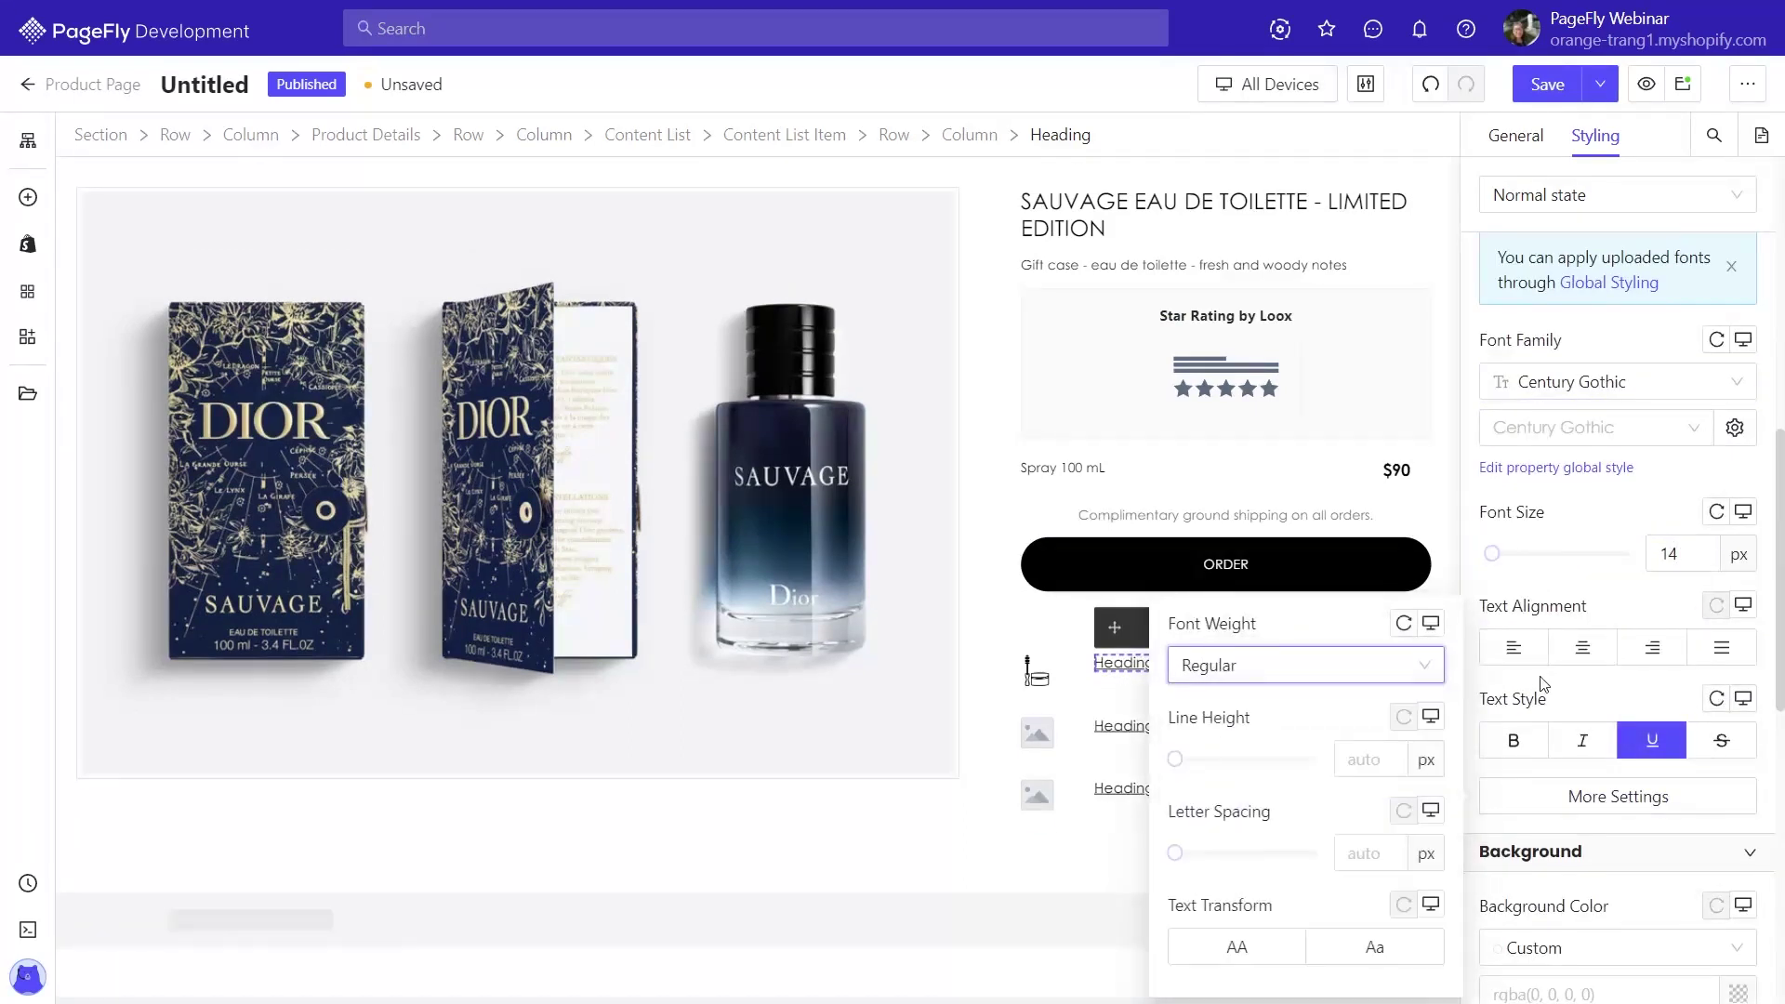
# Set the second item's image to the delivery truck "untitled-1" and the third item's image to the gift box "untitled-2"
pyautogui.click(1037, 731)
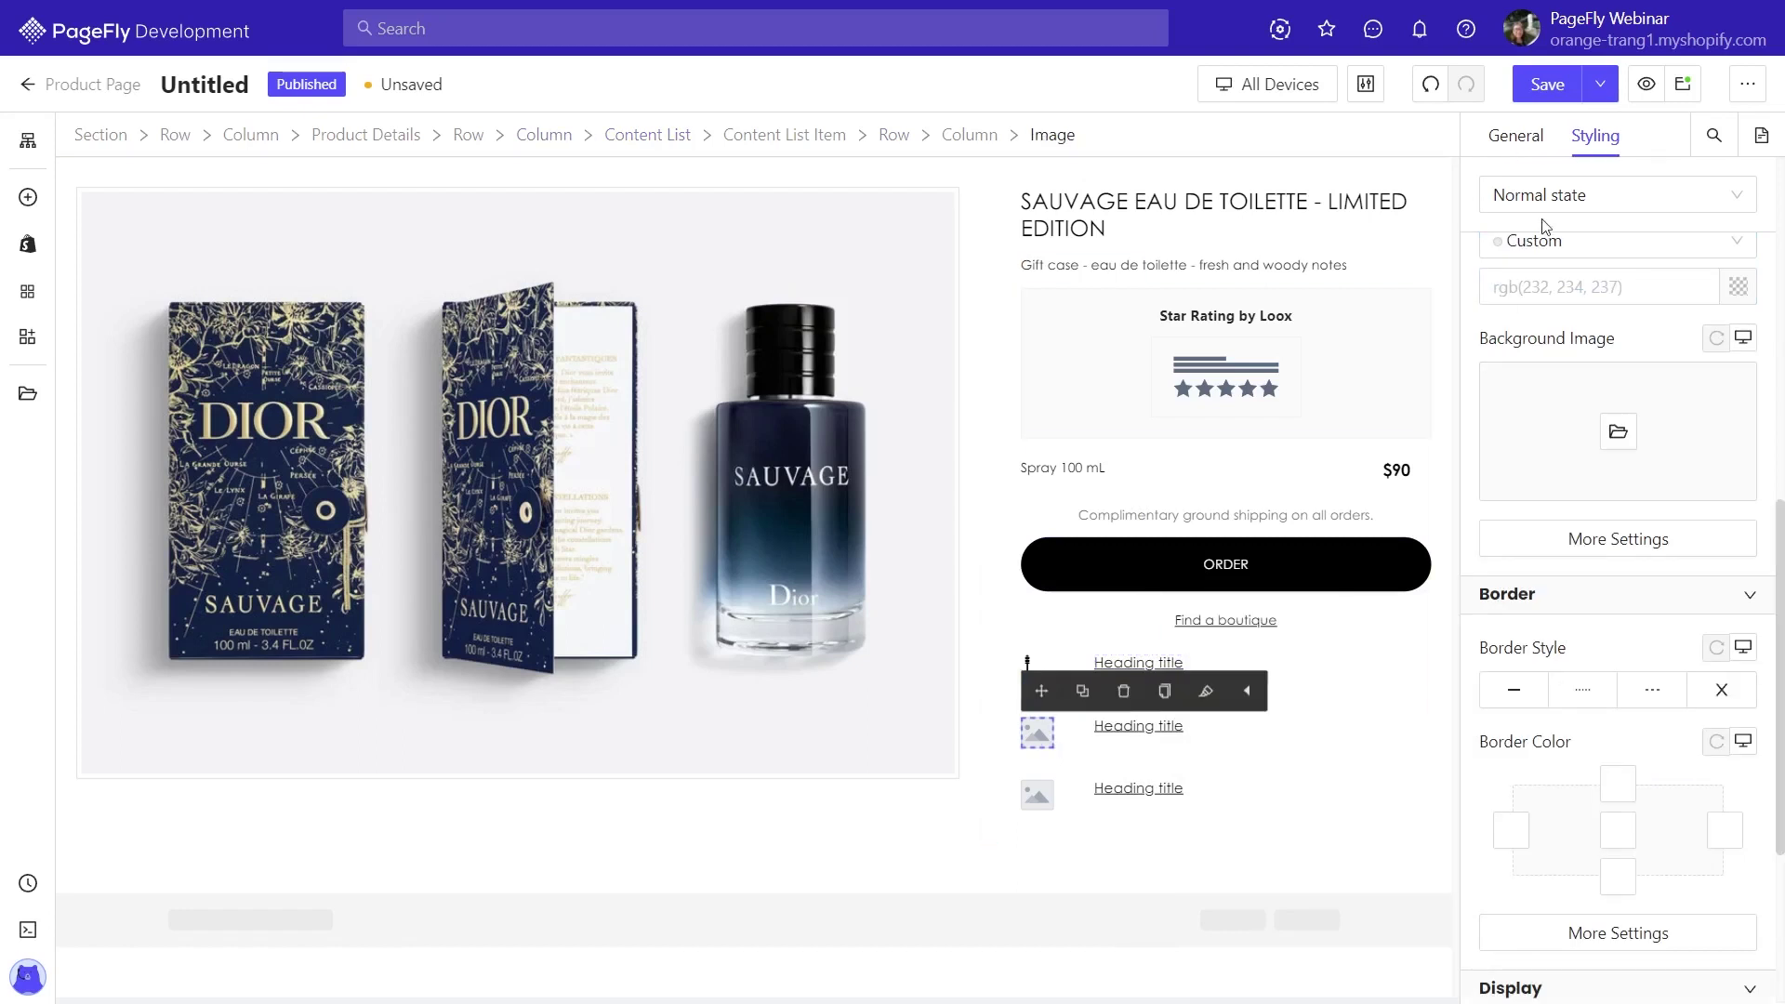
pyautogui.scroll(5, 1544, 223)
pyautogui.click(1516, 135)
pyautogui.scroll(3, 1571, 241)
pyautogui.click(1615, 320)
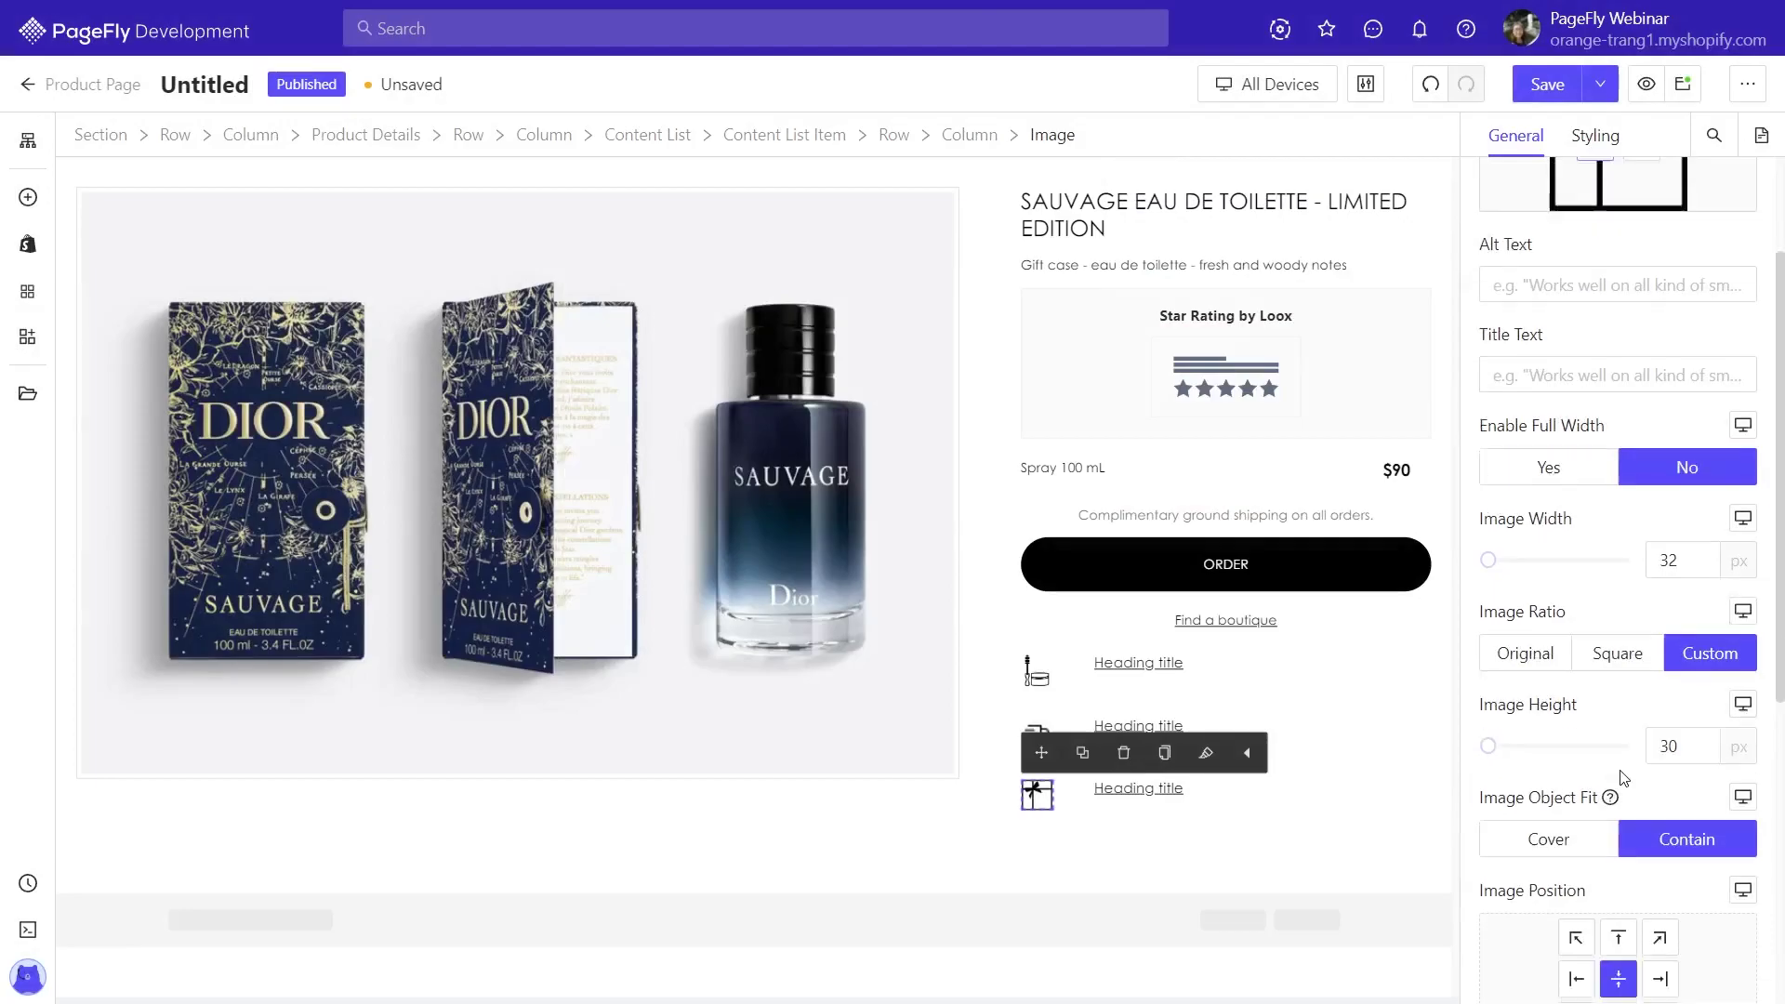
pyautogui.scroll(-1, 1619, 783)
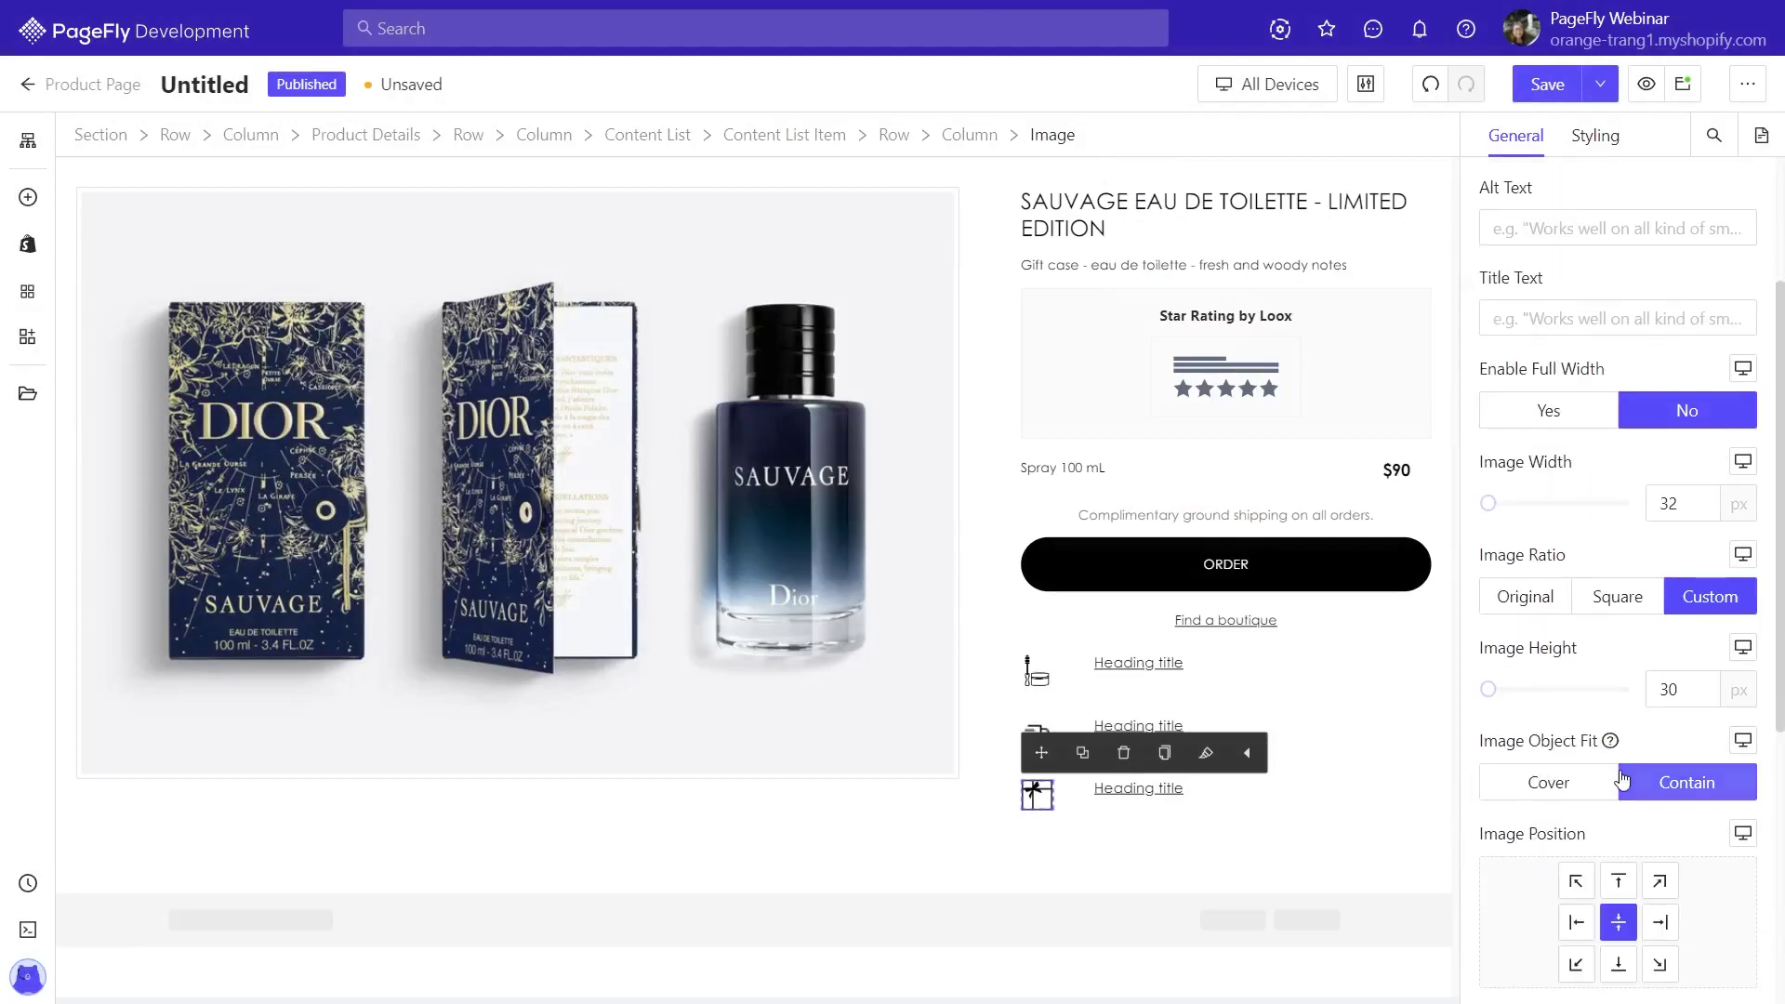
# Change the first heading to "Enjoy 2 complimentary samples of your choice" and the second to "Enjoy complimentary next day delivery every day"
pyautogui.click(1139, 664)
pyautogui.scroll(3, 1599, 437)
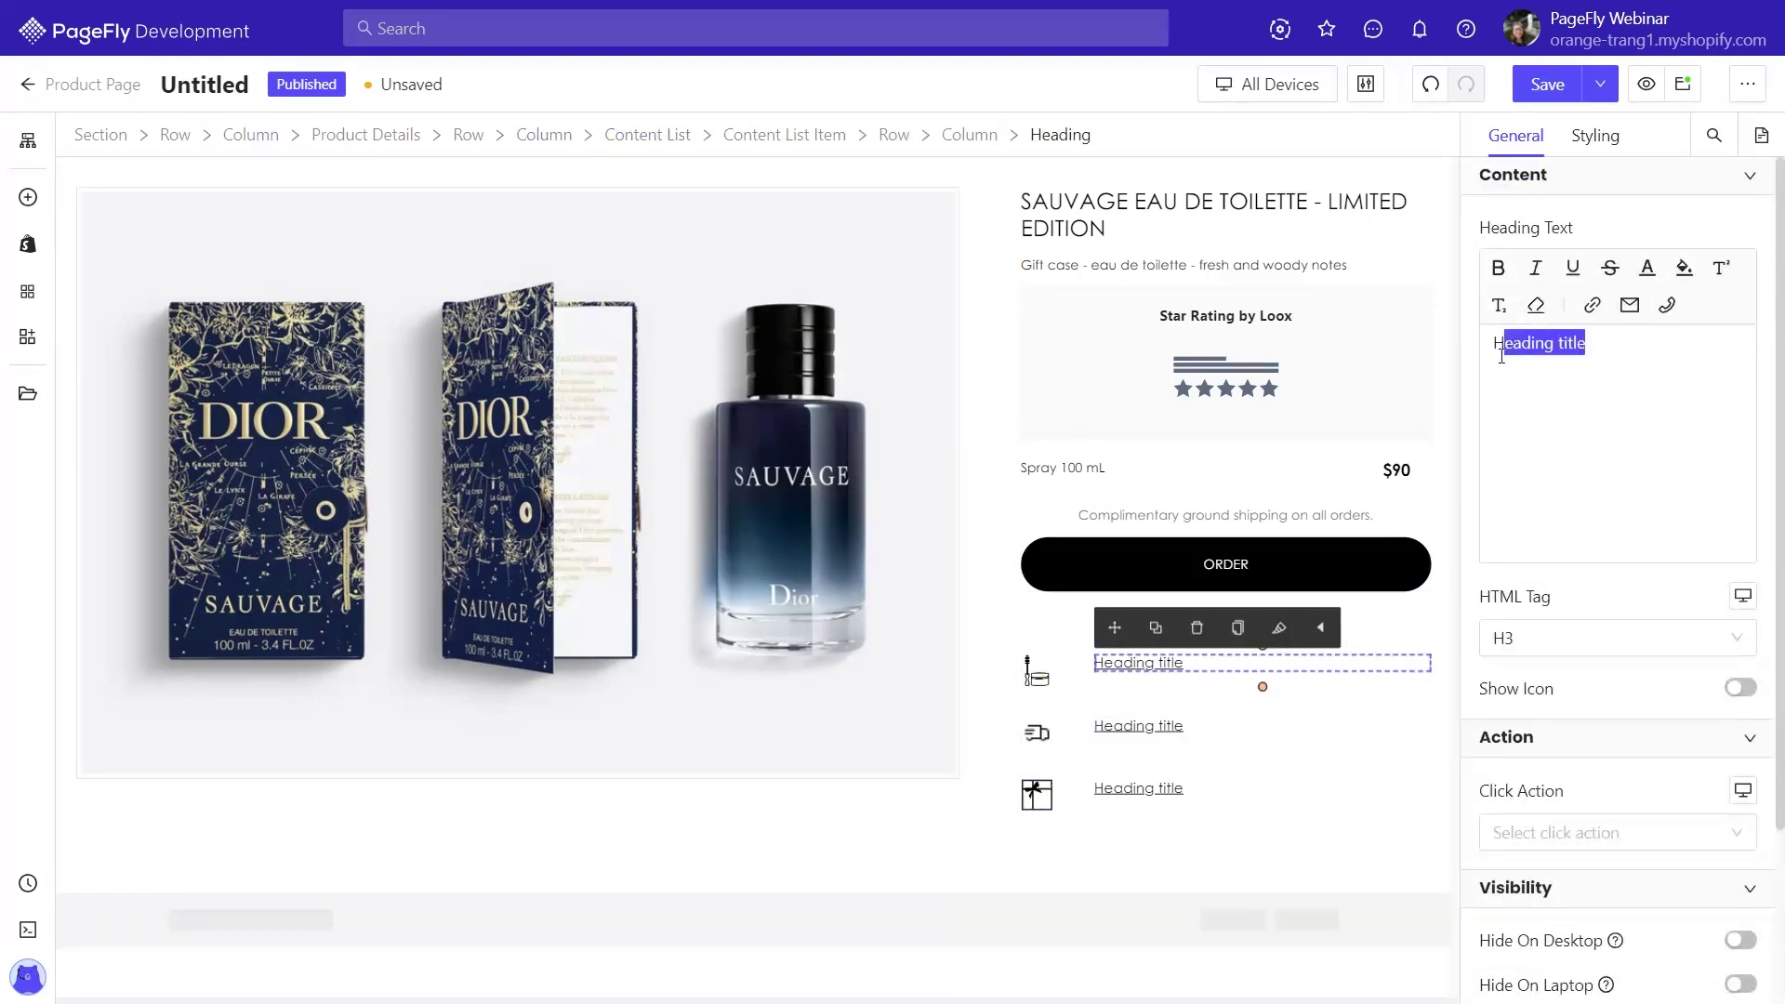
pyautogui.write('Enjoy 2 complimentary samples of your choice')
pyautogui.click(1140, 726)
pyautogui.moveTo(1504, 343); pyautogui.dragTo(1491, 343)
pyautogui.write('Enjoy complimentary next day delivery every day')
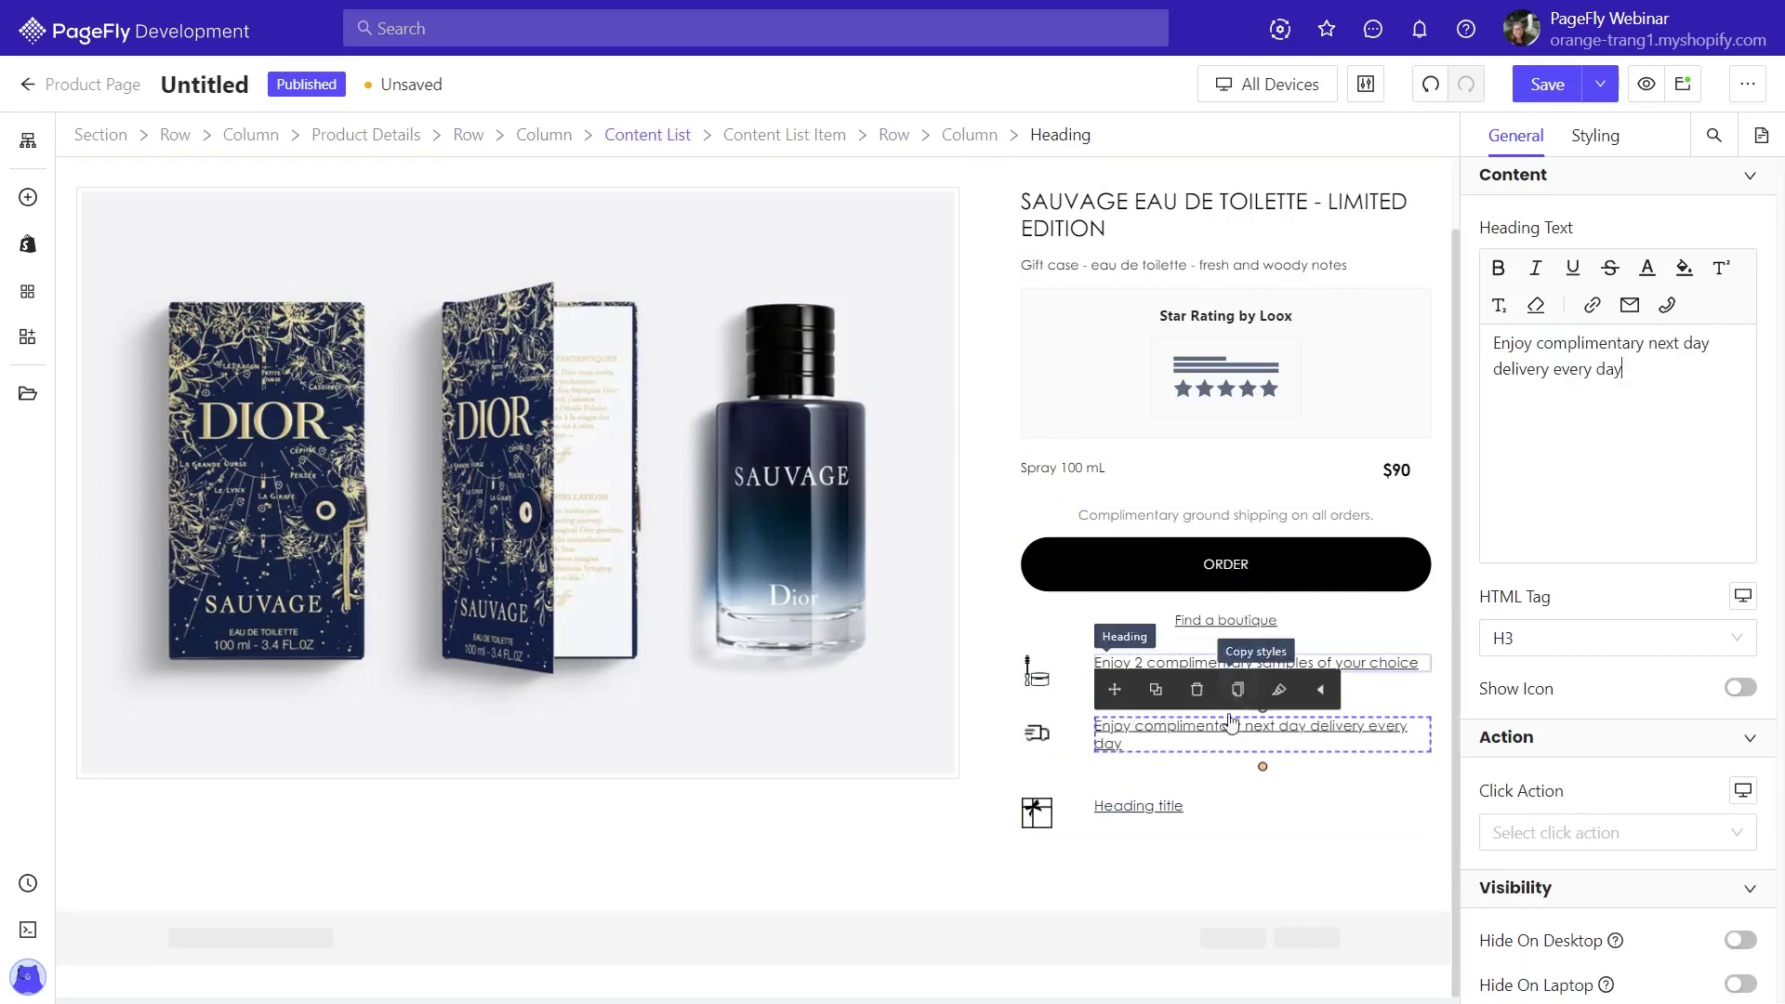
# Change the third item's heading to "Complimentary couture gift wrapping option at checkout"
pyautogui.click(1158, 803)
pyautogui.click(1625, 353)
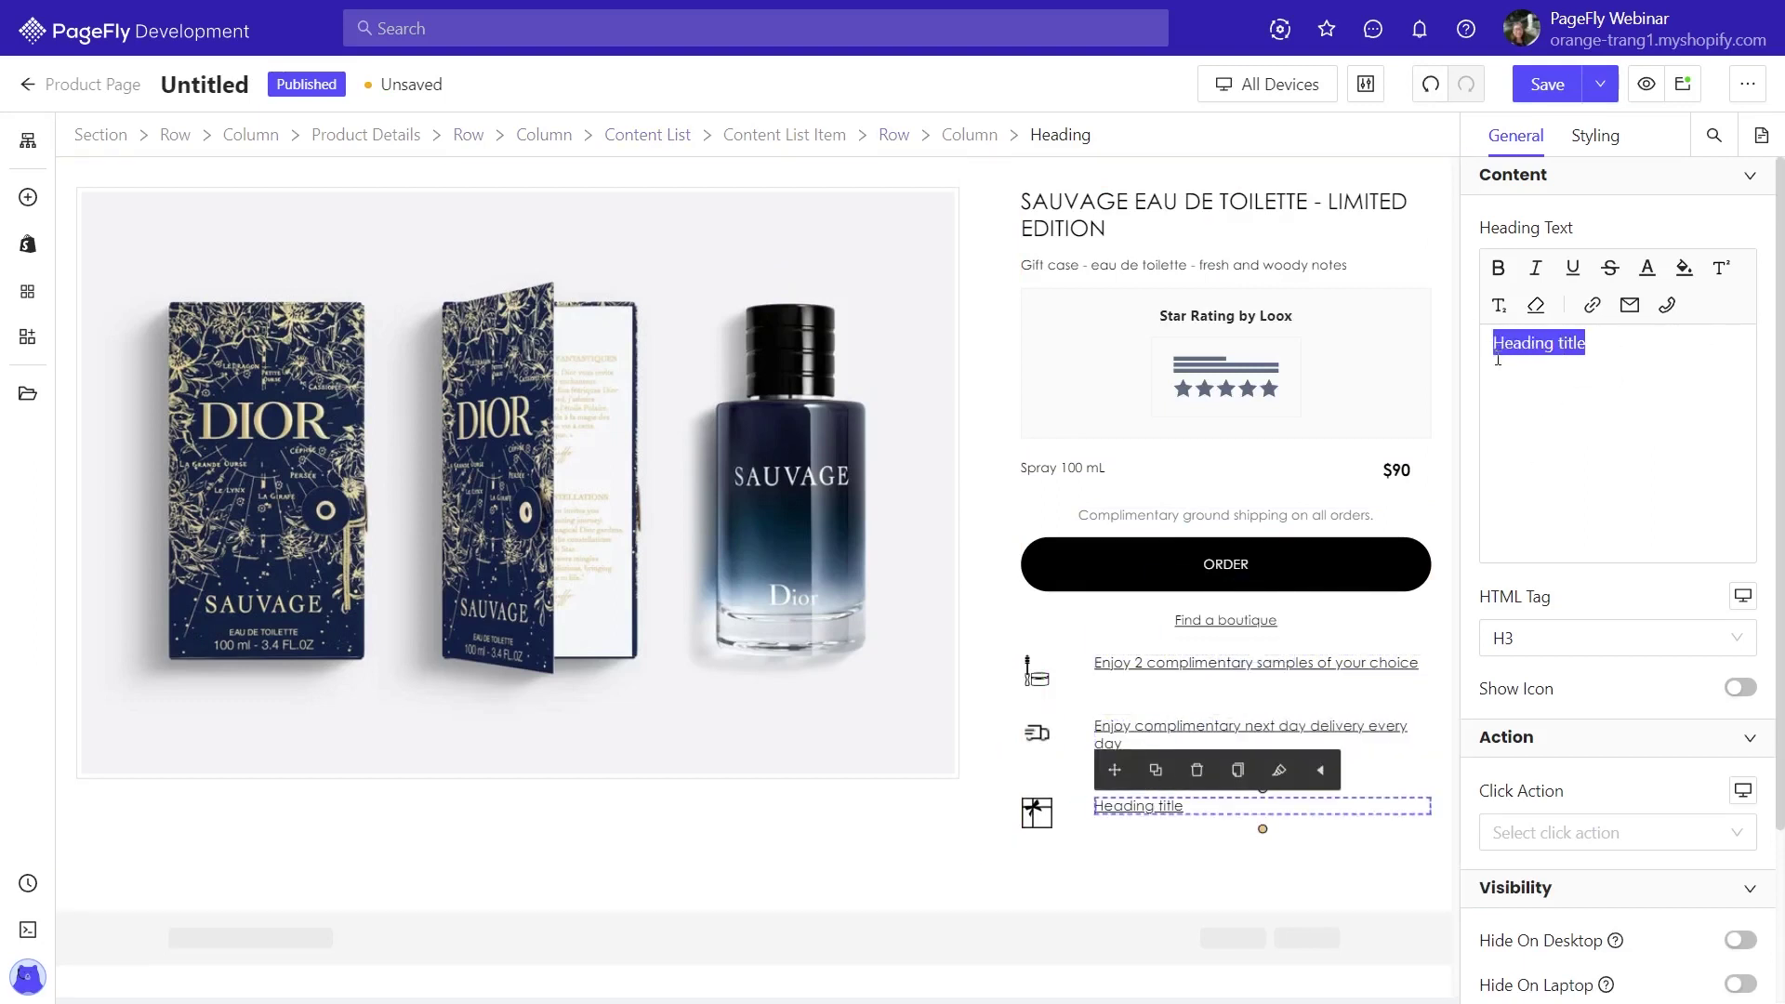
pyautogui.moveTo(1500, 359); pyautogui.dragTo(1490, 354)
pyautogui.write('Complimentary couture gift wrapping option at checkout')
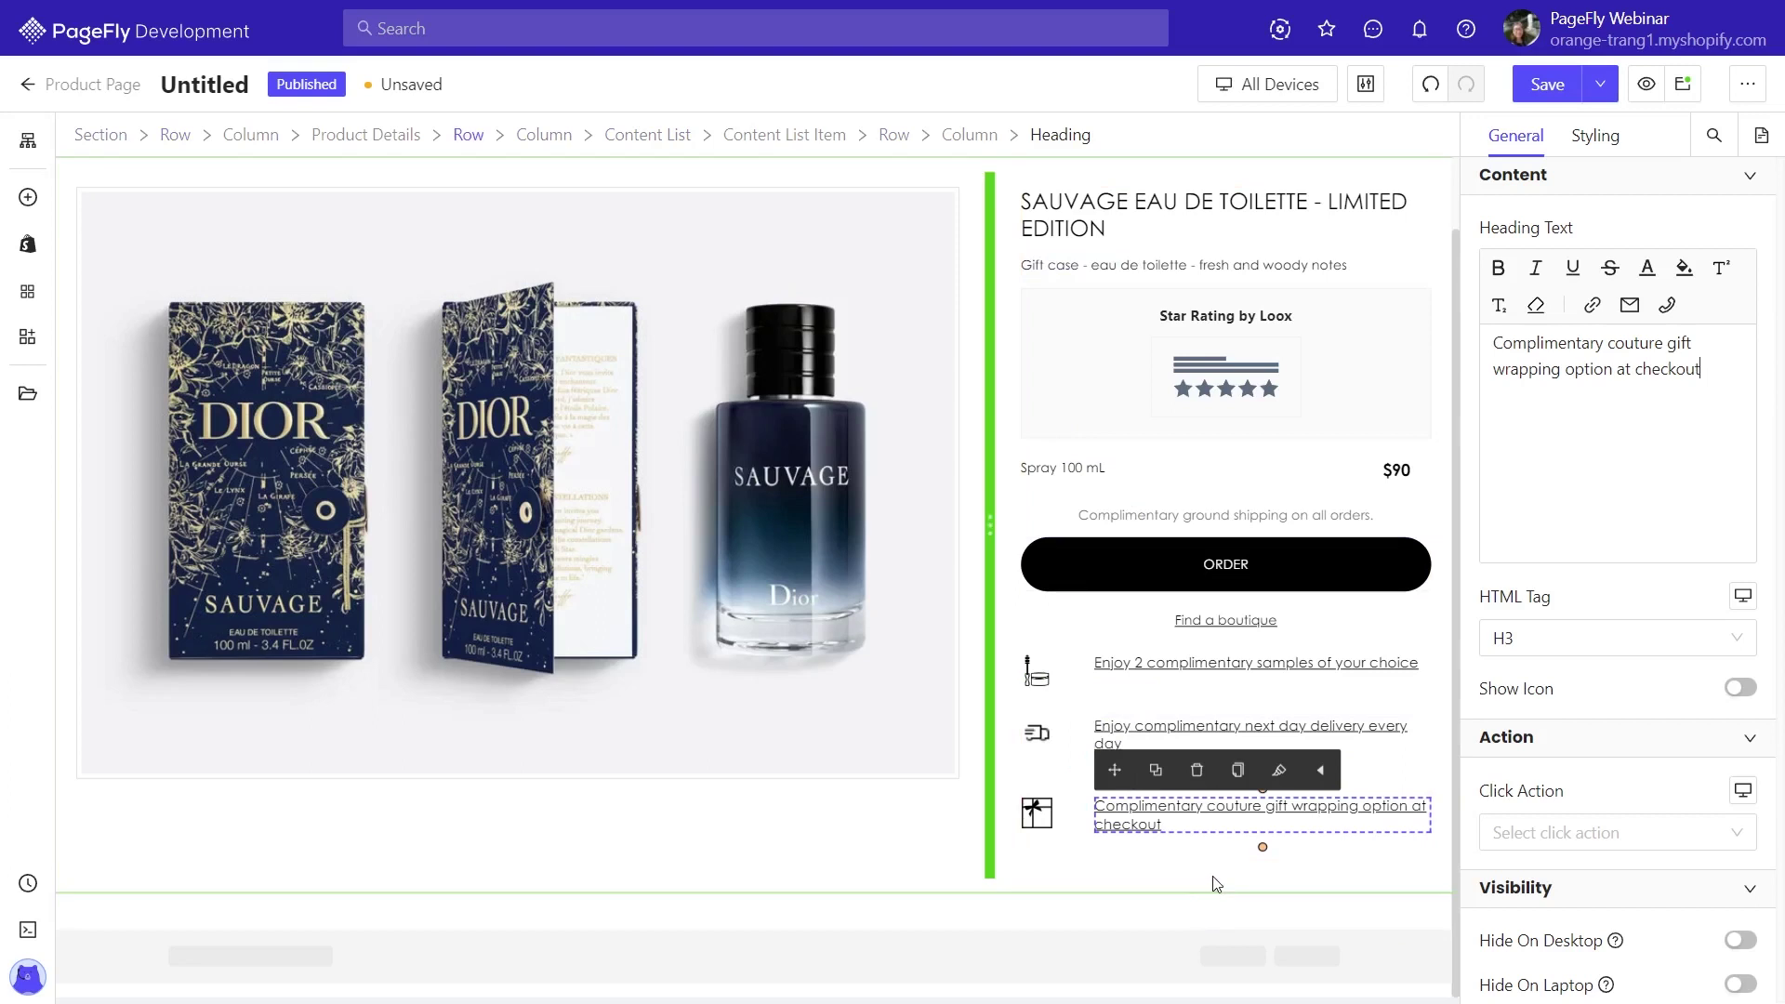
# Give the content list 20 px left and right padding, 10 px top and bottom padding, and a 20 px bottom margin
pyautogui.click(1221, 861)
pyautogui.click(1232, 861)
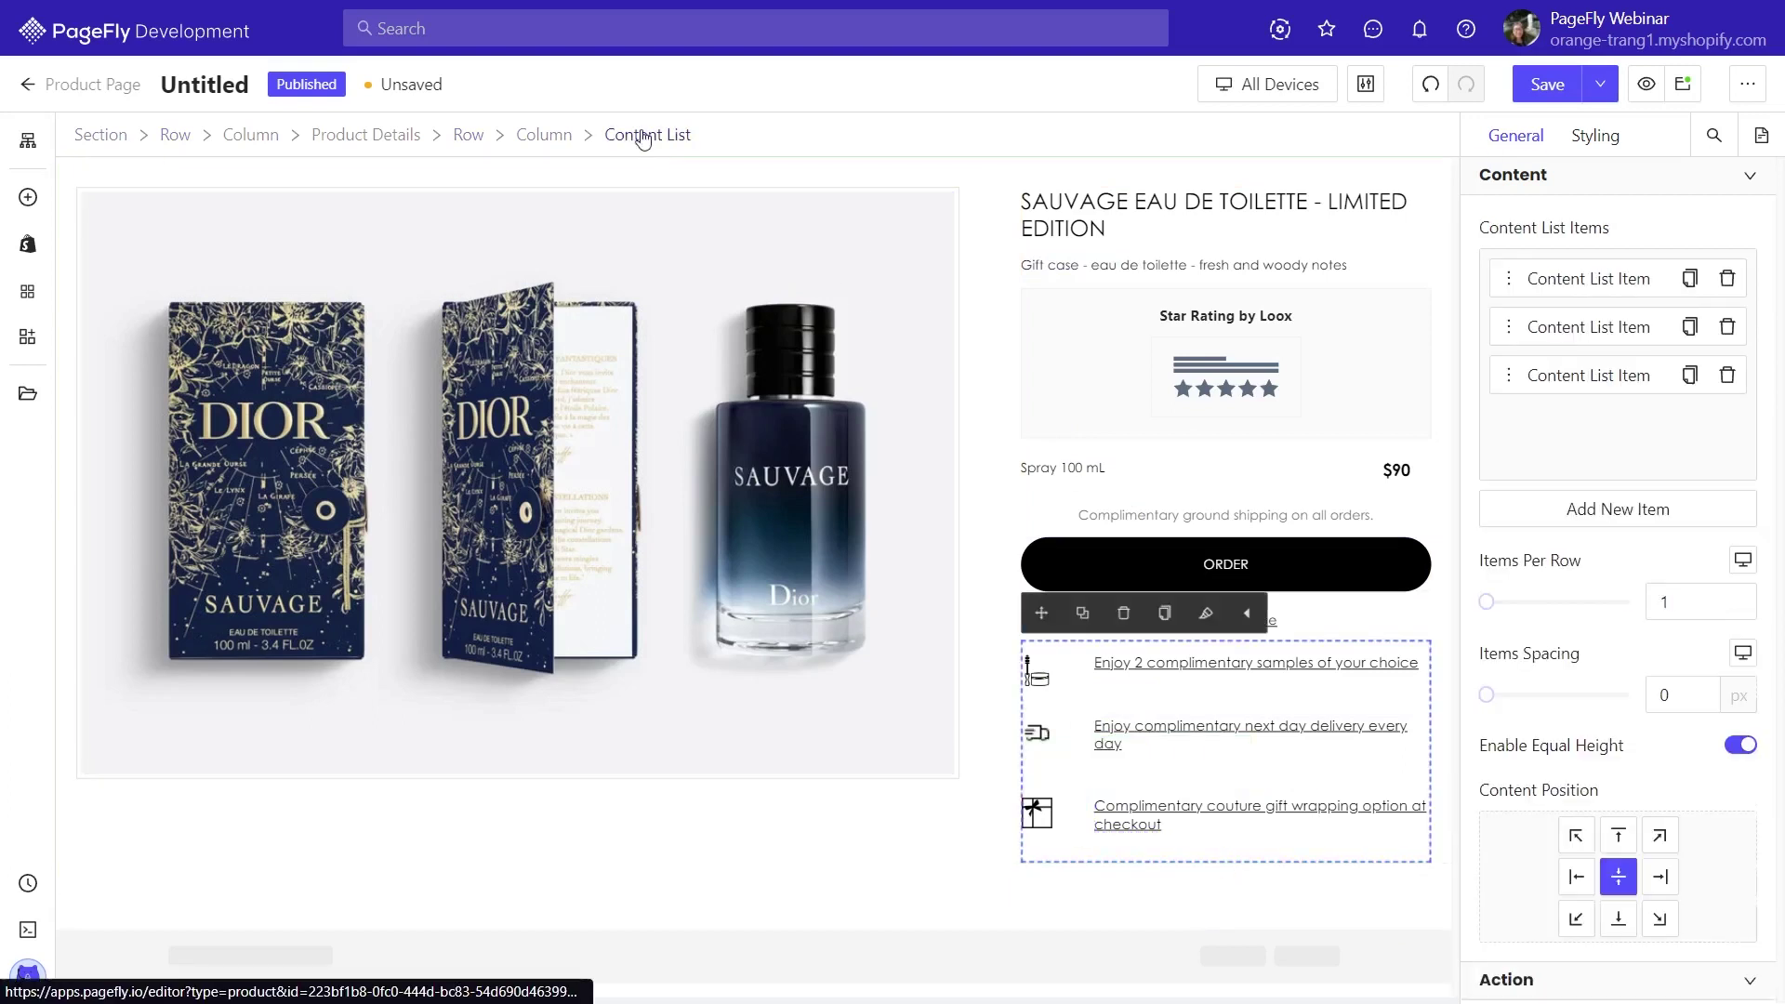
pyautogui.click(1595, 135)
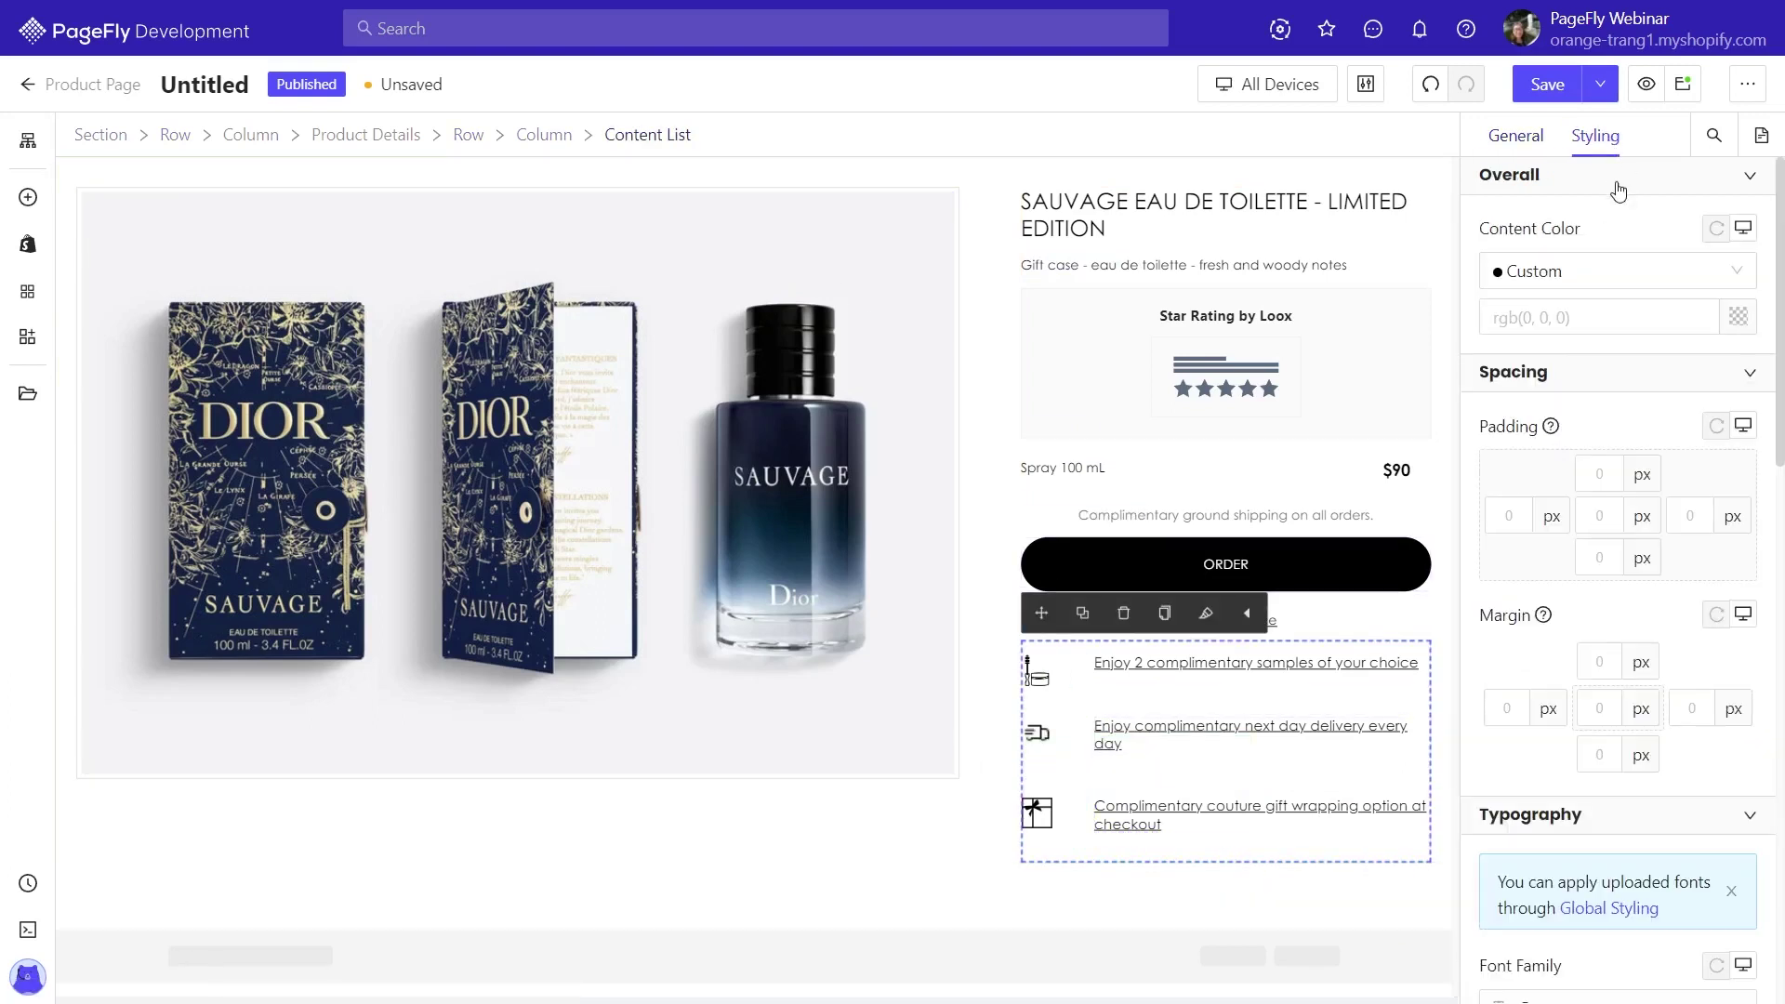
pyautogui.click(1522, 517)
pyautogui.write('2020')
pyautogui.click(1598, 472)
pyautogui.write('10')
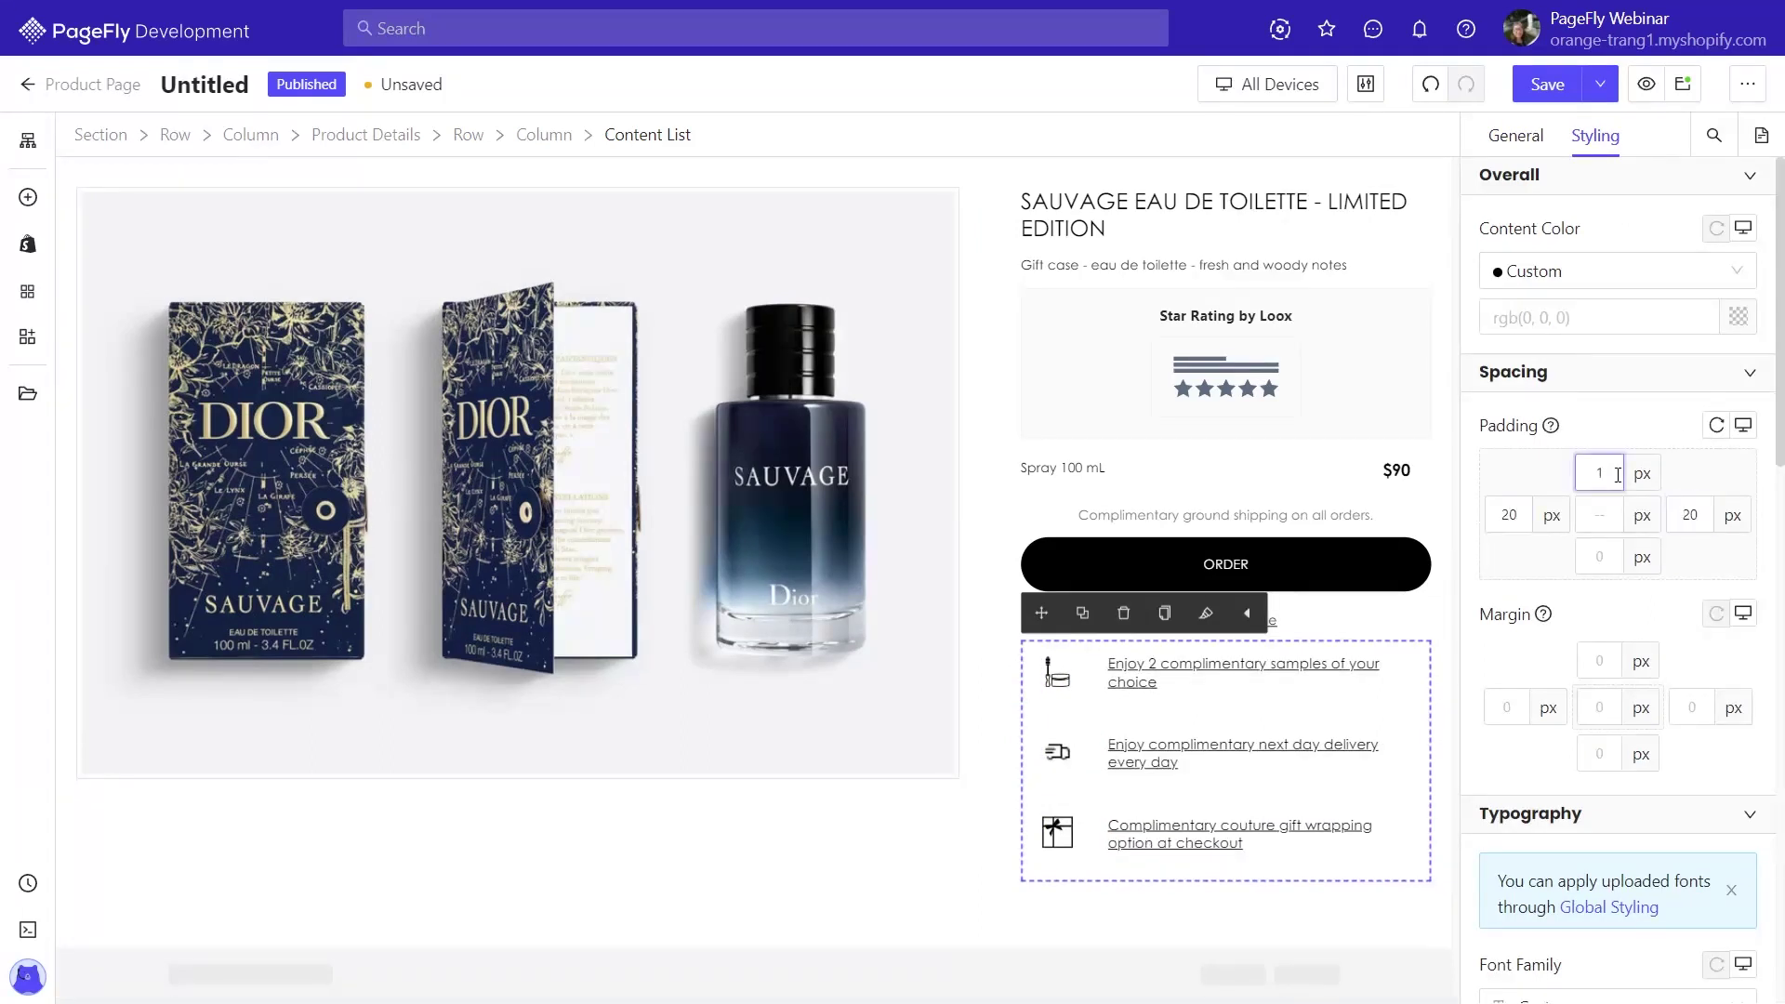
pyautogui.click(1599, 556)
pyautogui.write('10')
pyautogui.click(1600, 749)
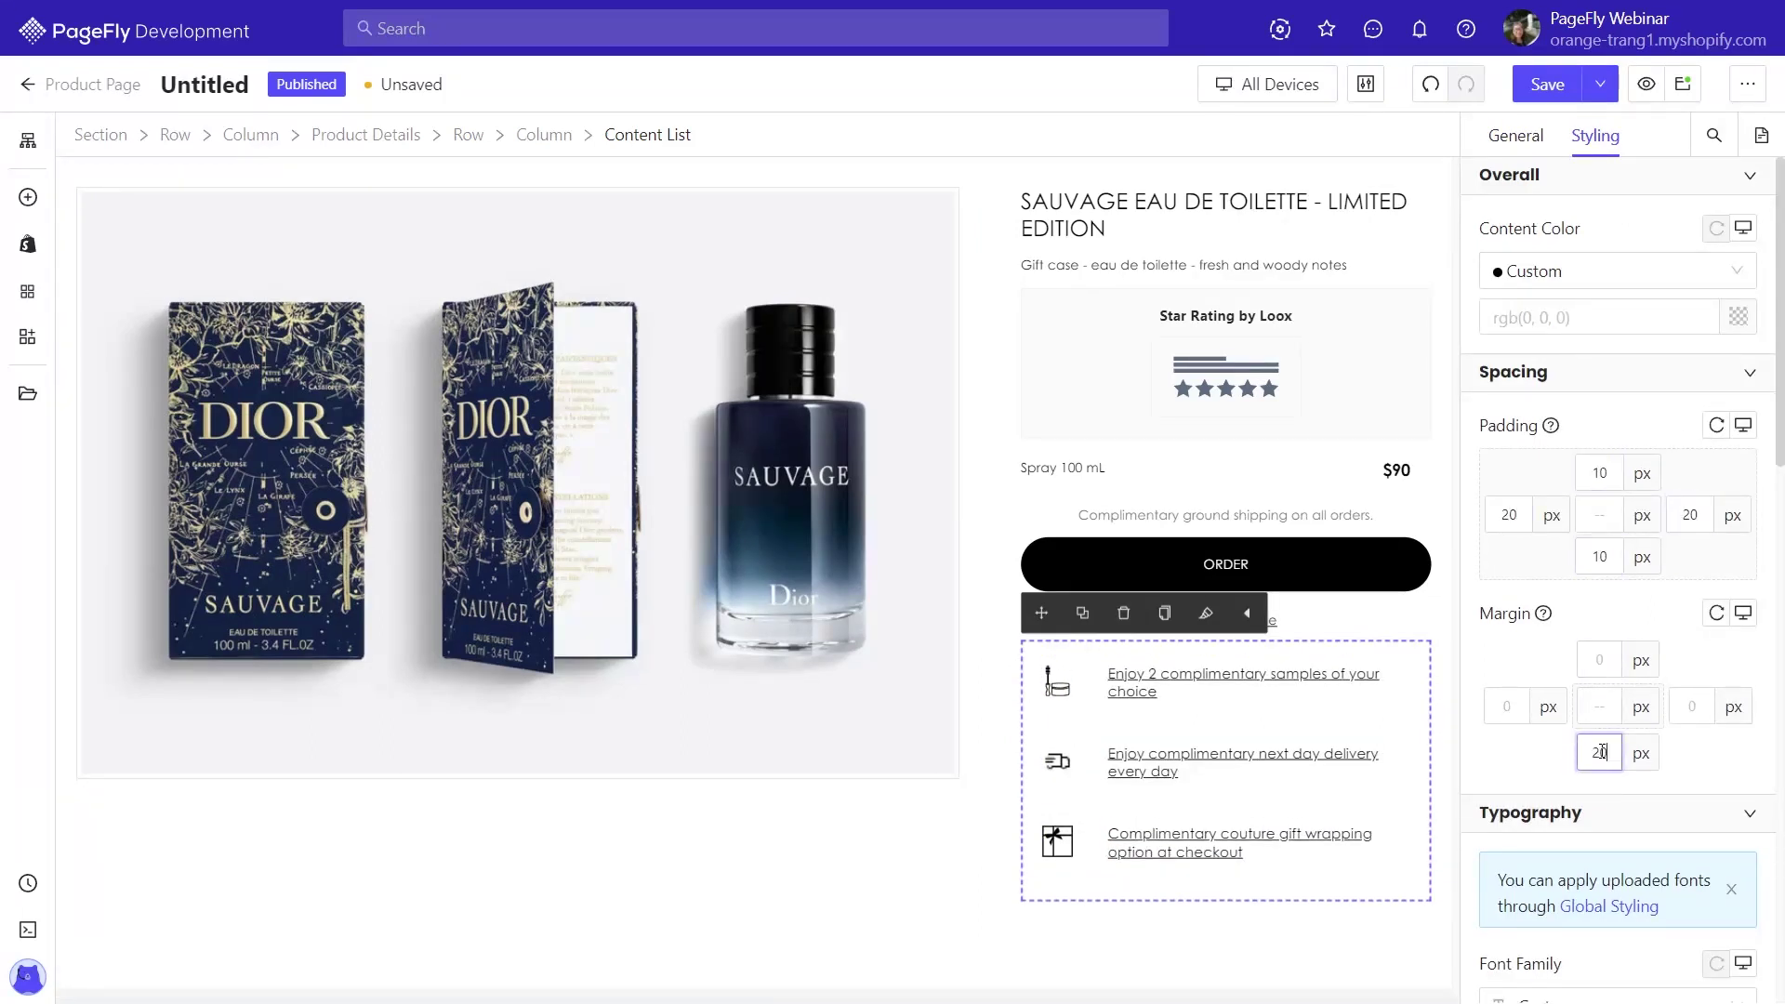
# Add a solid 1 px border around the content list
pyautogui.scroll(-10, 1590, 743)
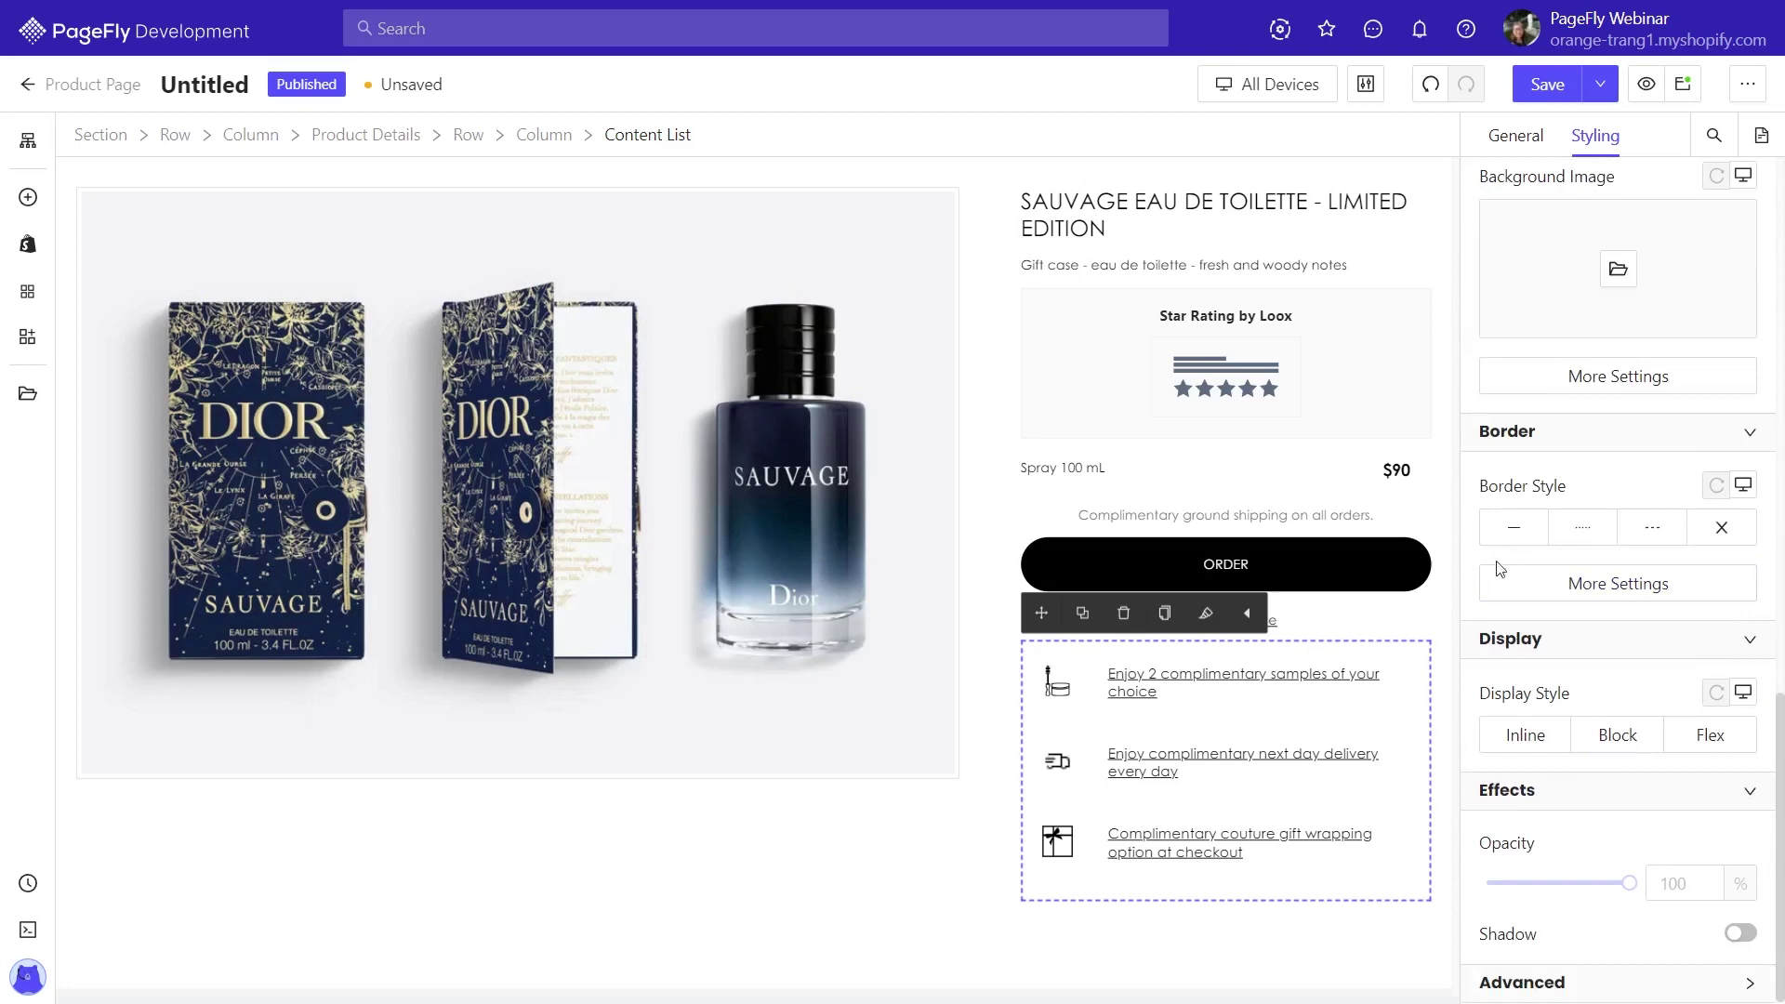
pyautogui.click(1521, 531)
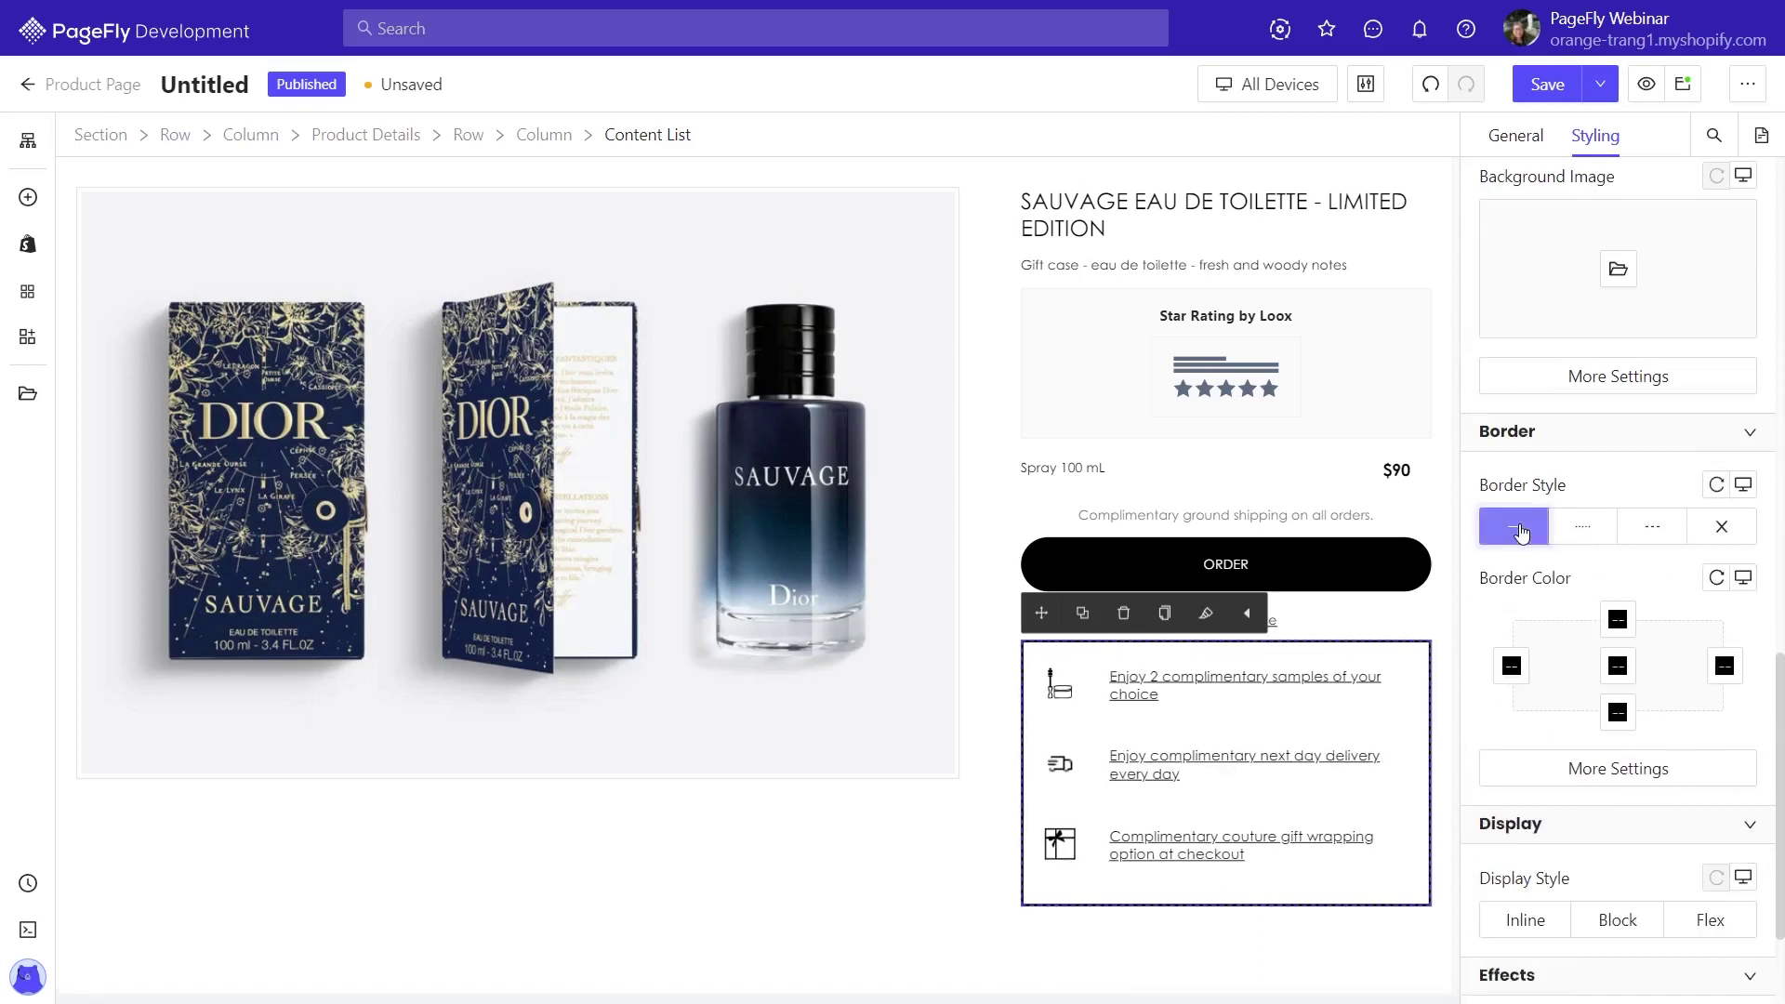
pyautogui.click(1617, 666)
pyautogui.click(1582, 765)
pyautogui.click(1585, 768)
pyautogui.click(1302, 688)
pyautogui.write('1')
# Make the first content list heading open a pop-up on click, 680 px wide and 669 px high
pyautogui.click(1132, 688)
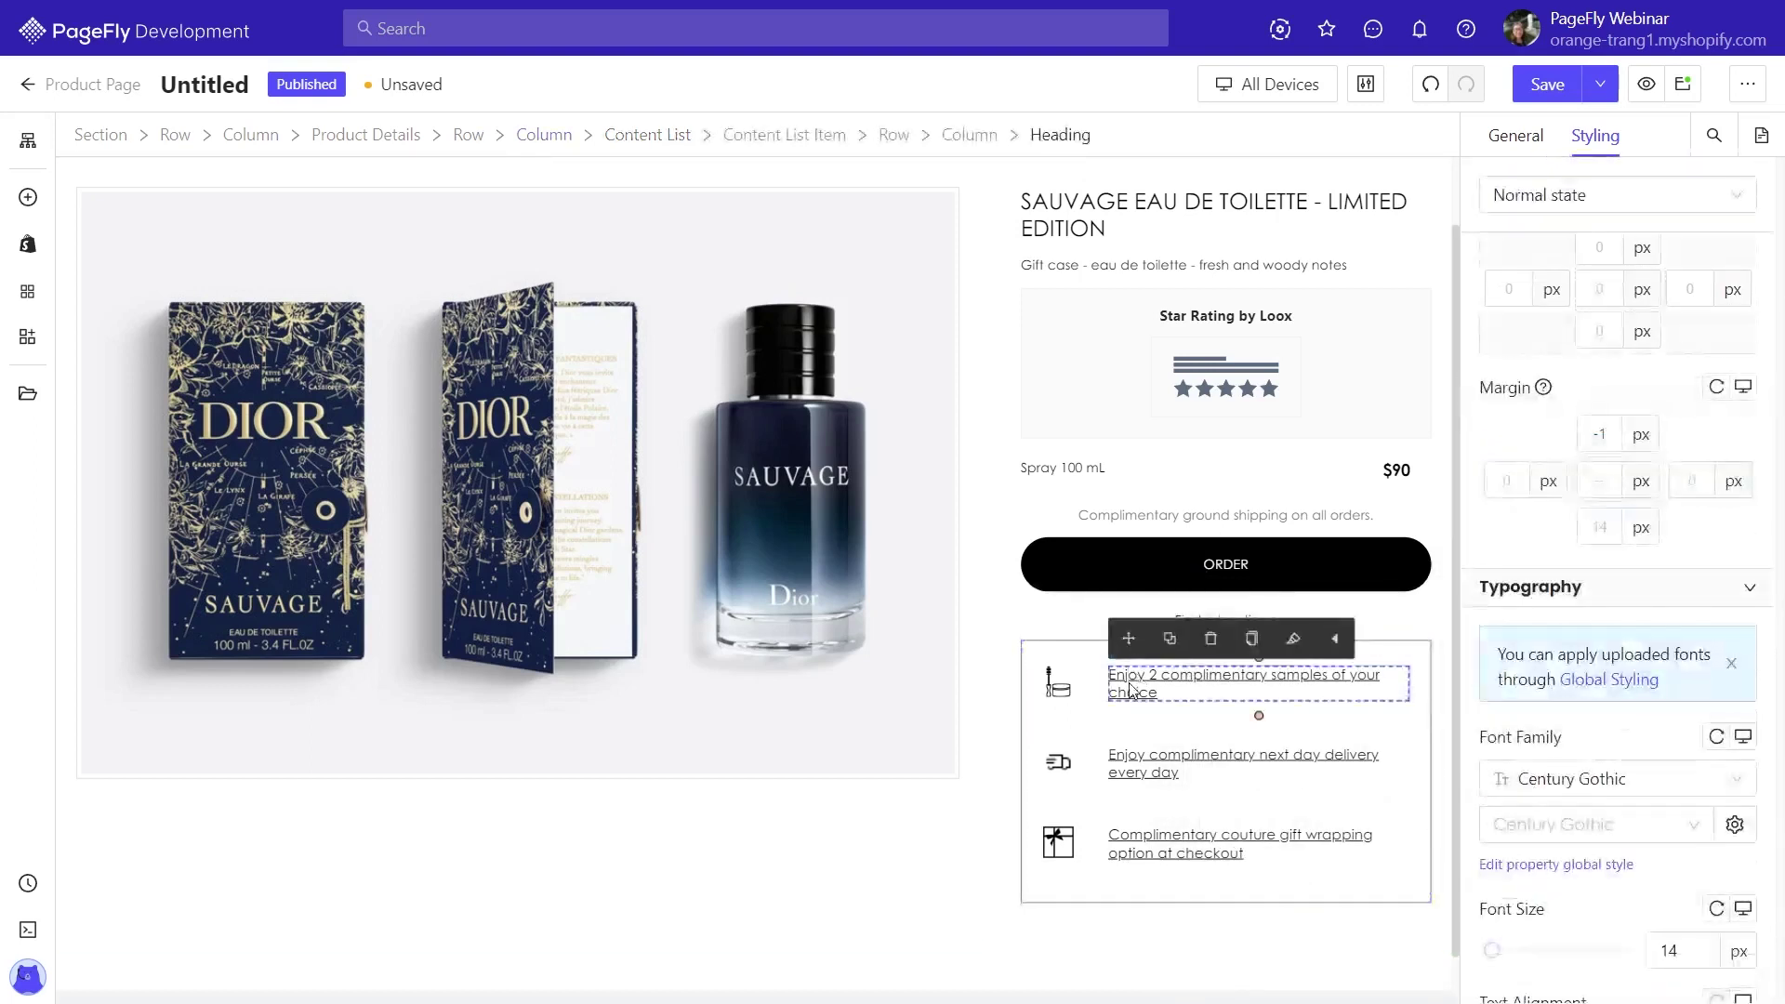
pyautogui.click(1516, 136)
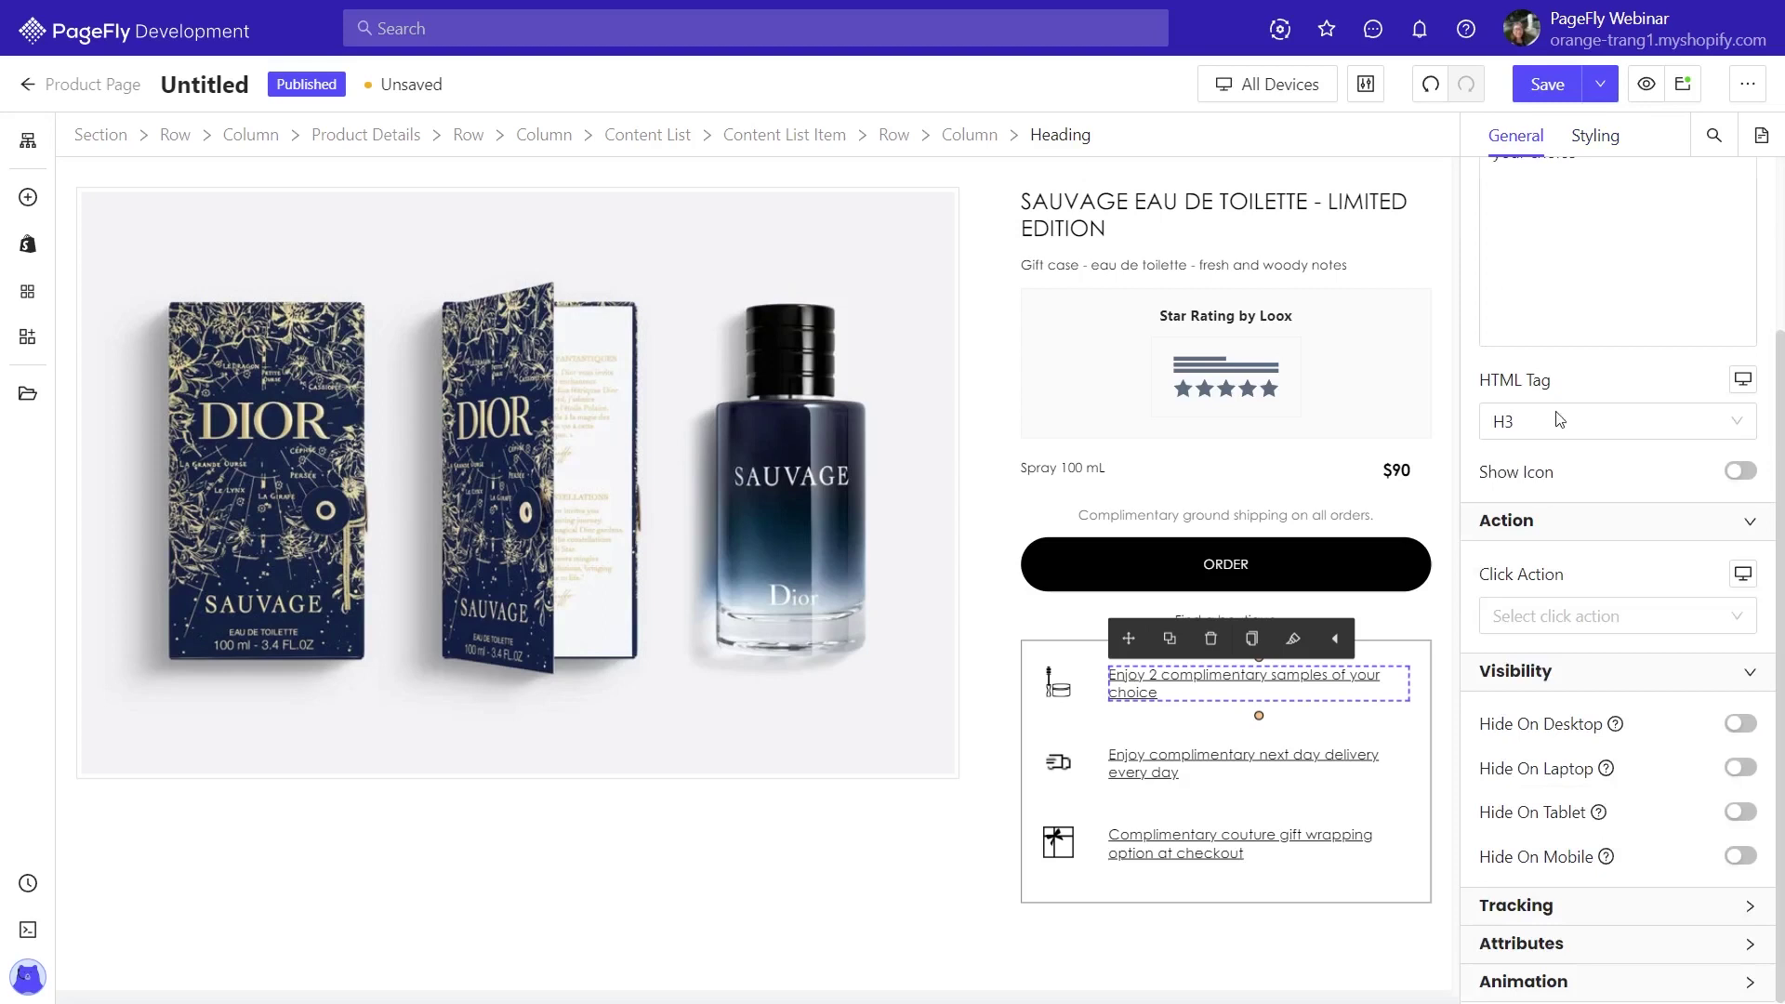
pyautogui.click(1565, 613)
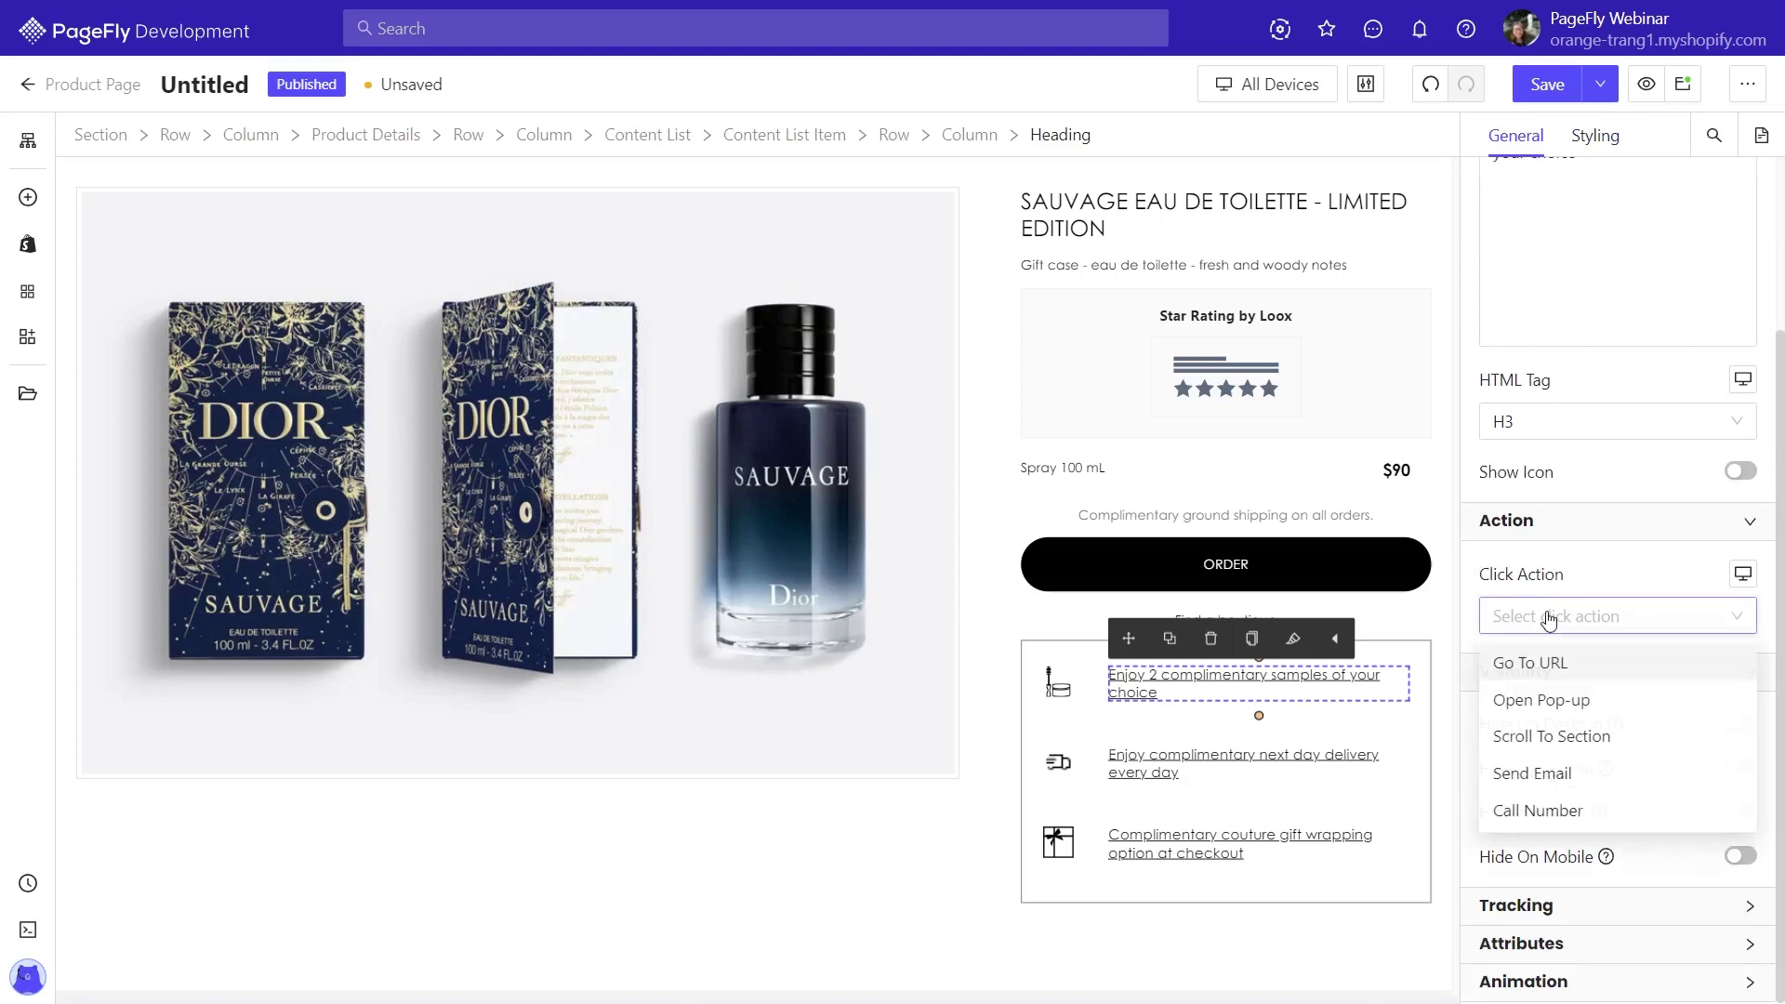
pyautogui.click(1557, 709)
pyautogui.scroll(-1, 1668, 638)
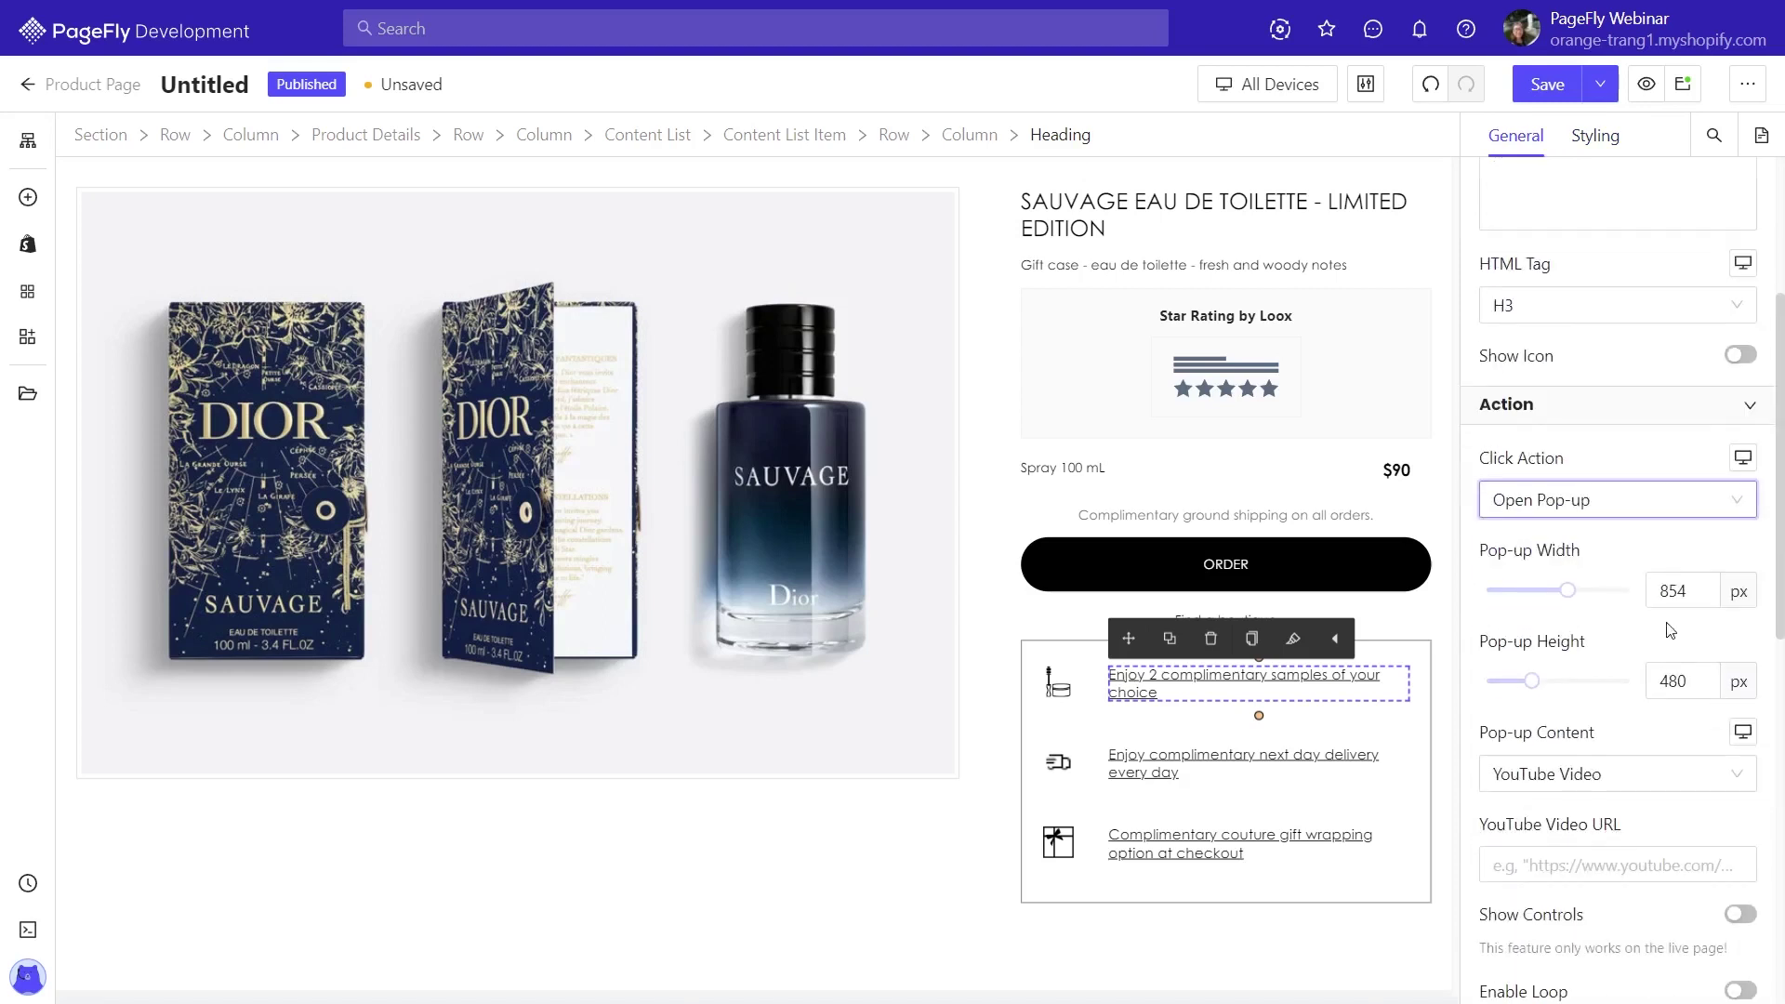
pyautogui.click(1681, 589)
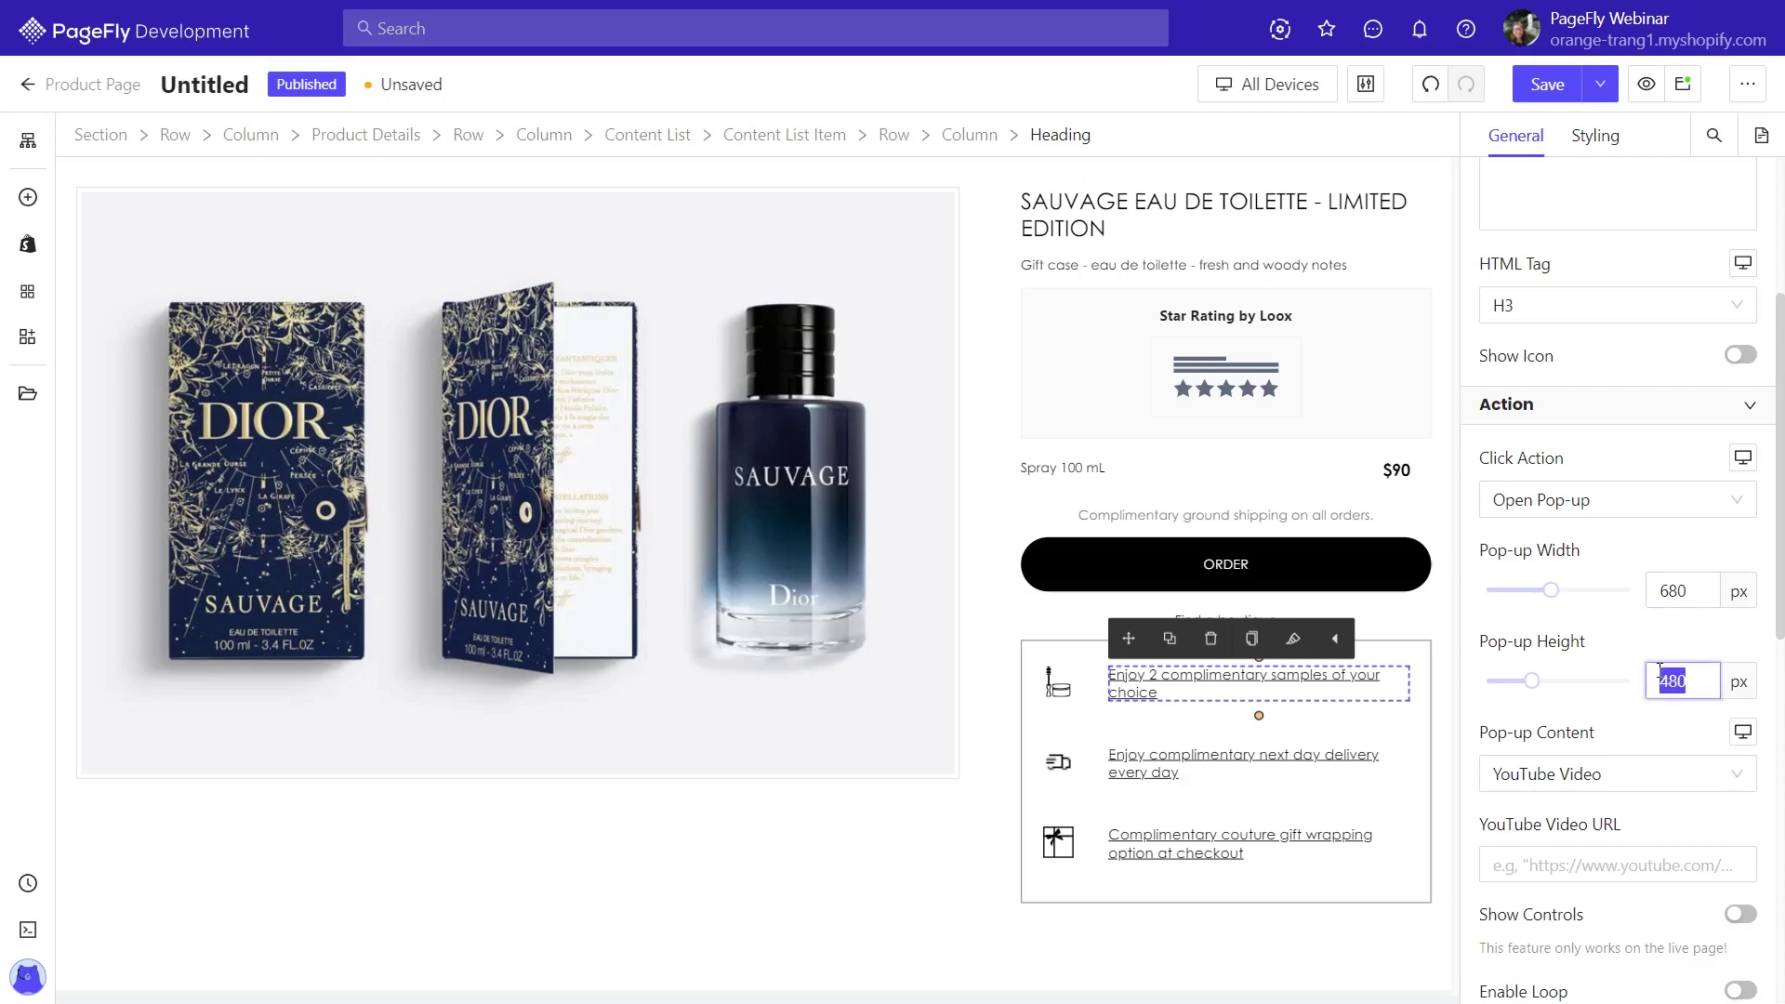
pyautogui.scroll(-1, 1659, 670)
# Set the pop-up content to Store Content and link it to the page THE E-BOUTIQUE SERVICES
pyautogui.click(1599, 657)
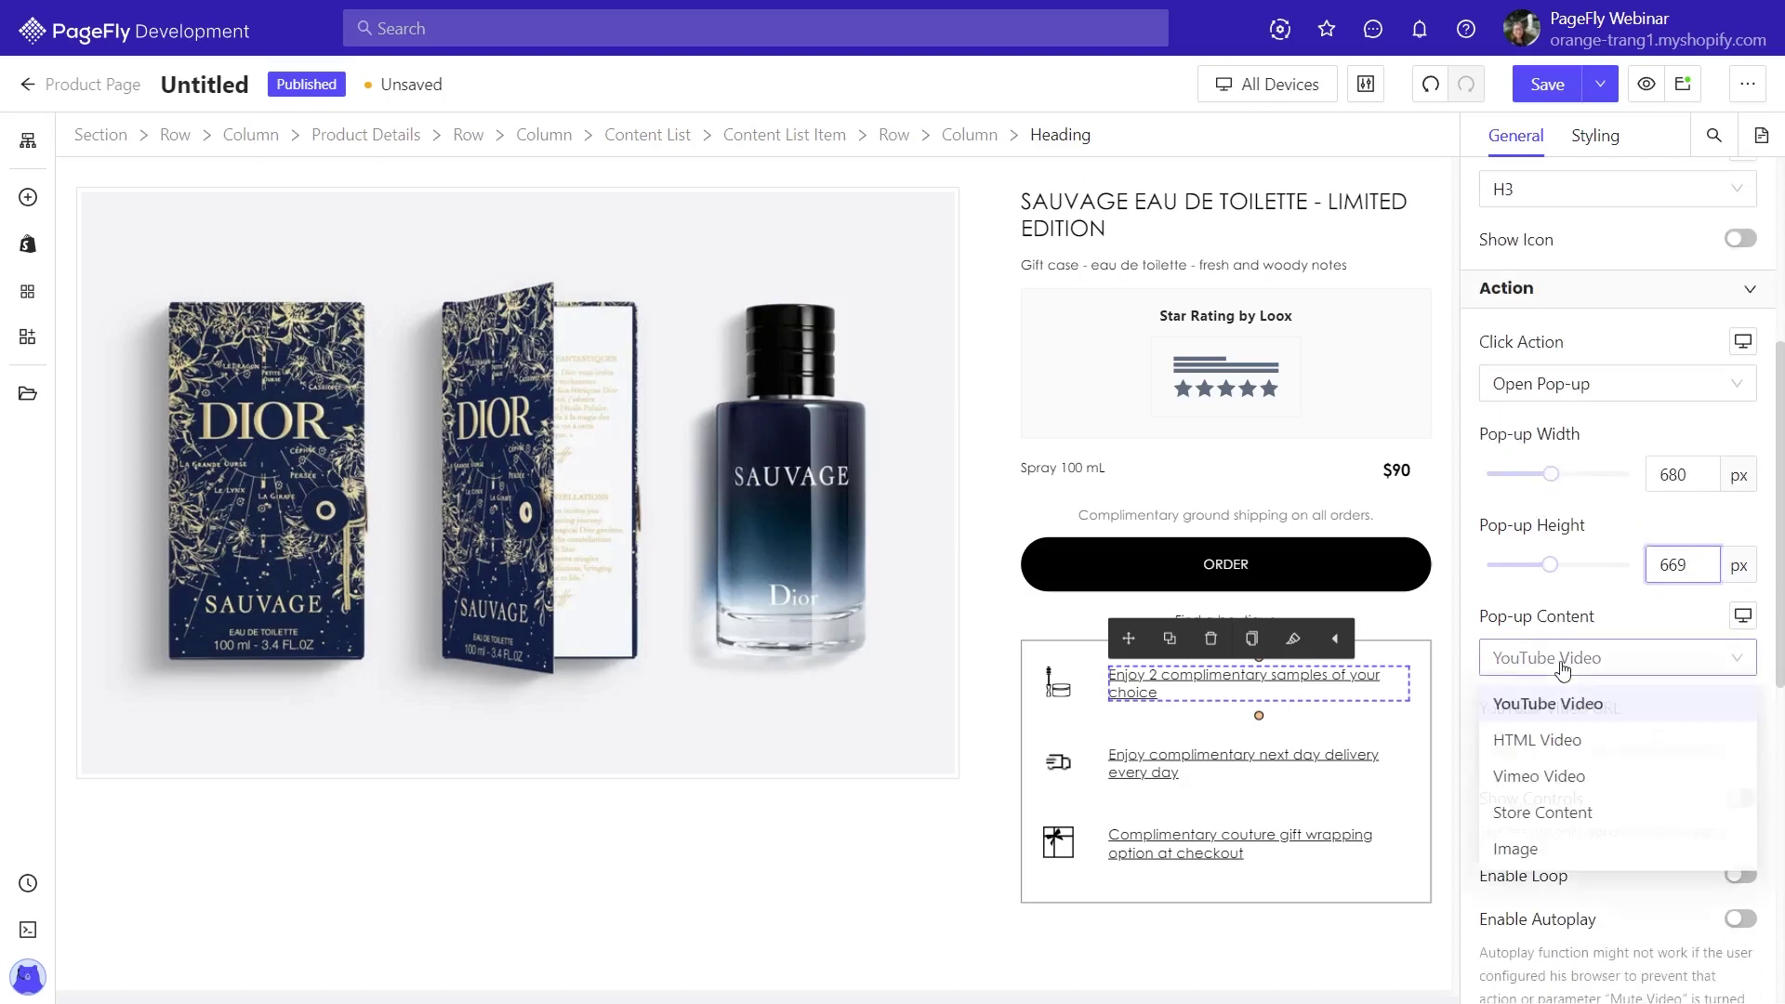
pyautogui.click(1539, 817)
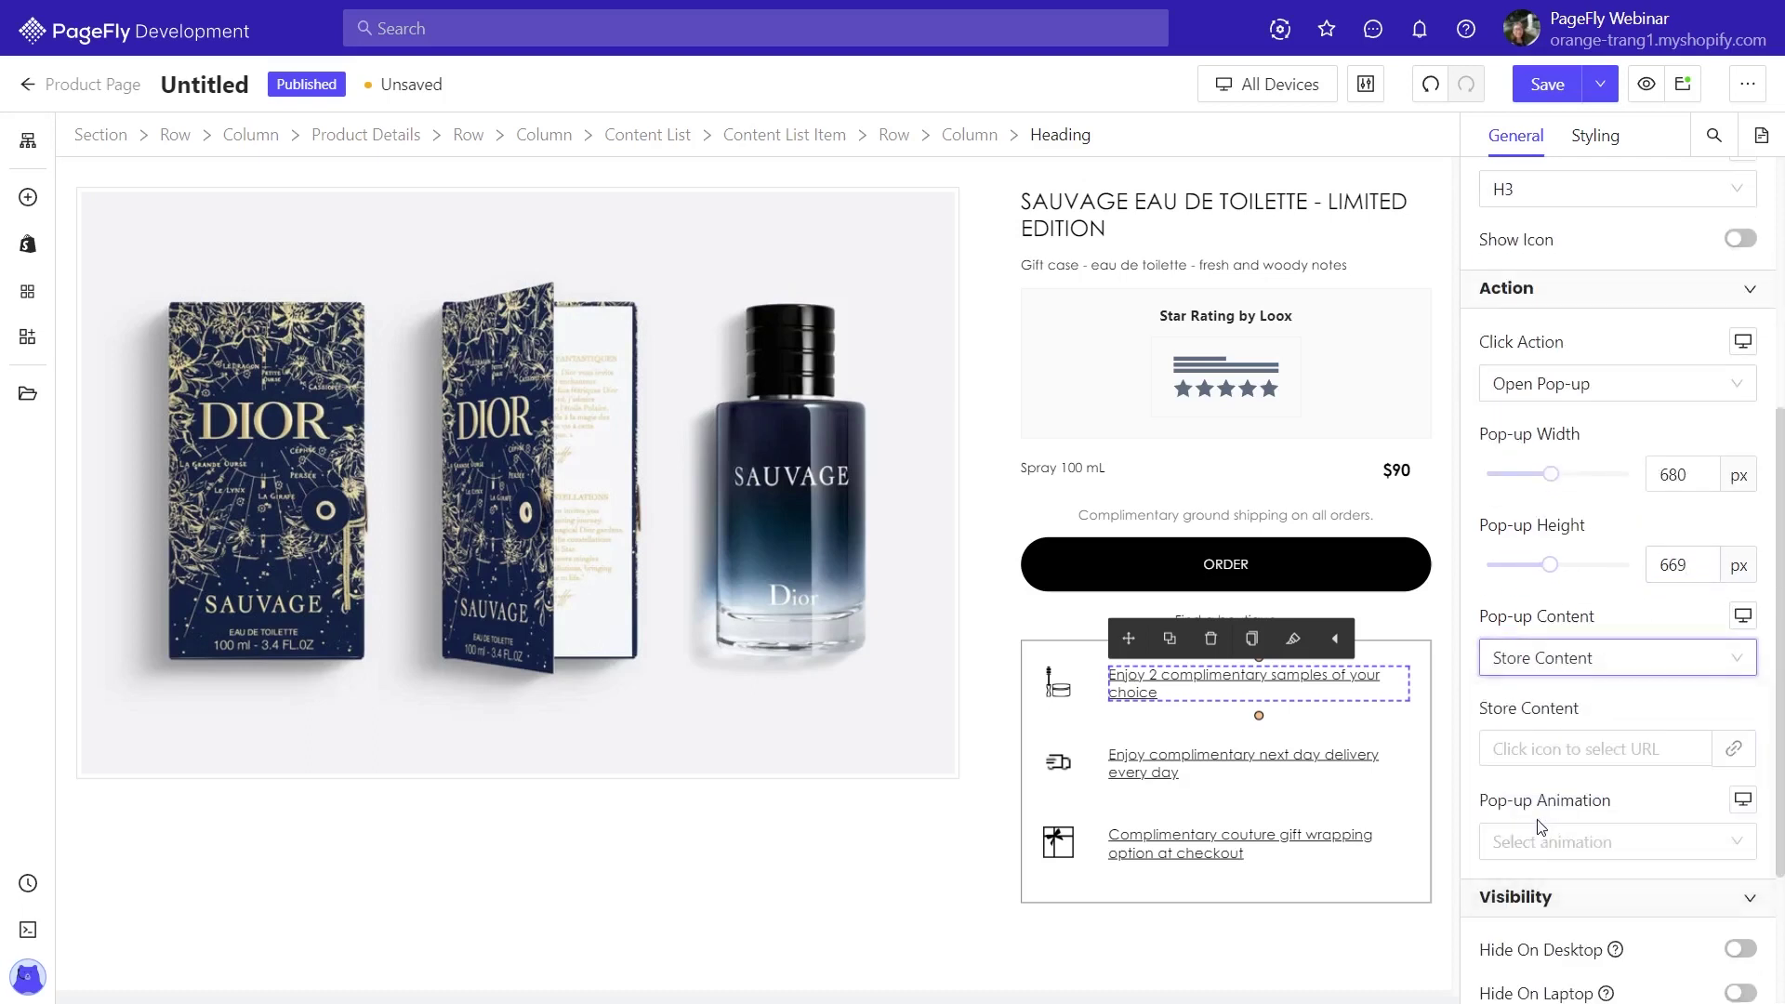
pyautogui.click(1549, 749)
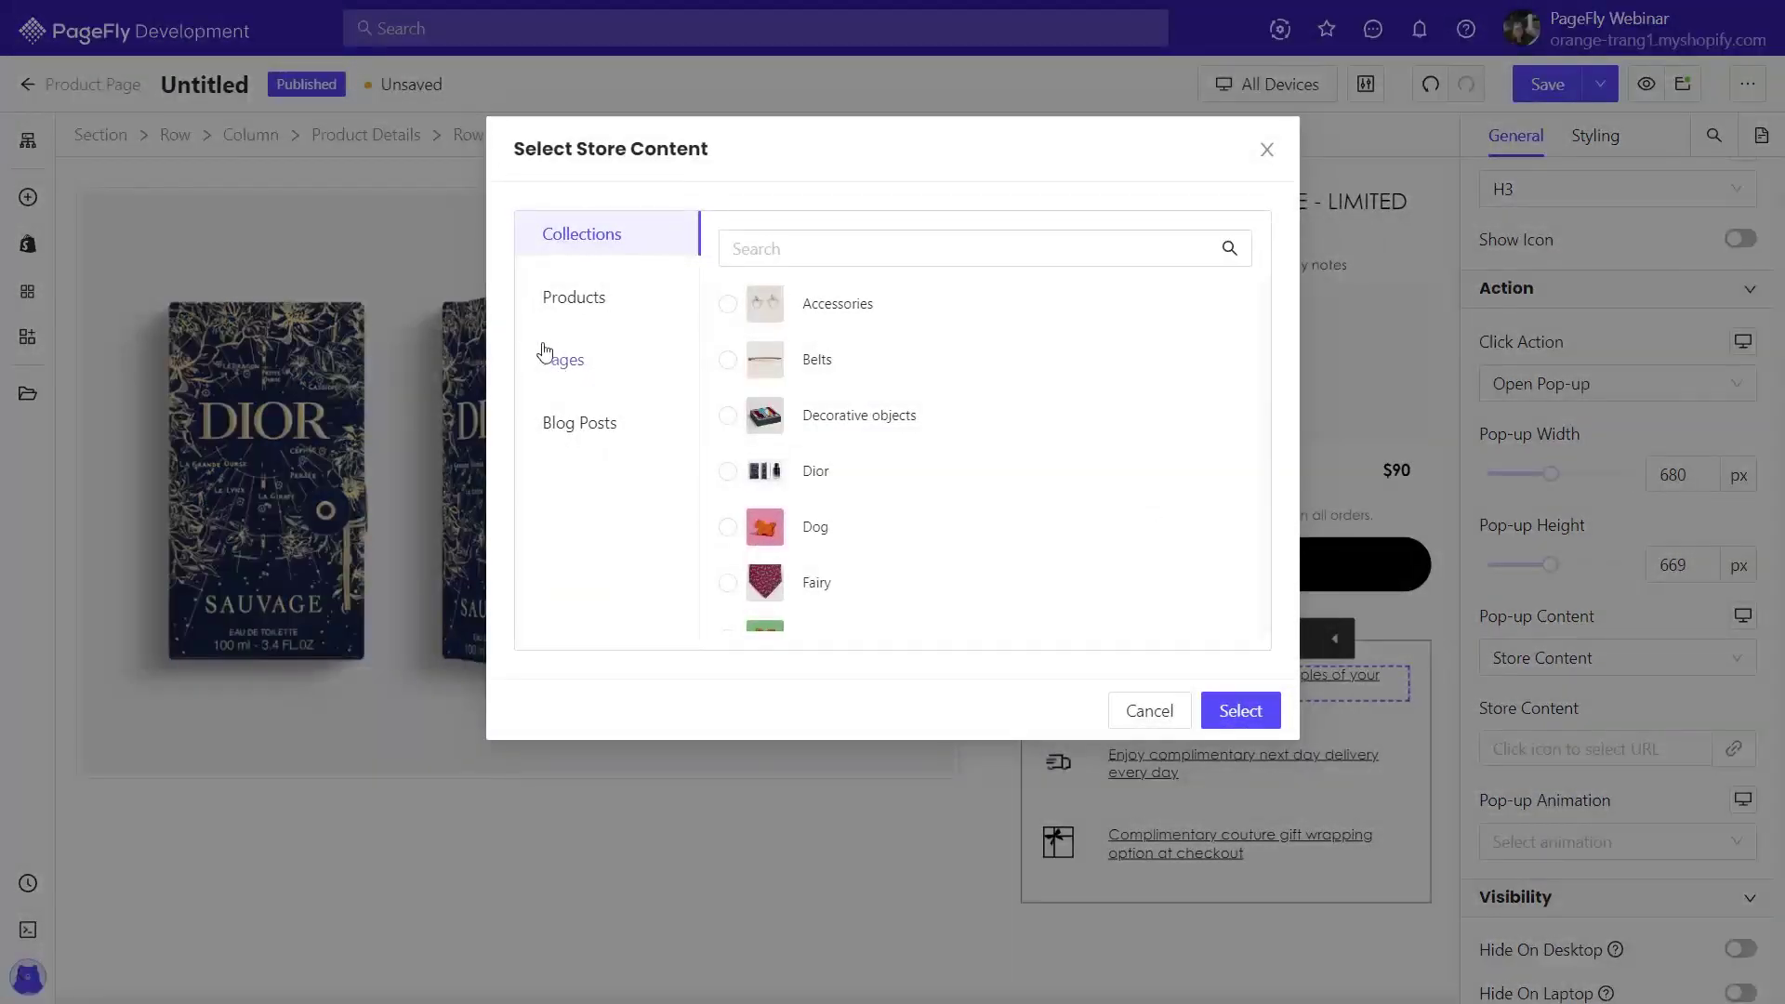
pyautogui.click(561, 371)
pyautogui.scroll(-3, 888, 405)
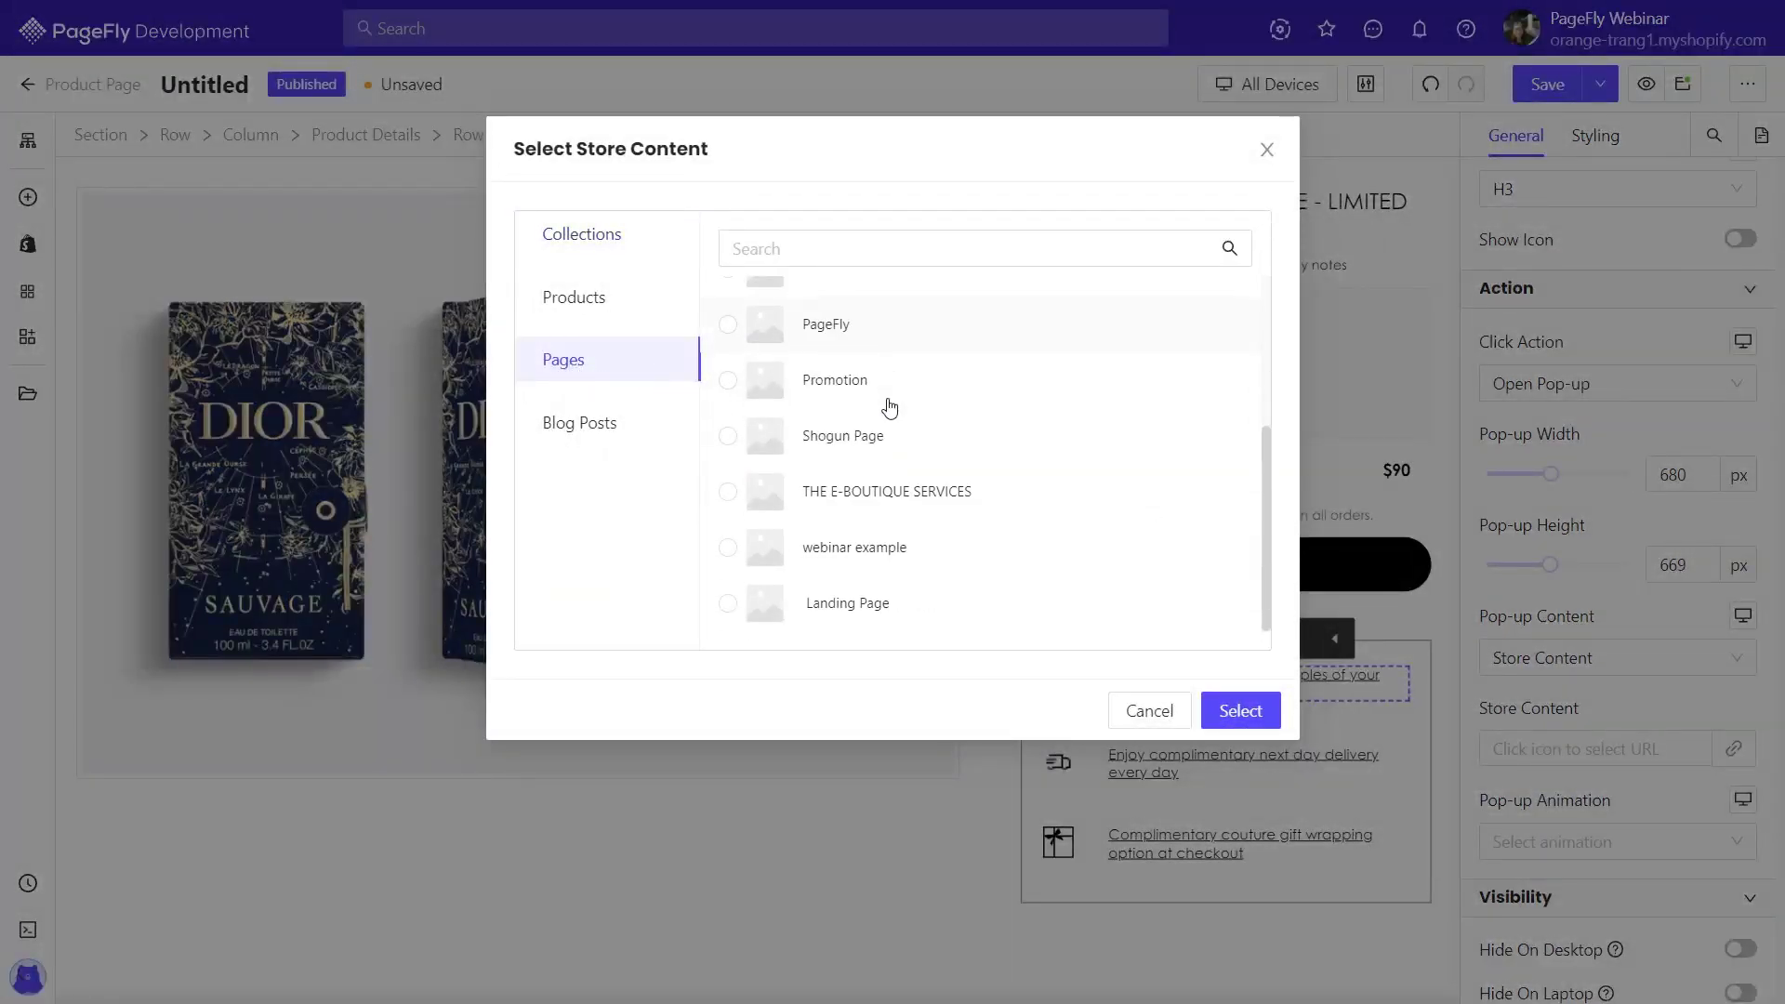
pyautogui.click(842, 498)
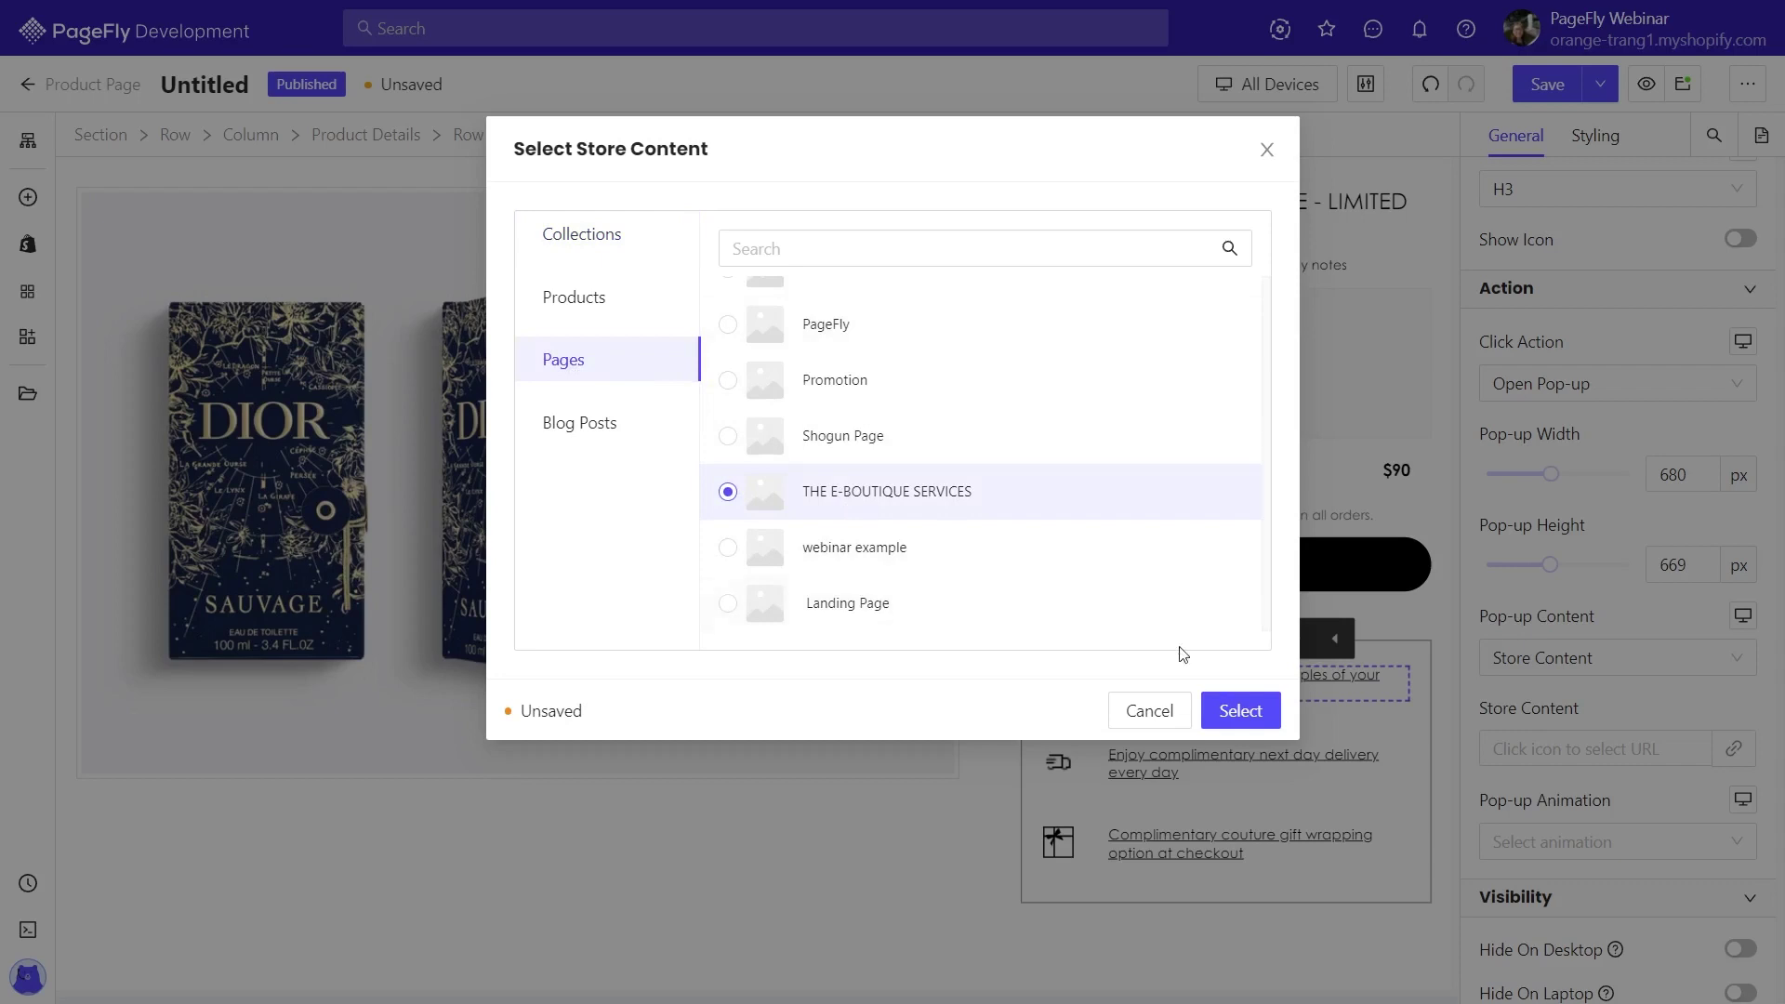
pyautogui.click(1236, 710)
pyautogui.click(1442, 706)
pyautogui.click(1361, 704)
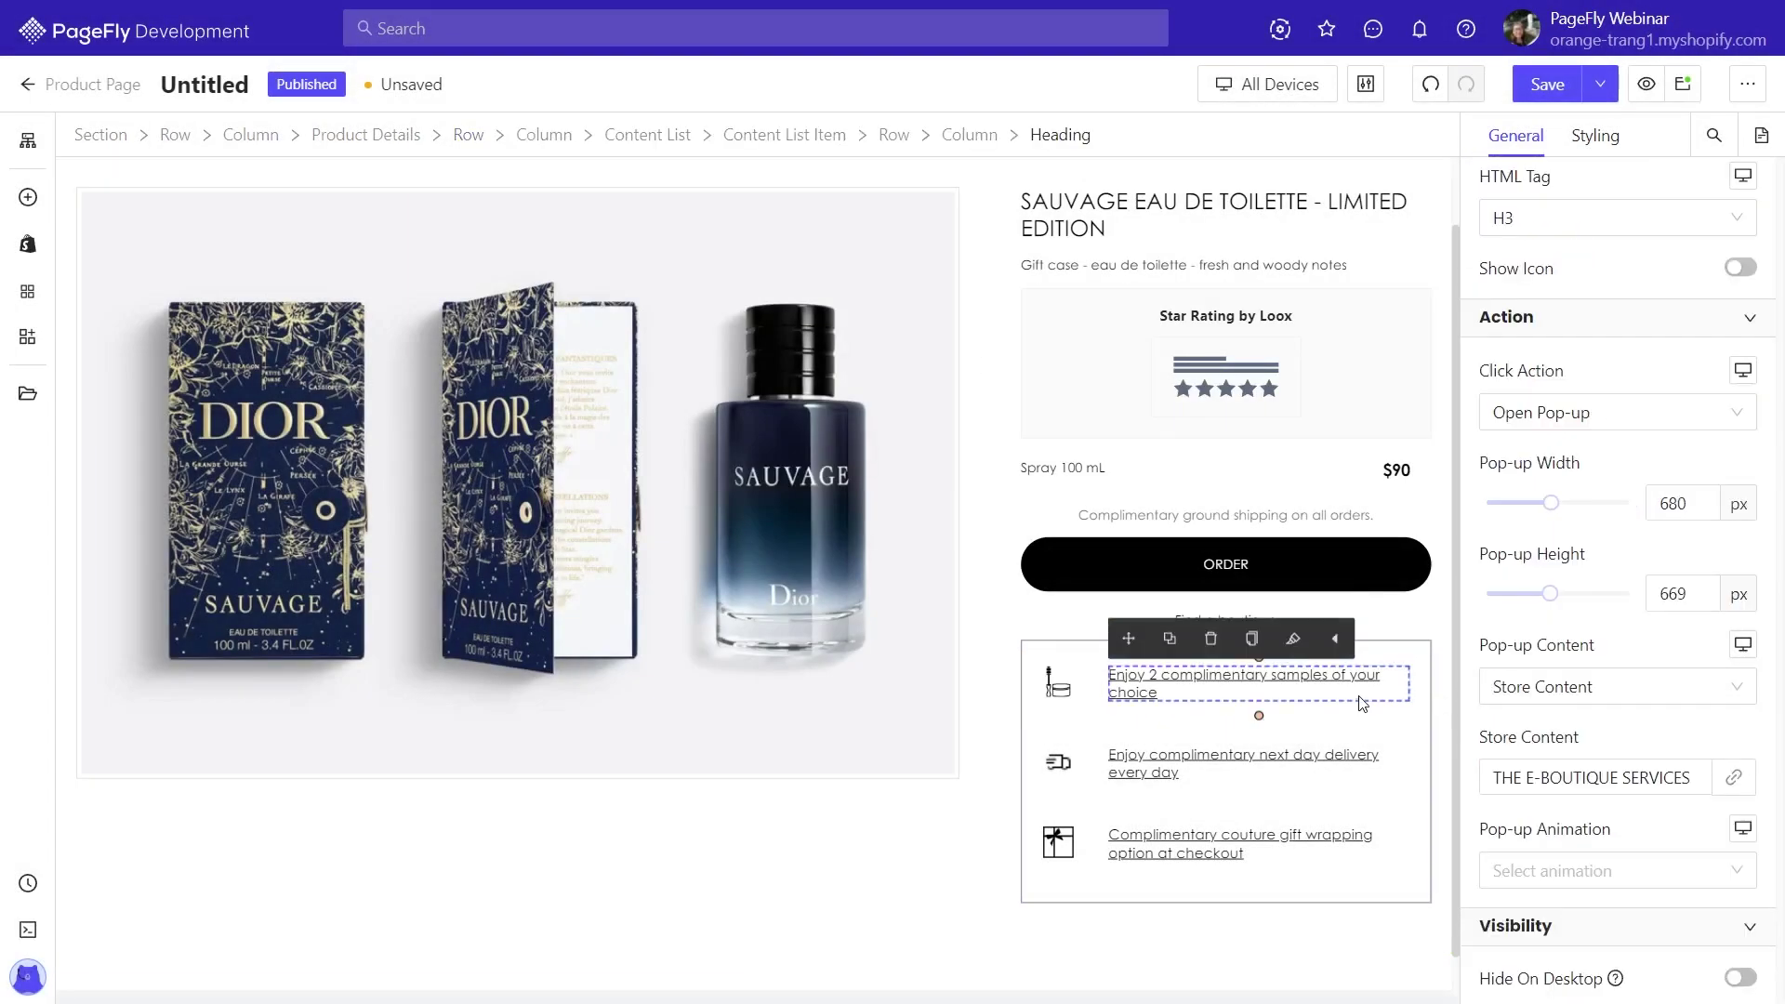
# Preview the page, test the first heading's pop-up, and examine the beauty program block on the reference Dior page
pyautogui.click(1653, 89)
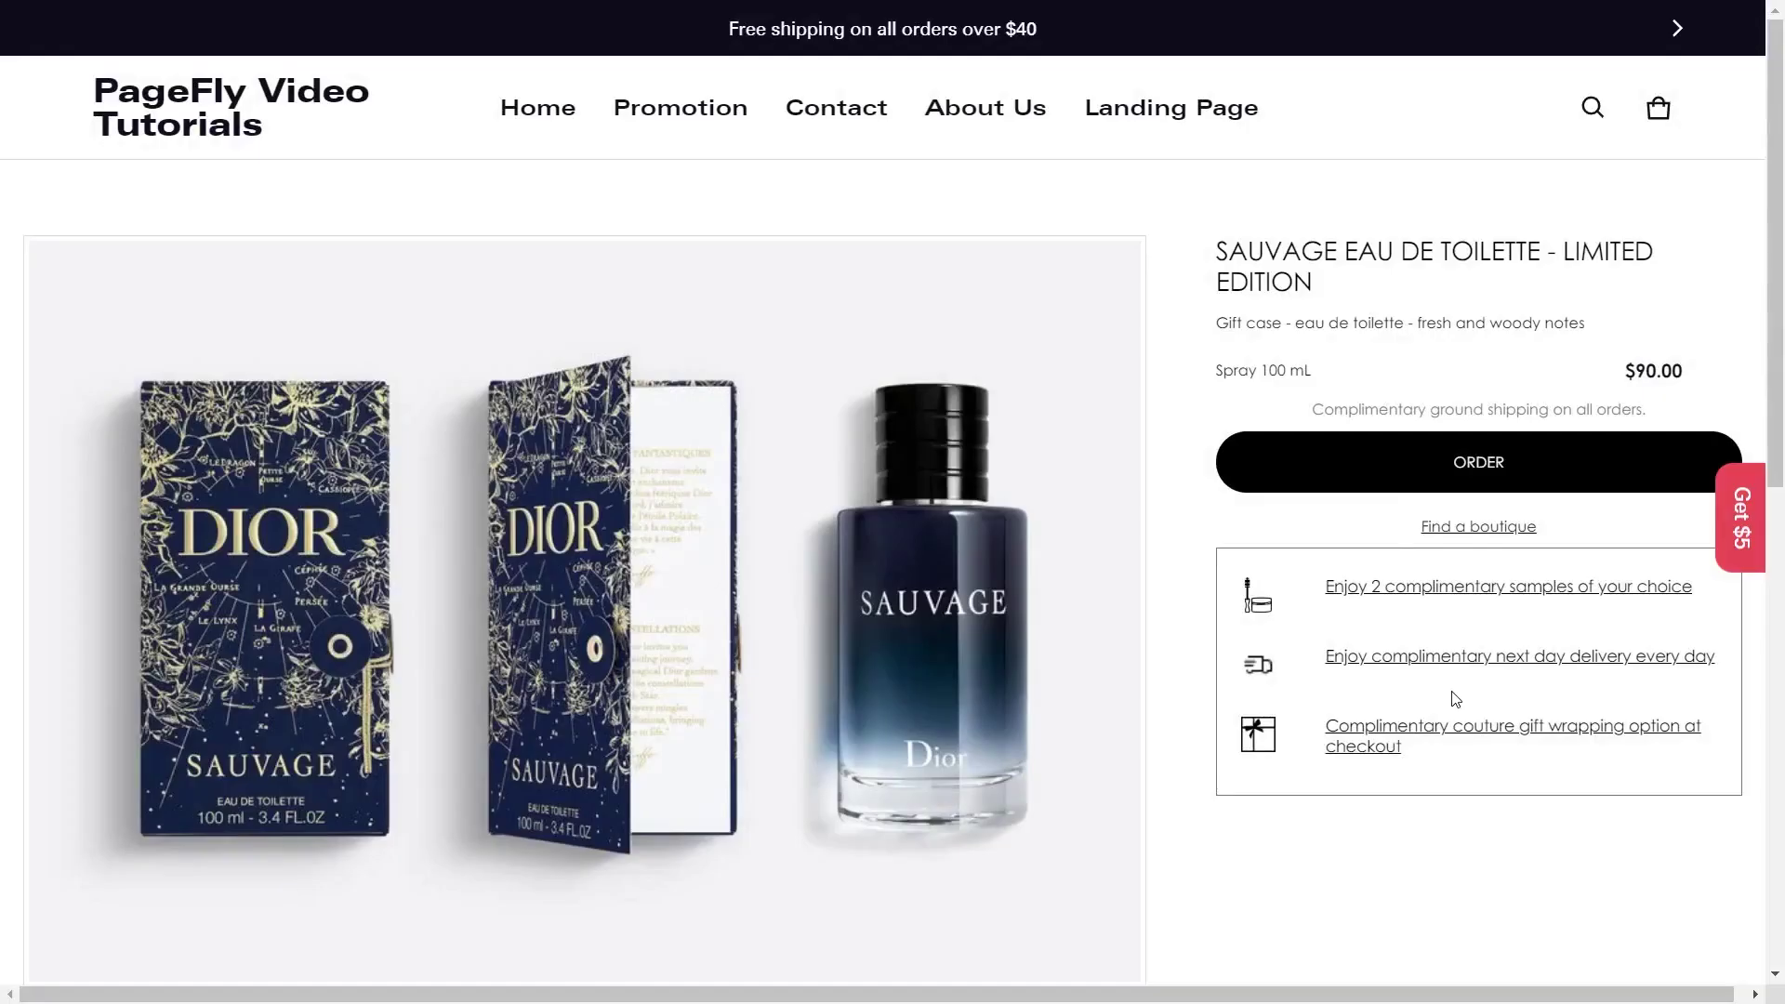
pyautogui.click(1418, 595)
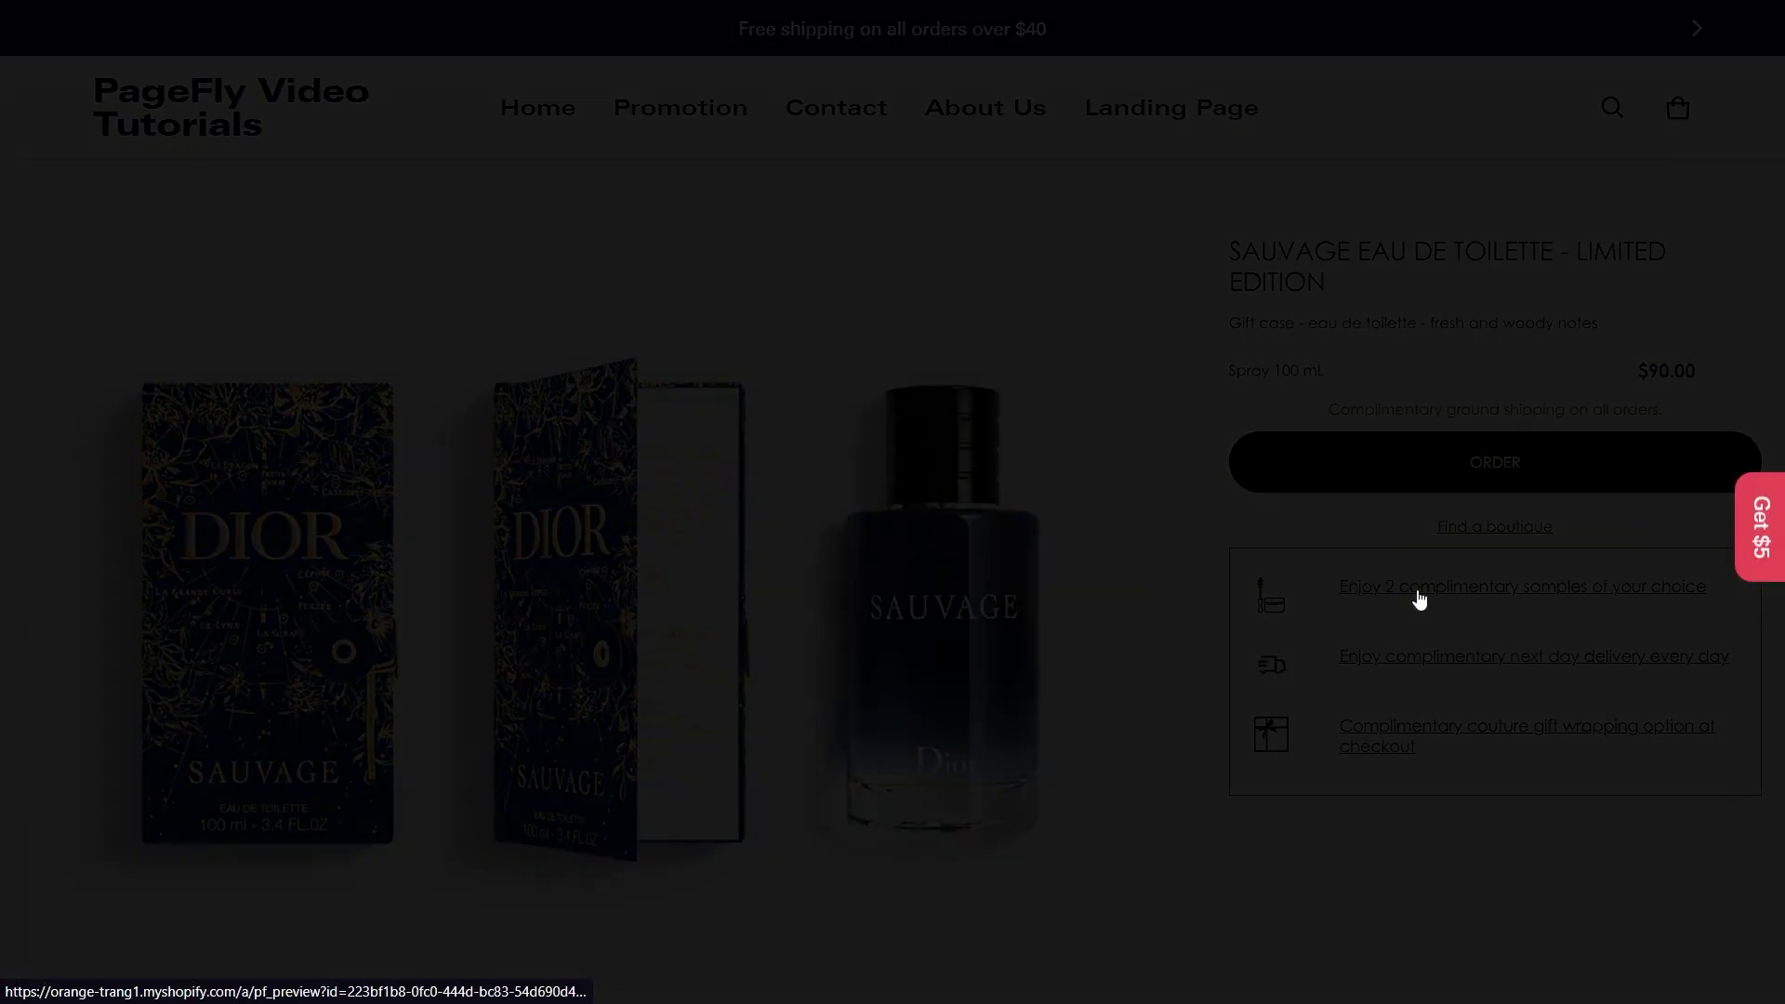
pyautogui.click(1297, 107)
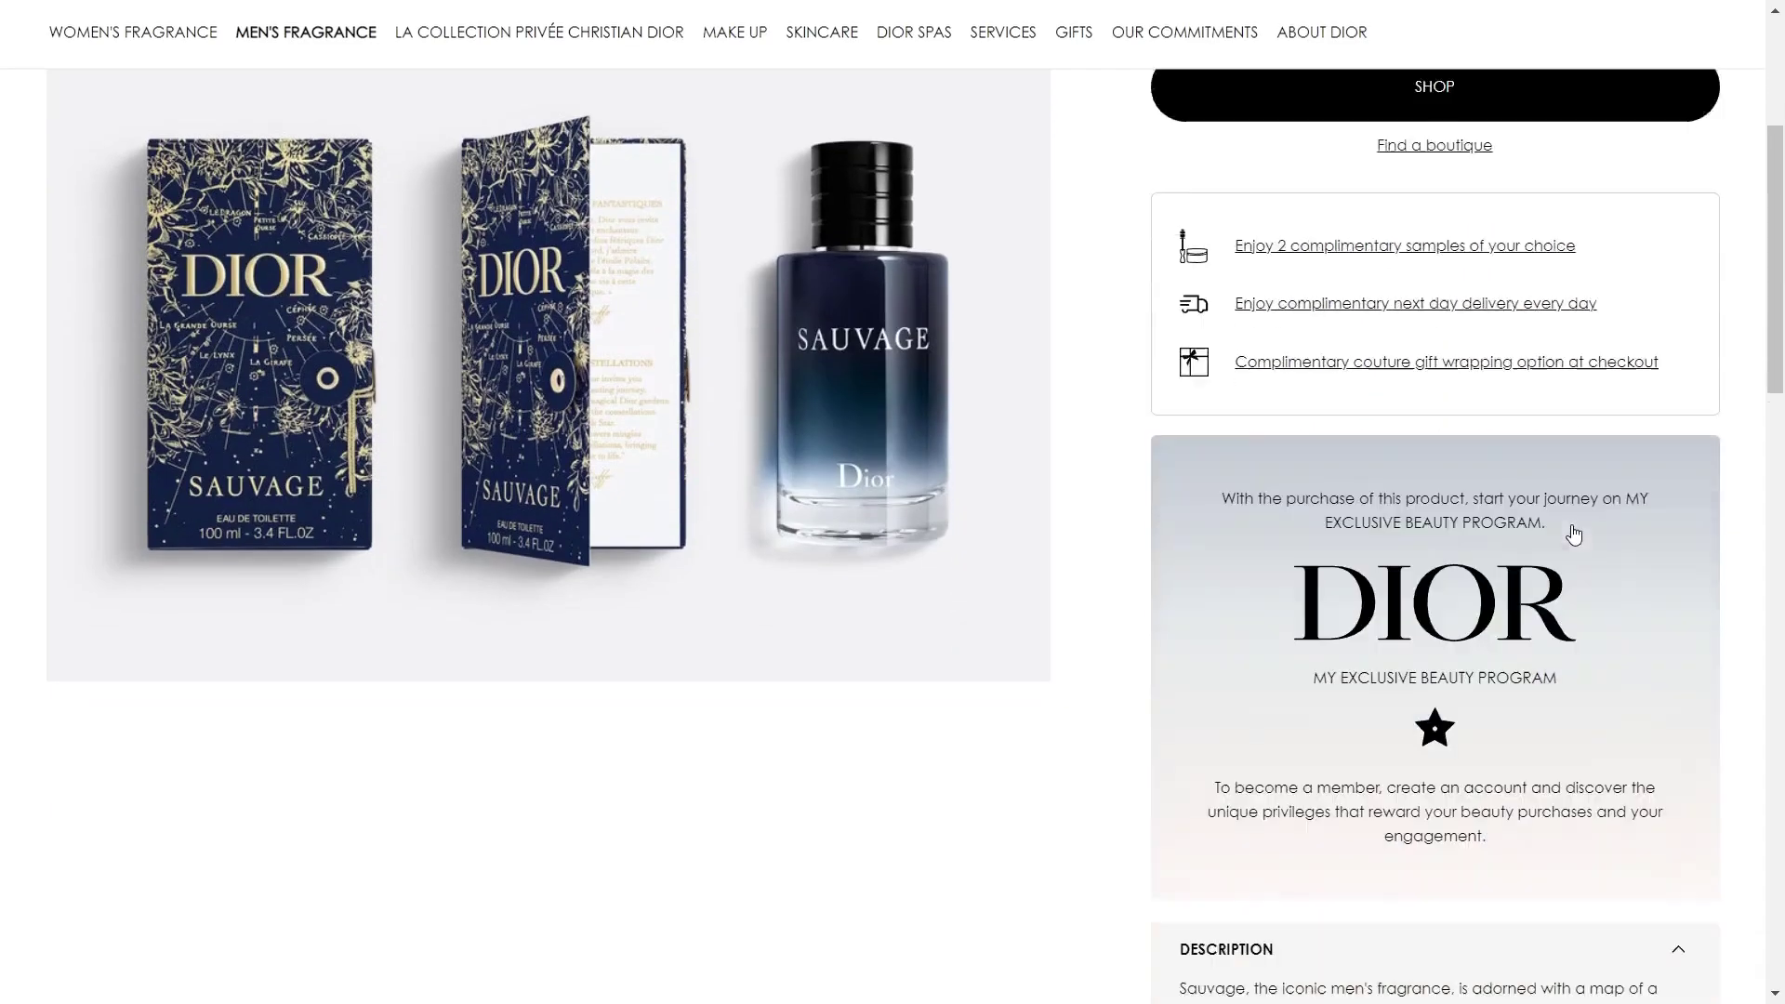
pyautogui.scroll(-2, 1573, 535)
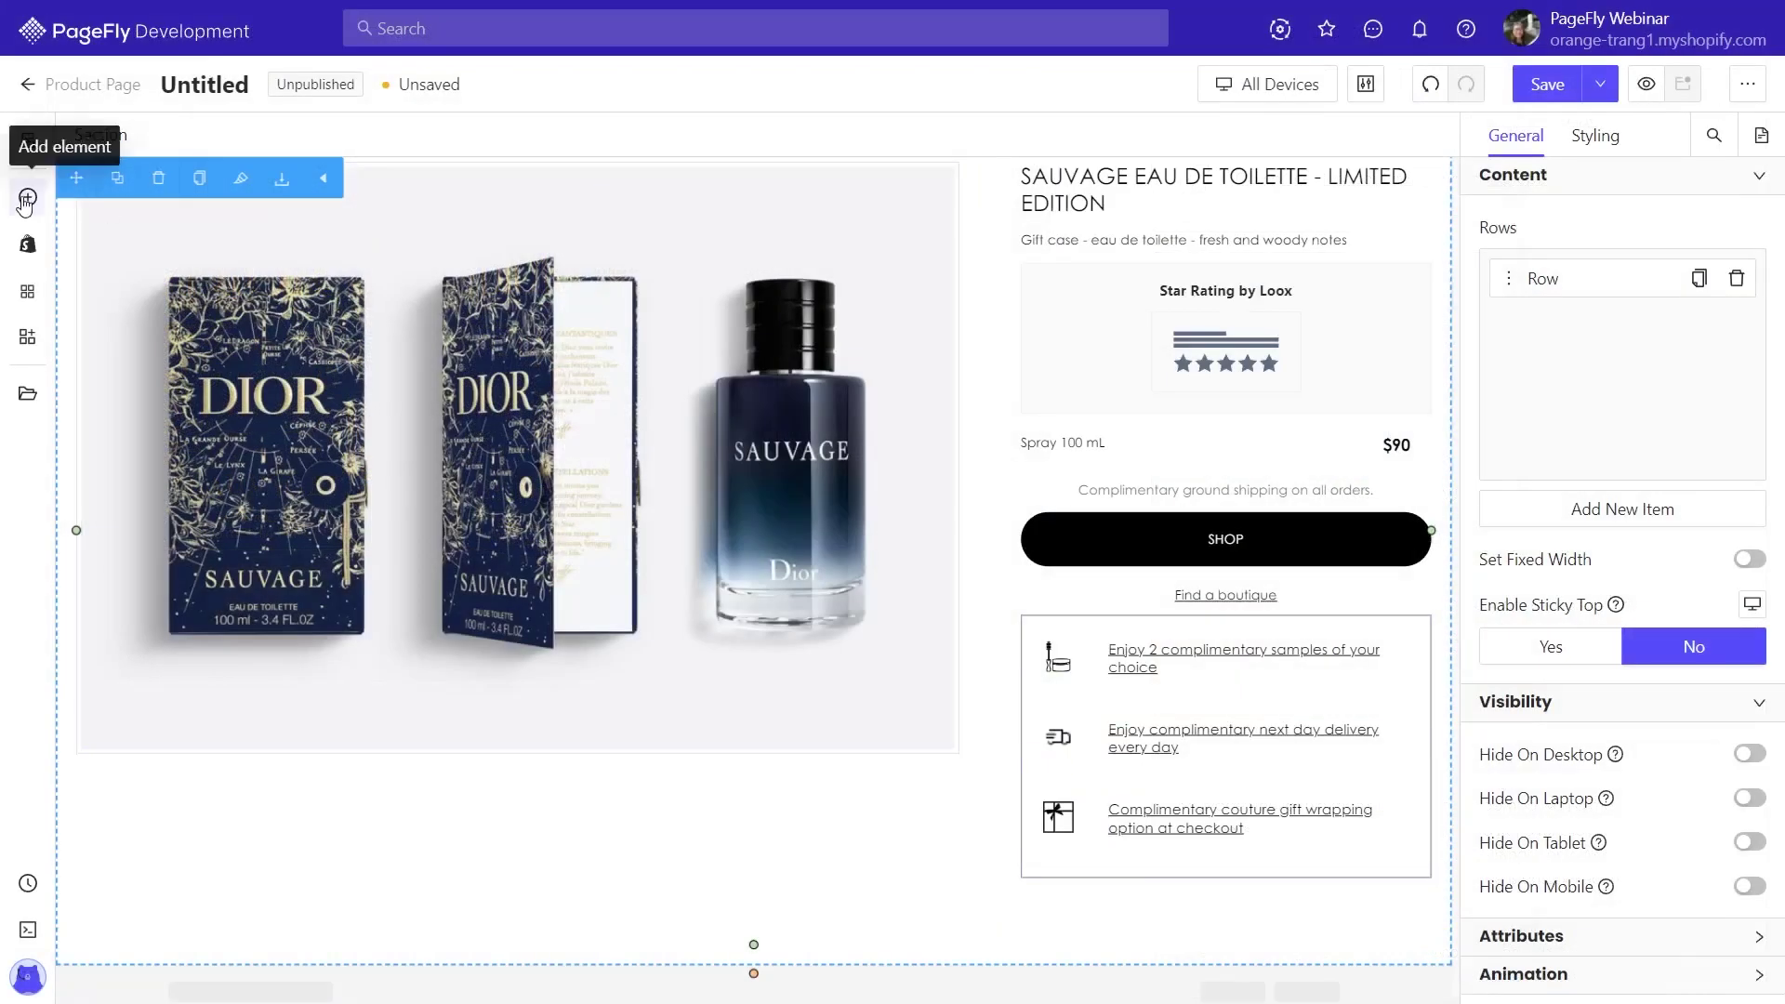
# Add a Block layout below the content list and place a paragraph inside it
pyautogui.click(27, 198)
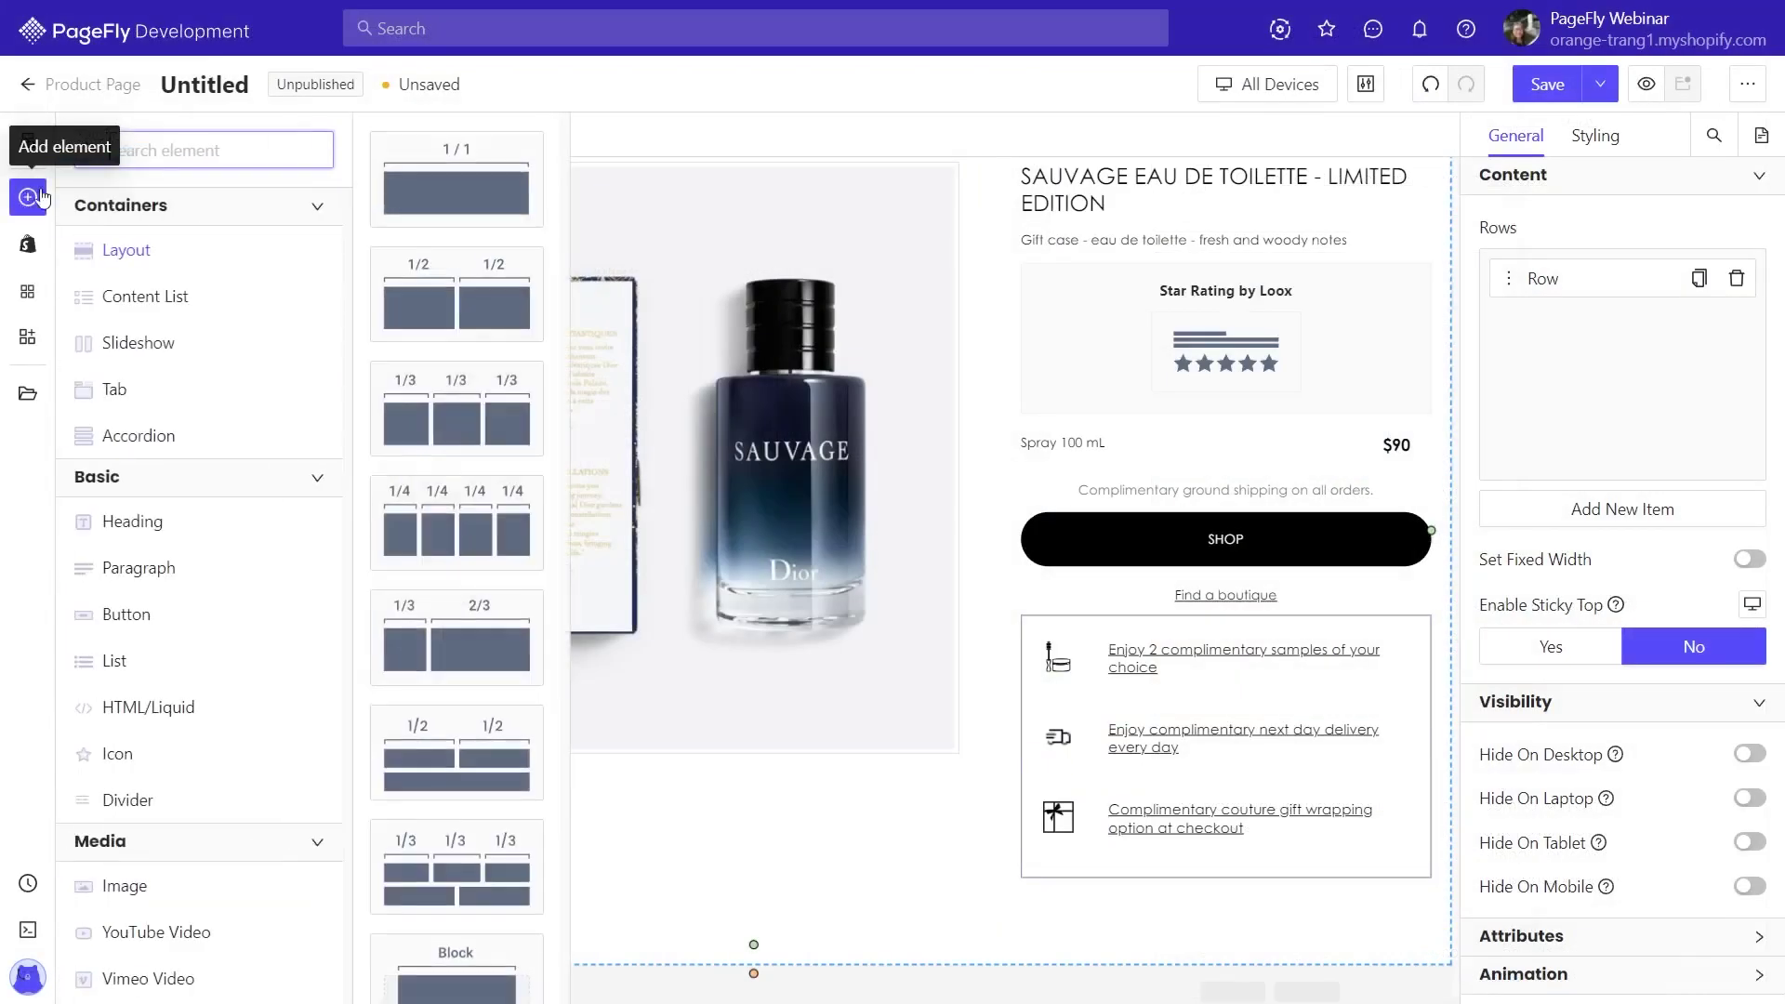
pyautogui.scroll(-1, 459, 400)
pyautogui.moveTo(447, 940); pyautogui.dragTo(1200, 925)
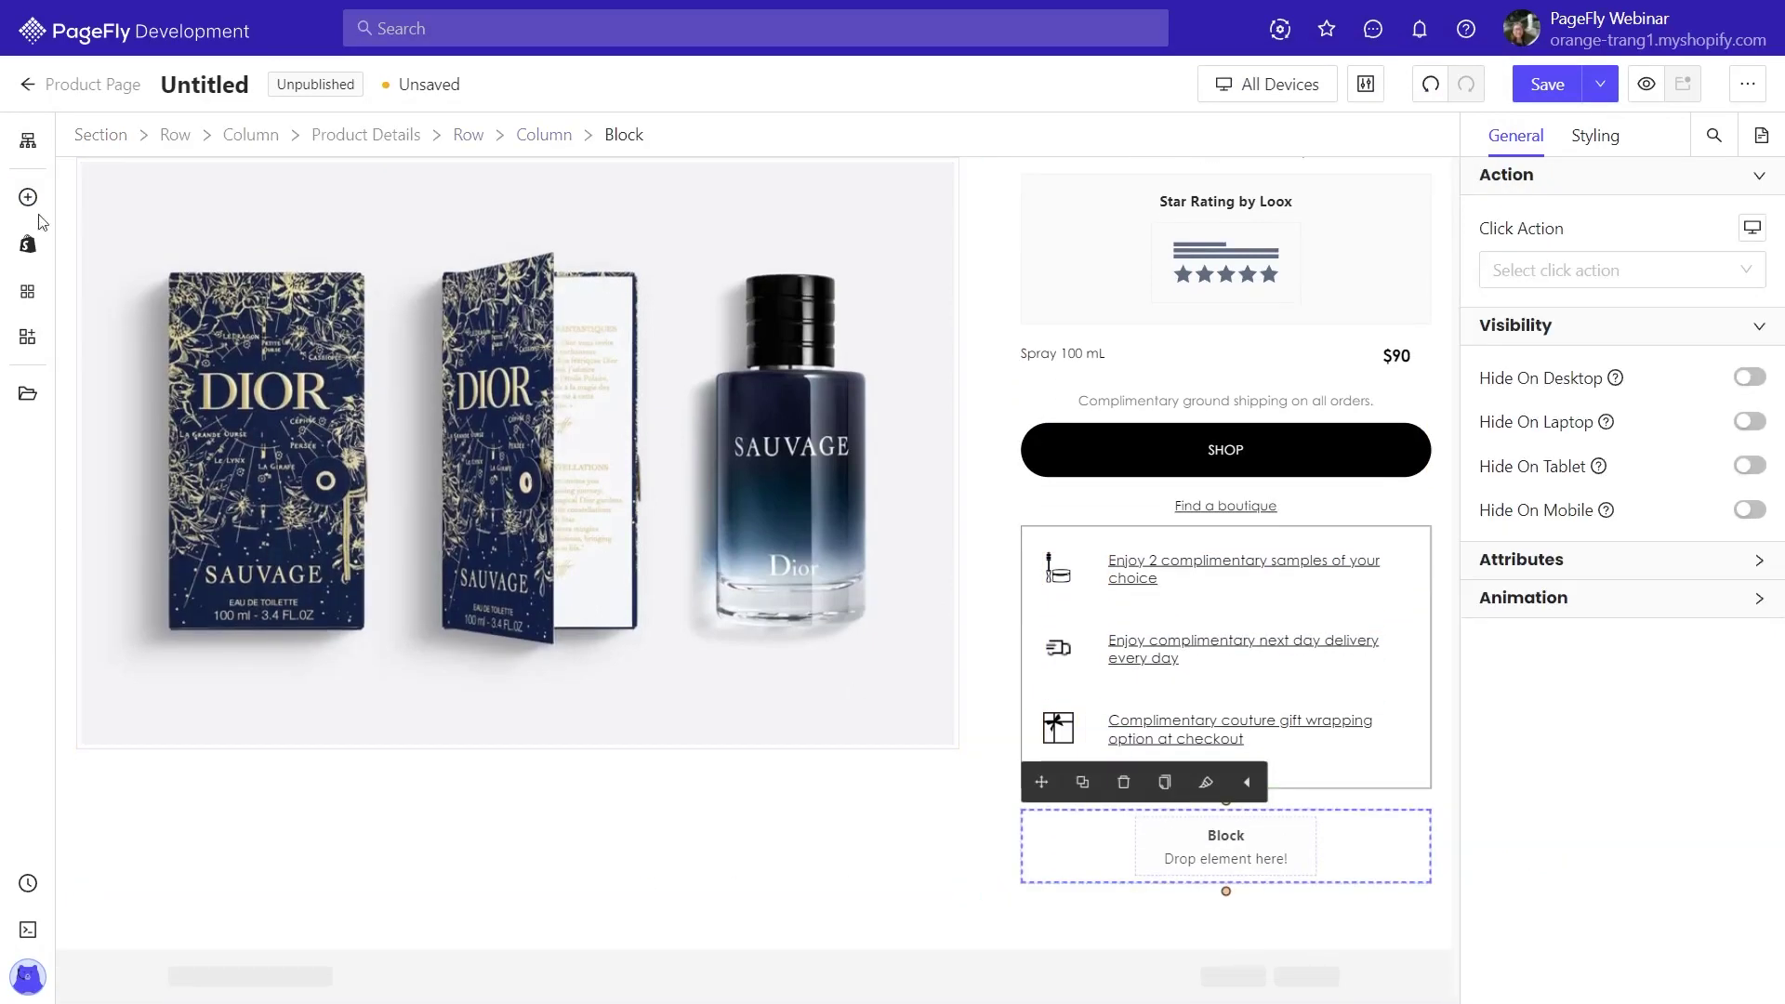
pyautogui.click(28, 198)
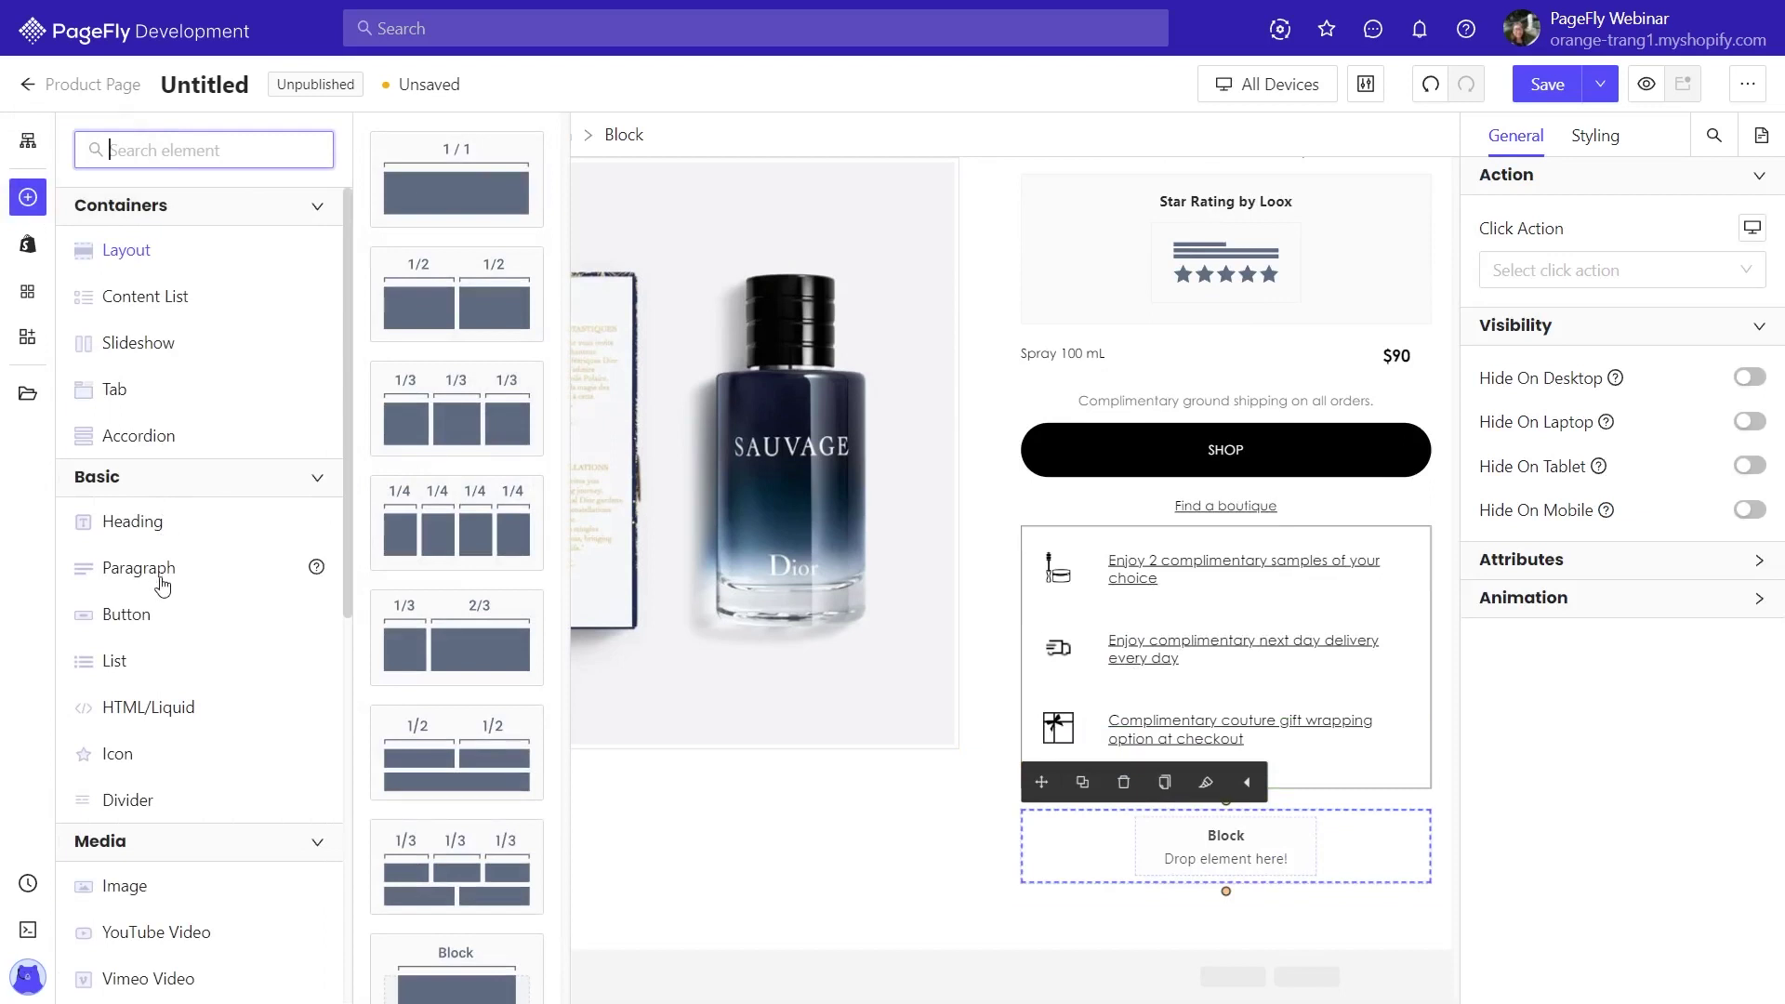
pyautogui.moveTo(163, 583)
pyautogui.moveTo(633, 308); pyautogui.dragTo(1170, 850)
# Below the block's paragraph, add an image, a second paragraph, a second image and a third paragraph
pyautogui.click(28, 197)
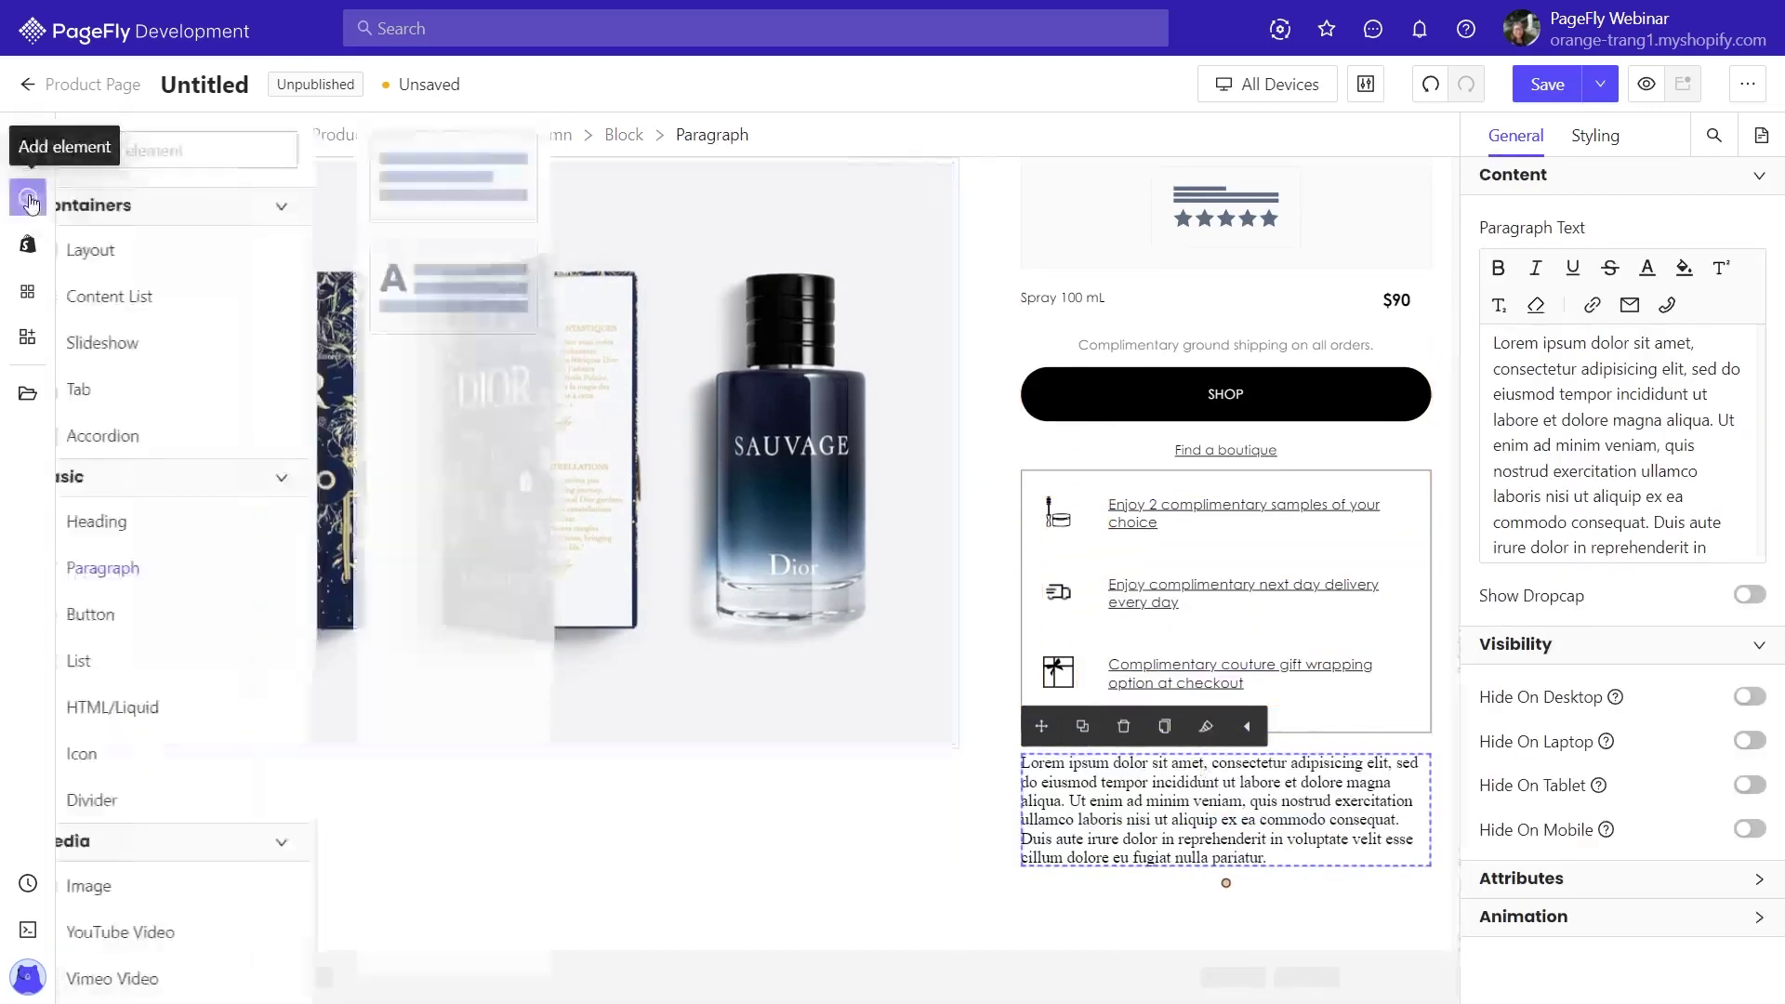
pyautogui.moveTo(186, 883)
pyautogui.moveTo(455, 182); pyautogui.dragTo(1199, 892)
pyautogui.click(28, 197)
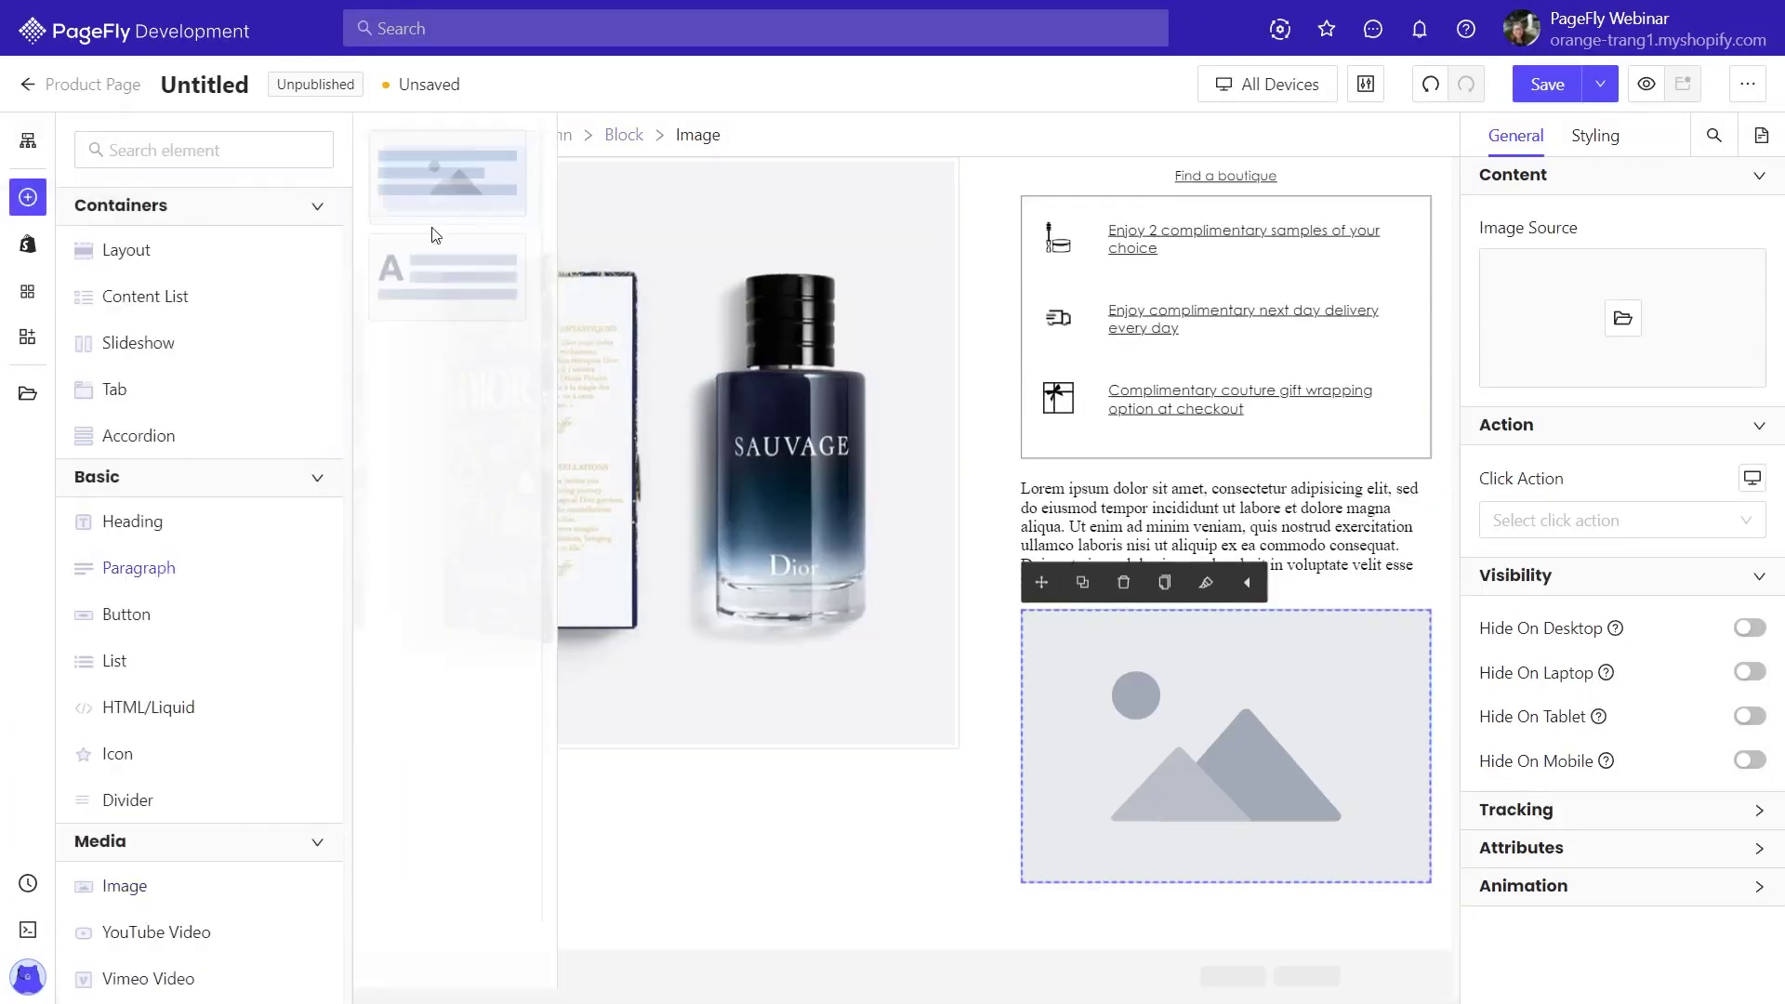
pyautogui.click(177, 564)
pyautogui.click(28, 197)
pyautogui.moveTo(124, 305)
pyautogui.moveTo(456, 182); pyautogui.dragTo(1200, 883)
pyautogui.click(28, 197)
pyautogui.scroll(6, 186, 418)
pyautogui.click(121, 564)
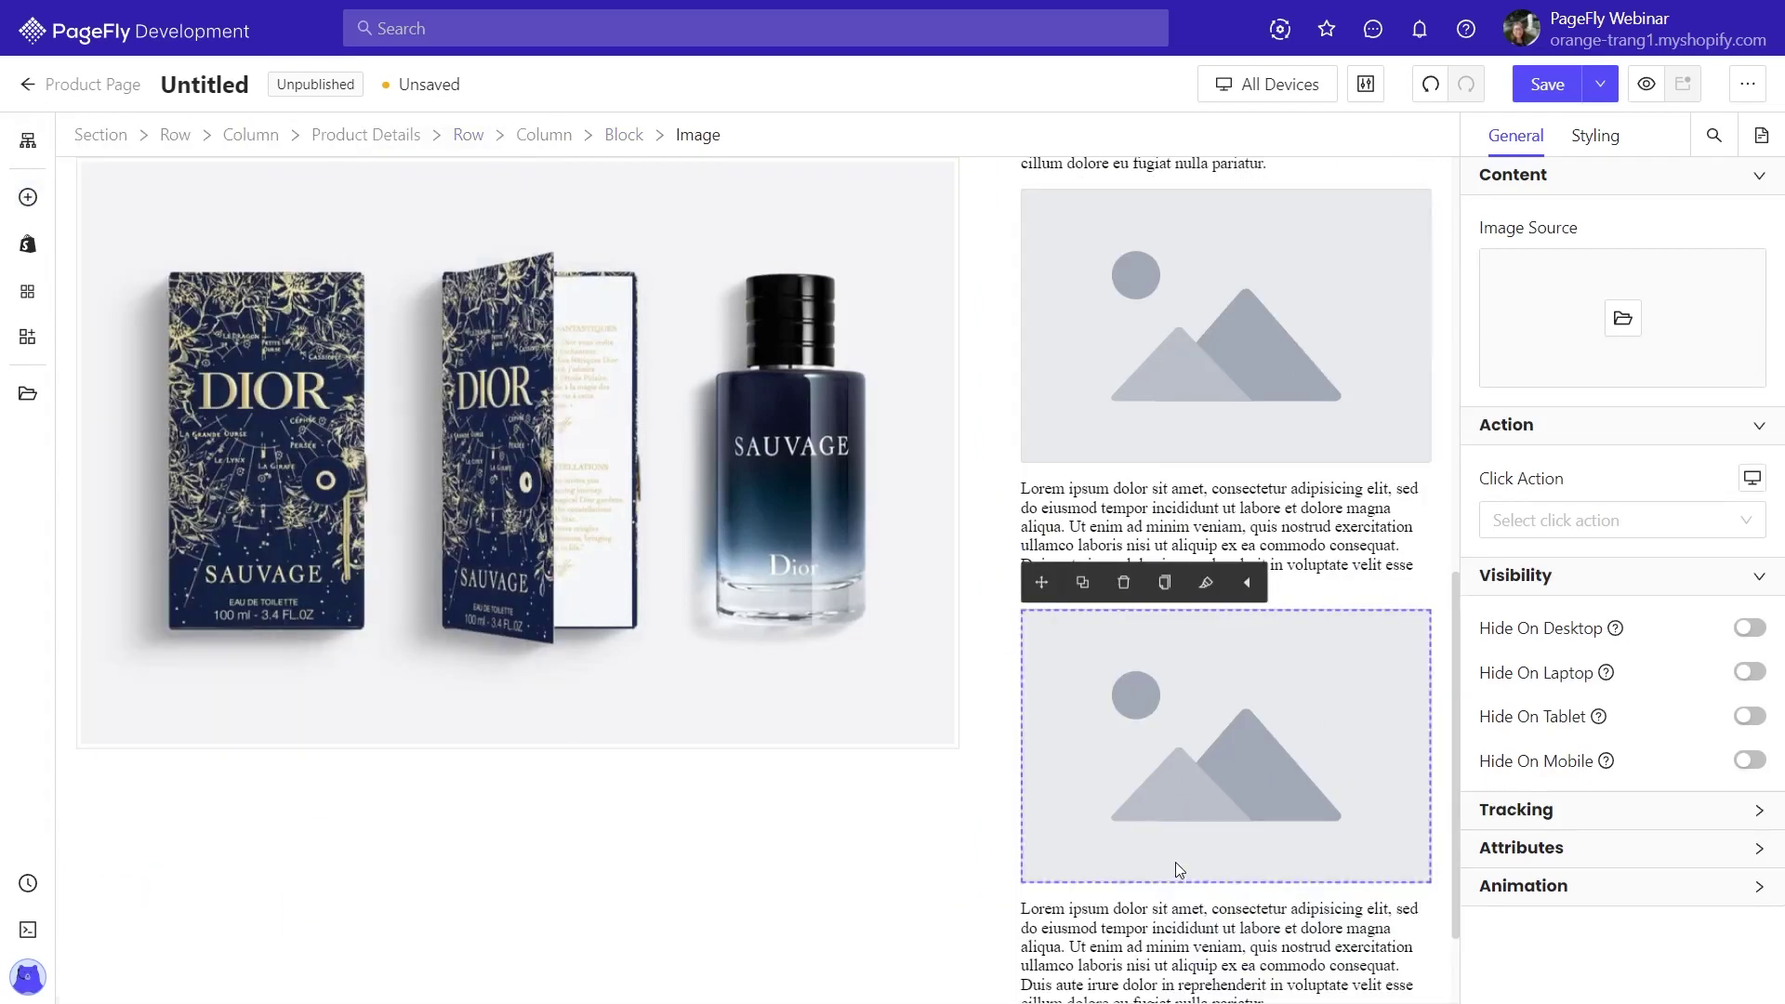
# Change the block's first paragraph to "With the purchase of this product, start your journey on MY EXCLUSIVE BEAUTY PROGRAM."
pyautogui.click(1168, 662)
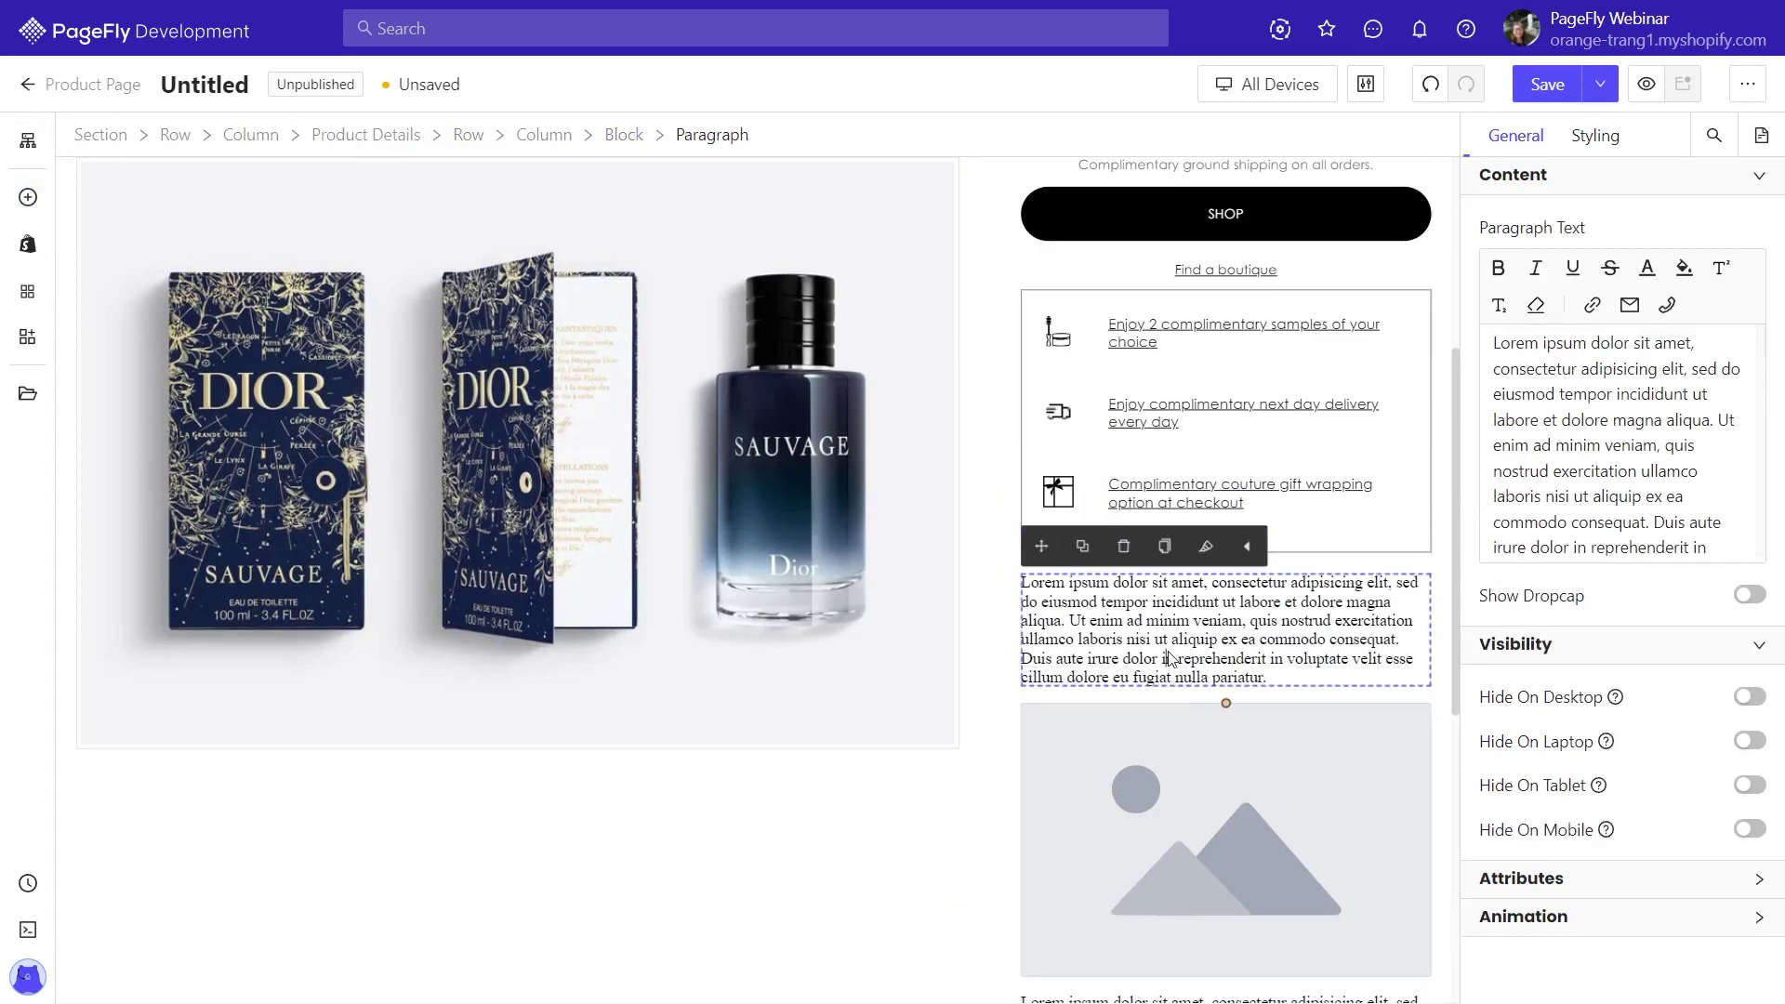
pyautogui.hotkey('ctrl', 'a')
pyautogui.write('With the purchase of this product, start your journey on MY EXCLUSIVE BEAUTY PROGRAM.')
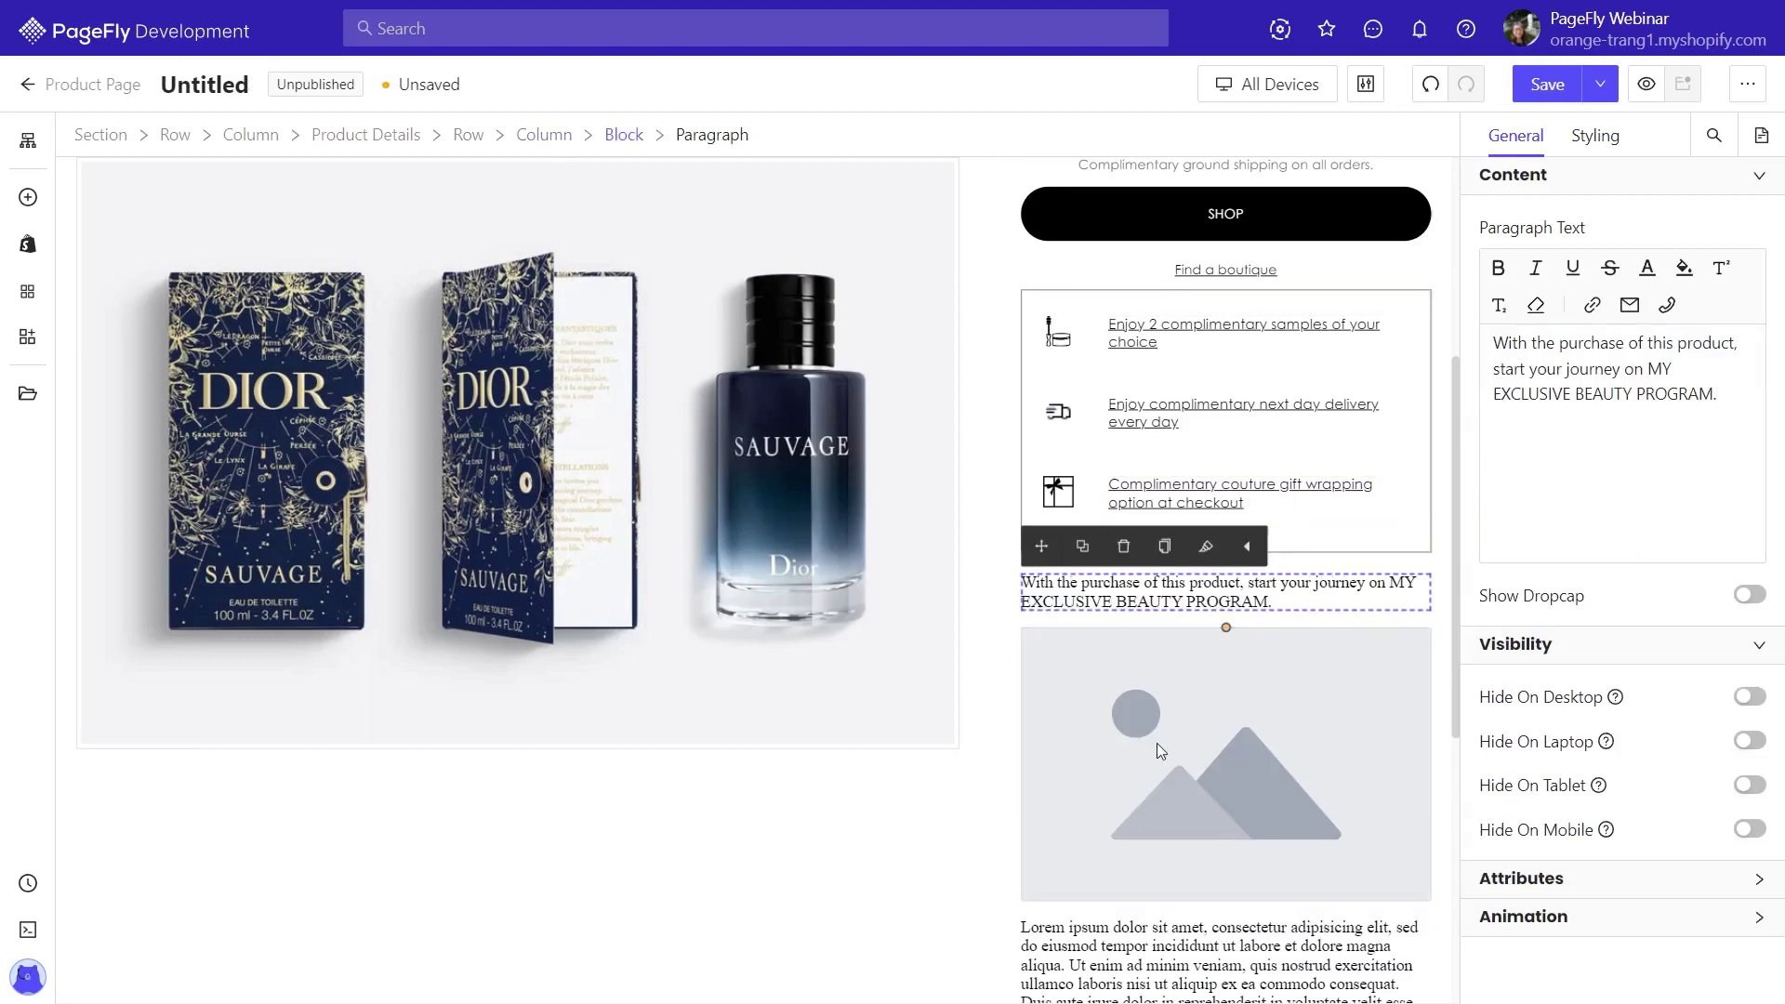
# Use the DIOR logo and the star as the block's images, and fill in "MY EXCLUSIVE BEAUTY PROGRAM" and the text on becoming a member
pyautogui.click(1225, 744)
pyautogui.click(1619, 321)
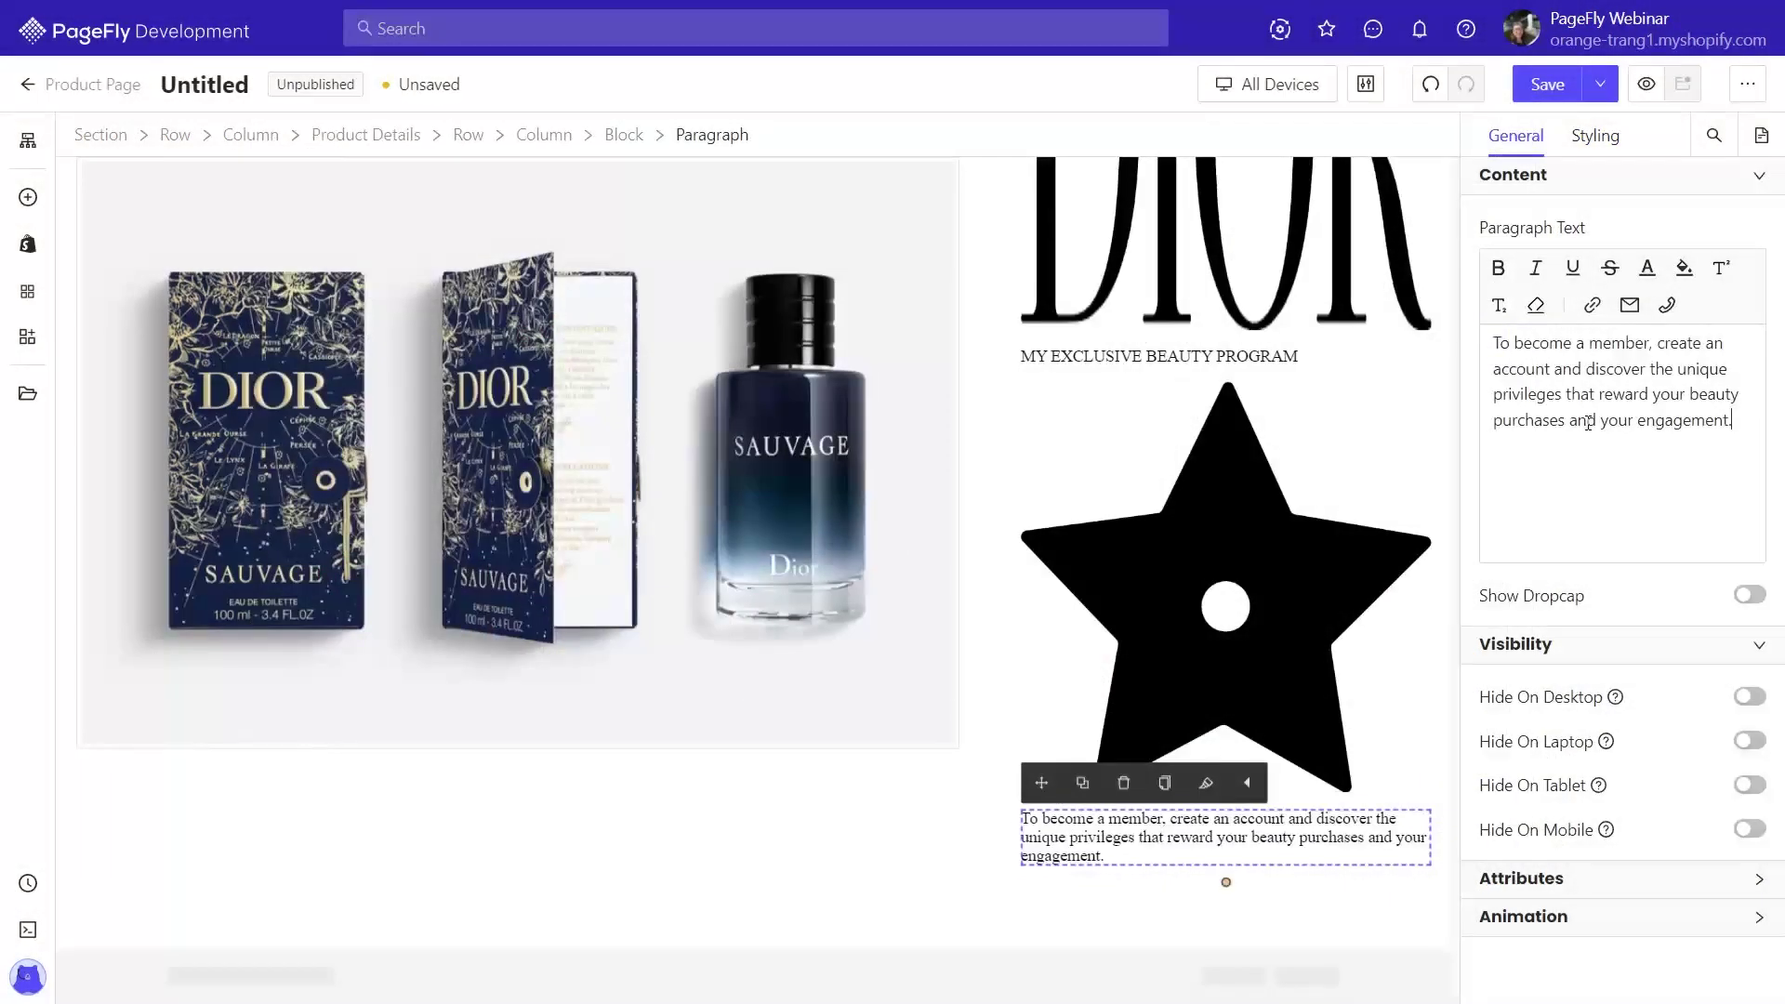
# Shrink the DIOR logo, set the star image to 34 by 32 px with Contain fit, and center the first two paragraphs
pyautogui.scroll(5, 1117, 527)
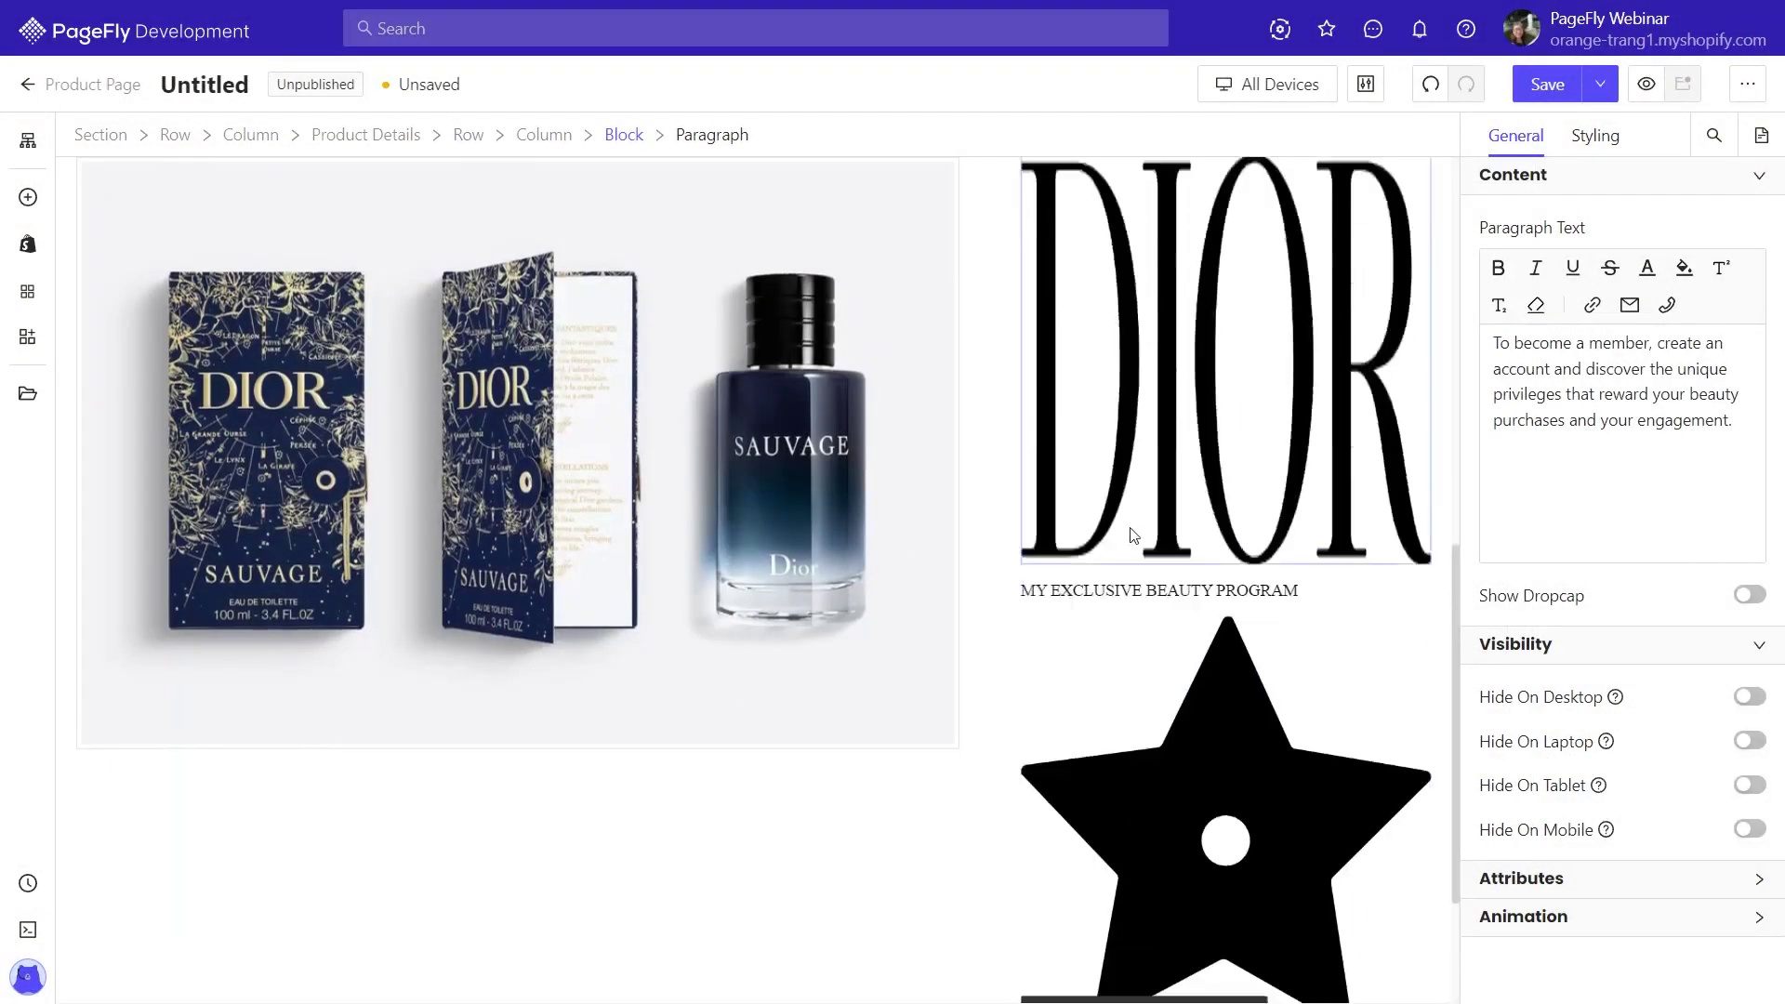
pyautogui.click(1183, 391)
pyautogui.click(1593, 137)
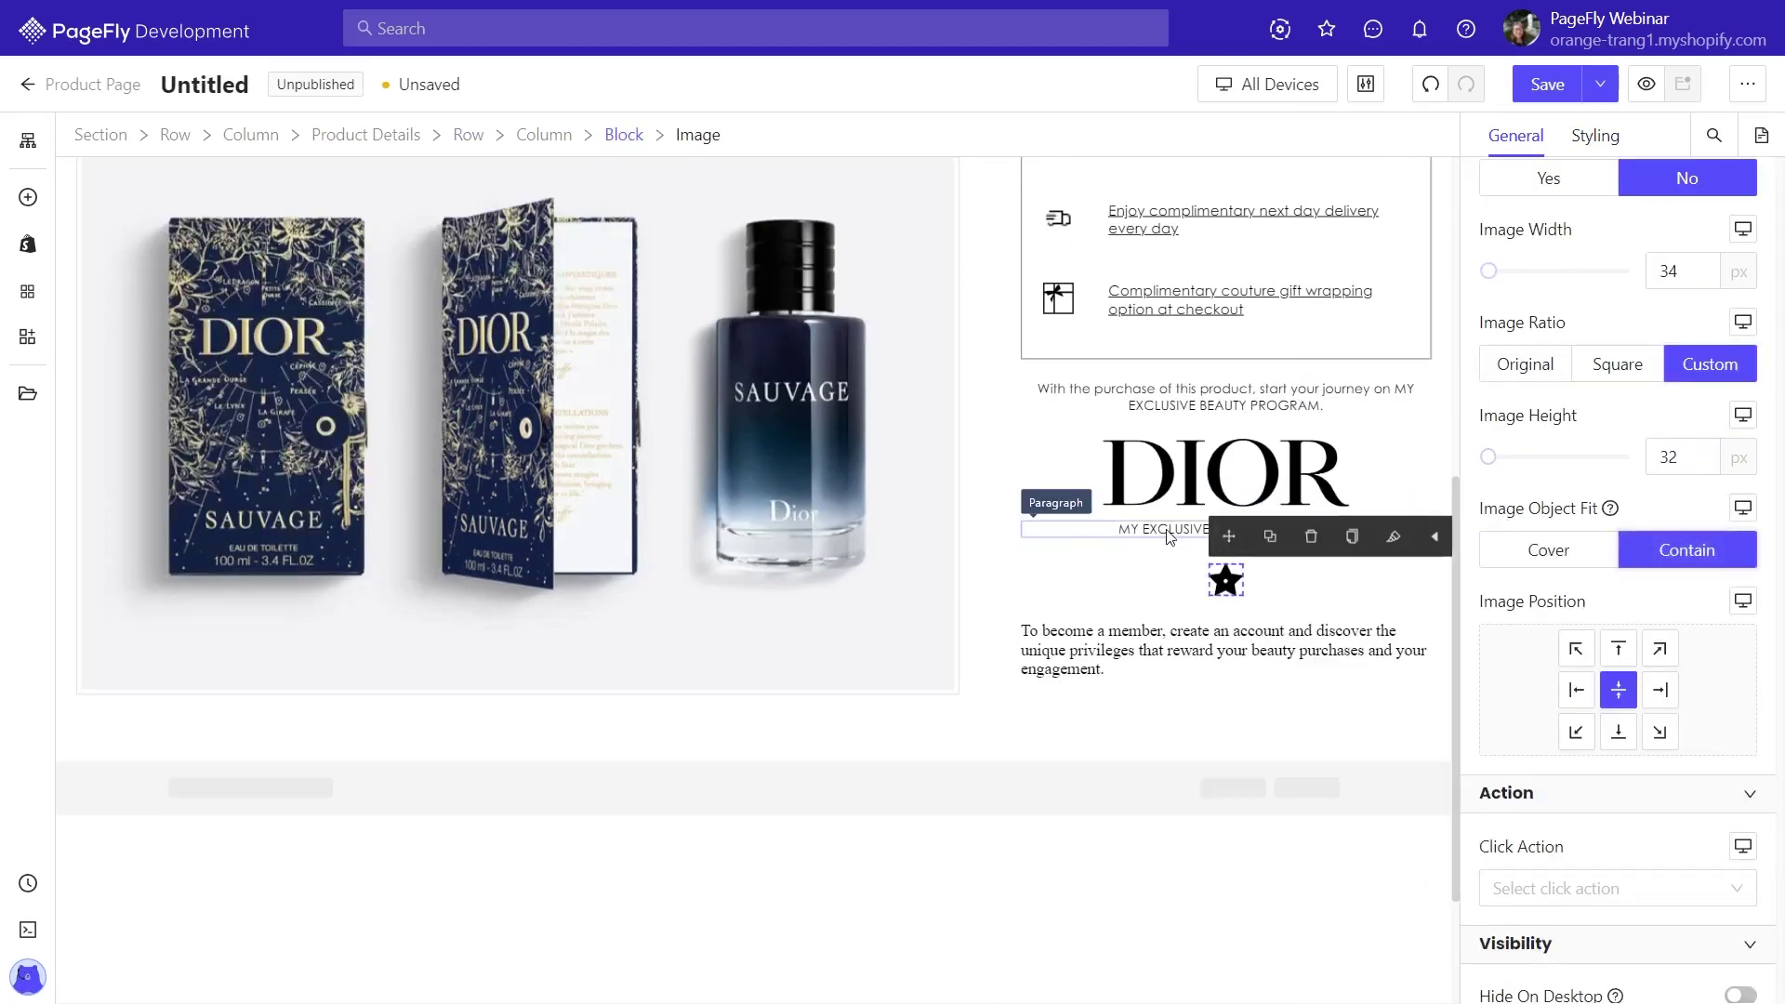
# Copy the styles of the "MY EXCLUSIVE BEAUTY PROGRAM" paragraph onto the paragraph below the star
pyautogui.click(1170, 537)
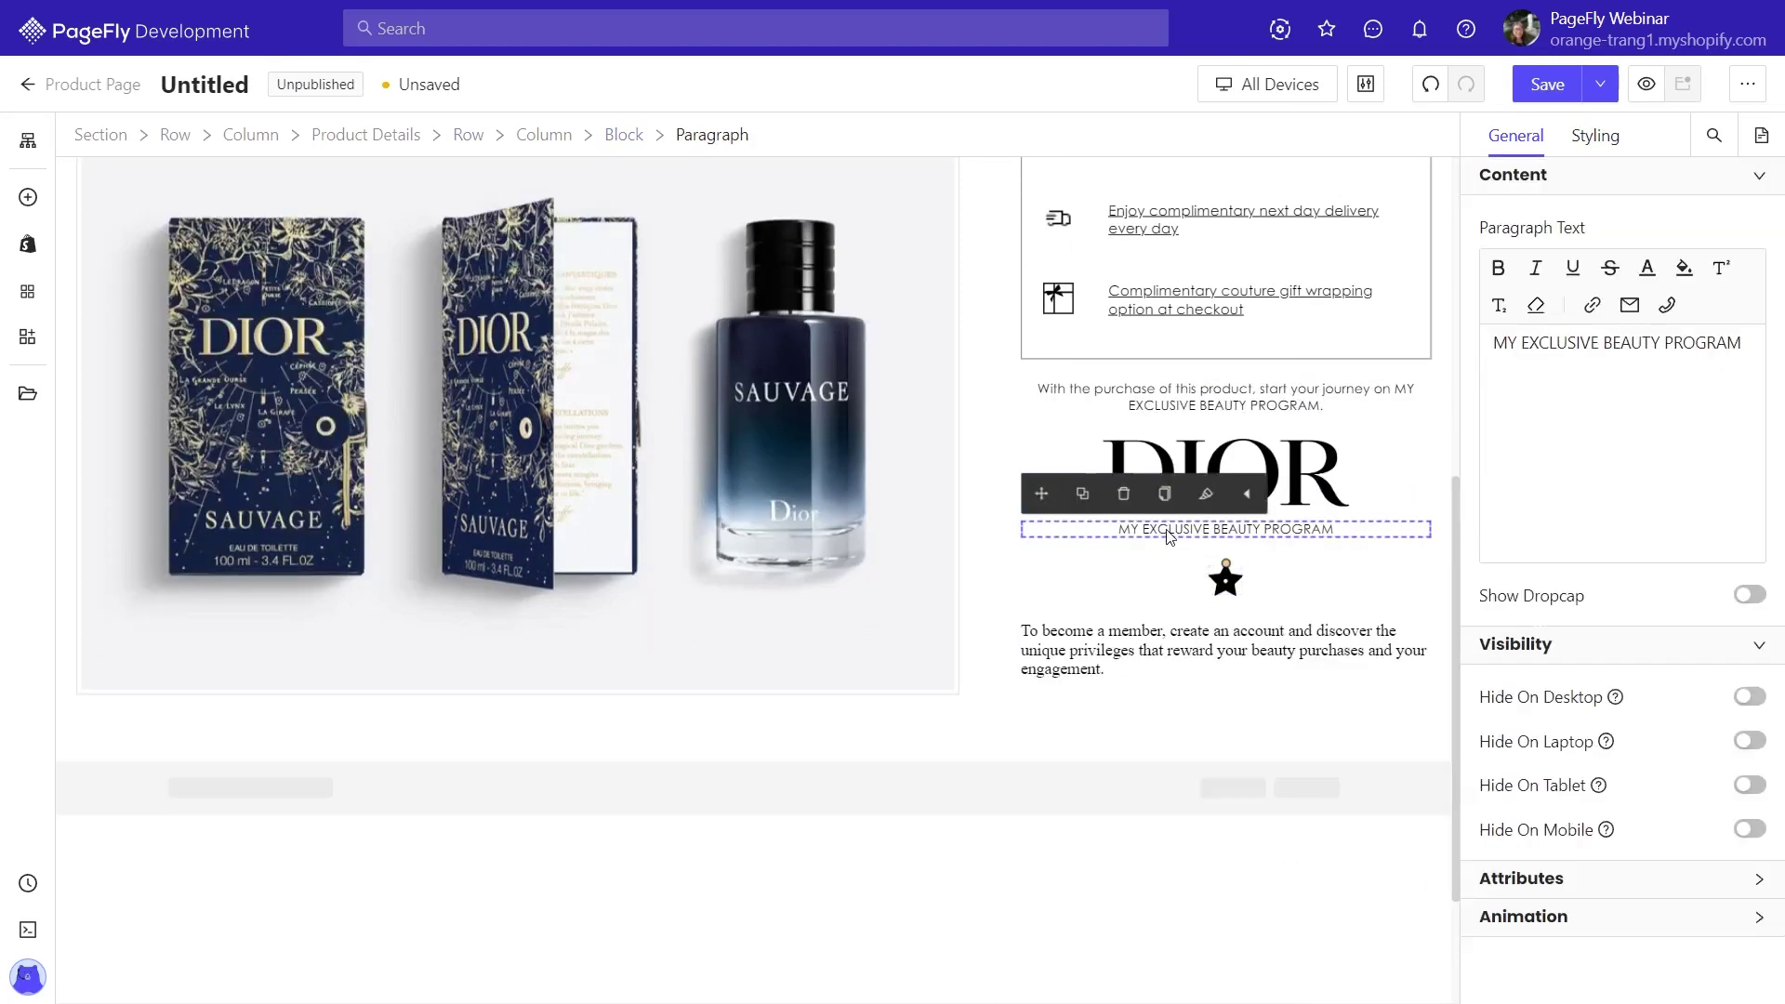
pyautogui.click(1170, 503)
pyautogui.click(1214, 624)
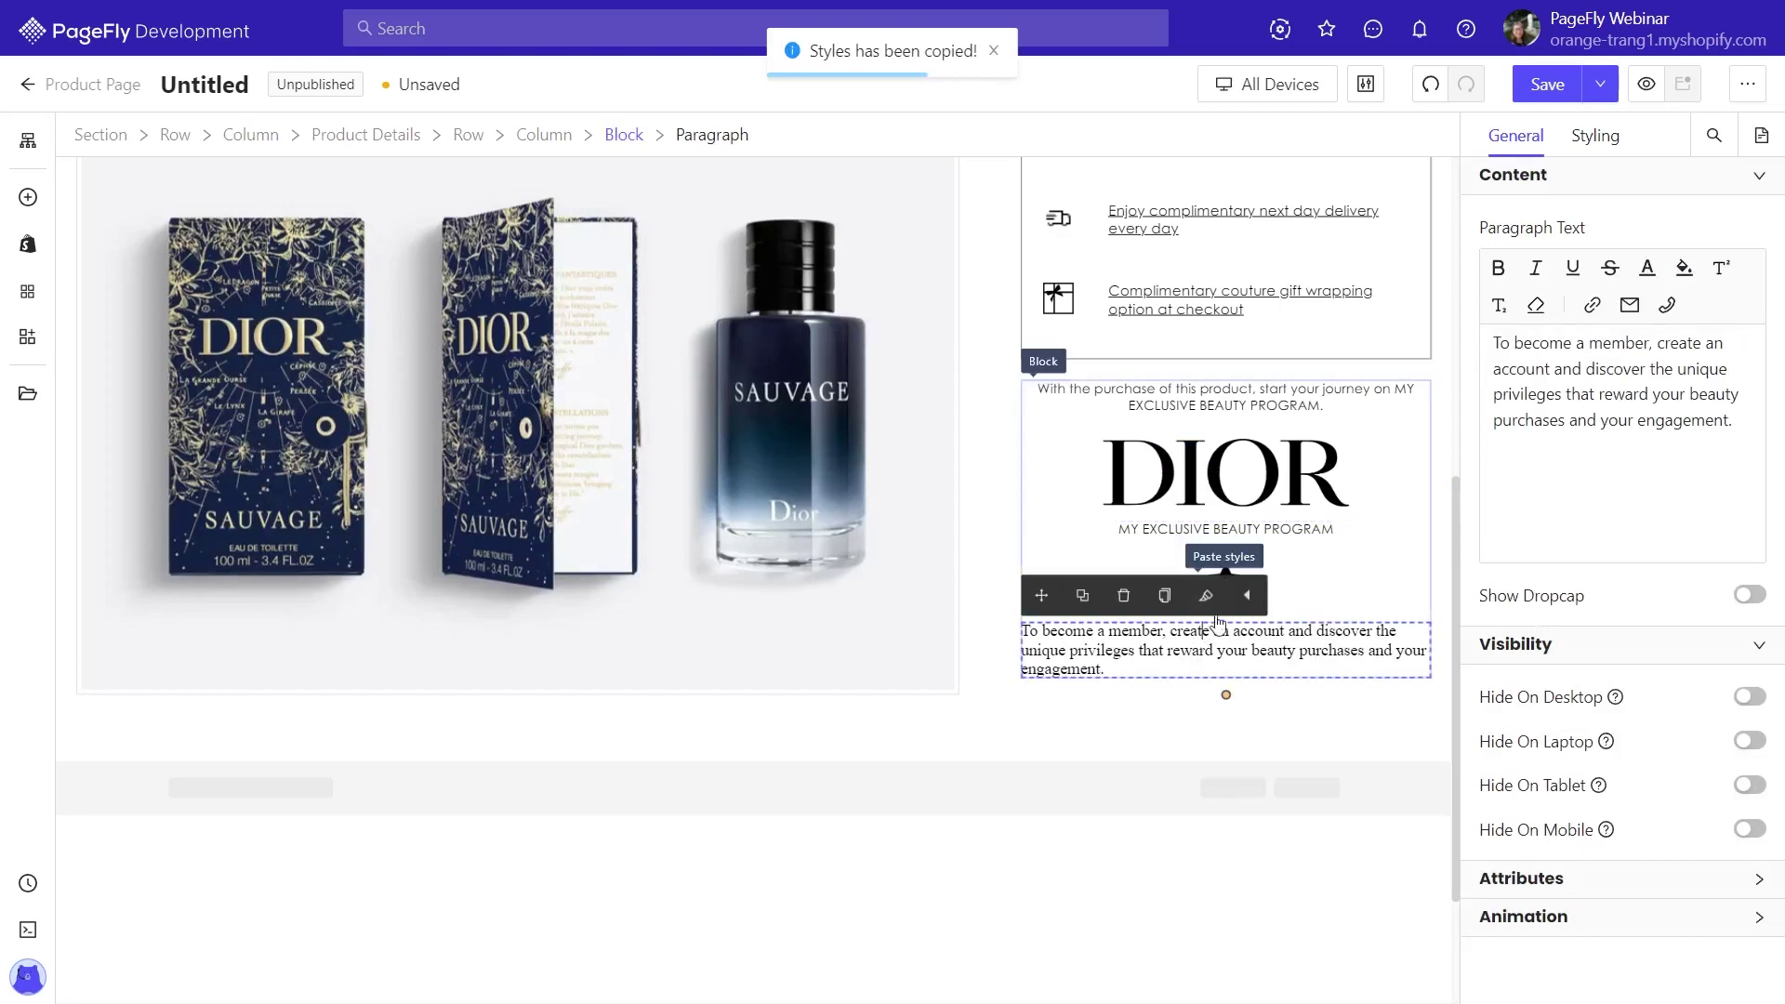
pyautogui.click(1206, 596)
# Give the block 44 px top and bottom padding, 48 px left and right padding, and a bottom margin
pyautogui.click(625, 138)
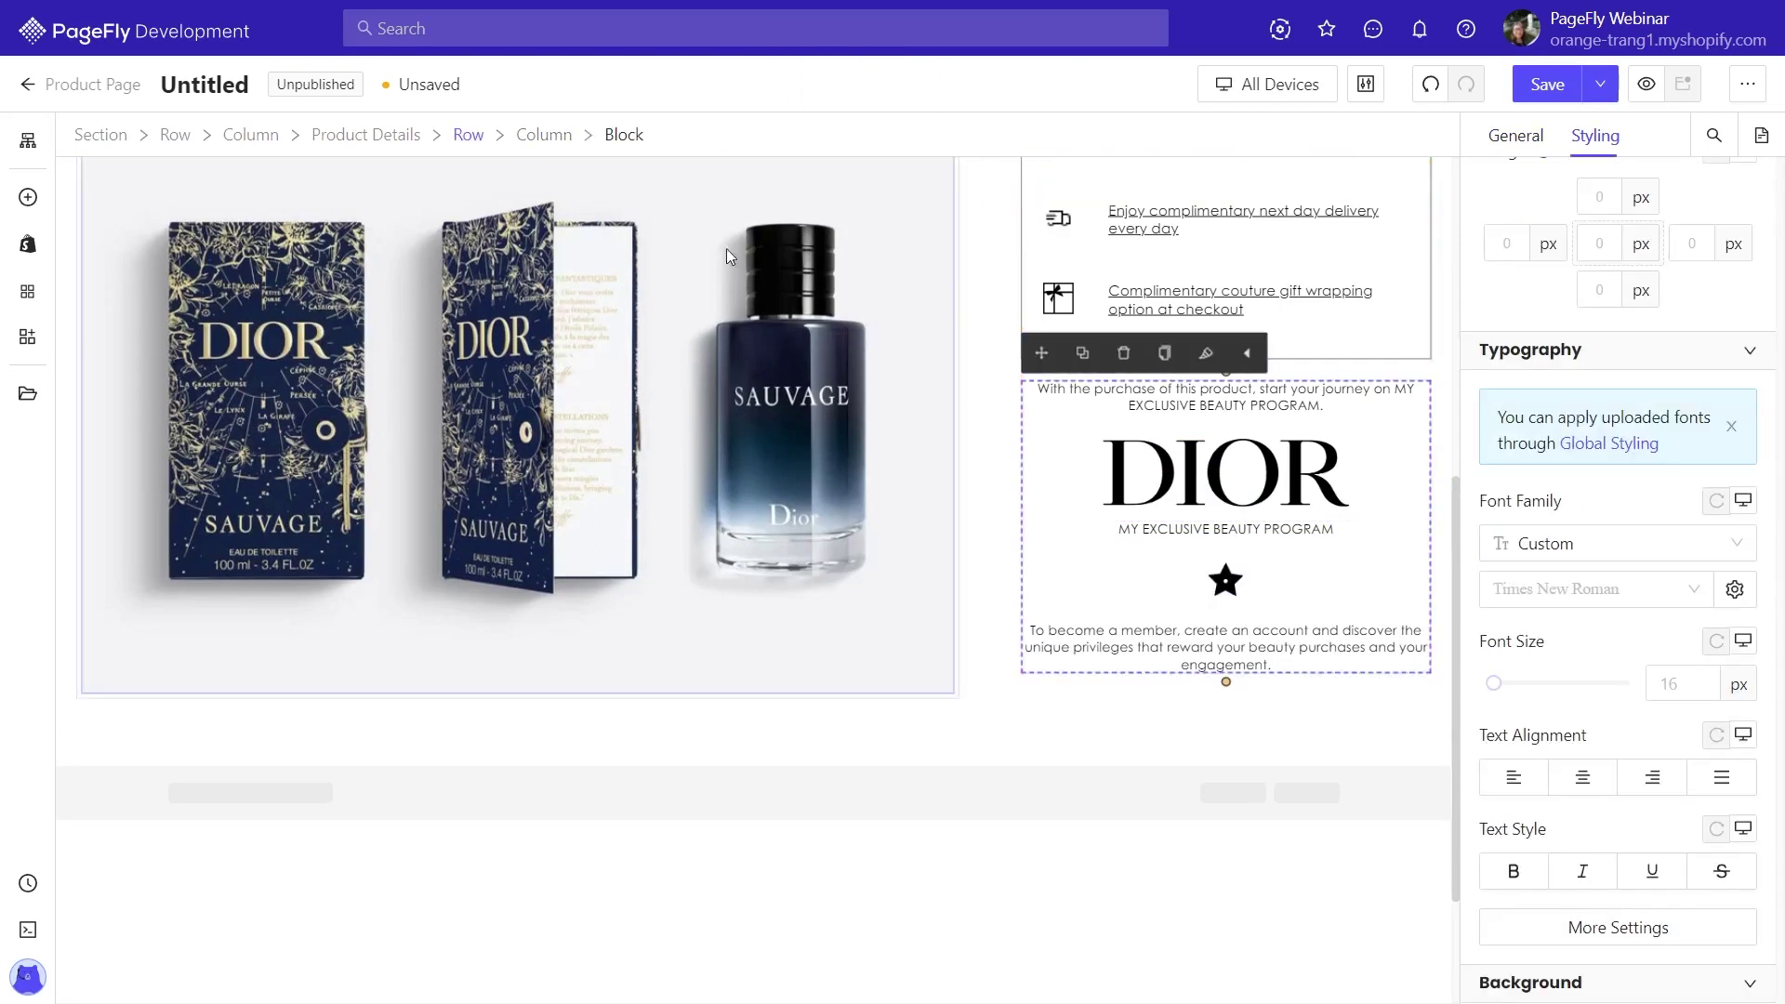
pyautogui.scroll(4, 1593, 376)
pyautogui.click(1600, 354)
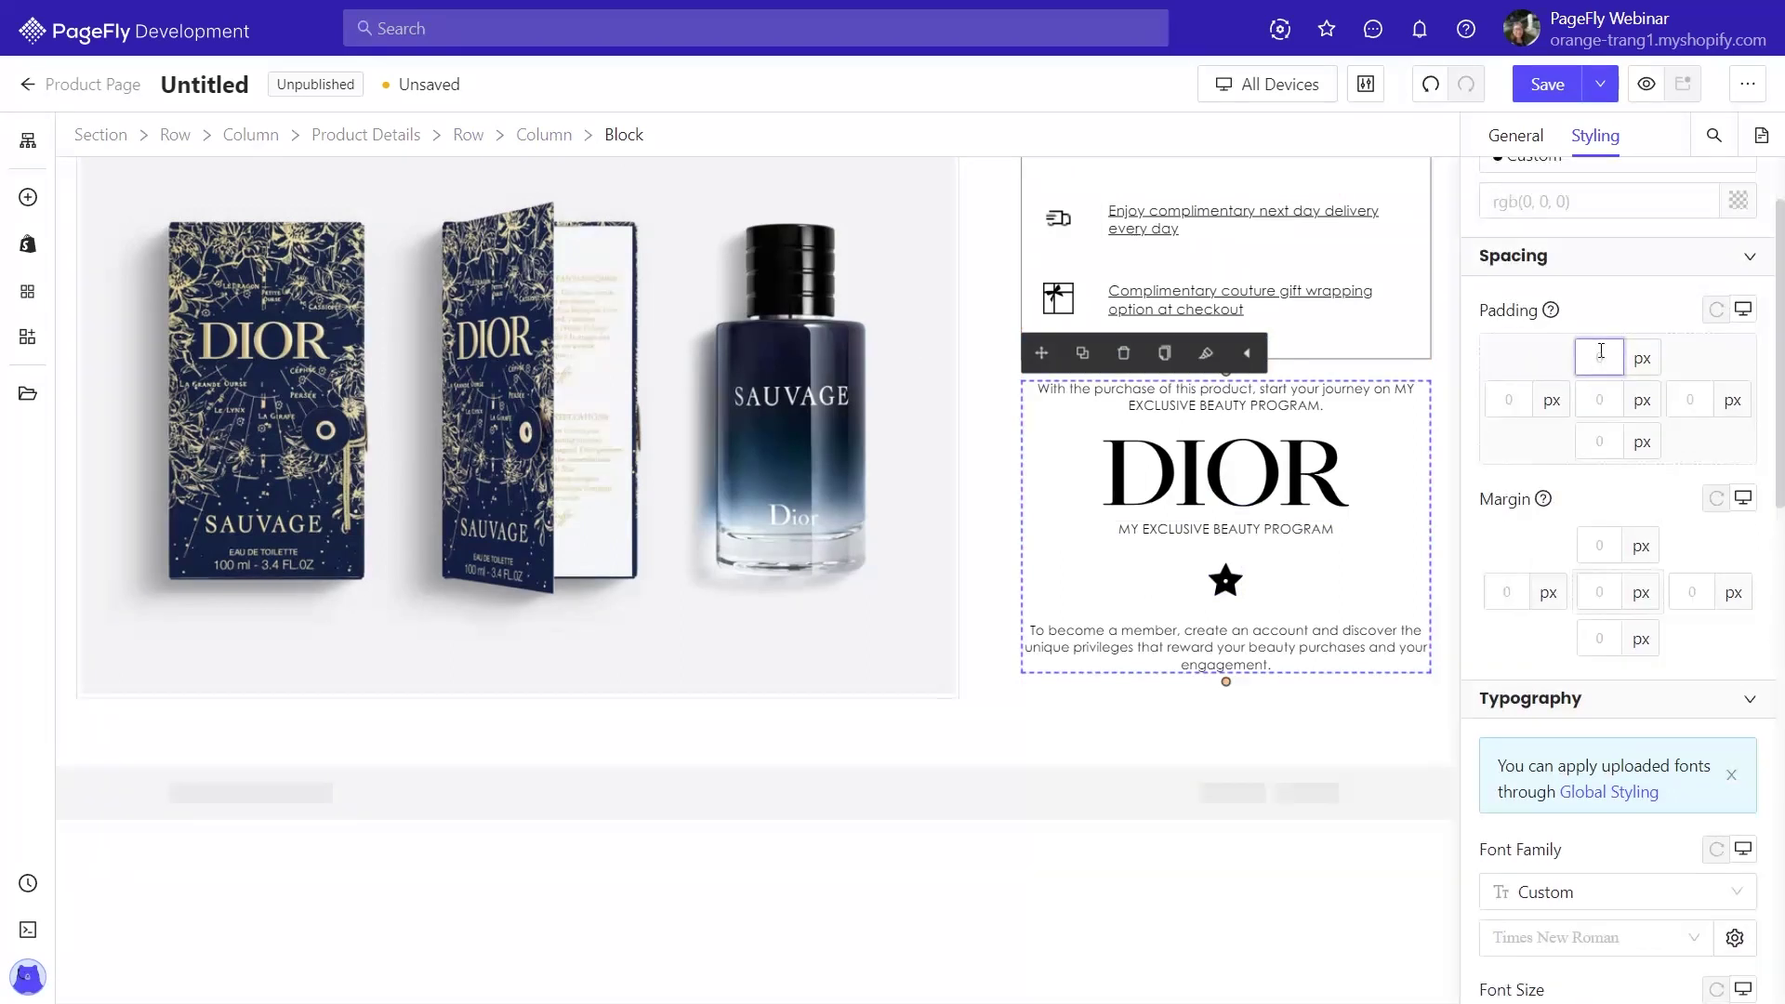
pyautogui.write('40')
pyautogui.write('44')
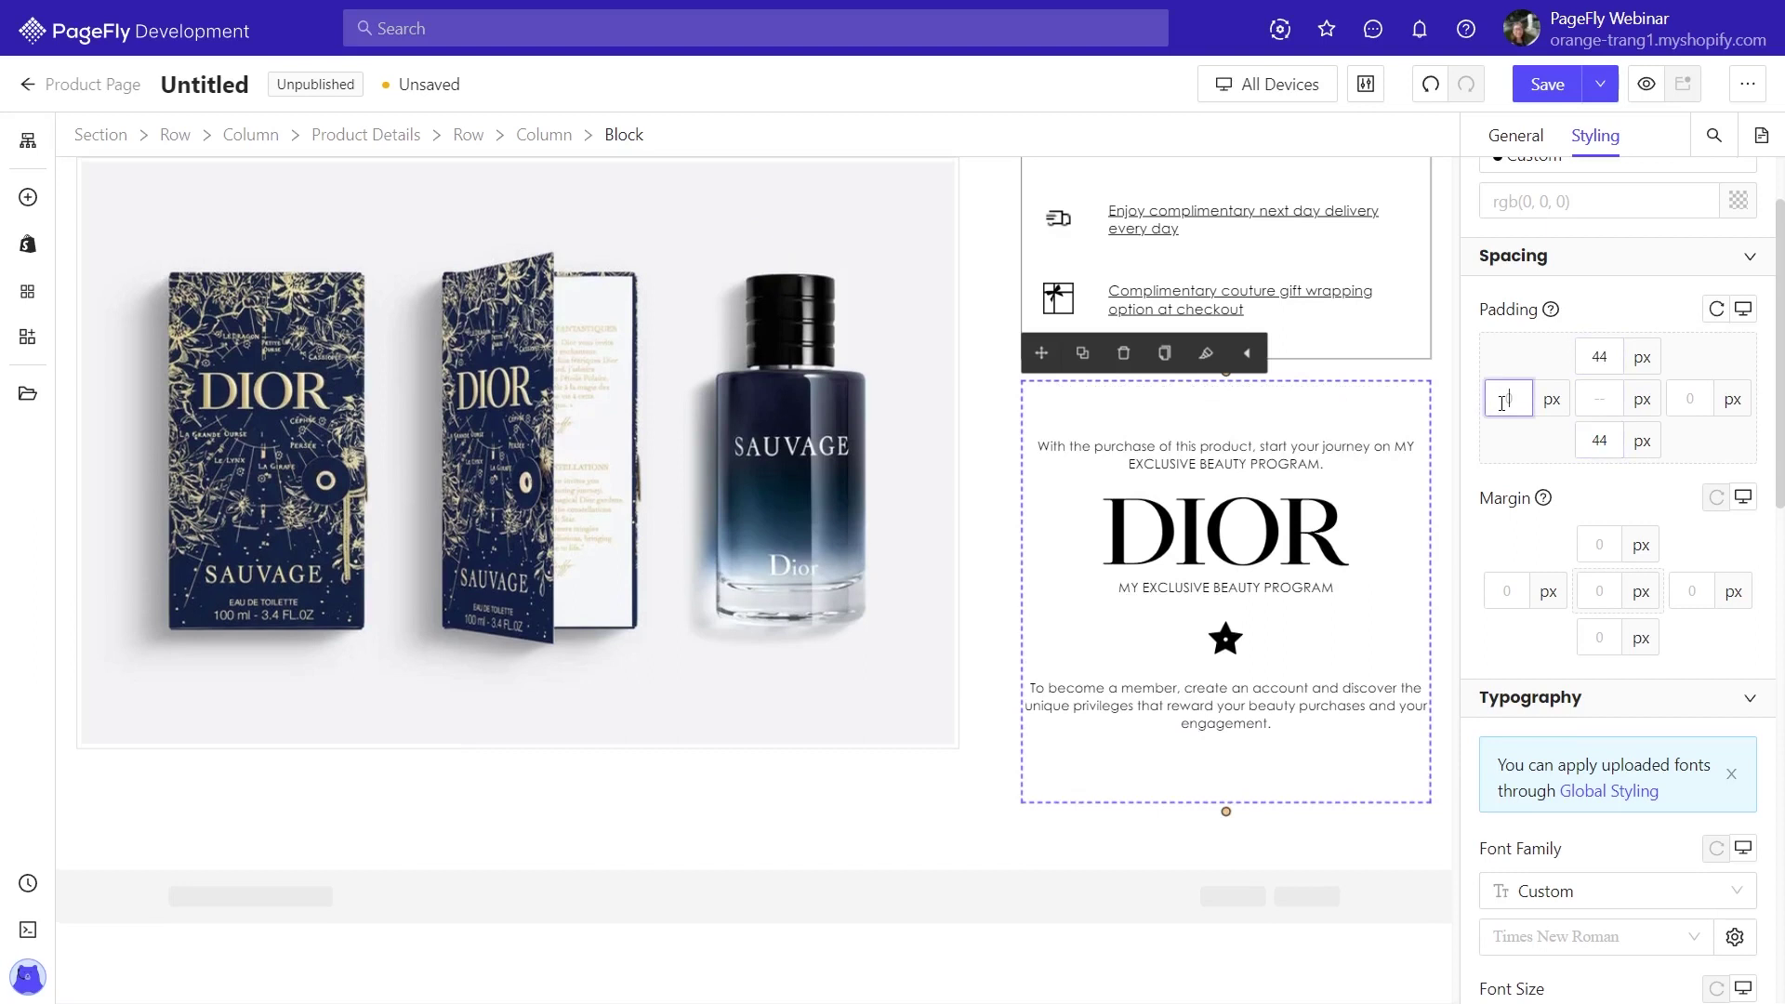
pyautogui.write('48')
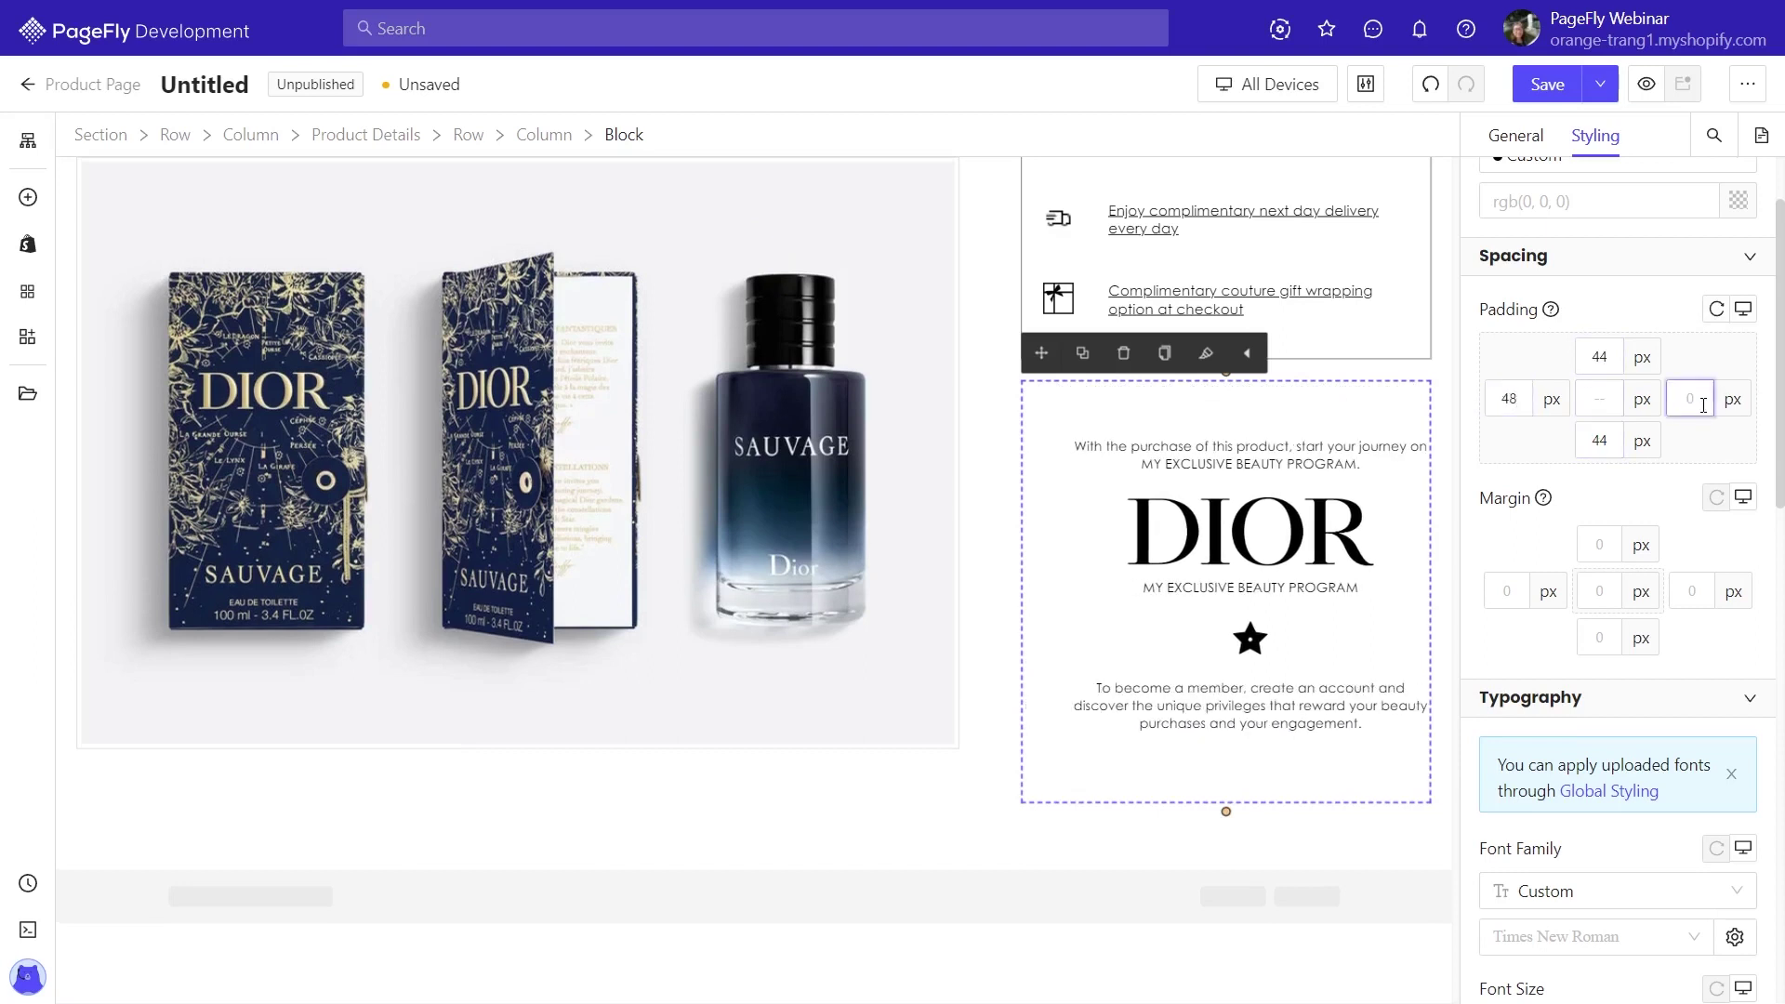
pyautogui.write('4832')
# Give the beauty program block the download-2 gradient as background image, positioned center center with no repeat
pyautogui.scroll(-8, 1615, 571)
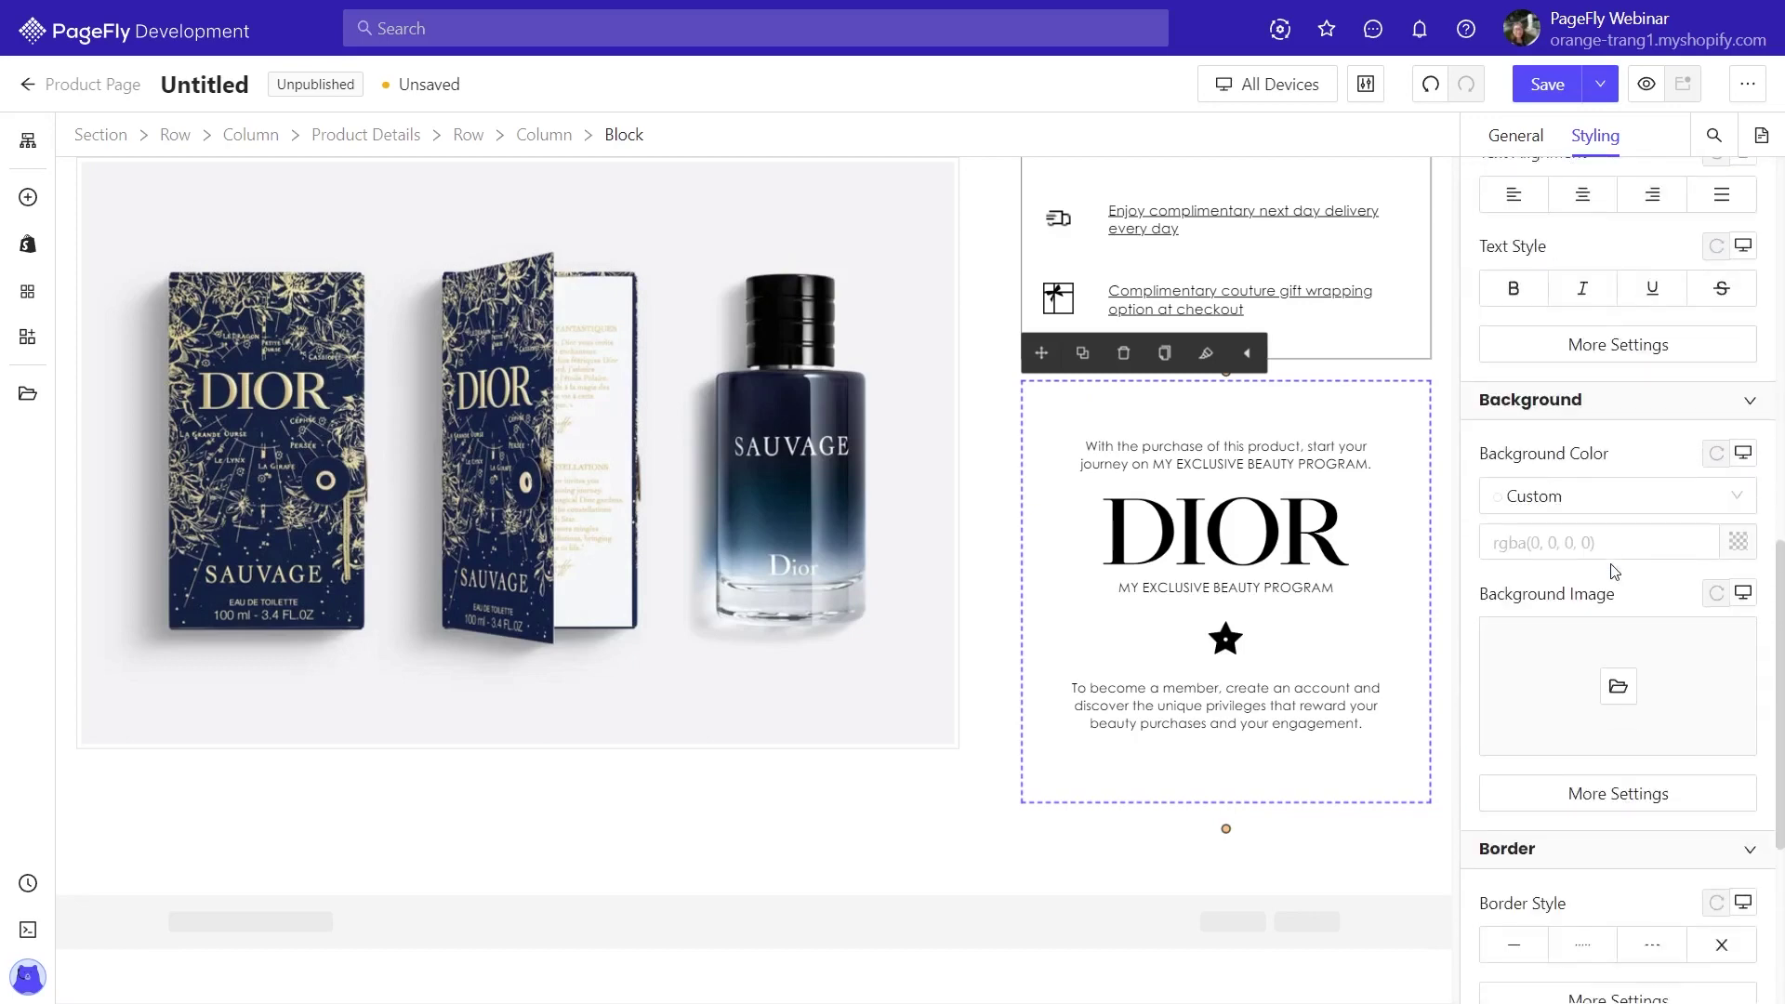
pyautogui.click(1618, 686)
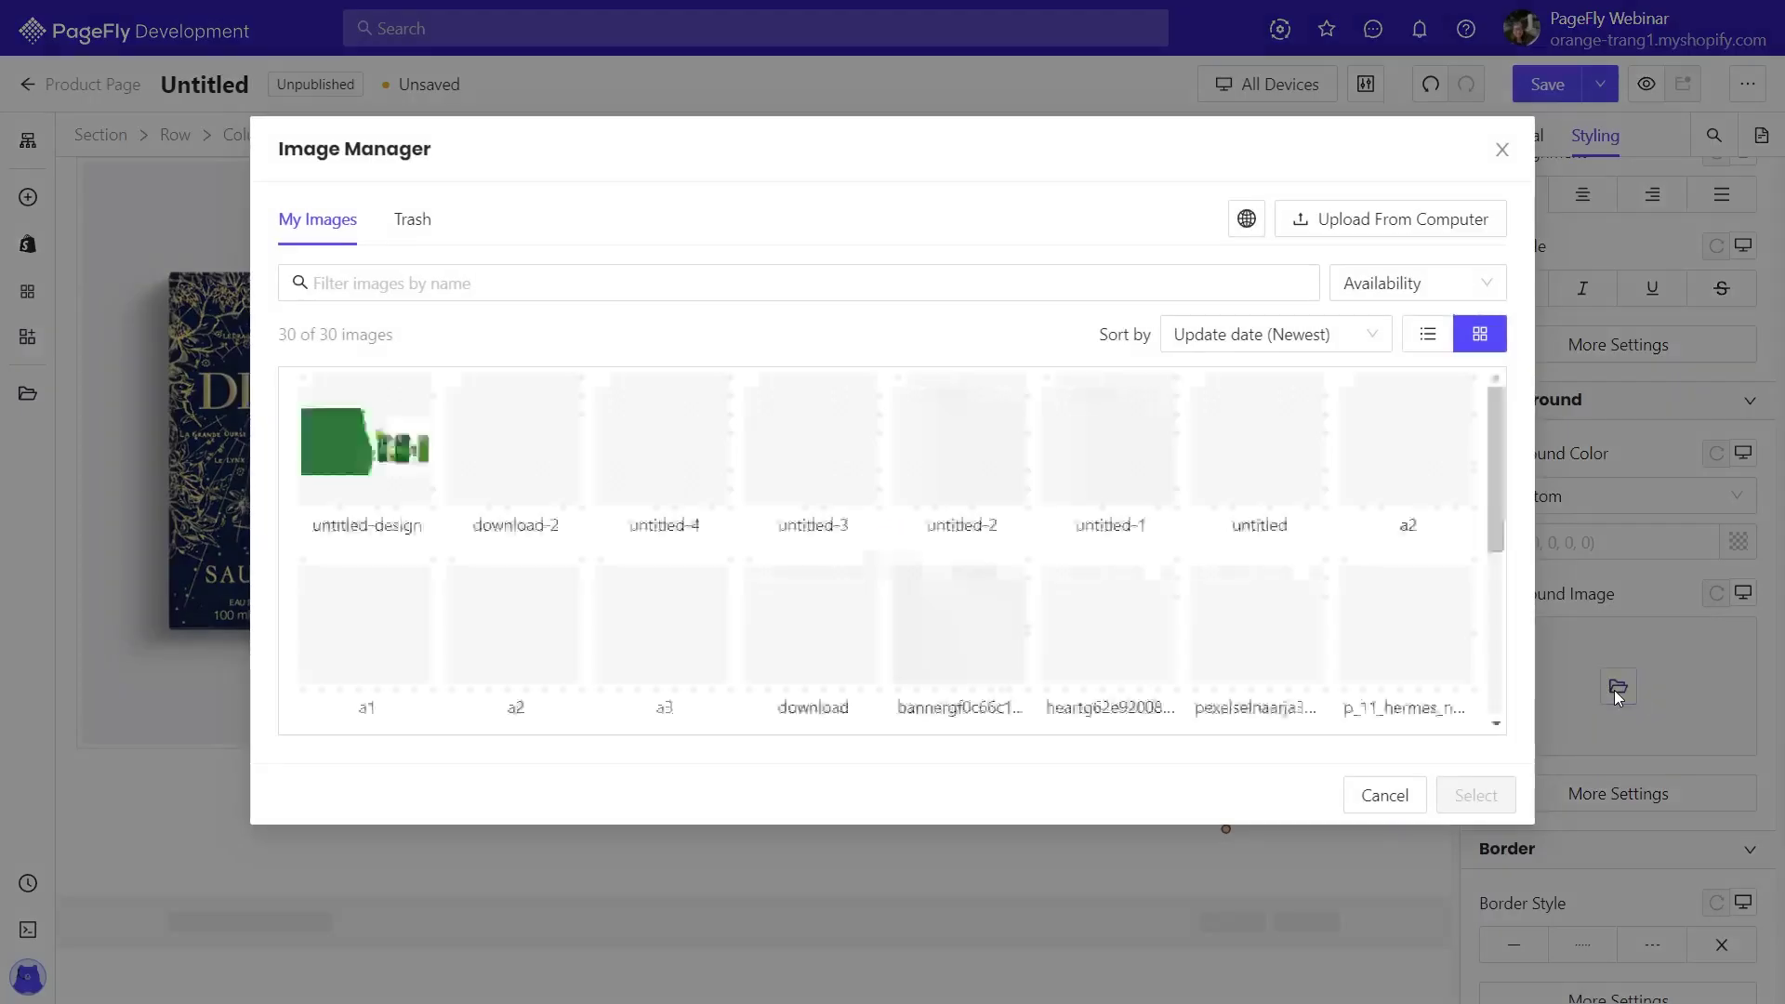
pyautogui.click(555, 485)
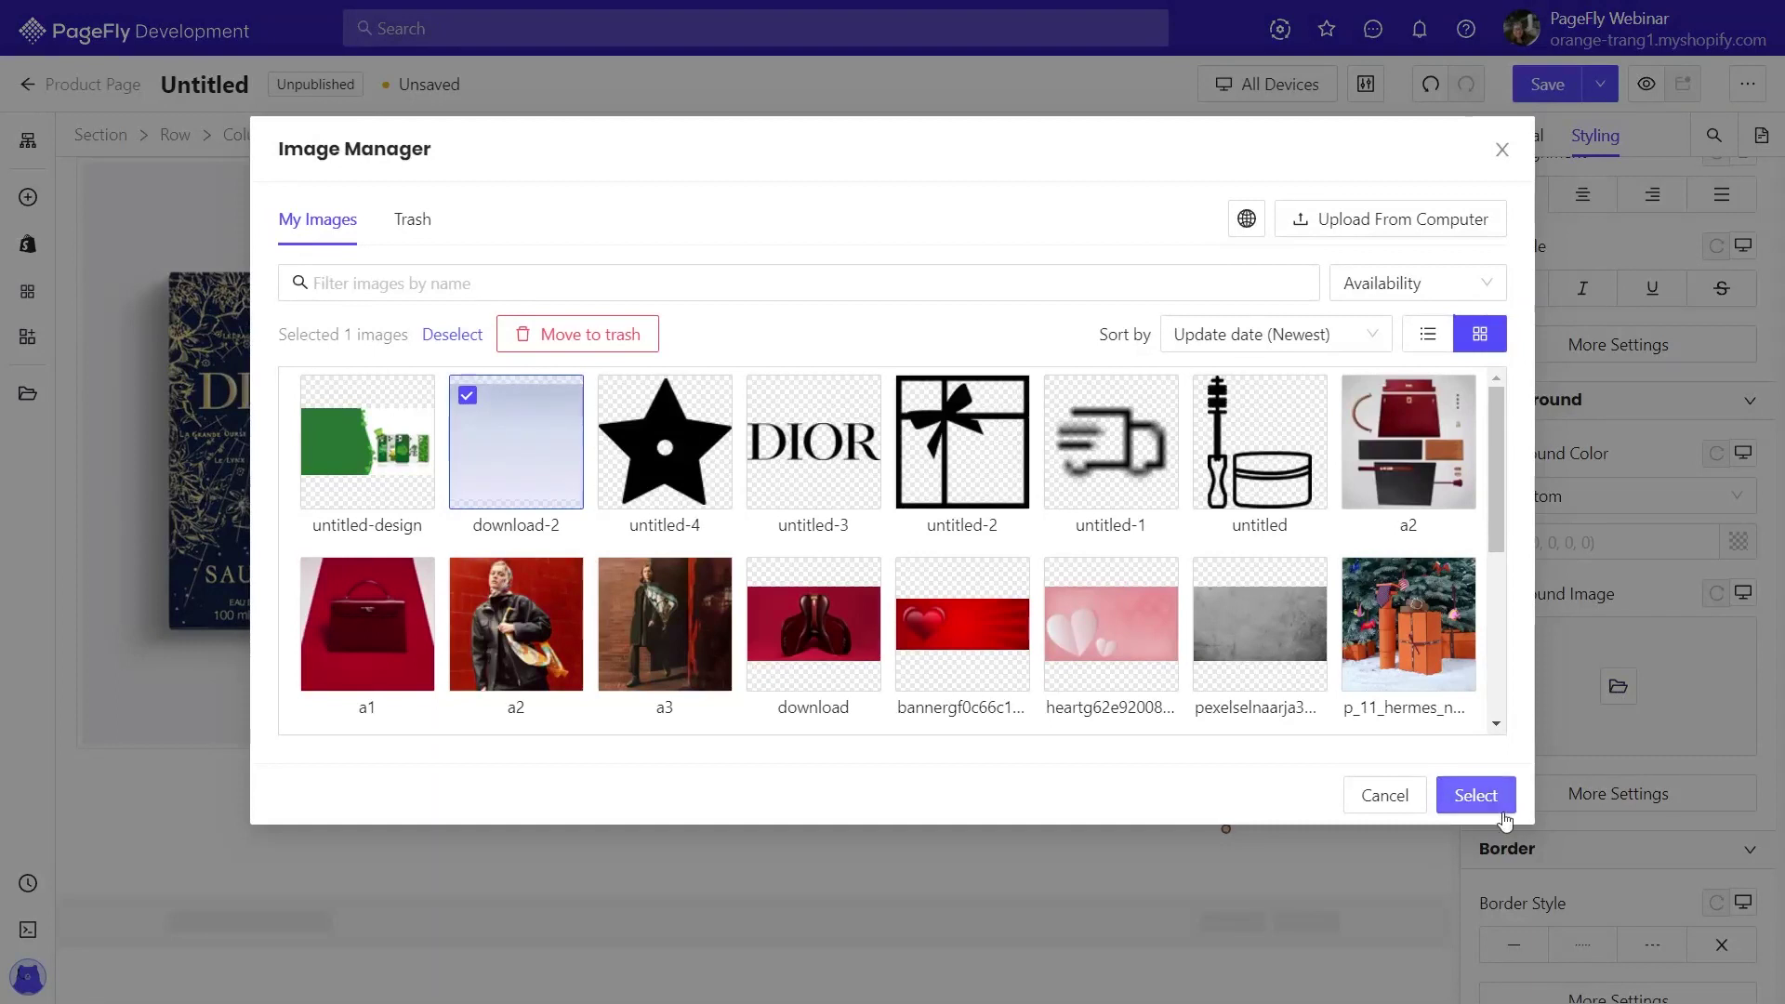
pyautogui.click(1476, 796)
pyautogui.click(1525, 793)
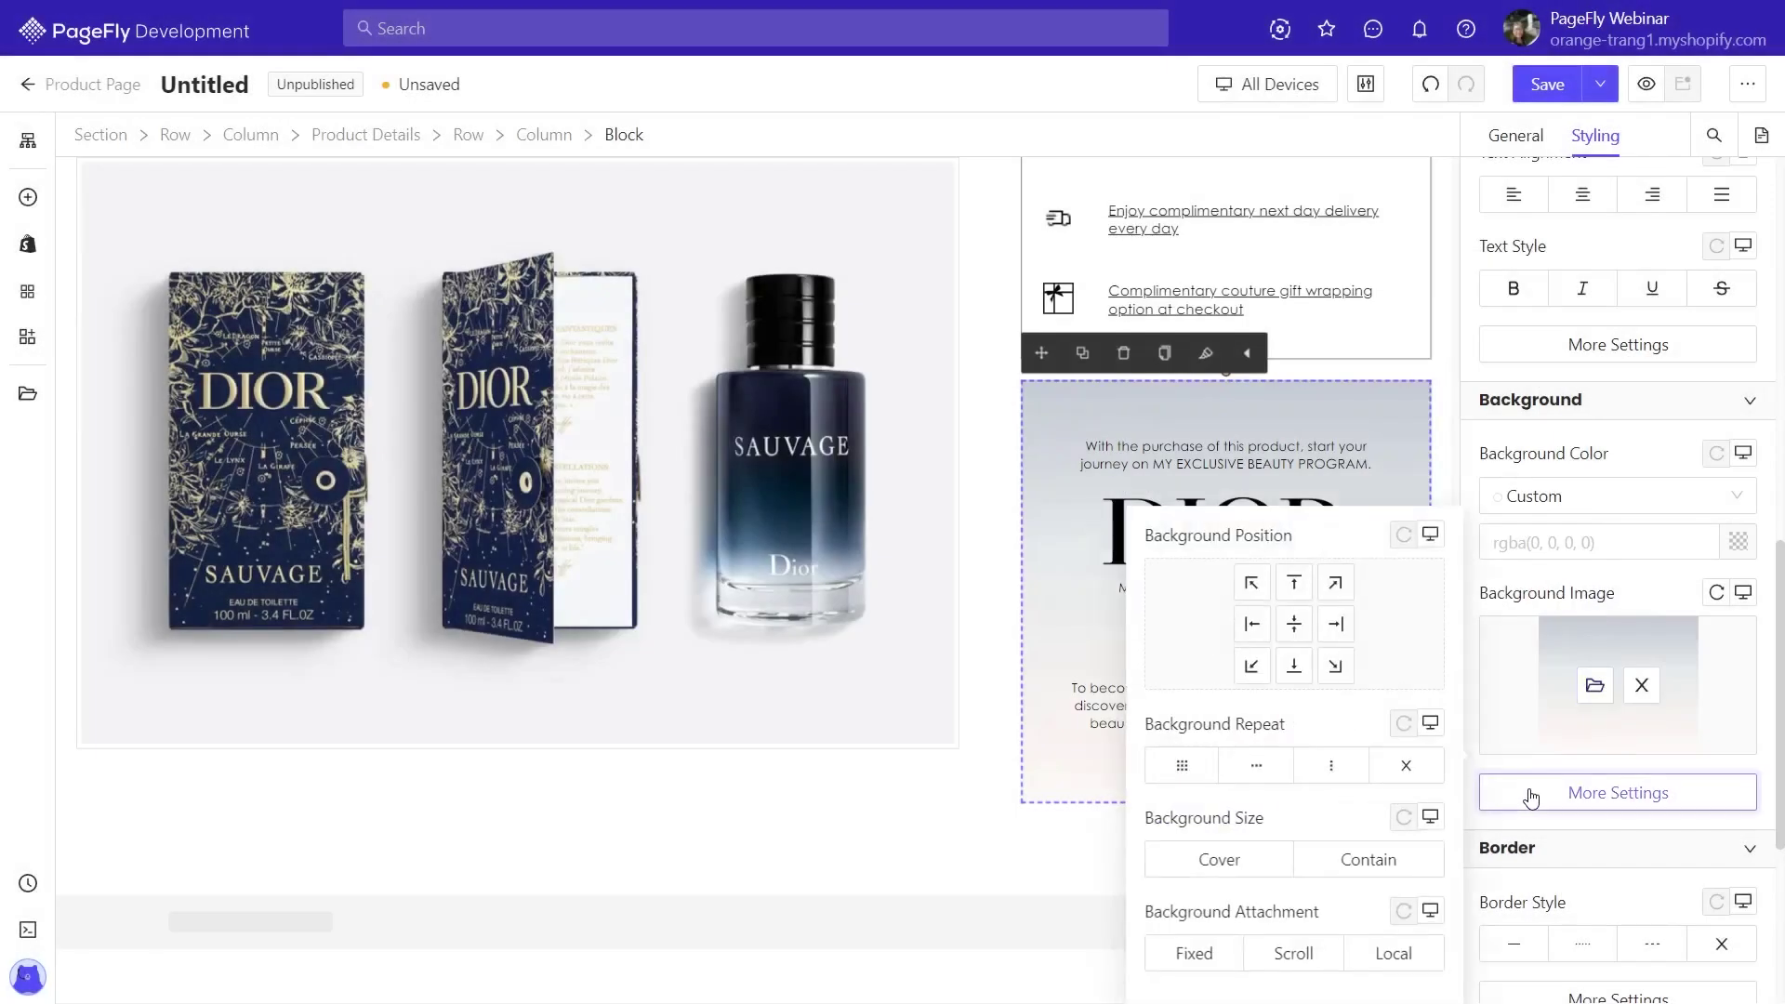
pyautogui.click(1307, 633)
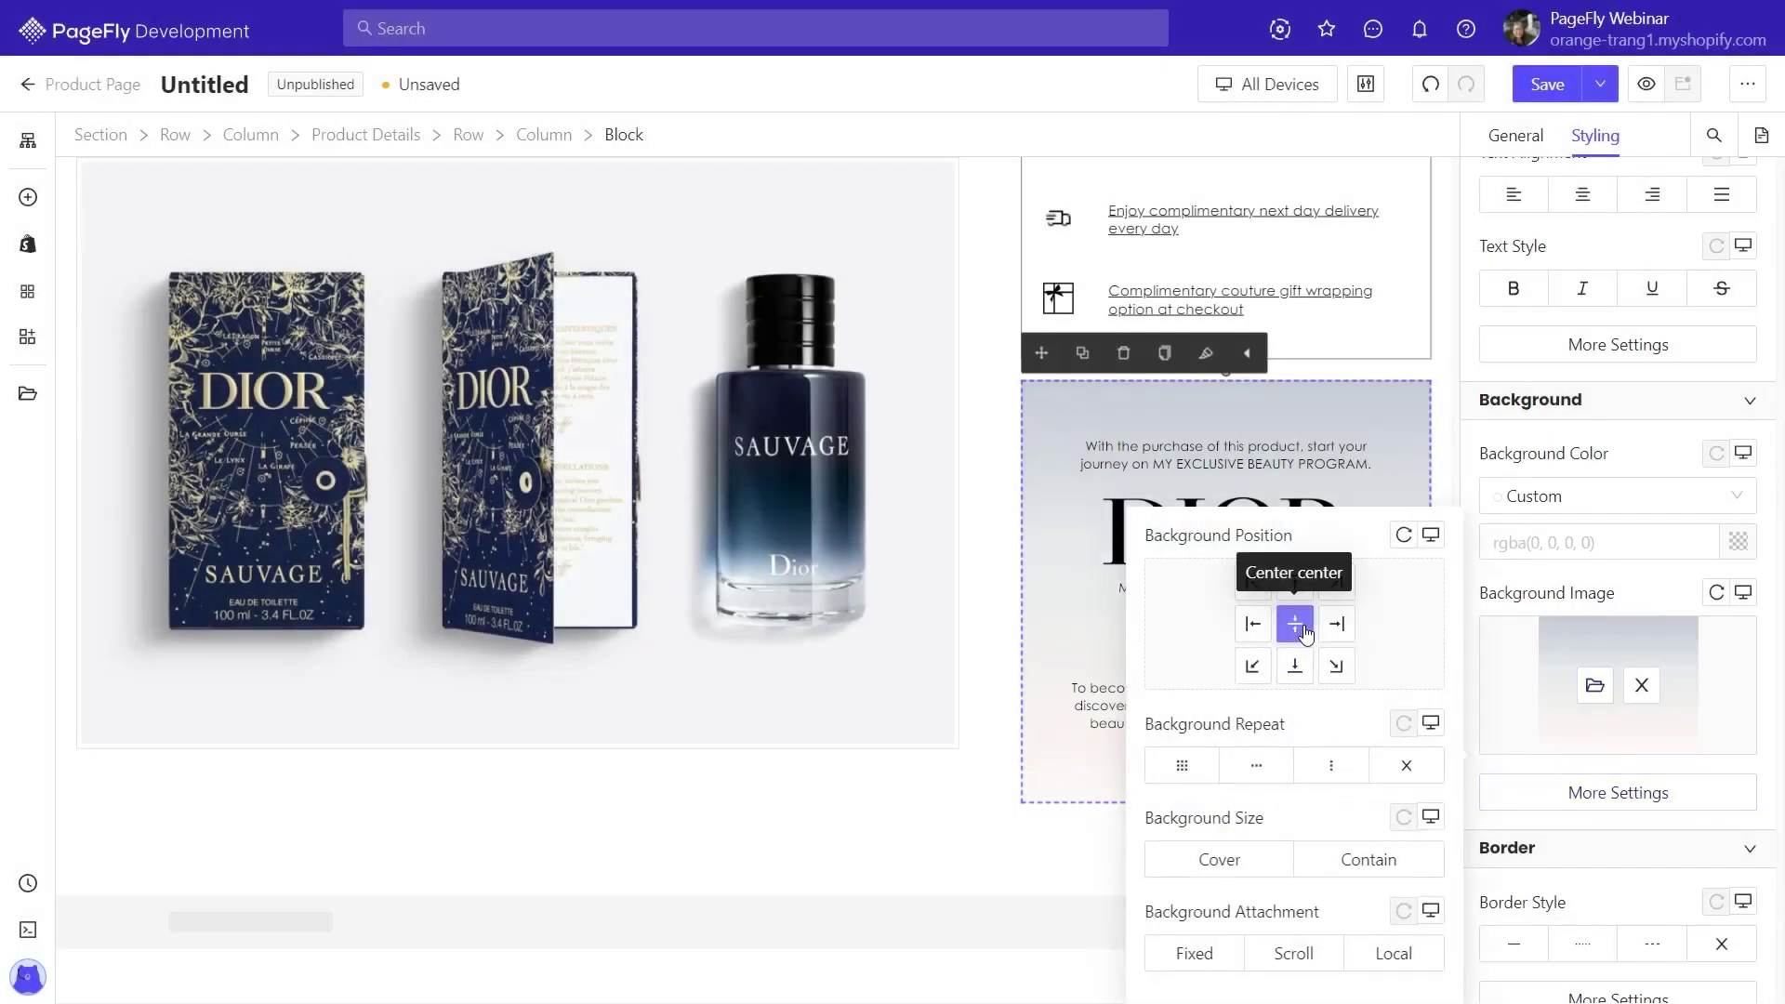
pyautogui.click(1403, 776)
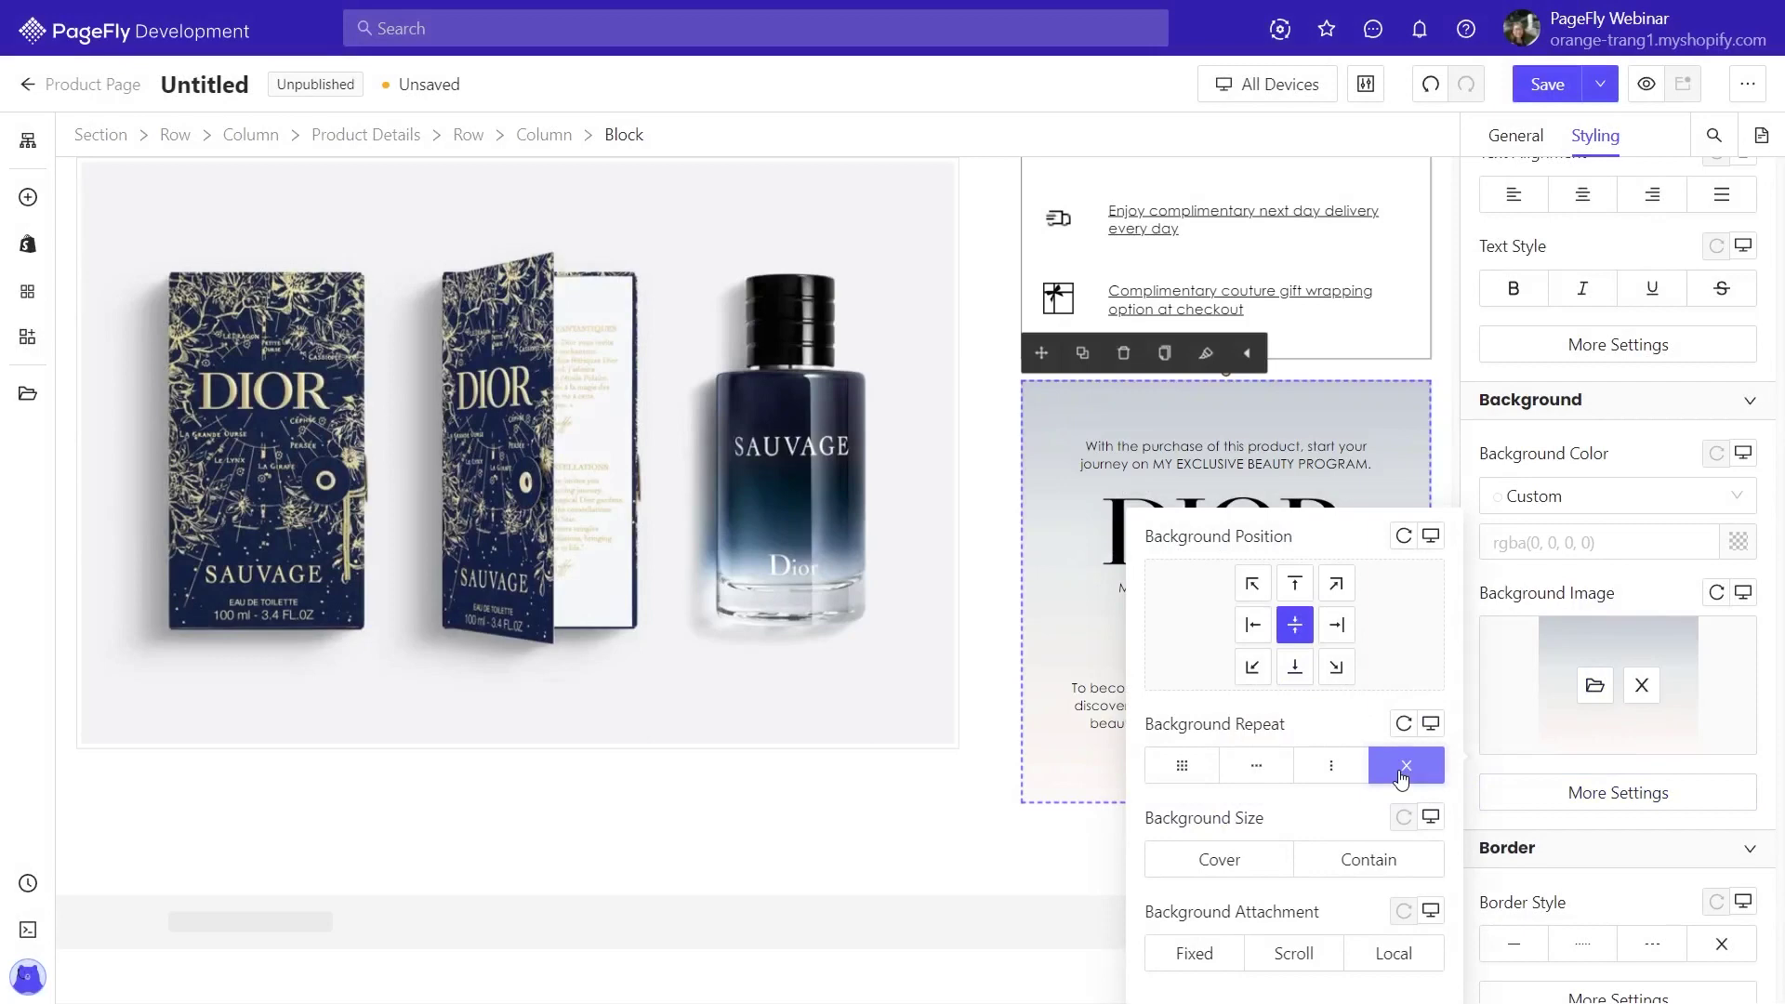
pyautogui.click(1499, 769)
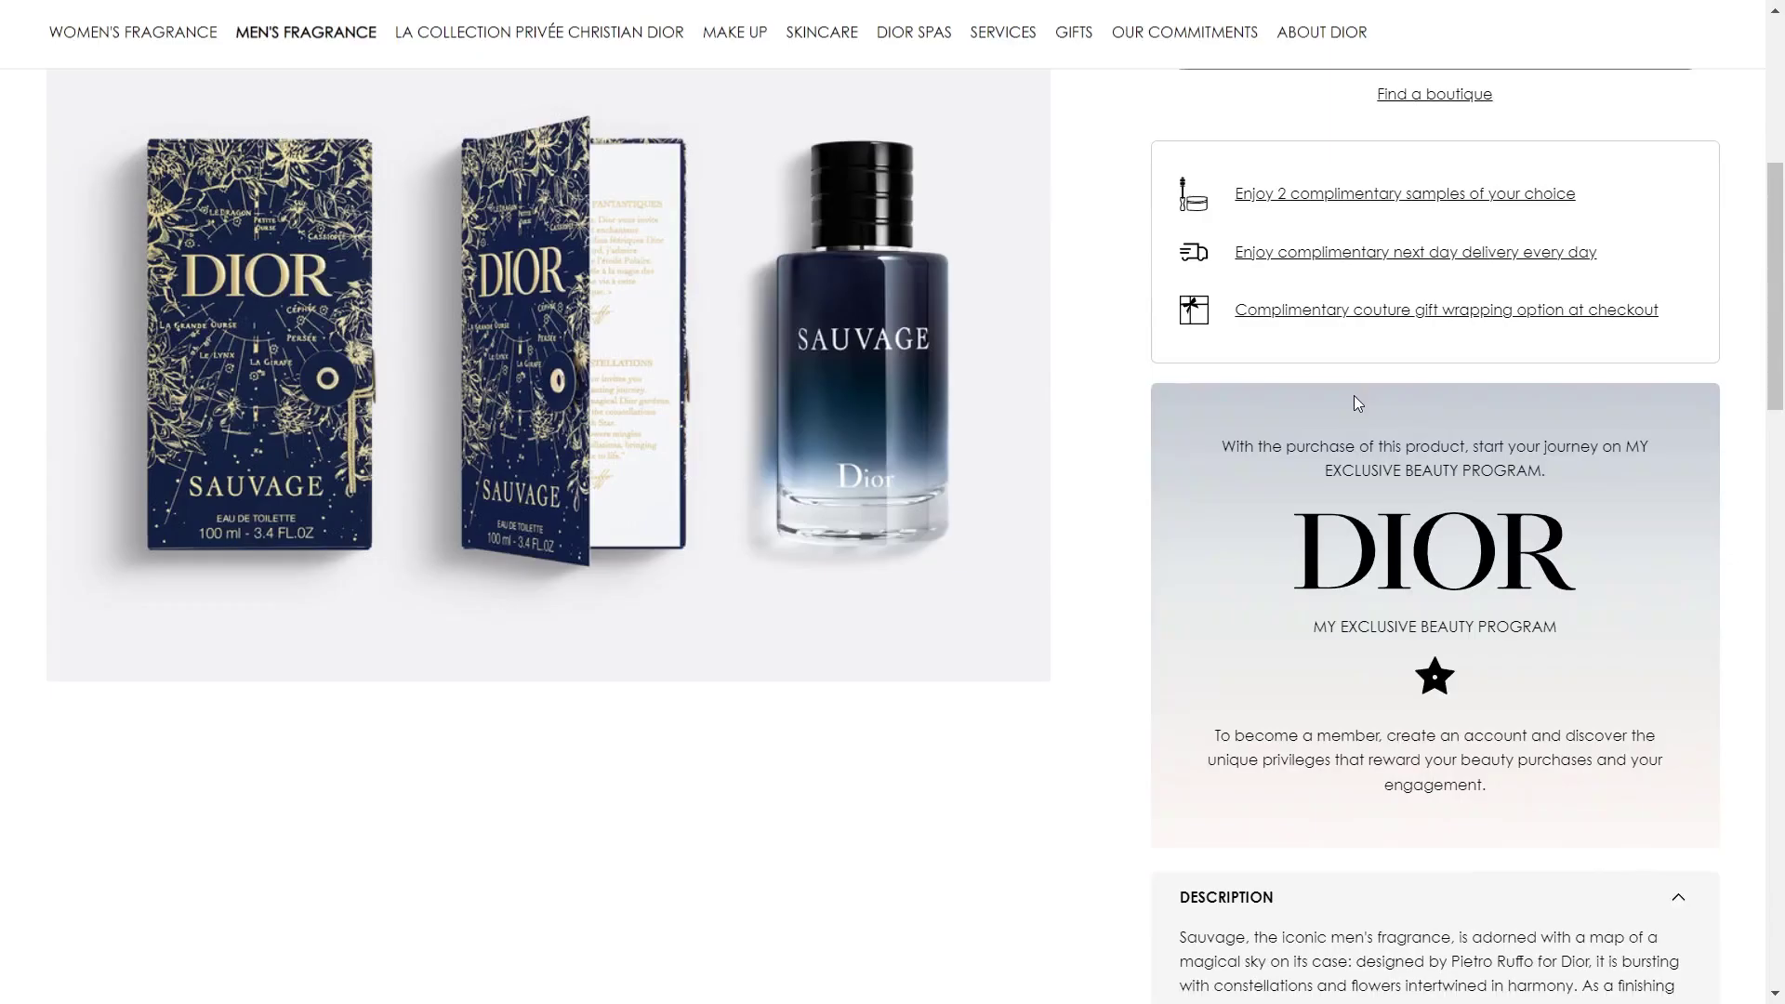
# Add the second blank Accordion variant directly below the beauty program block
pyautogui.scroll(-7, 1353, 395)
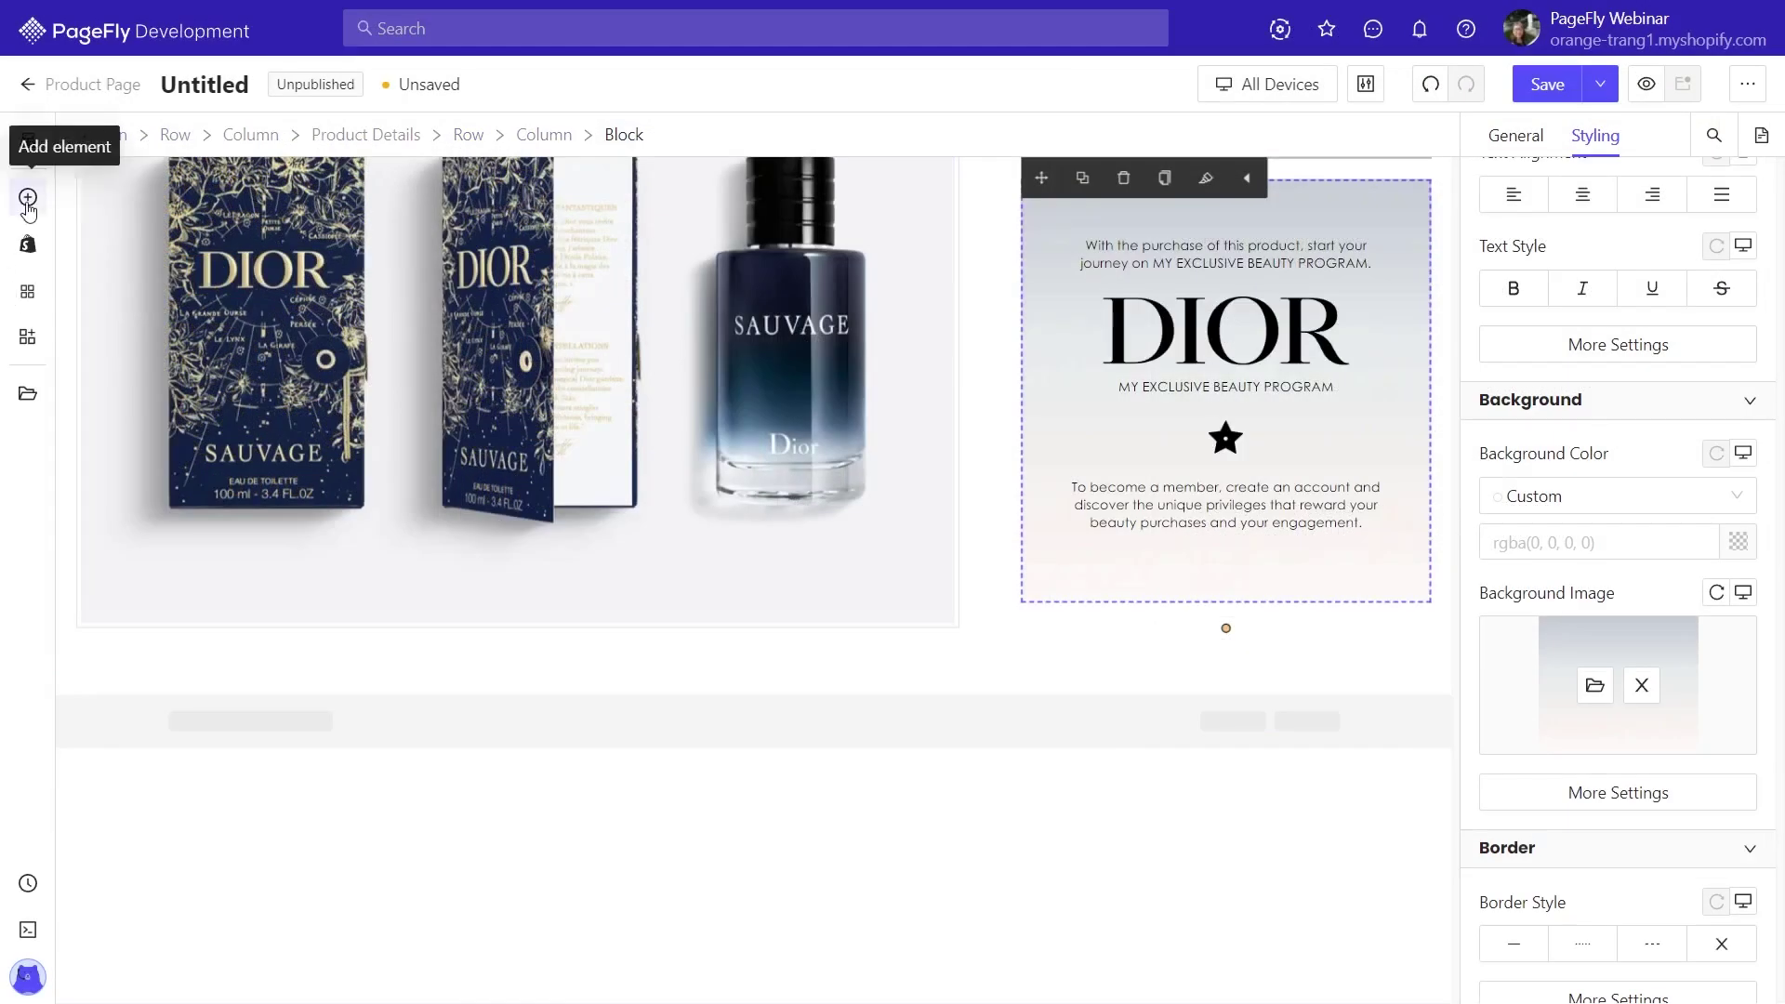
pyautogui.click(28, 199)
pyautogui.moveTo(172, 435)
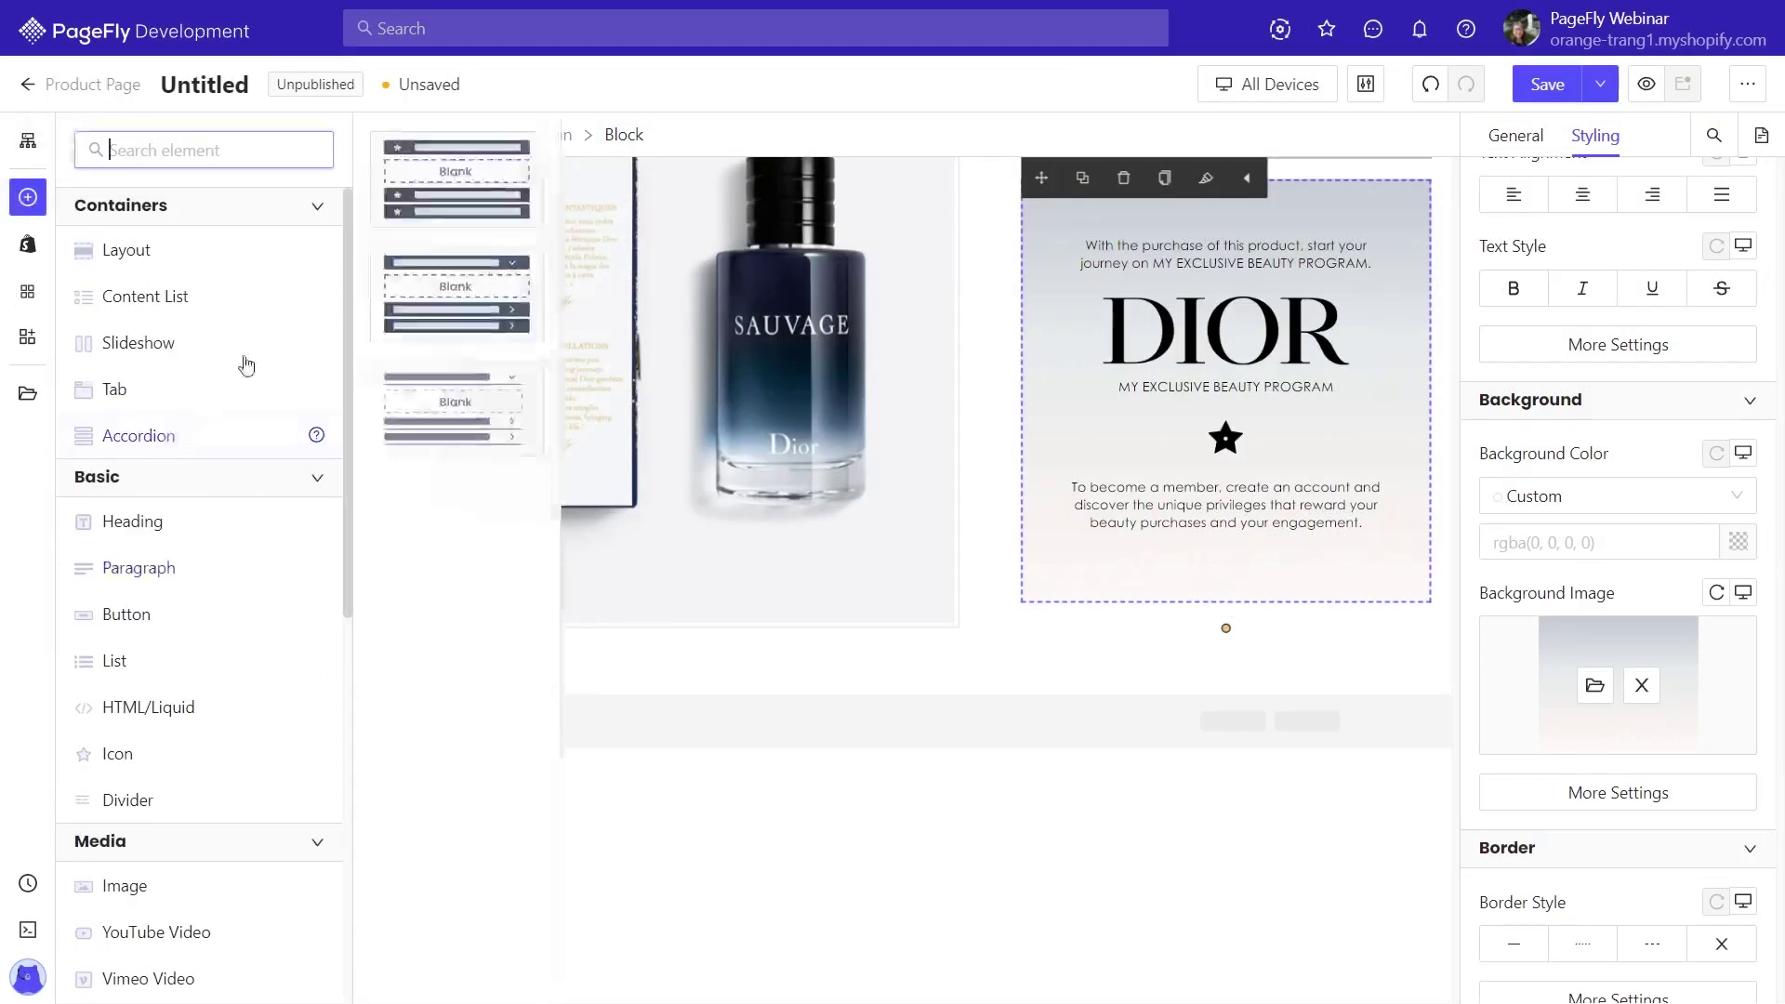
pyautogui.moveTo(461, 279); pyautogui.dragTo(1125, 651)
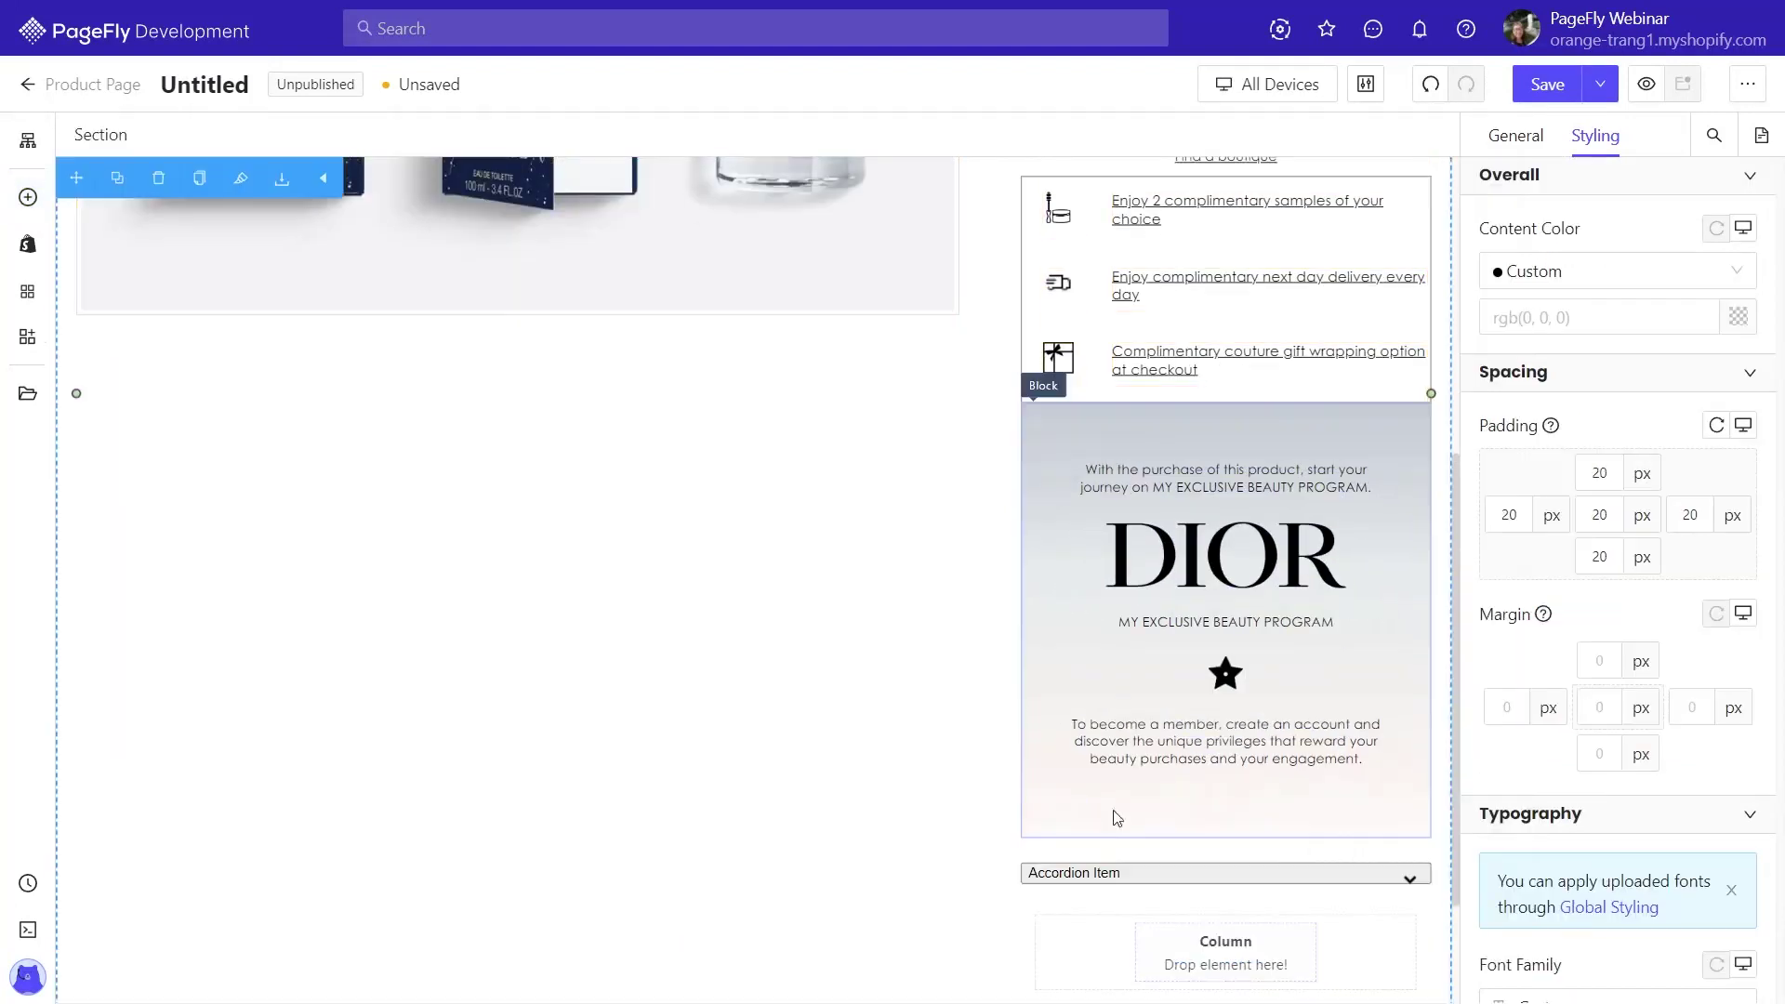
# Title the first accordion item "DESCRIPTION" and set the accordion header font to Century Gothic Bold at 13 px
pyautogui.click(1106, 637)
pyautogui.click(1515, 135)
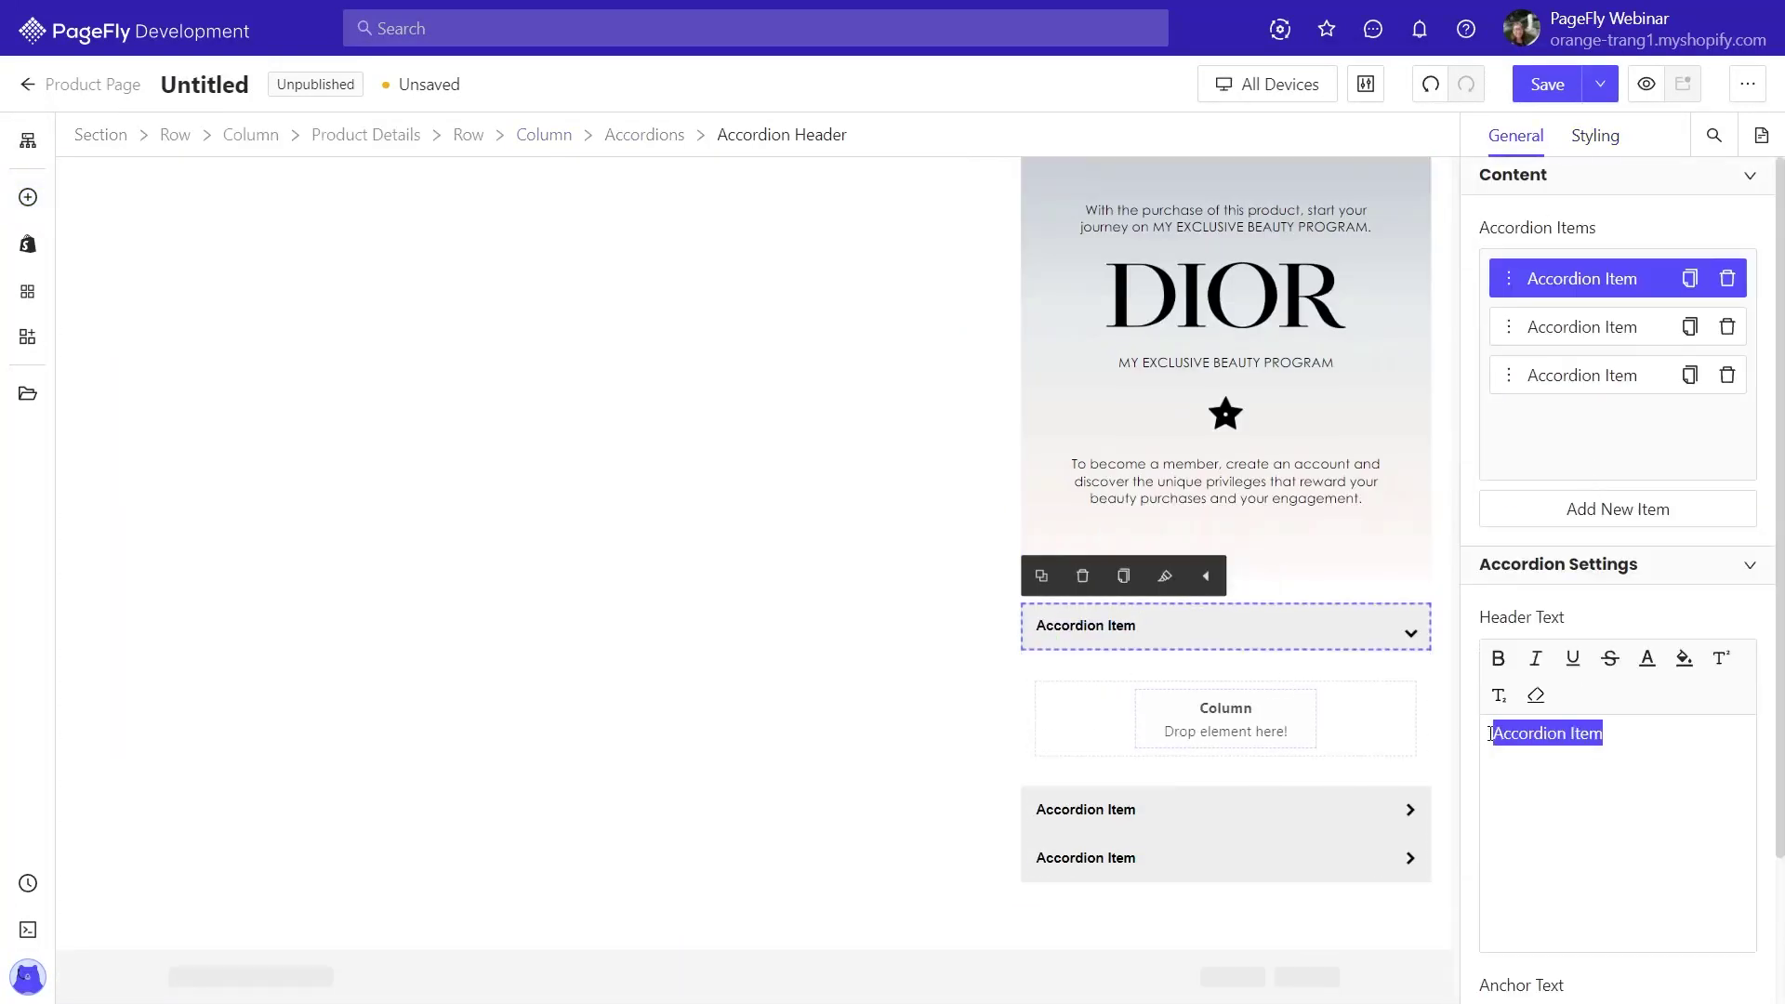
pyautogui.click(1603, 139)
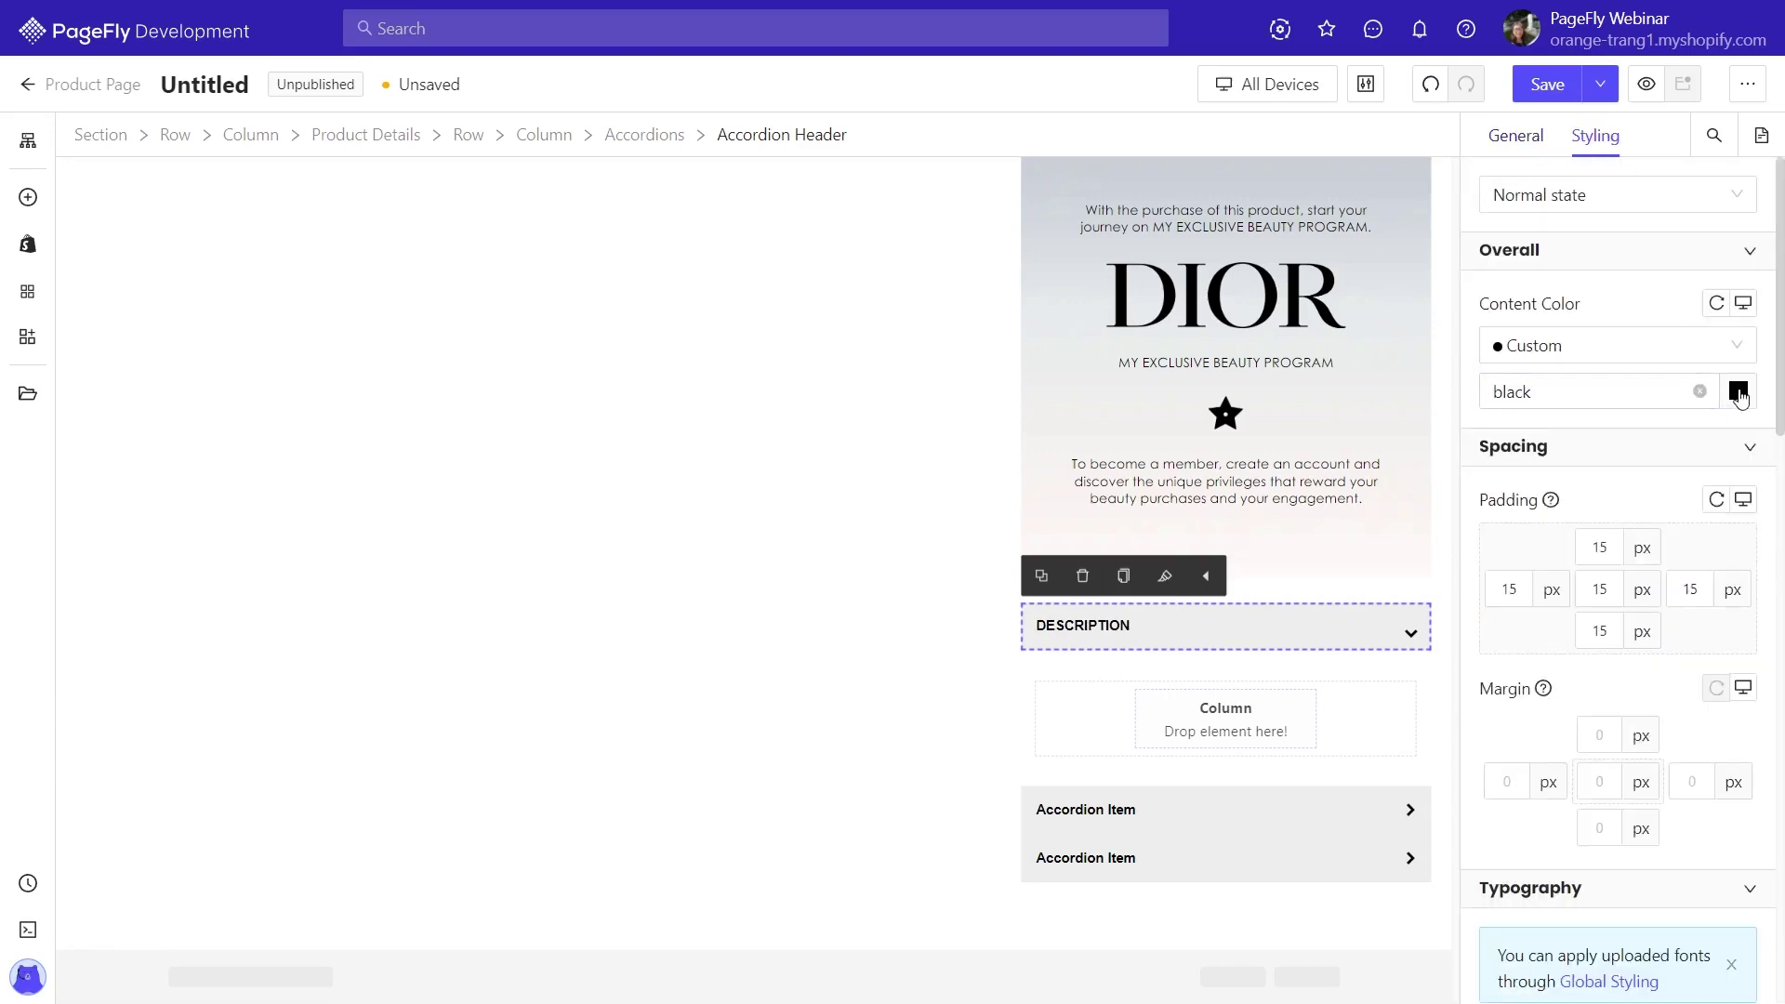
pyautogui.click(1737, 392)
pyautogui.scroll(-6, 1739, 395)
# Place a paragraph in the DESCRIPTION item's content column and duplicate it twice
pyautogui.click(30, 199)
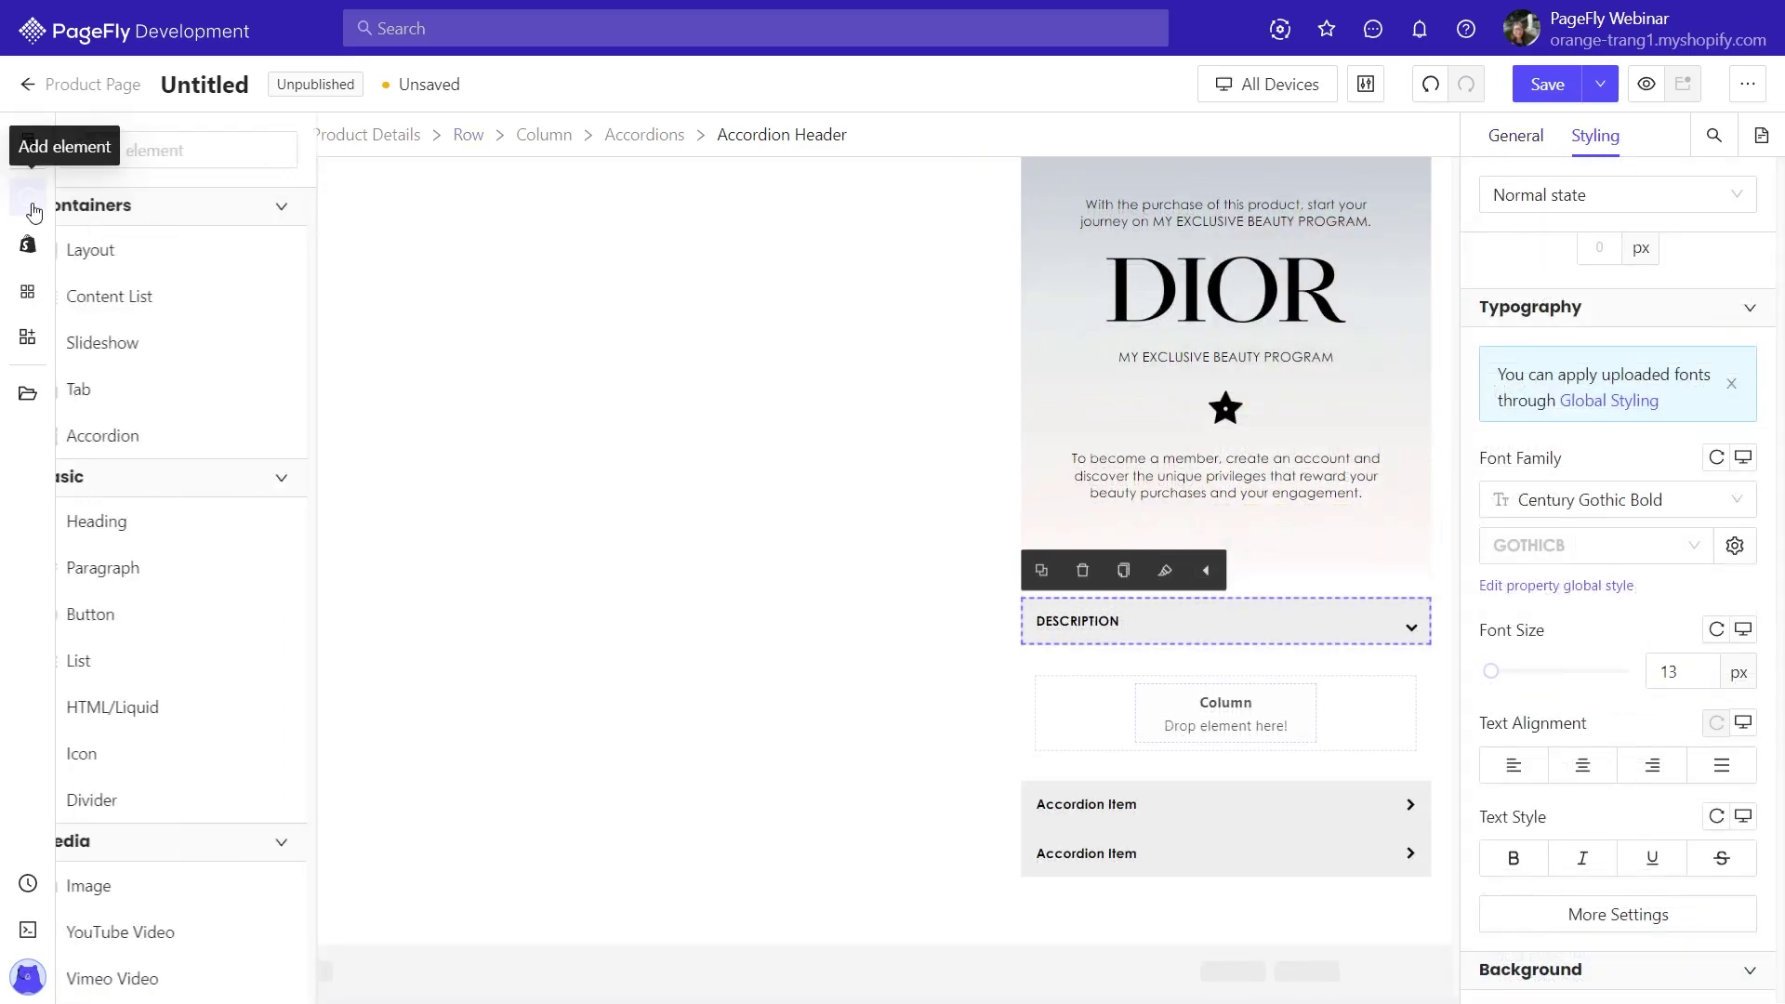
pyautogui.moveTo(164, 570)
pyautogui.moveTo(455, 182); pyautogui.dragTo(1113, 706)
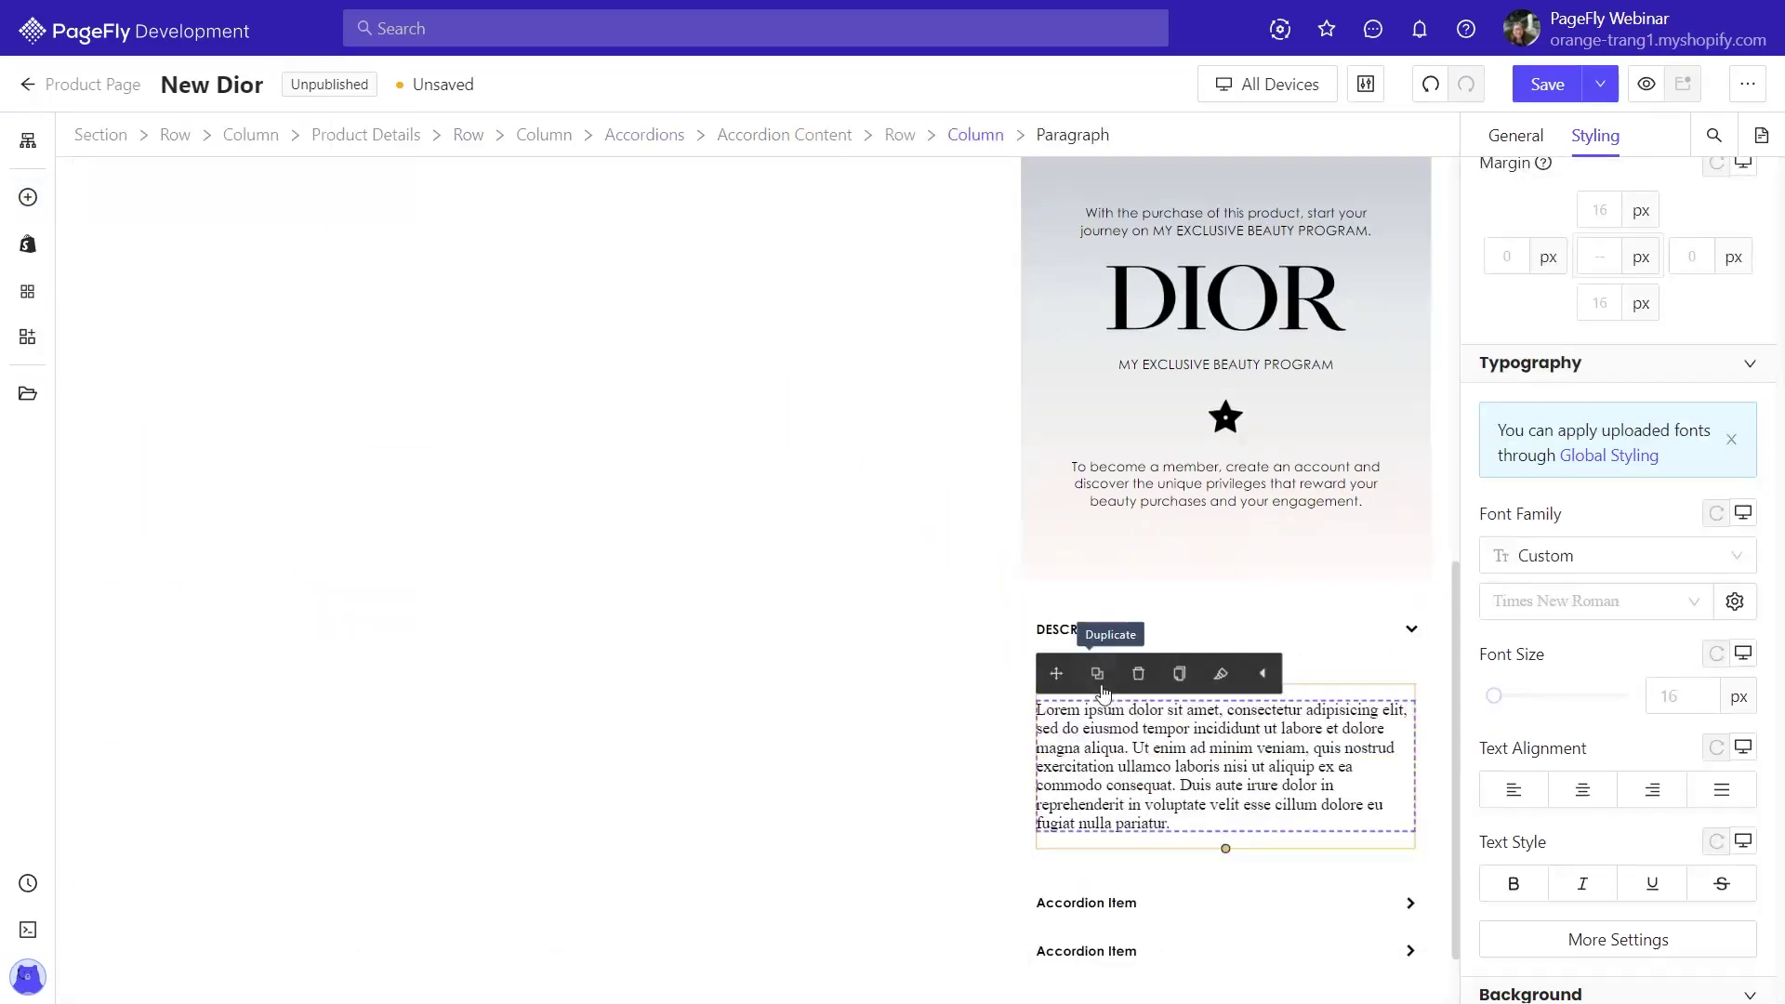
pyautogui.click(1099, 675)
pyautogui.scroll(-3, 1145, 662)
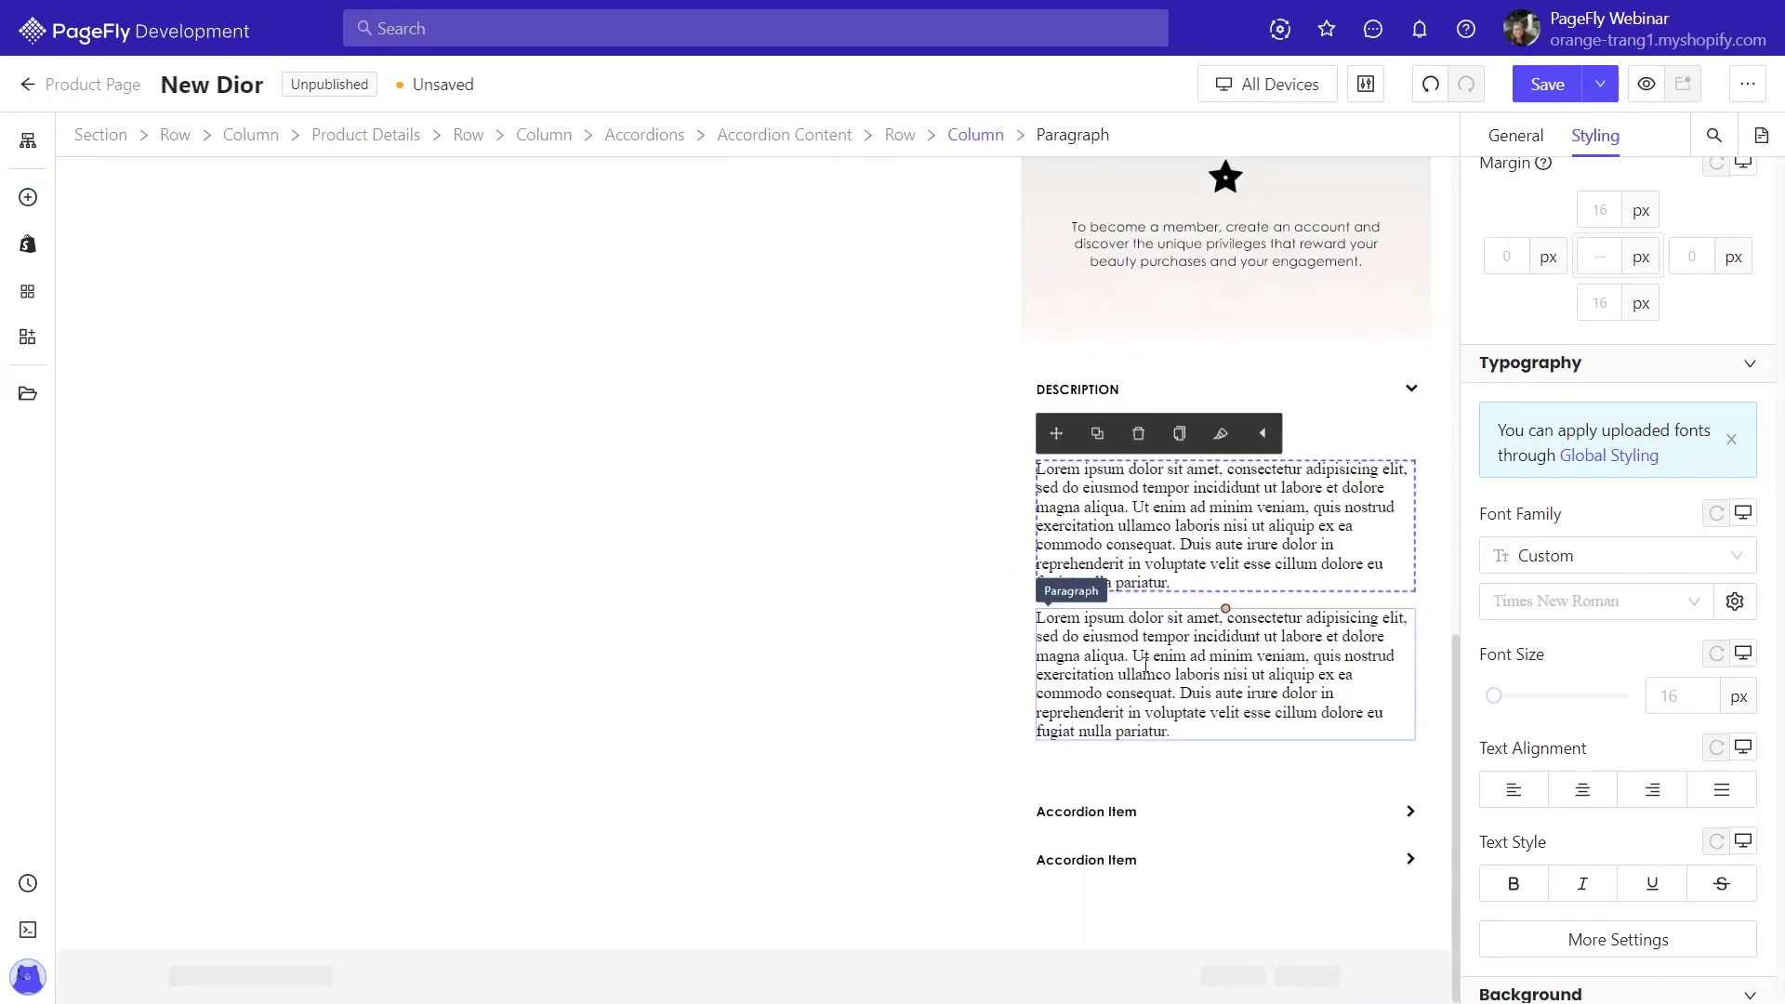
pyautogui.click(1112, 446)
pyautogui.scroll(-2, 1301, 604)
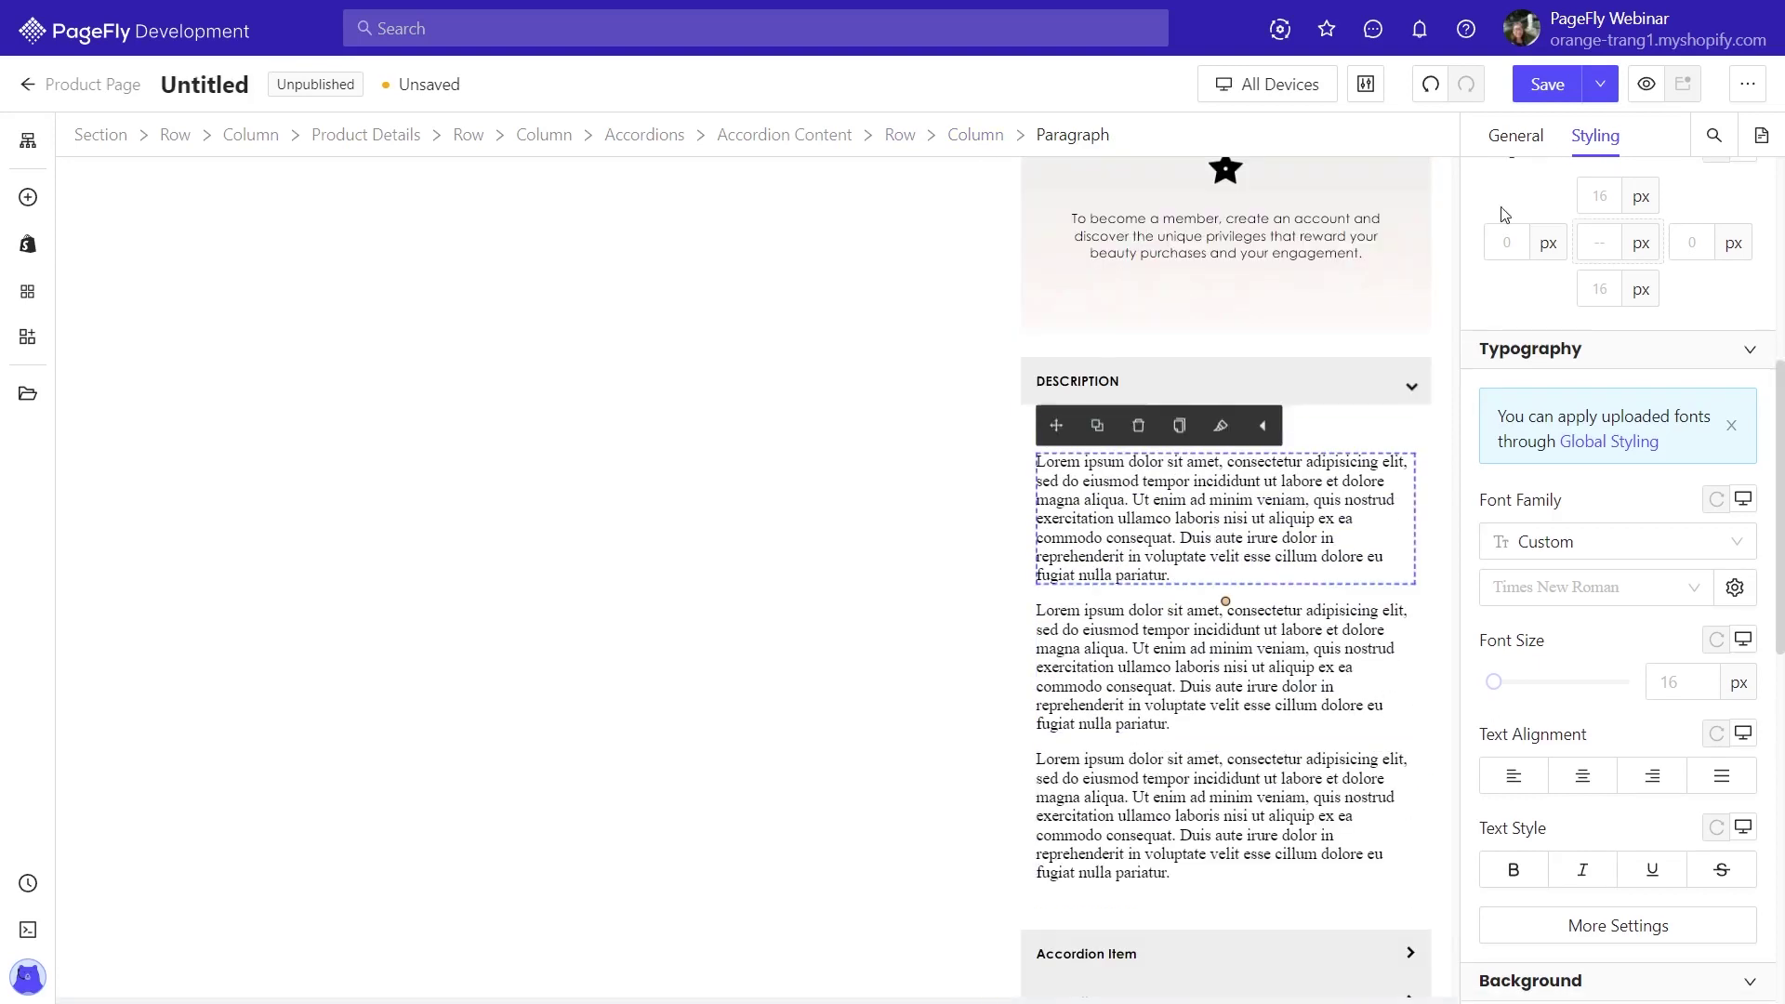
# Replace the first paragraph with the text starting "Sauvage, the iconic men's fragrance, is adorned with a map of a magical sky on its case"
pyautogui.click(1515, 135)
pyautogui.click(1583, 425)
pyautogui.hotkey('ctrl', 'a')
pyautogui.write("Sauvage, the iconic men's fragrance, is adorned with a map of a magical sky on its case: designed by Pietro Ruffo for Dior, it is bursting with constellations and flowers intertwined in harmony. As a finishing touch, the Sauvage Eau de Toilette gift case is artfully tied with a golden string.")
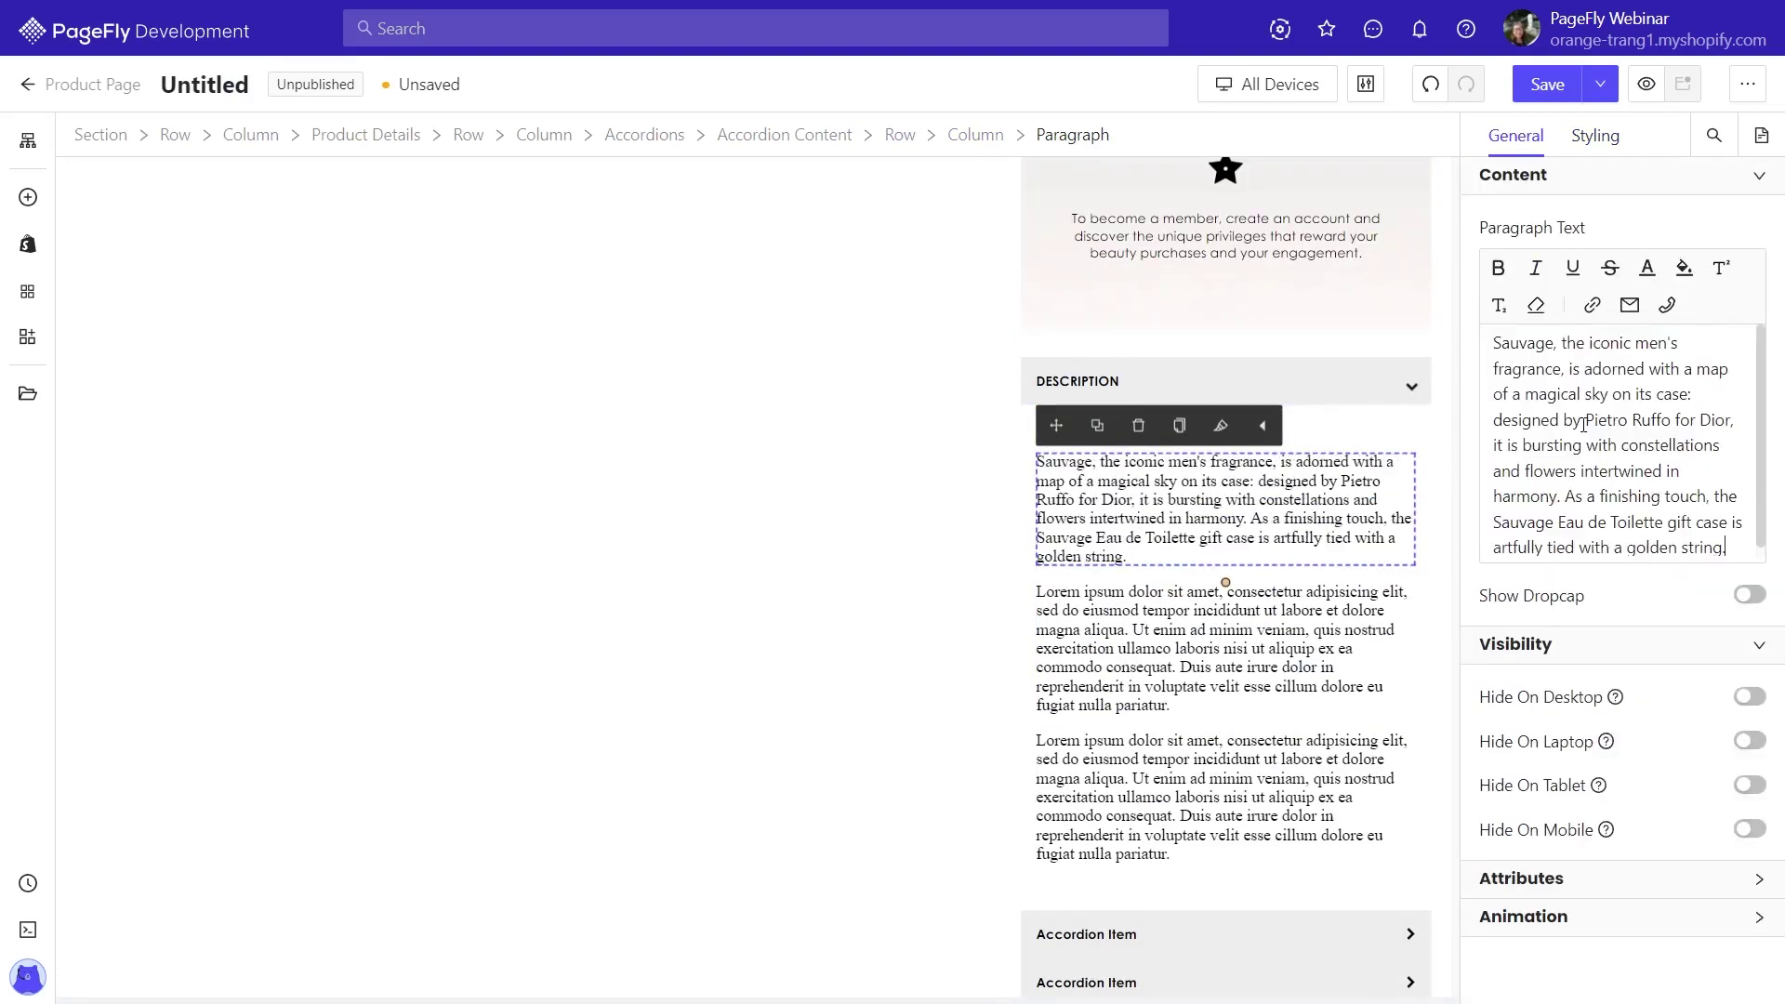
# Fill the second paragraph with the "Fresh and woody" scent text and the third with the "This ready-to-gift limited edition" text
pyautogui.click(1136, 641)
pyautogui.click(1580, 418)
pyautogui.hotkey('ctrl', 'a')
pyautogui.hotkey('ctrl', 'v')
pyautogui.click(1209, 735)
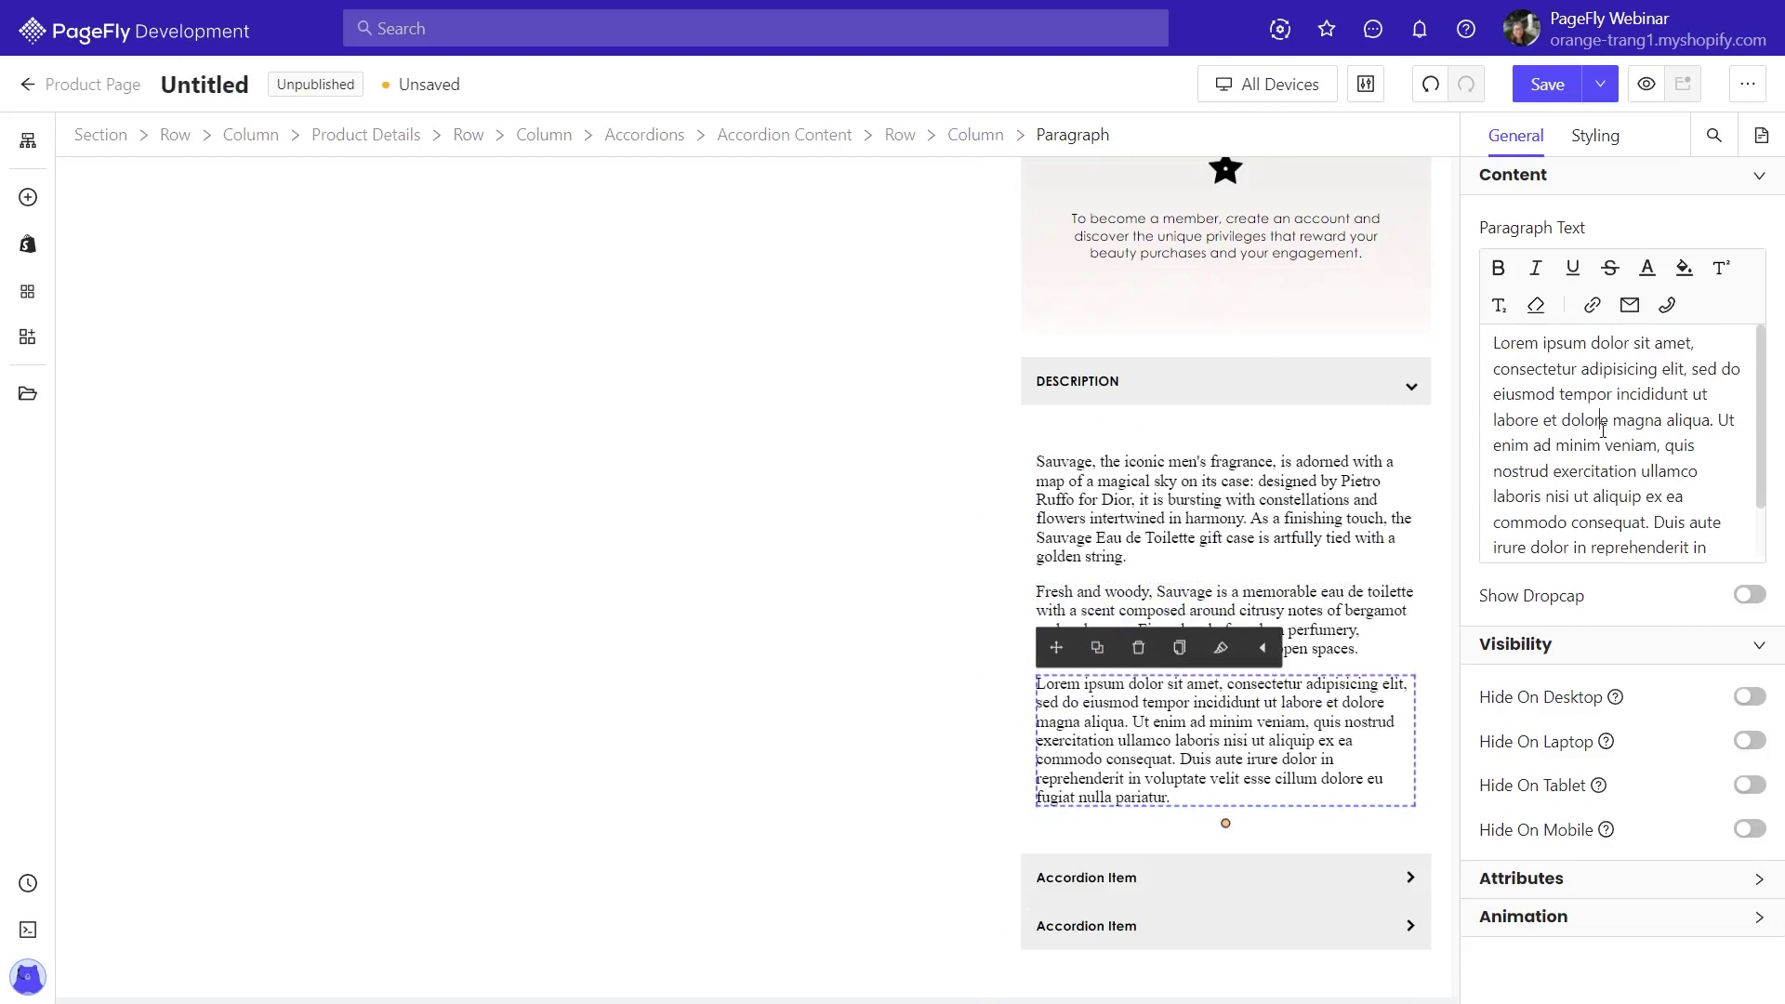
pyautogui.click(1566, 444)
pyautogui.hotkey('ctrl', 'a')
pyautogui.write('This ready-to-gift limited edition of Sauvage Eau de Toilette can be both a thoughtful gift idea and a gift to treat yourself.')
# Set the first description paragraph to Century Gothic at 13 px
pyautogui.click(1222, 493)
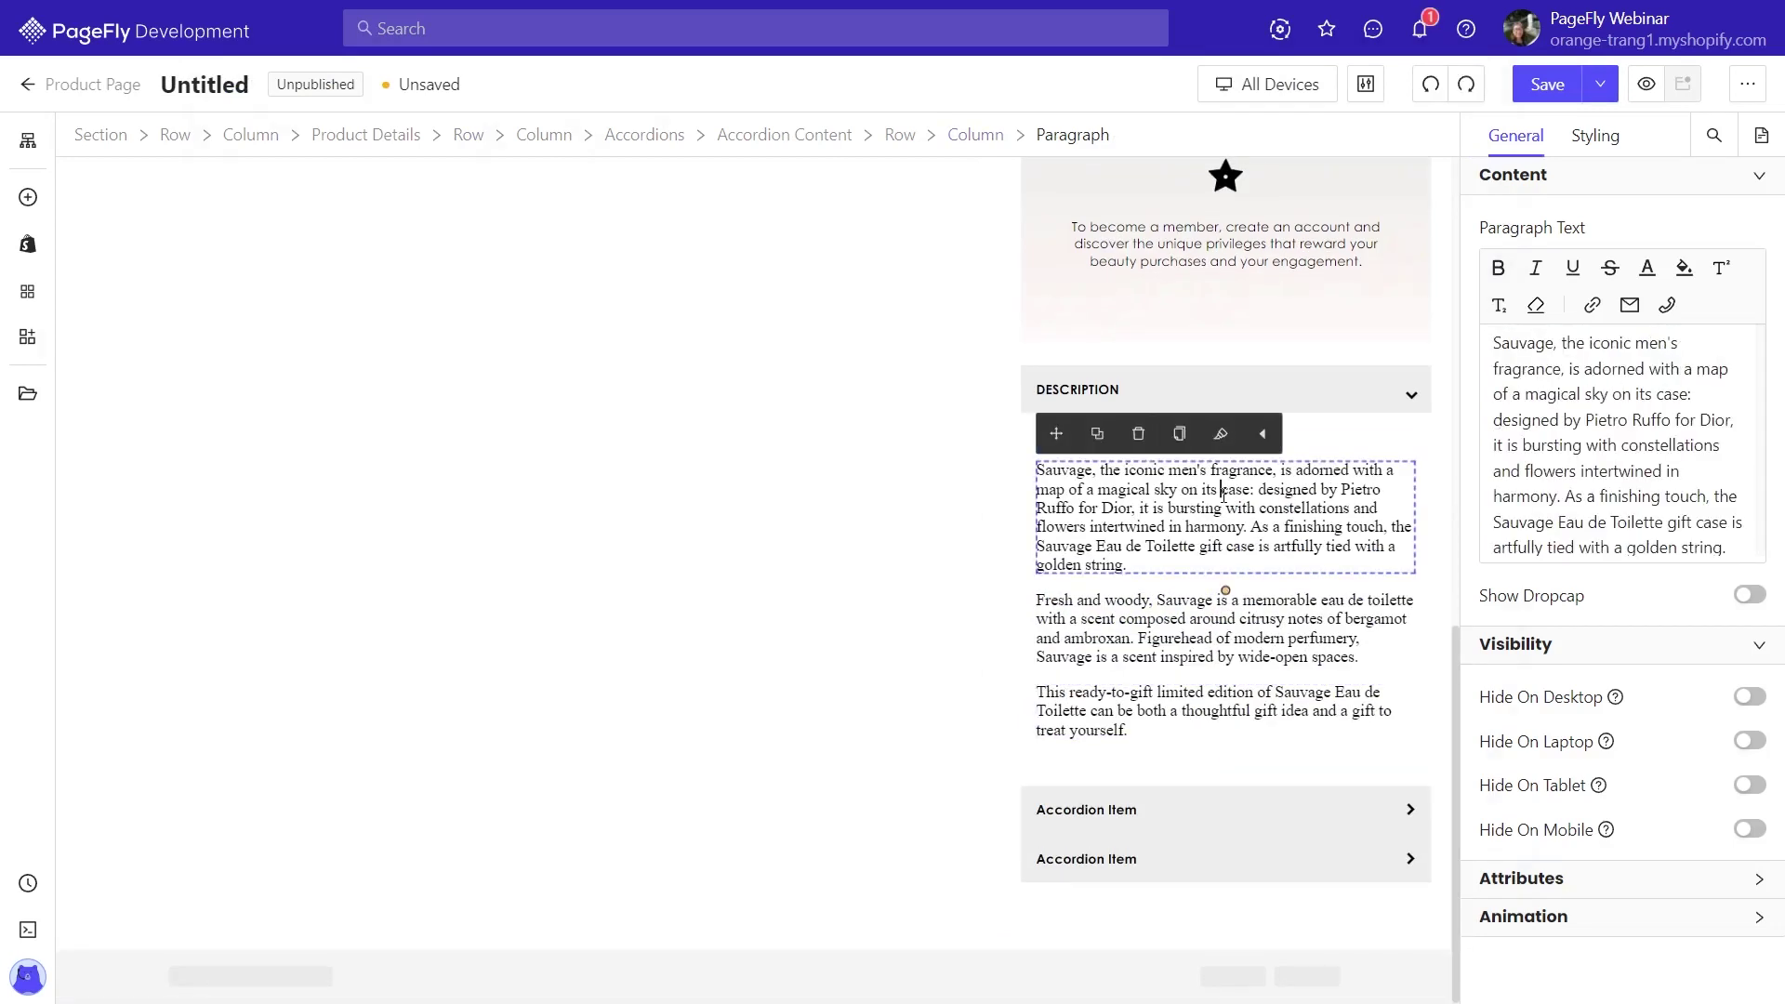
pyautogui.click(1595, 134)
pyautogui.scroll(5, 1609, 310)
pyautogui.click(1617, 355)
pyautogui.scroll(-1, 1622, 458)
pyautogui.click(1618, 490)
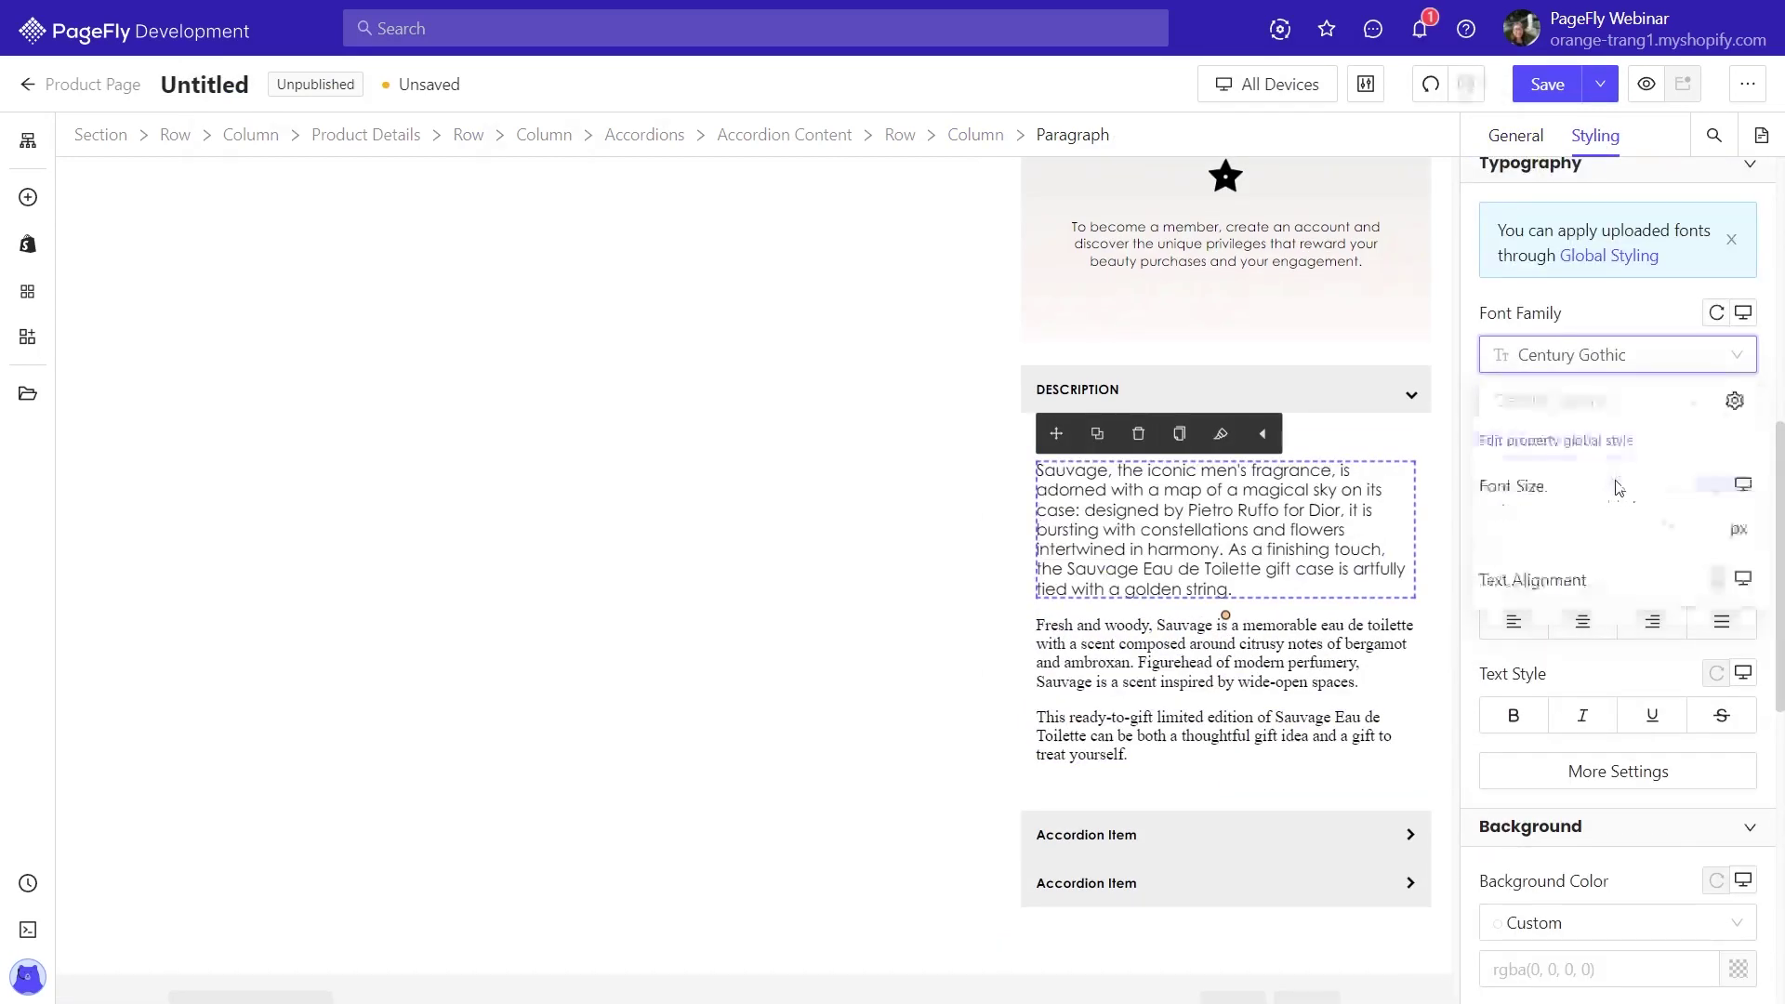
pyautogui.write('13')
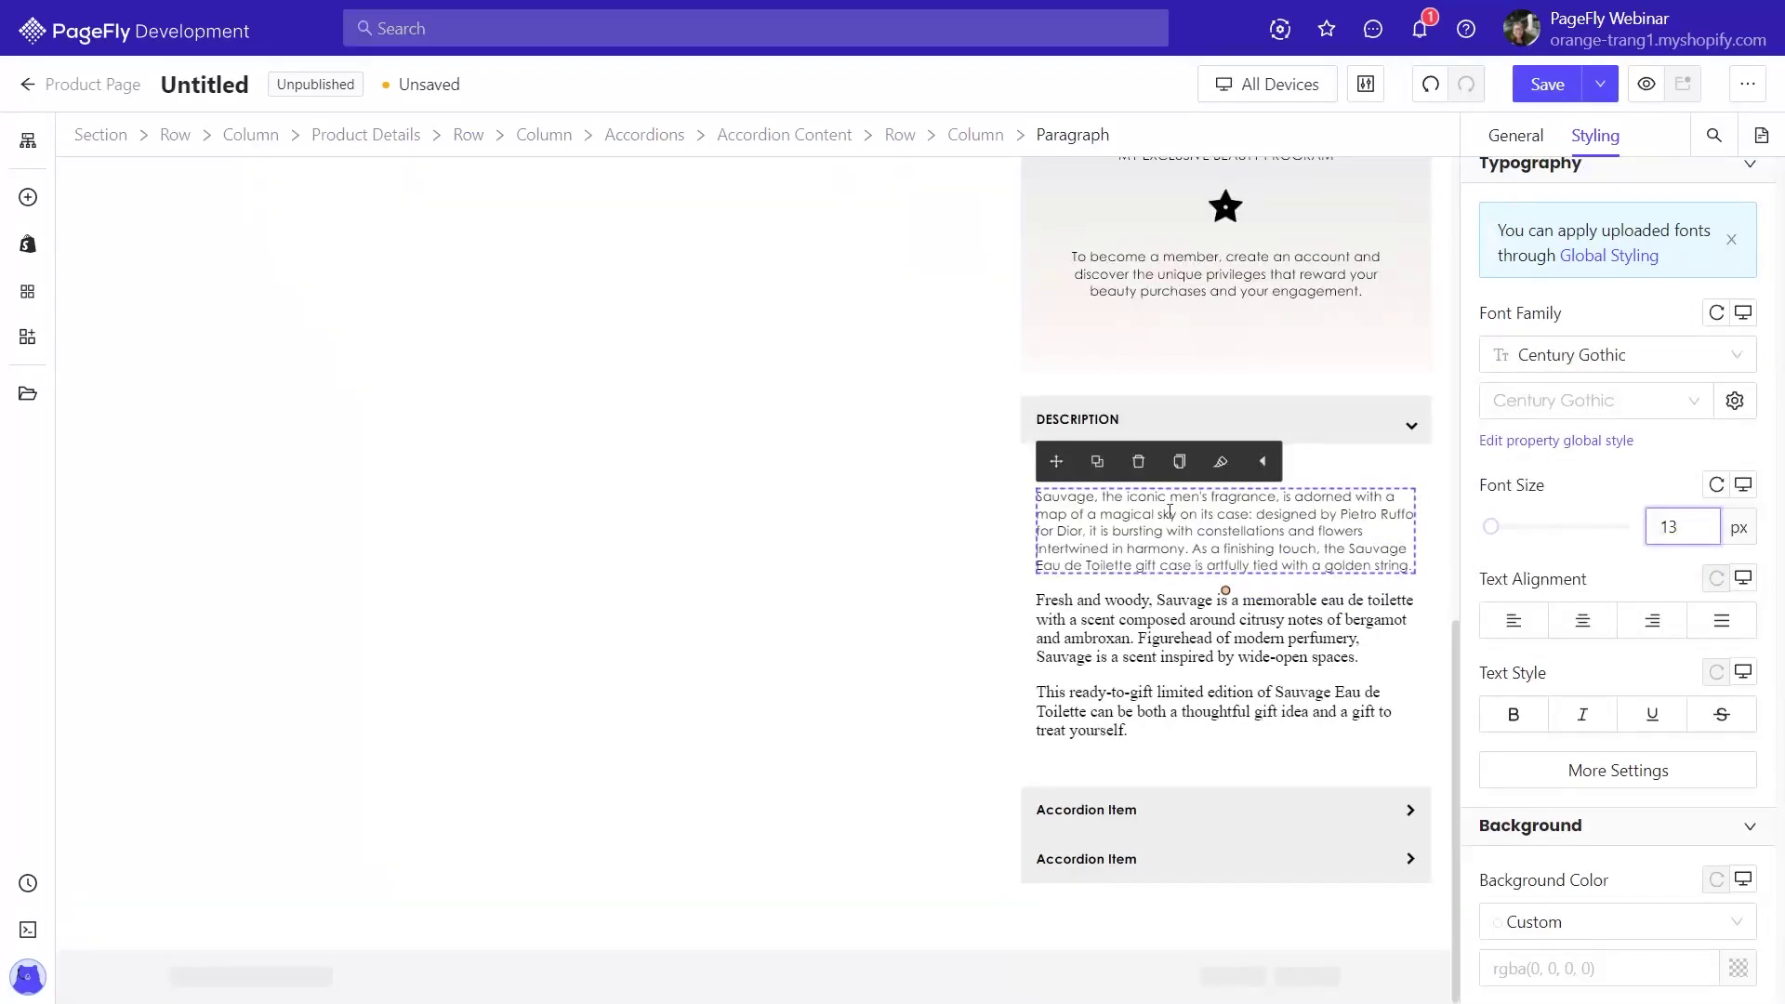
# Copy the first description paragraph's styles onto the second and third paragraphs
pyautogui.click(1177, 462)
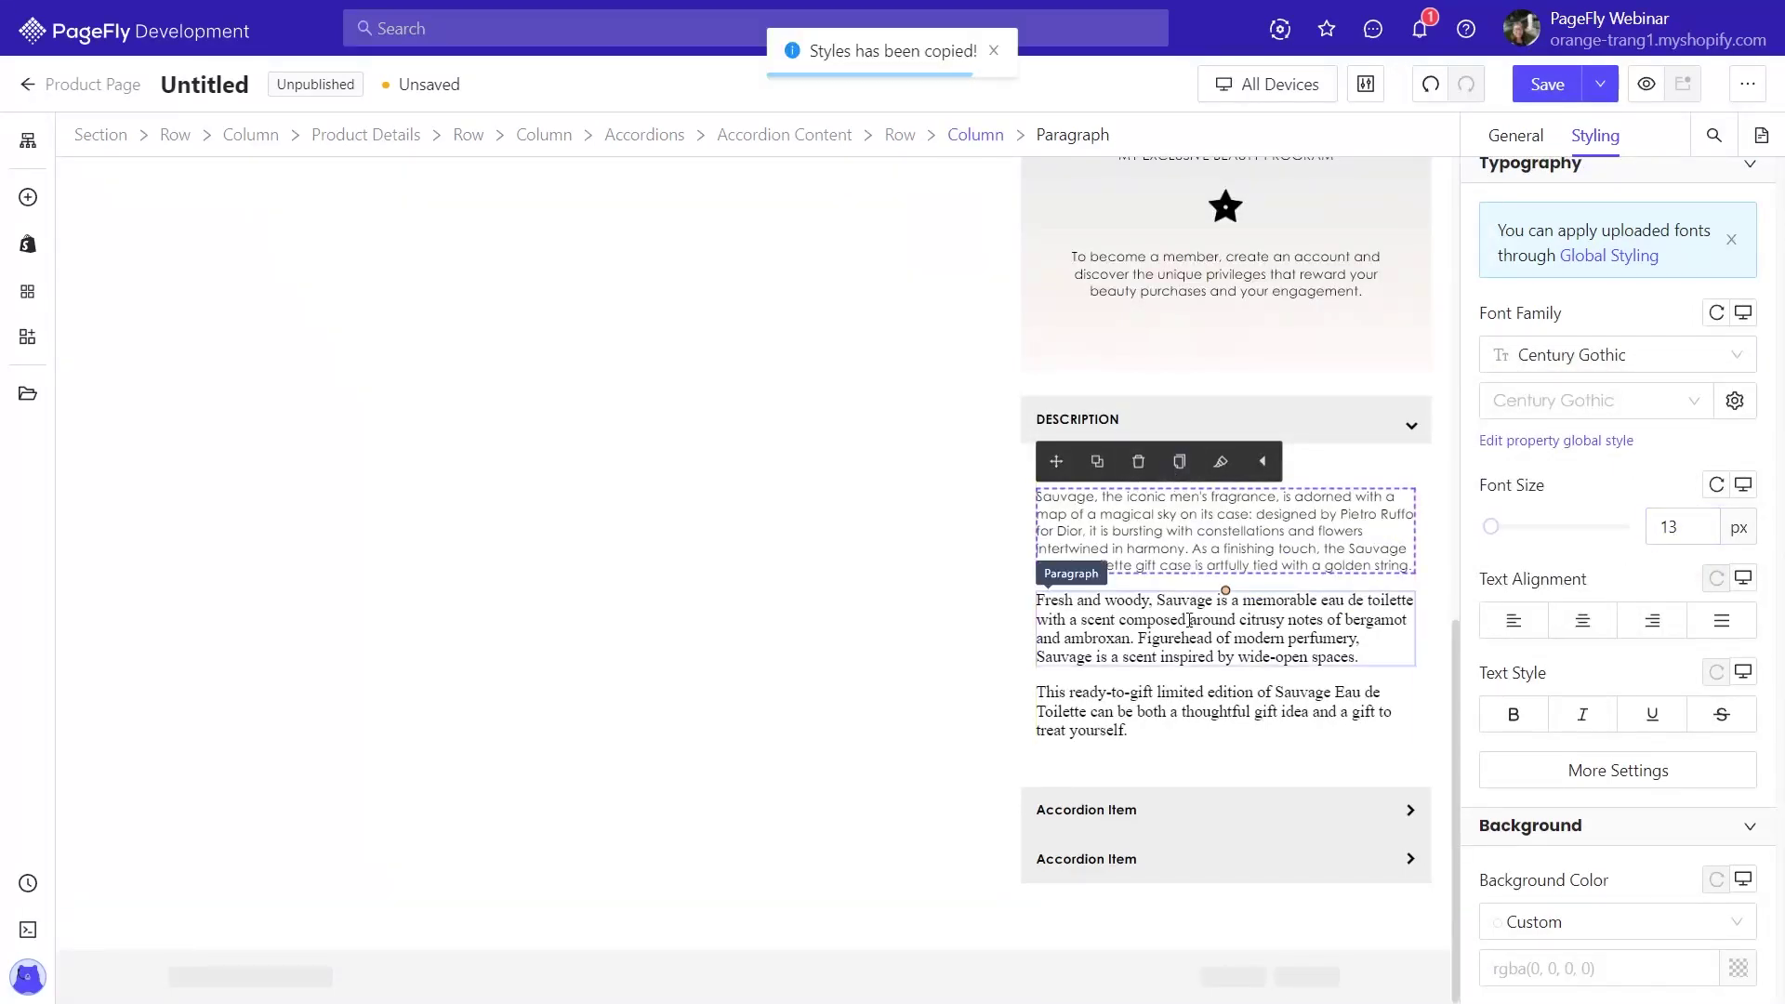
pyautogui.click(1209, 618)
pyautogui.click(1221, 560)
pyautogui.click(1189, 701)
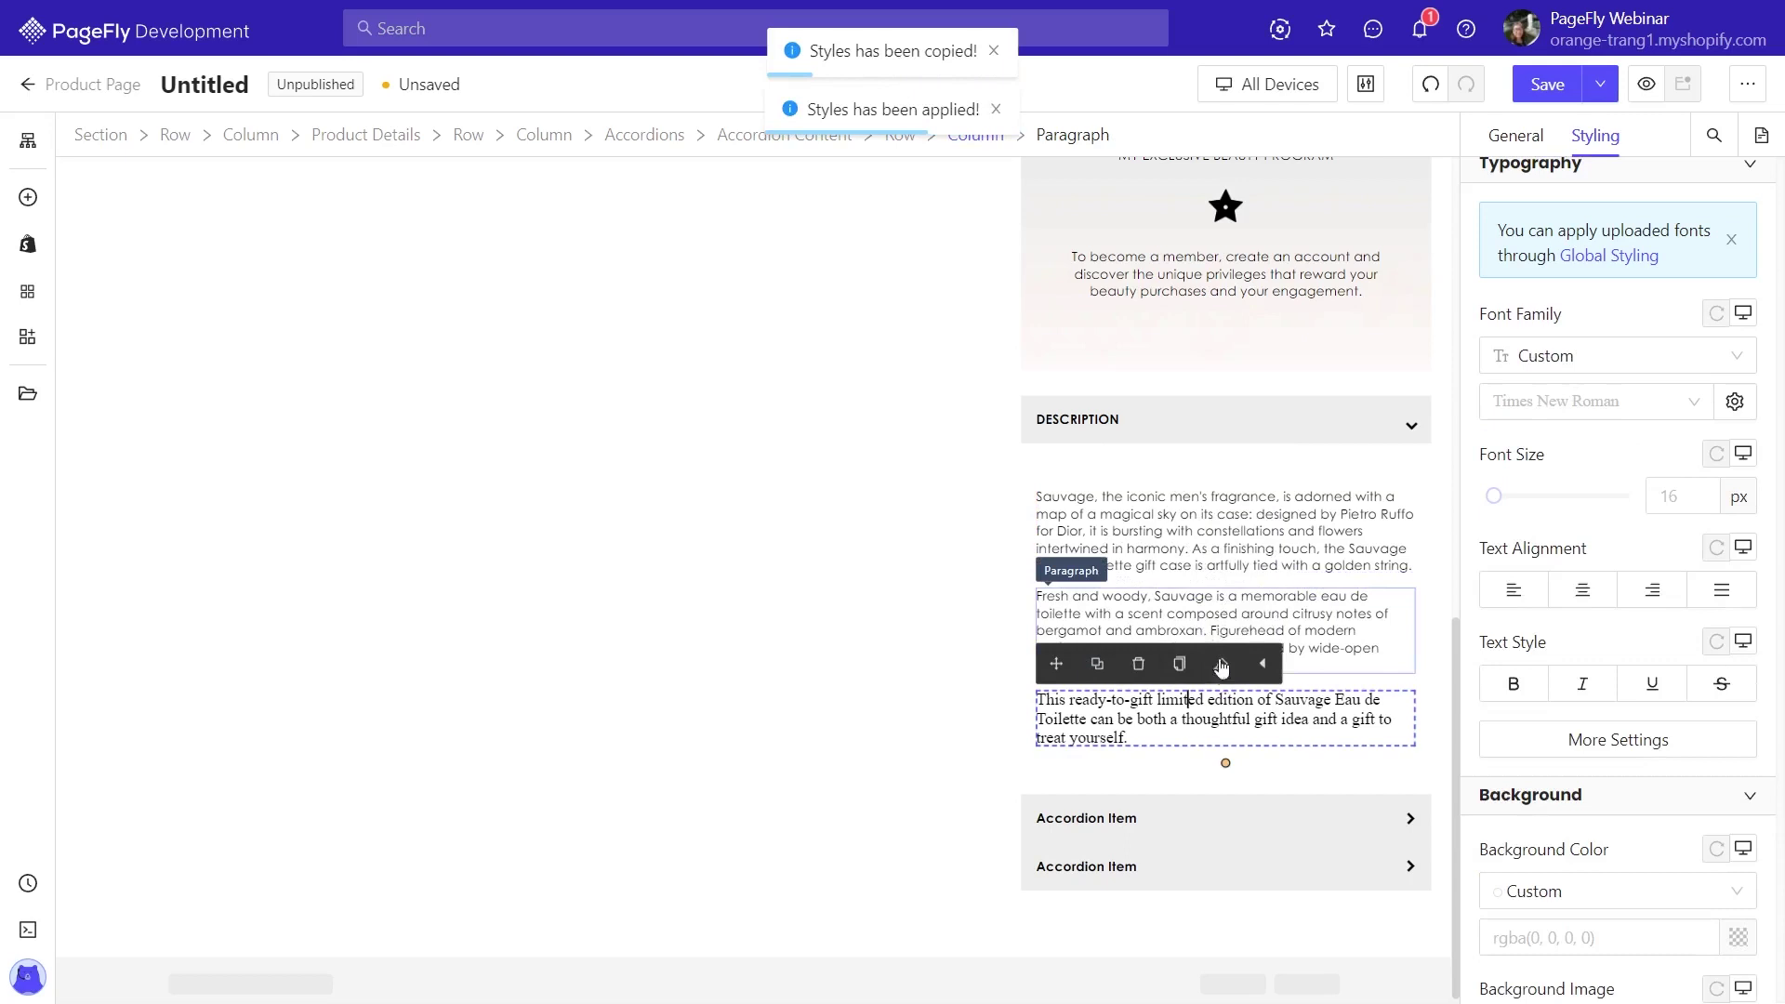
pyautogui.click(1221, 664)
# Set the DESCRIPTION accordion content's background color to rgb(238, 238, 238)
pyautogui.click(1200, 505)
pyautogui.click(784, 134)
pyautogui.scroll(-10, 1714, 570)
pyautogui.click(1737, 427)
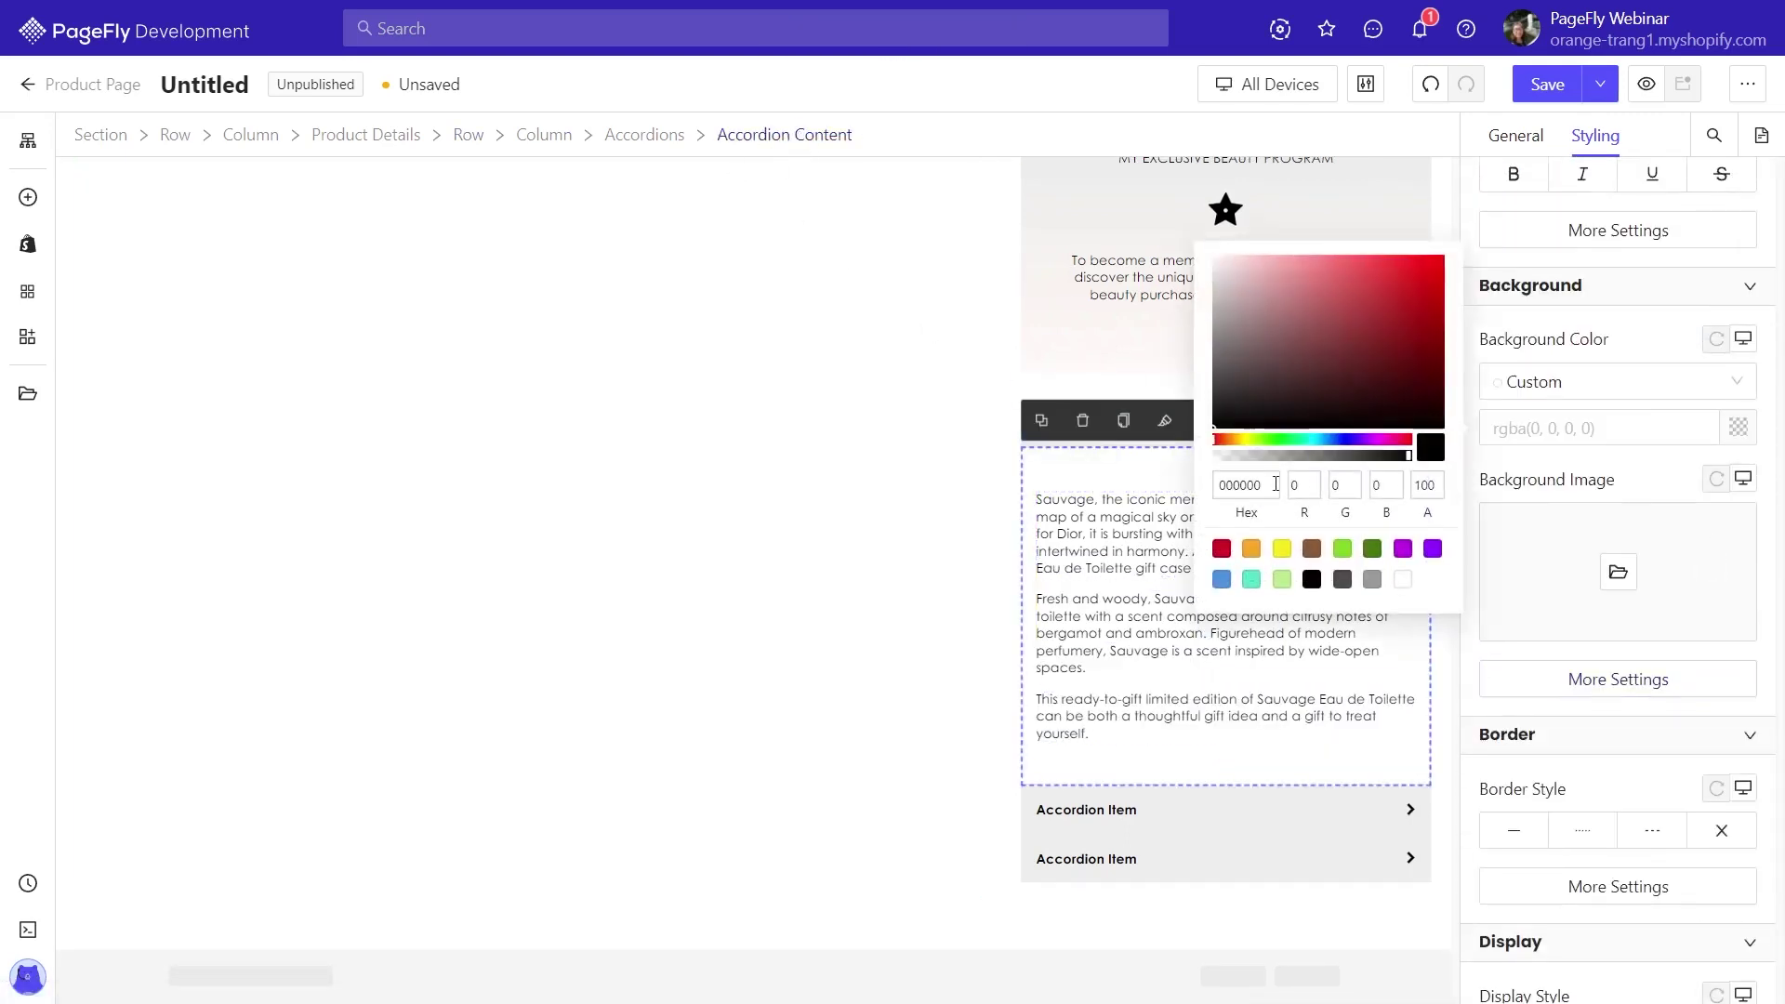
pyautogui.click(1375, 577)
pyautogui.click(1472, 478)
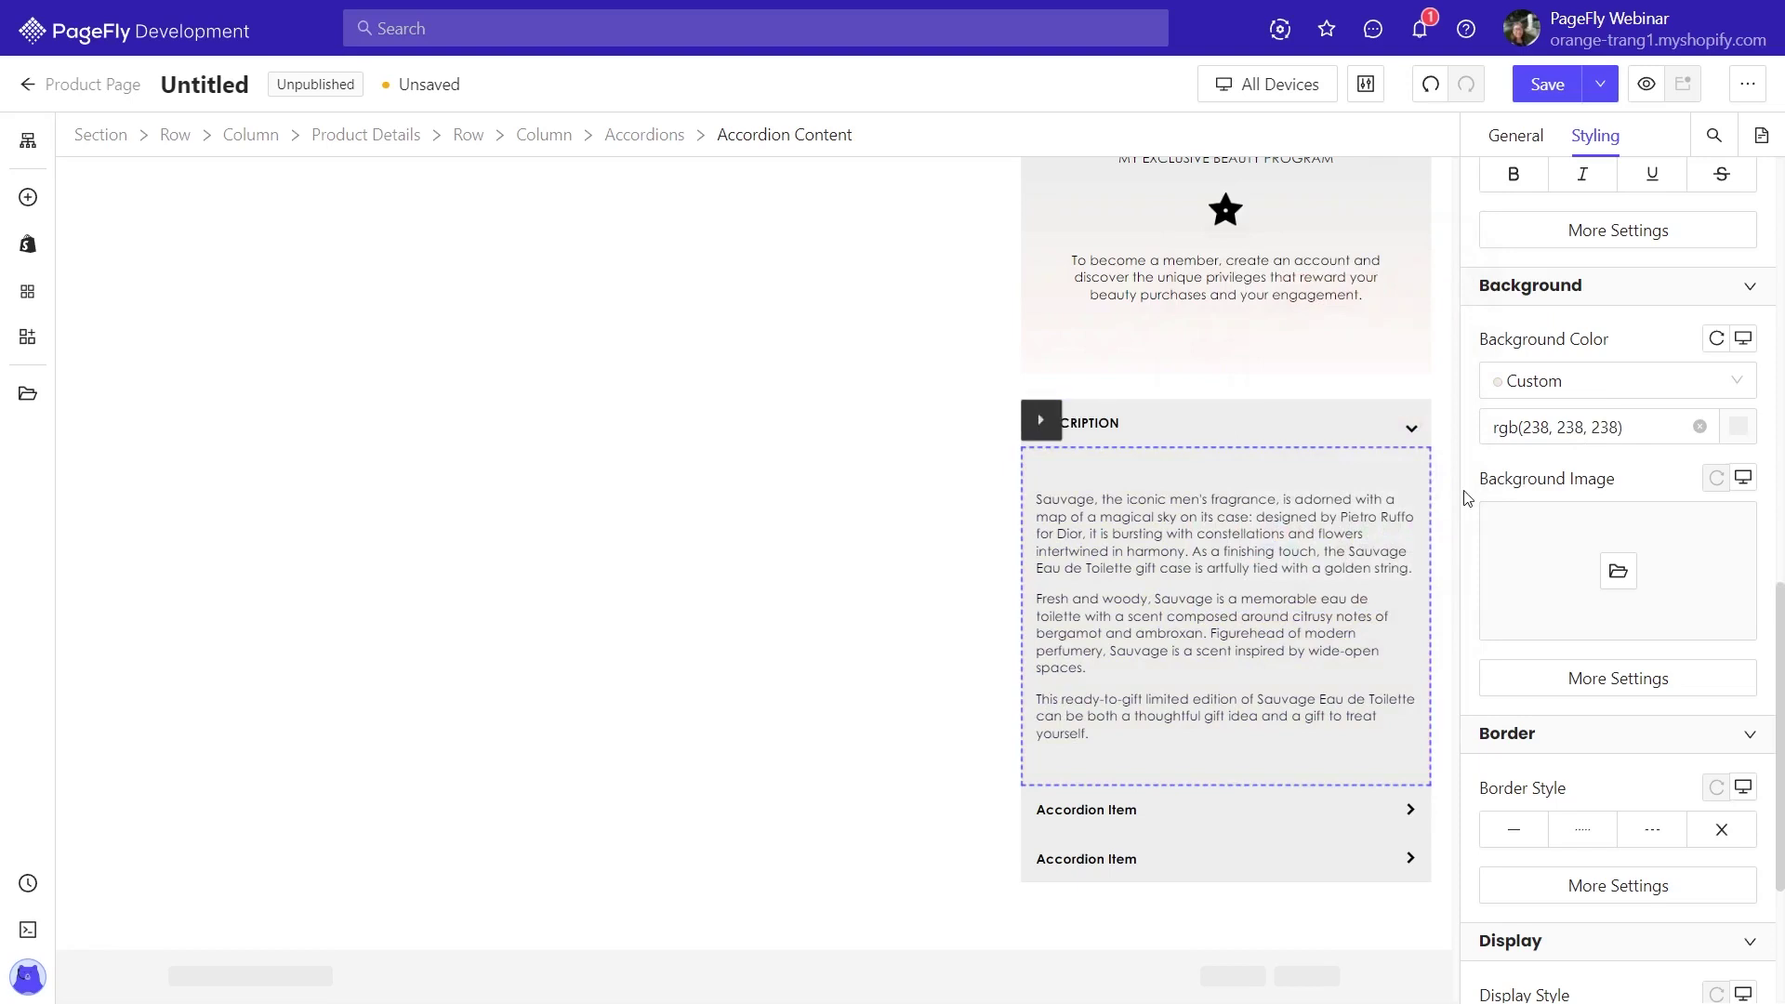
# Delete the two unused accordion items below DESCRIPTION
pyautogui.click(1097, 809)
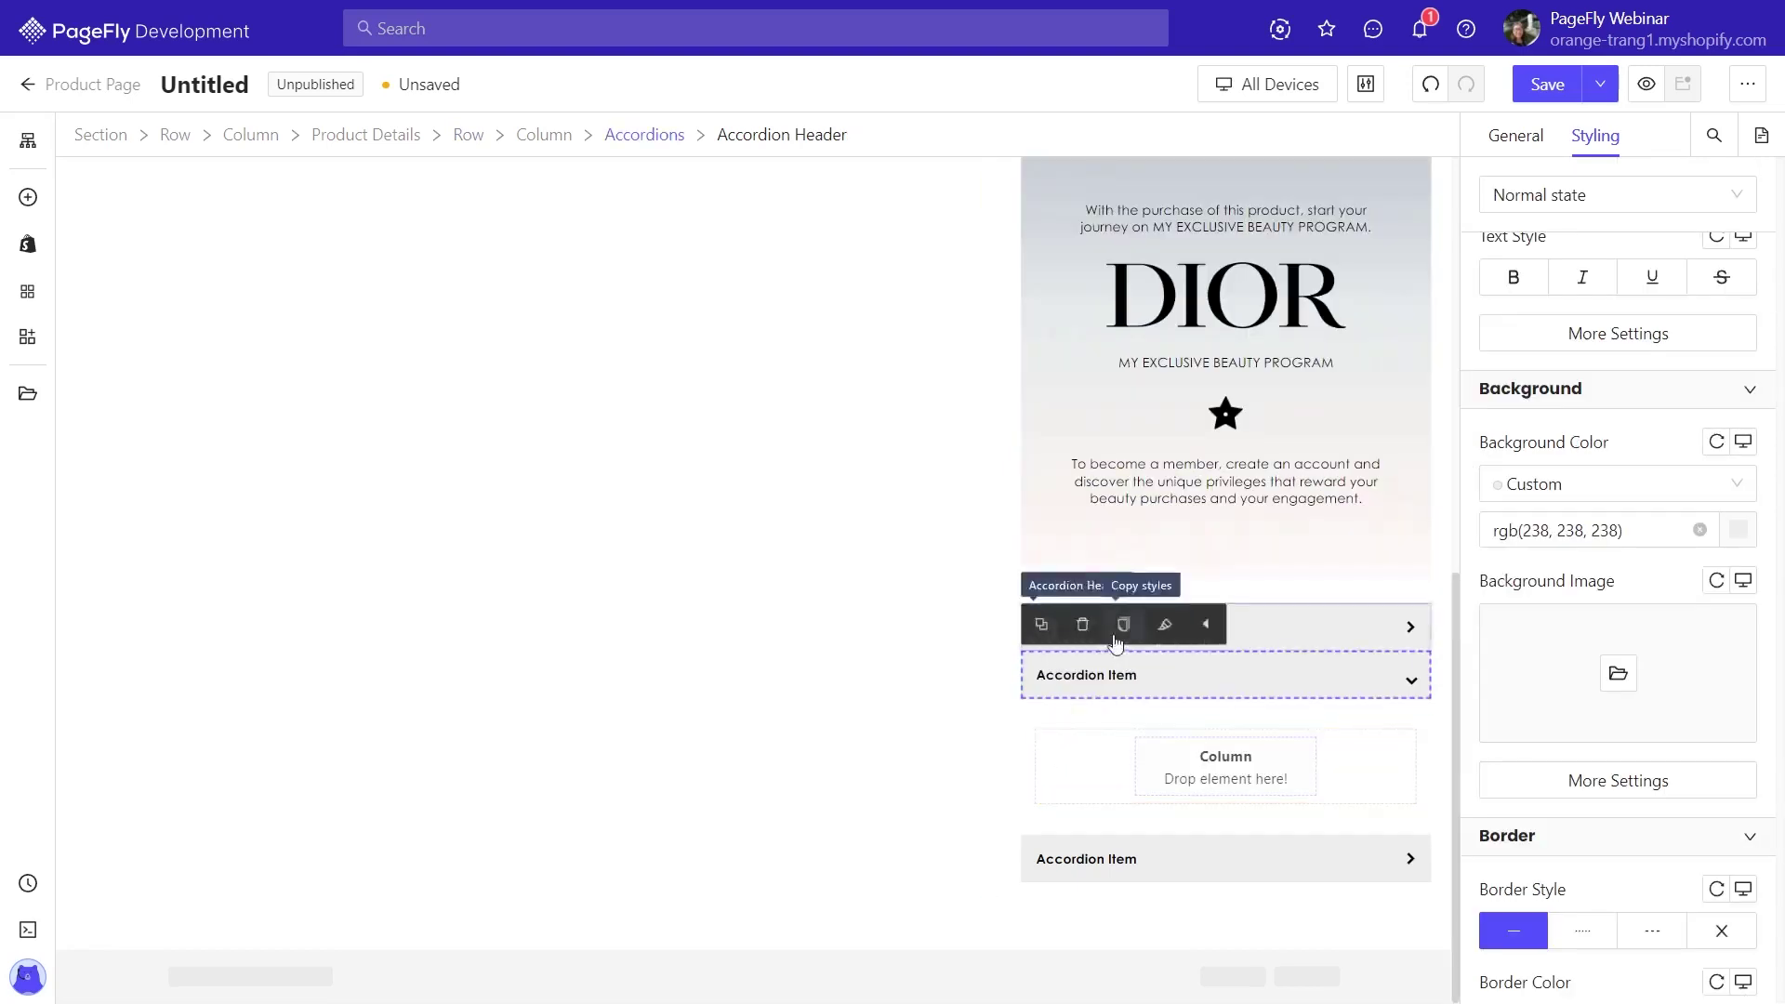
pyautogui.click(1084, 628)
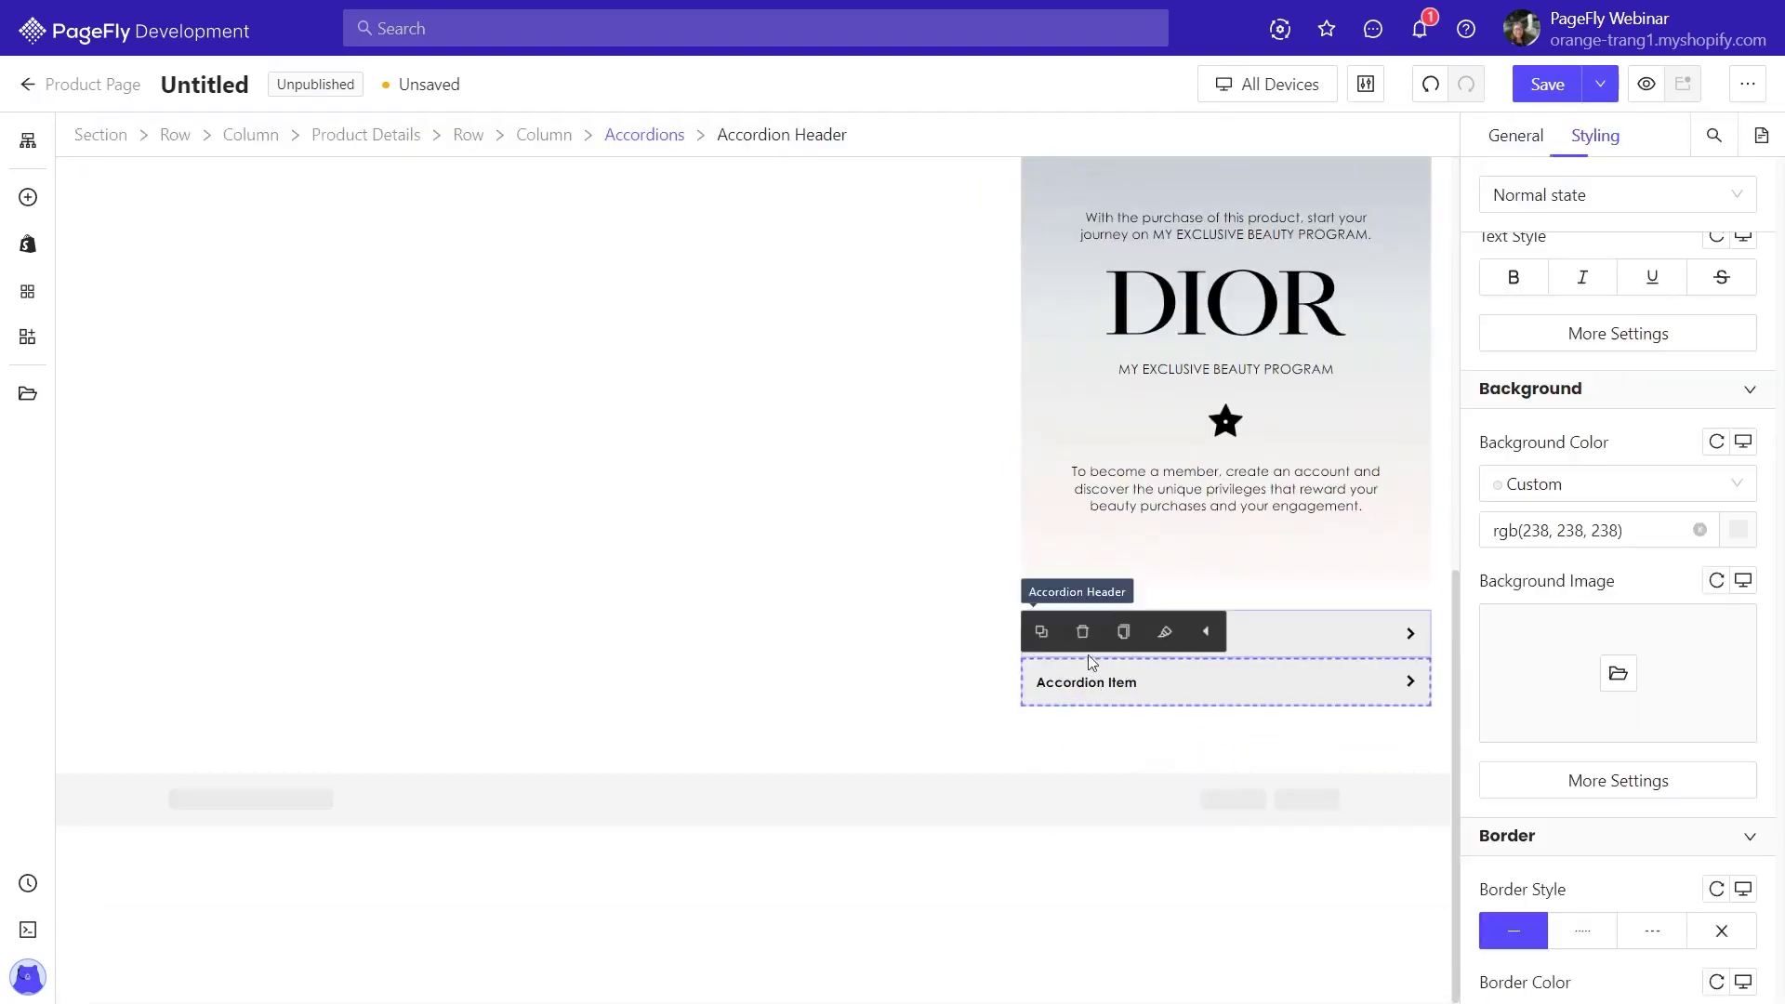
pyautogui.click(1084, 636)
# Expand the DESCRIPTION accordion item and duplicate it four times
pyautogui.click(1368, 641)
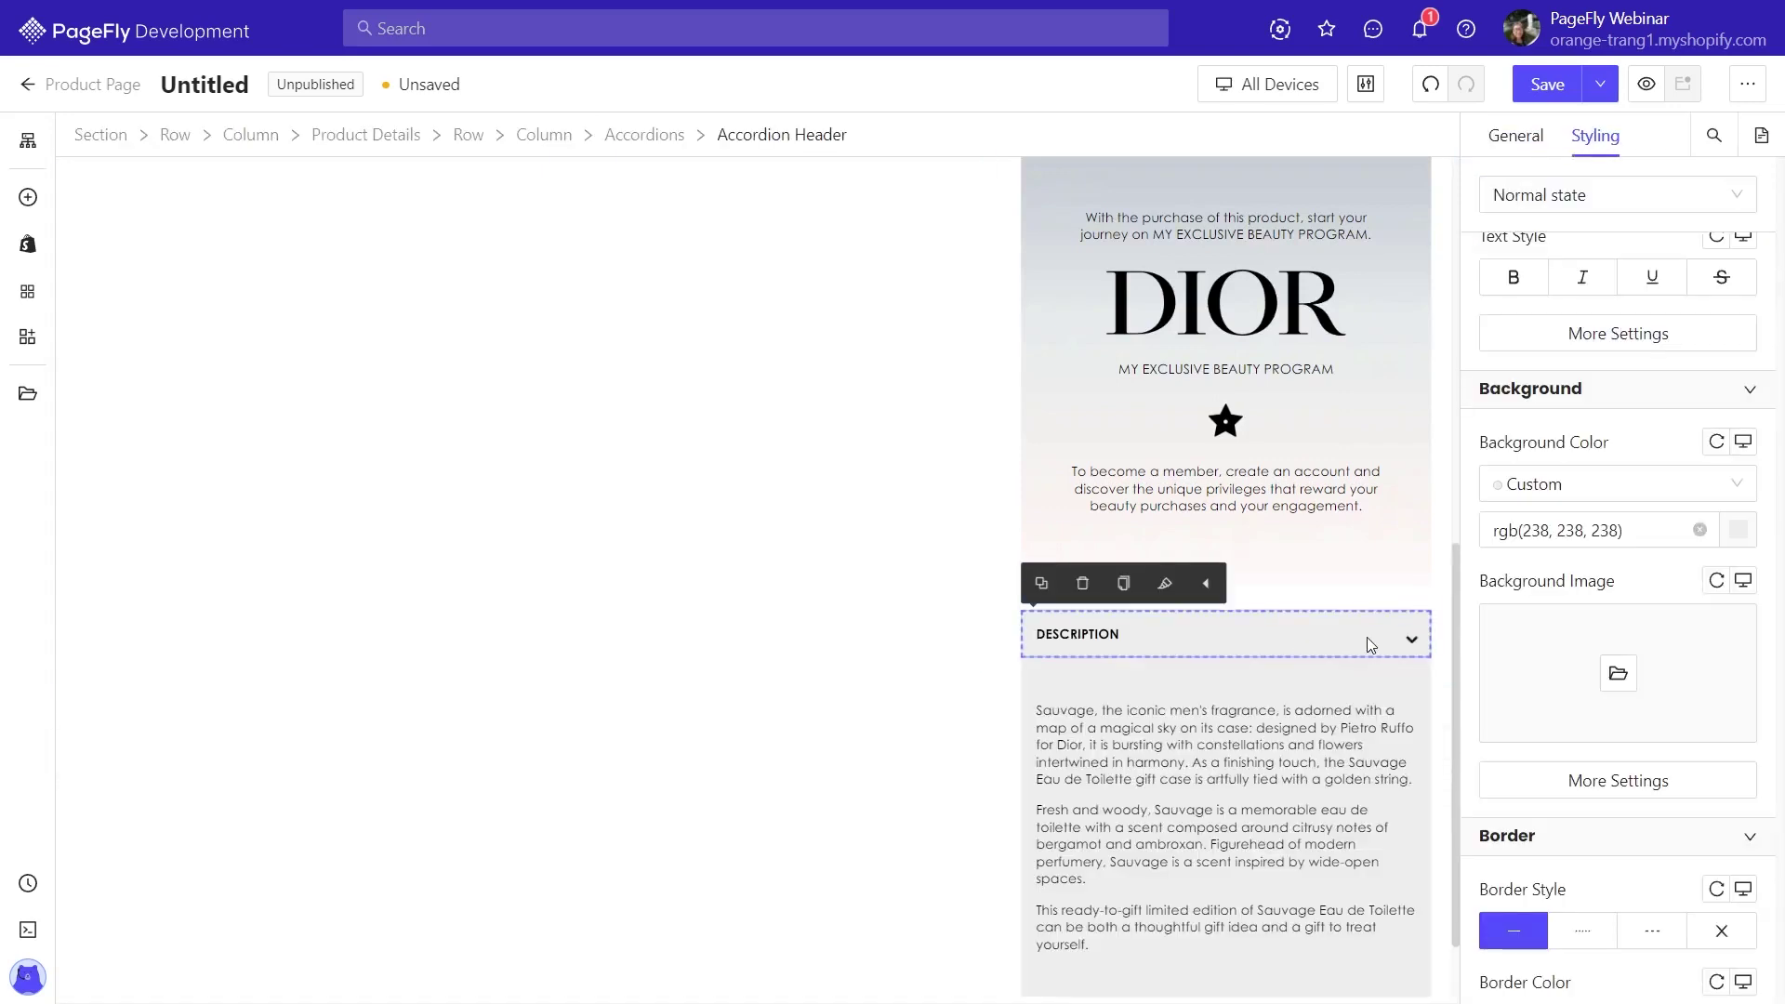
pyautogui.scroll(-1, 1362, 612)
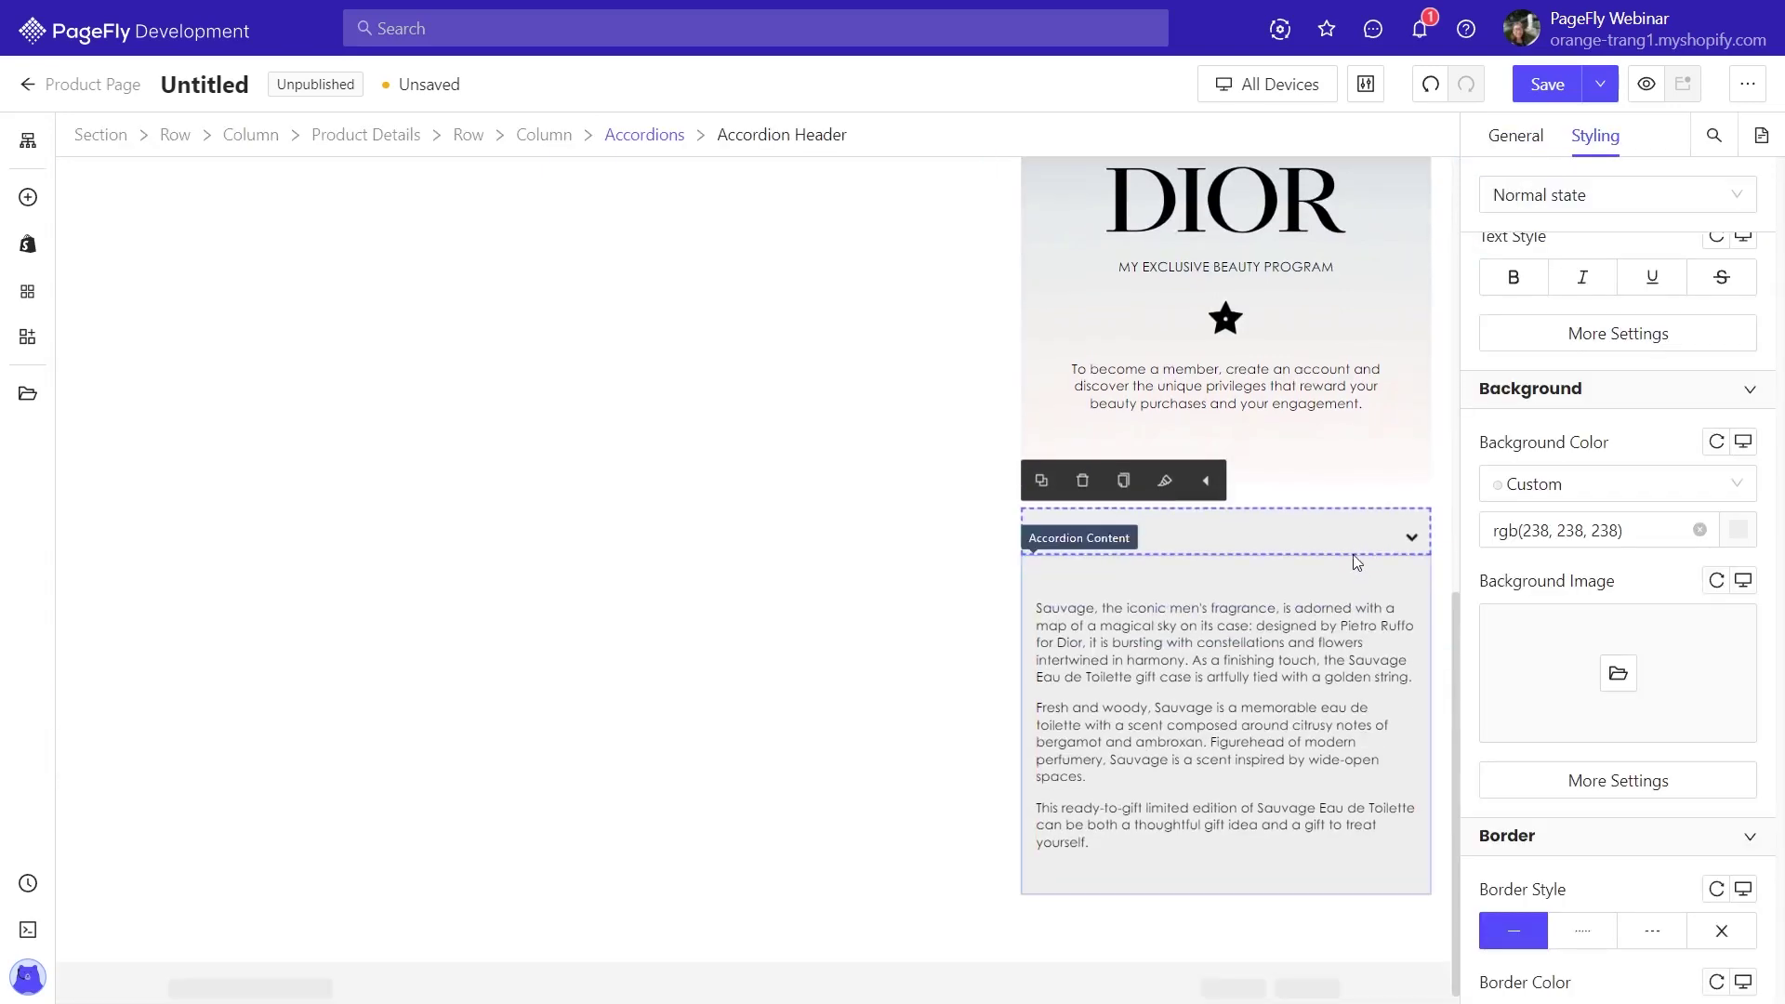
pyautogui.click(1045, 482)
pyautogui.click(1044, 482)
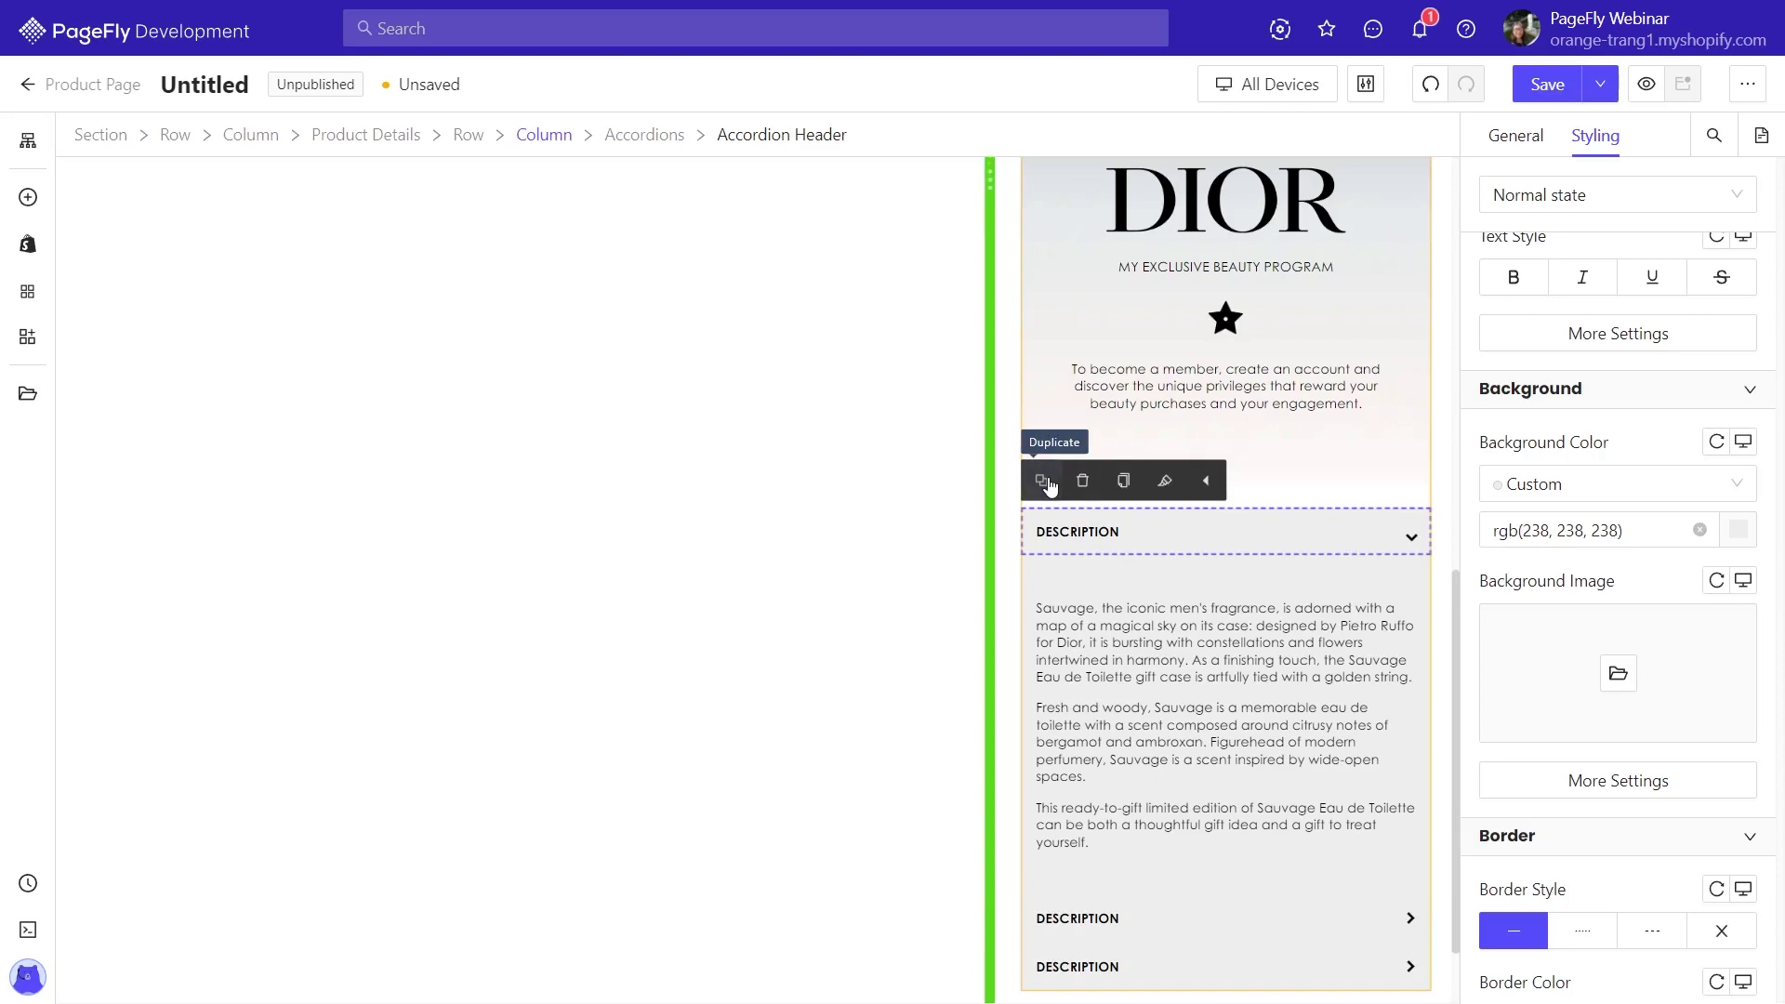
pyautogui.scroll(-2, 1227, 650)
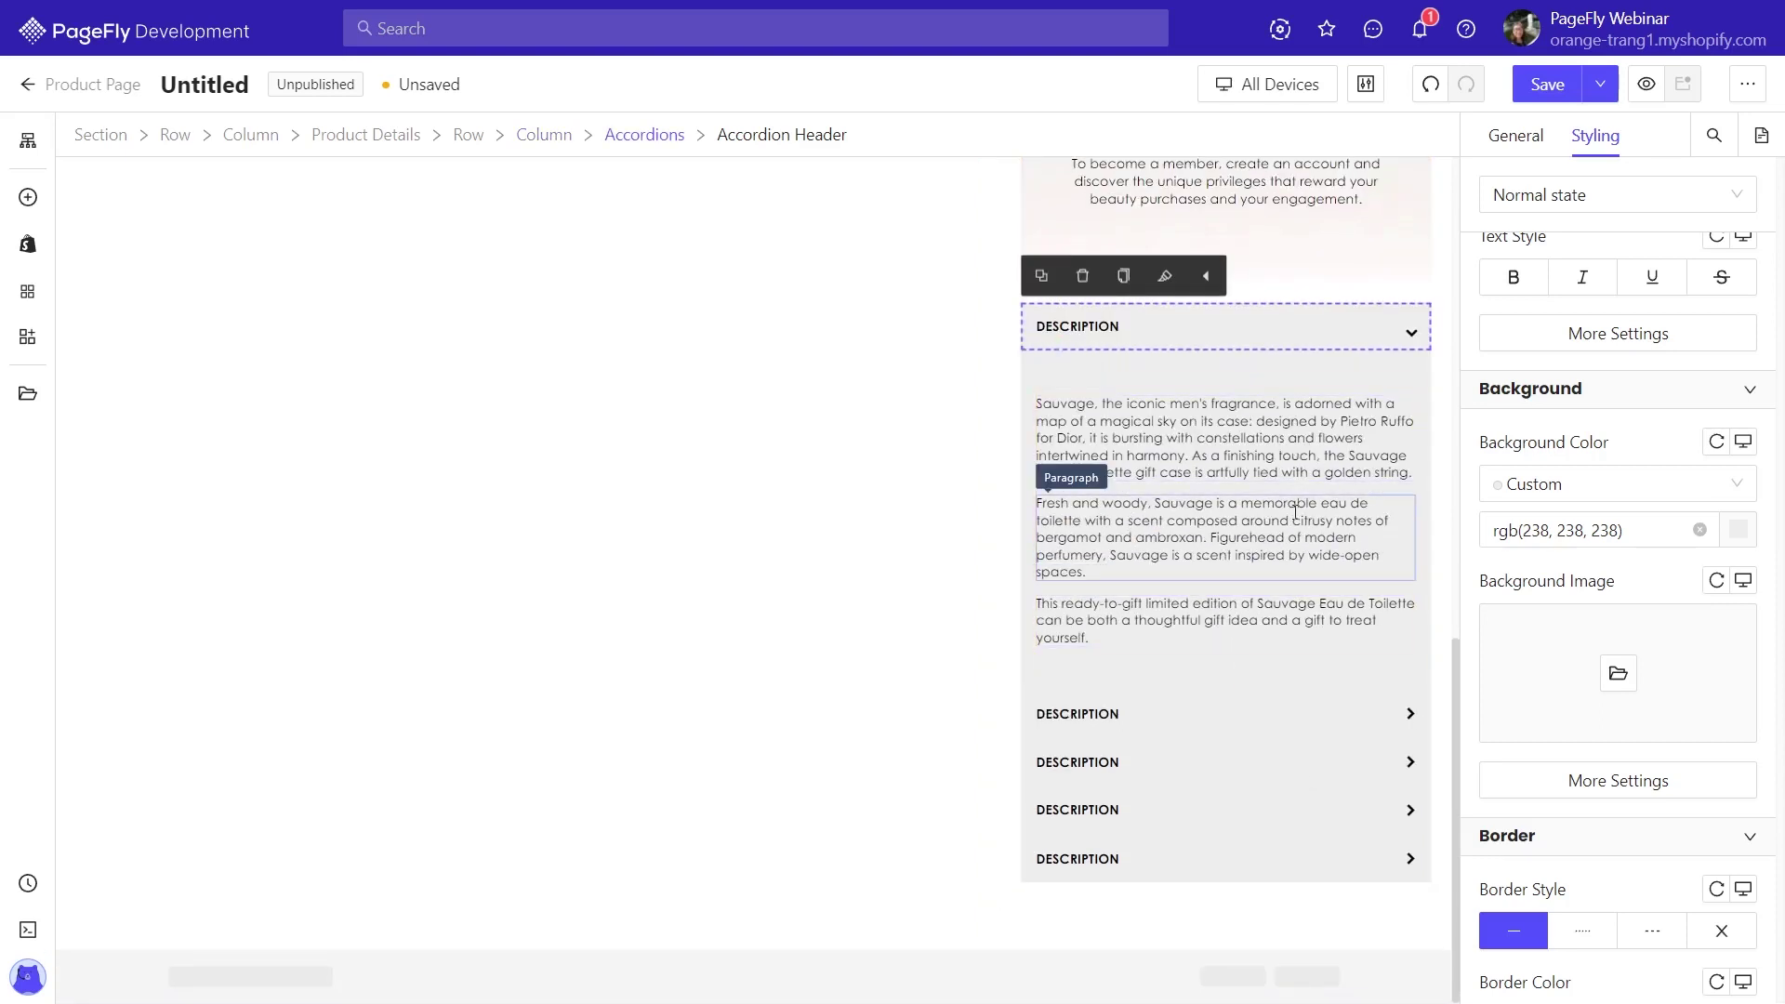
# Make the first Description item the accordion's default active item
pyautogui.click(649, 135)
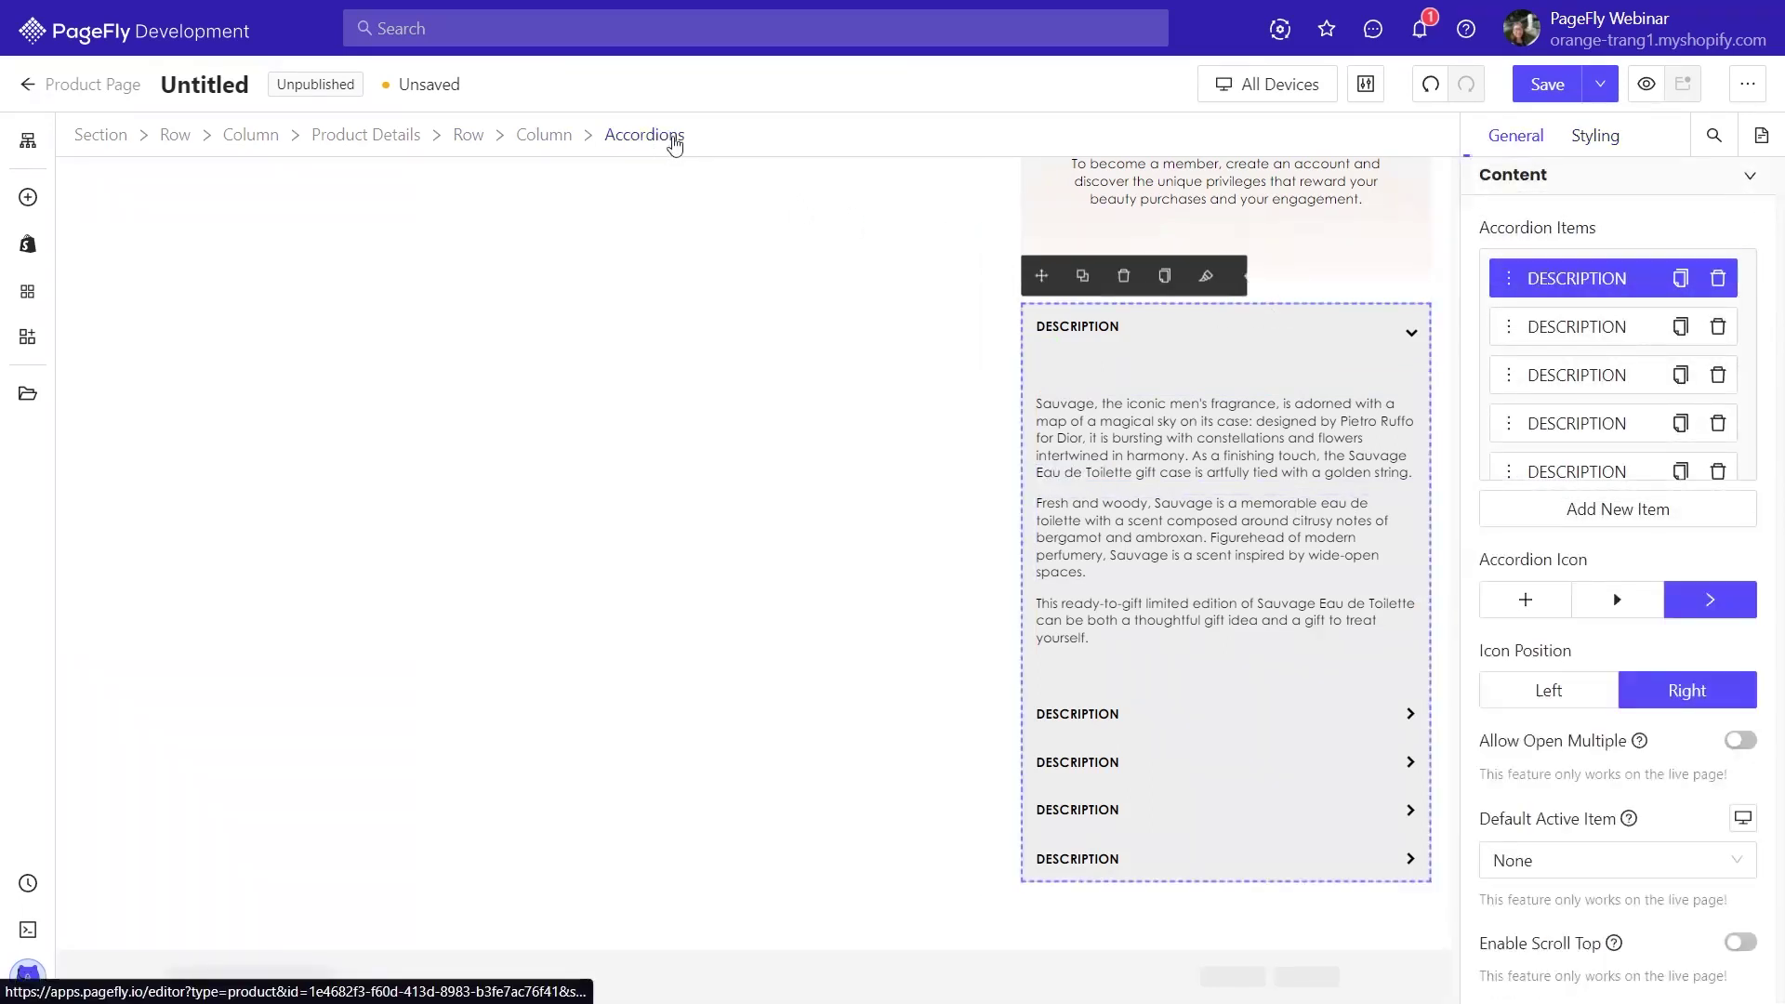
pyautogui.click(1551, 869)
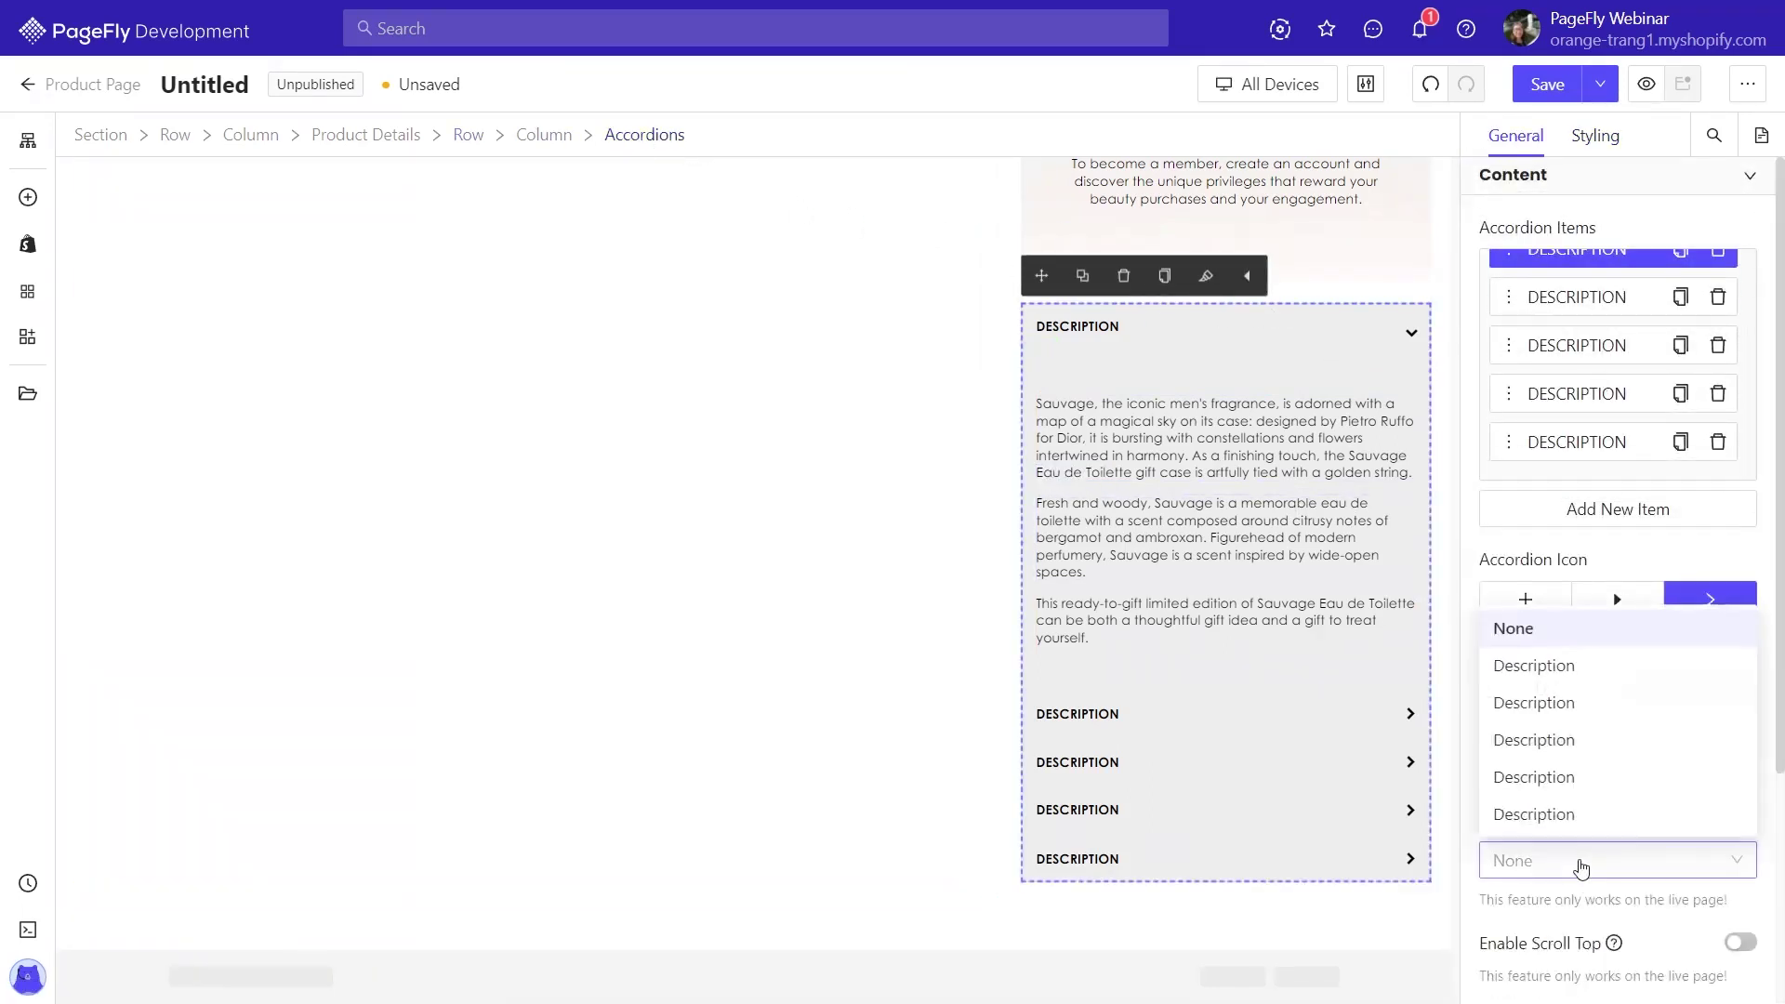
pyautogui.click(1552, 666)
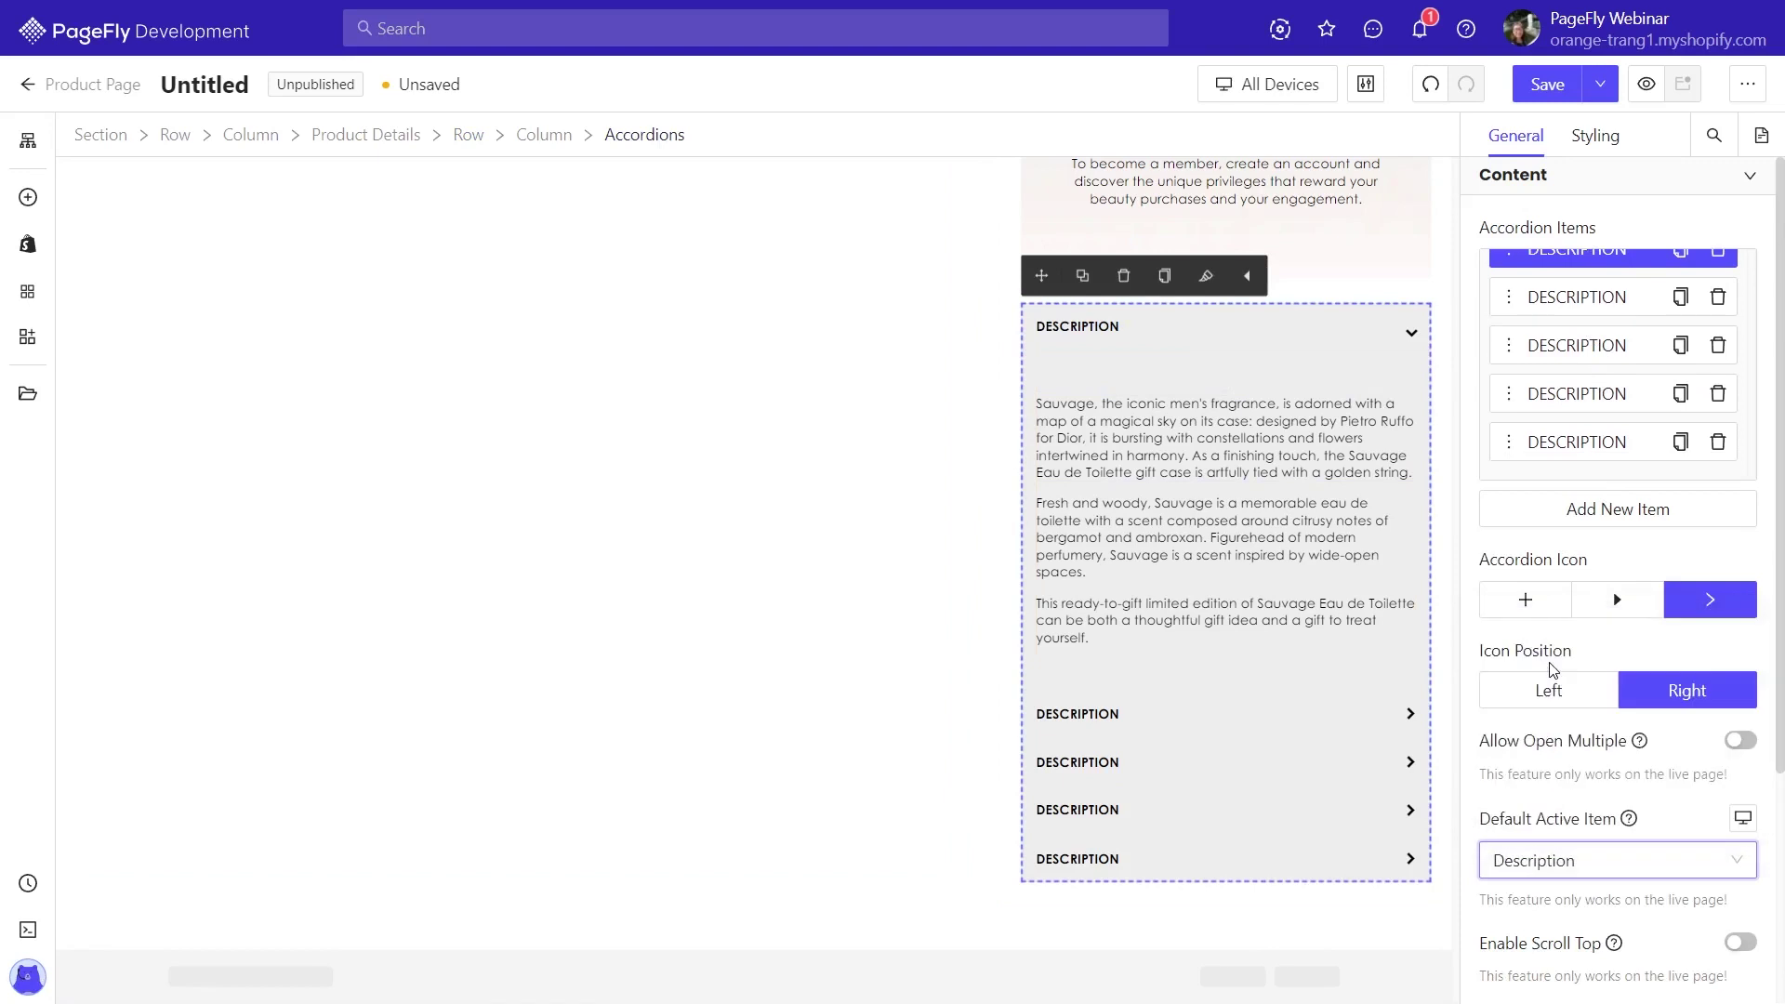
# Add and save custom page CSS that gives the #accor selector a white background
pyautogui.click(28, 933)
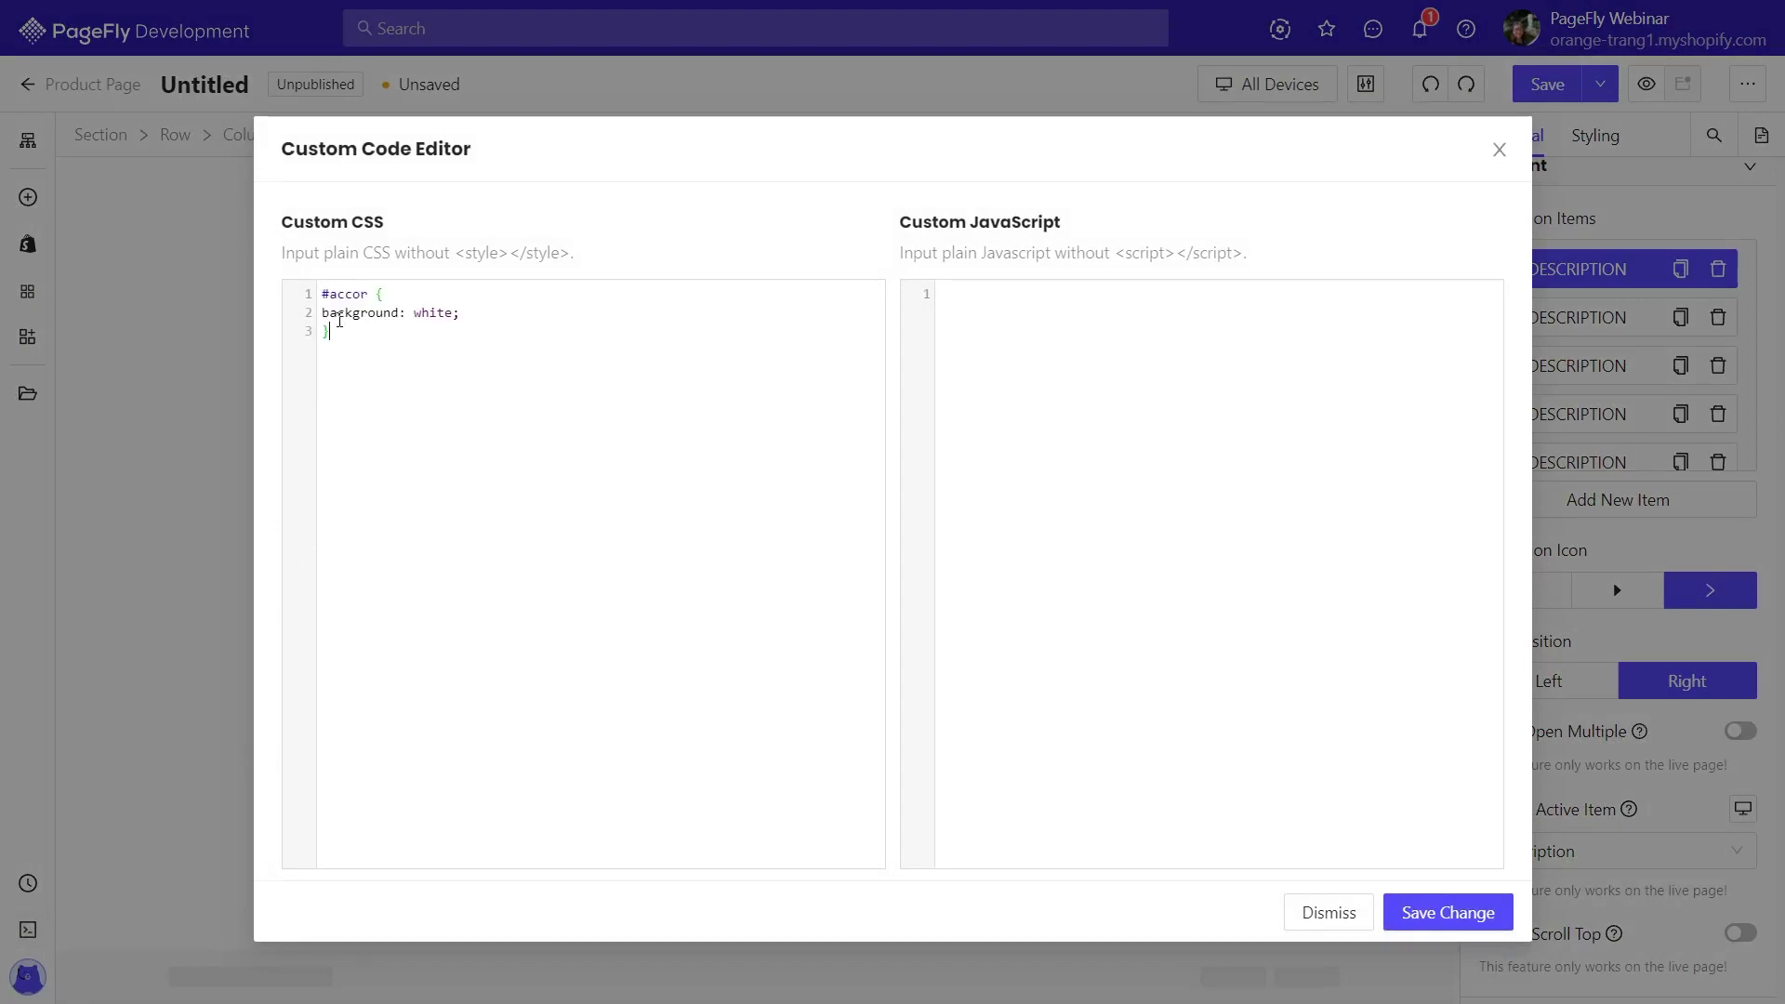
pyautogui.click(1447, 911)
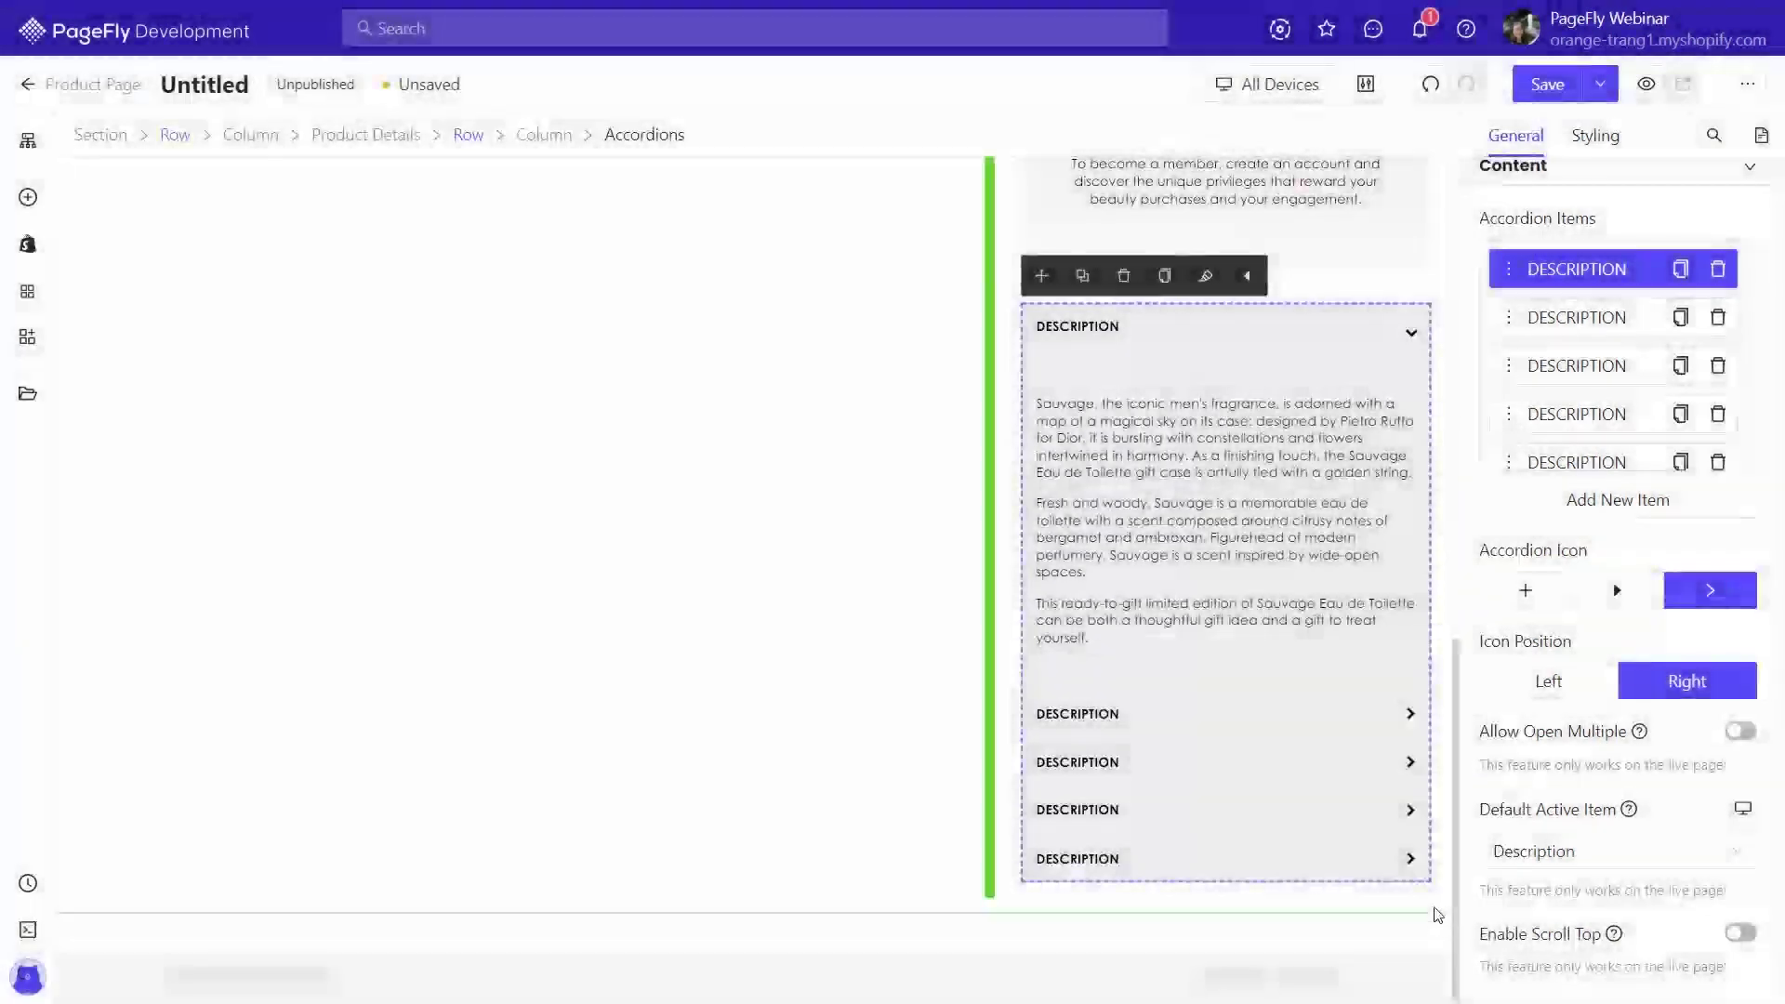
# Assign the ID accor to the headers and contents of the four lower DESCRIPTION accordion items
pyautogui.click(1112, 717)
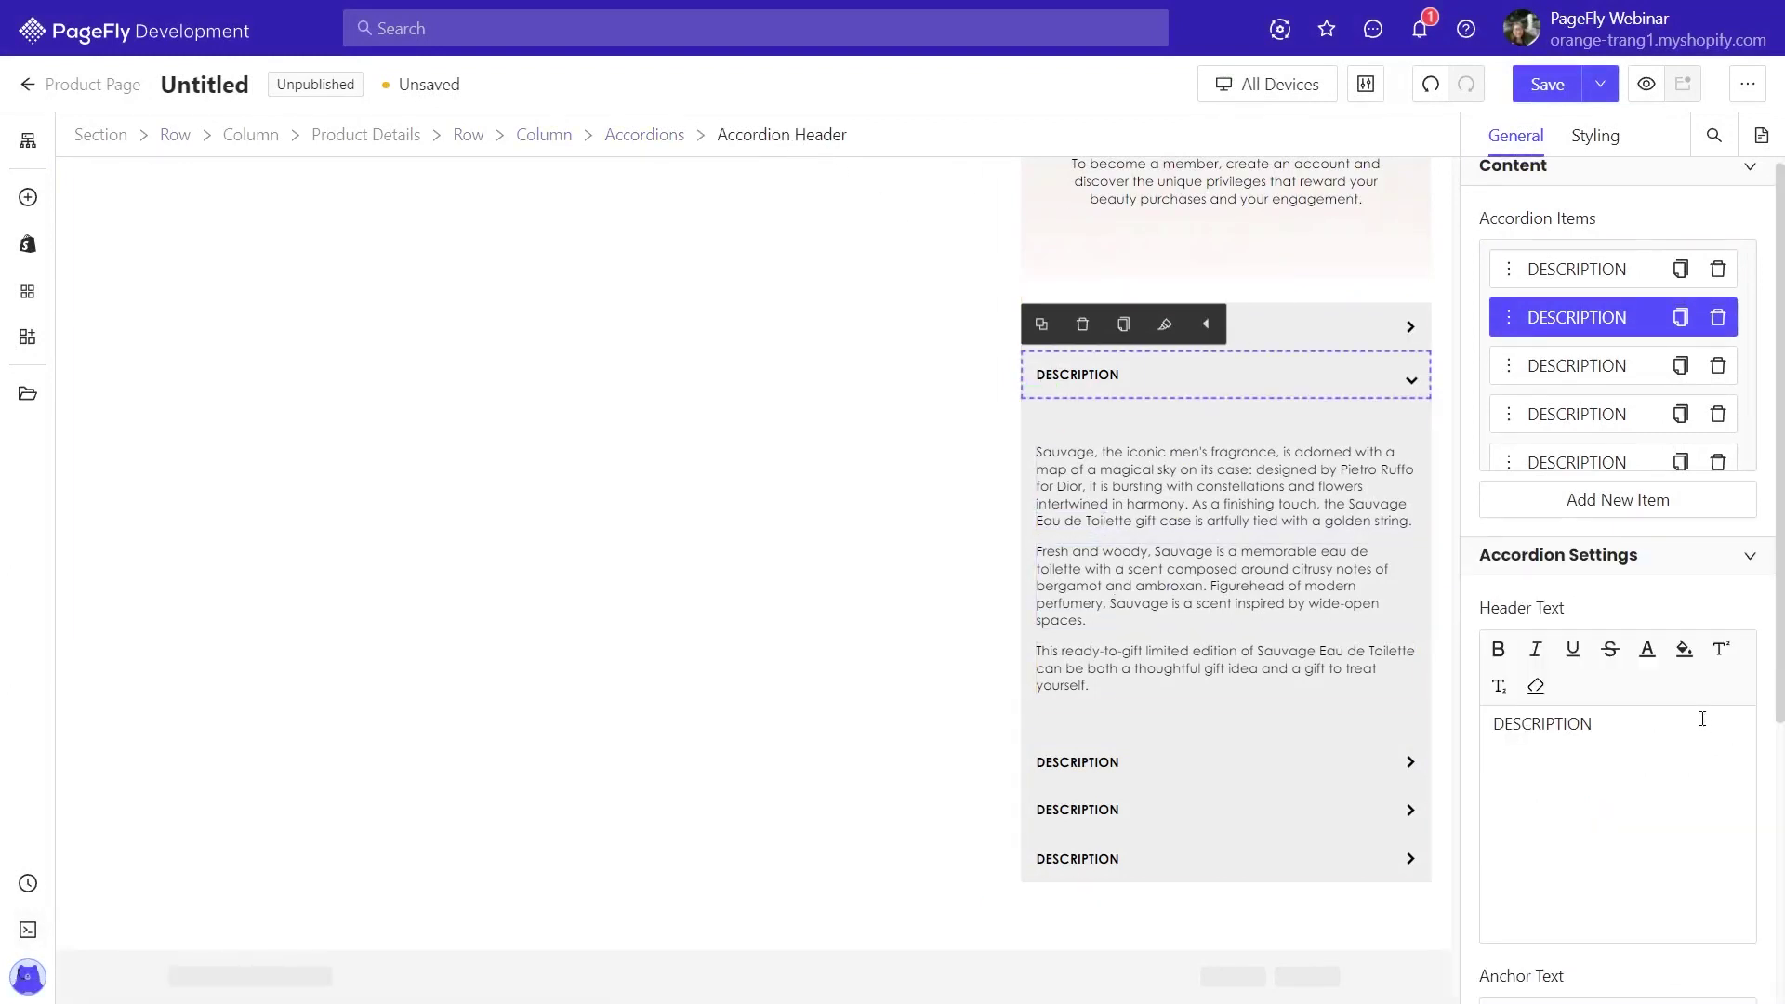
pyautogui.scroll(-5, 1692, 720)
pyautogui.click(1574, 813)
pyautogui.write('accor')
pyautogui.click(1126, 404)
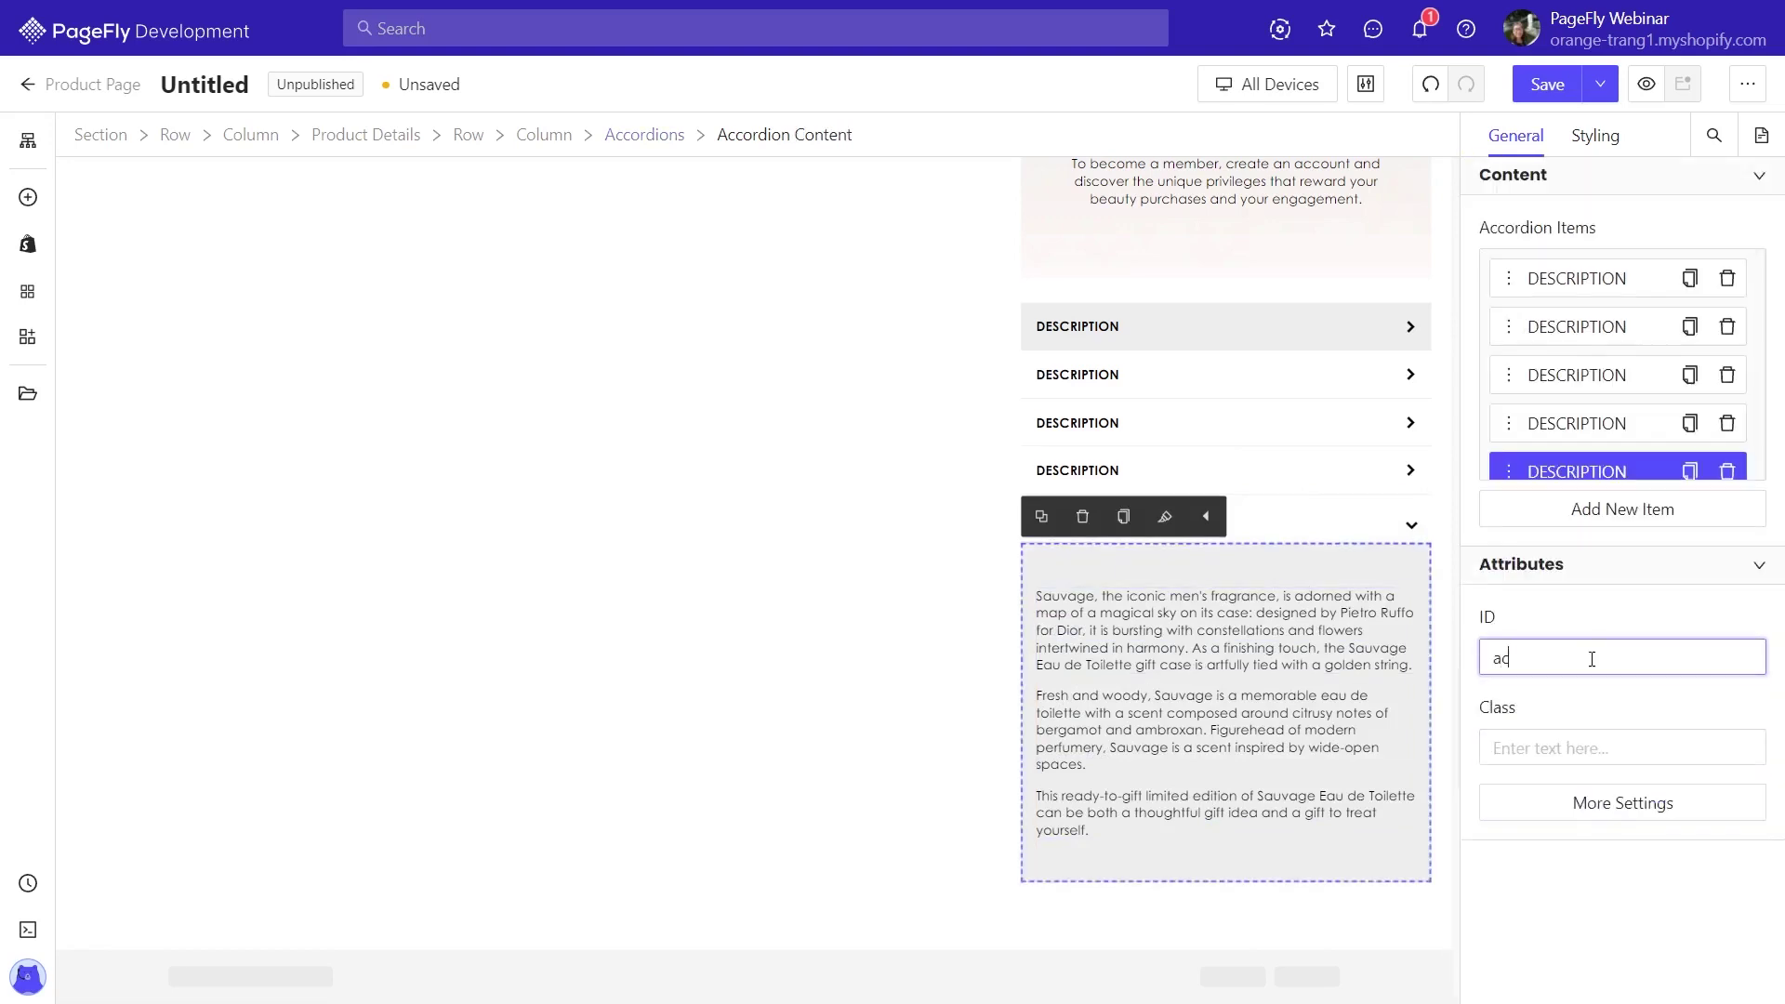
pyautogui.write('cor')
pyautogui.click(1274, 896)
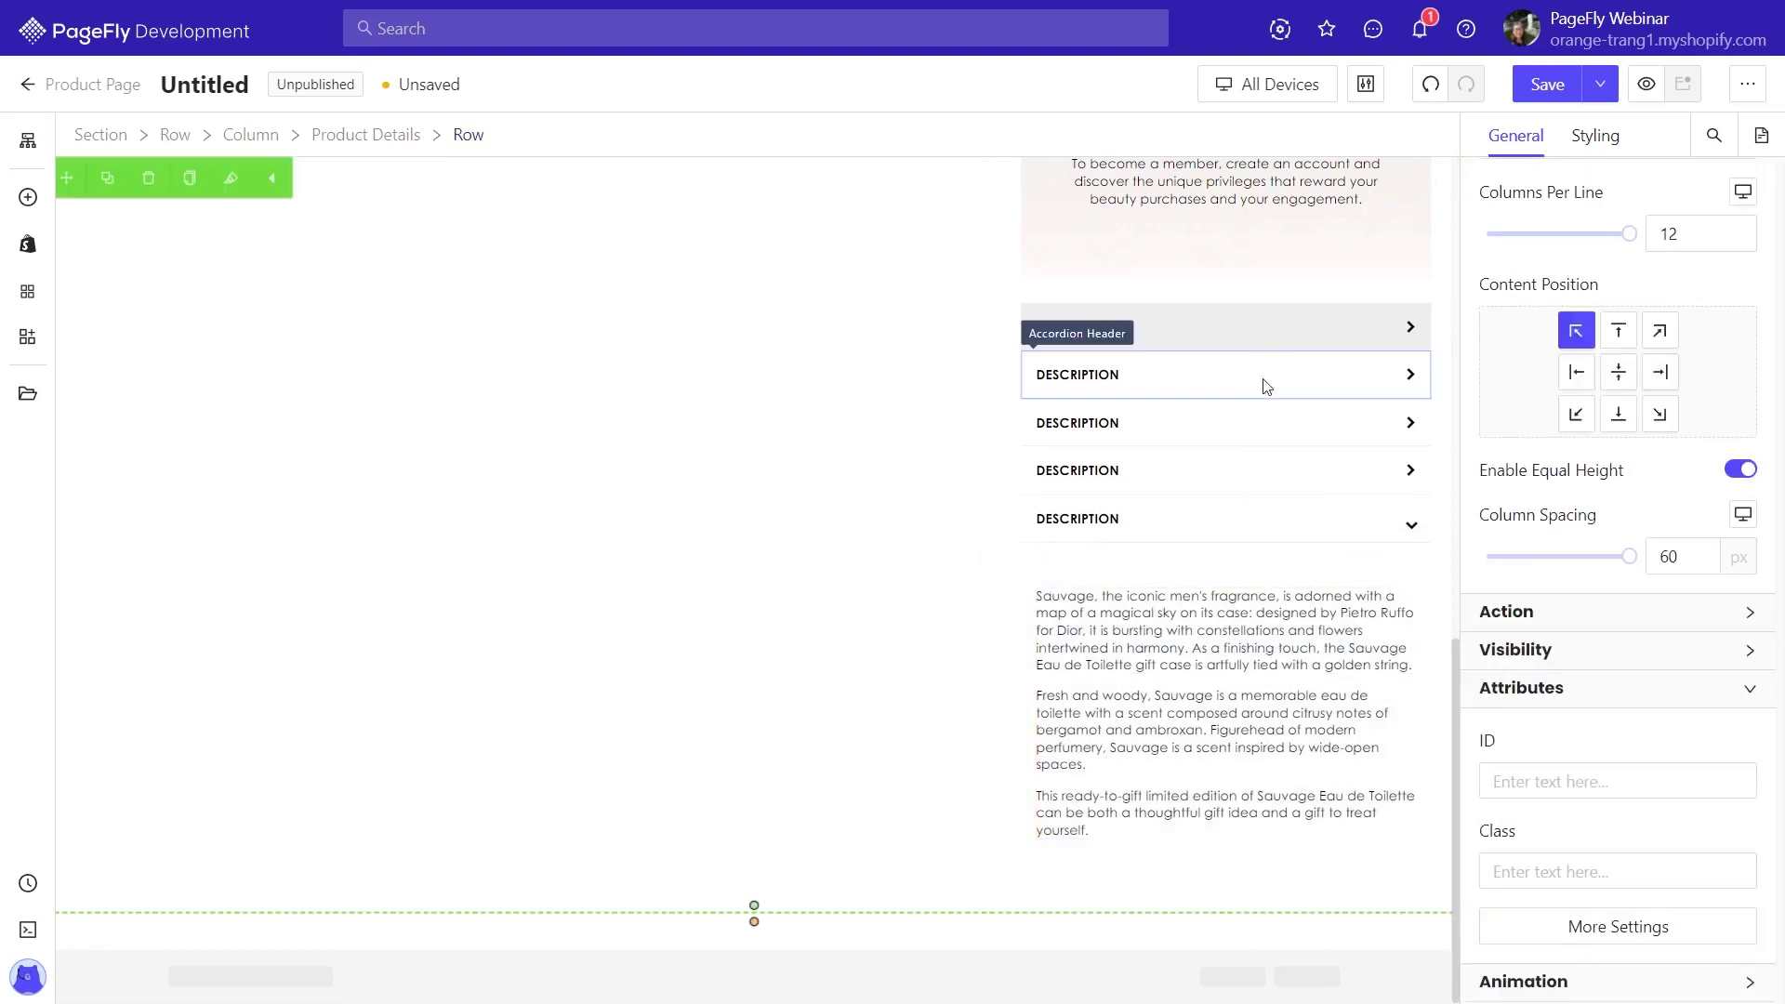
pyautogui.click(1276, 525)
pyautogui.click(1275, 622)
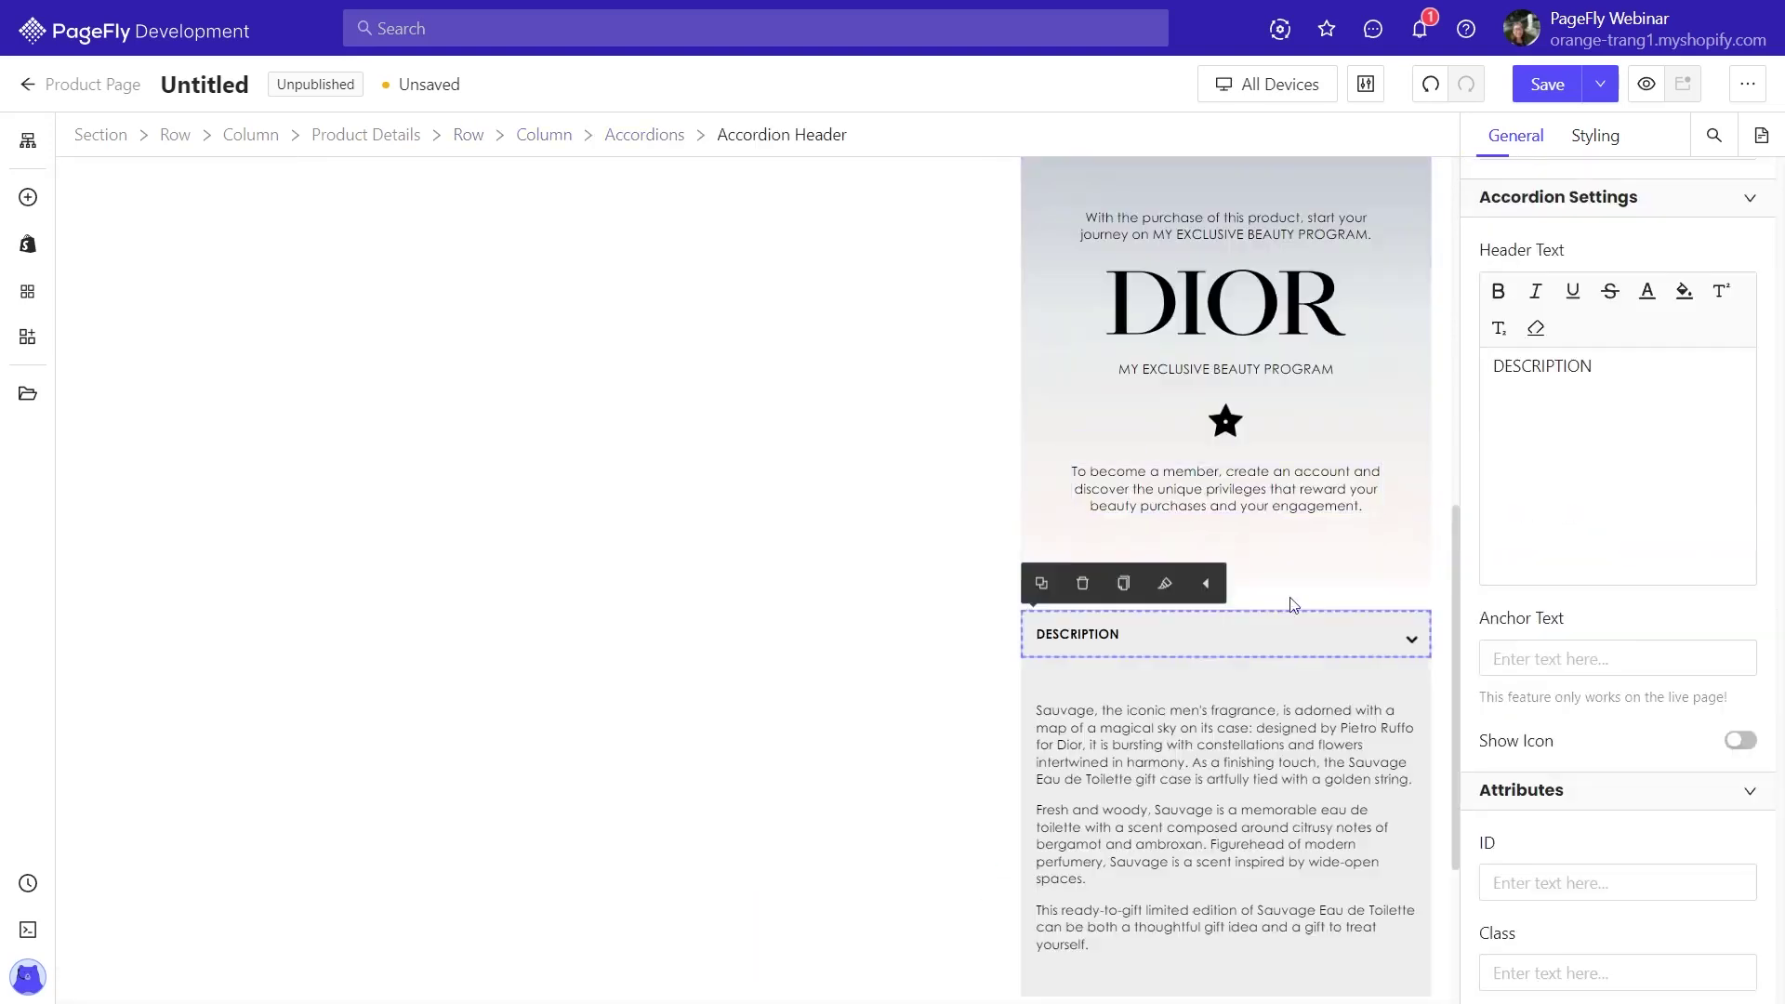
# Review the page preview, from the product media and service list down to the description accordion
pyautogui.scroll(-3, 1344, 595)
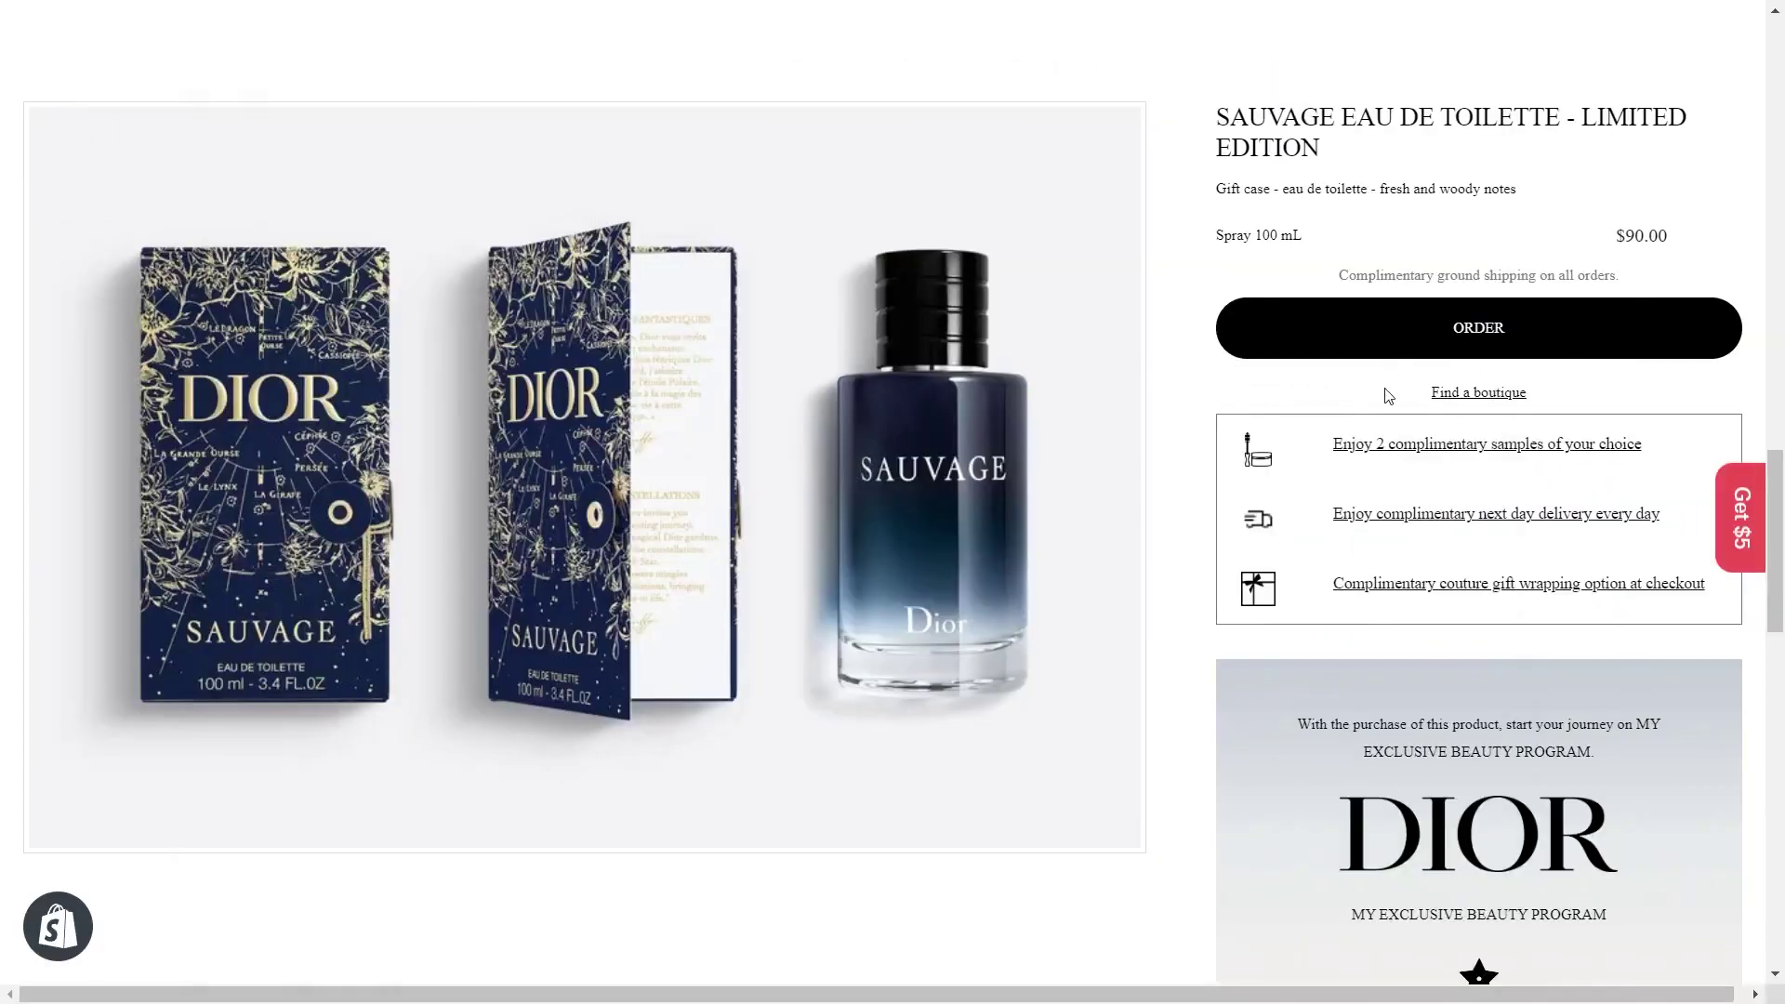
pyautogui.scroll(-6, 1385, 394)
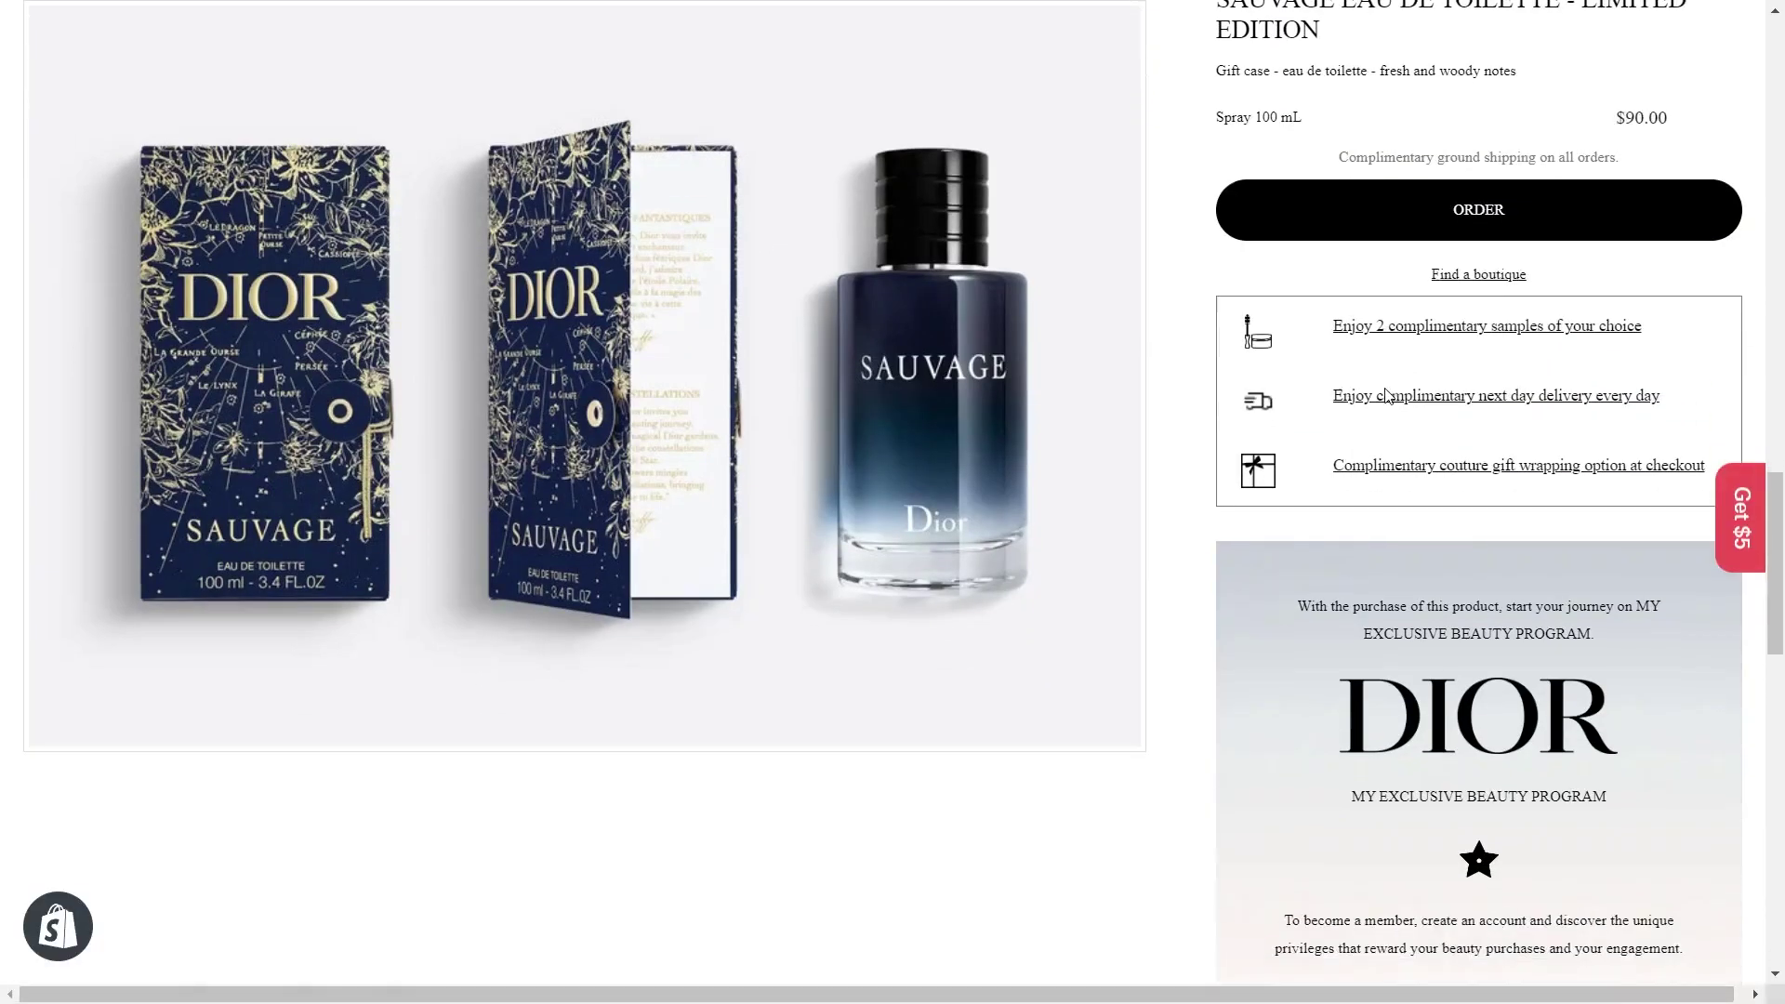
pyautogui.scroll(-4, 1385, 396)
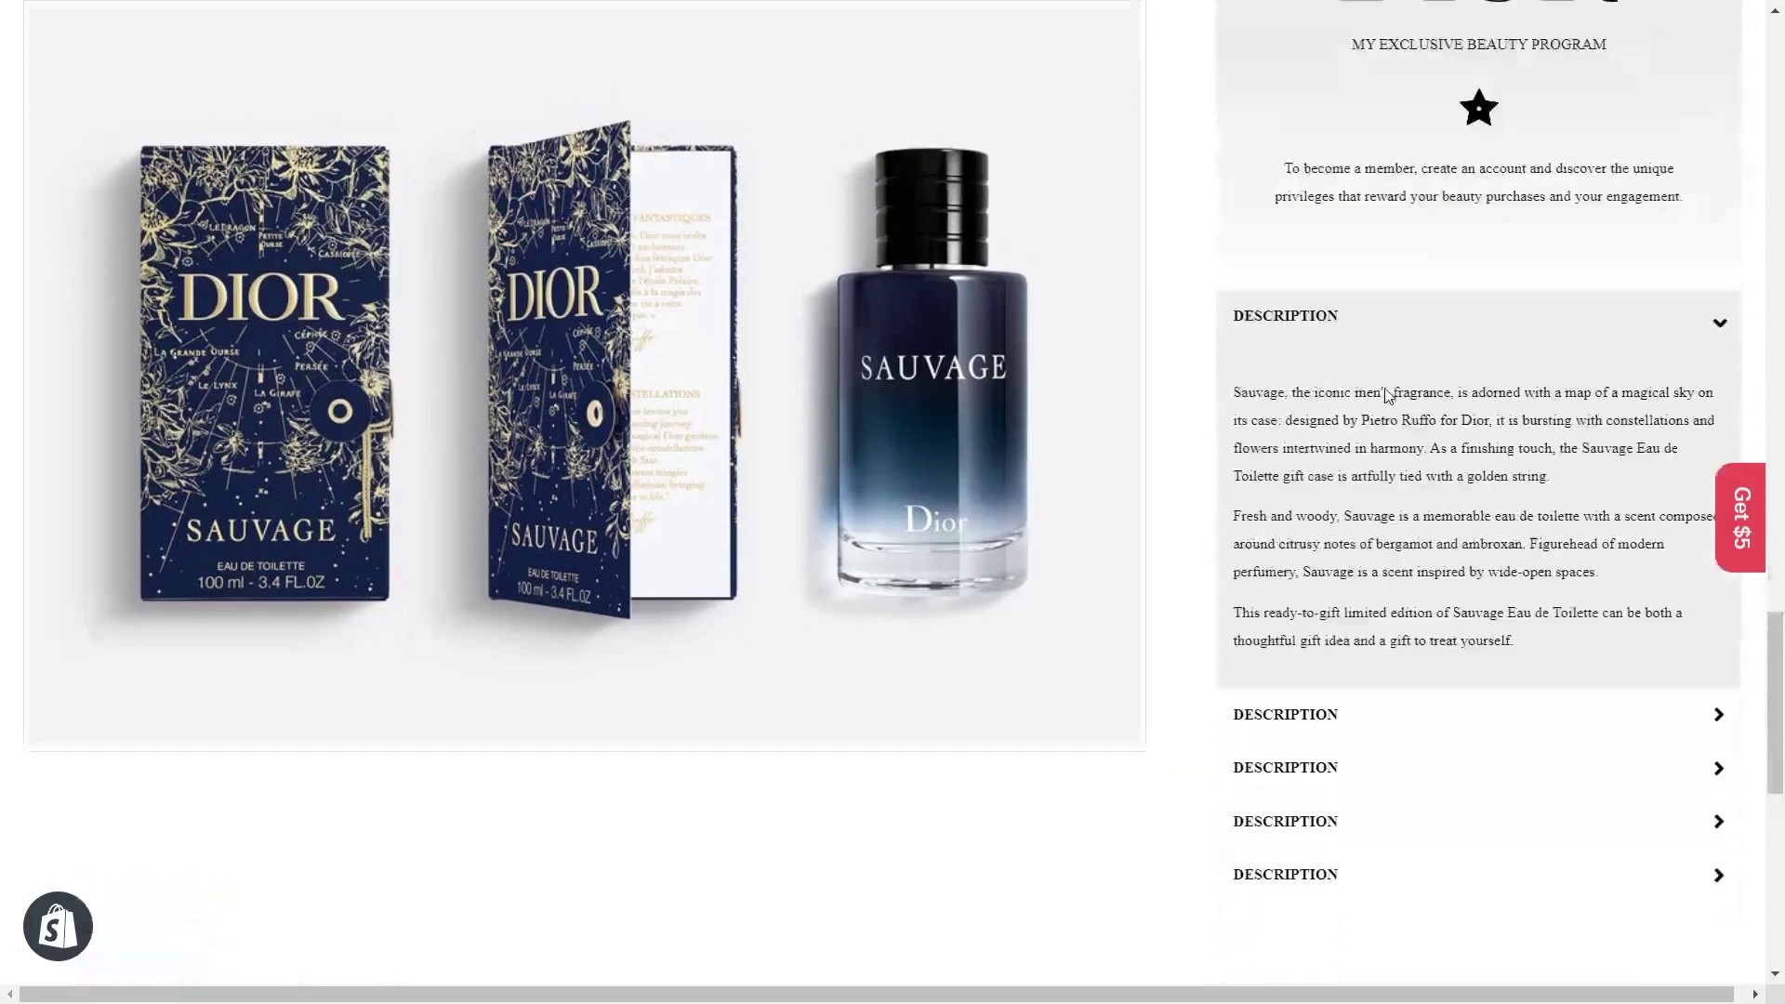
pyautogui.scroll(8, 1383, 401)
pyautogui.scroll(3, 1386, 404)
pyautogui.scroll(-4, 1400, 403)
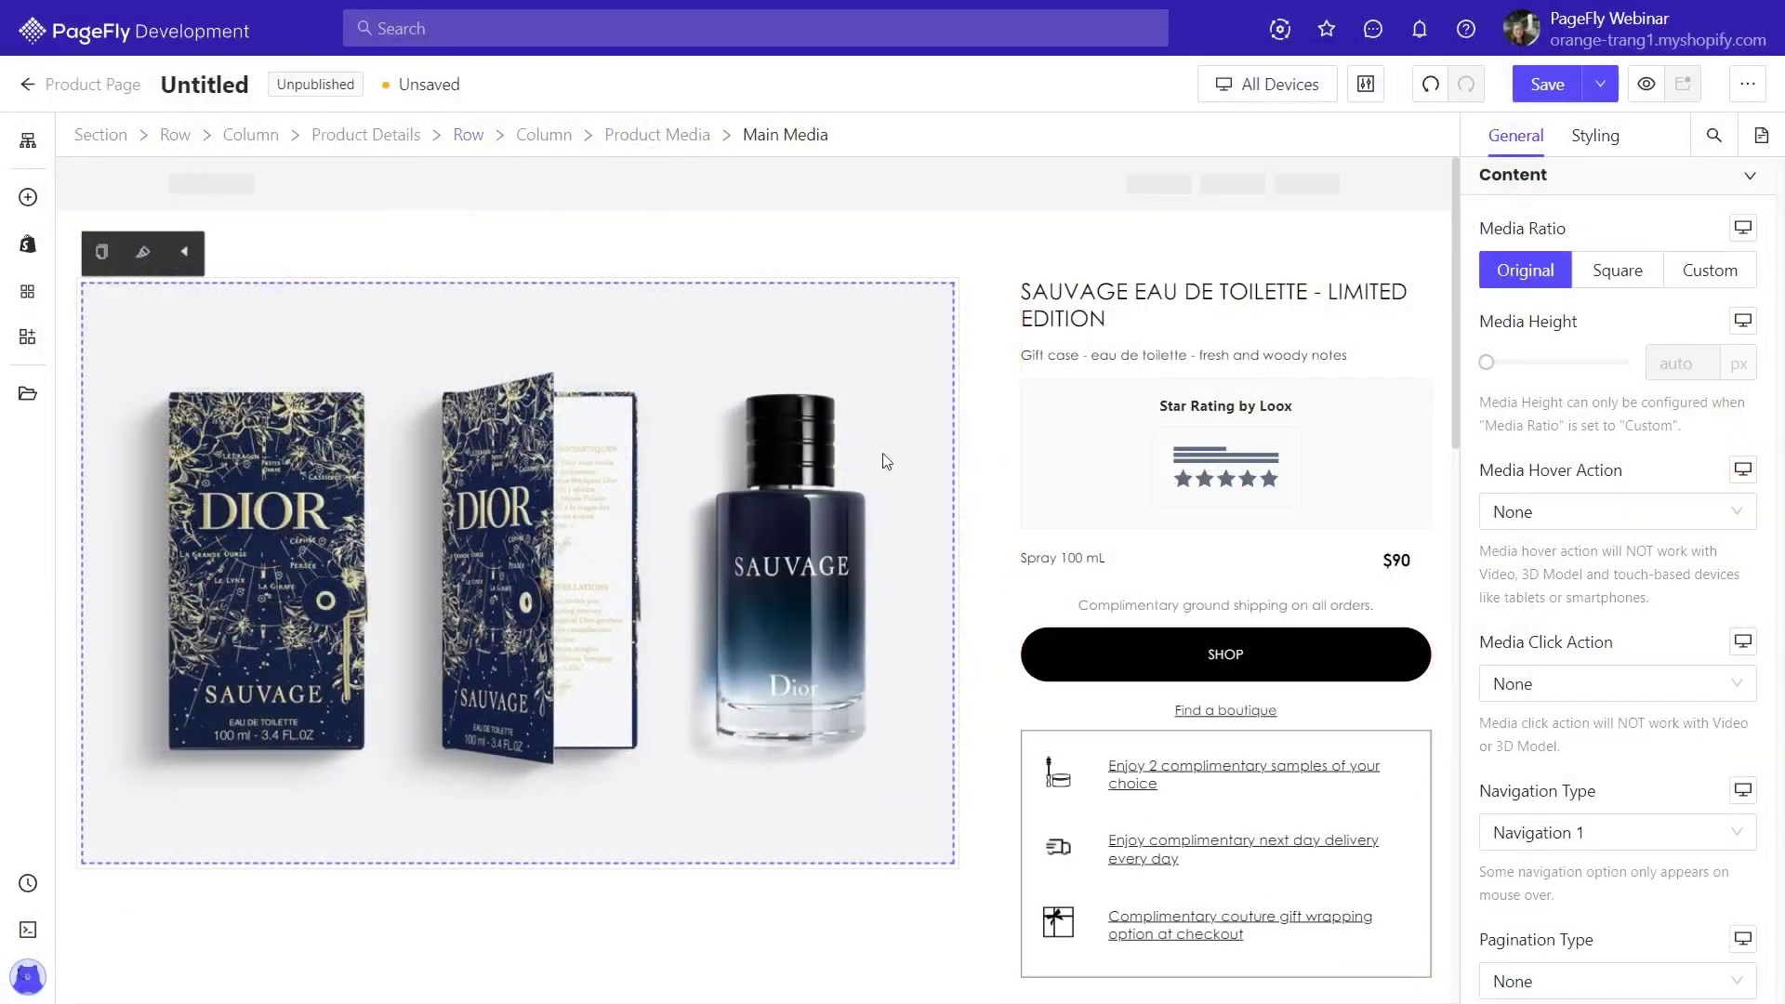
# Make the Product Media sticky with the CSS code position: sticky; top: 0px; left: 0px; and check it against the page content
pyautogui.click(657, 136)
pyautogui.click(1590, 136)
pyautogui.scroll(-7, 1611, 387)
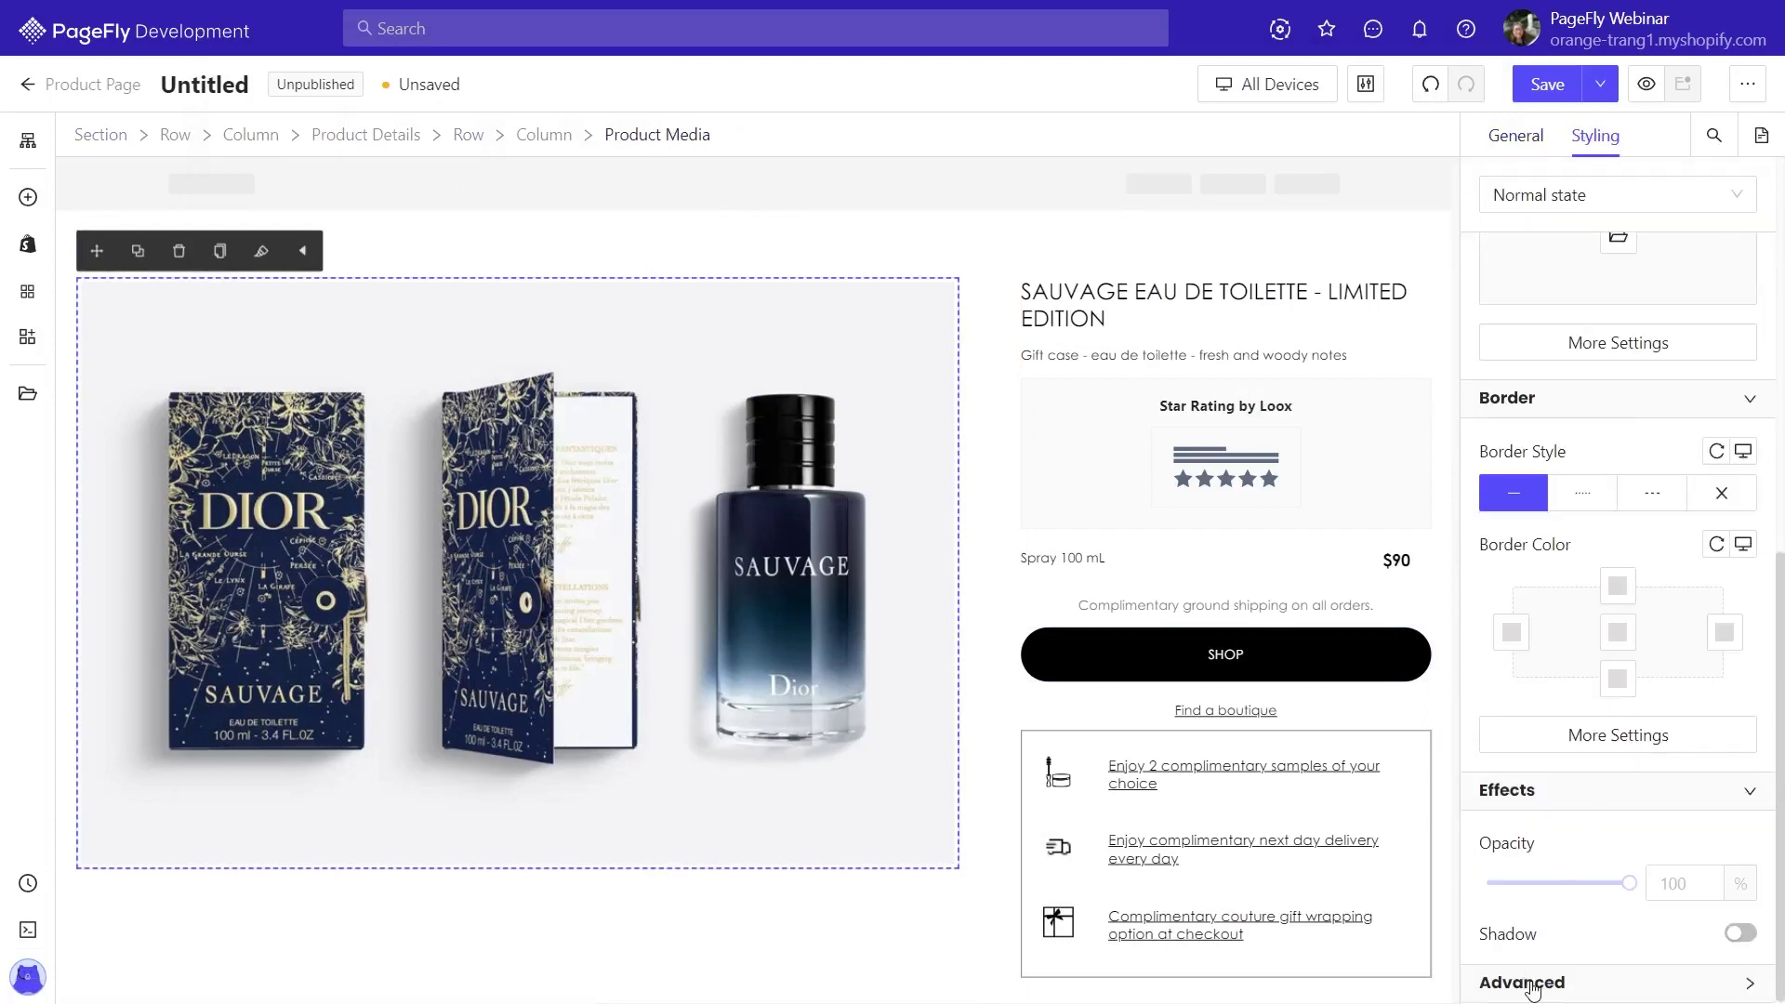
pyautogui.click(1532, 986)
pyautogui.scroll(-5, 1562, 885)
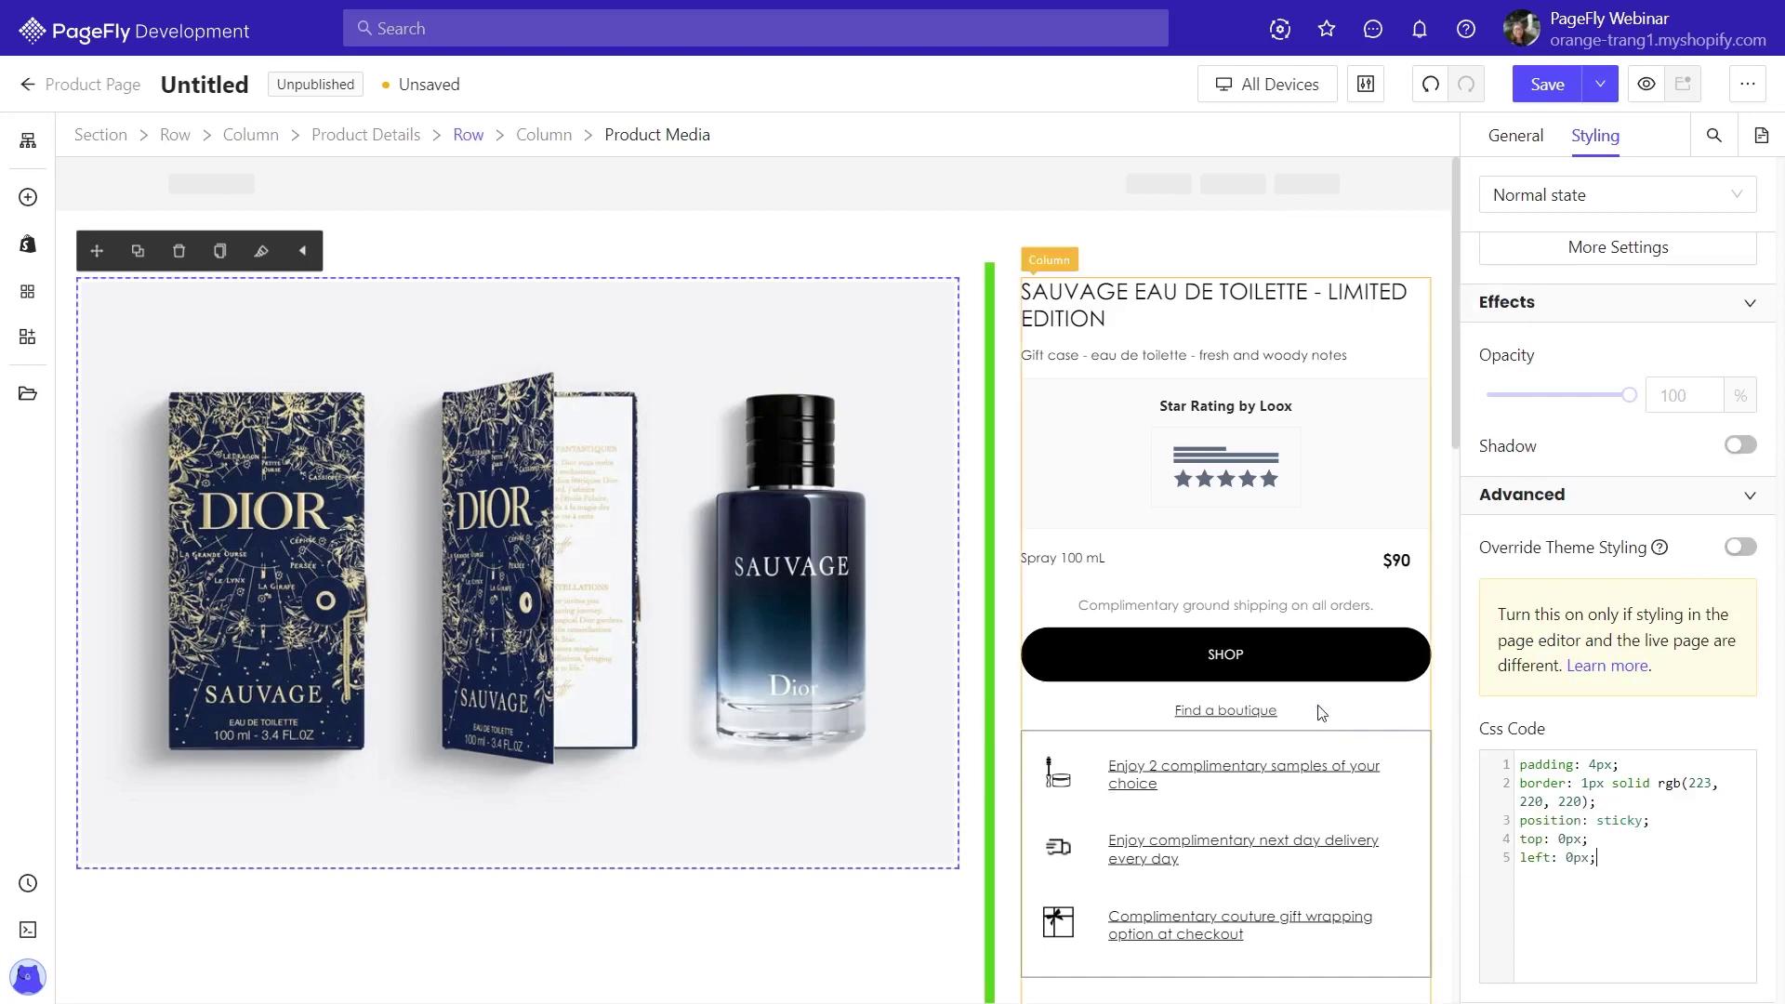
pyautogui.scroll(-5, 1209, 604)
pyautogui.scroll(-6, 1312, 685)
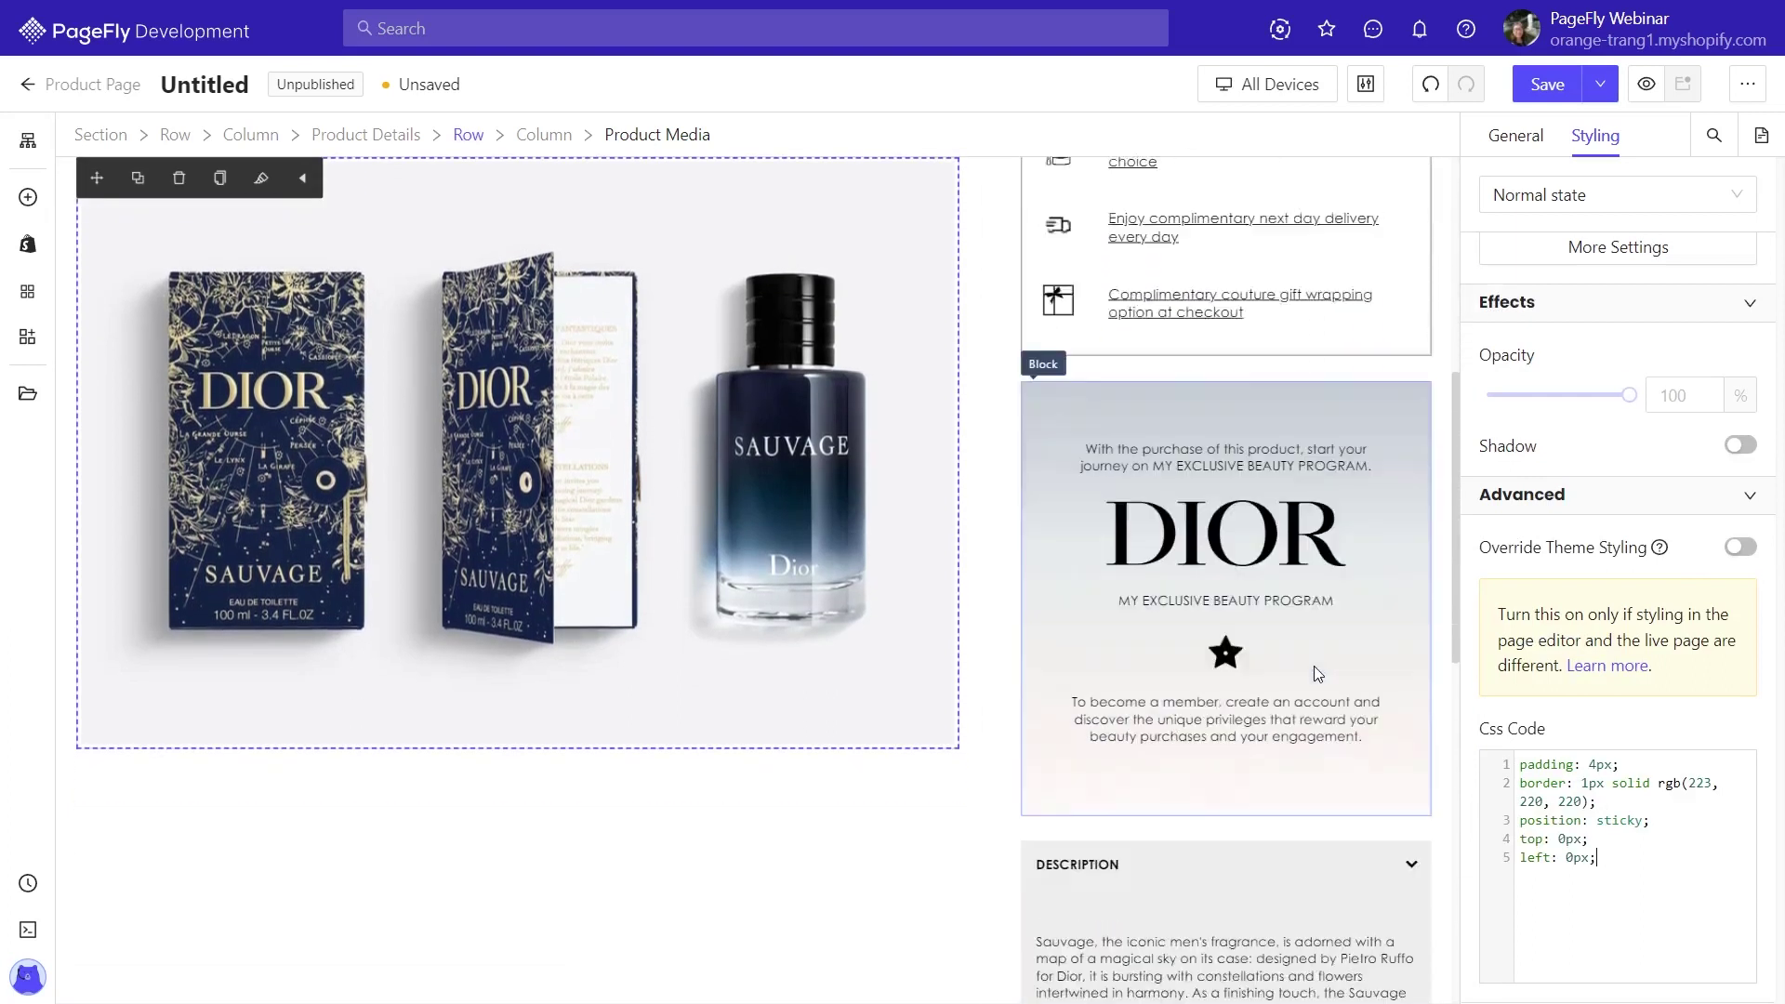
pyautogui.scroll(11, 1316, 655)
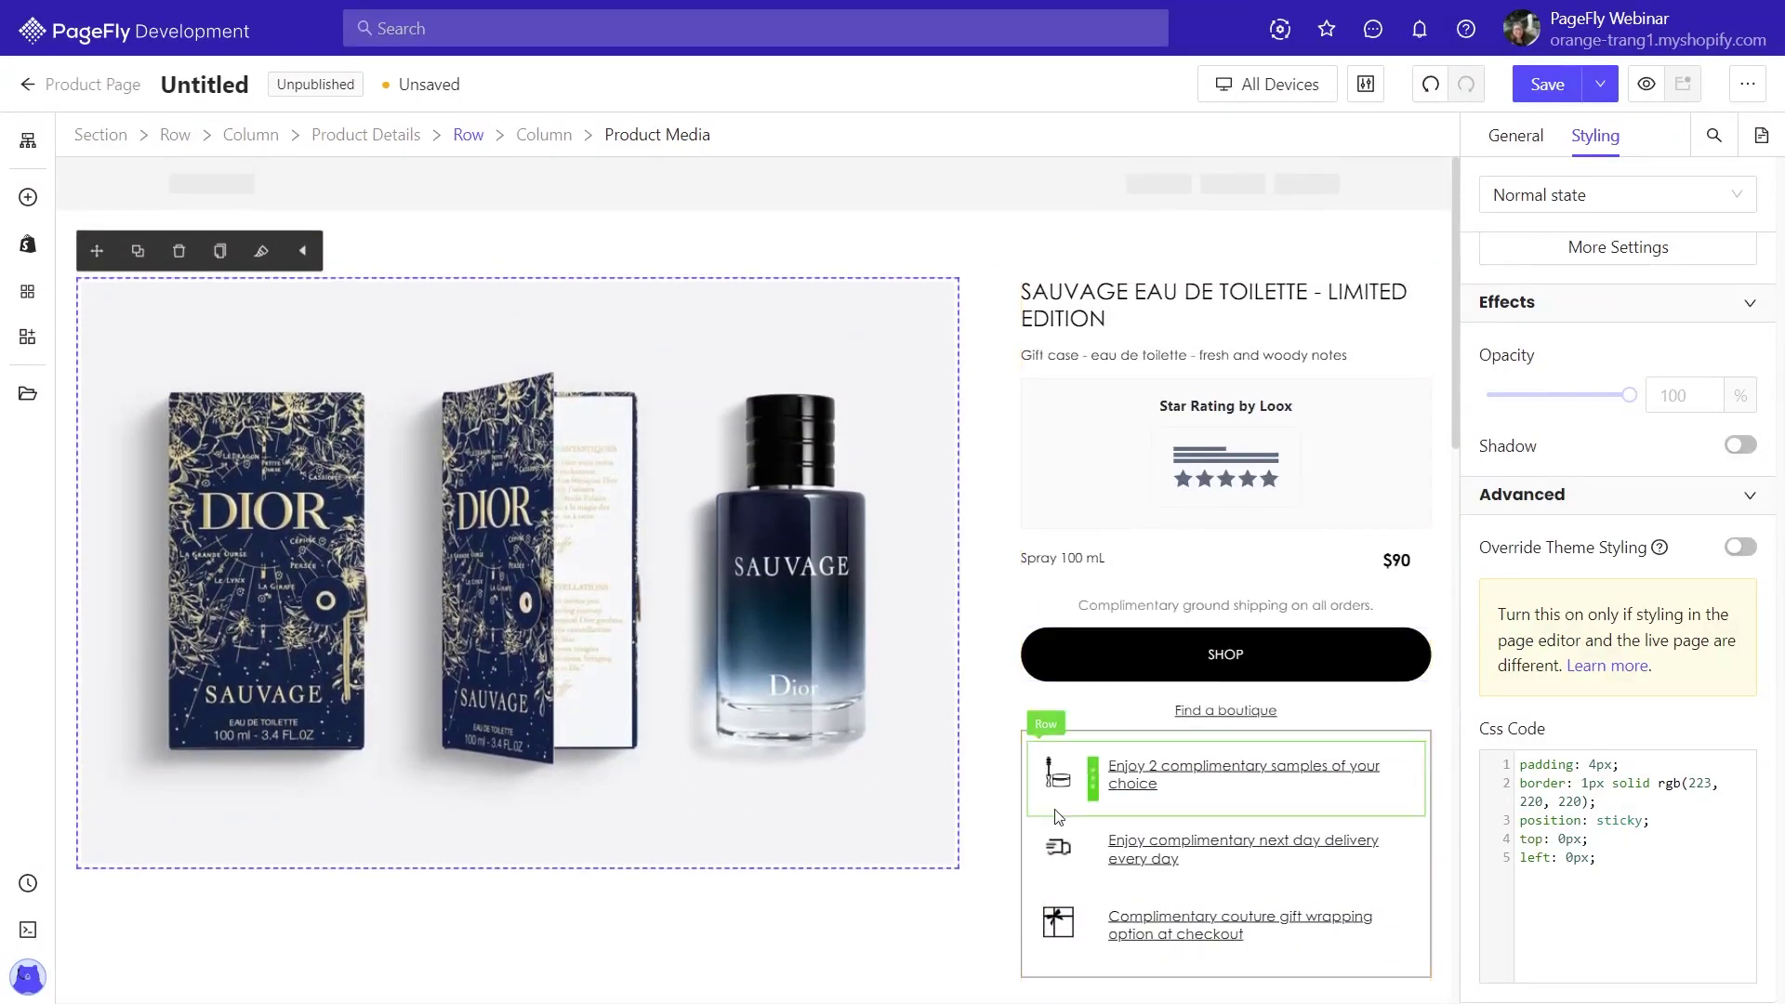
# Save and publish the product page, confirming the replacement of the assigned product pages
pyautogui.click(904, 912)
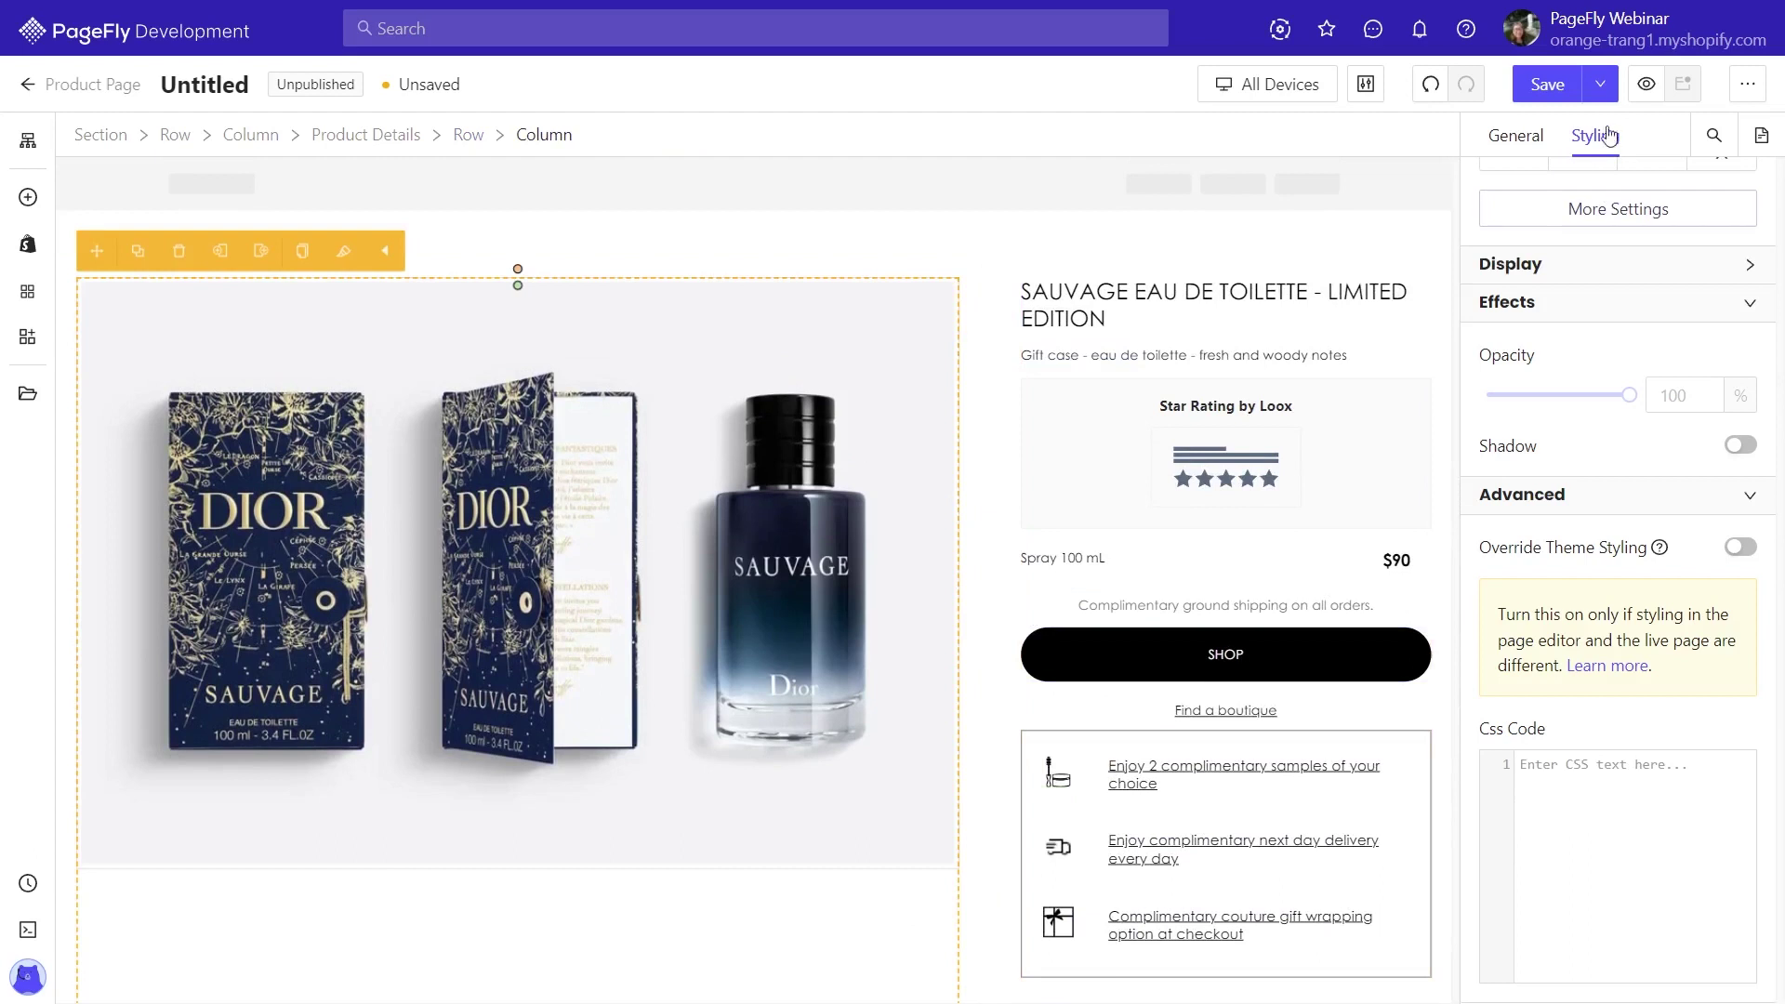
pyautogui.click(1615, 97)
pyautogui.click(1578, 133)
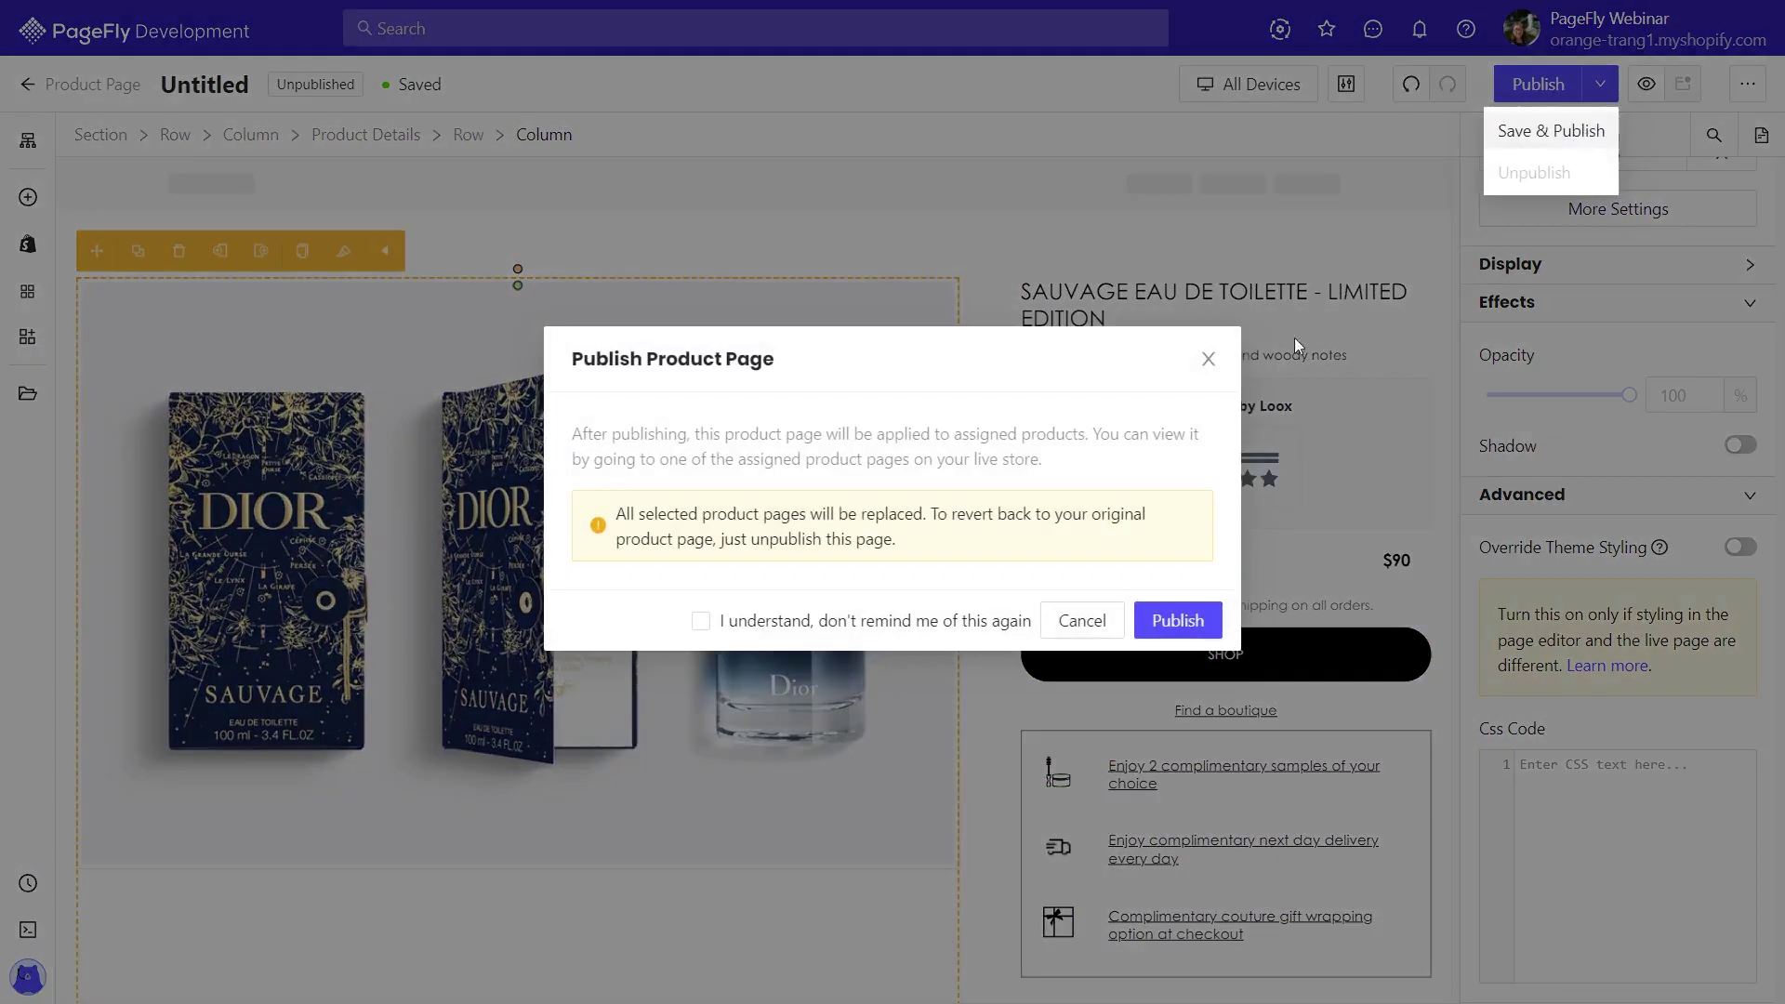
pyautogui.click(1178, 621)
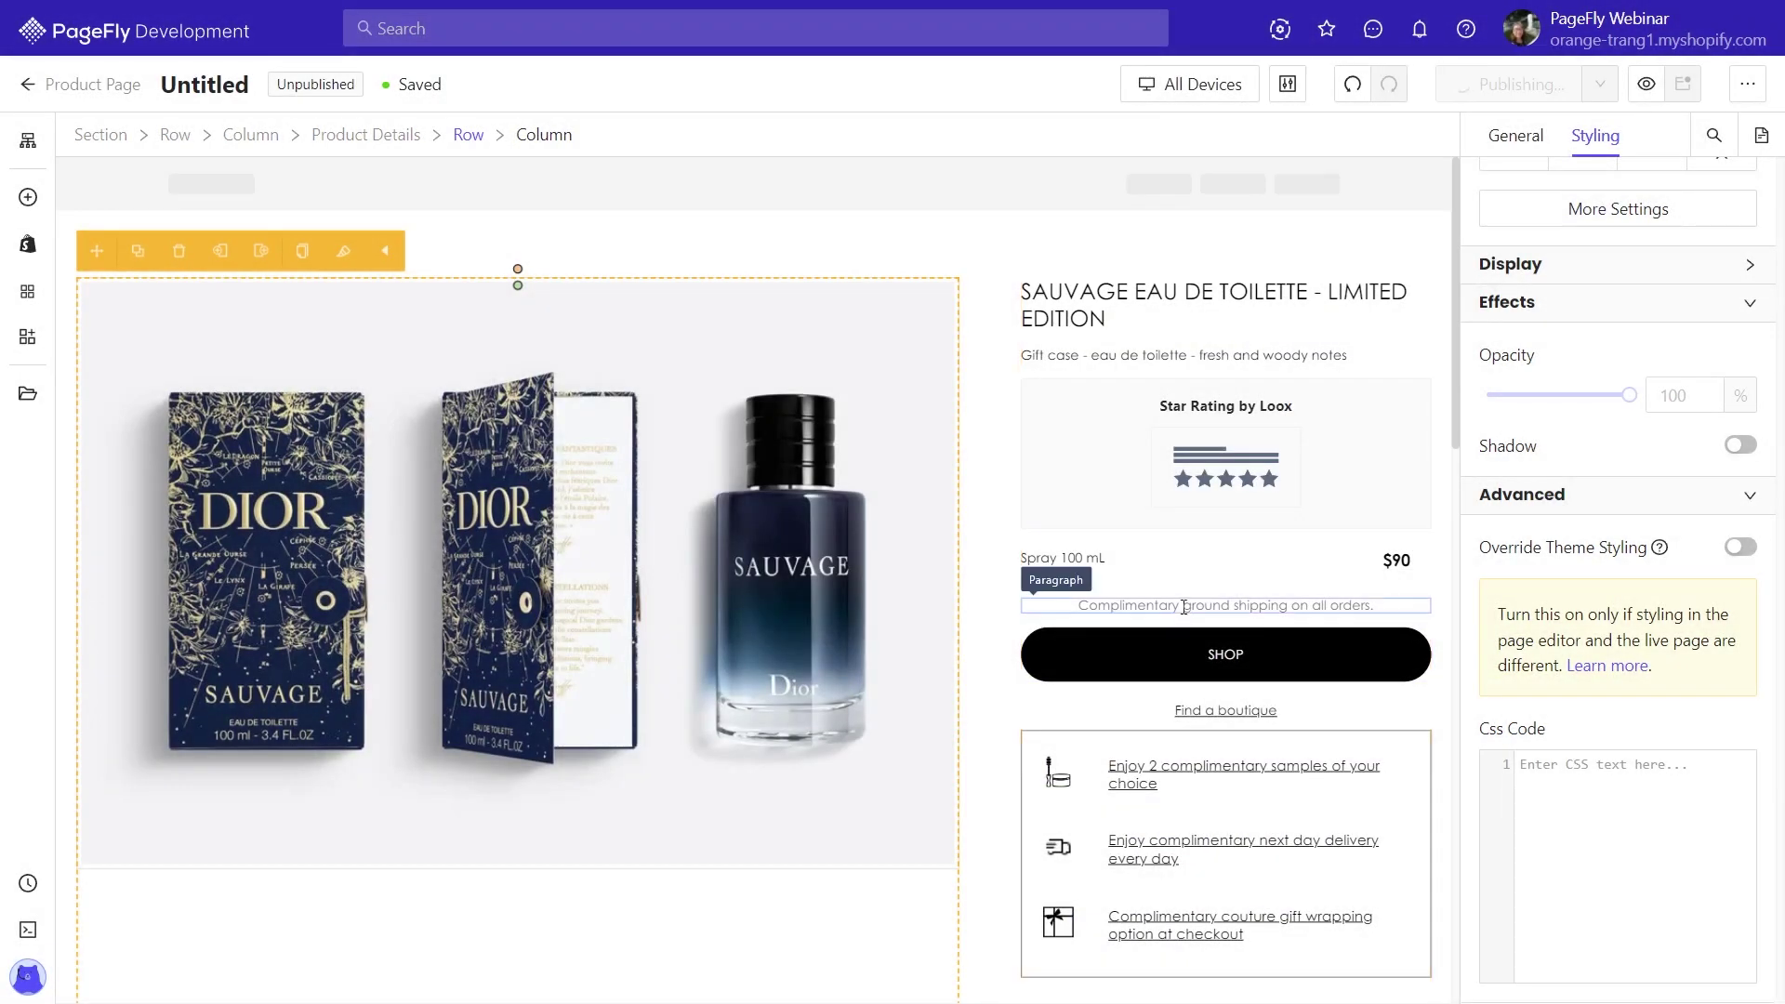
# View the product page with its sticky media and accordion, and compare it with the original Dior page
pyautogui.click(1679, 93)
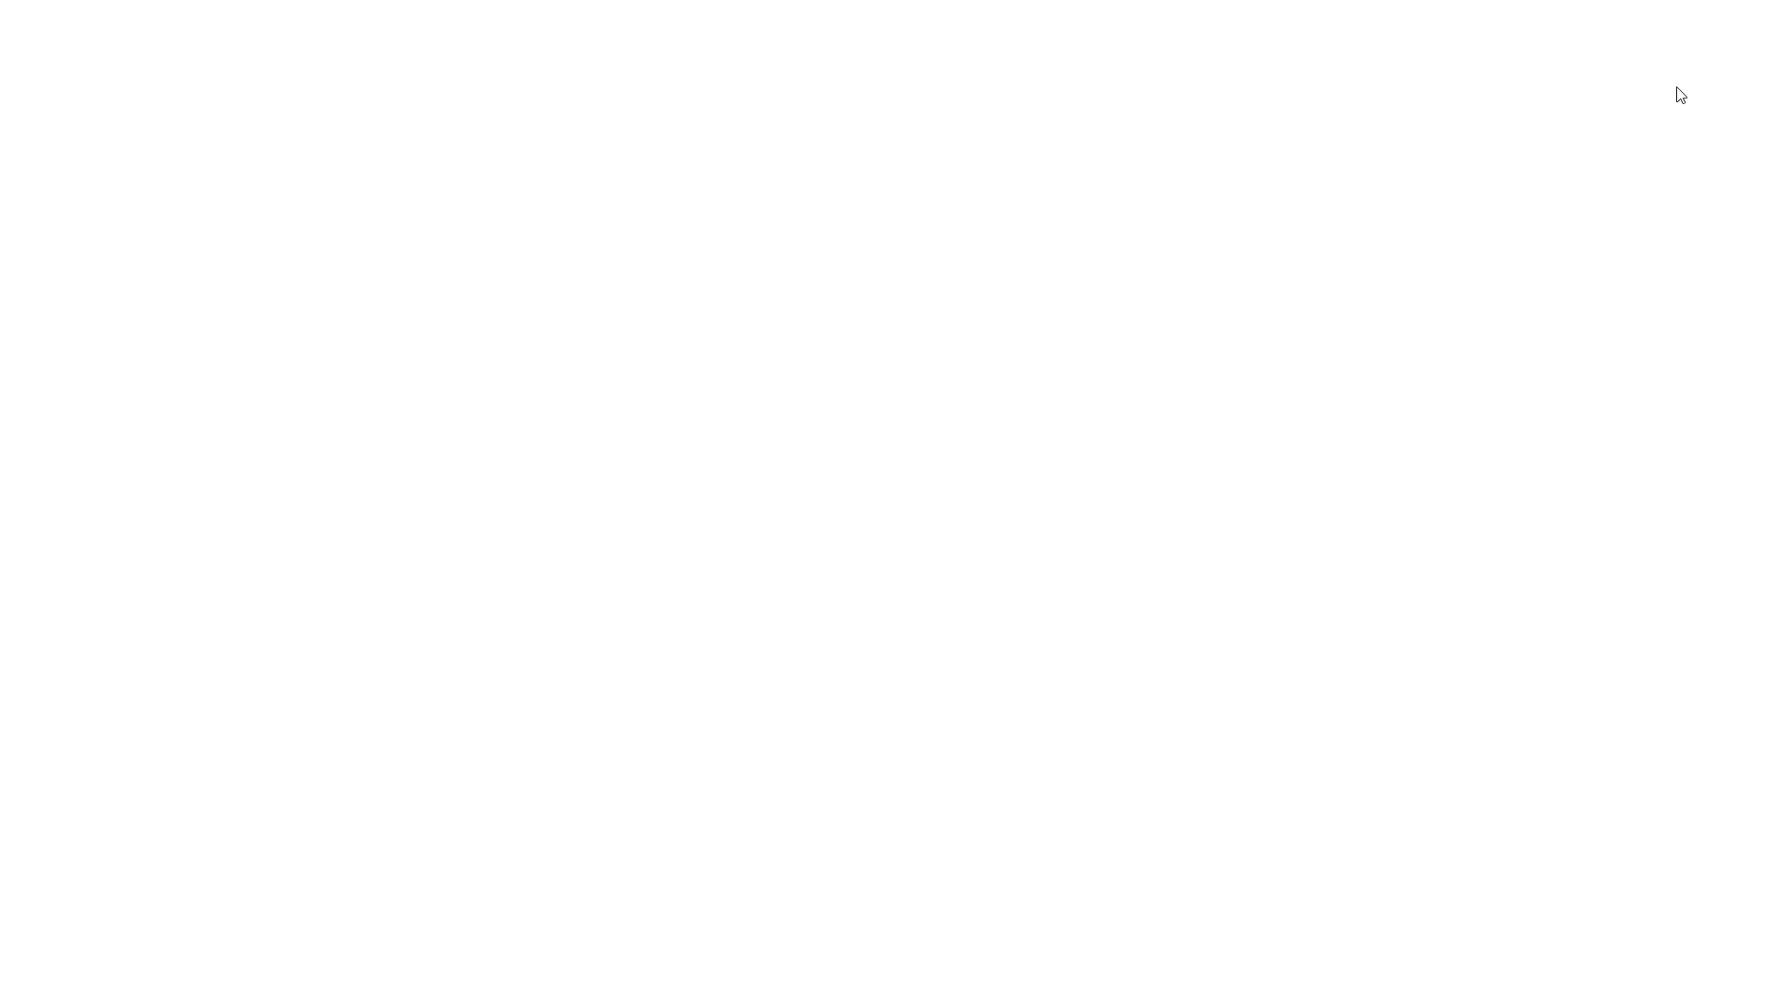
pyautogui.scroll(-6, 1147, 613)
pyautogui.scroll(-7, 1378, 595)
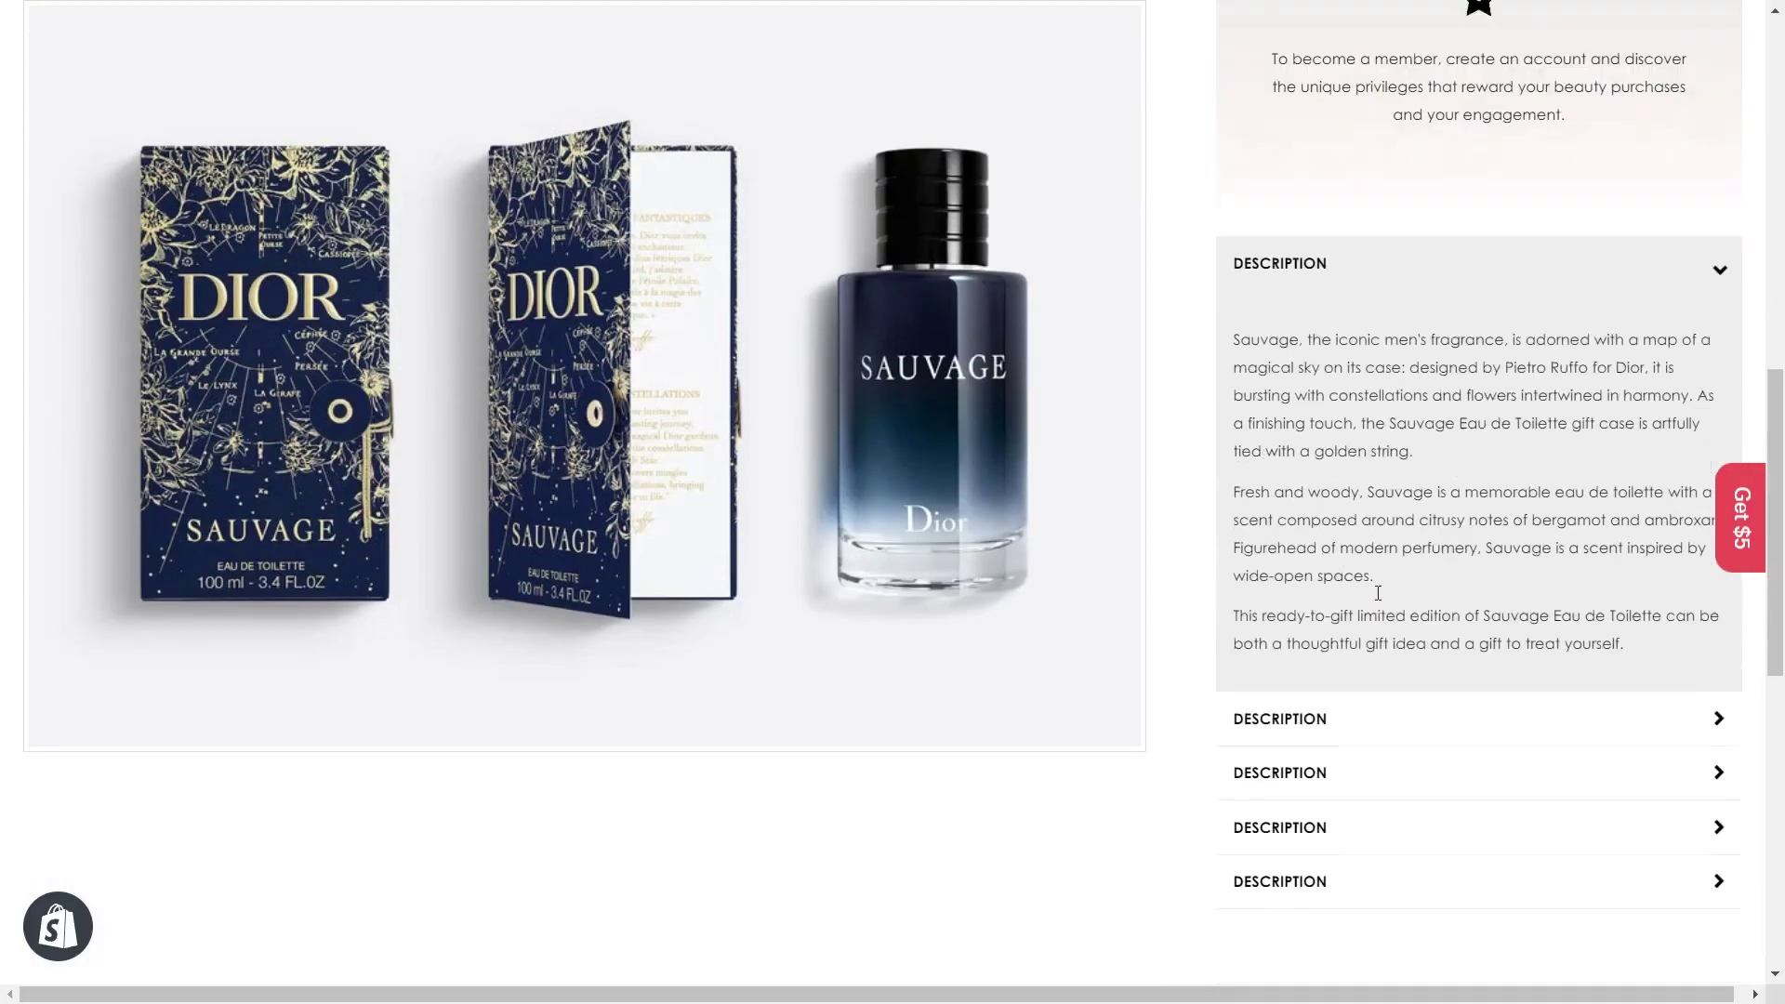
pyautogui.scroll(8, 1377, 596)
pyautogui.scroll(4, 1384, 596)
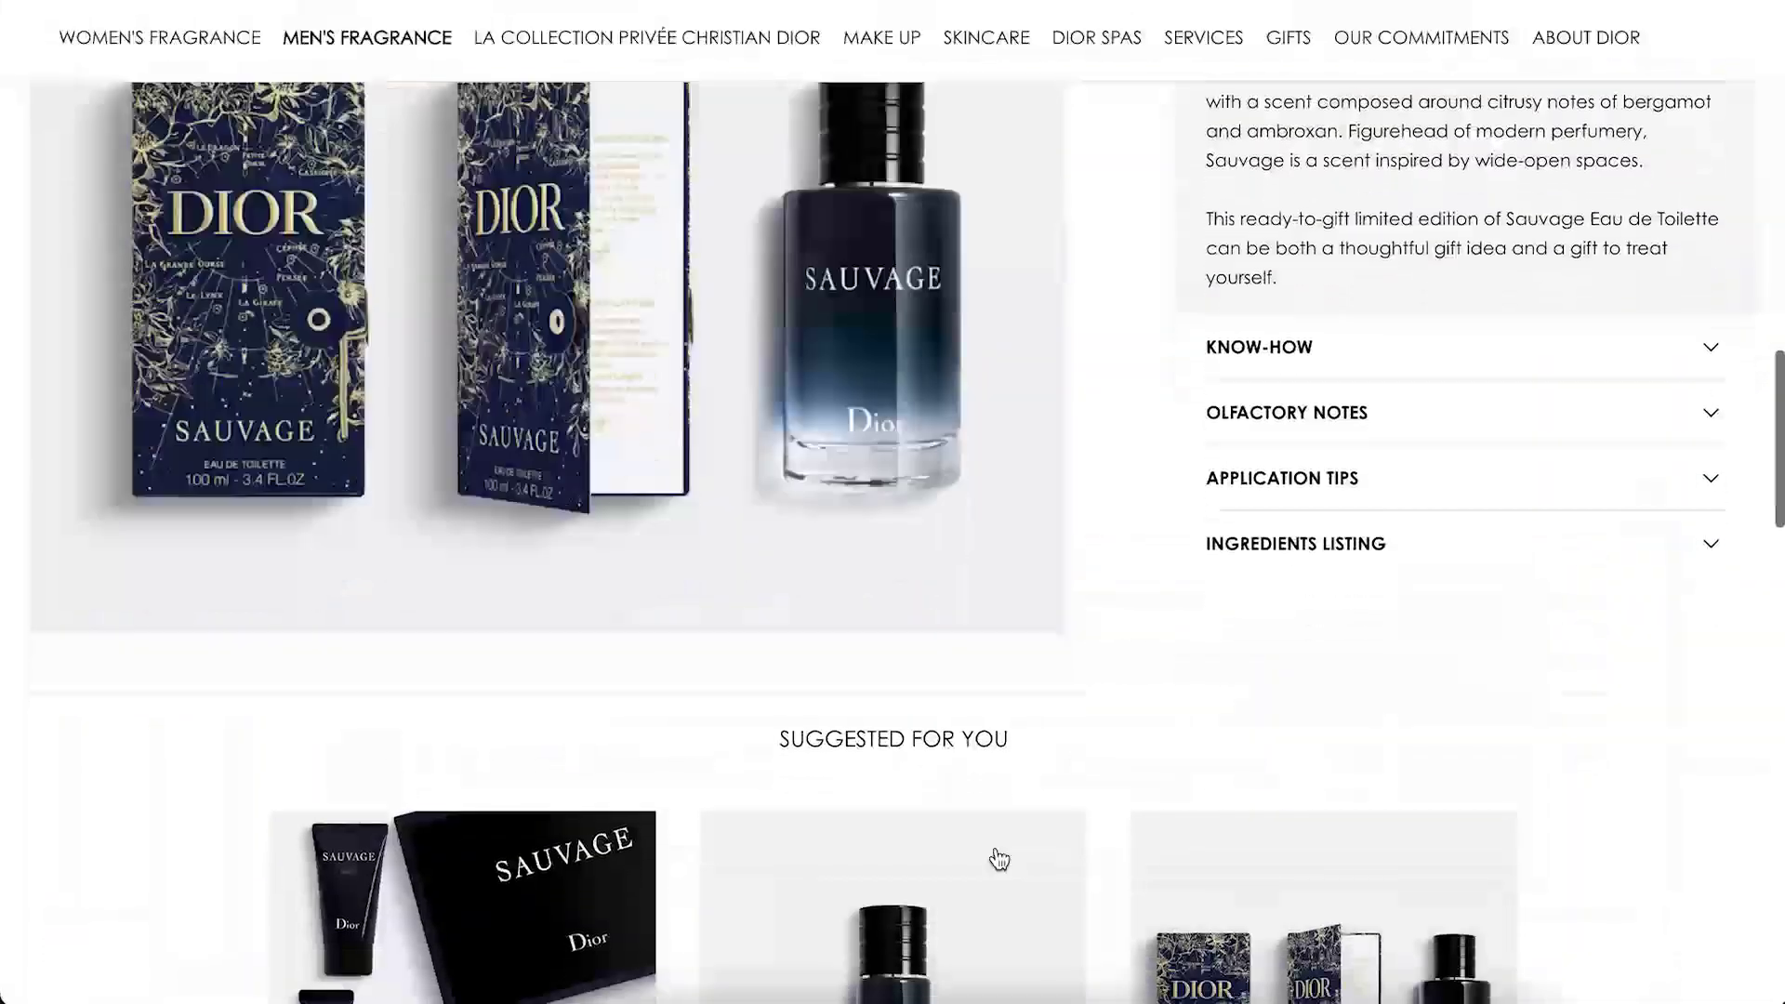
pyautogui.scroll(-3, 999, 859)
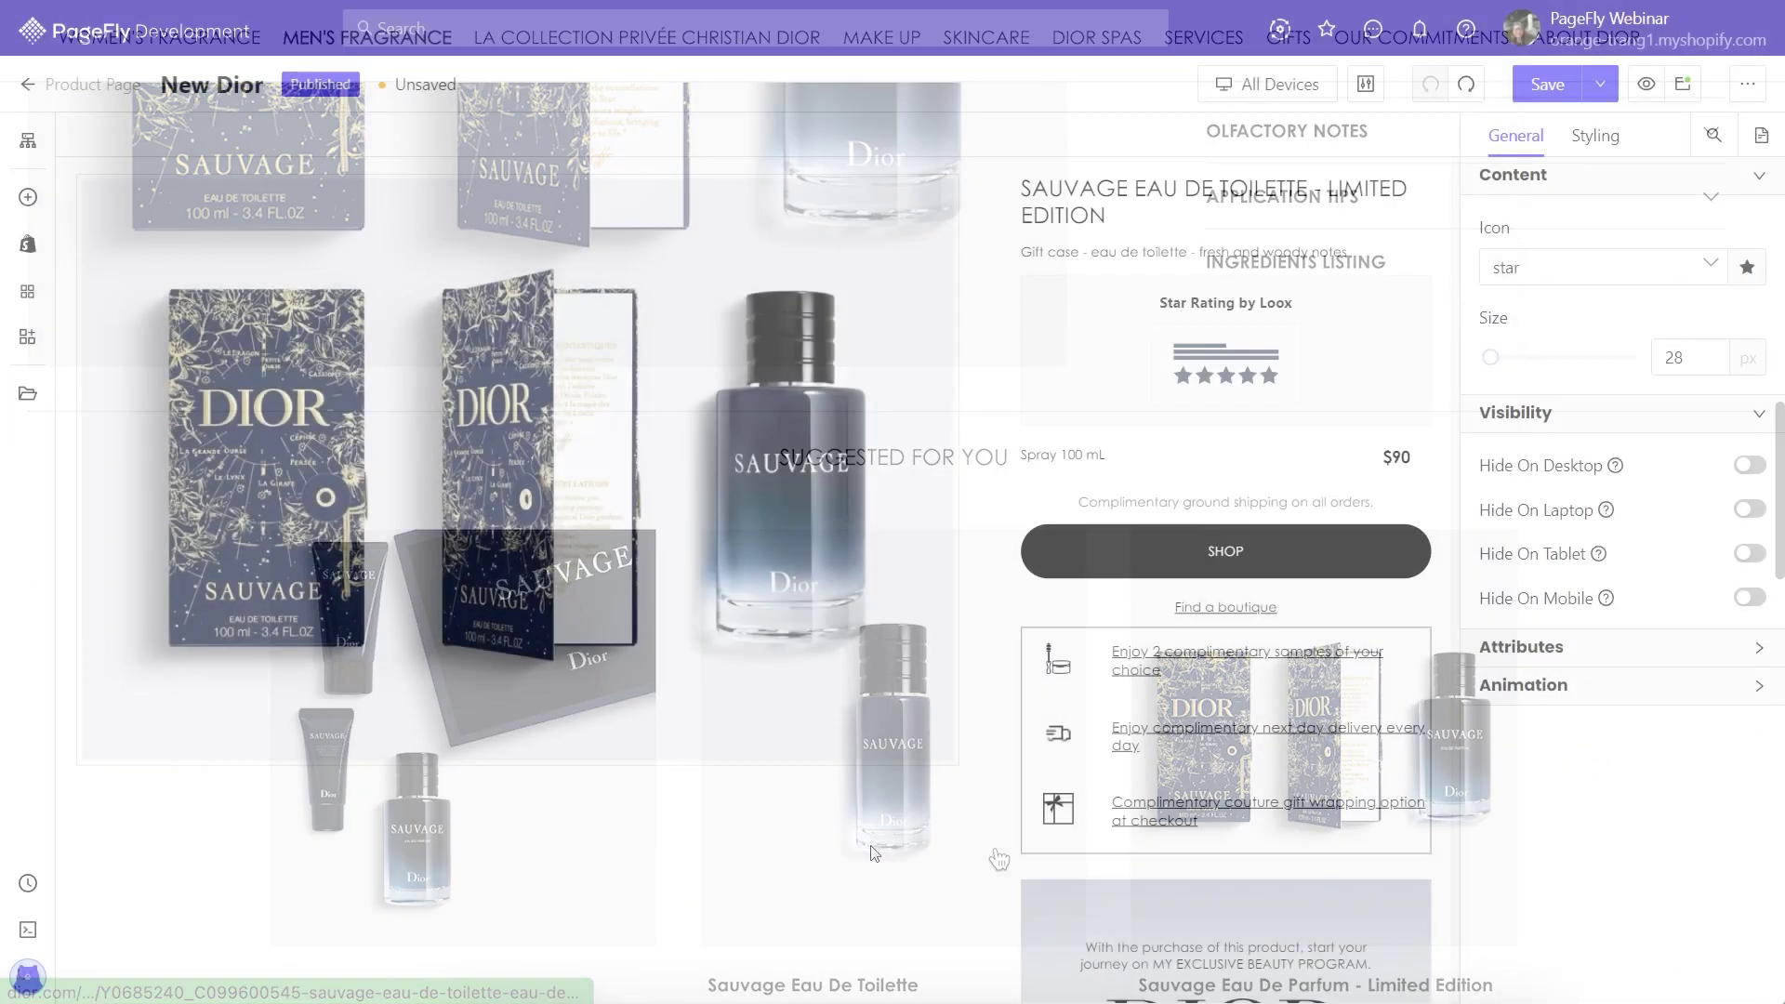
# Add a plain divider below the product details row and set its line weight to 1 px
pyautogui.scroll(-6, 874, 853)
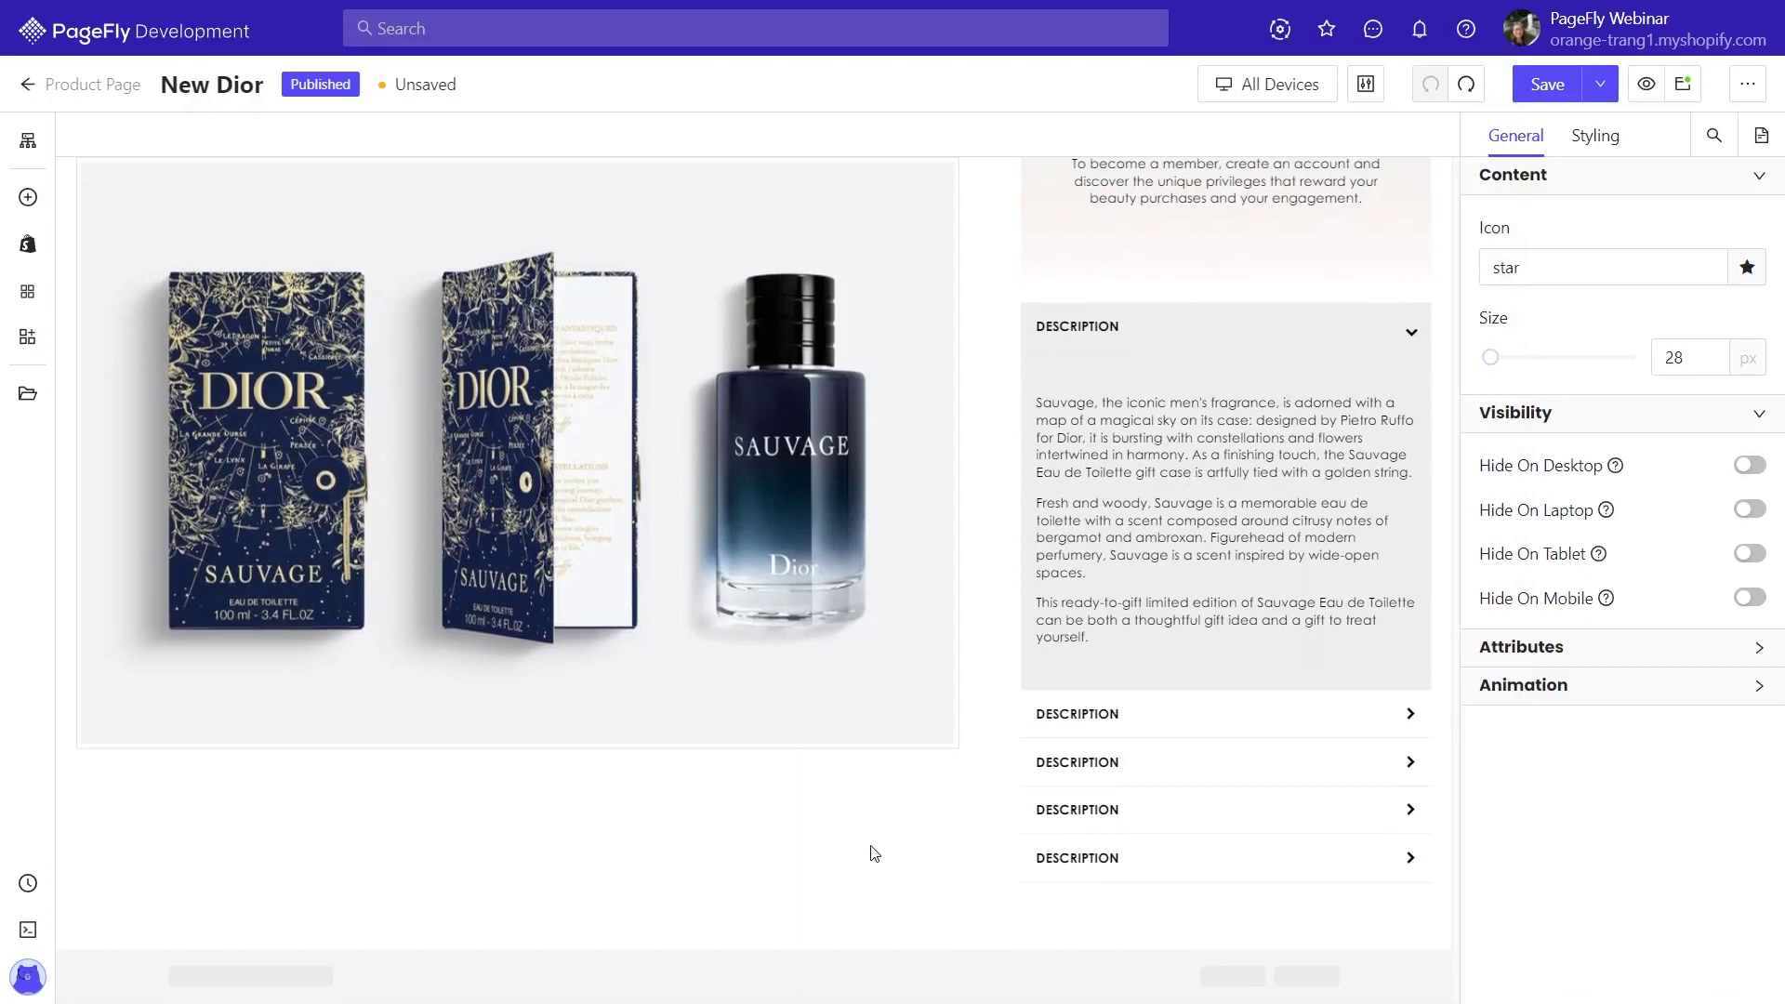
pyautogui.click(28, 197)
pyautogui.scroll(-5, 272, 348)
pyautogui.scroll(-2, 271, 348)
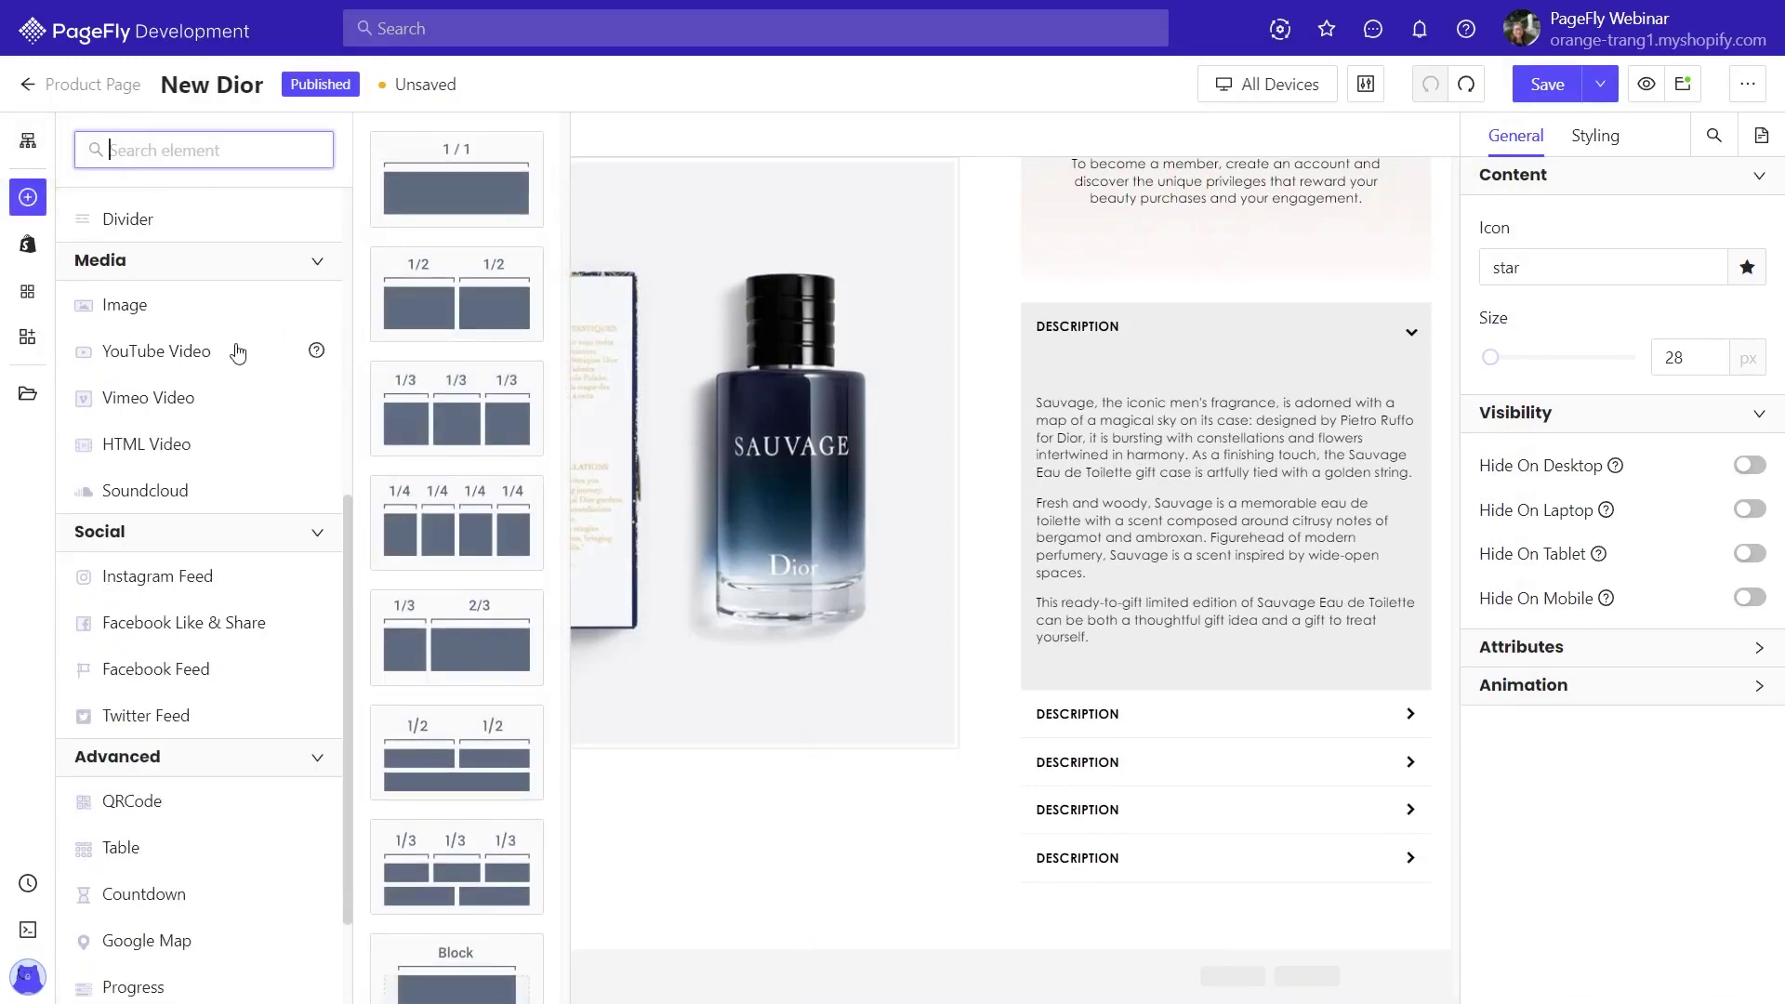
pyautogui.moveTo(152, 236)
pyautogui.moveTo(456, 185); pyautogui.dragTo(776, 926)
pyautogui.scroll(-1, 801, 829)
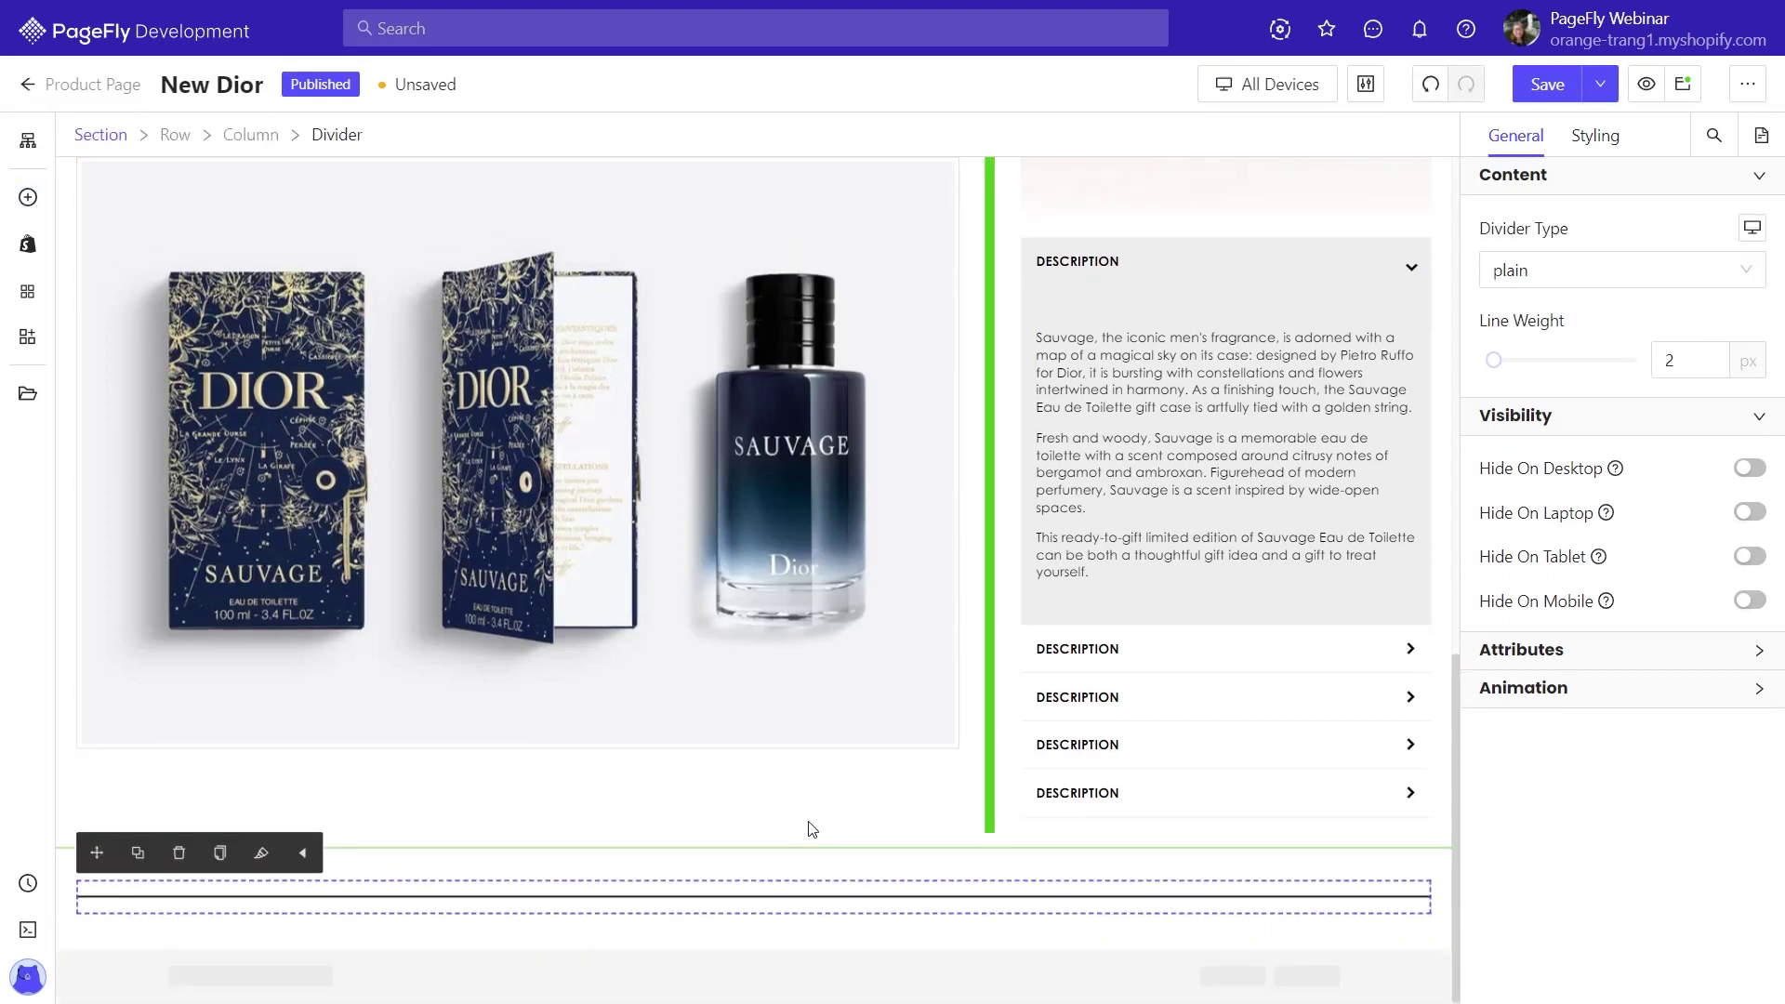
pyautogui.doubleClick(1669, 358)
pyautogui.write('1')
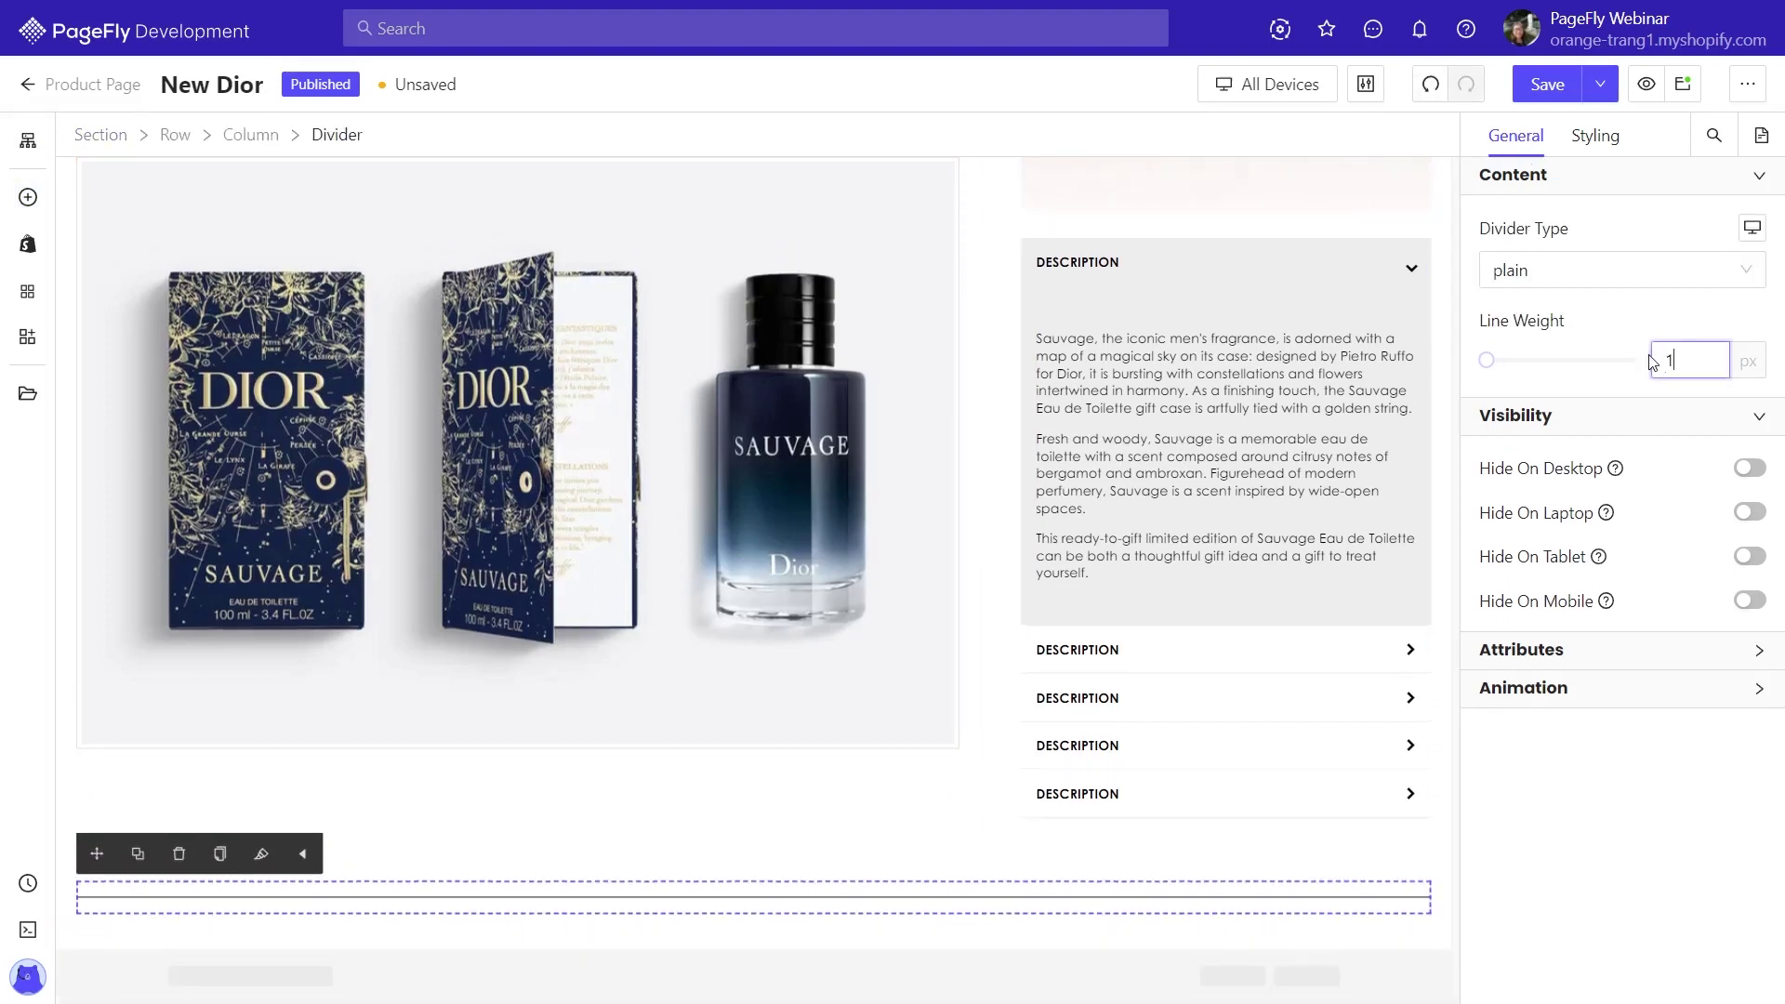
# Set the divider's content color to the grey swatch rgb(155, 155, 155)
pyautogui.click(1611, 141)
pyautogui.scroll(1, 1655, 317)
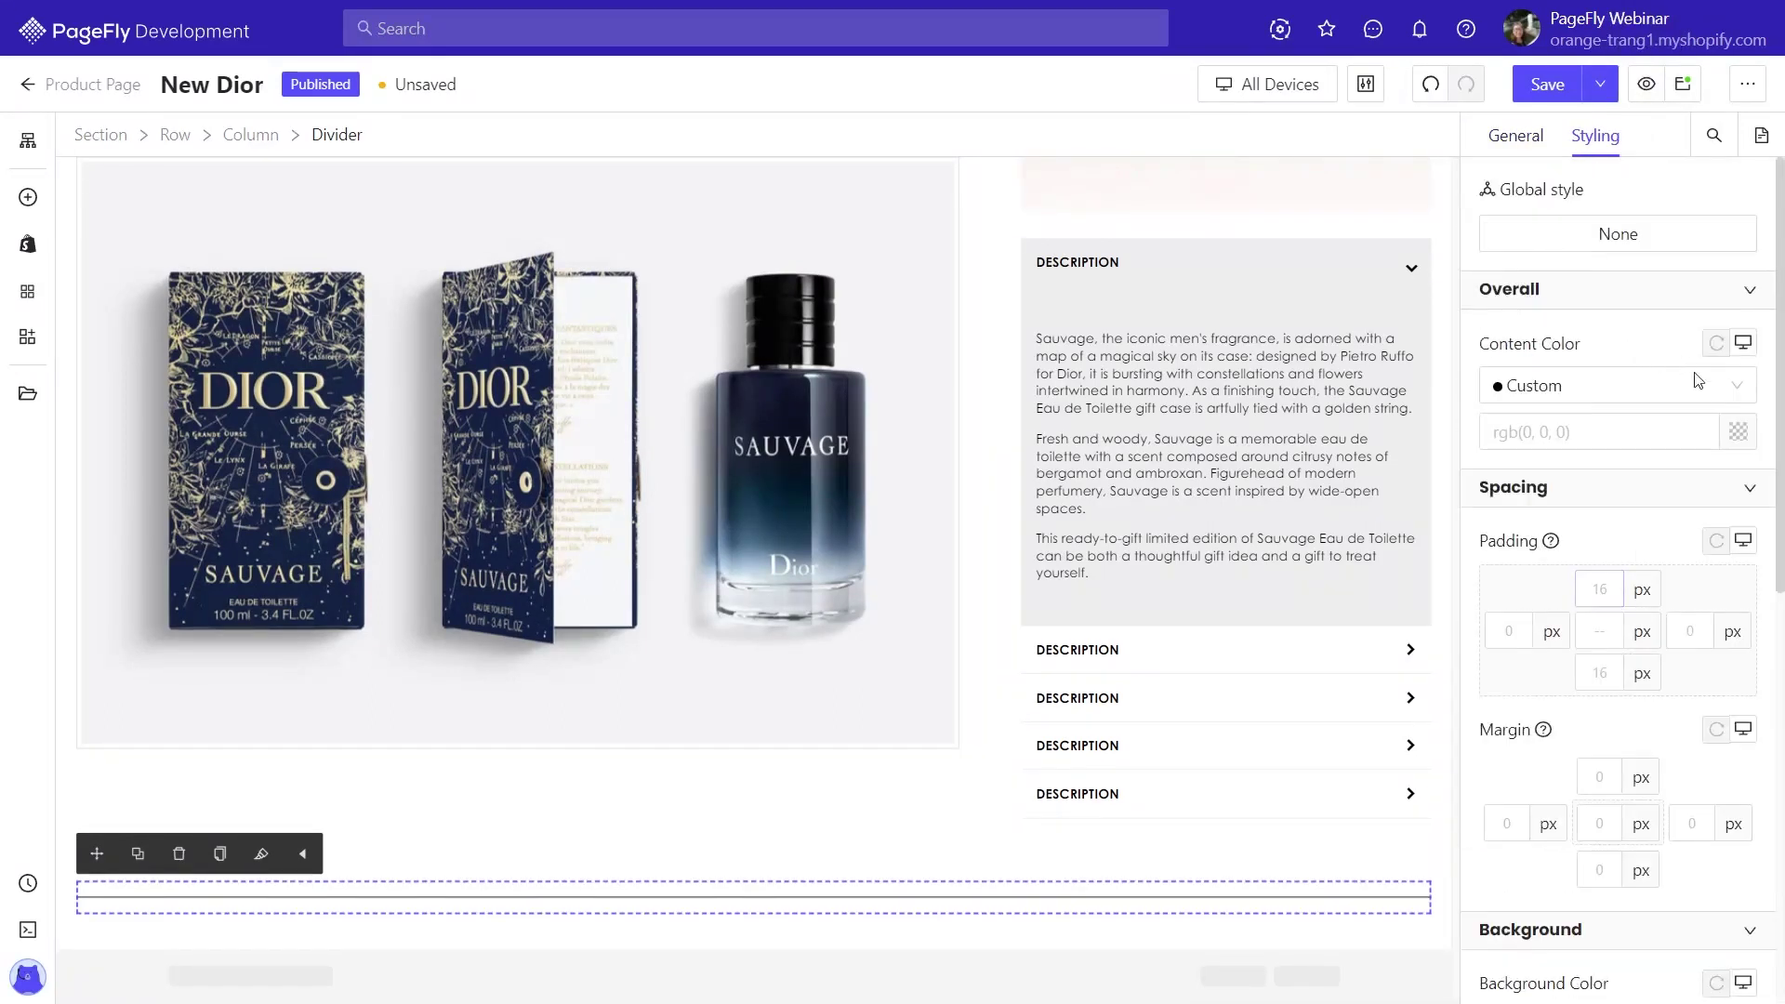
pyautogui.click(1739, 433)
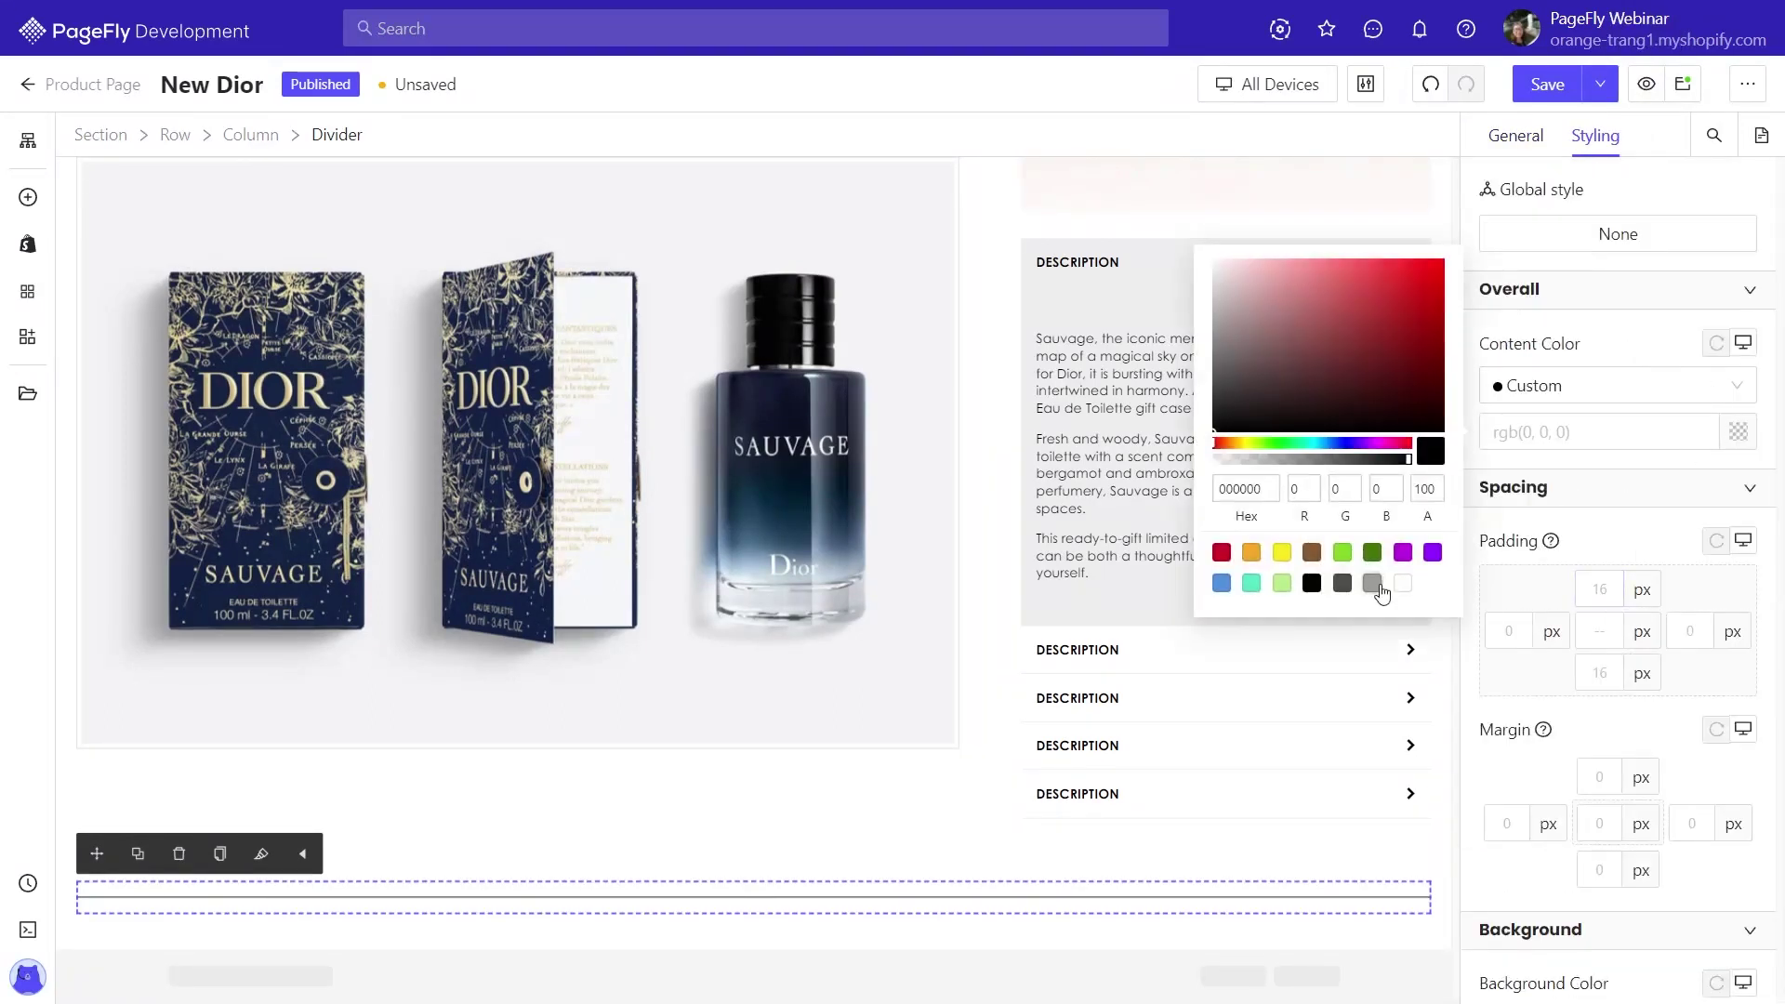
pyautogui.click(1376, 586)
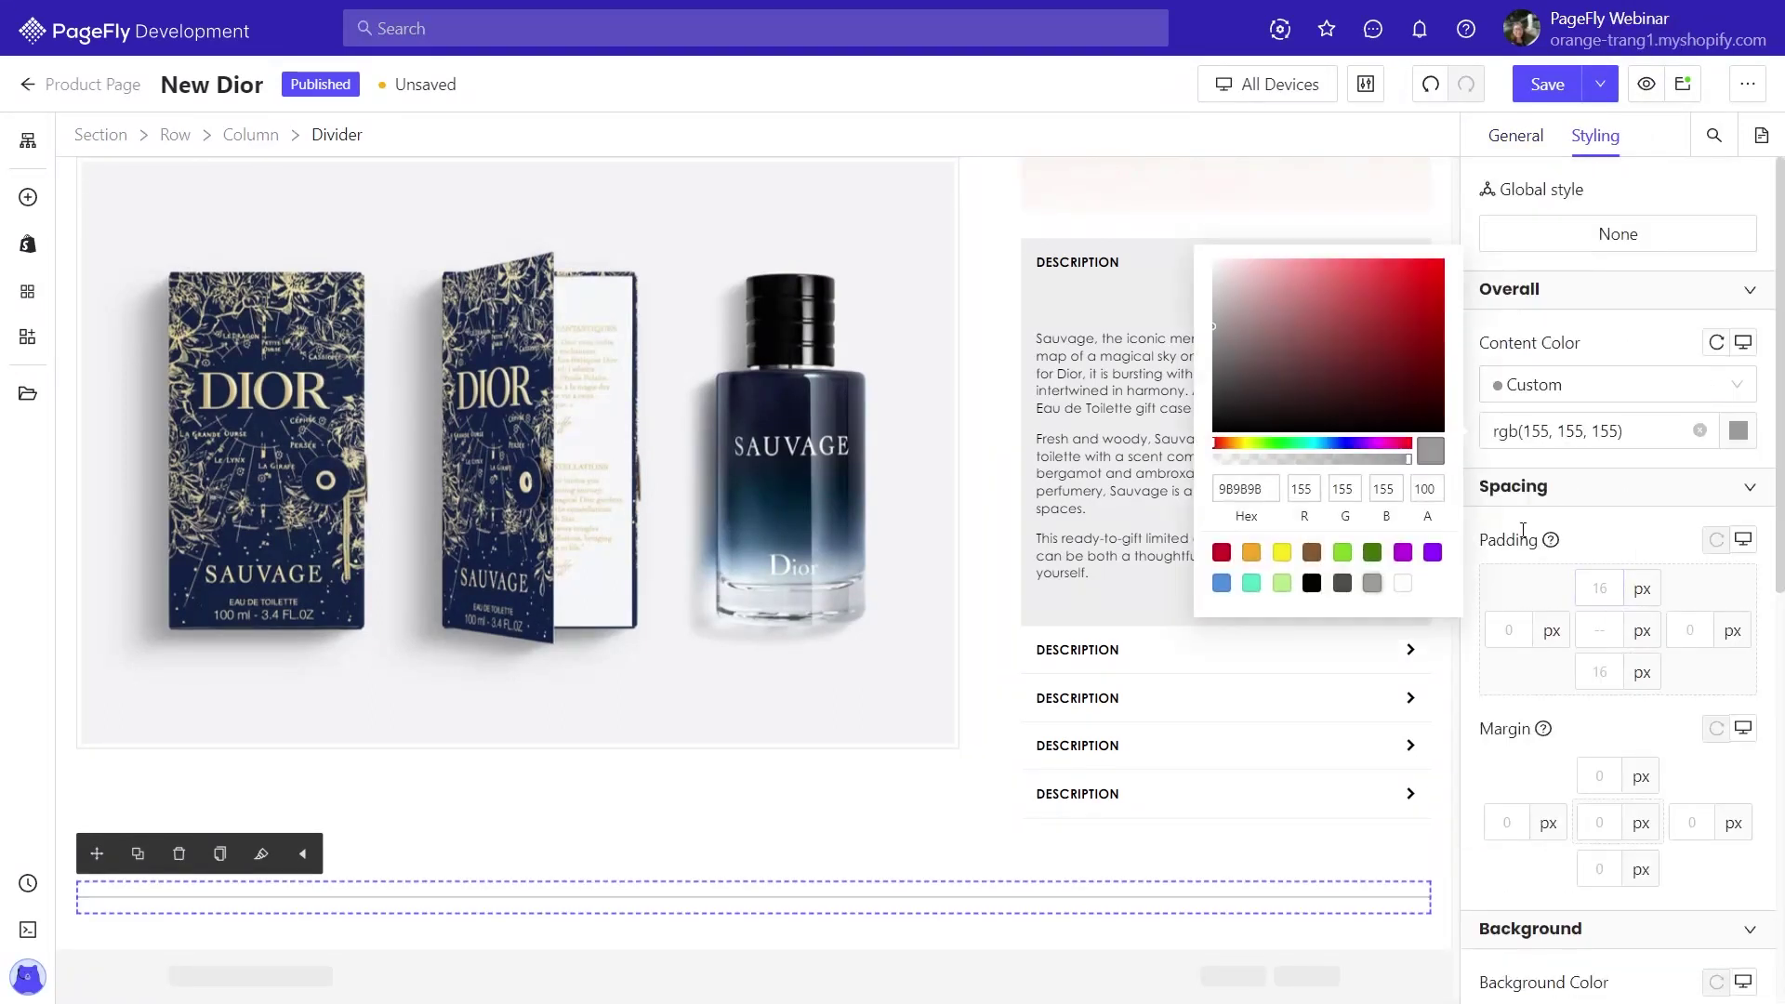
pyautogui.click(1218, 946)
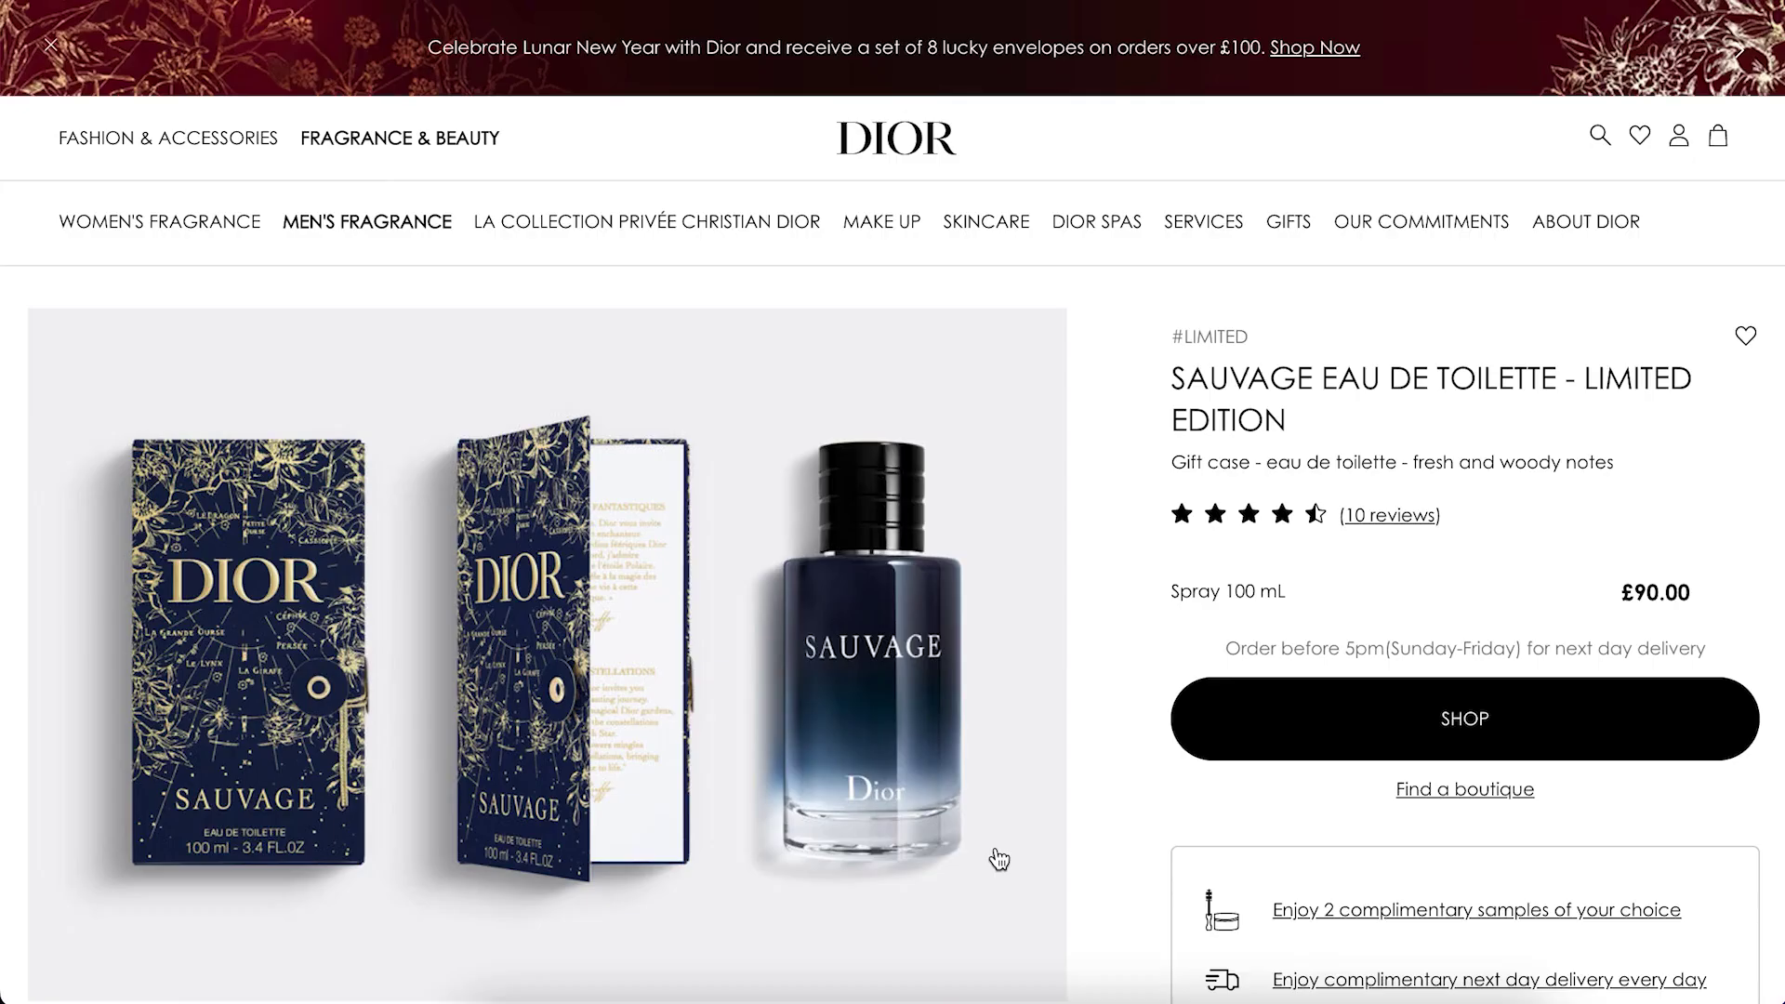
# Check the suggested products section on the original Dior page and add a Product List below the divider
pyautogui.scroll(-2, 997, 860)
pyautogui.scroll(-15, 997, 860)
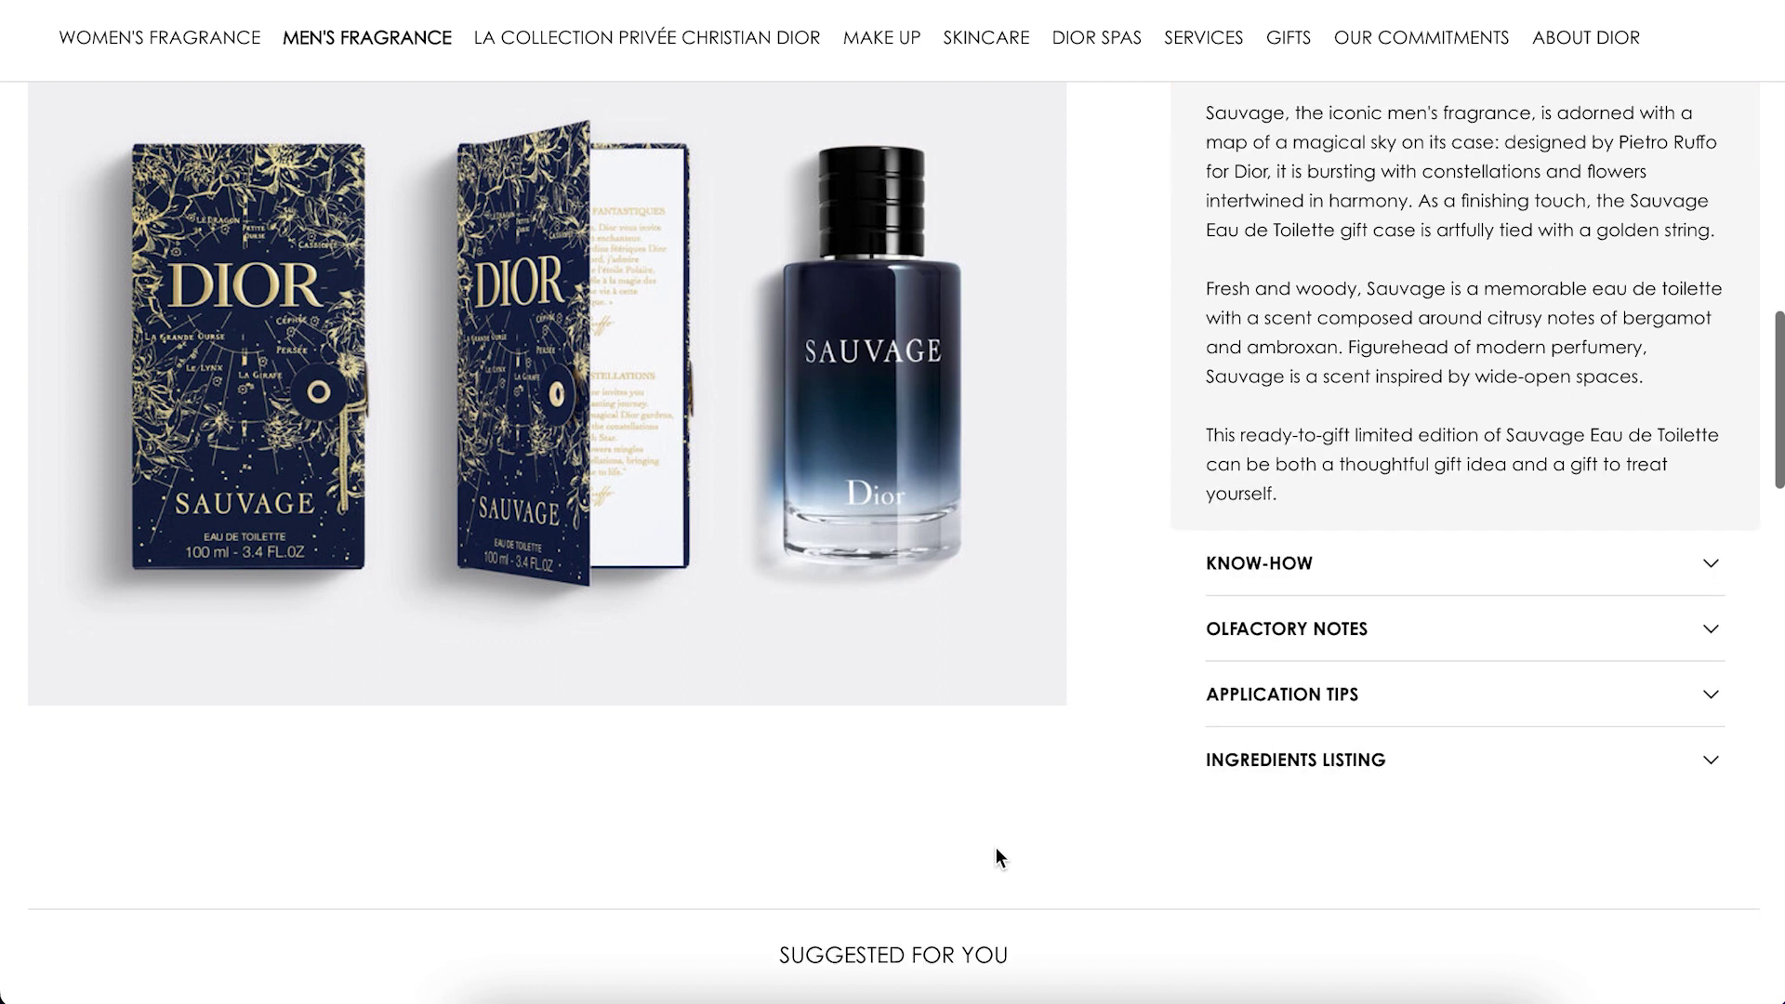
pyautogui.scroll(-8, 997, 849)
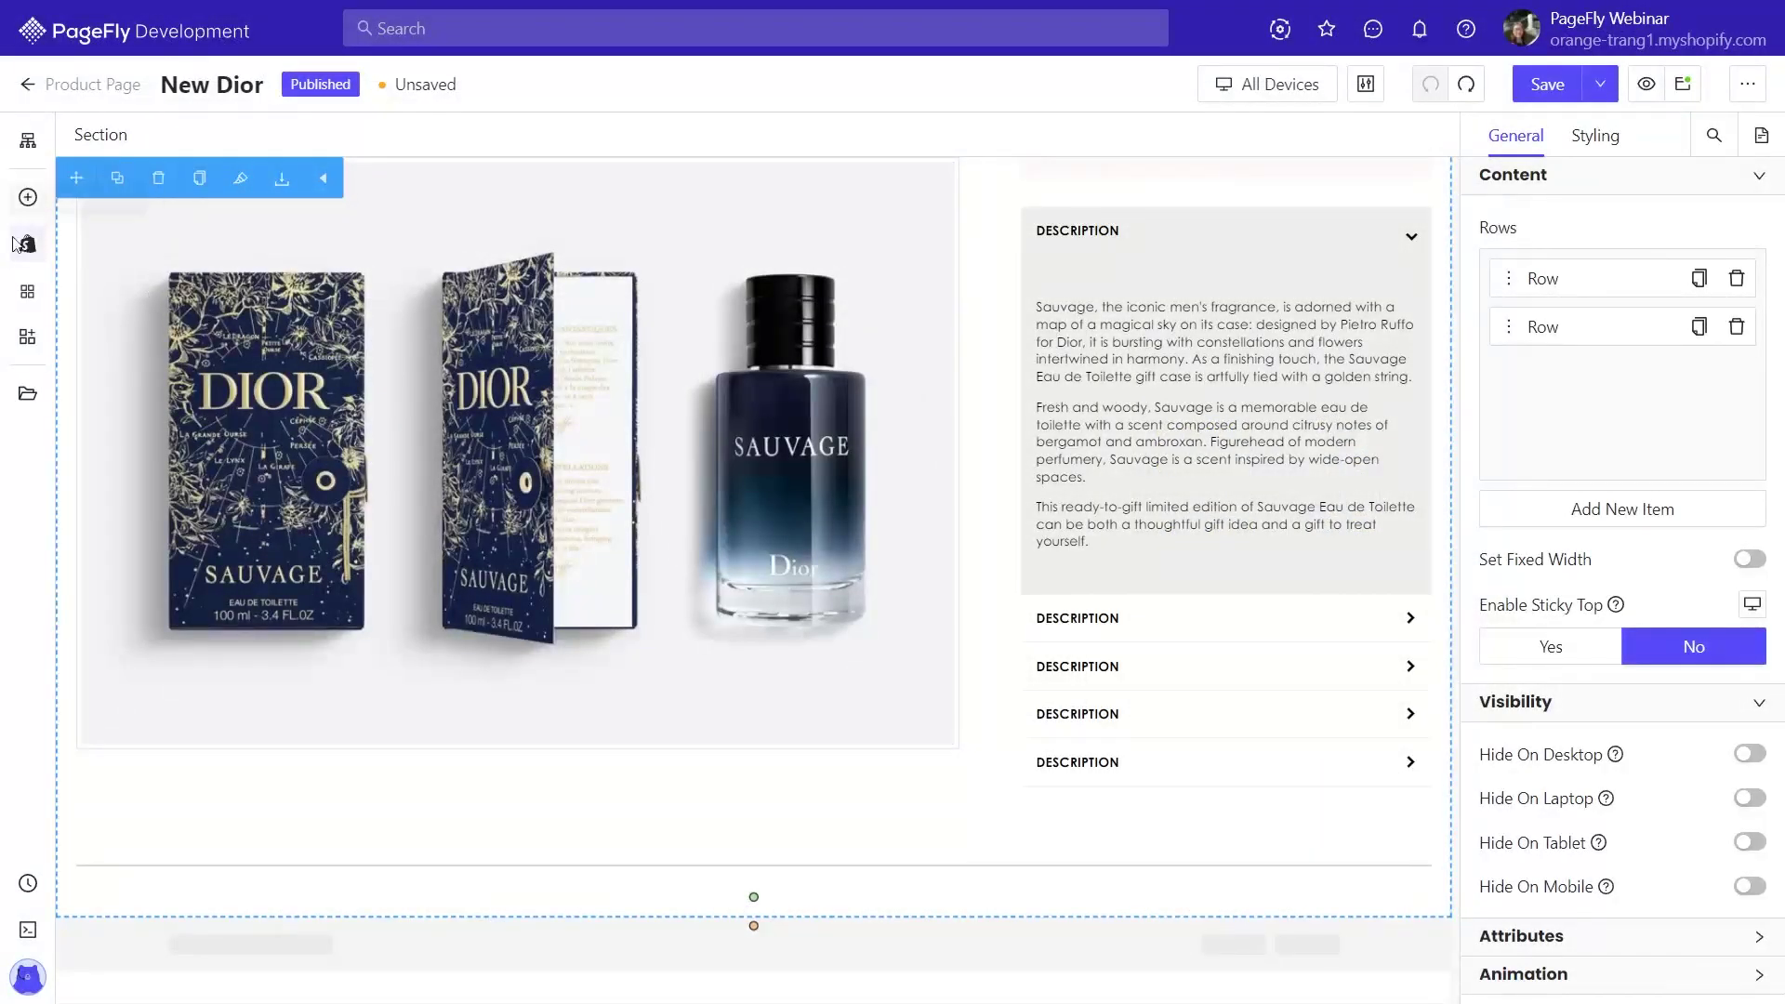
pyautogui.click(28, 244)
pyautogui.moveTo(447, 295); pyautogui.dragTo(761, 941)
pyautogui.scroll(-8, 856, 769)
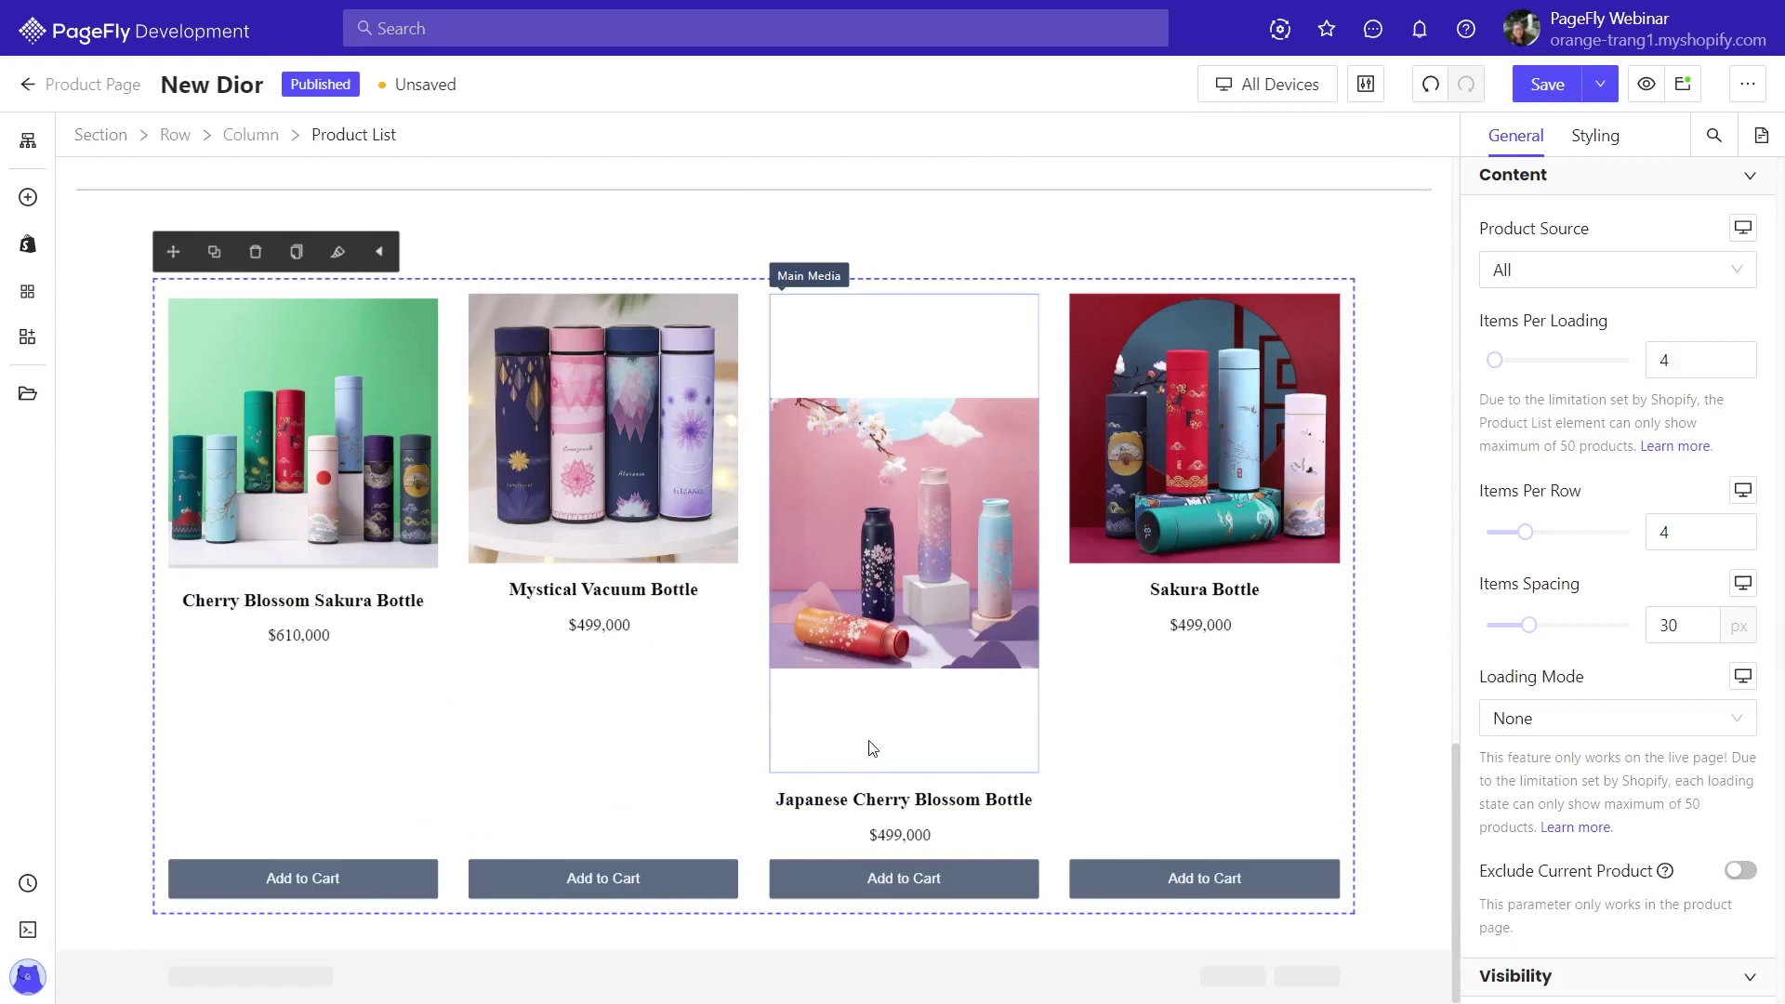
# Source the Product List from products related to SAUVAGE EAU DE TOILETTE - LIMITED EDITION, with 3 items per loading and 3 per row
pyautogui.click(1541, 280)
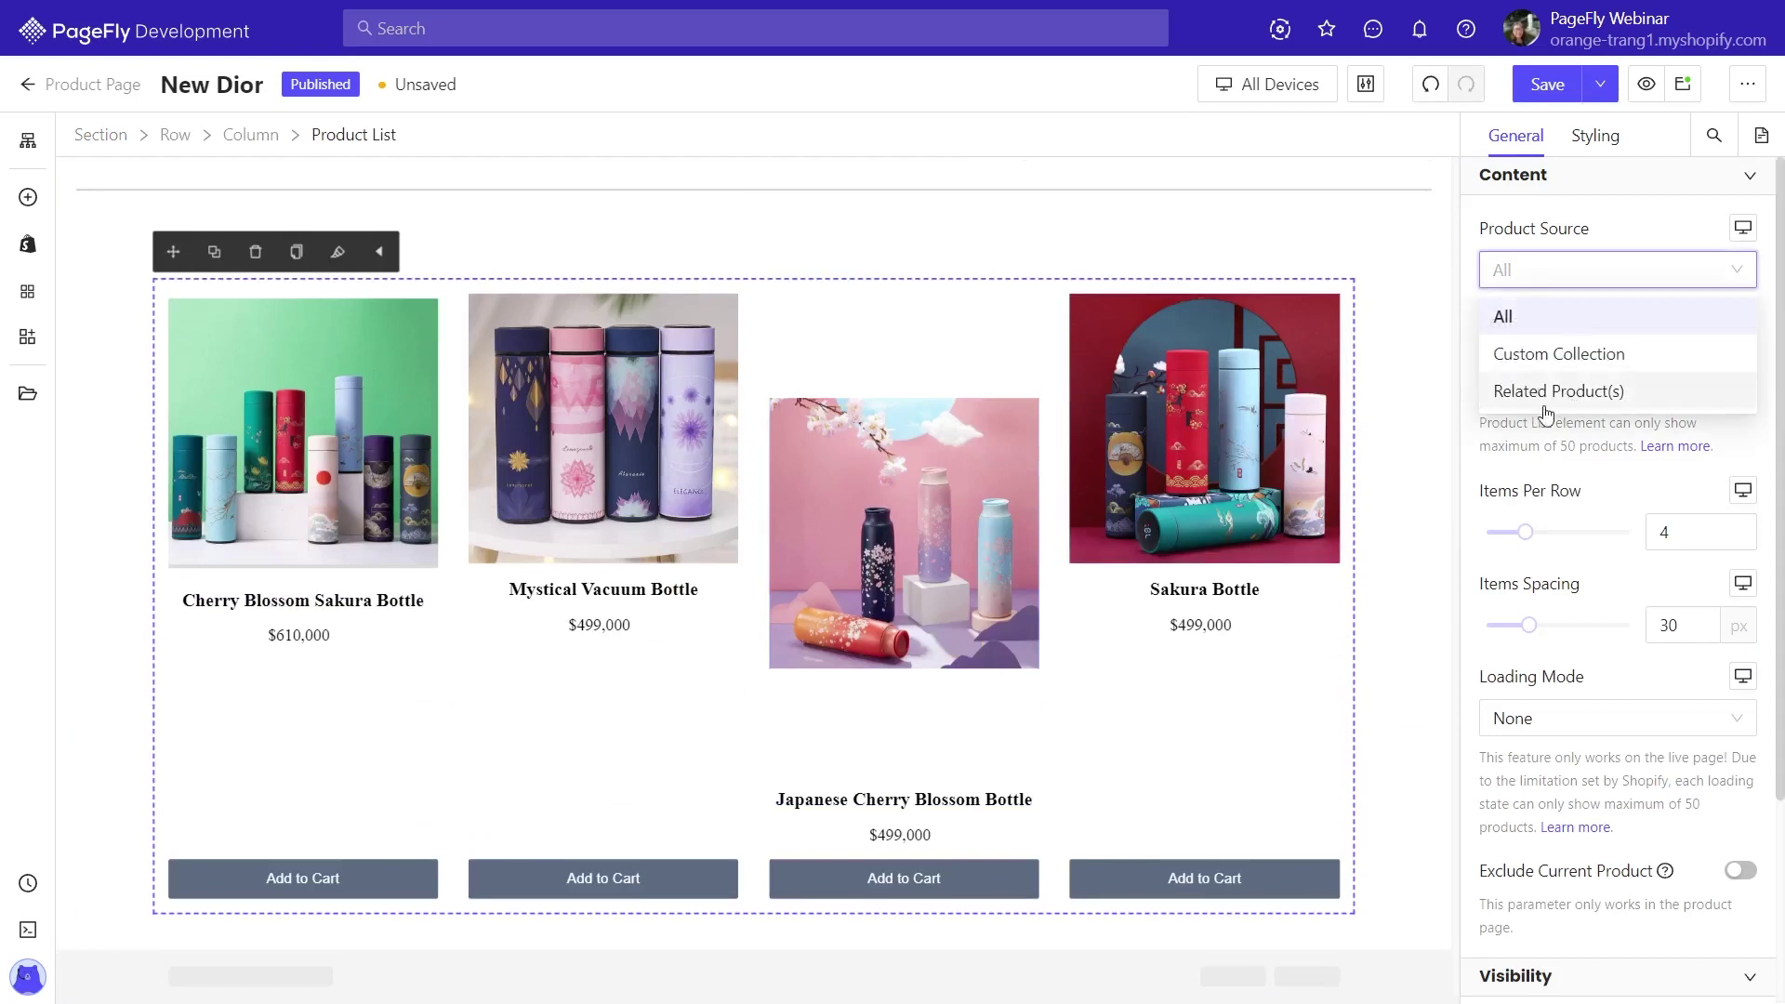
pyautogui.click(1557, 392)
pyautogui.click(1716, 361)
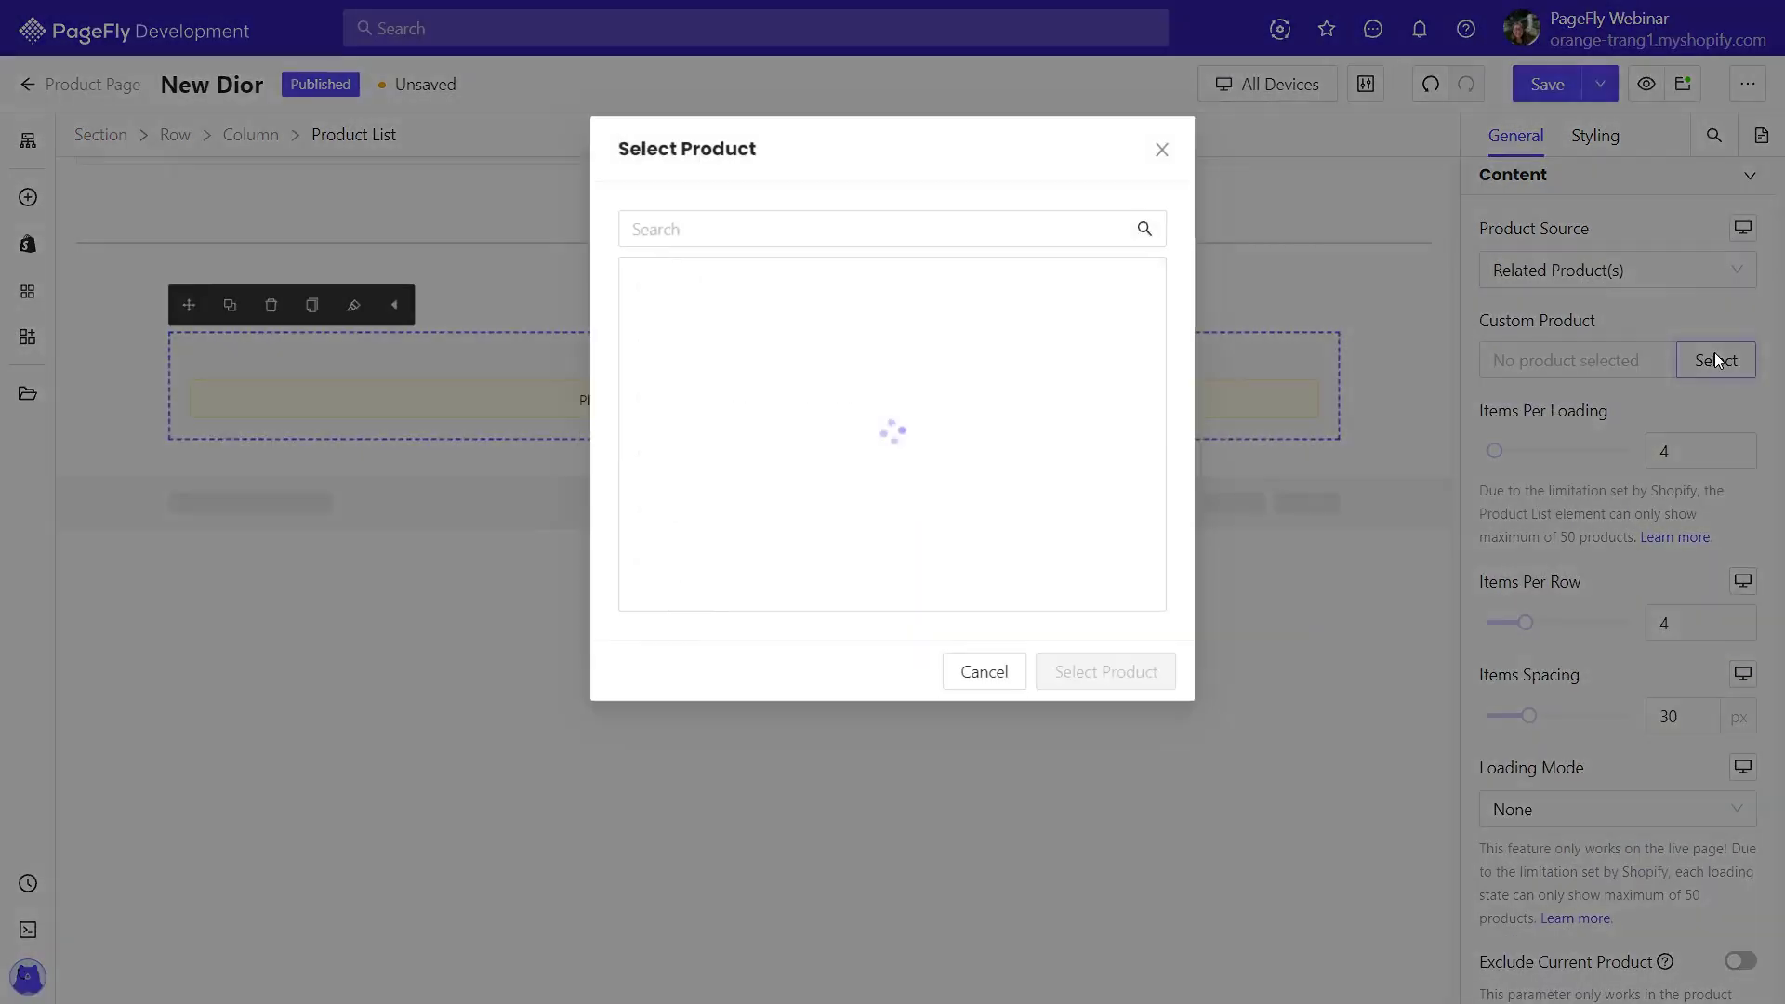
pyautogui.scroll(-15, 985, 433)
pyautogui.scroll(-5, 991, 426)
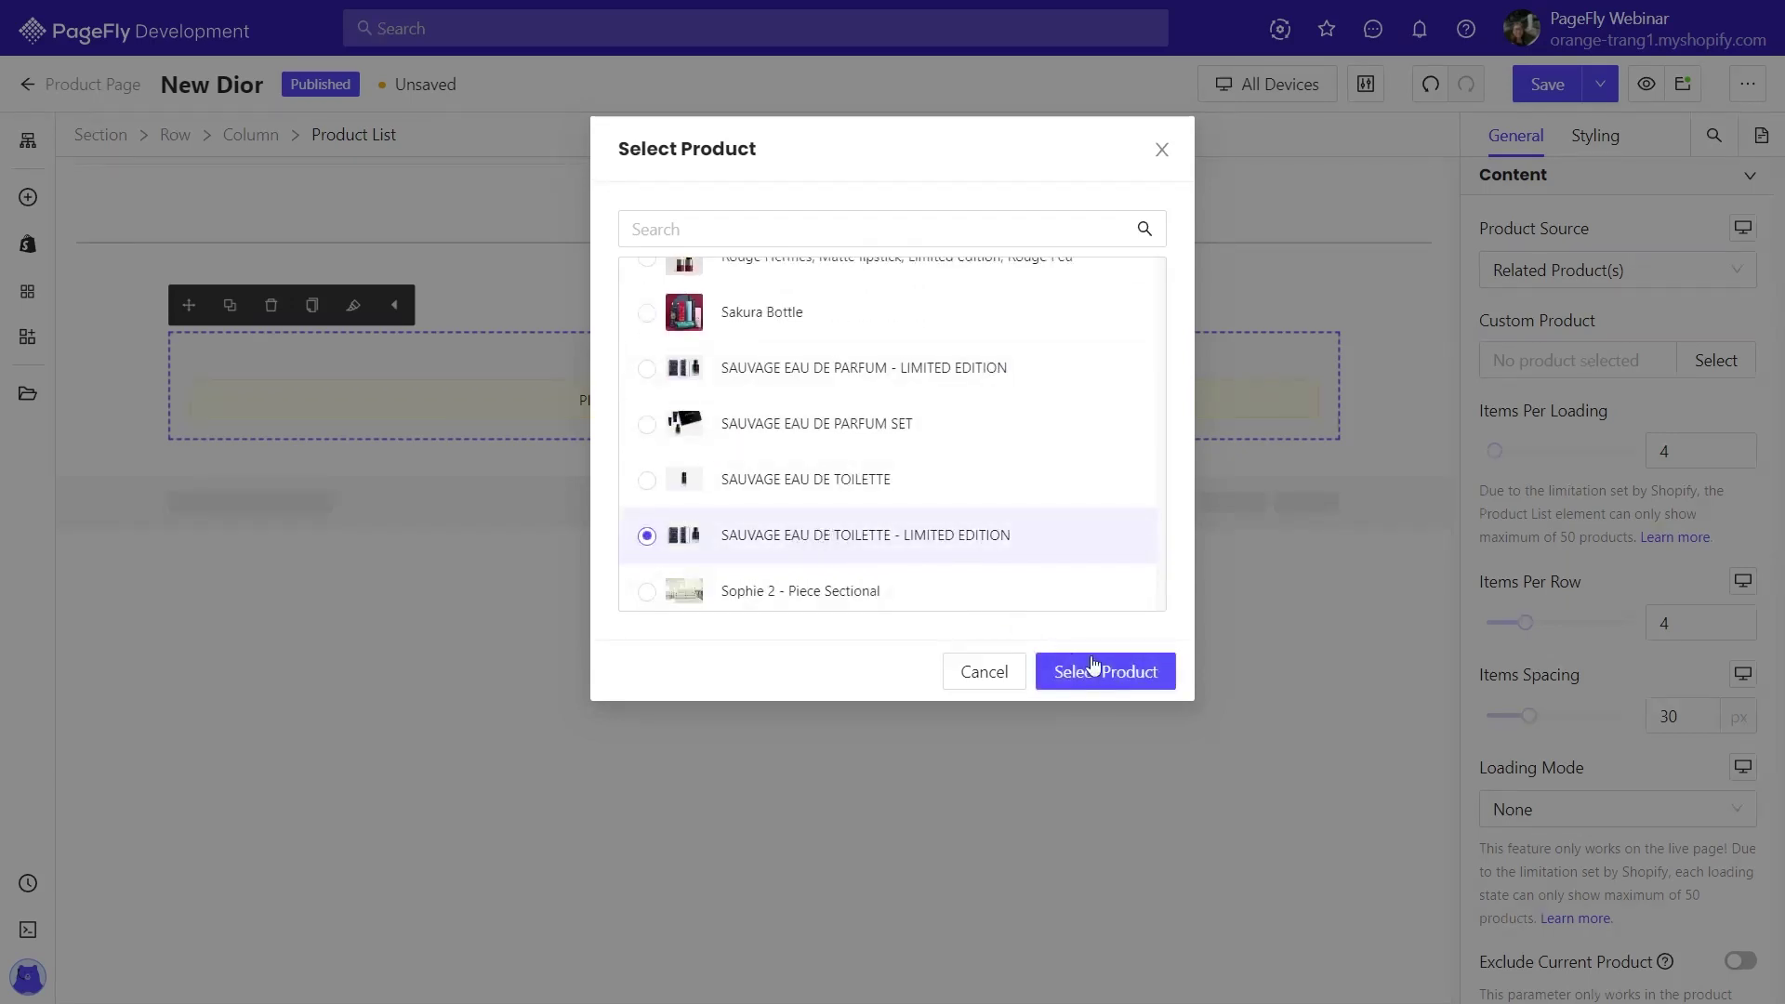
pyautogui.click(1114, 674)
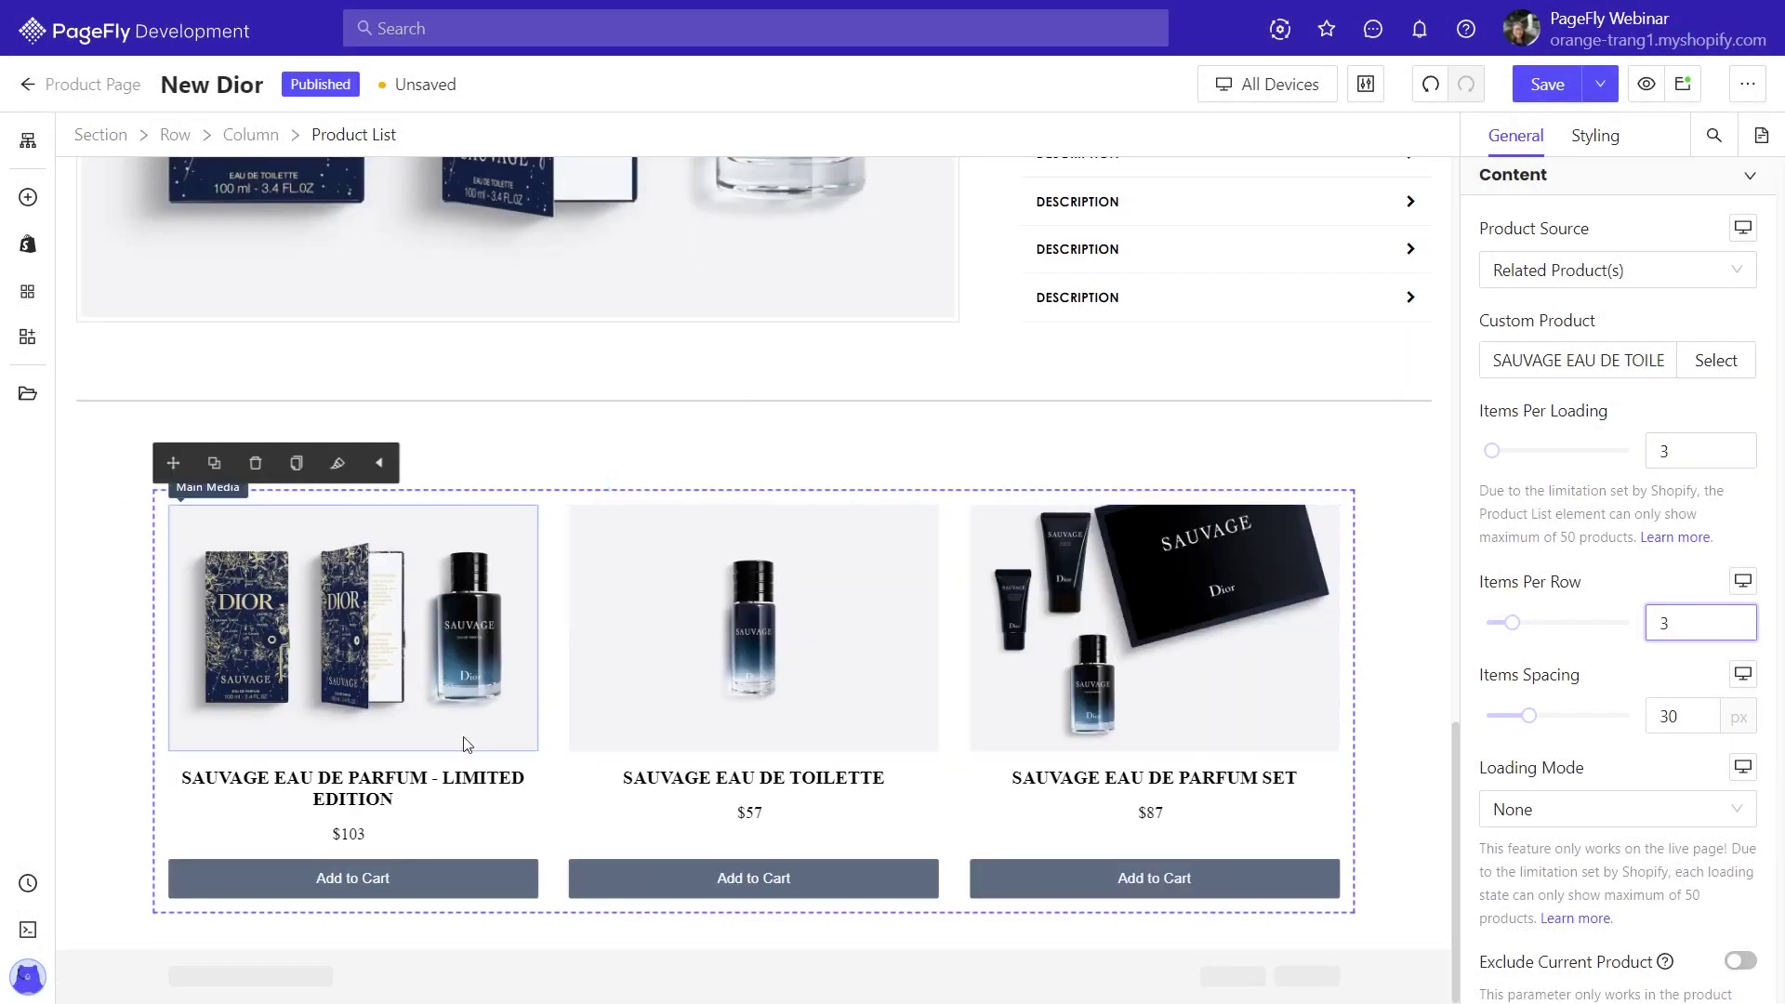
# Style the product titles in the Product List as black Century Gothic Bold, 13 px, left-aligned
pyautogui.click(464, 786)
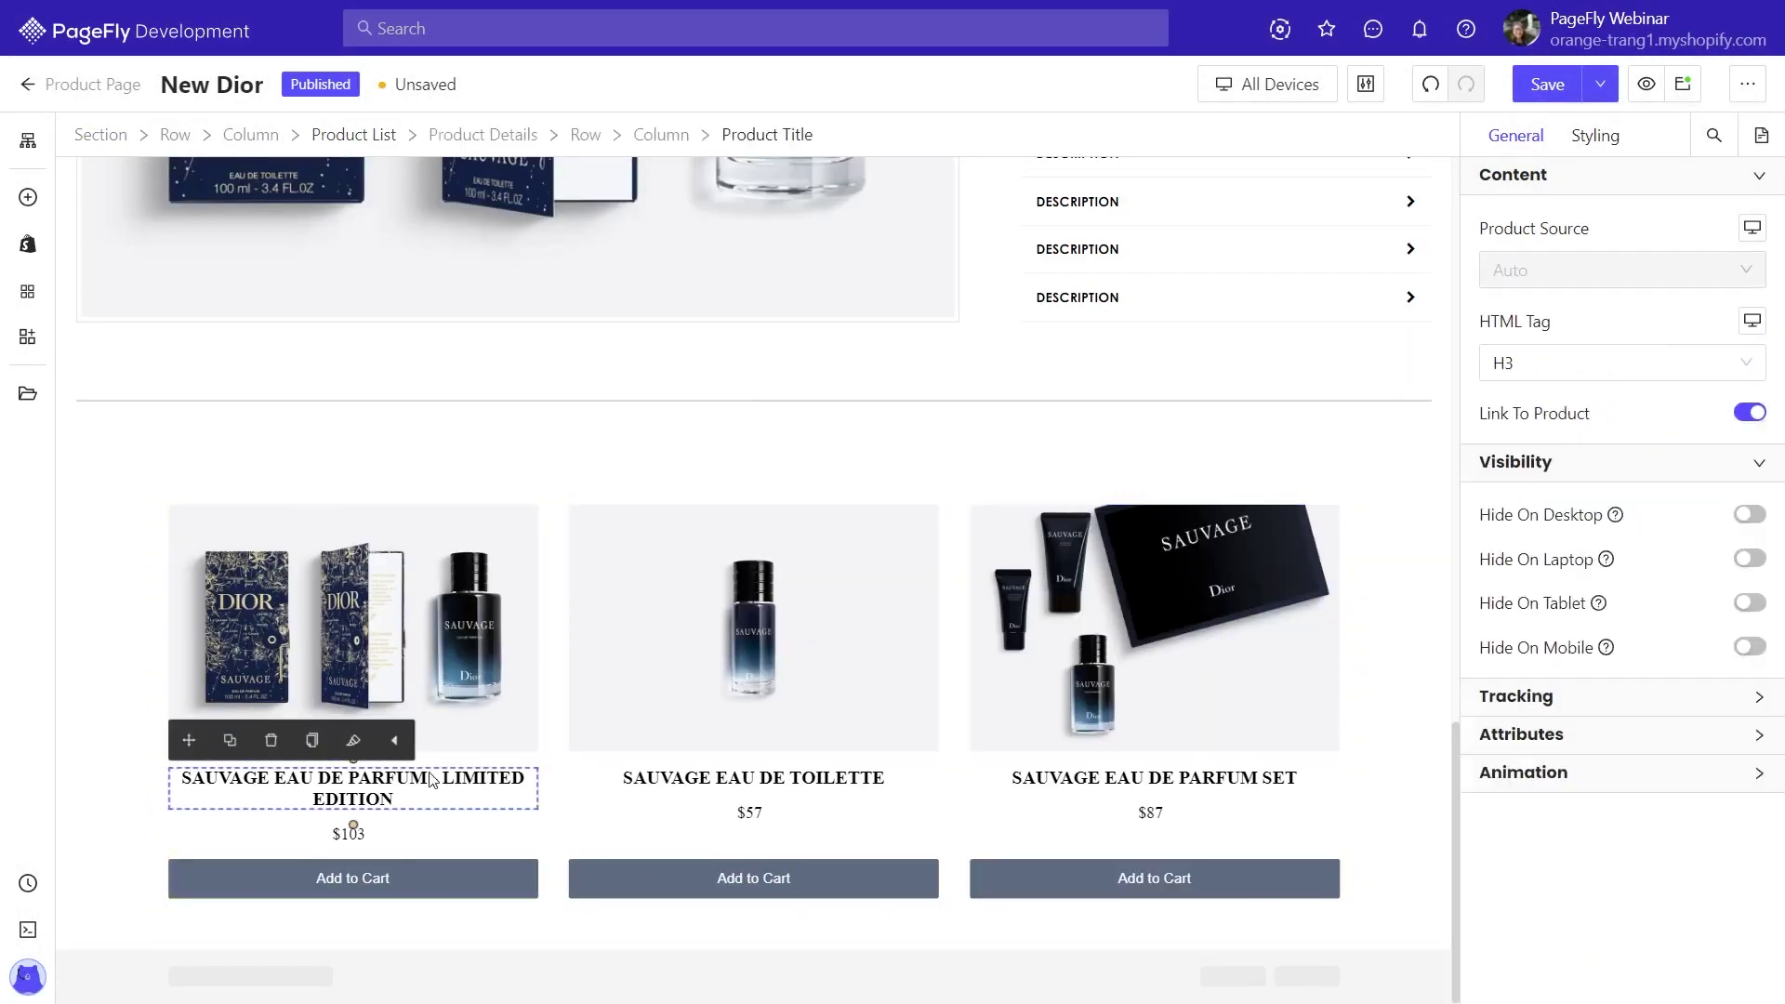
pyautogui.click(1593, 140)
pyautogui.click(1735, 394)
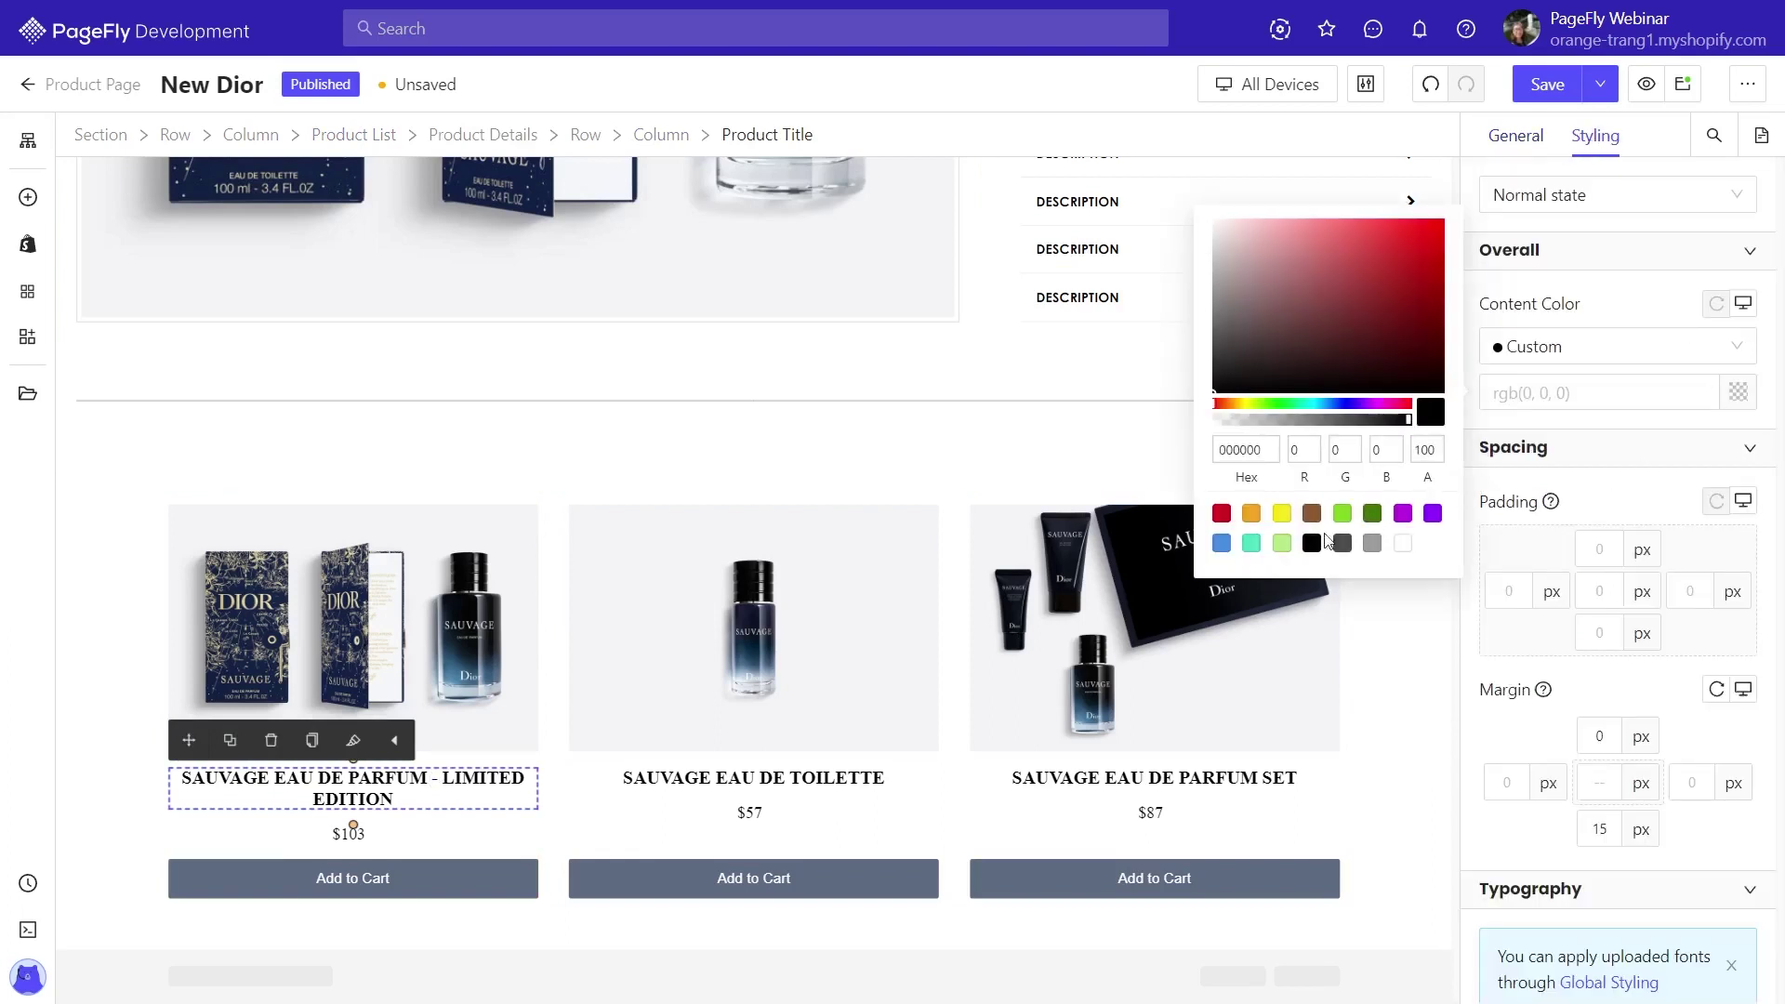
pyautogui.scroll(-5, 1549, 493)
pyautogui.click(1554, 498)
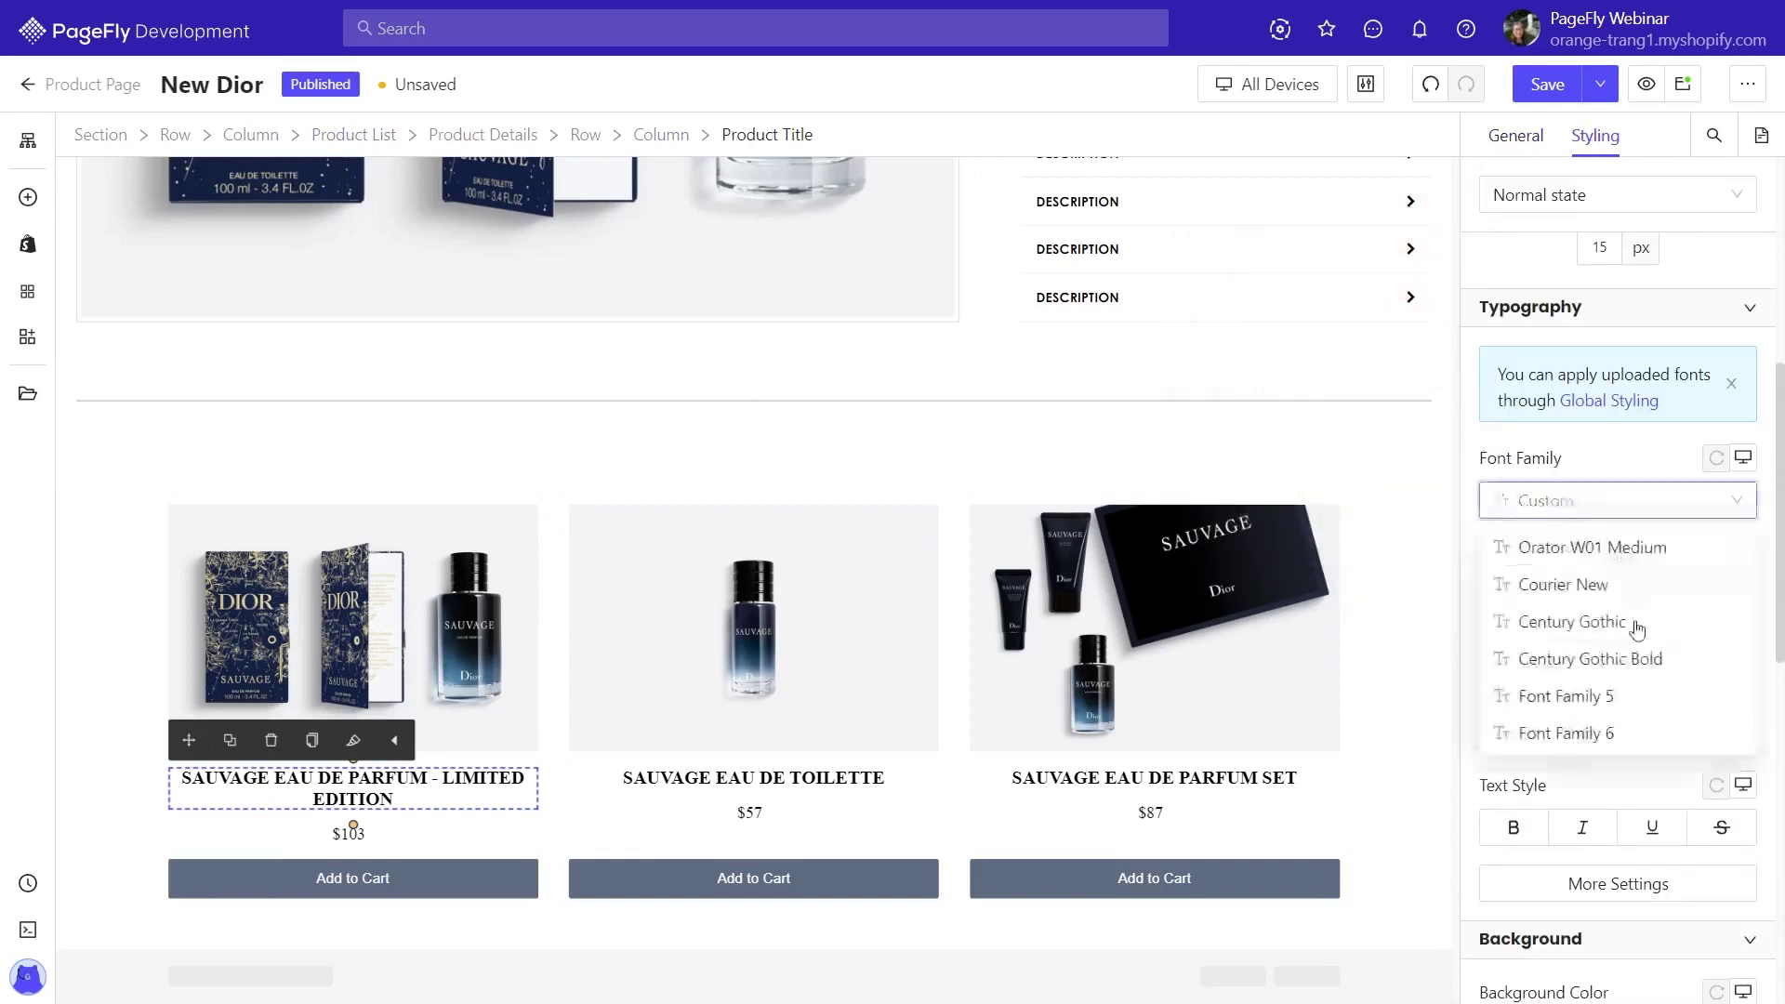
pyautogui.click(1589, 658)
pyautogui.click(1494, 764)
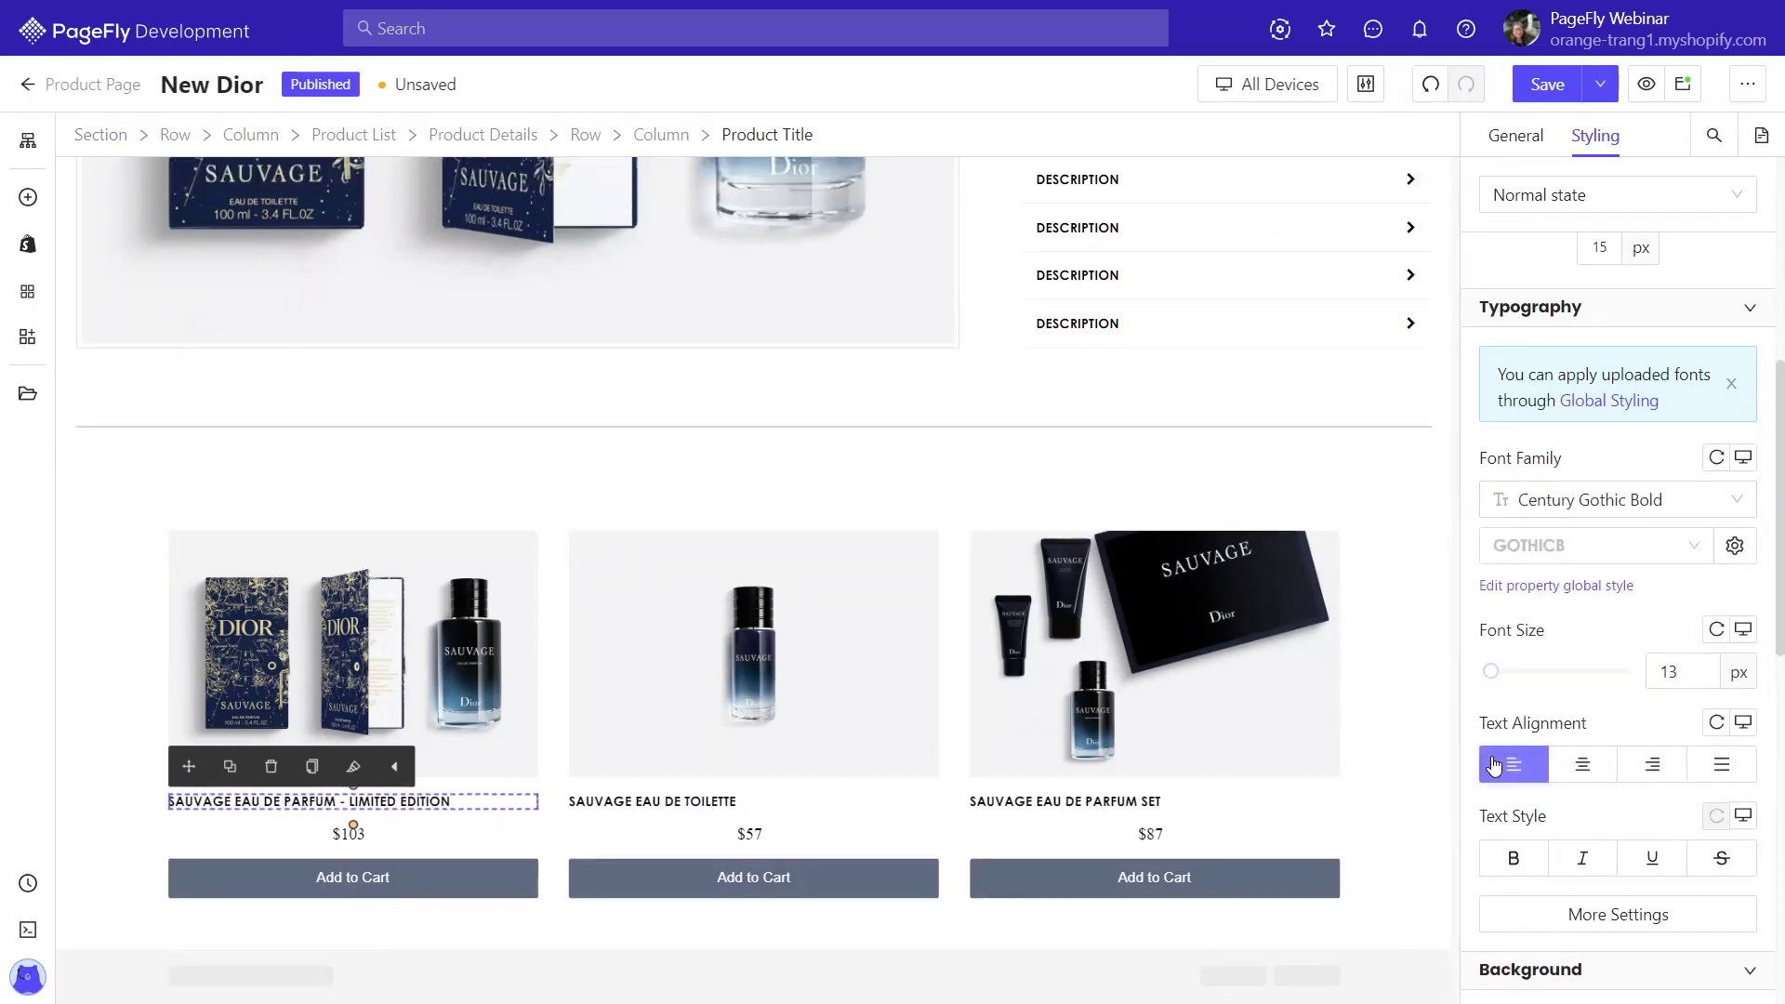
# Add a Product Description element between the title and the price in the Product List cards
pyautogui.click(28, 245)
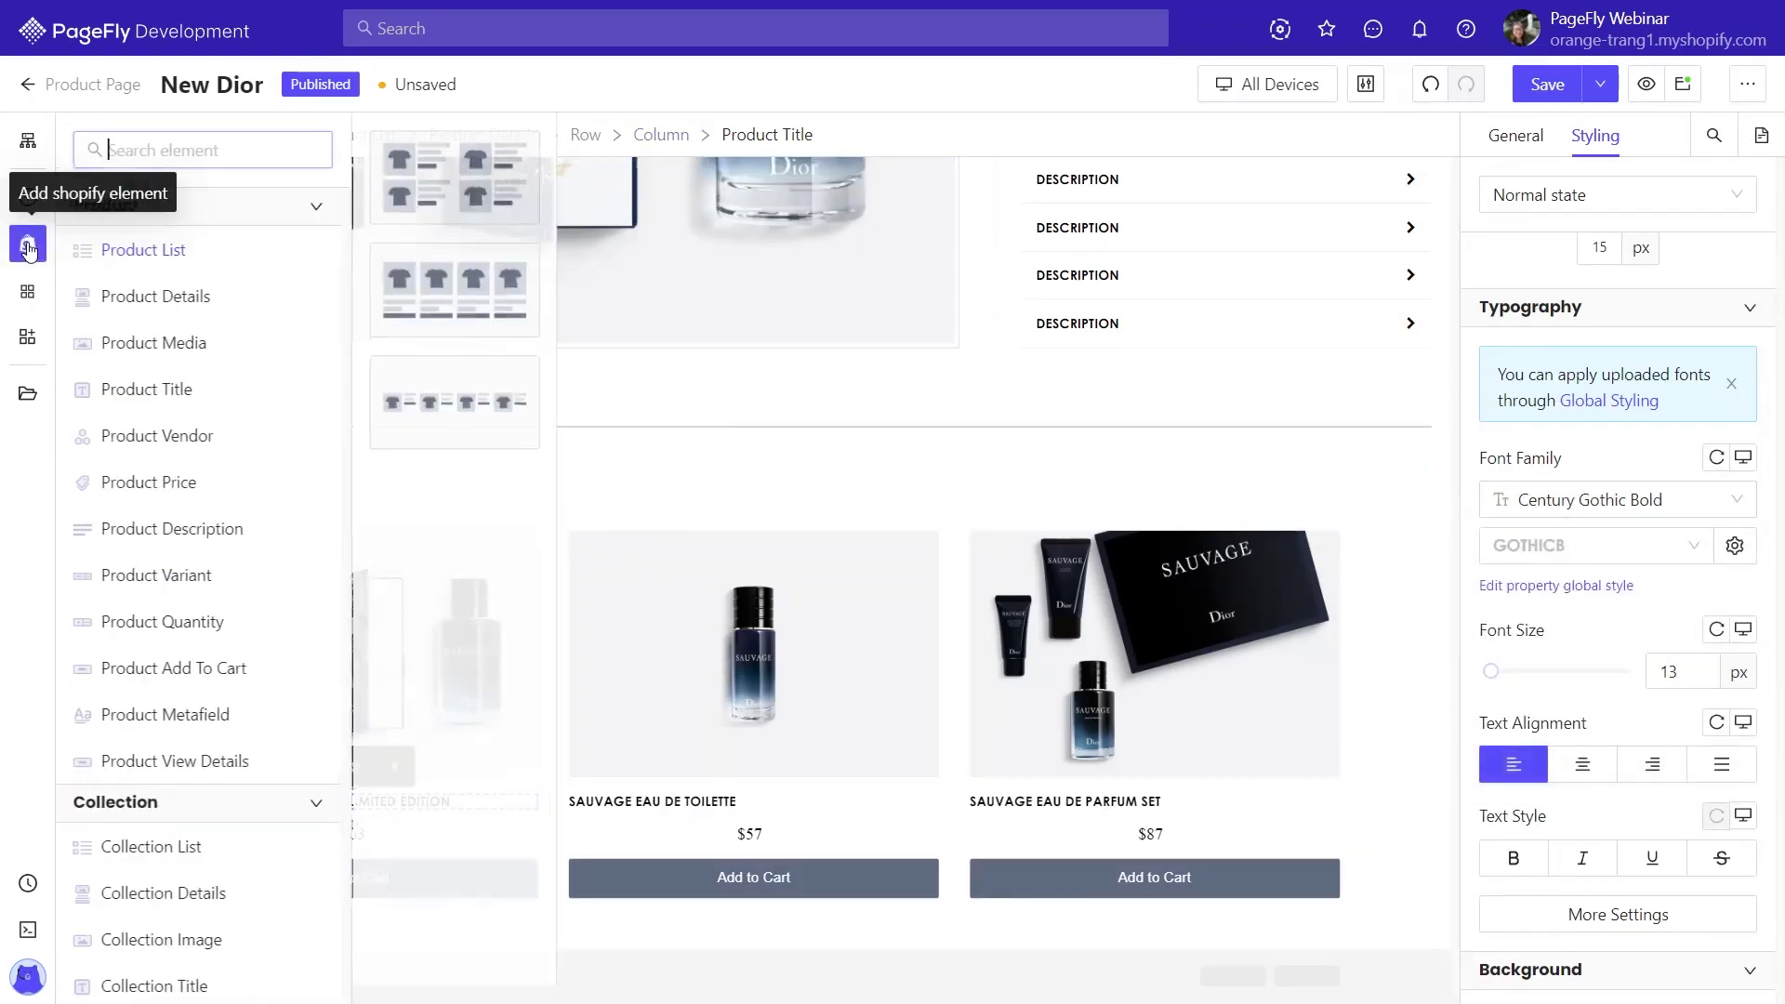
pyautogui.moveTo(156, 531)
pyautogui.moveTo(456, 181); pyautogui.dragTo(362, 818)
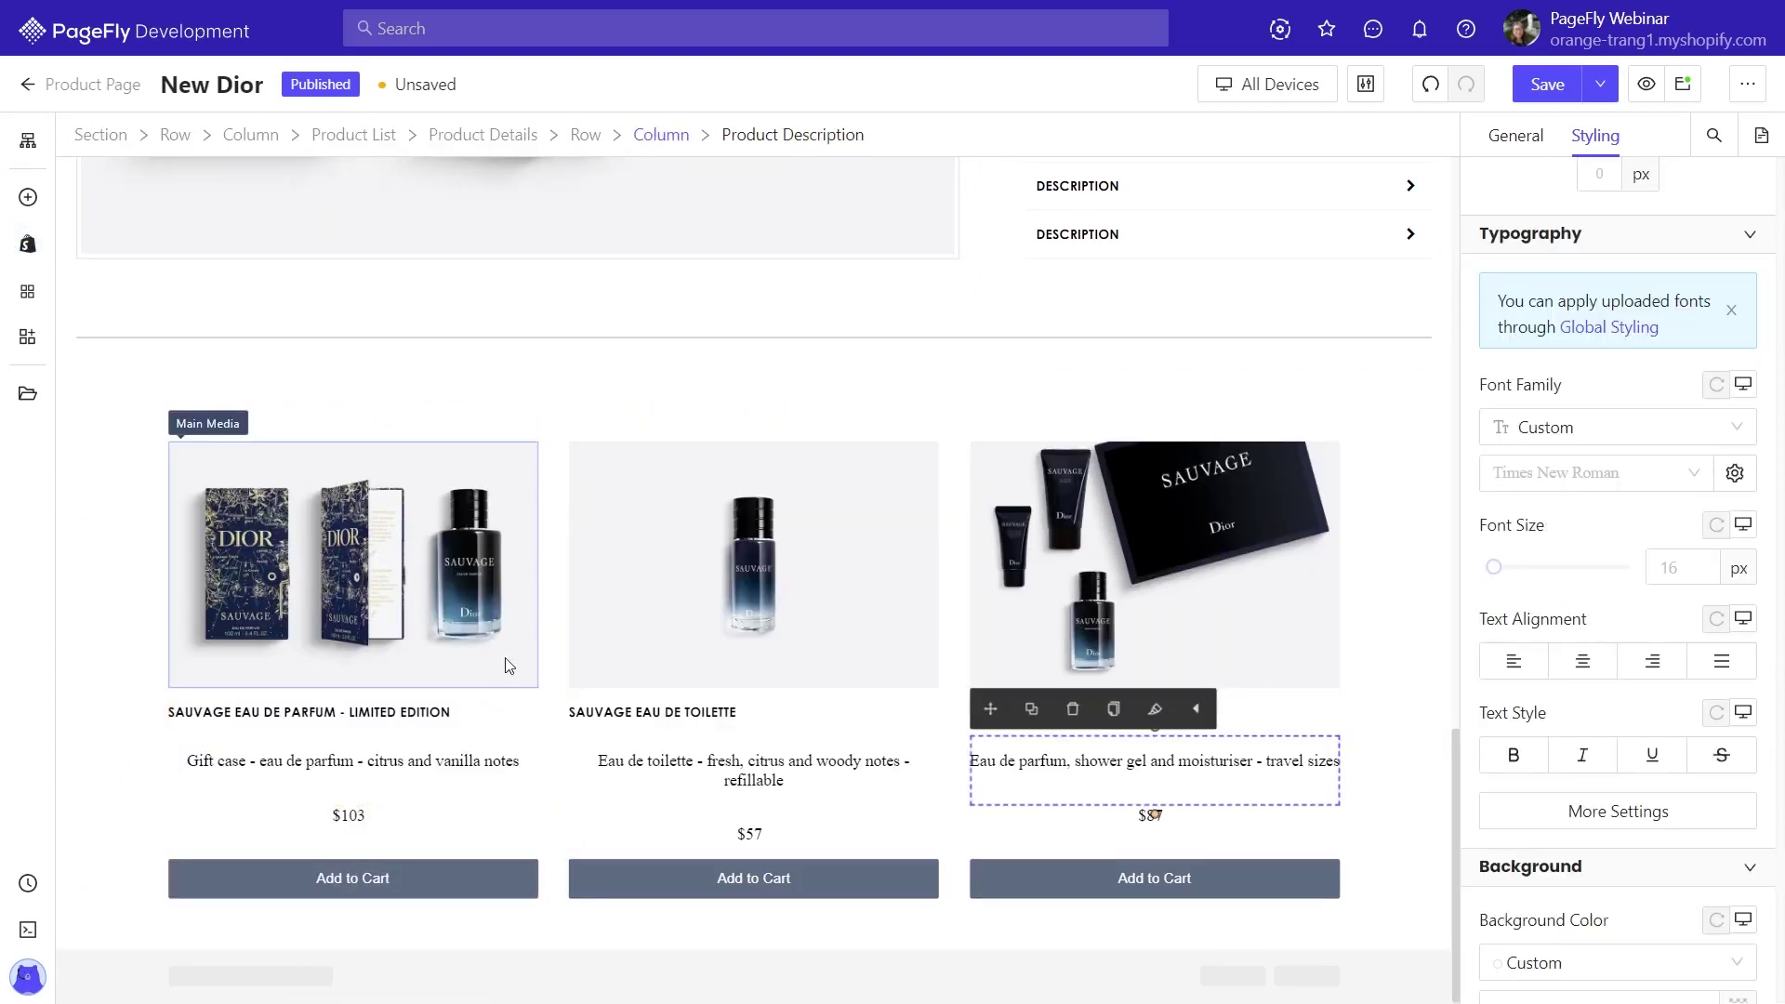
# Style the product descriptions in the list as black Century Gothic, 13 px, left-aligned
pyautogui.scroll(6, 1597, 214)
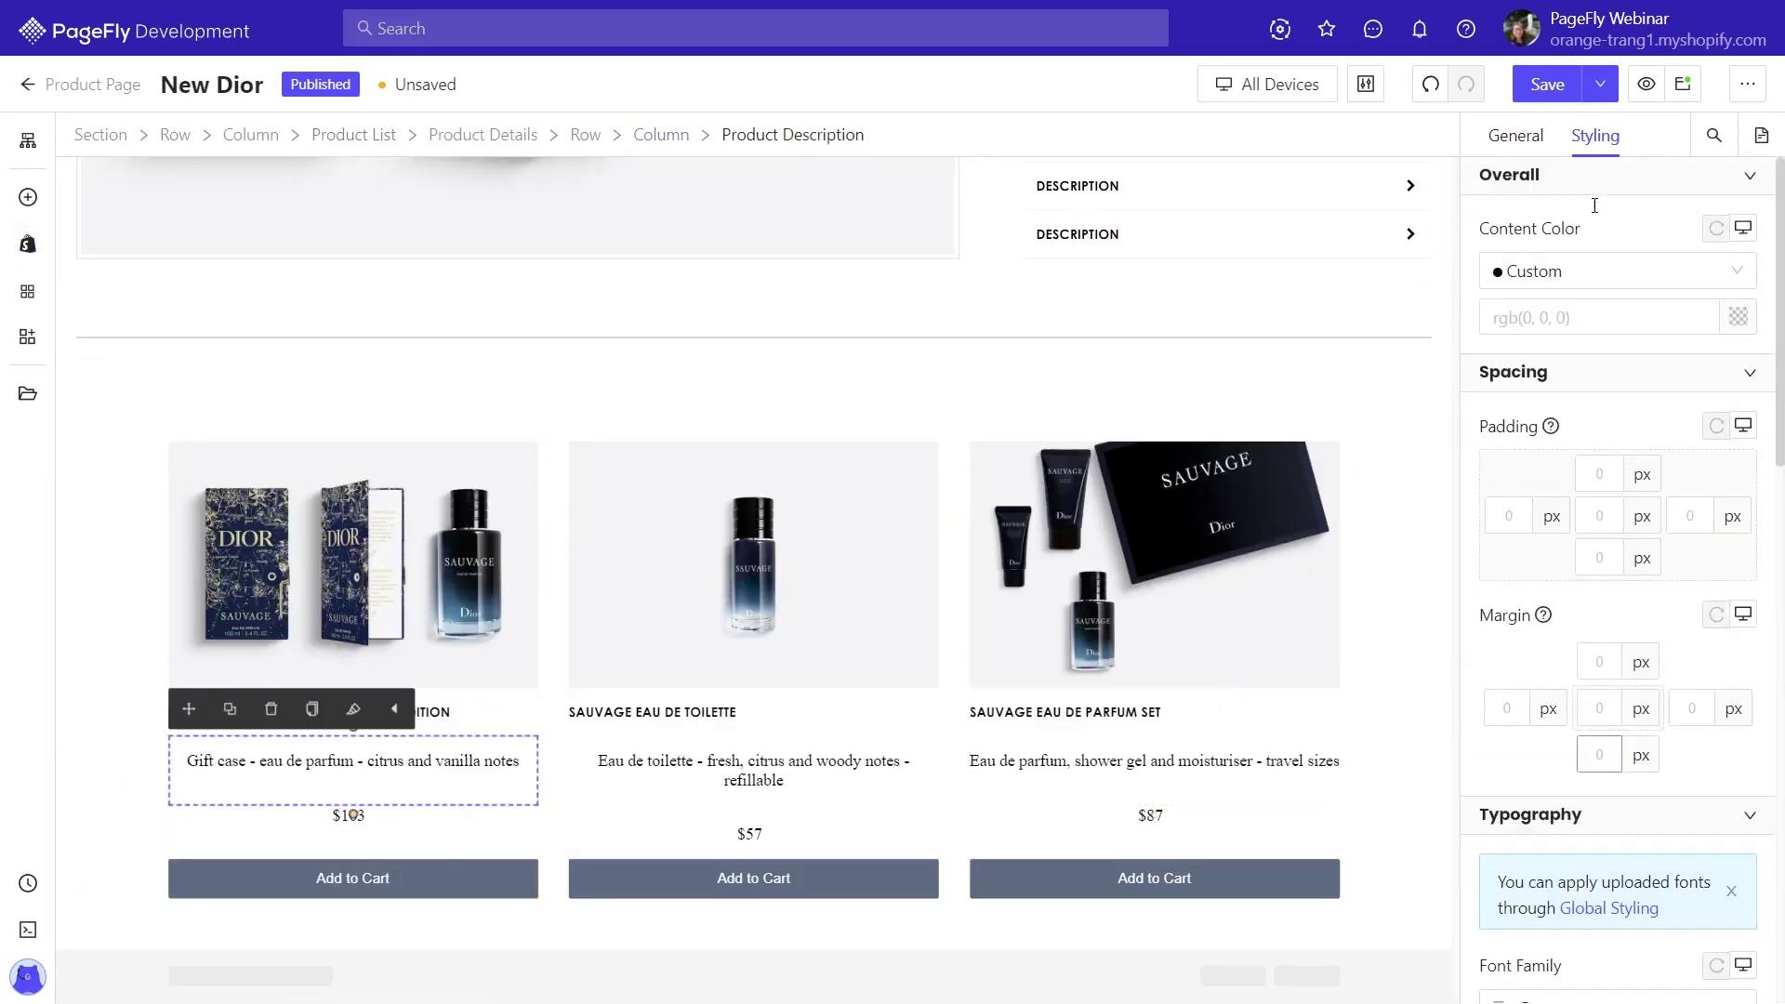
pyautogui.click(1737, 319)
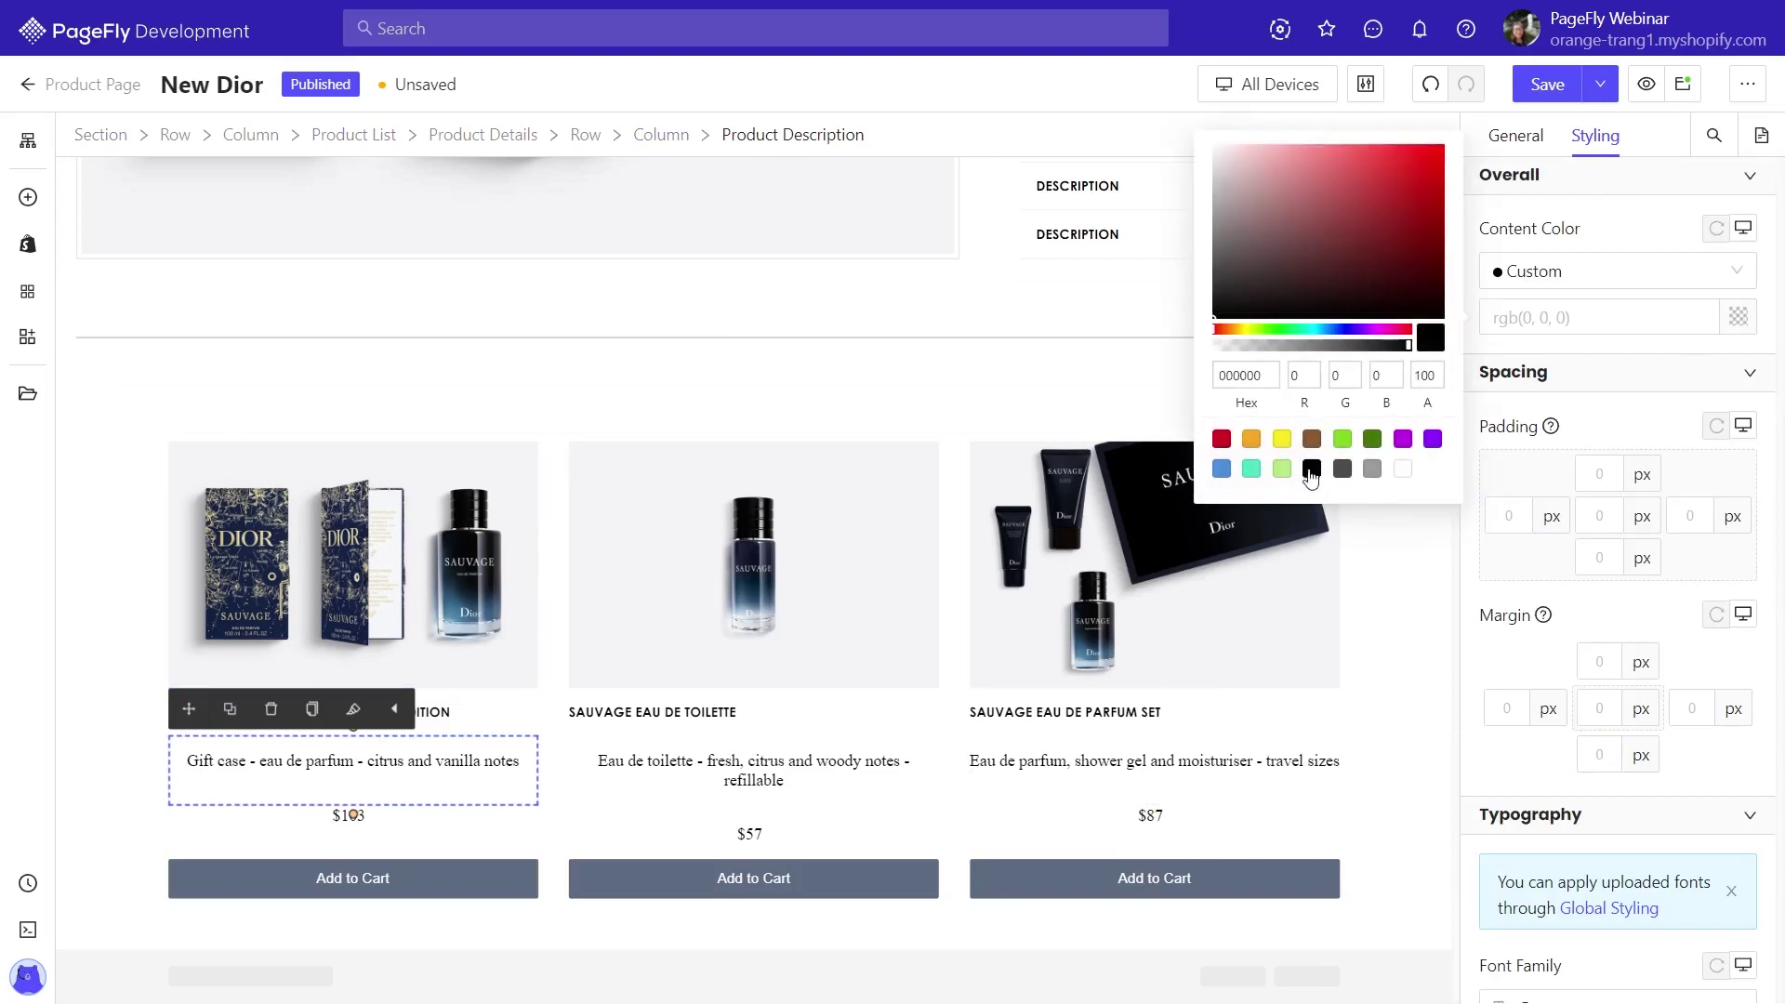
pyautogui.scroll(-6, 1506, 511)
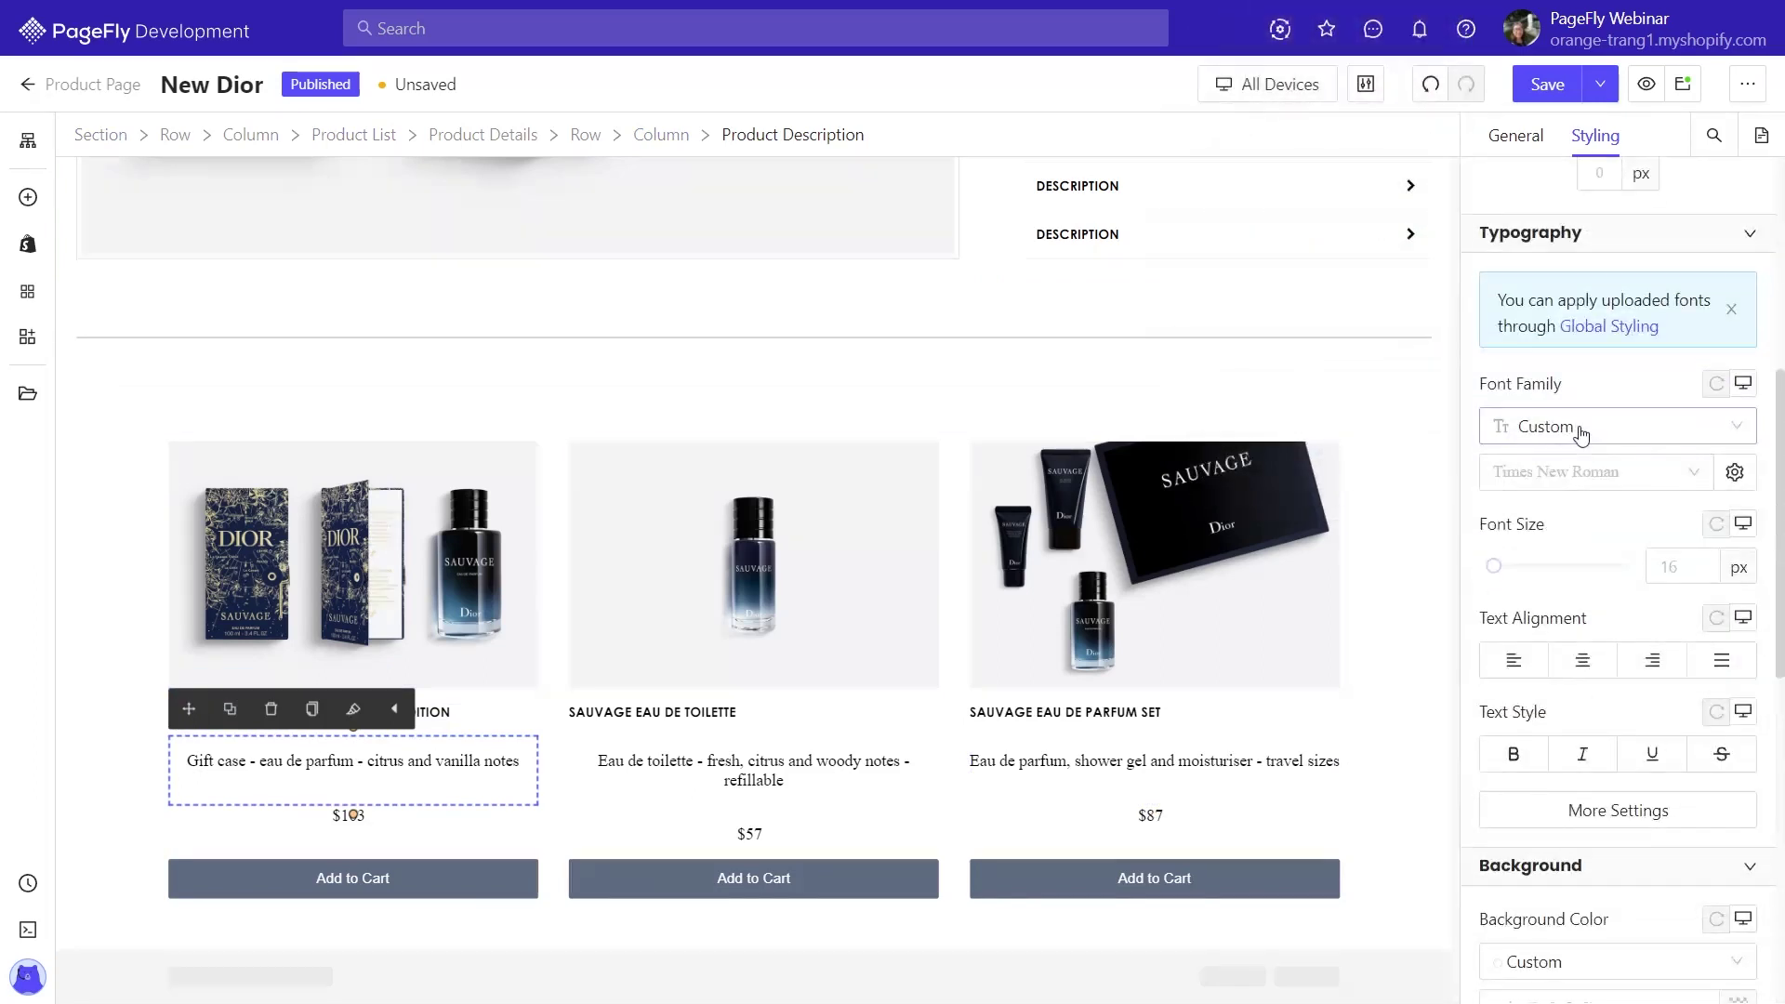
pyautogui.click(1581, 430)
pyautogui.click(1595, 550)
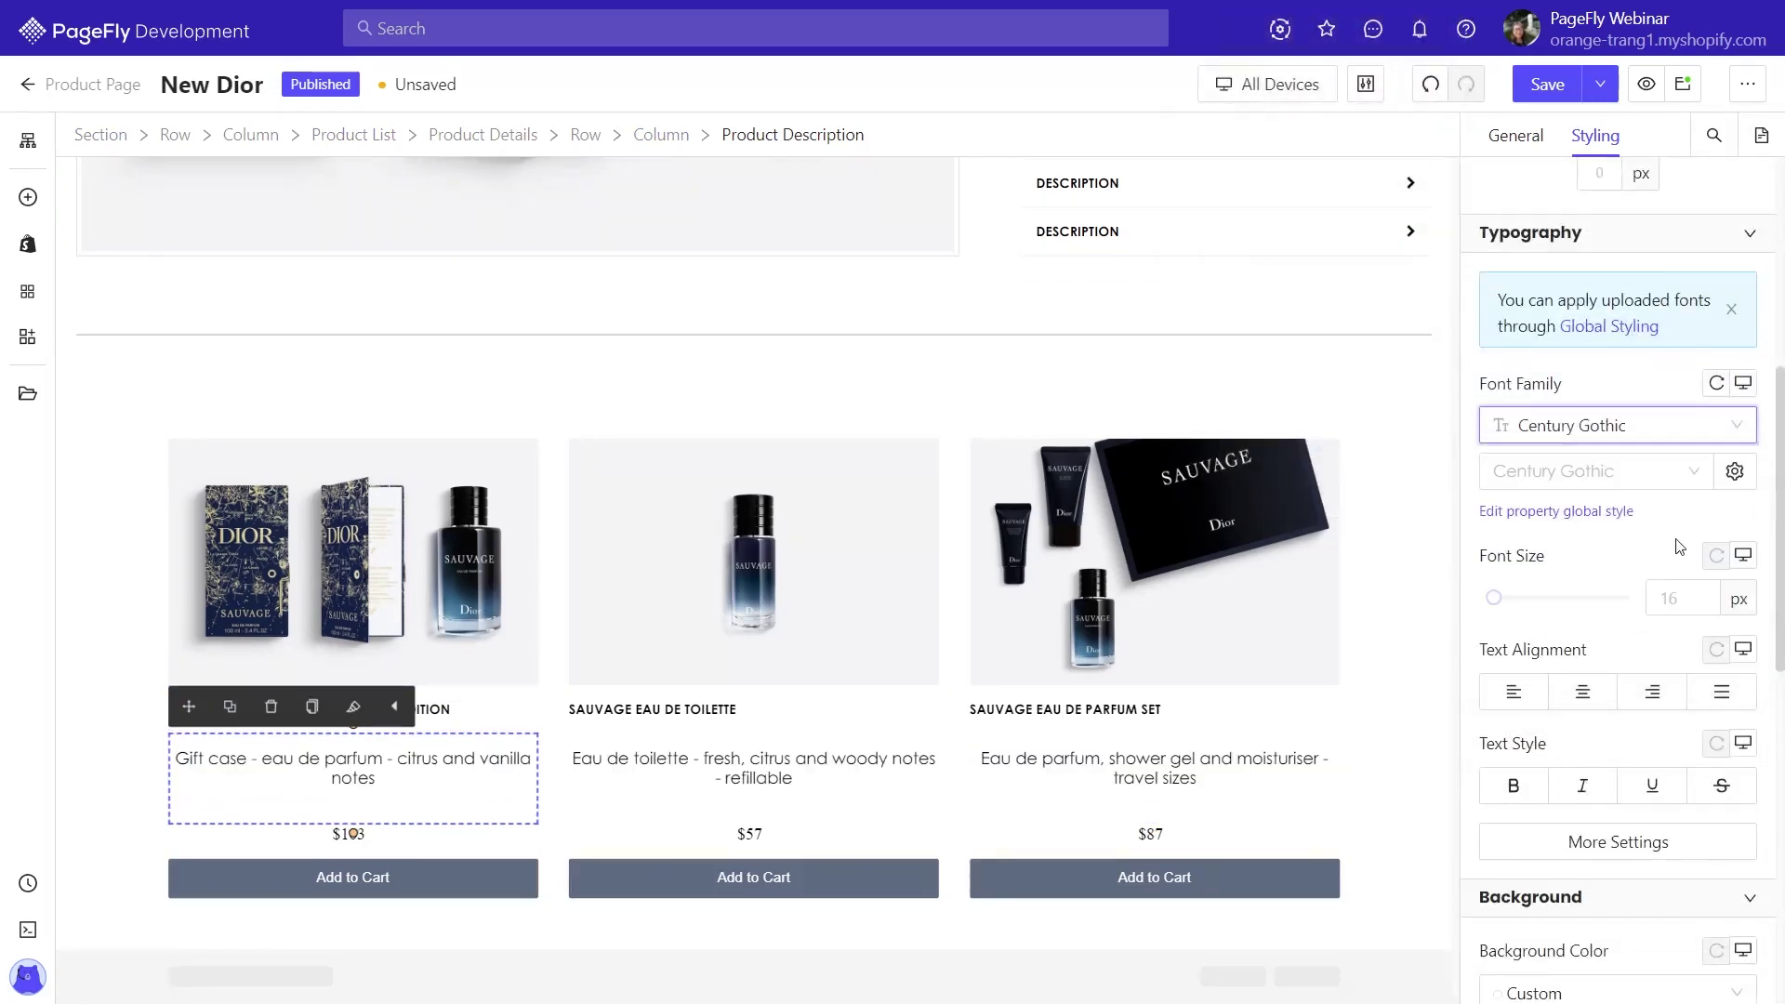
pyautogui.click(1691, 592)
pyautogui.write('13')
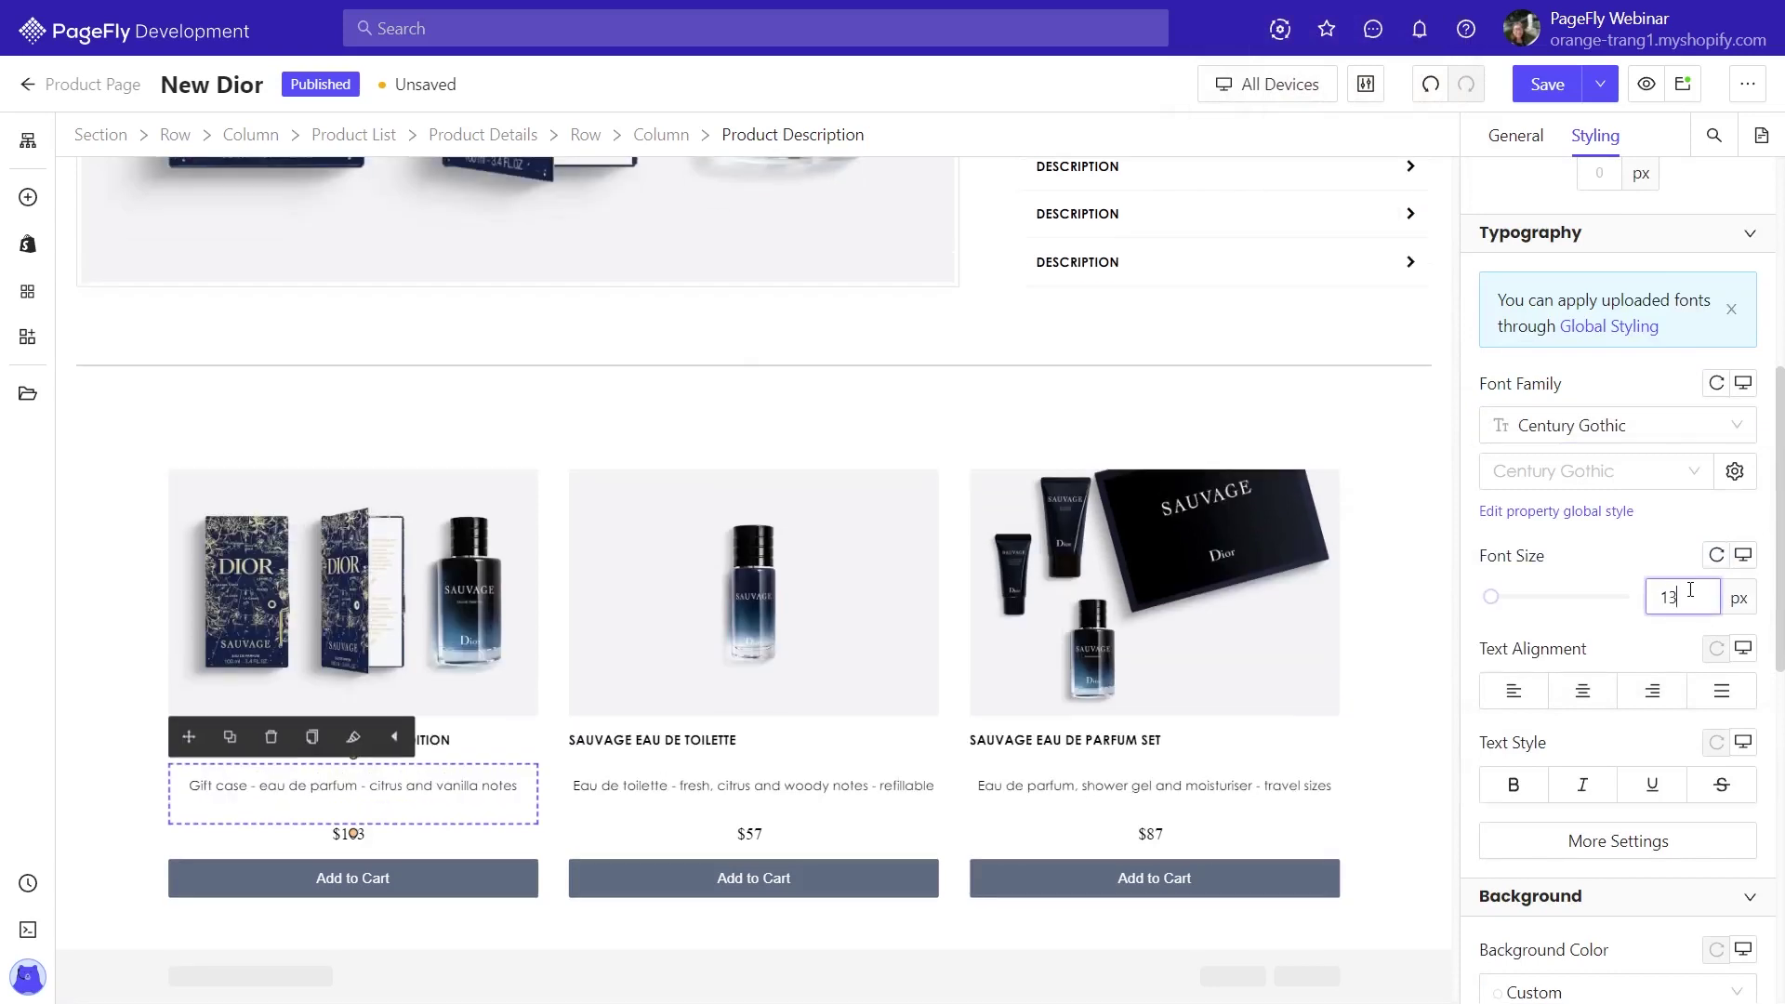
pyautogui.click(1503, 692)
pyautogui.scroll(-1, 1515, 651)
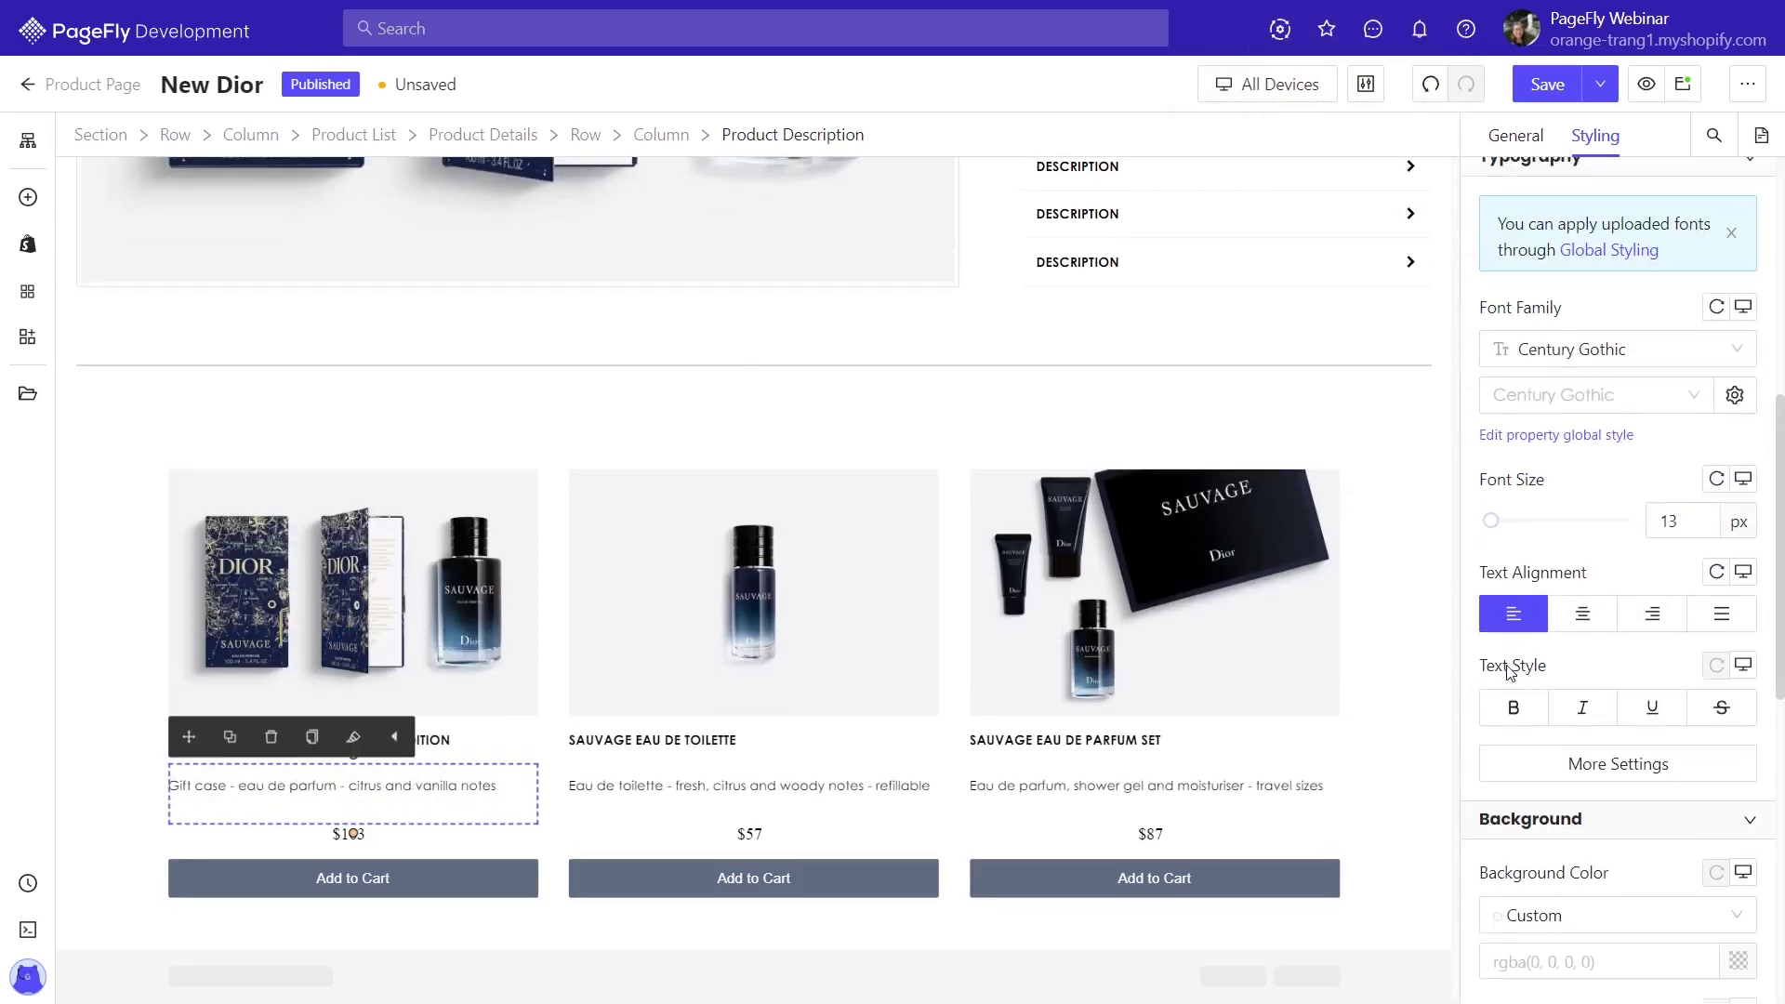
# Copy the product title's style and apply it to the price text in the Product List cards
pyautogui.click(457, 739)
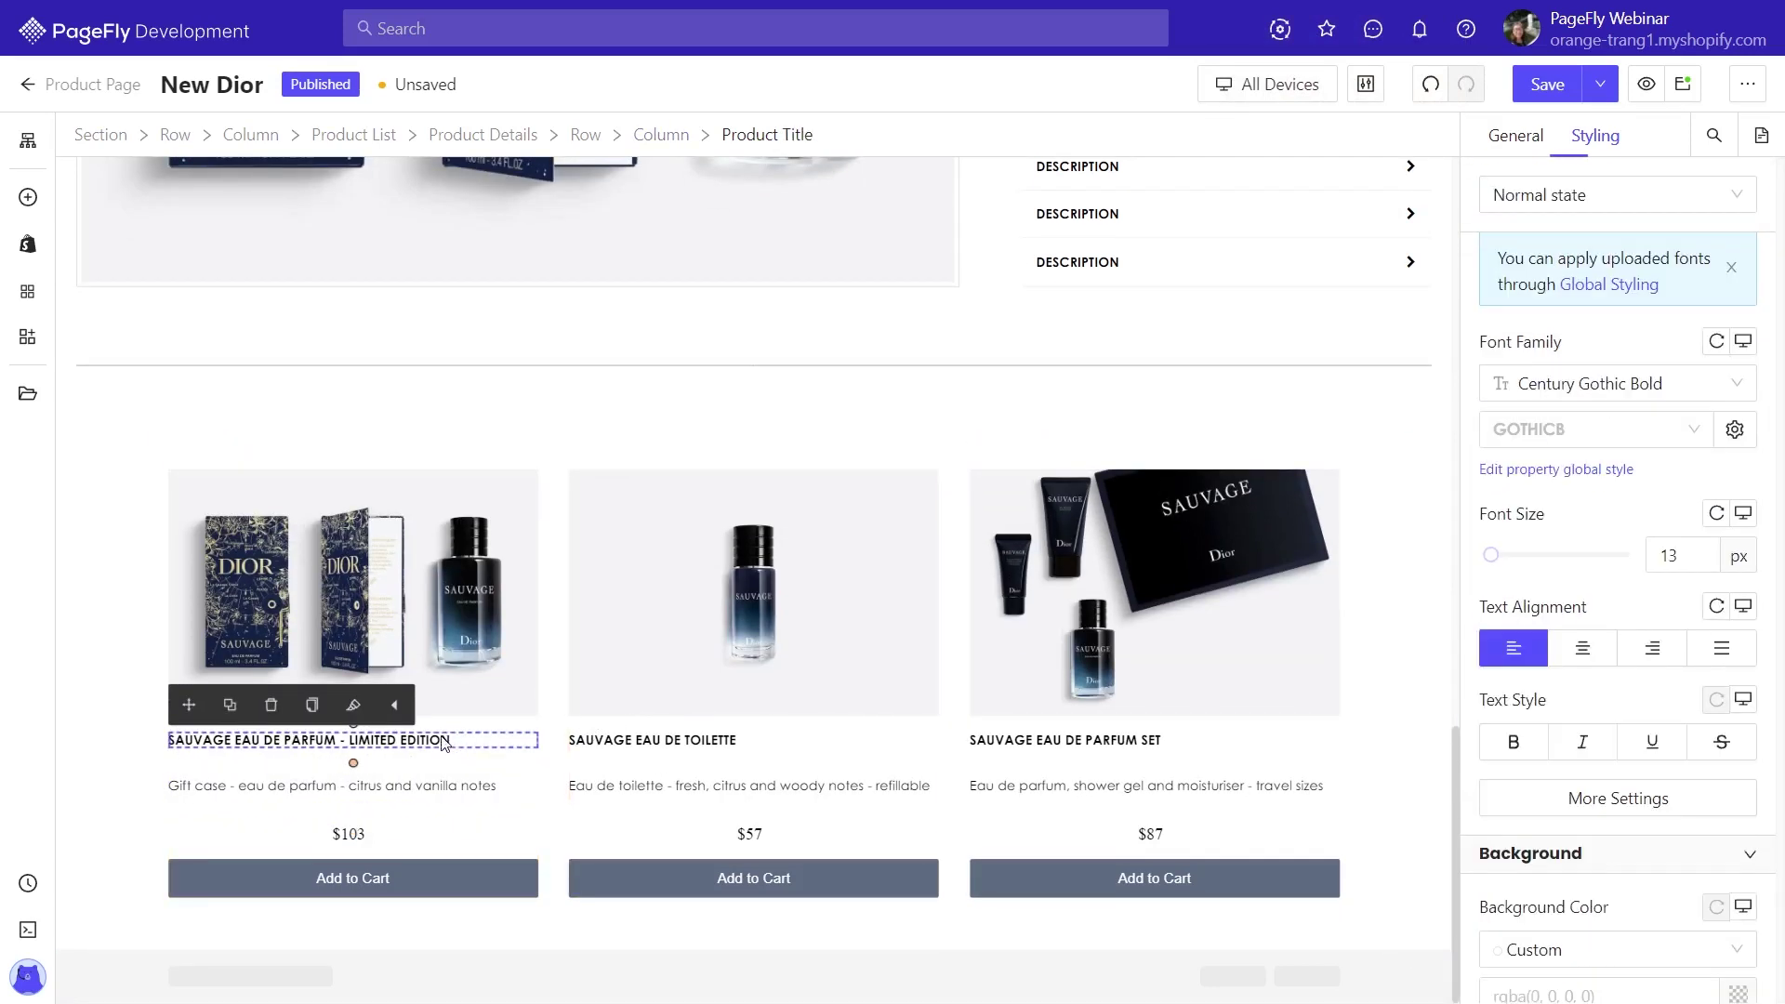
pyautogui.click(310, 706)
pyautogui.click(352, 833)
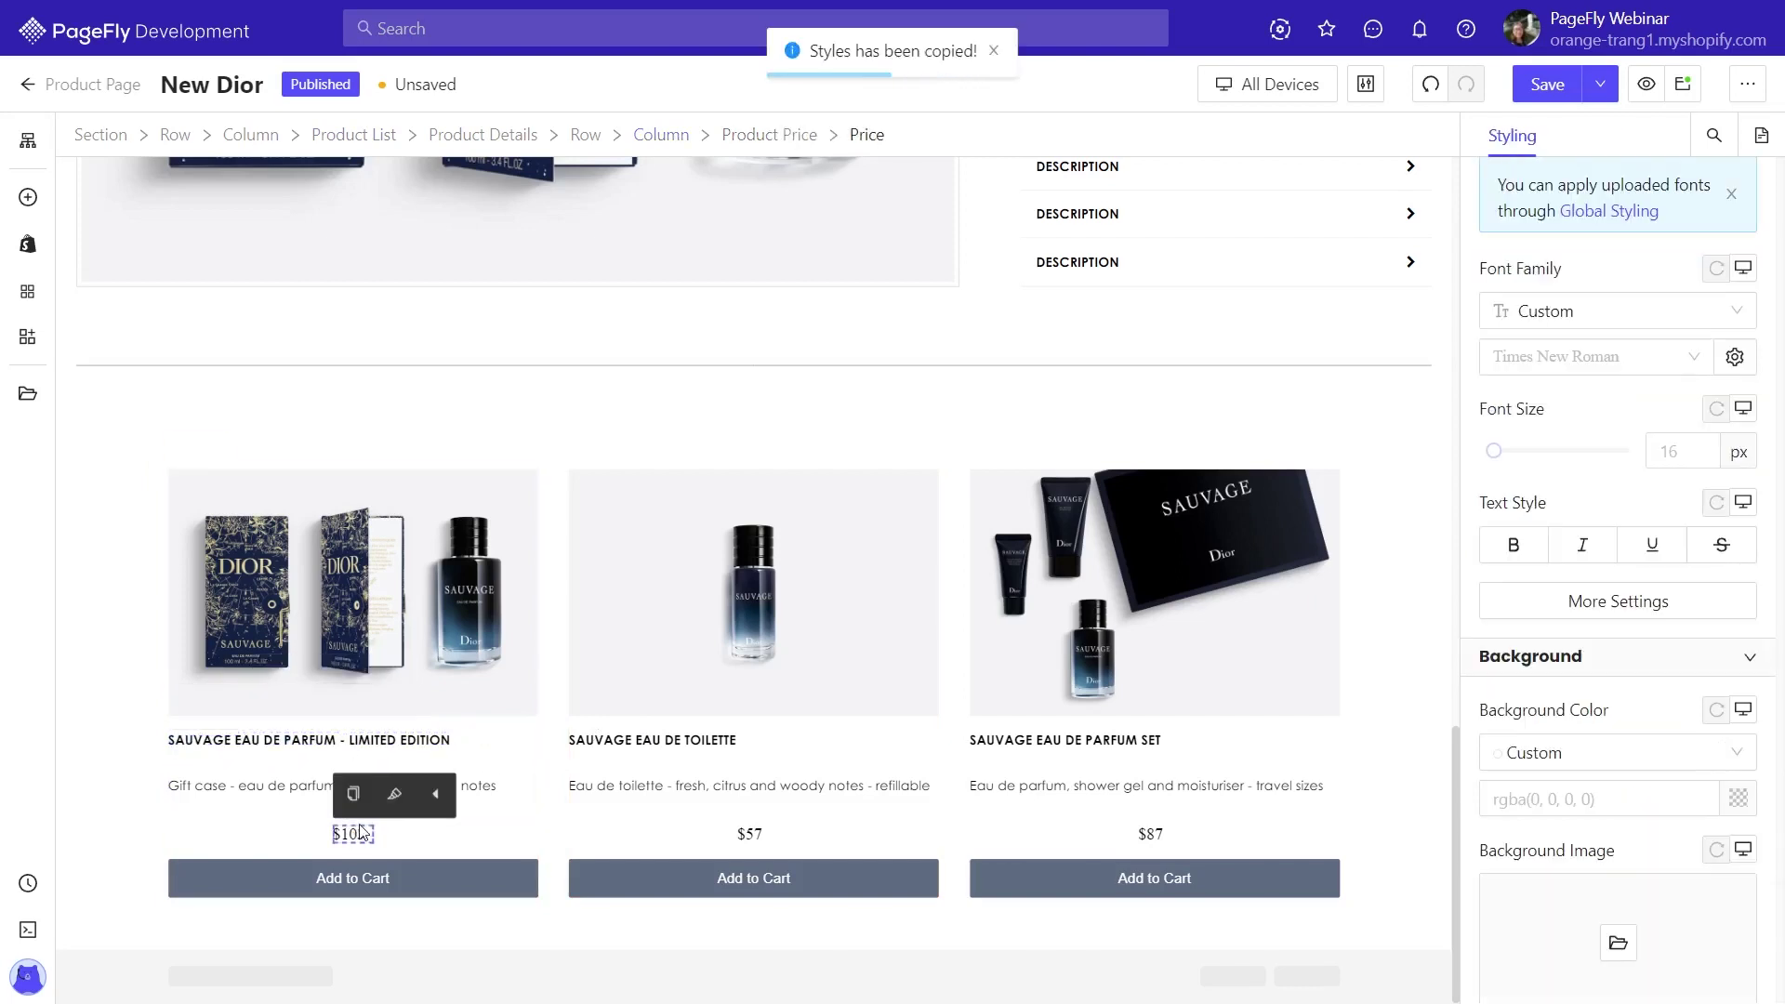
pyautogui.click(395, 795)
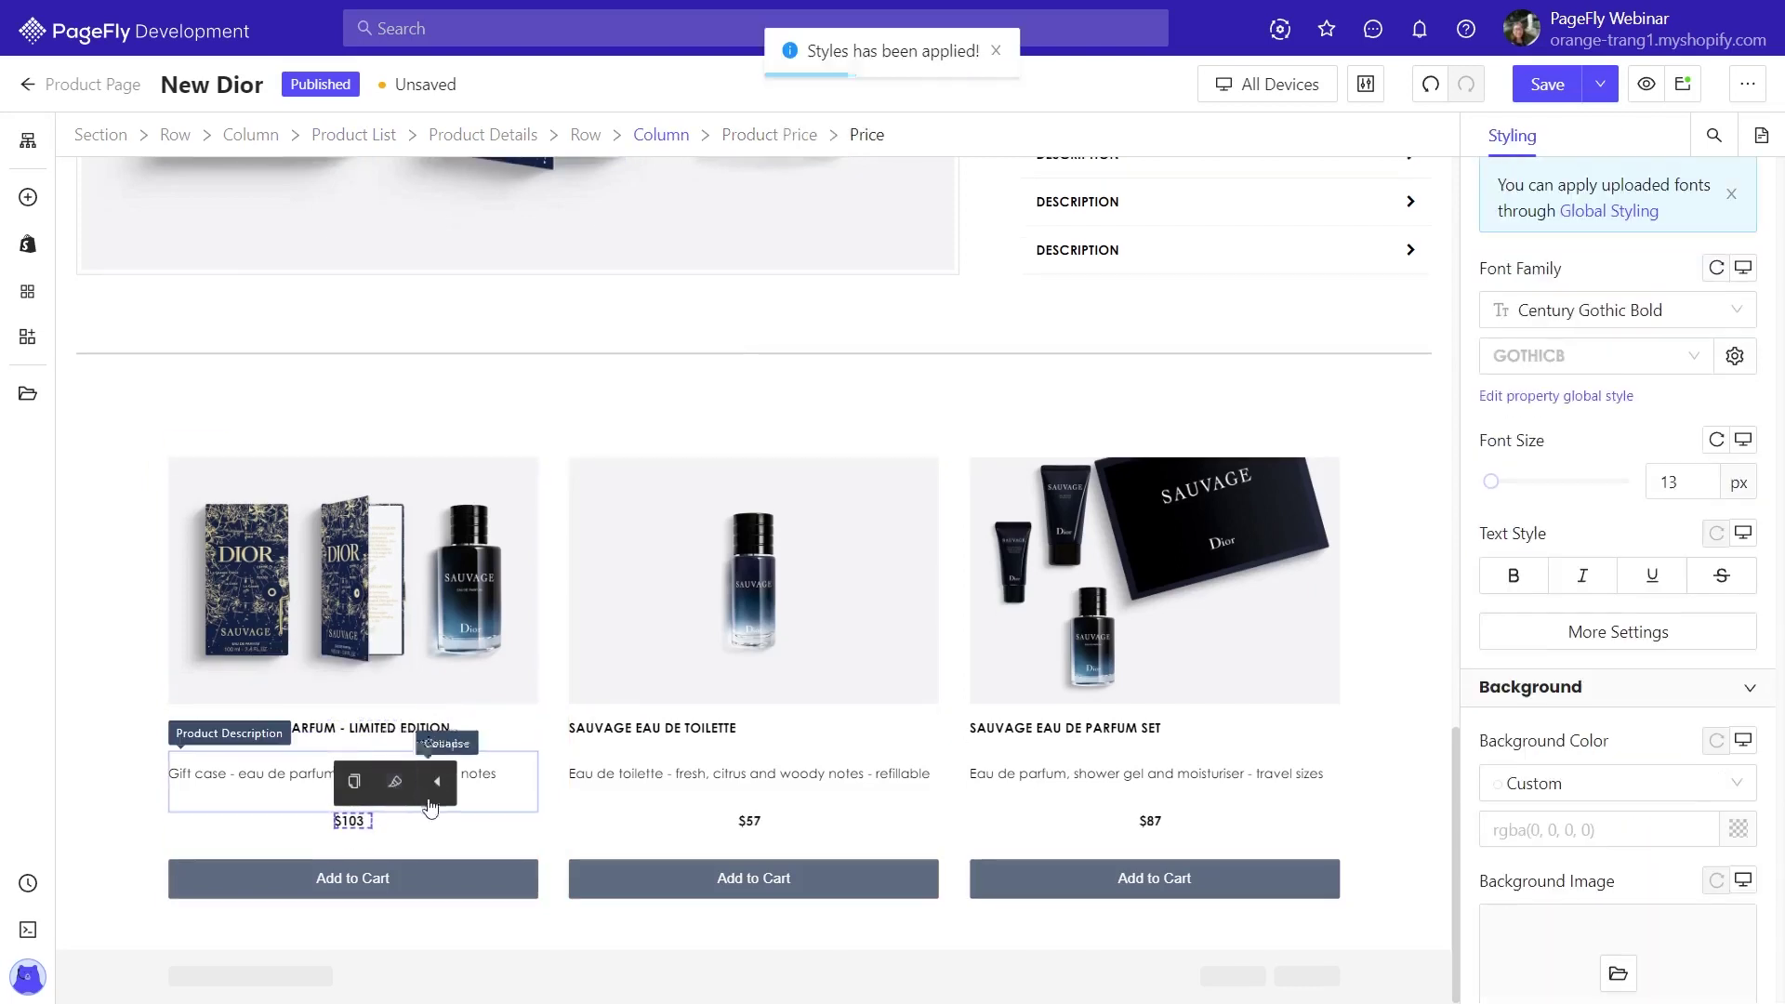
# Left-align the Product Price element by clearing its Flex display style
pyautogui.click(424, 818)
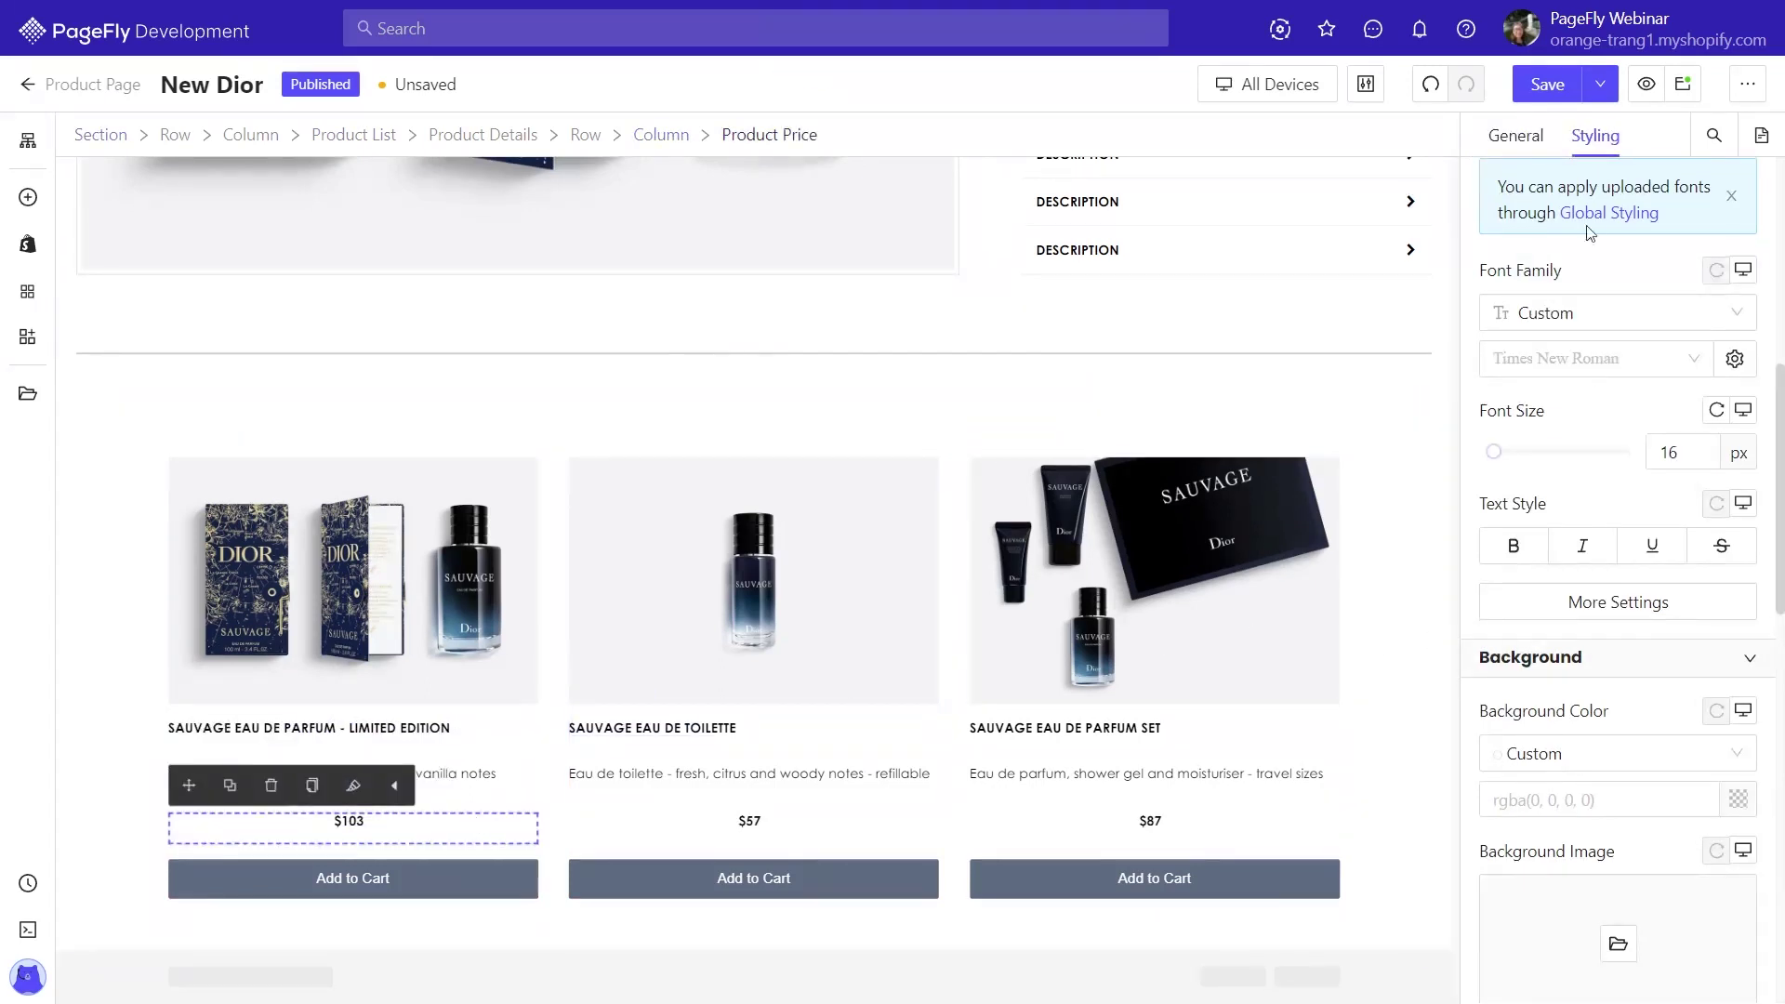
pyautogui.scroll(-10, 1615, 279)
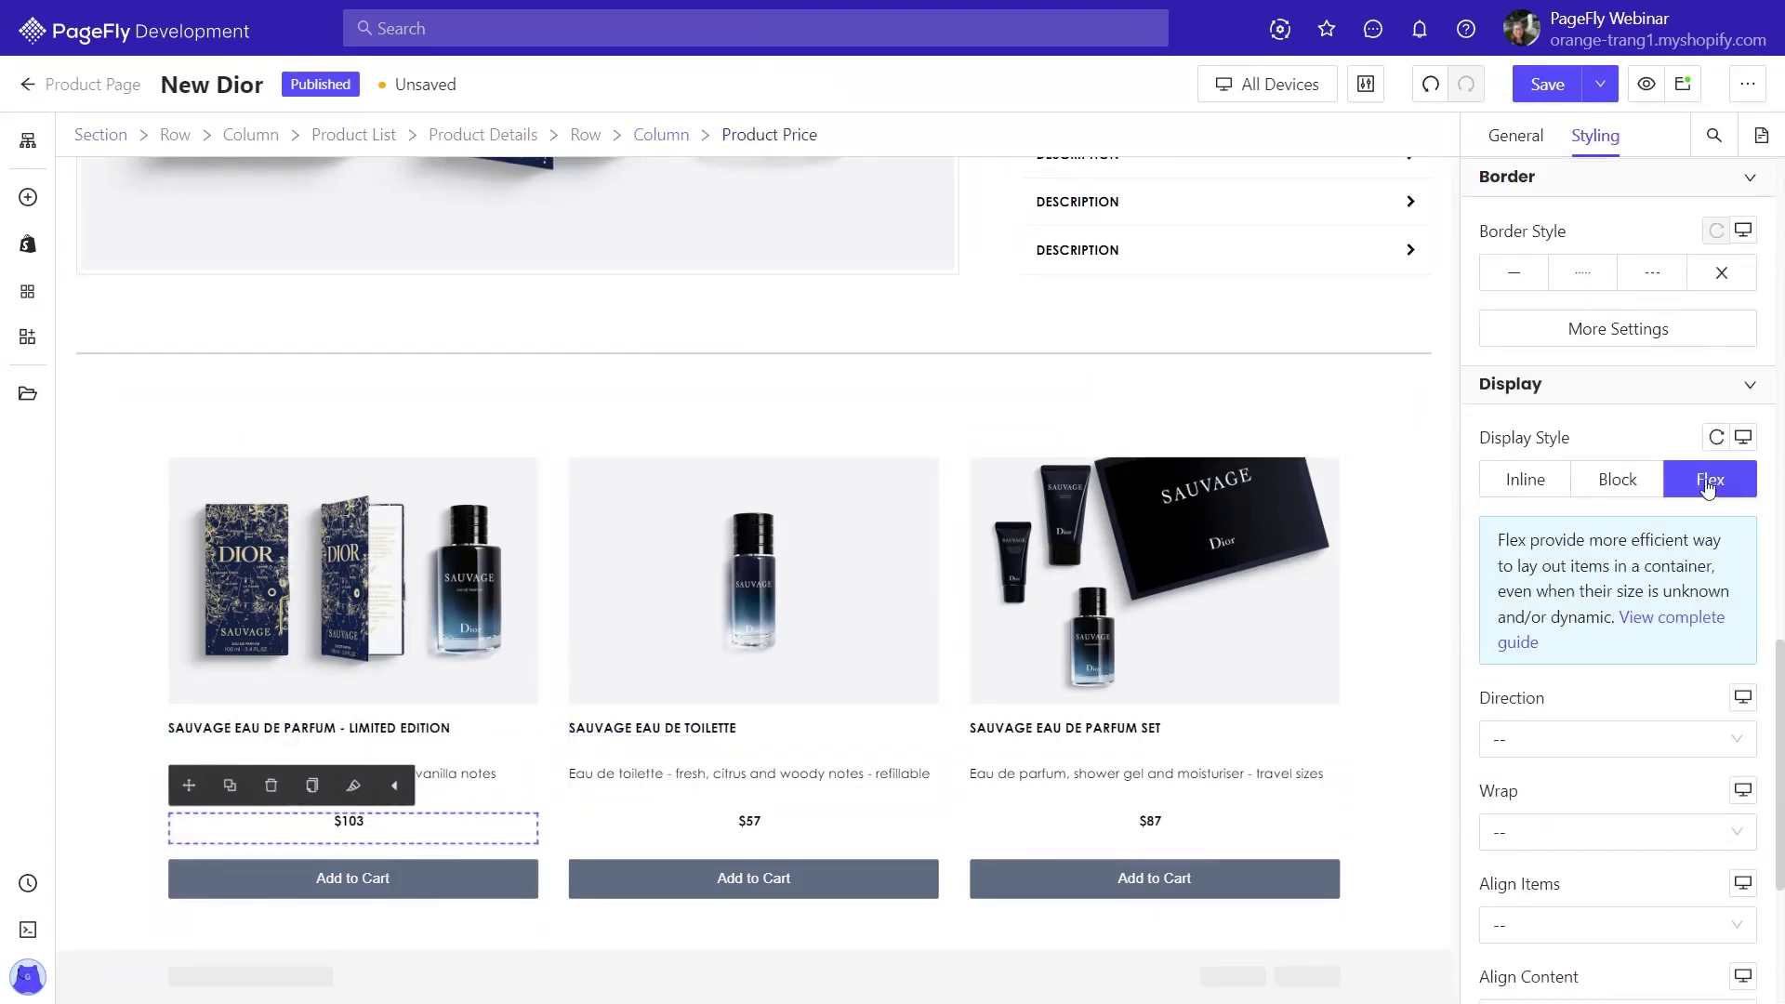
pyautogui.click(1711, 481)
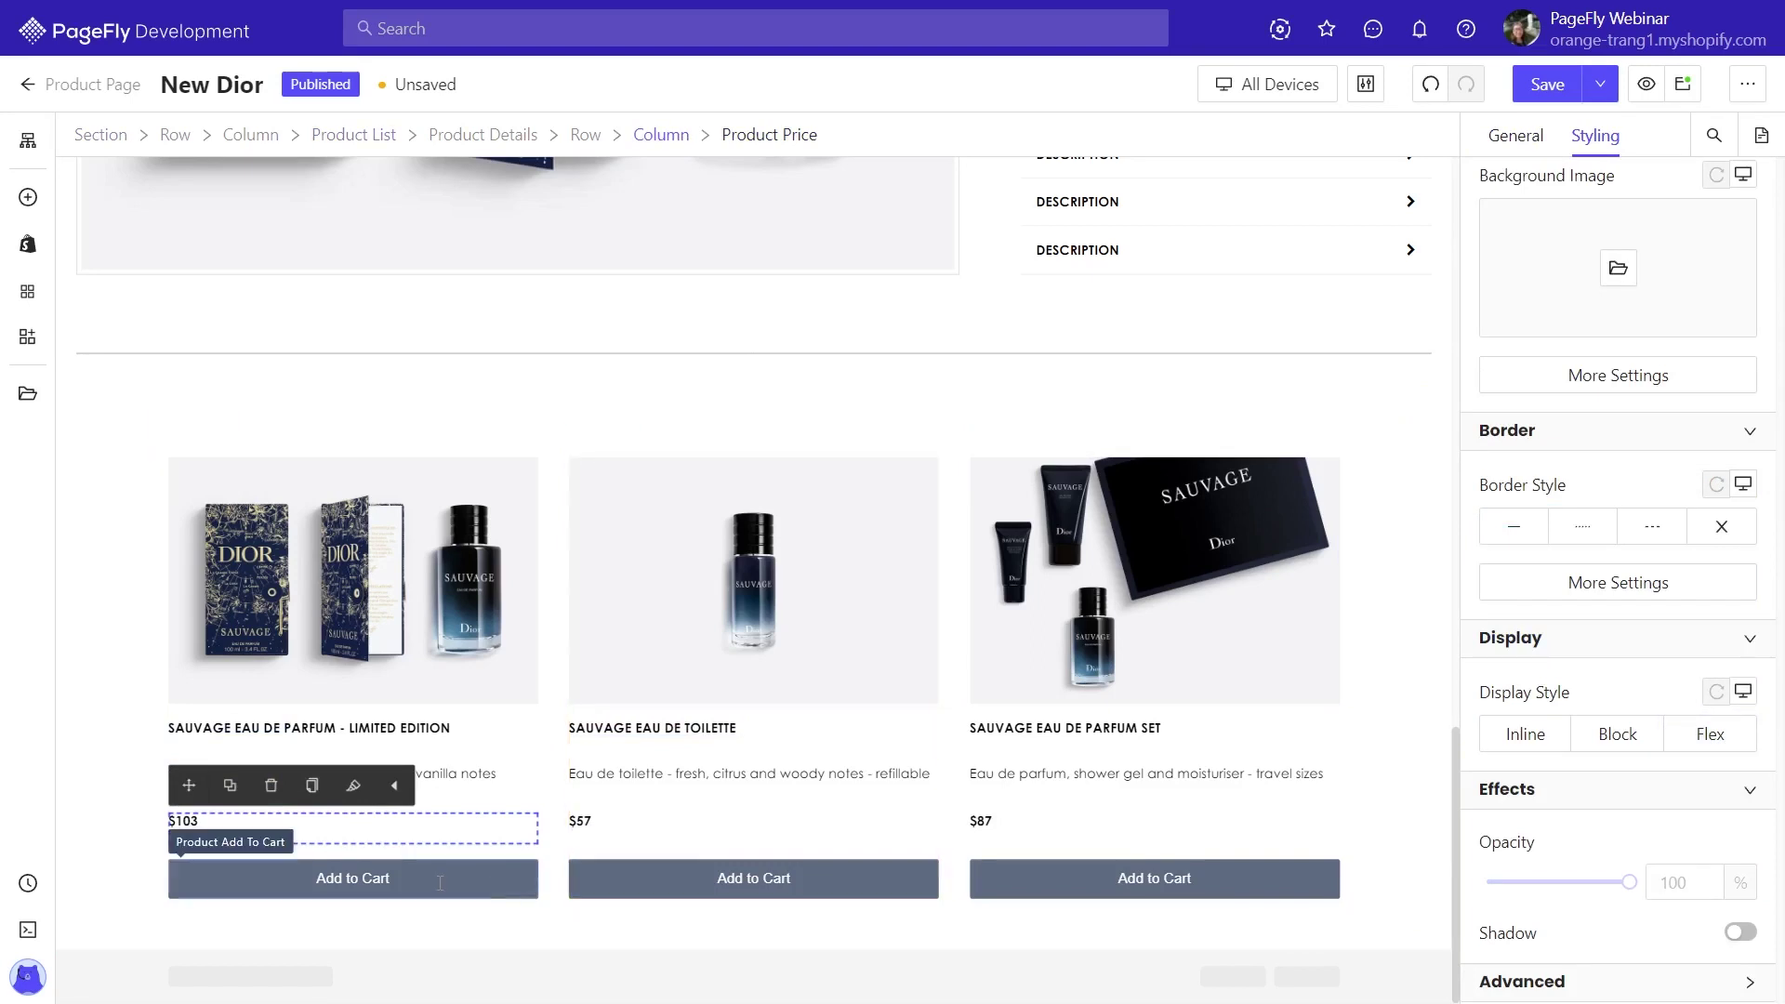
# Delete the Add to Cart button from the product cards and add a Loox Star Rating below the price
pyautogui.click(394, 870)
pyautogui.click(271, 833)
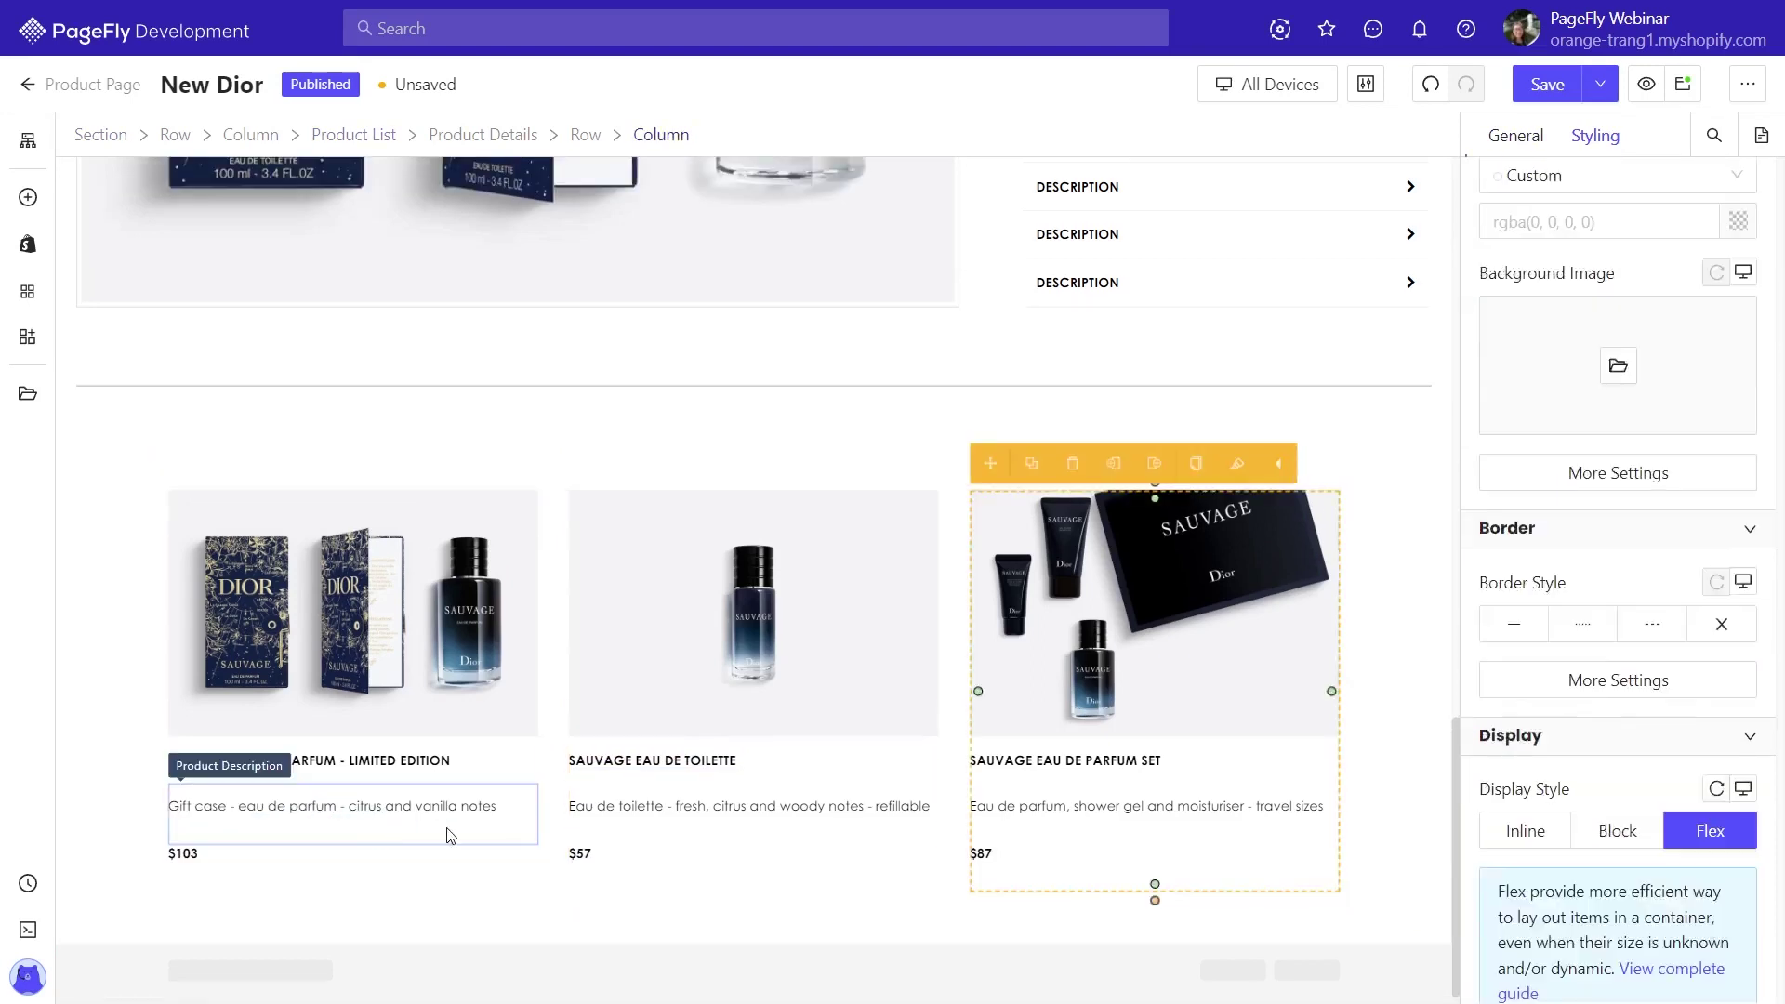
pyautogui.click(1383, 859)
pyautogui.click(26, 292)
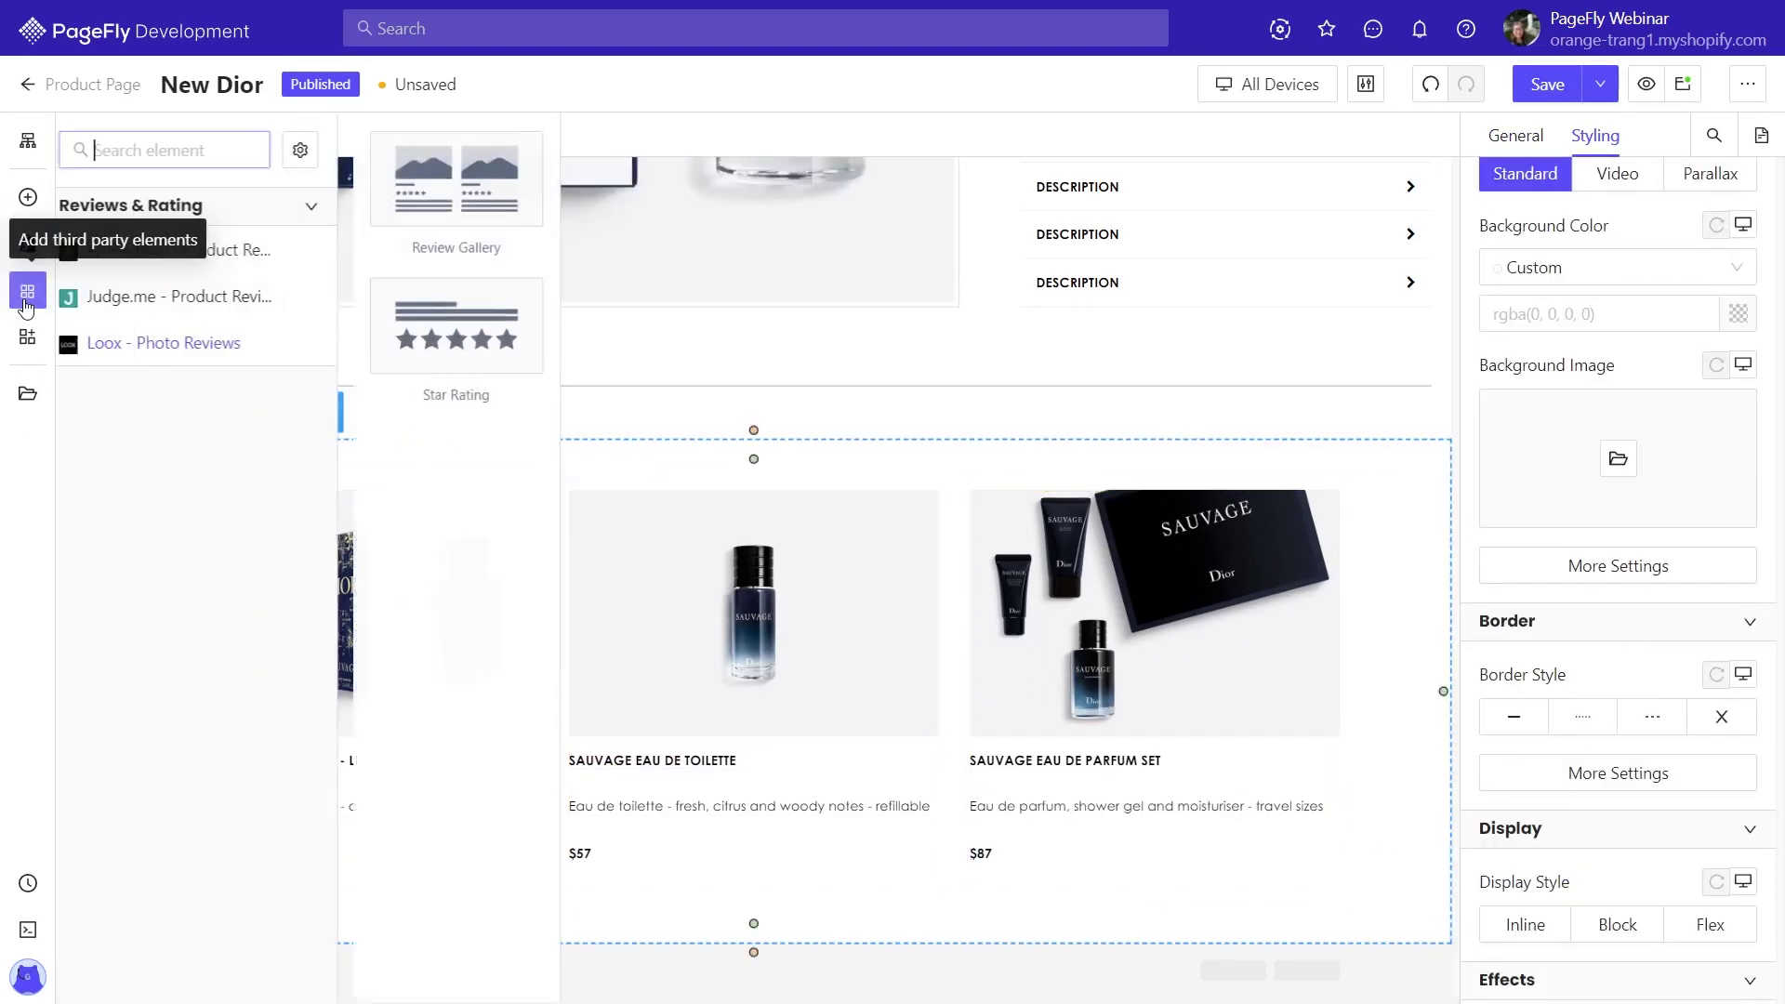
pyautogui.moveTo(446, 349); pyautogui.dragTo(281, 868)
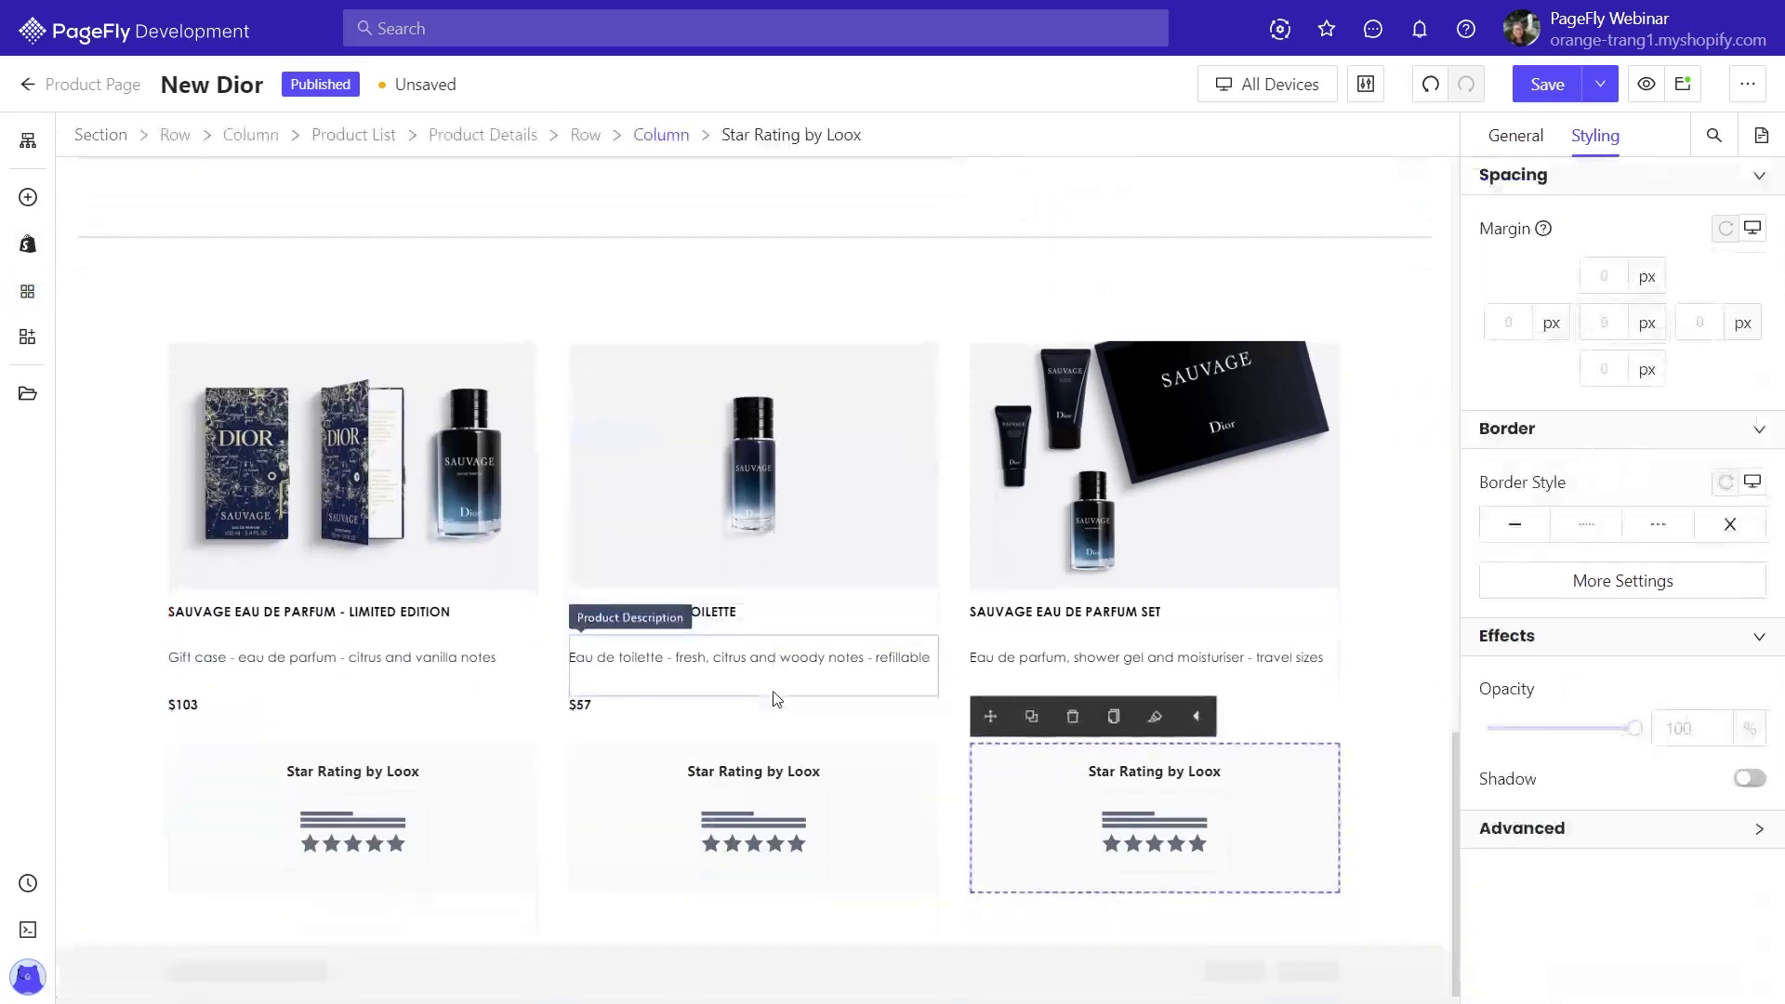
# Duplicate the divider, move the copy into its own section below the Product List, and turn off that section's fixed width
pyautogui.click(1386, 845)
pyautogui.scroll(4, 1391, 852)
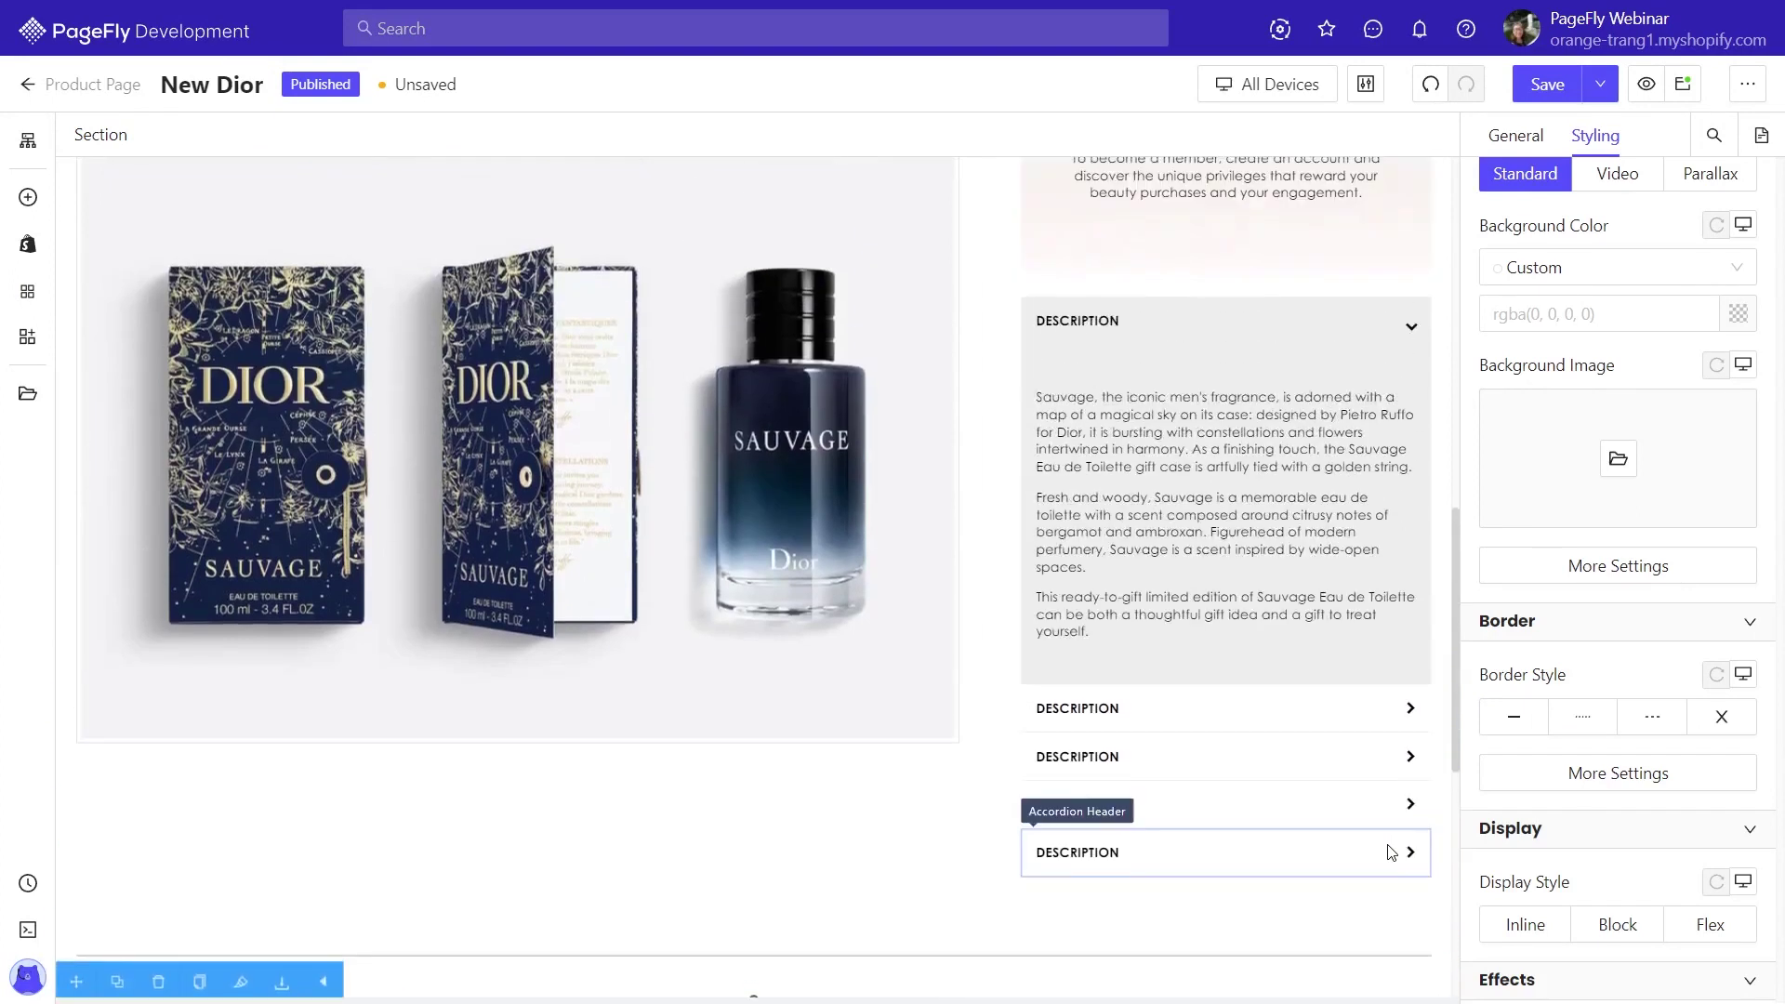
pyautogui.click(344, 639)
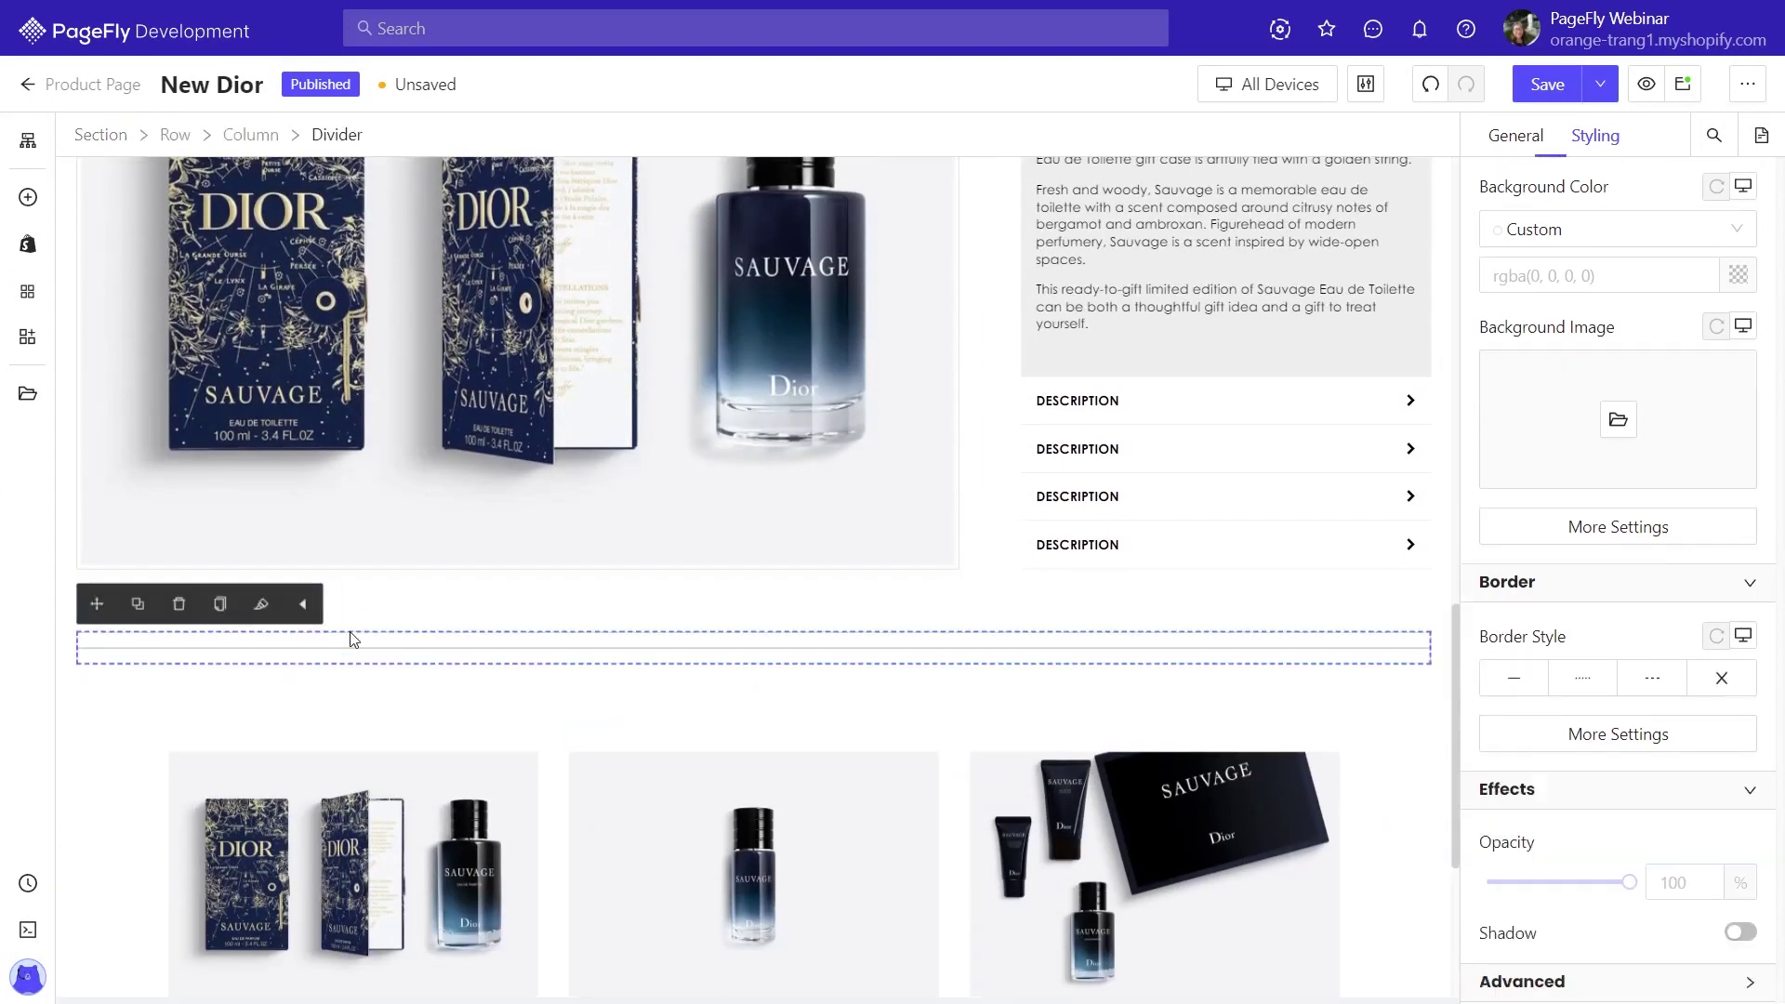
pyautogui.click(137, 611)
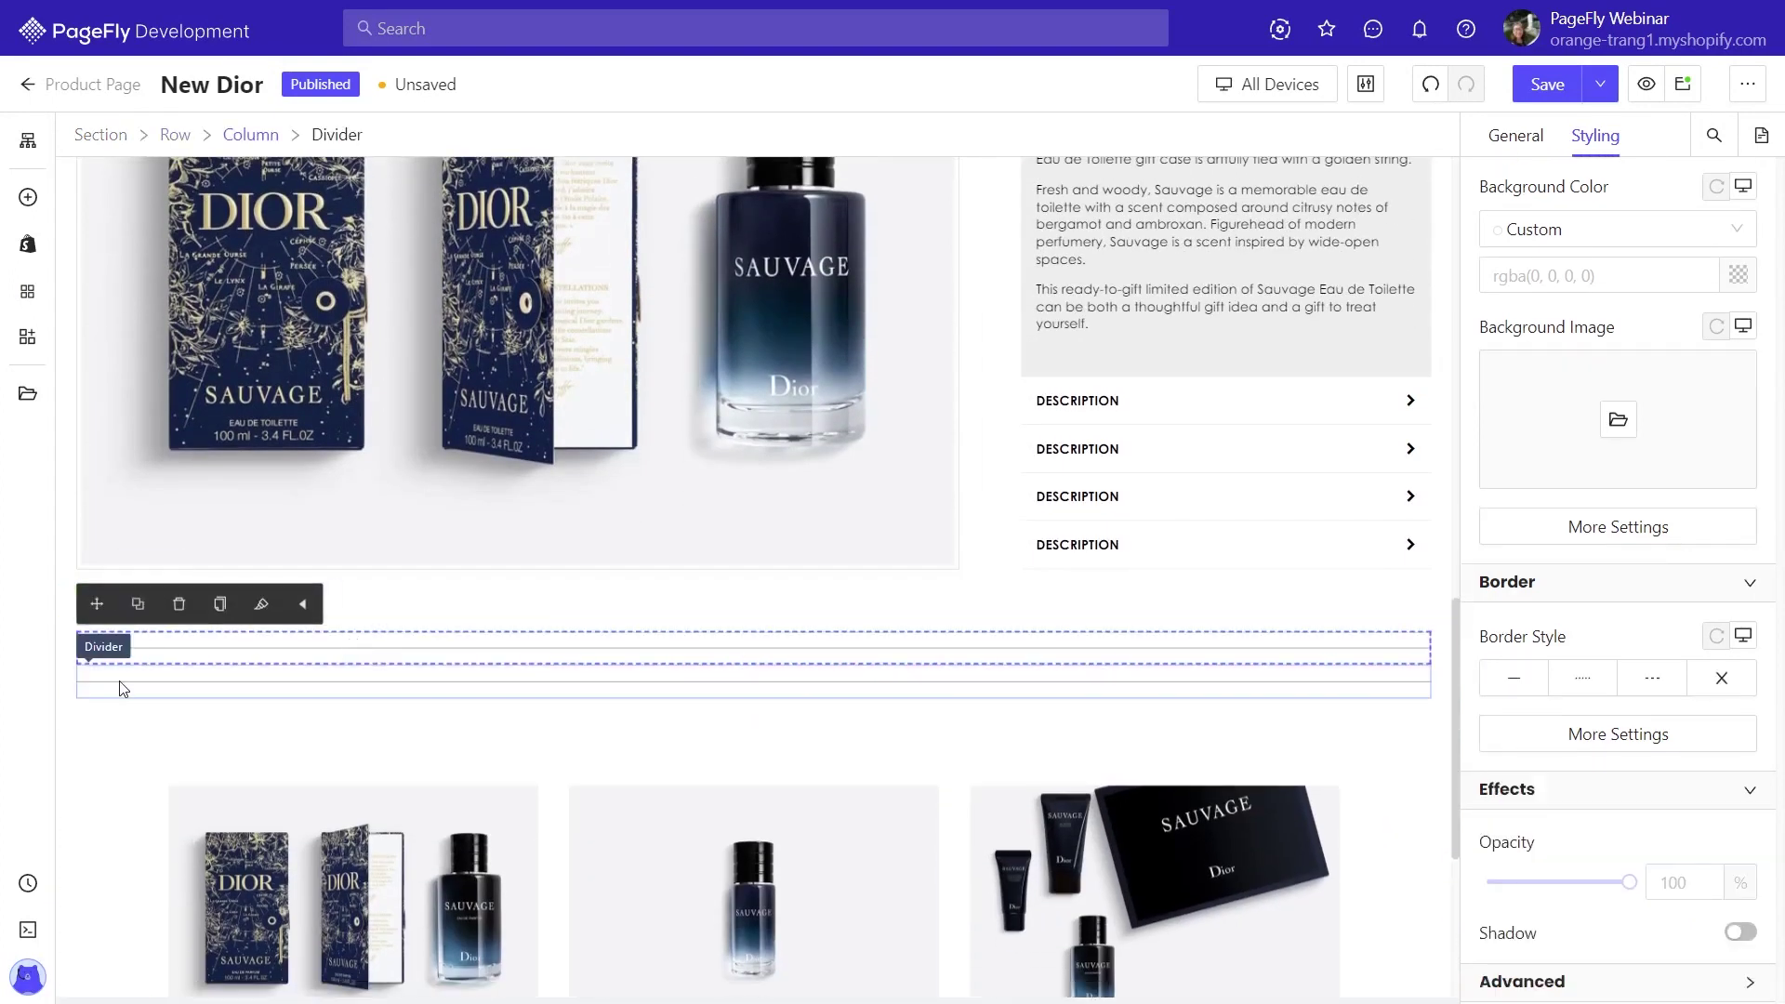
pyautogui.moveTo(96, 639); pyautogui.dragTo(360, 904)
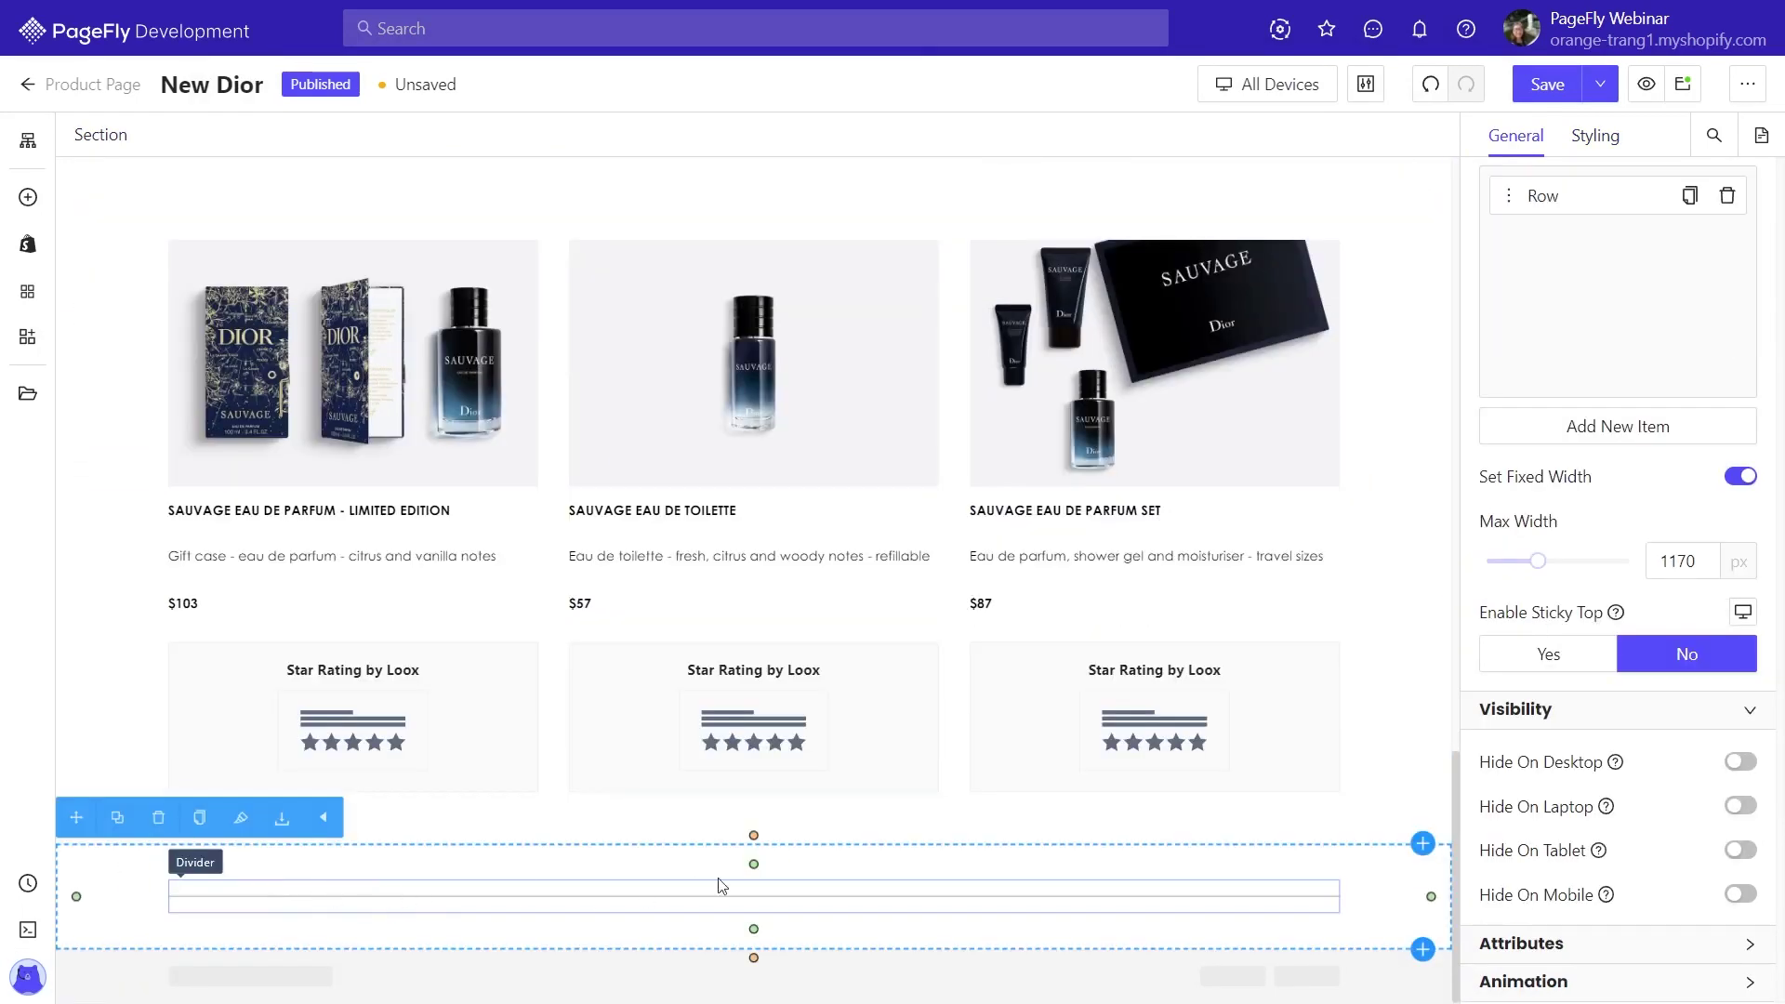
pyautogui.click(1738, 477)
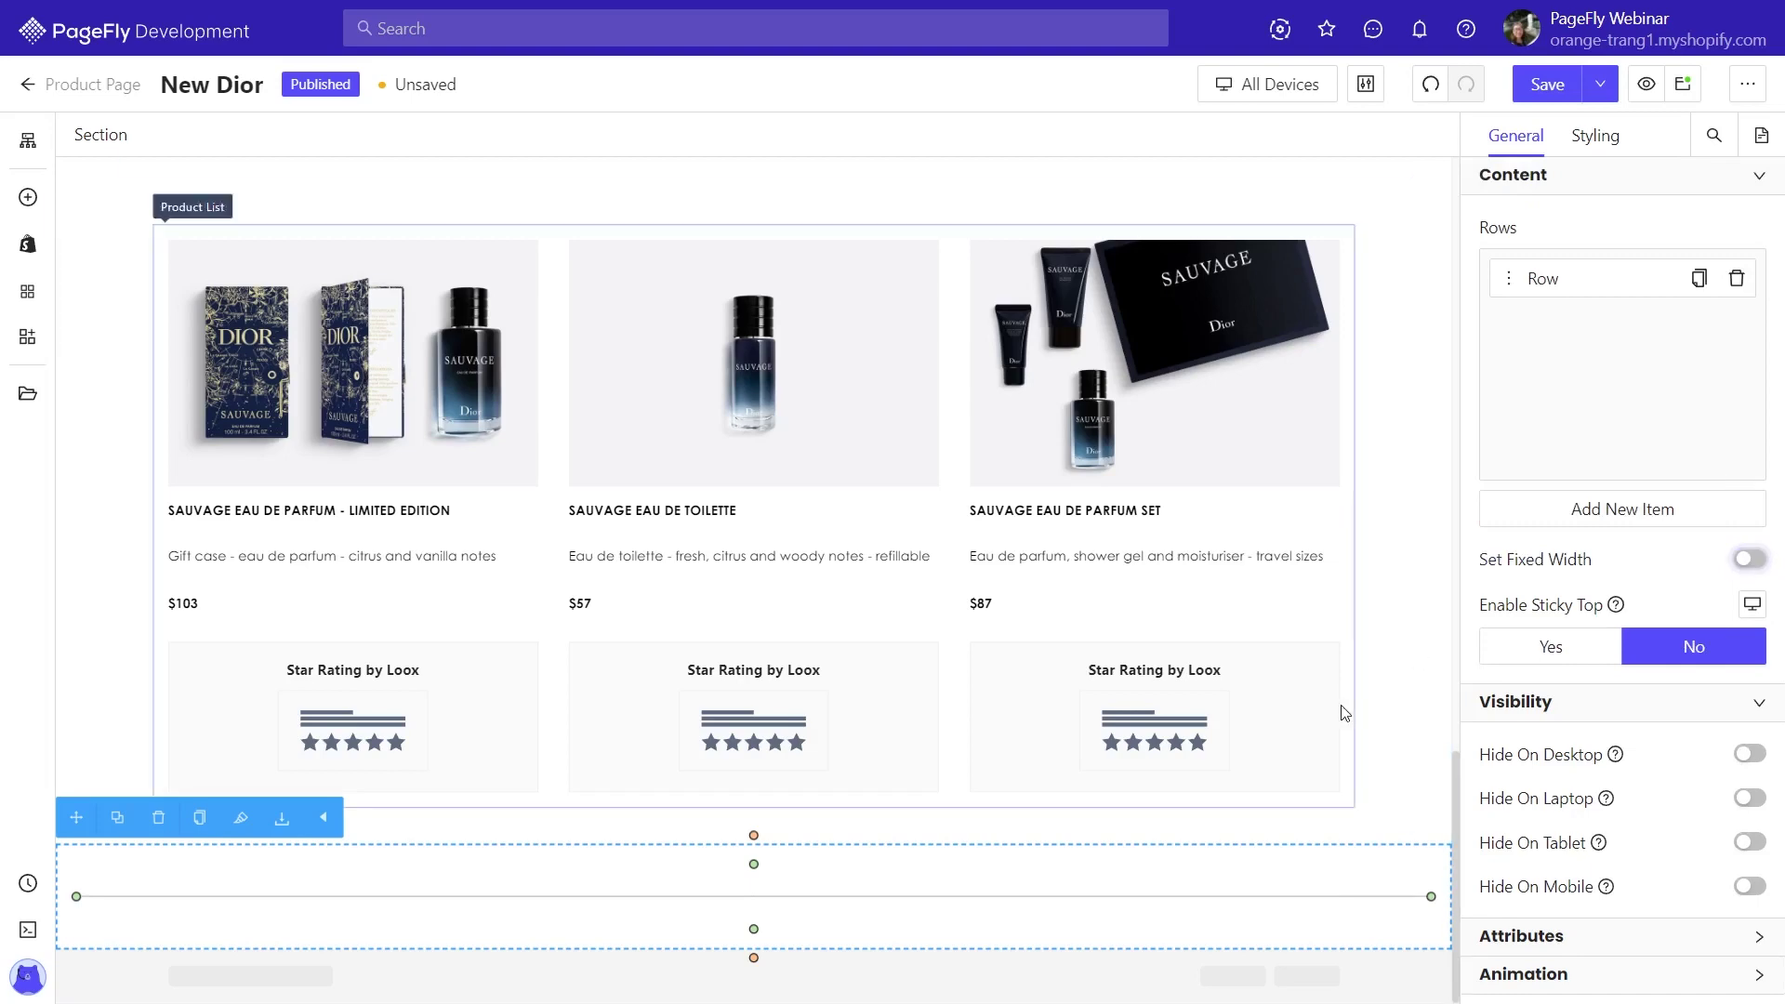
pyautogui.click(1409, 807)
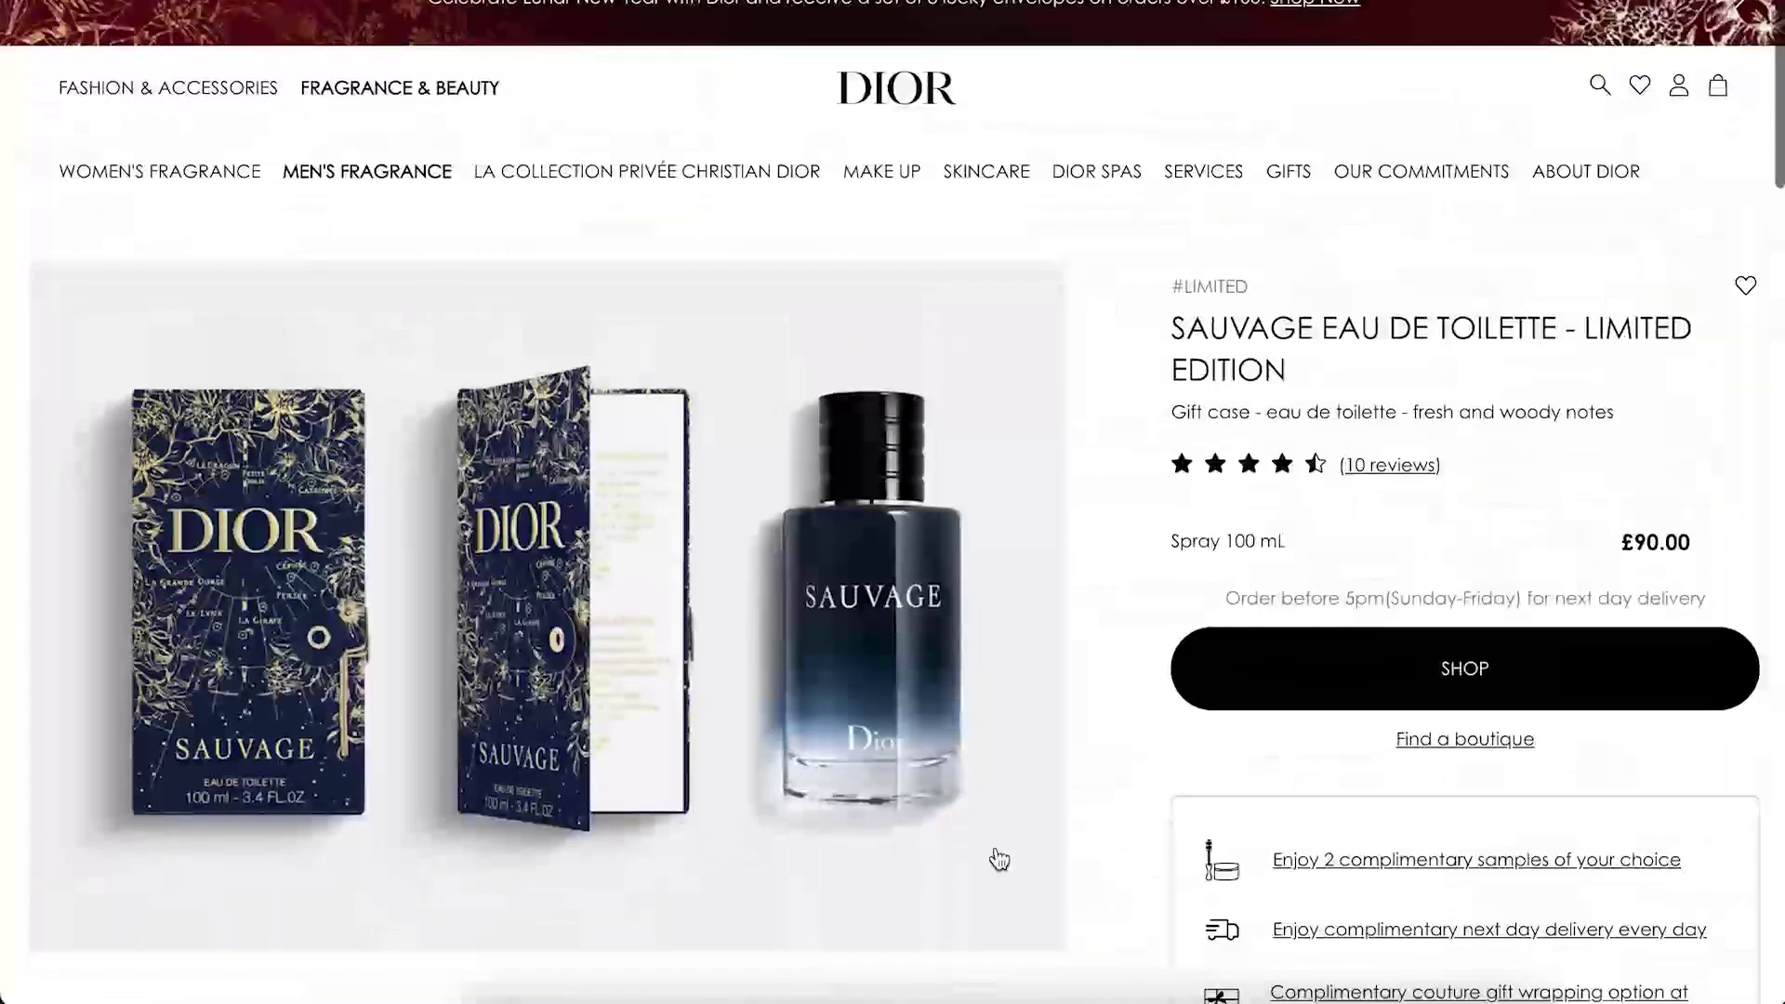
# Review the customer reviews and the remaining lower sections of the original Dior page
pyautogui.scroll(-15, 995, 851)
pyautogui.scroll(-12, 996, 850)
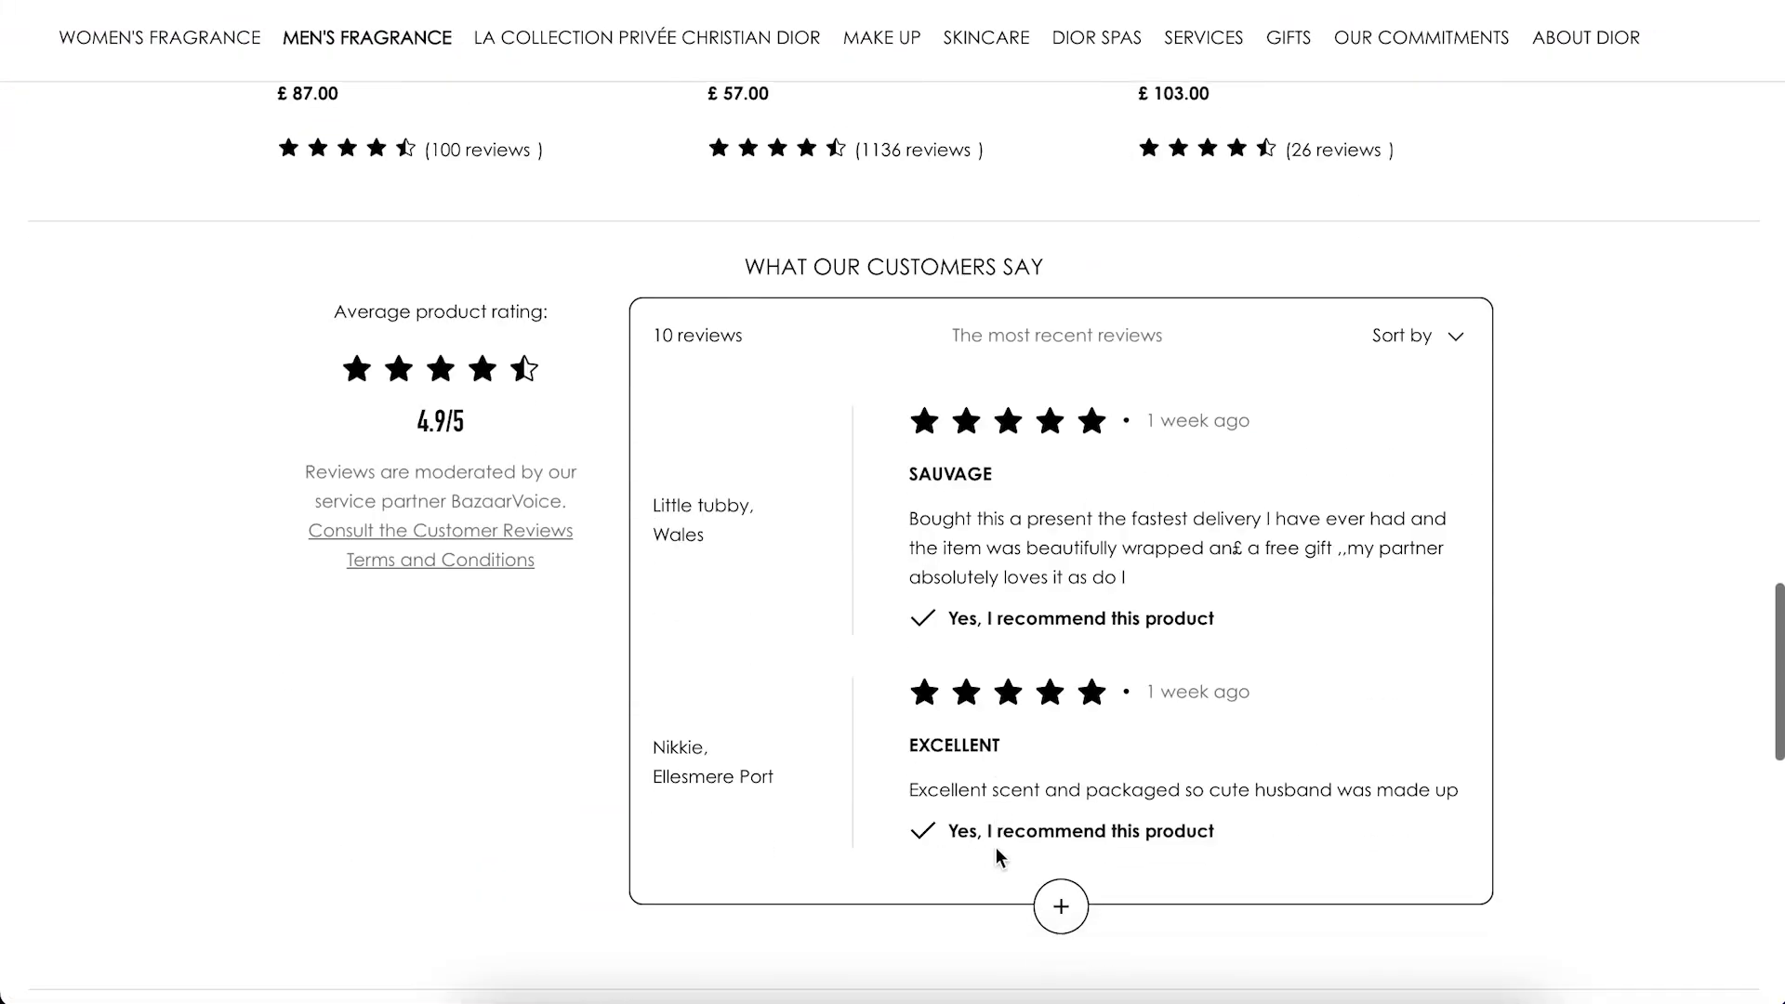
pyautogui.scroll(-5, 1000, 860)
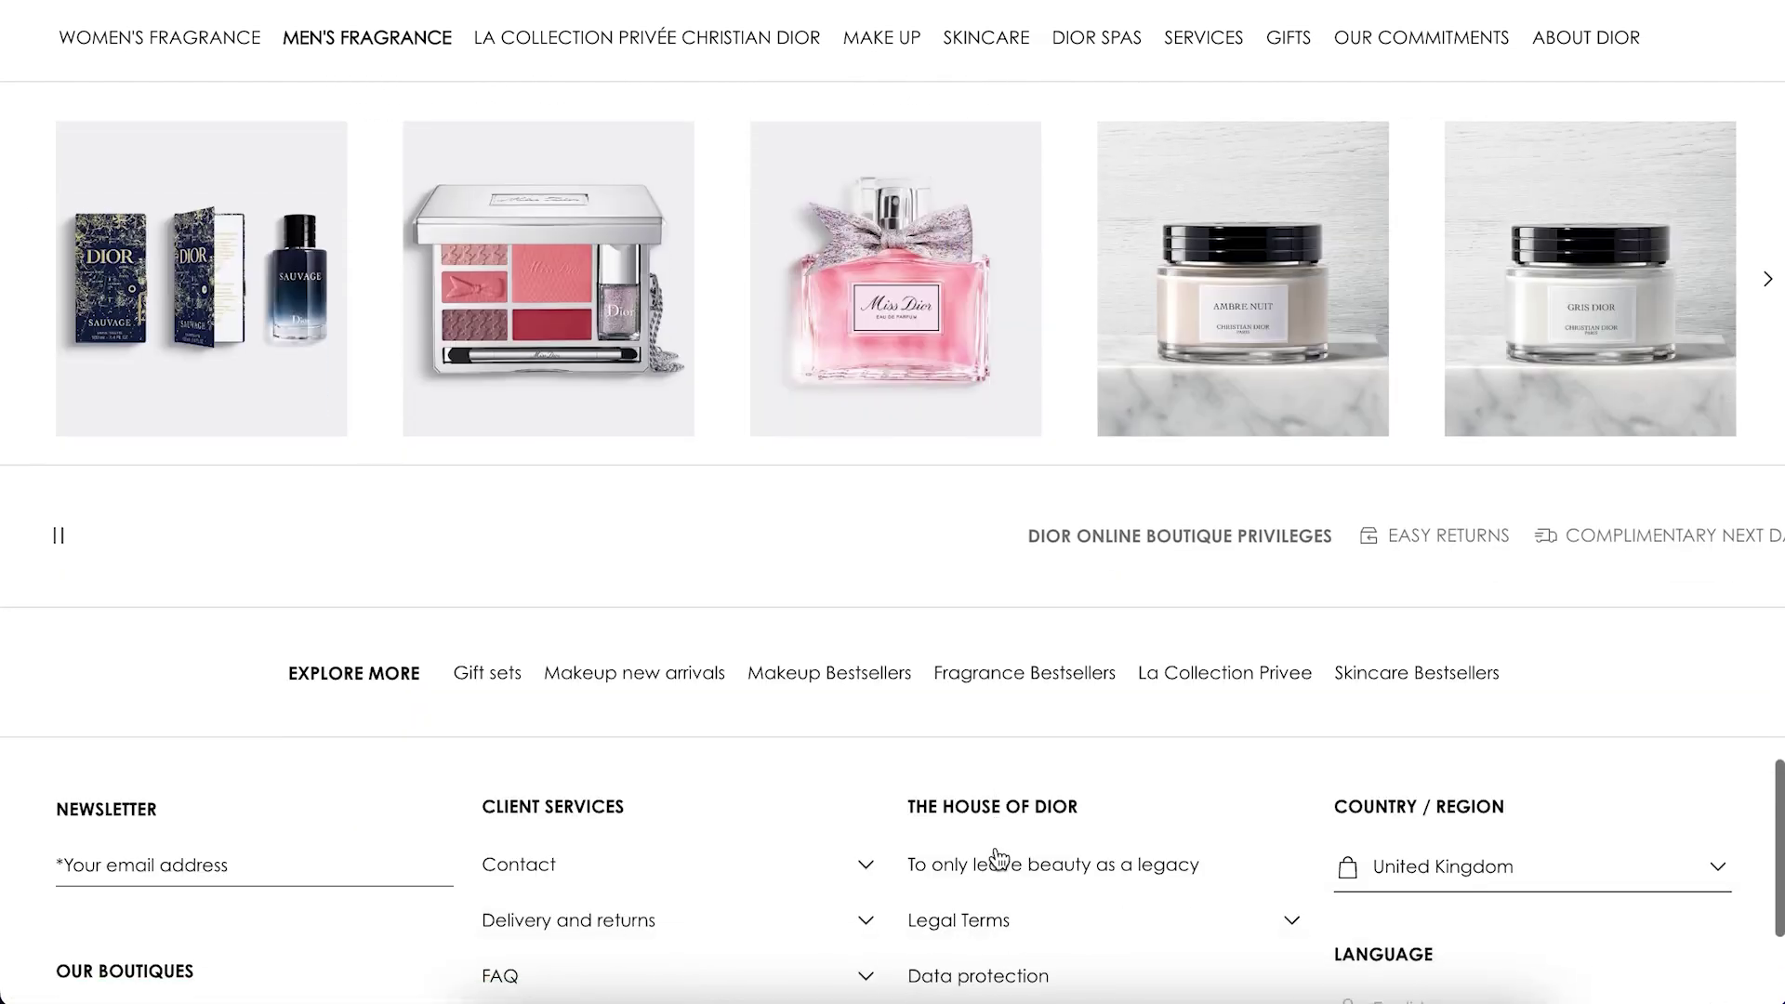
pyautogui.scroll(10, 996, 846)
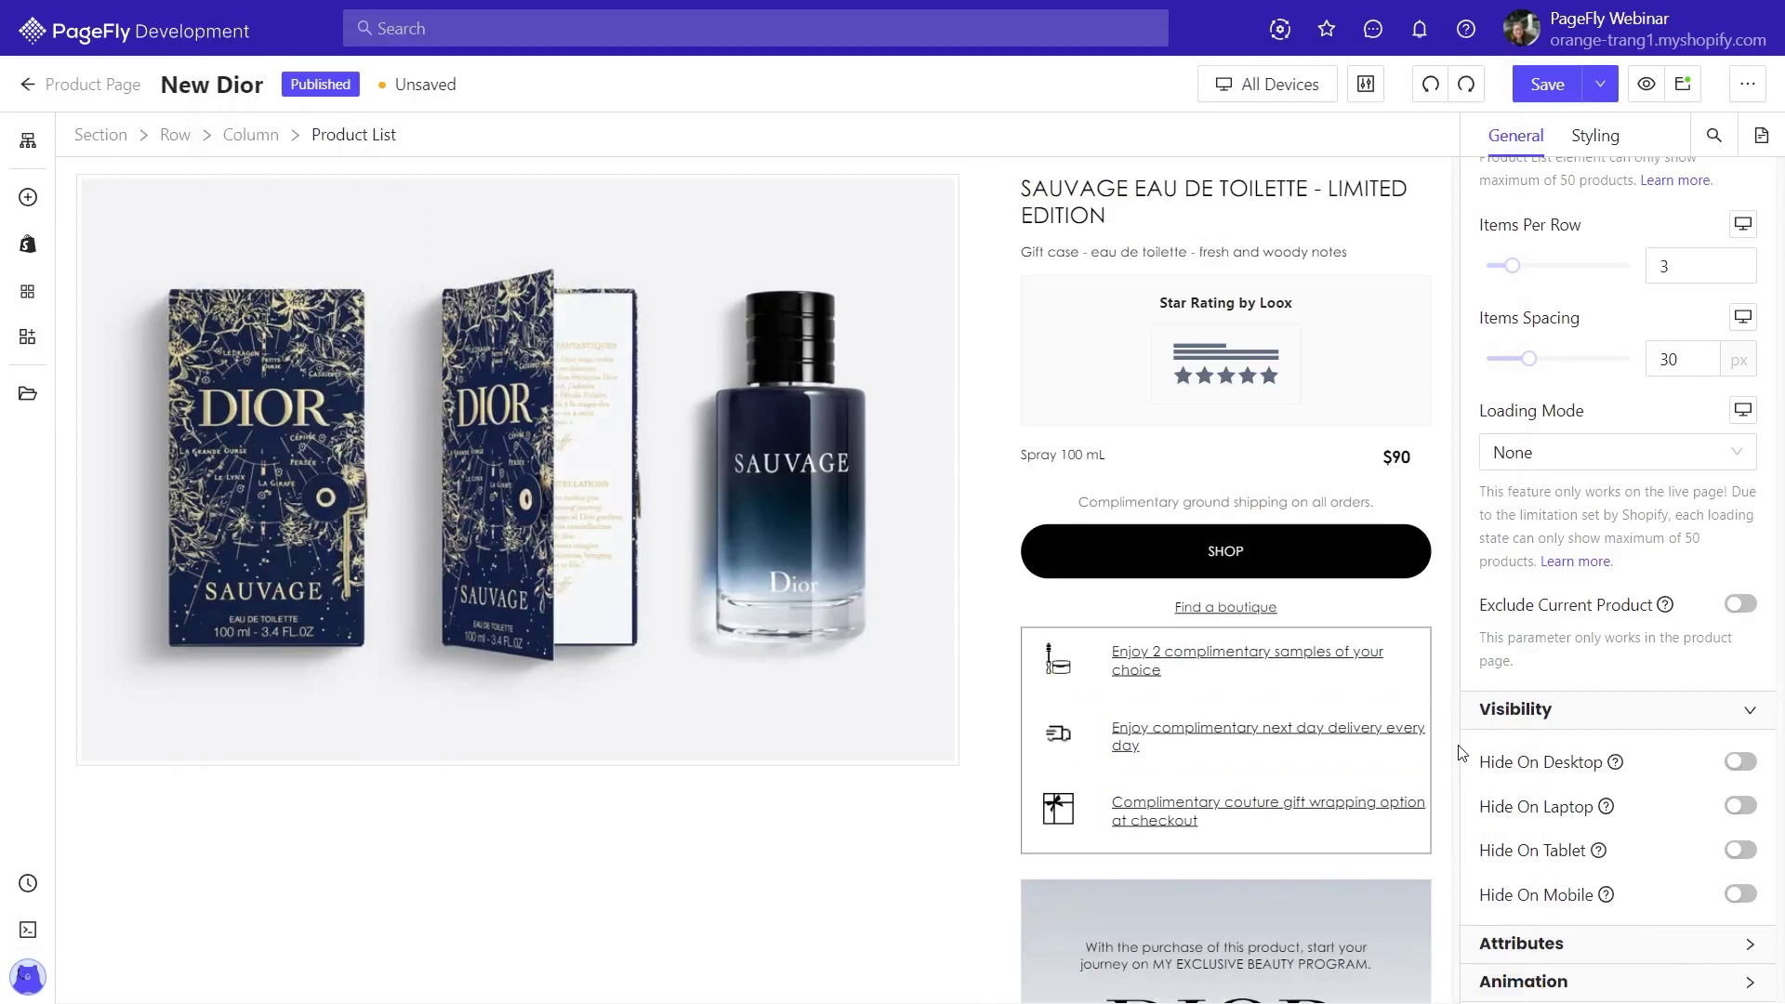
# Switch the page editor to the Mobile view to check the product details layout
pyautogui.click(1264, 84)
pyautogui.click(1260, 243)
pyautogui.scroll(-3, 753, 465)
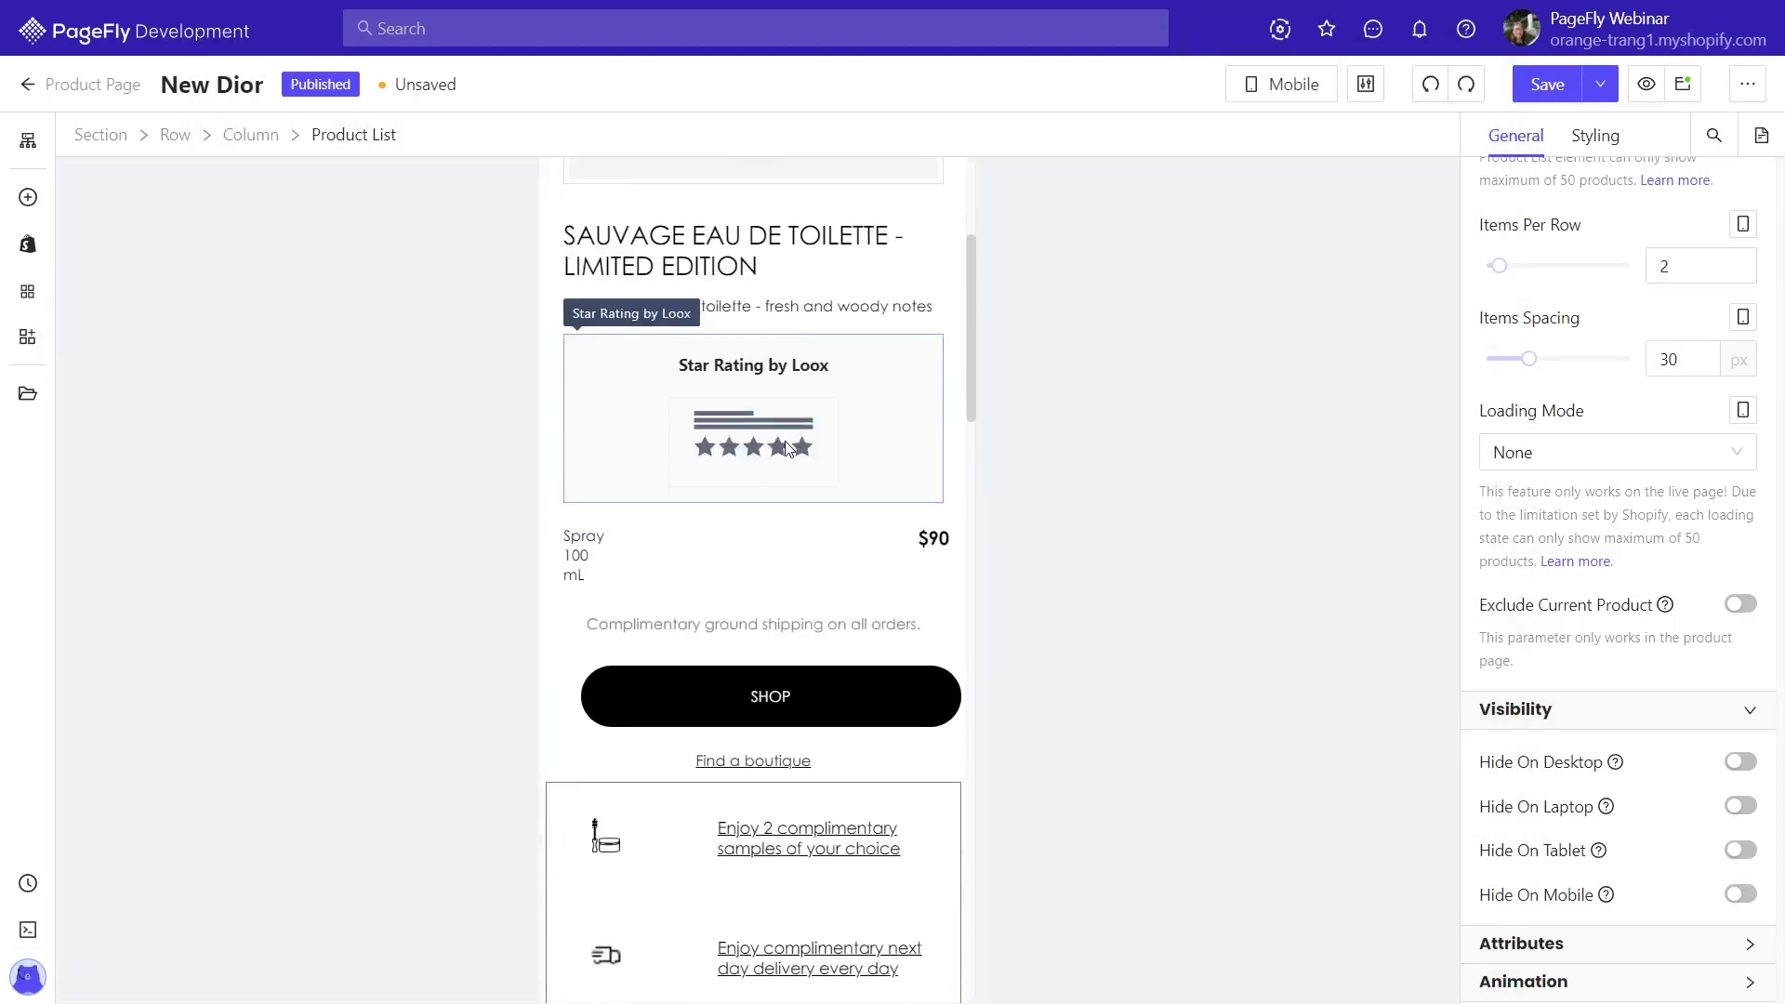
# Set the right margin of the "Spray 100 mL" paragraph to 200 px so it fits on one line
pyautogui.click(582, 555)
pyautogui.click(1592, 147)
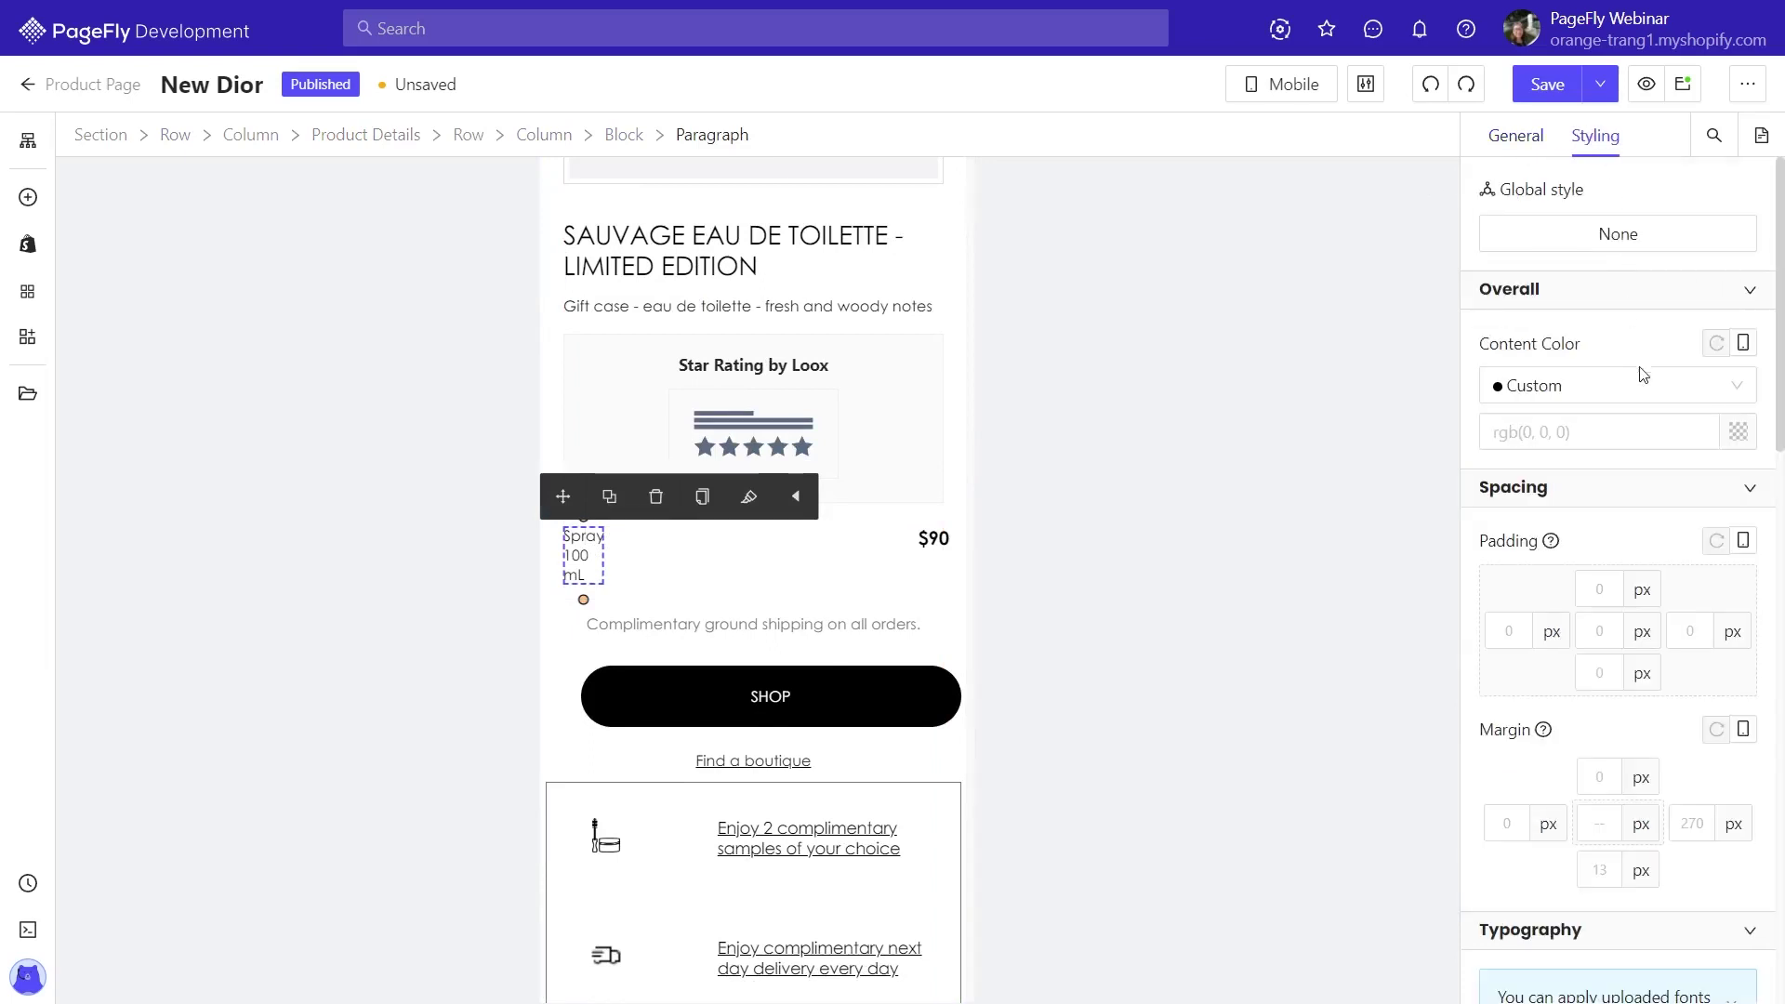
pyautogui.scroll(-3, 1637, 370)
pyautogui.write('2')
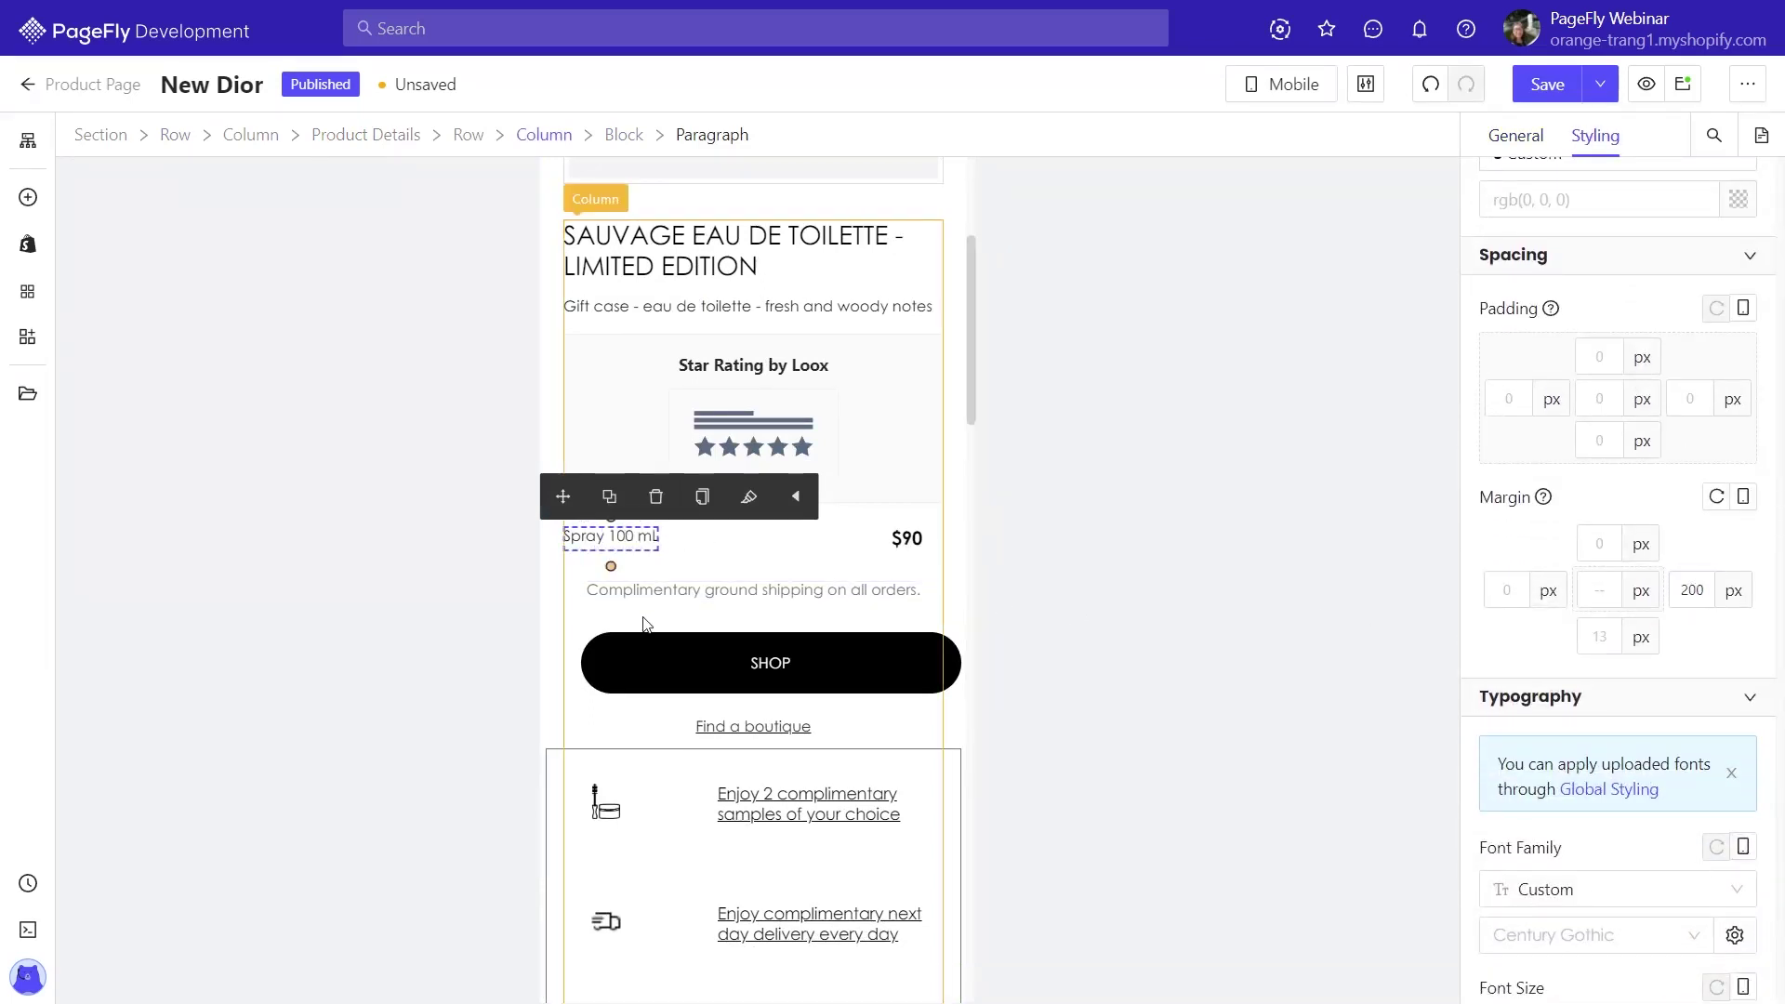
# Clear the left margin value of the SHOP button to align it with the surrounding content
pyautogui.click(651, 651)
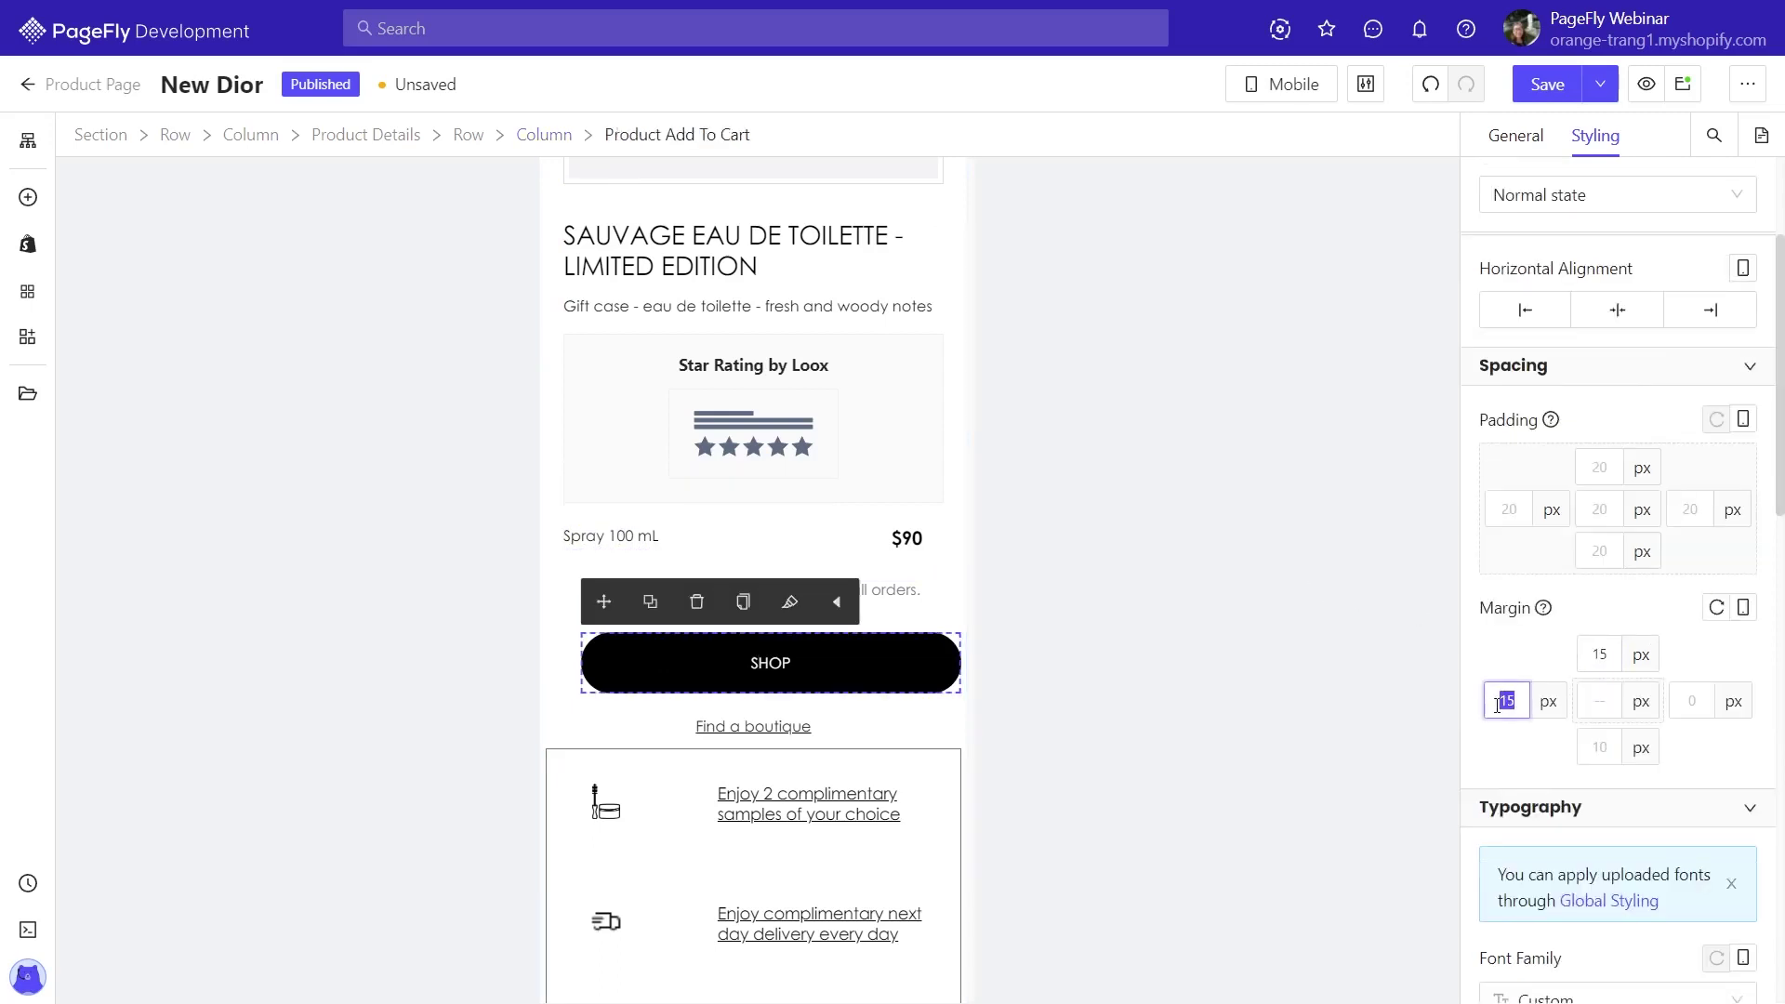
pyautogui.press('BackSpace')
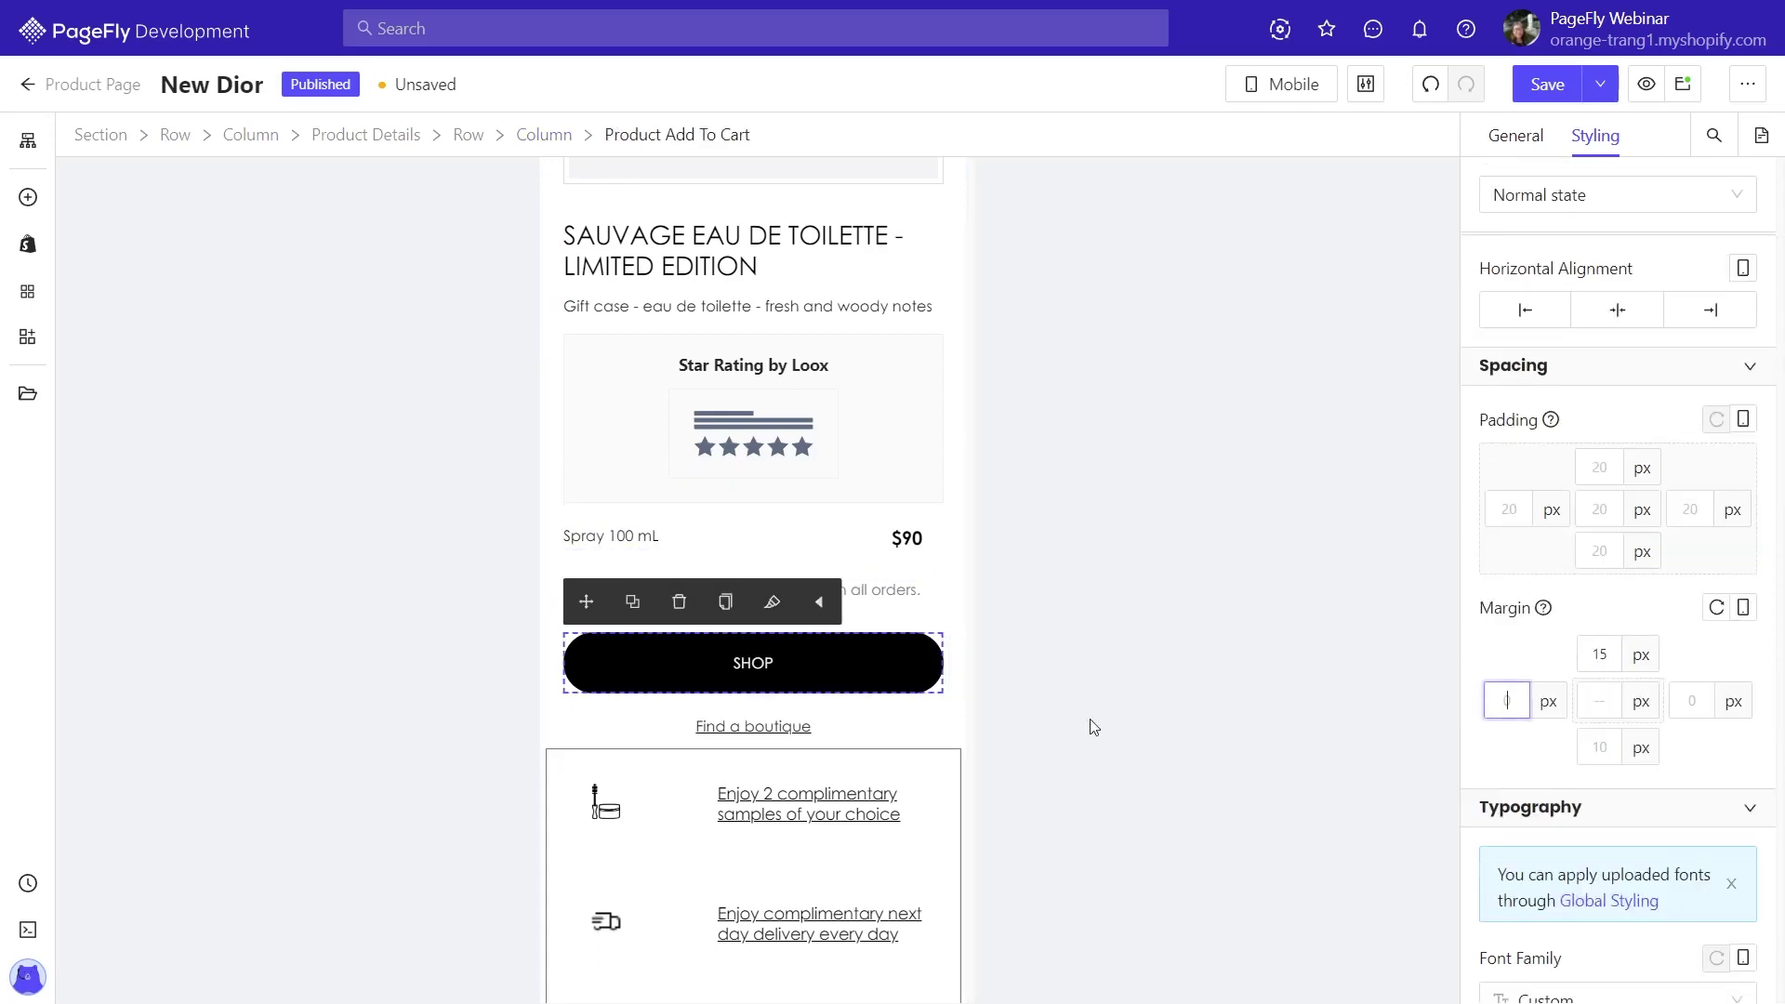
# Narrow the icon columns in the three service list rows to give their text more width
pyautogui.click(945, 725)
pyautogui.scroll(-4, 883, 651)
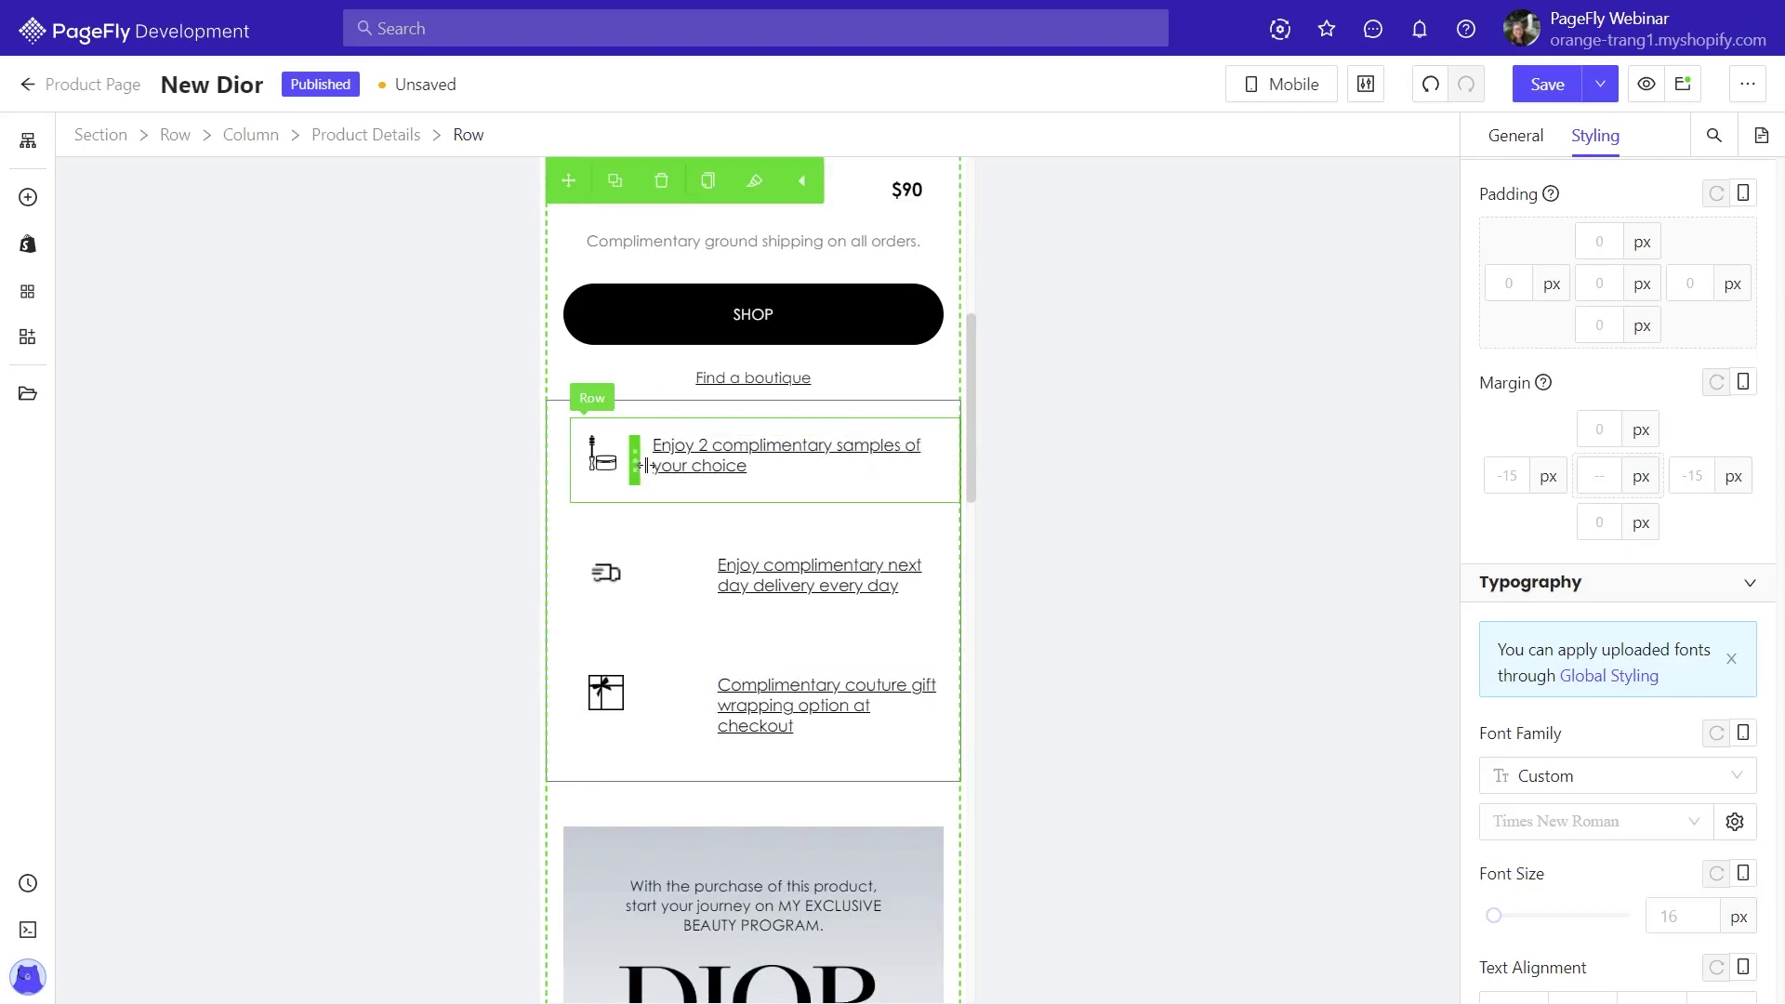
# Set the related products' Product List to 1 item per row in the mobile layout
pyautogui.scroll(-8, 971, 614)
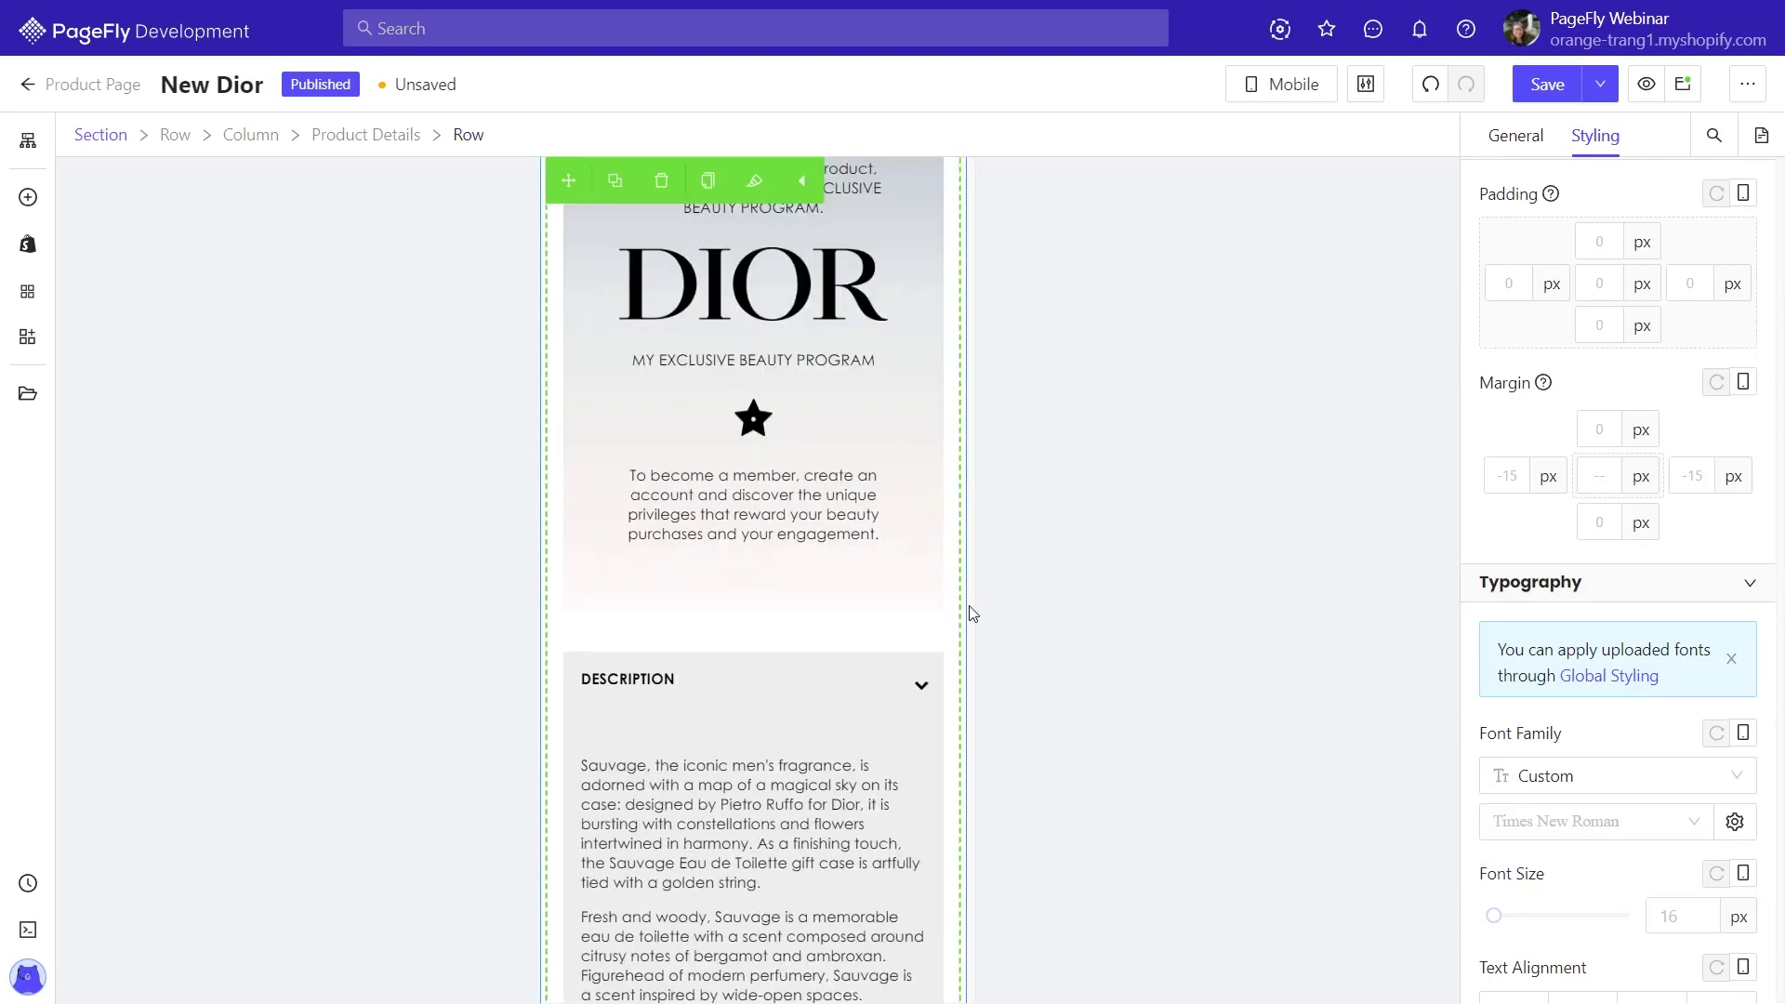
pyautogui.scroll(-15, 971, 613)
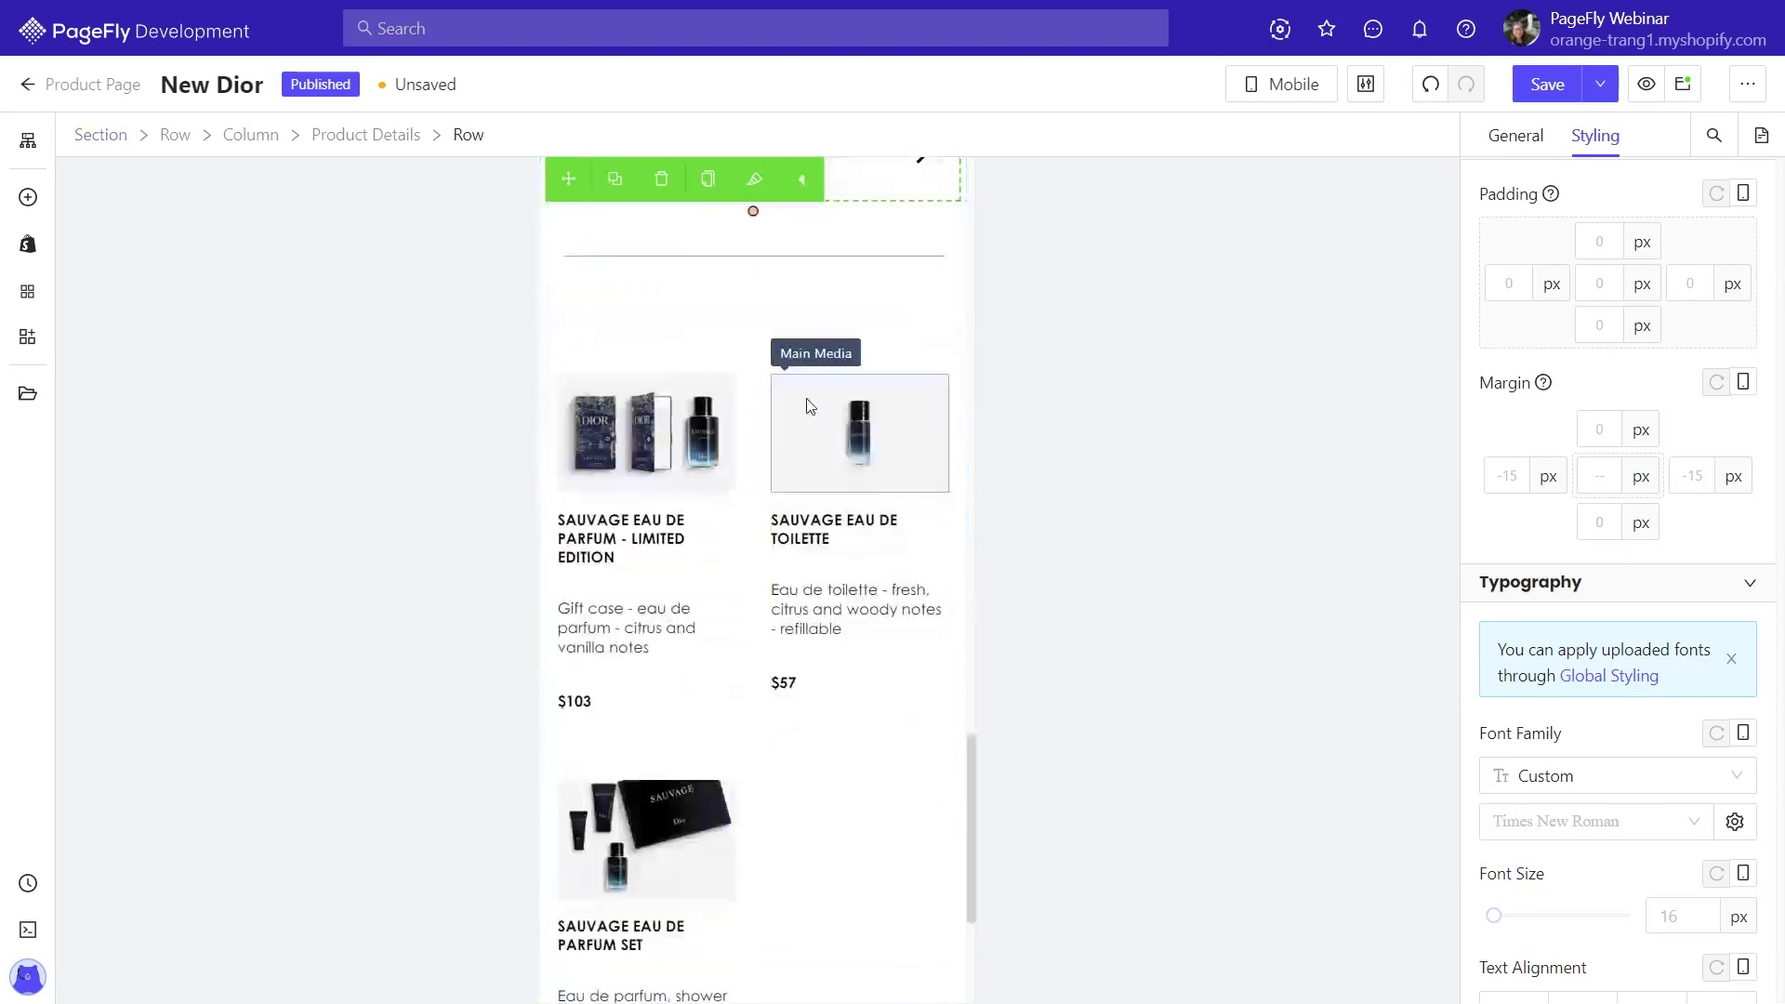
pyautogui.click(763, 361)
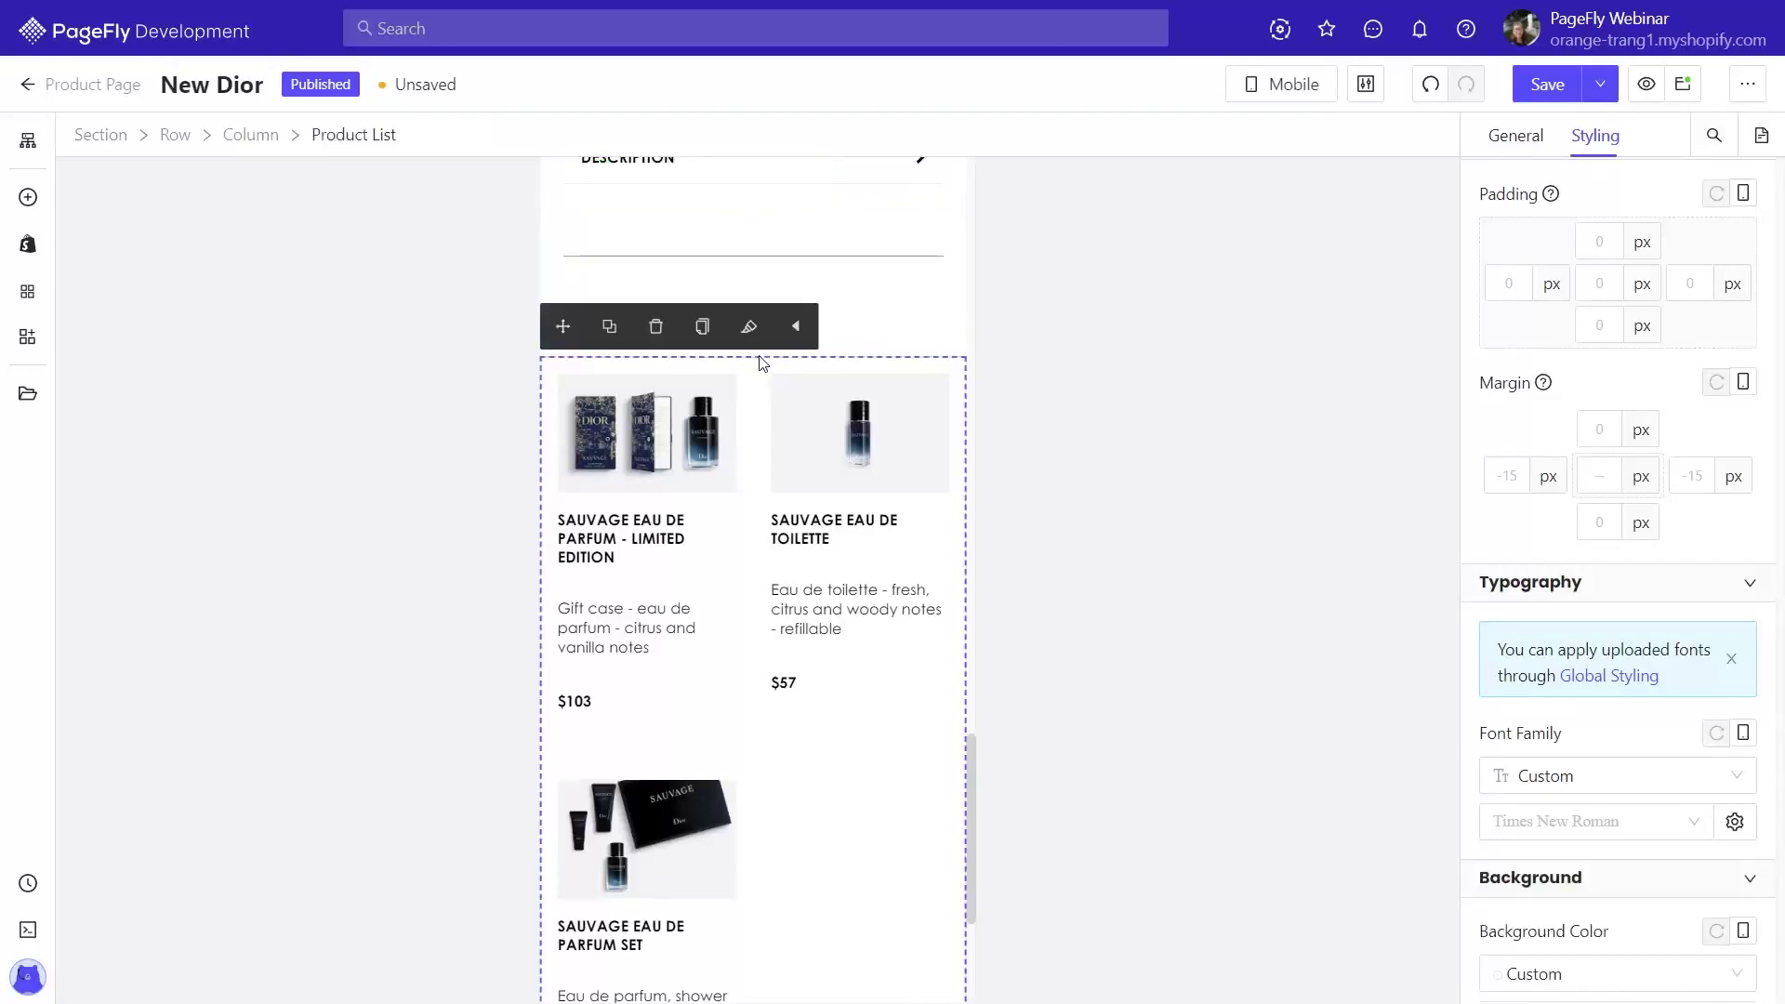
pyautogui.click(1509, 142)
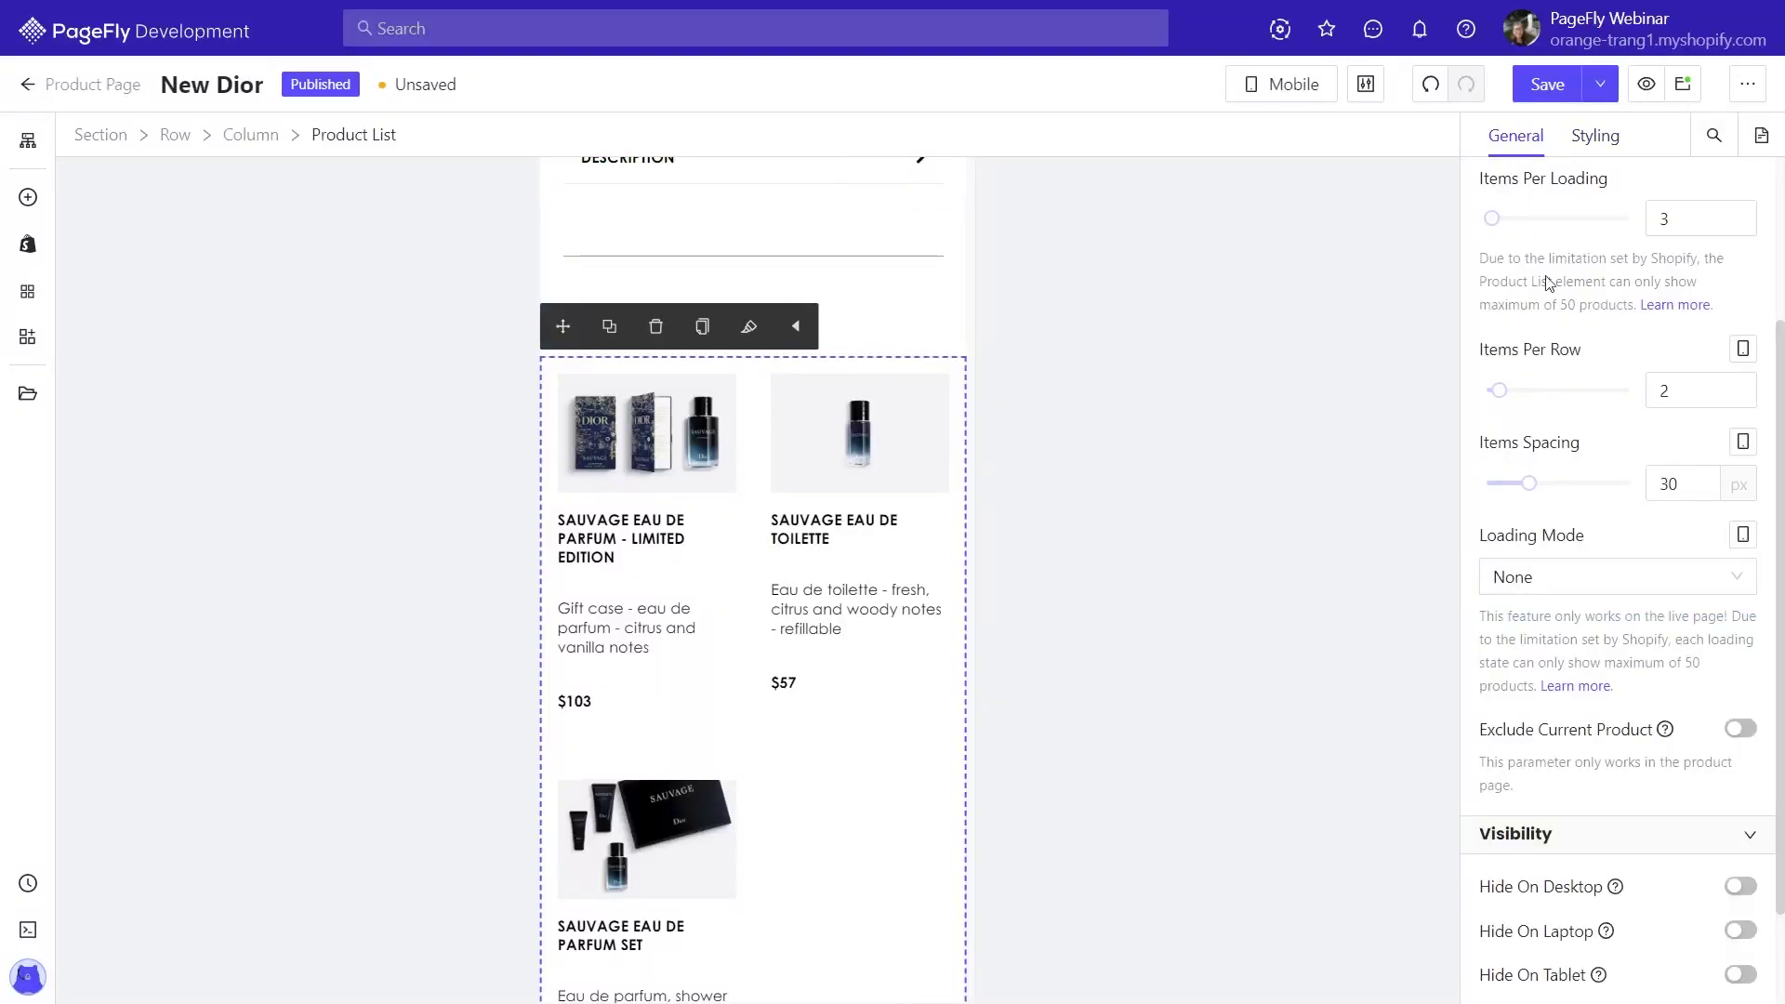
pyautogui.click(1655, 394)
pyautogui.write('1')
# Review the whole mobile layout from the main product image down through the related products
pyautogui.scroll(15, 970, 556)
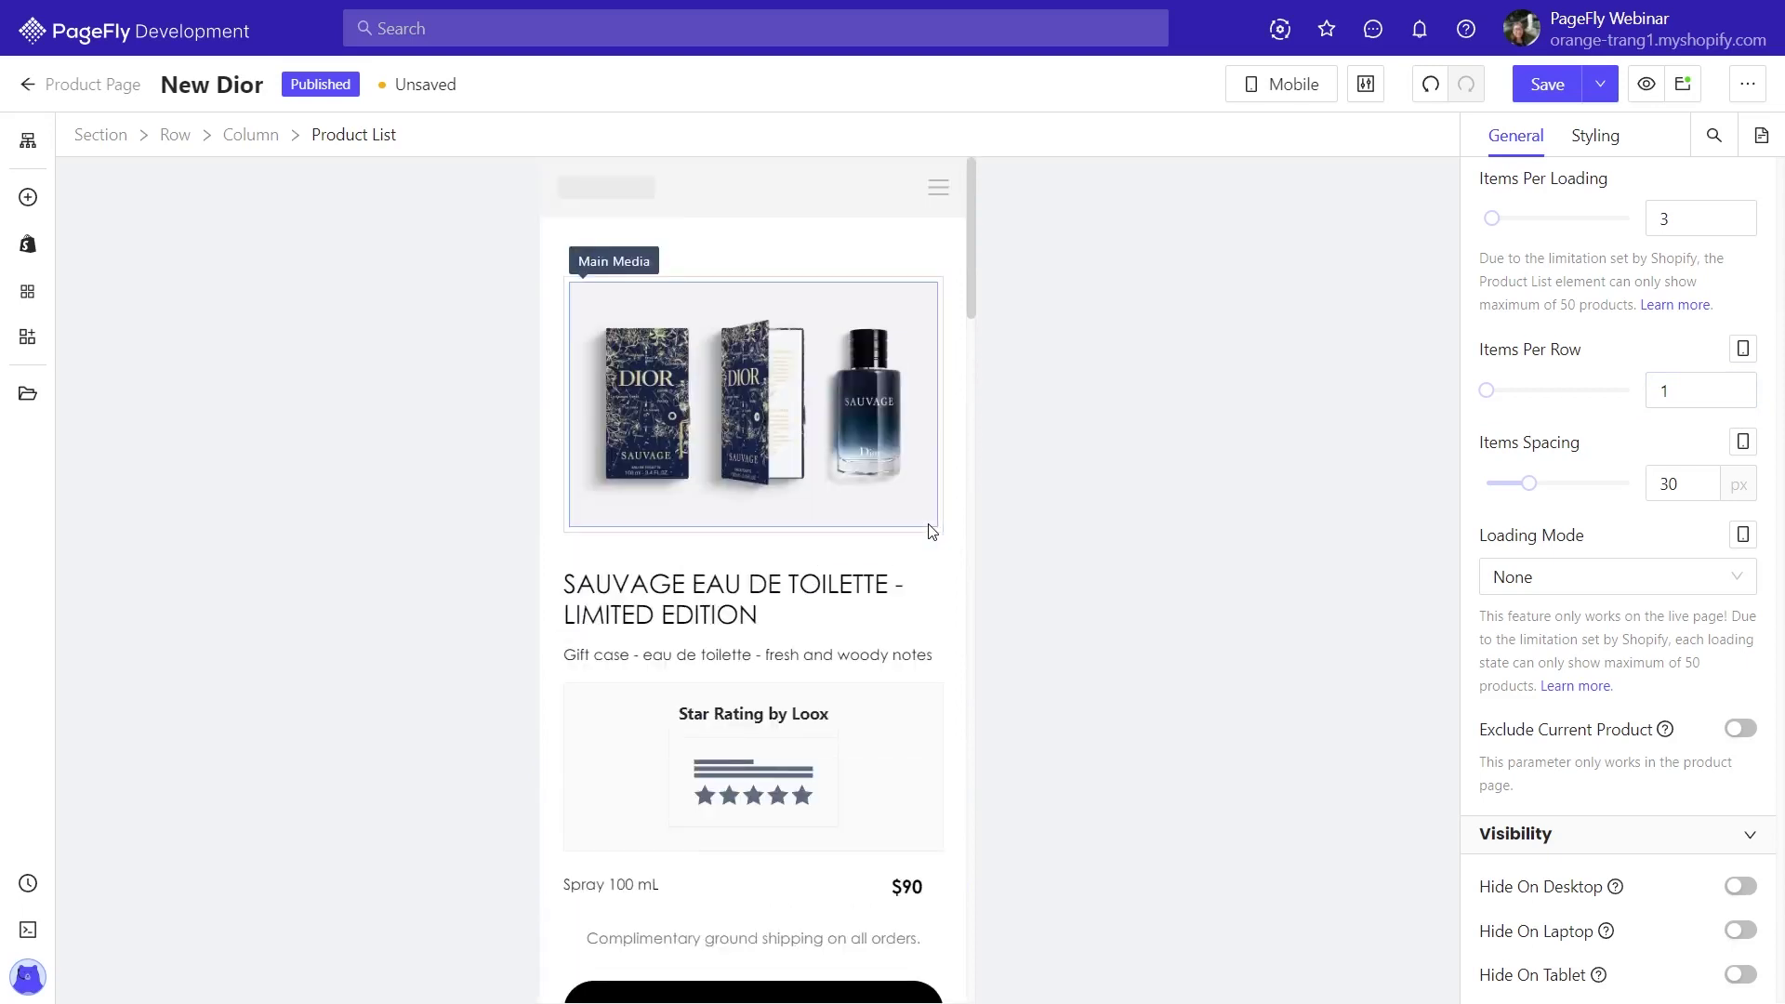
pyautogui.scroll(-5, 970, 556)
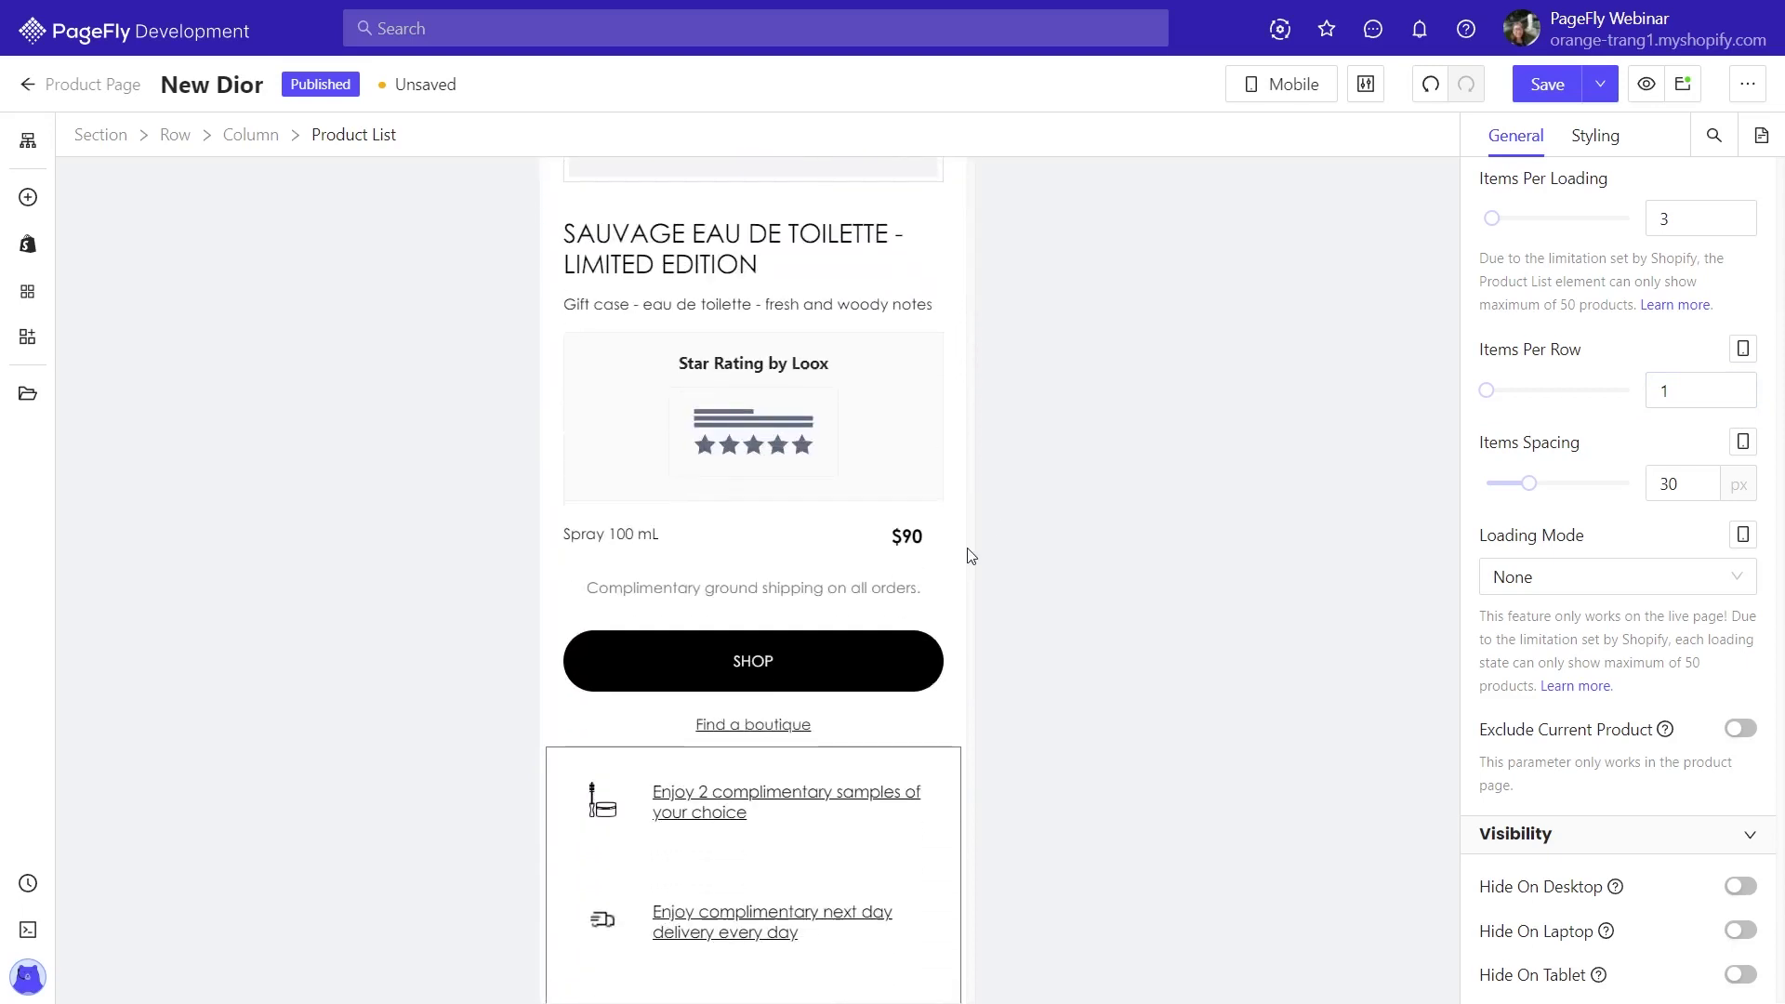
pyautogui.scroll(-8, 970, 556)
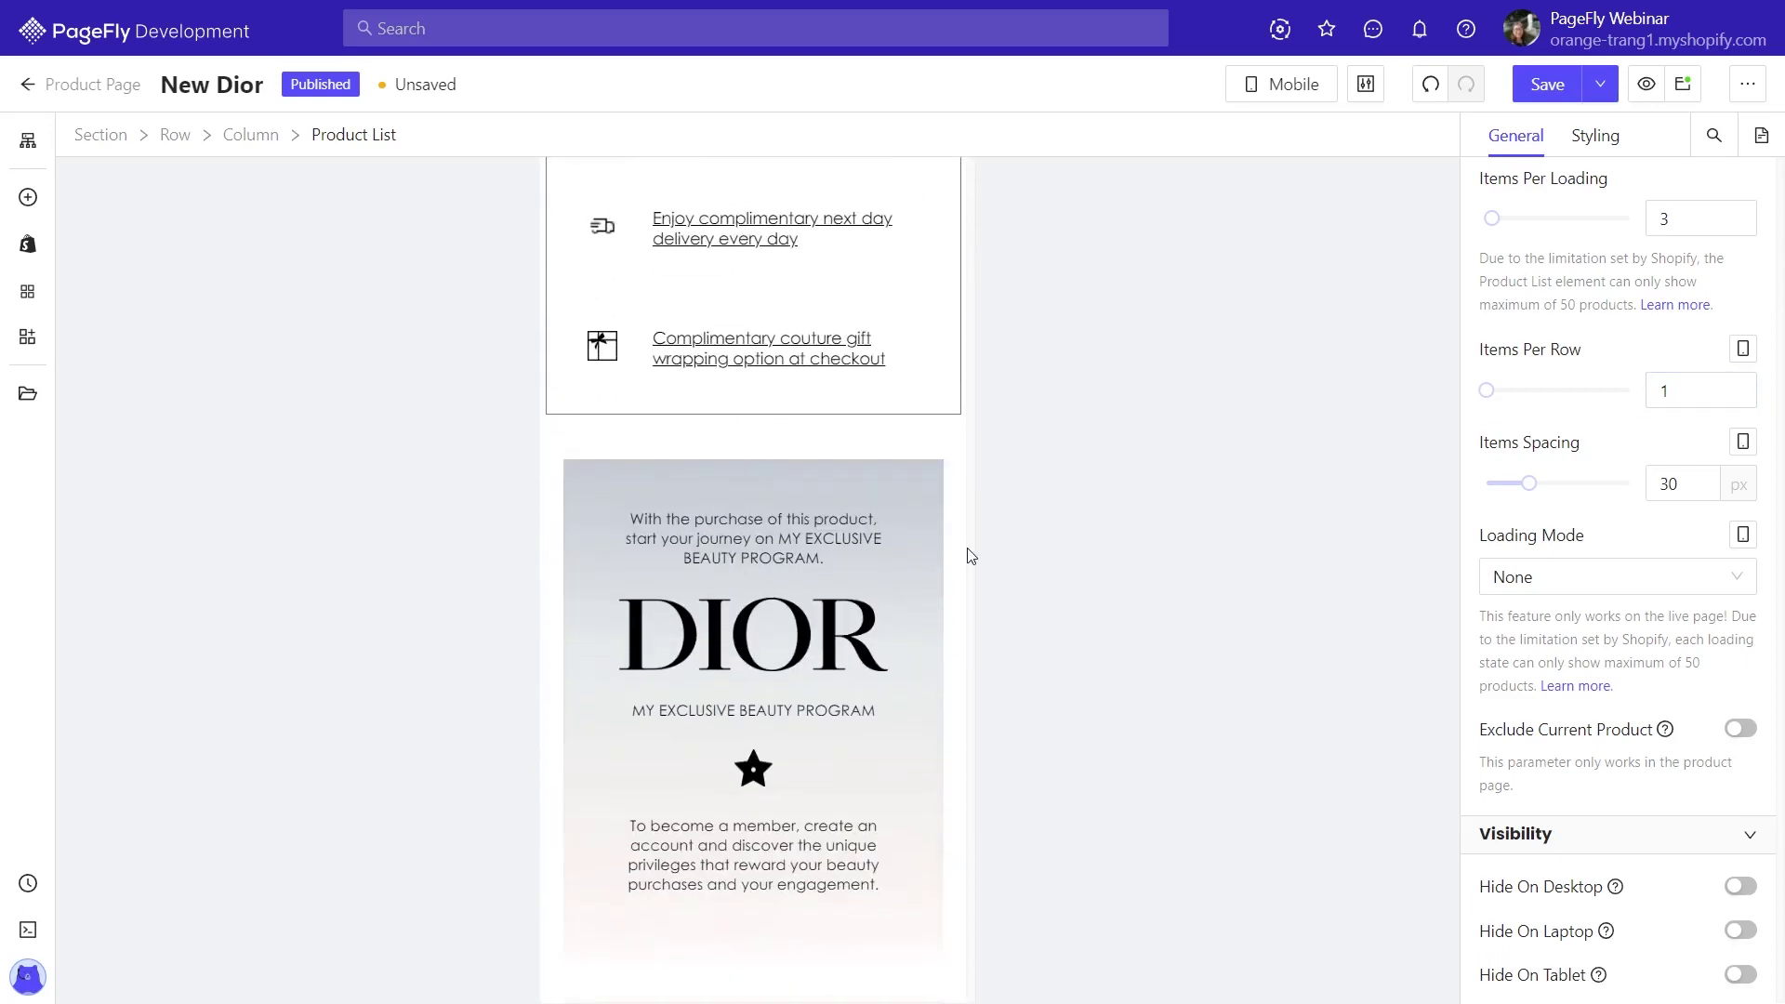
pyautogui.scroll(-5, 970, 556)
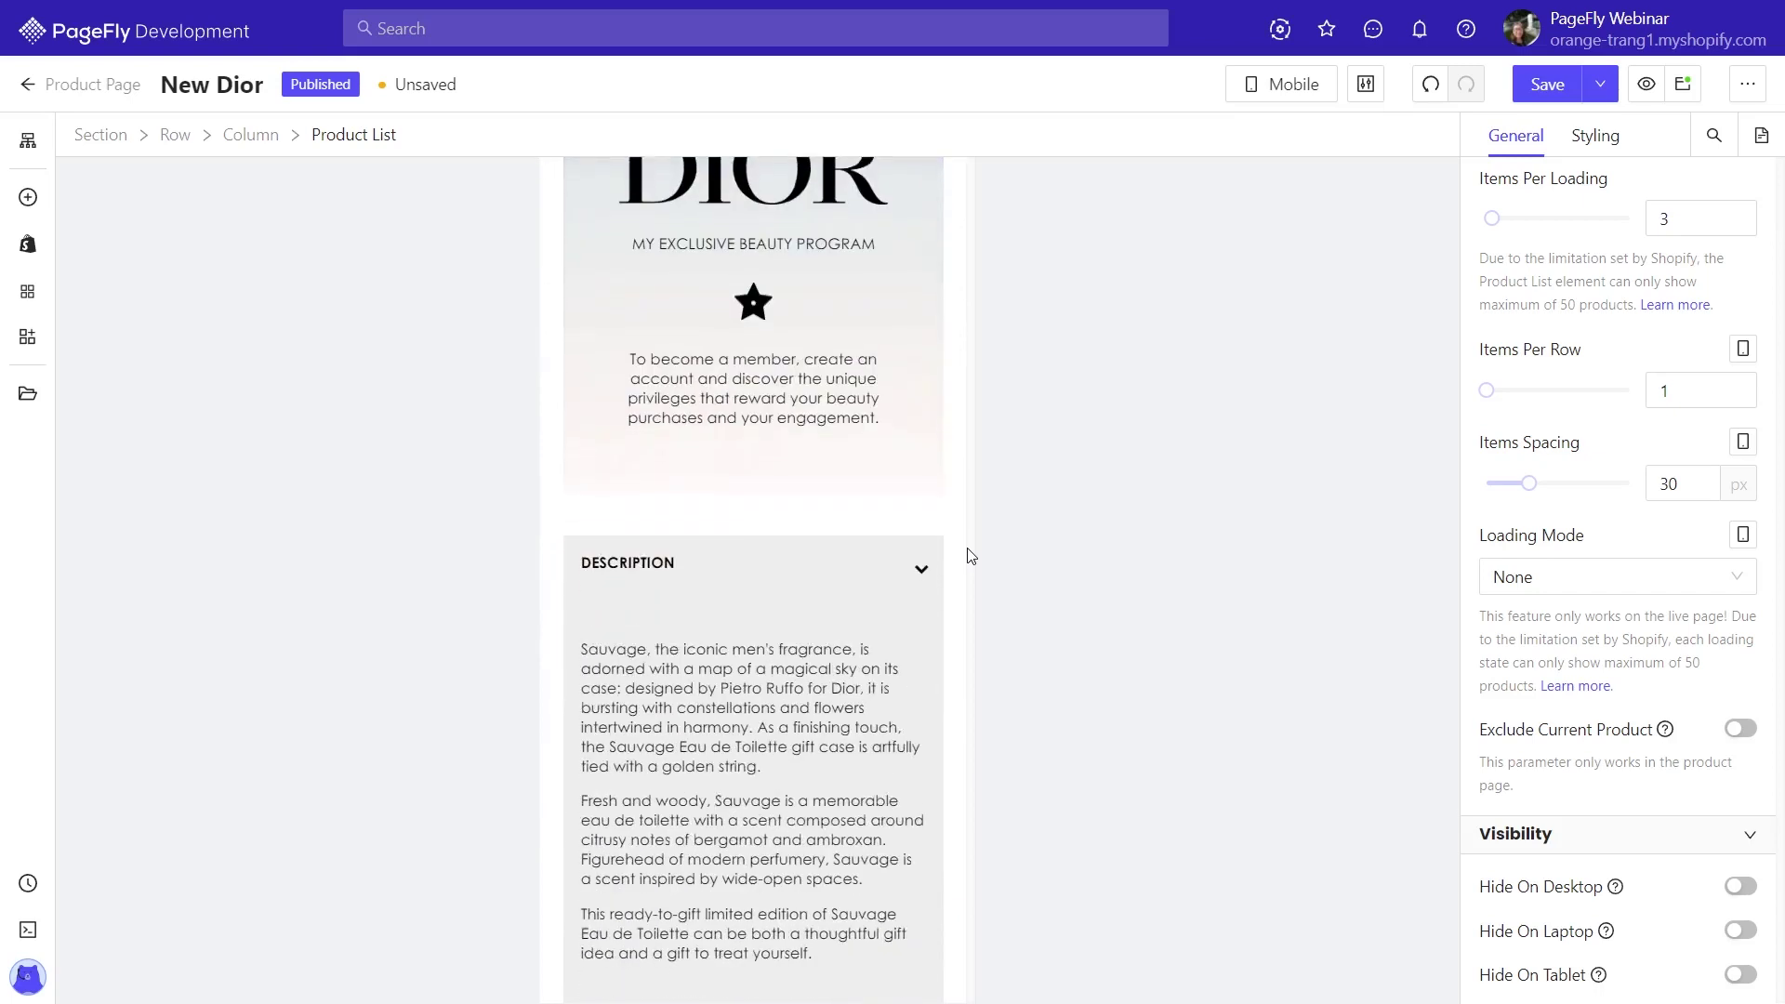
pyautogui.scroll(-6, 970, 556)
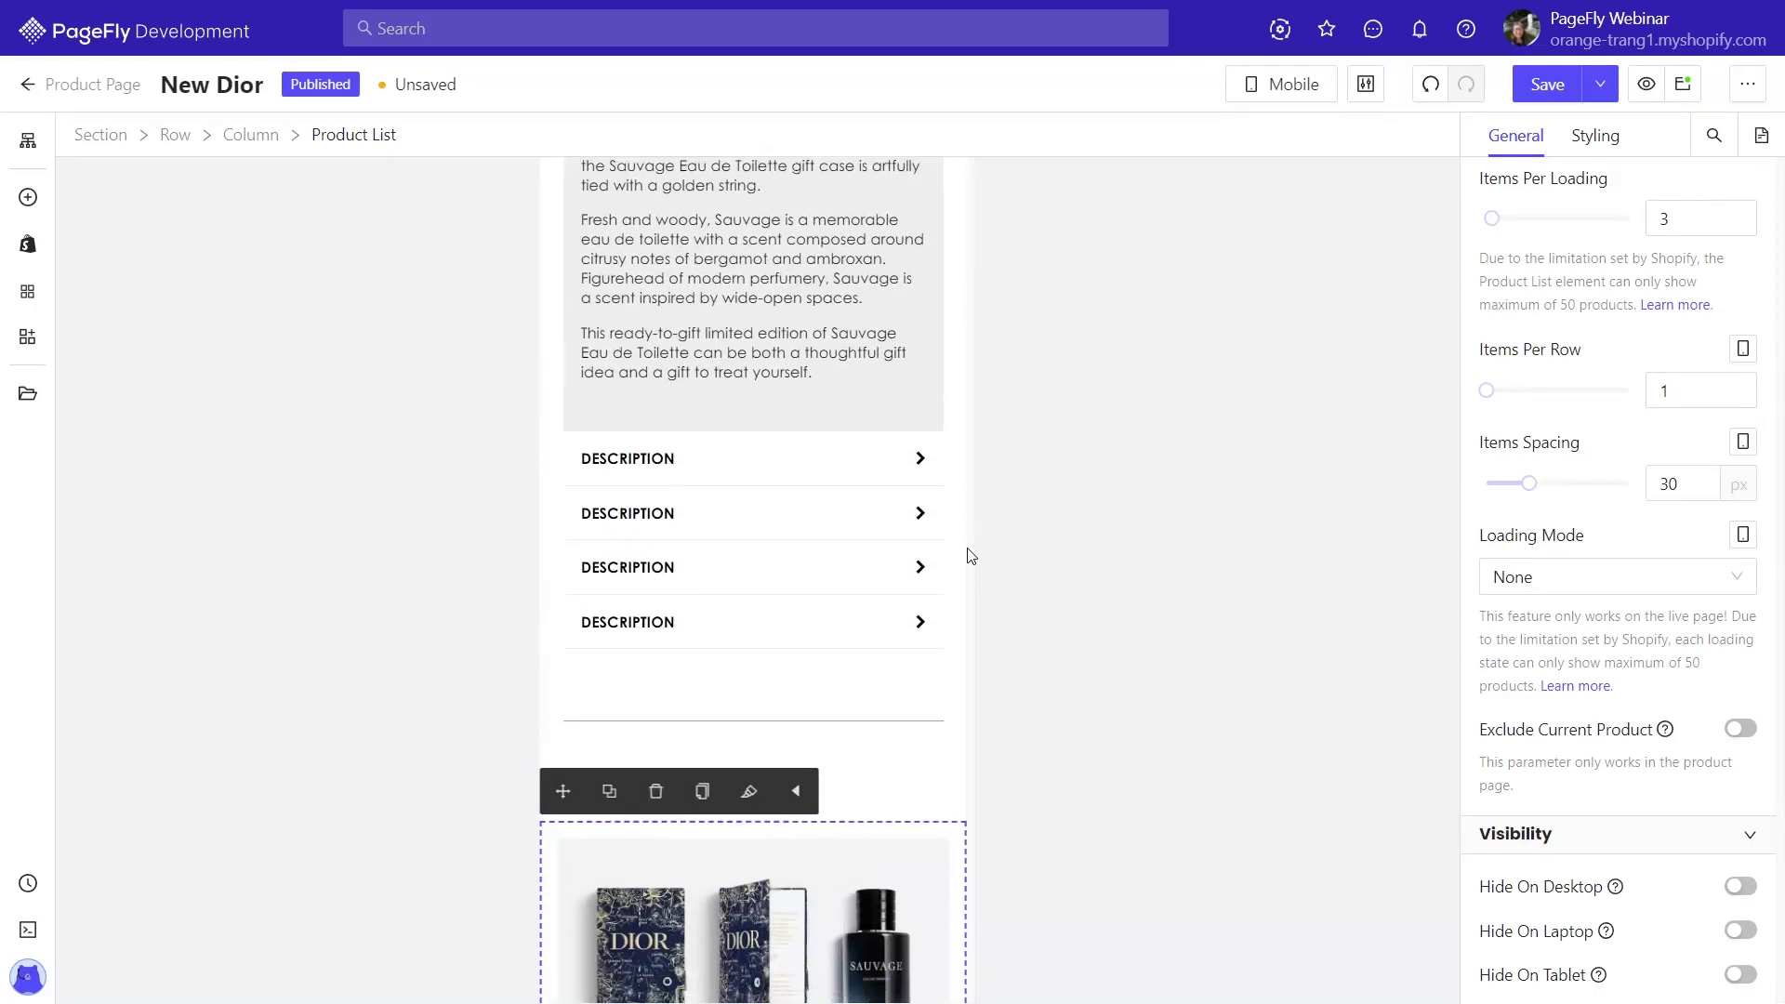
pyautogui.scroll(-6, 969, 556)
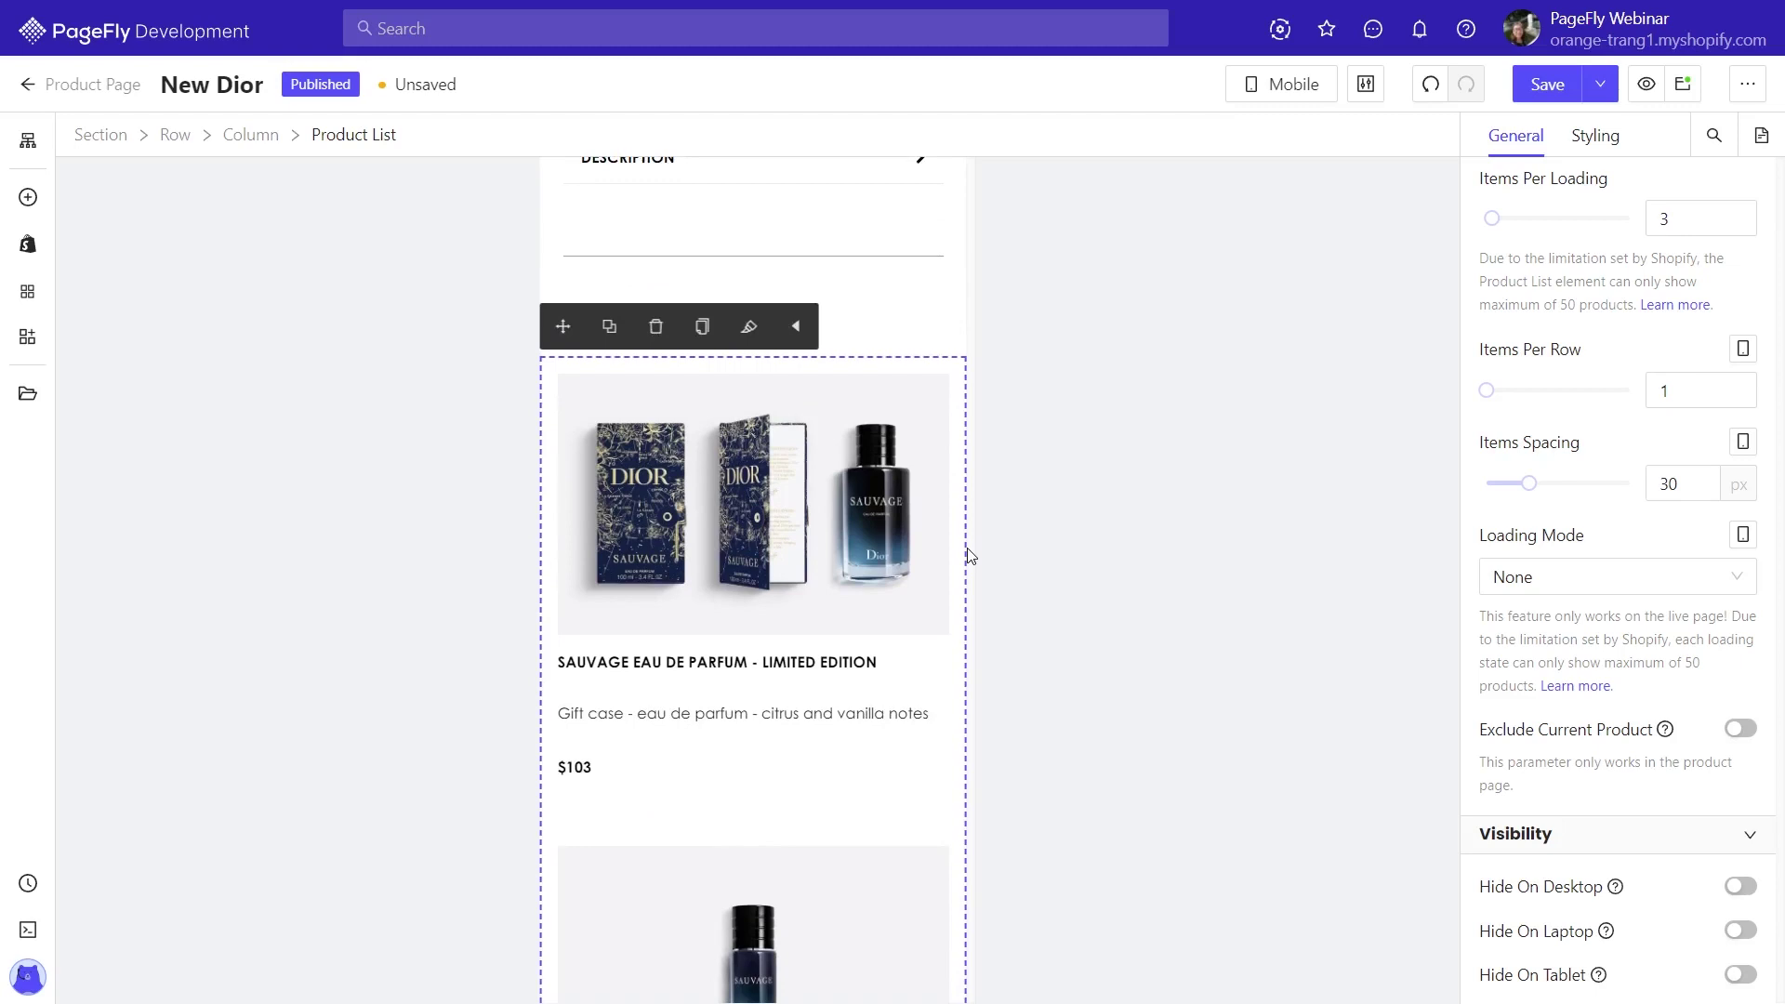
pyautogui.scroll(-12, 967, 548)
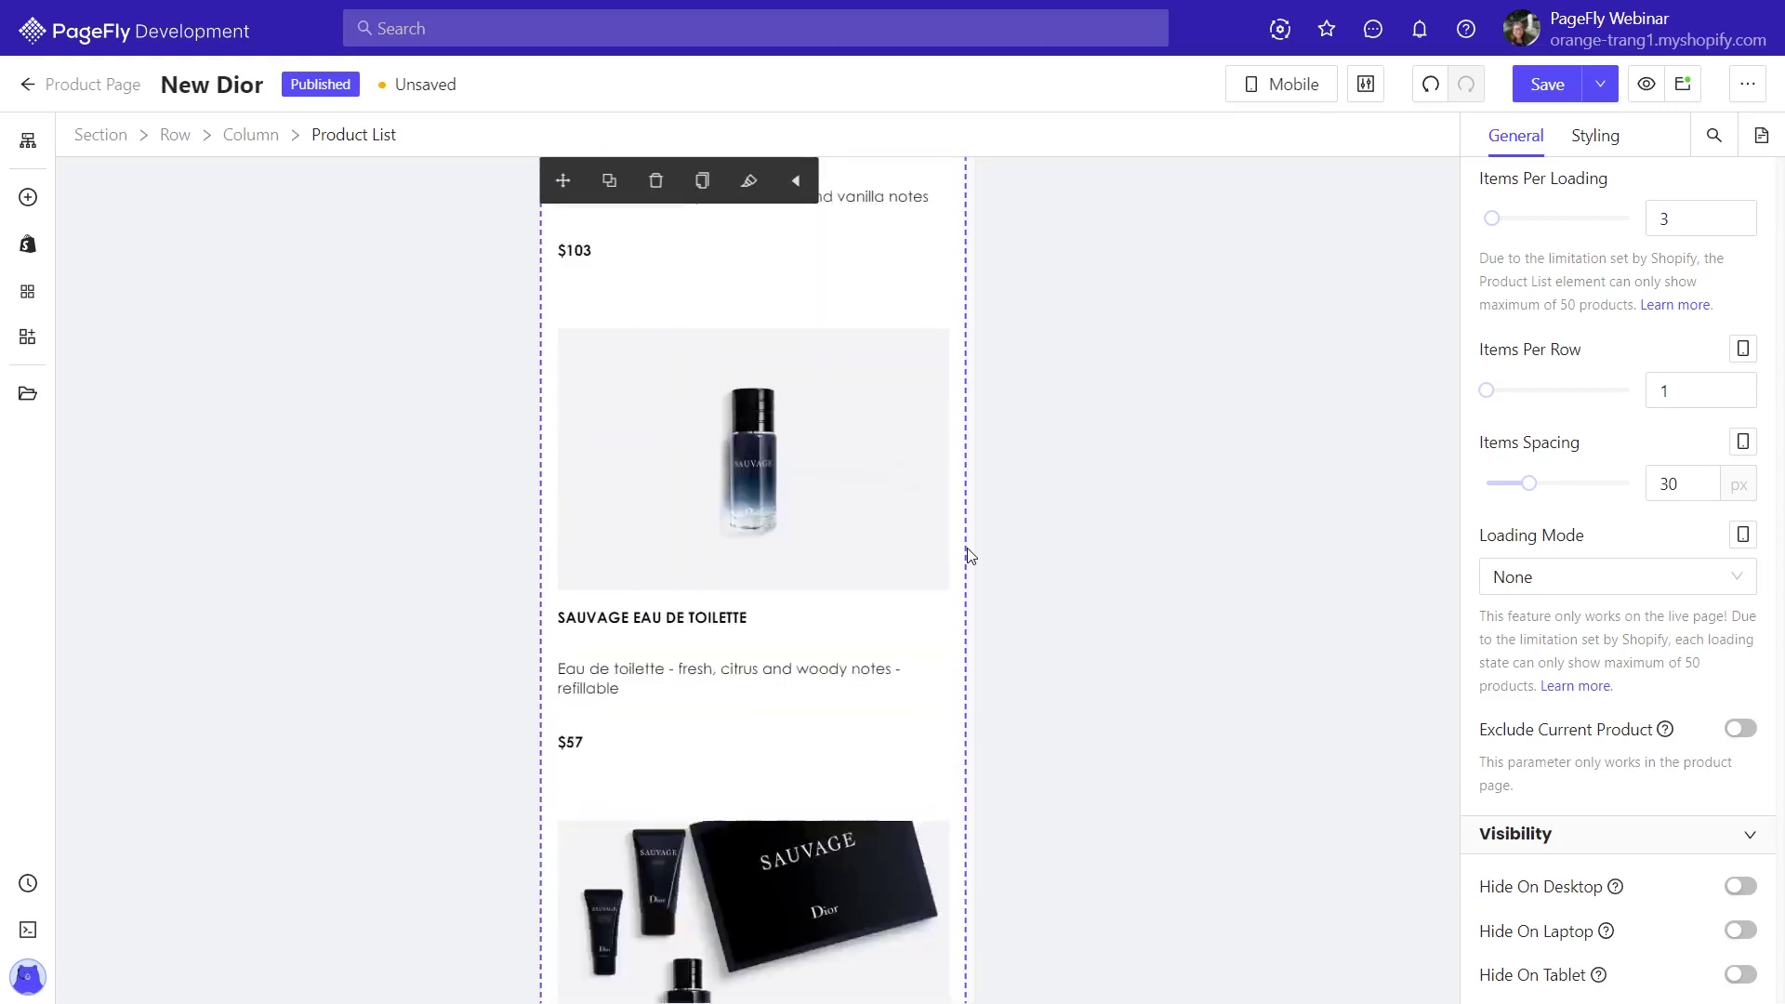
pyautogui.scroll(20, 967, 549)
# Open the device view choices of the page editor
pyautogui.click(1302, 93)
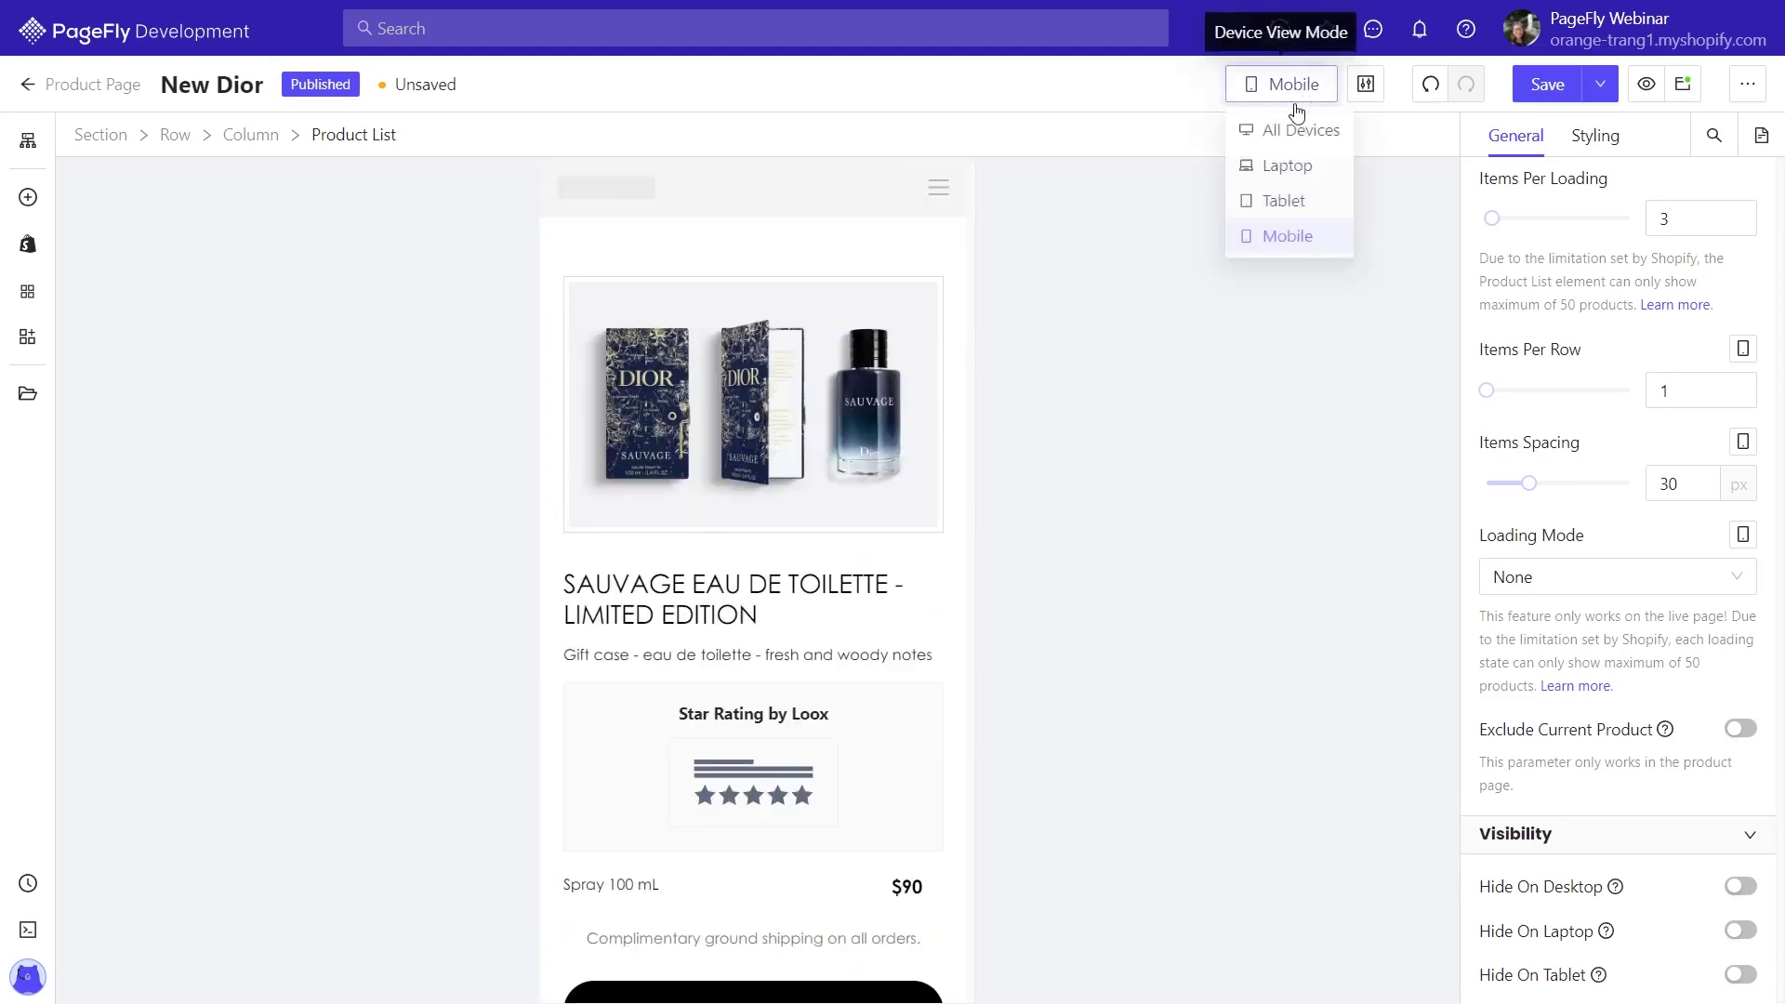